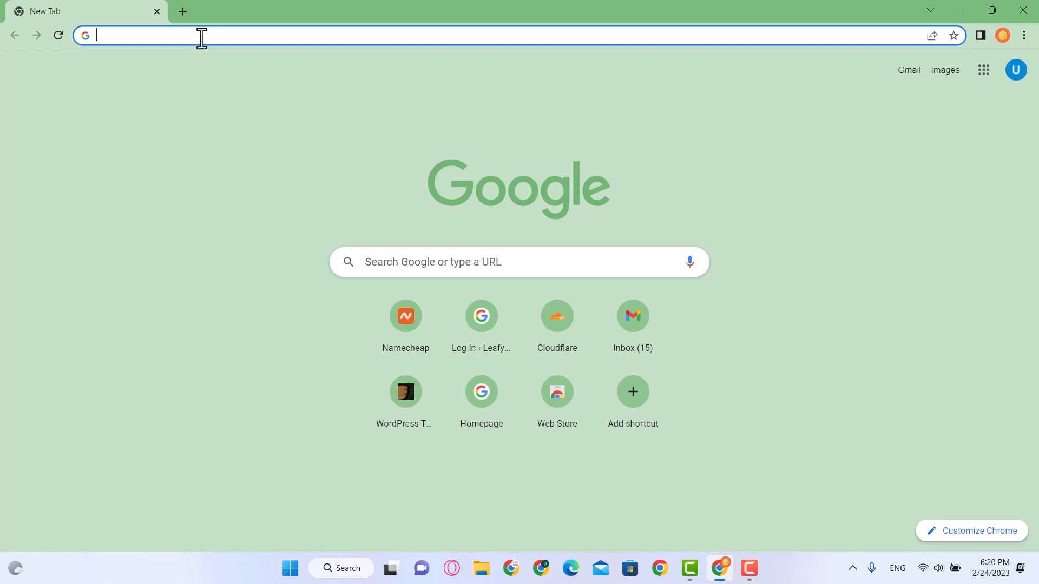
Search the web for "google canva" and open the official Canva website from the results
text(gool)
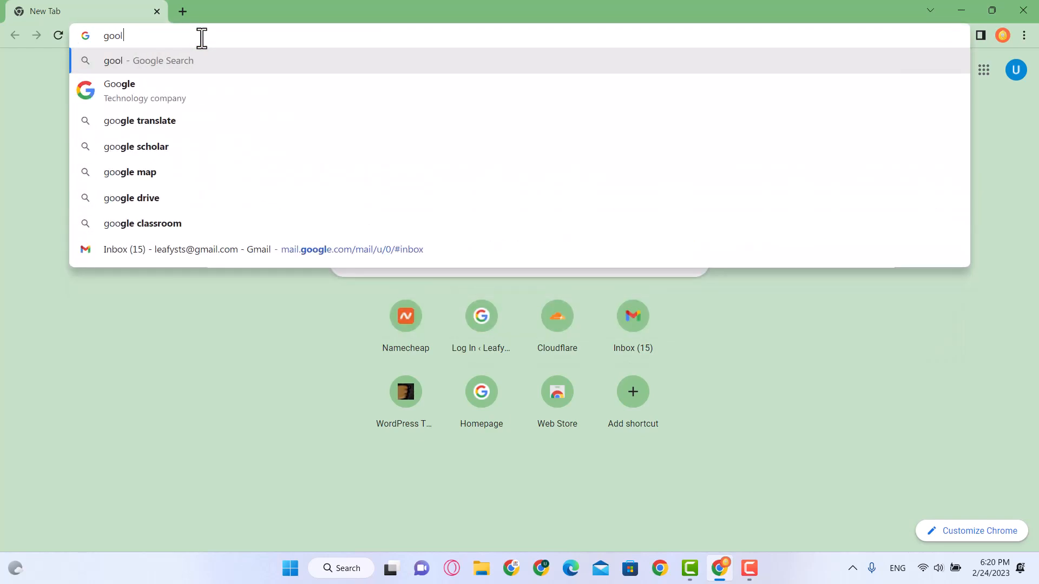
key(BackSpace)
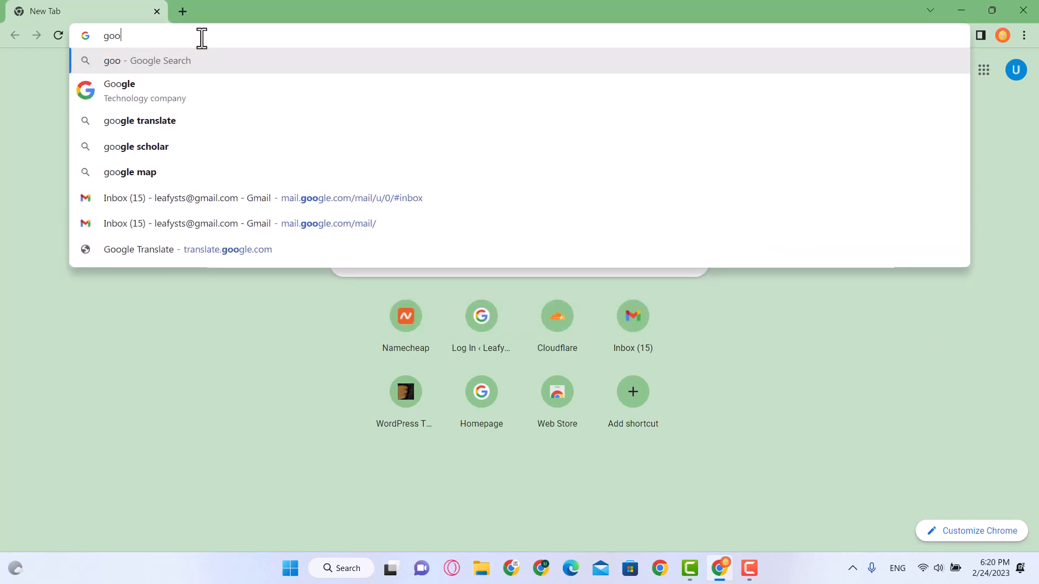
text(gle canva)
key(Return)
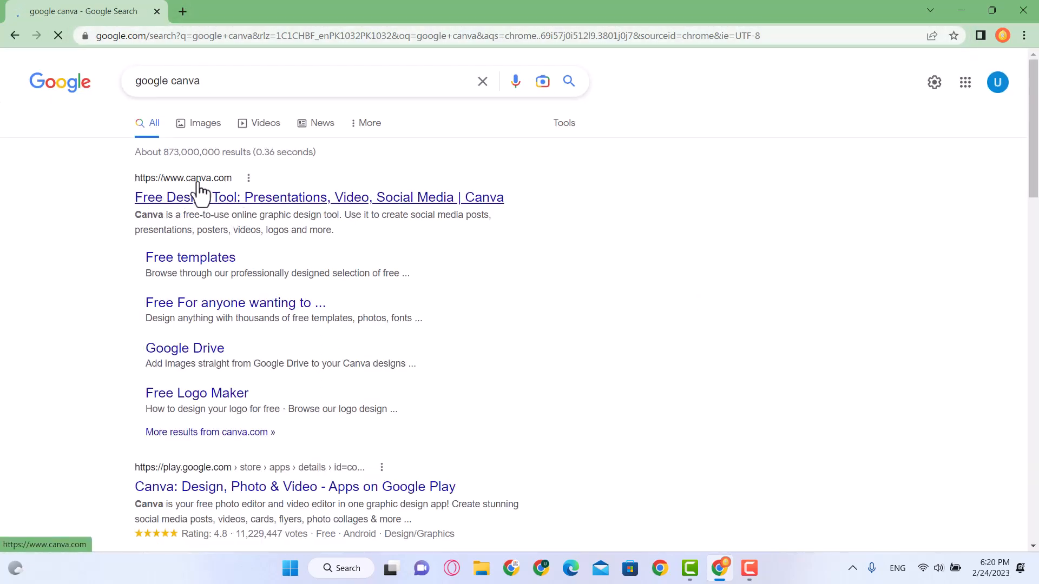
click(229, 202)
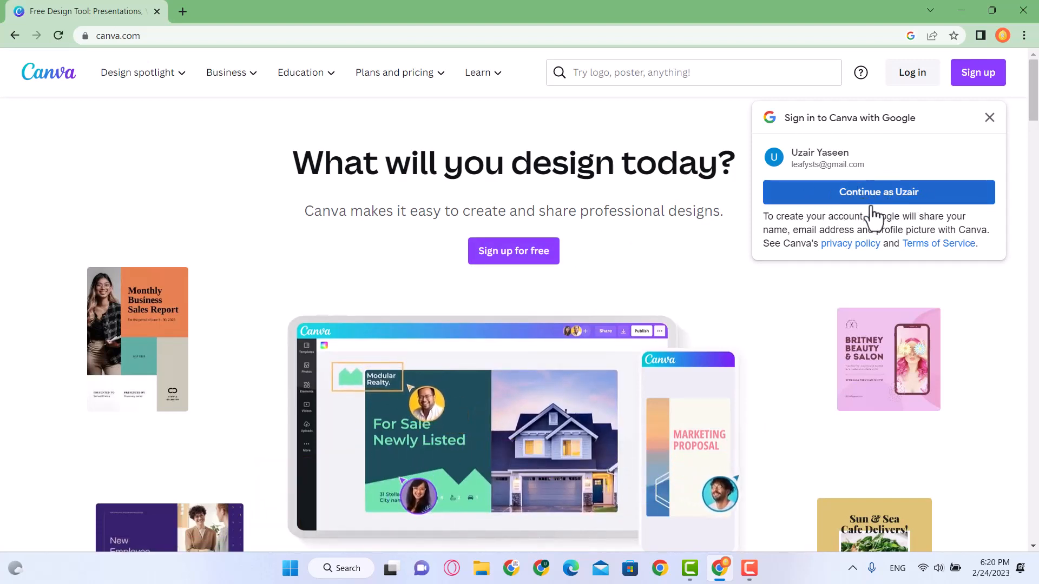
Sign in to Canva with the existing Google account and complete the onboarding for Personal use without the Pro trial
click(896, 192)
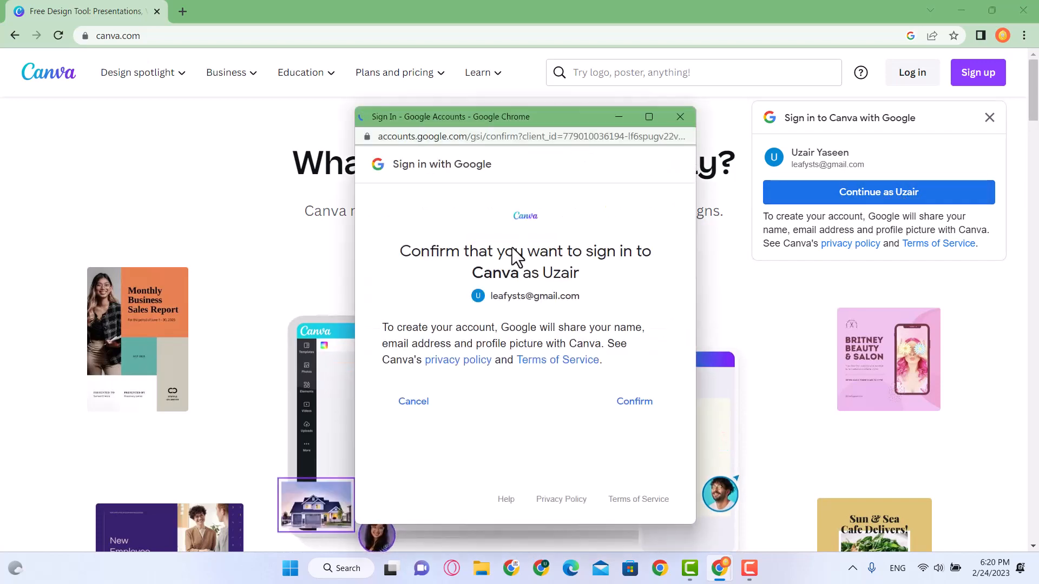
click(629, 403)
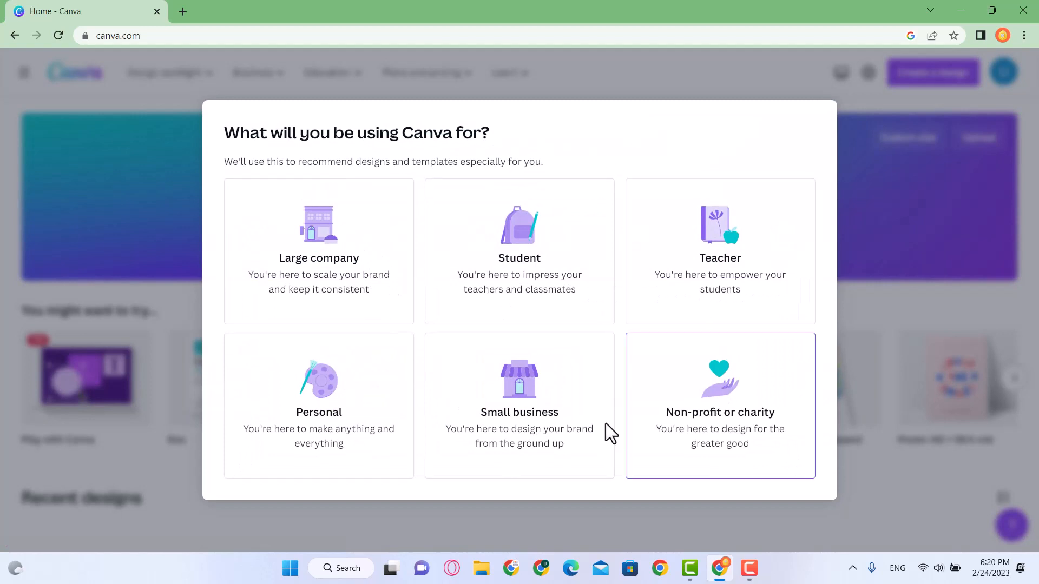
click(345, 420)
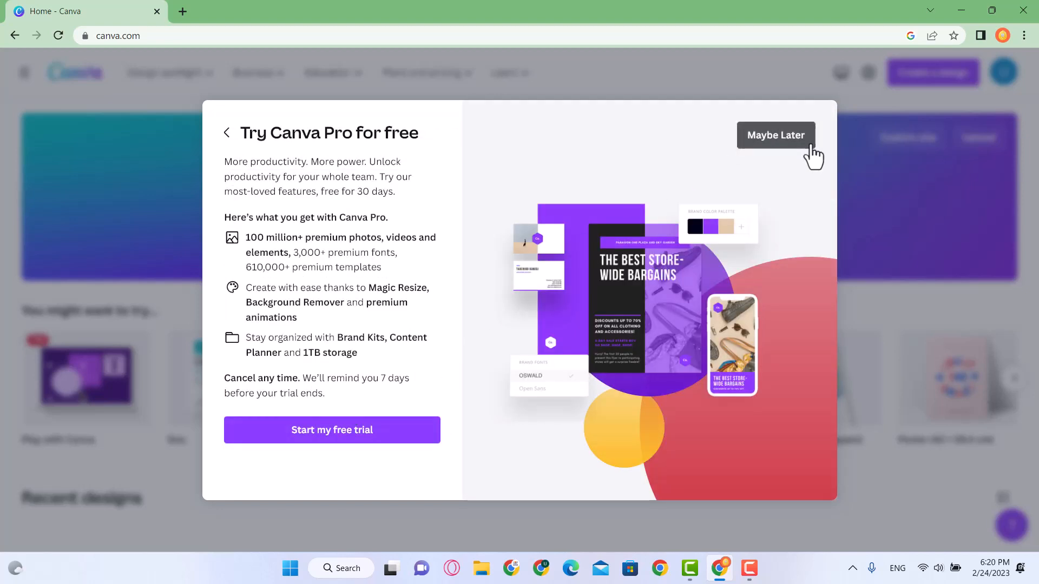
click(331, 437)
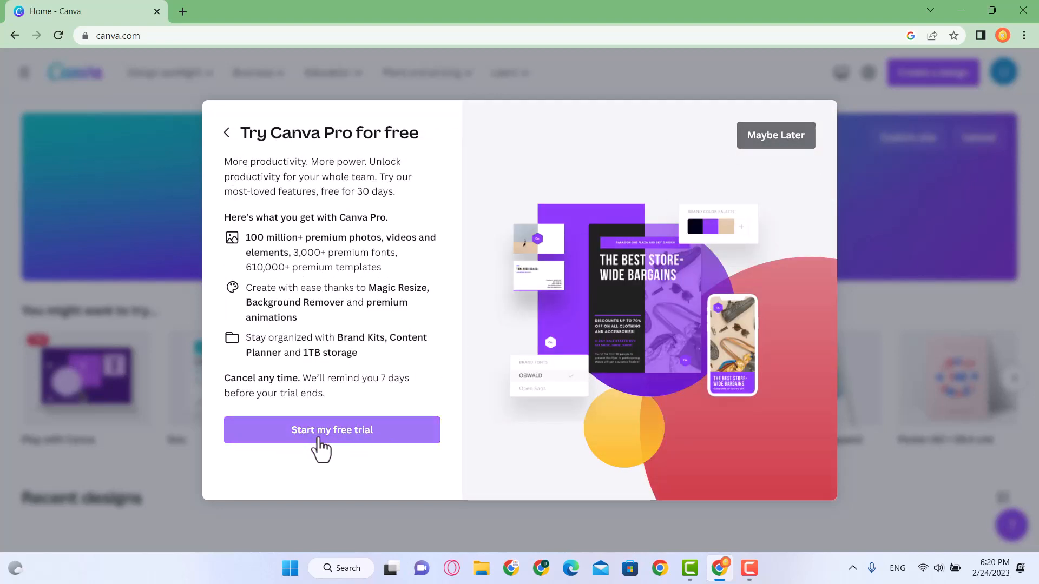
click(781, 141)
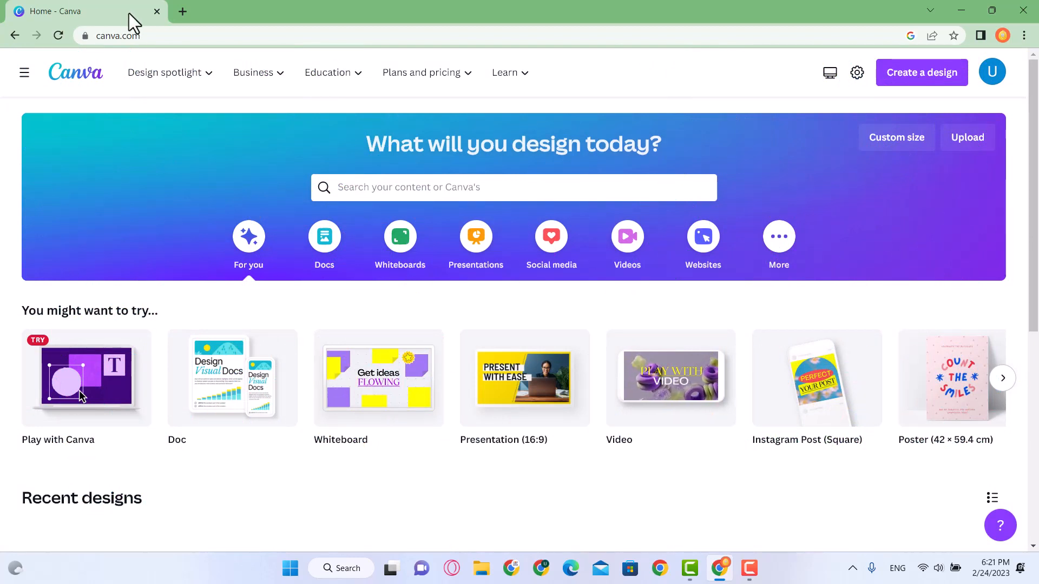
Open the leafyst.com WordPress admin page in a new browser tab and log in with the saved credentials
click(182, 11)
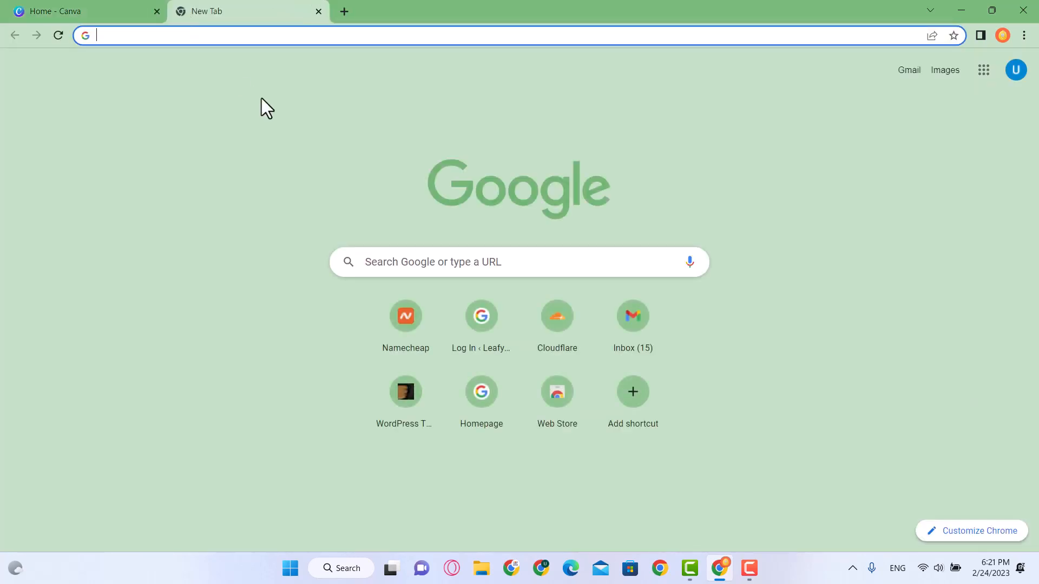
text(leafyst.com)
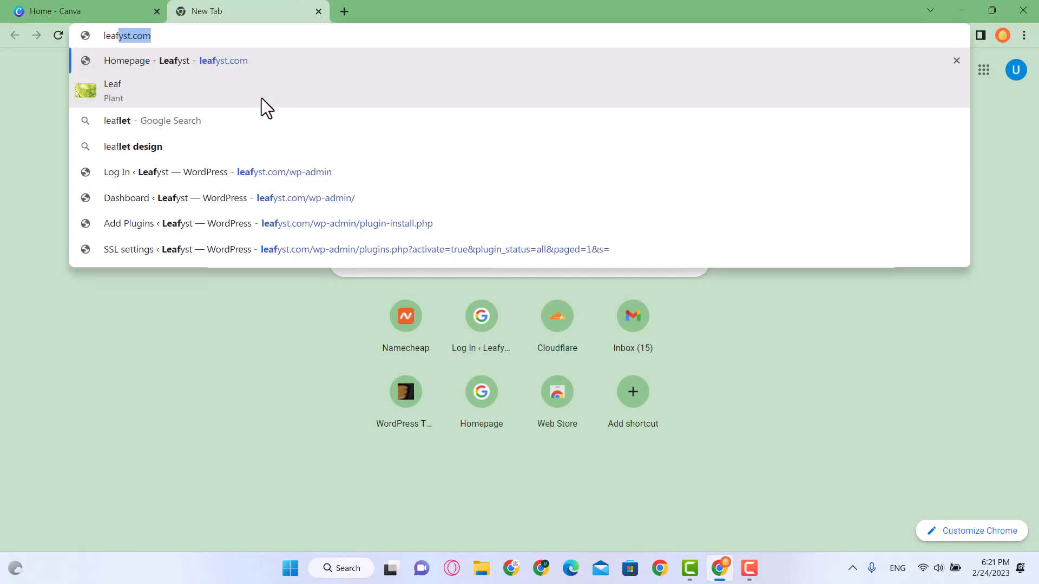
text(/wp)
key(Return)
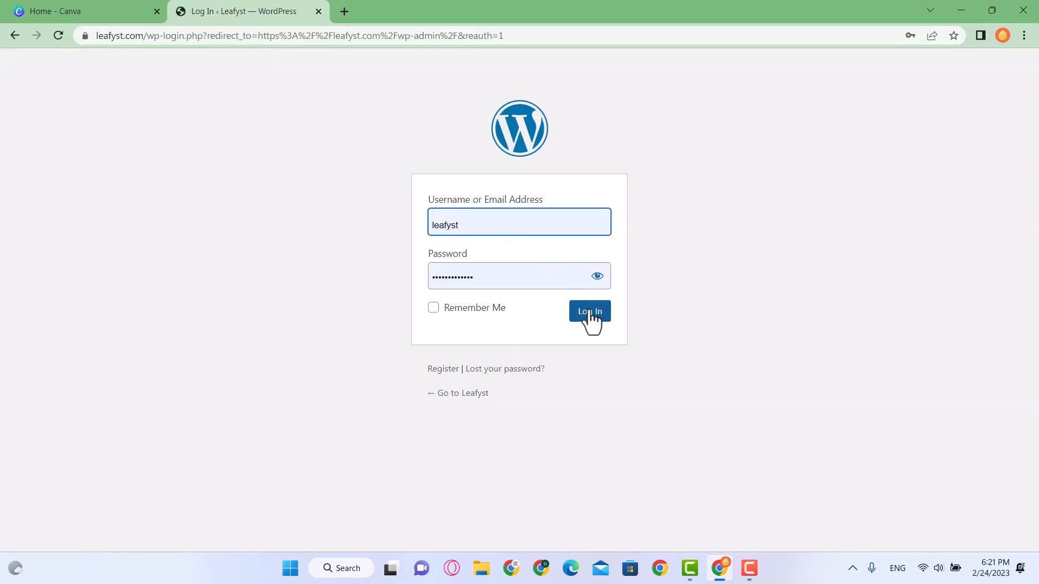
click(589, 313)
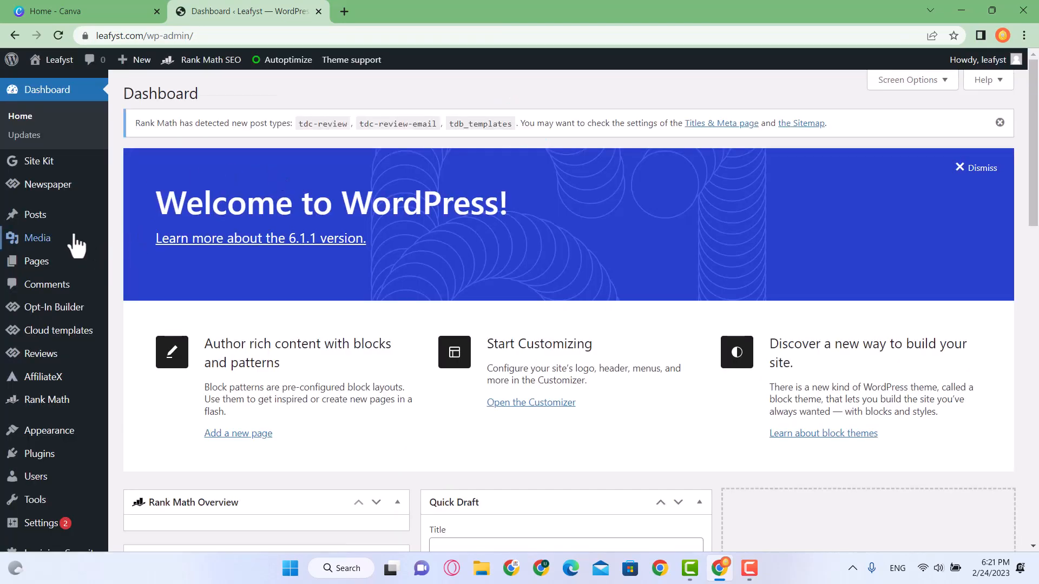
Open the Newspaper theme's Logo & Favicon settings and check the required logo upload size
mouse_move(64, 203)
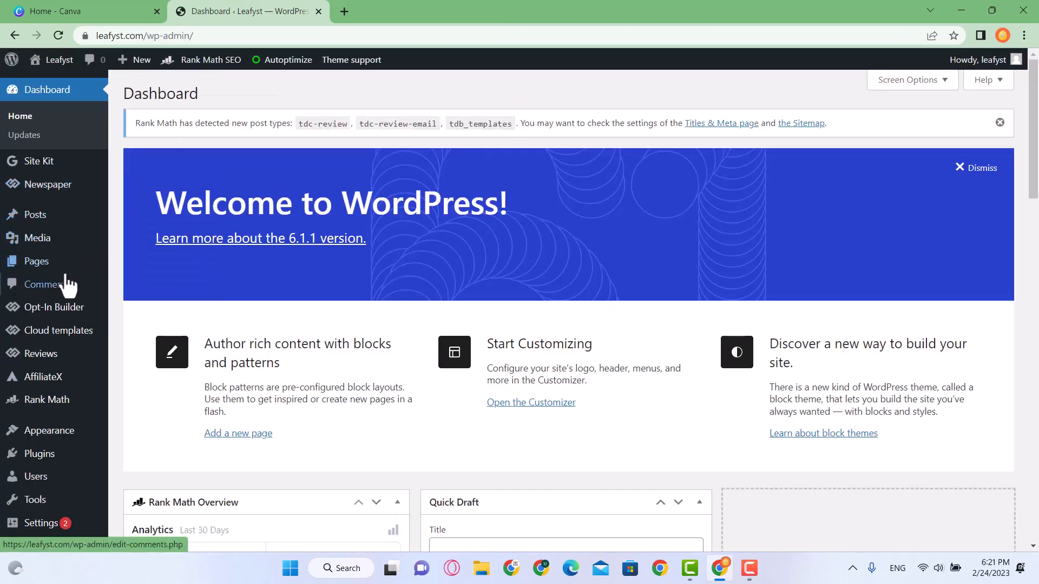
mouse_move(62, 267)
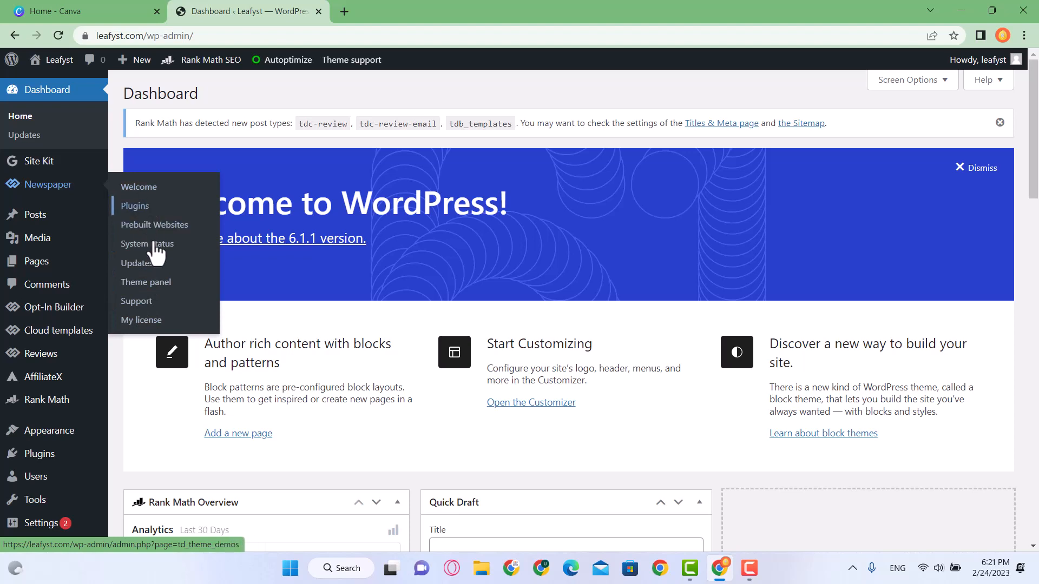
click(159, 289)
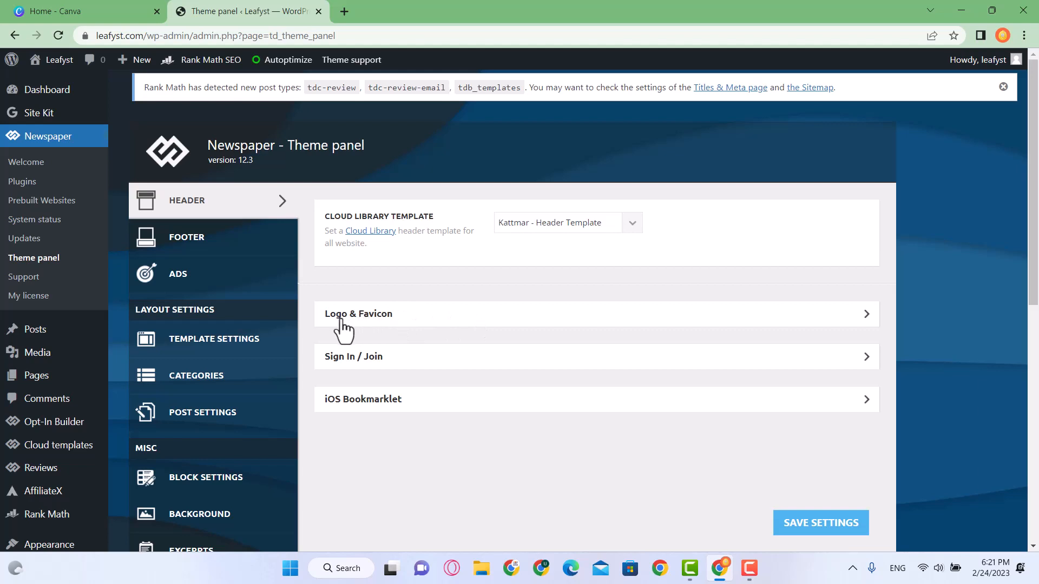
click(454, 323)
scroll(456, 331, down, 3)
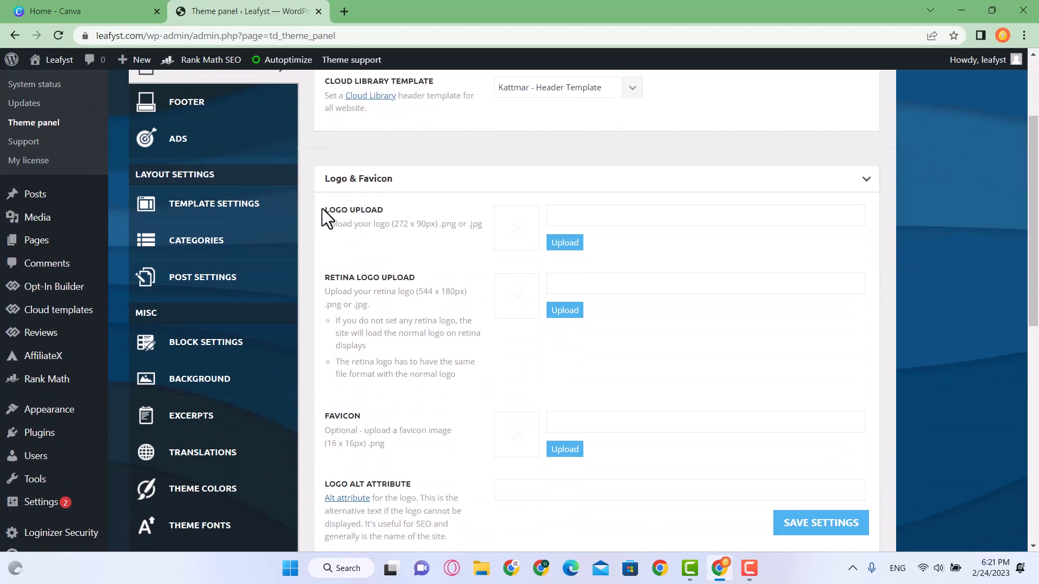
drag(322, 209, 424, 221)
click(410, 220)
Create a new custom-size Canva design 272 px wide and 90 px high, matching the theme's logo dimensions
click(104, 8)
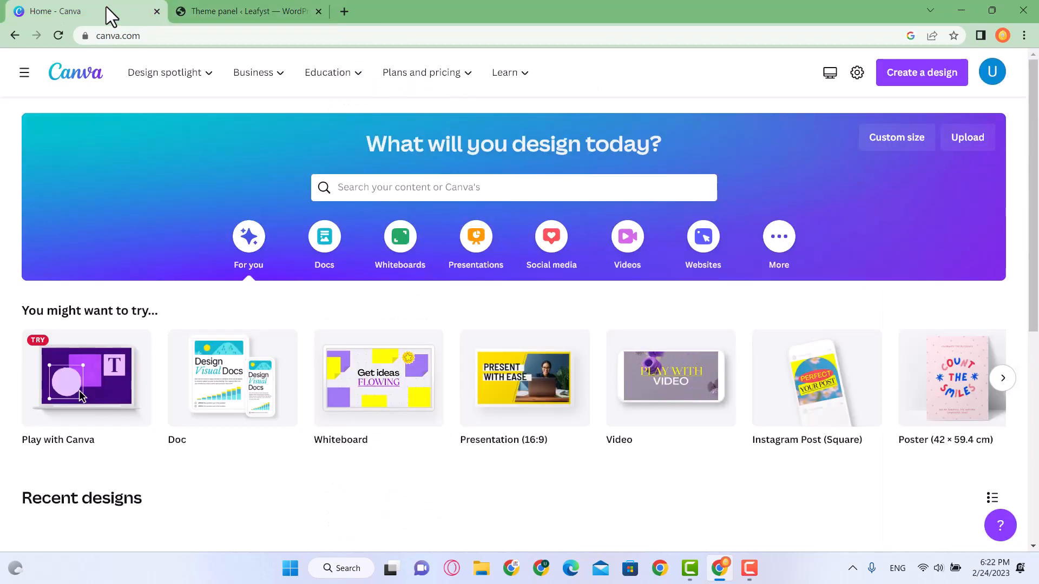
click(919, 81)
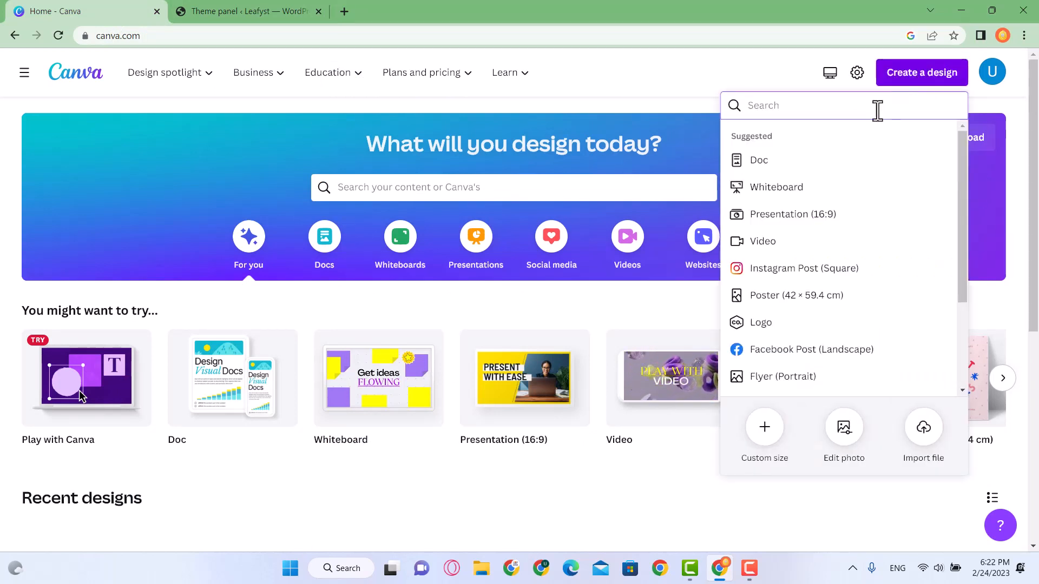
click(765, 432)
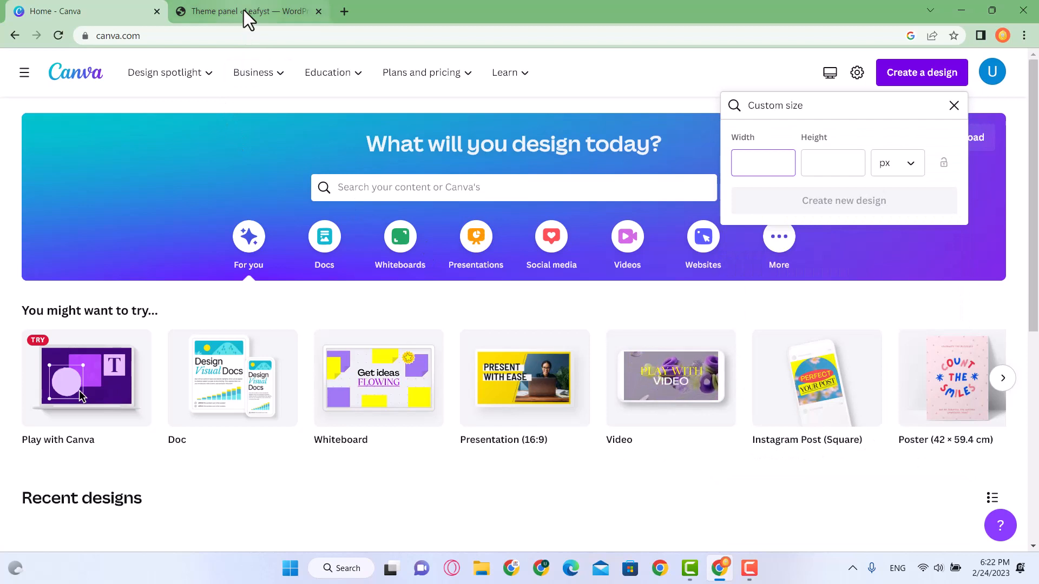
click(244, 10)
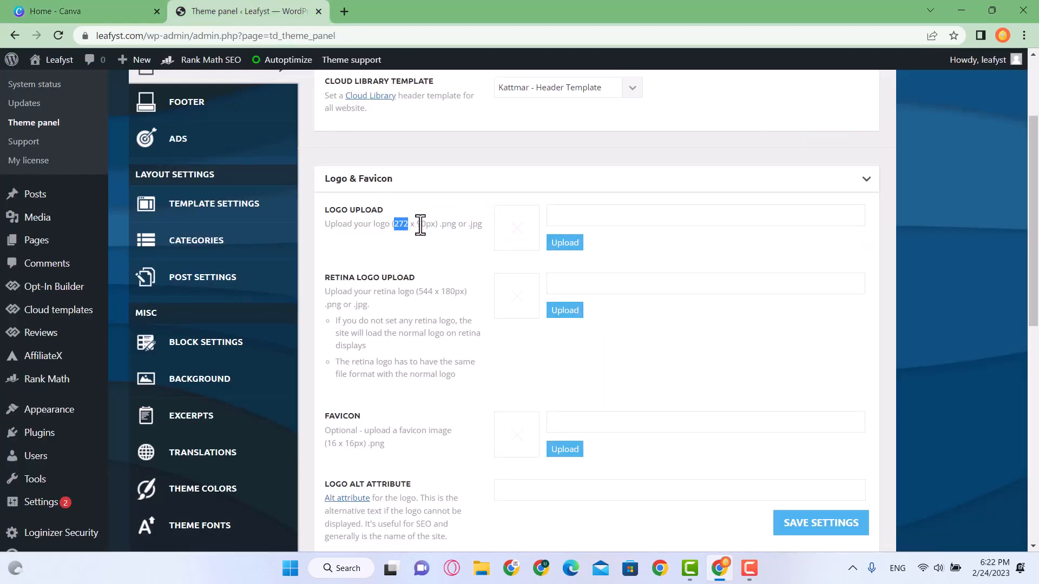
click(133, 11)
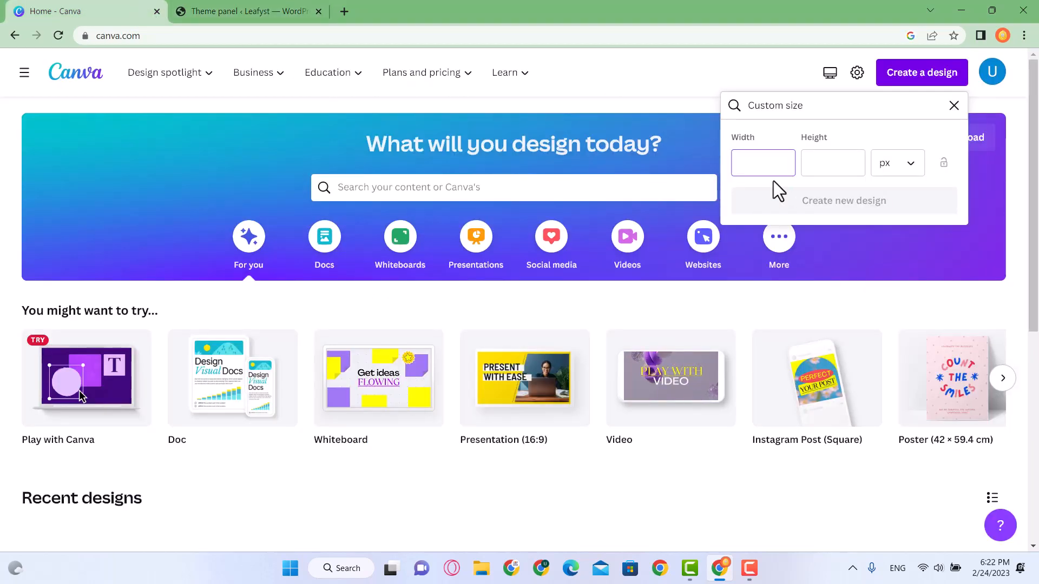
click(759, 164)
text(272)
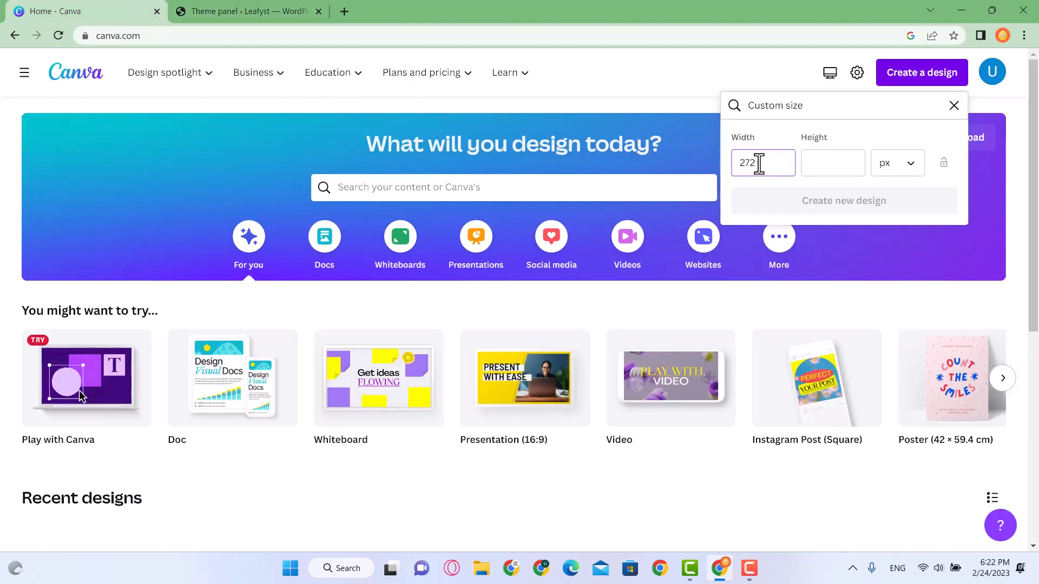
key(Tab)
text(90)
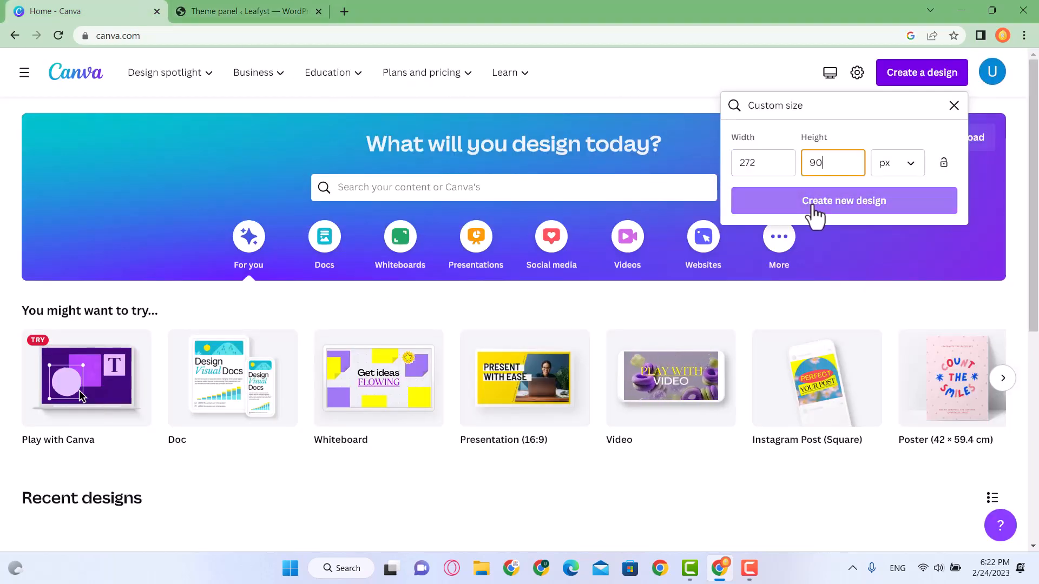
click(850, 211)
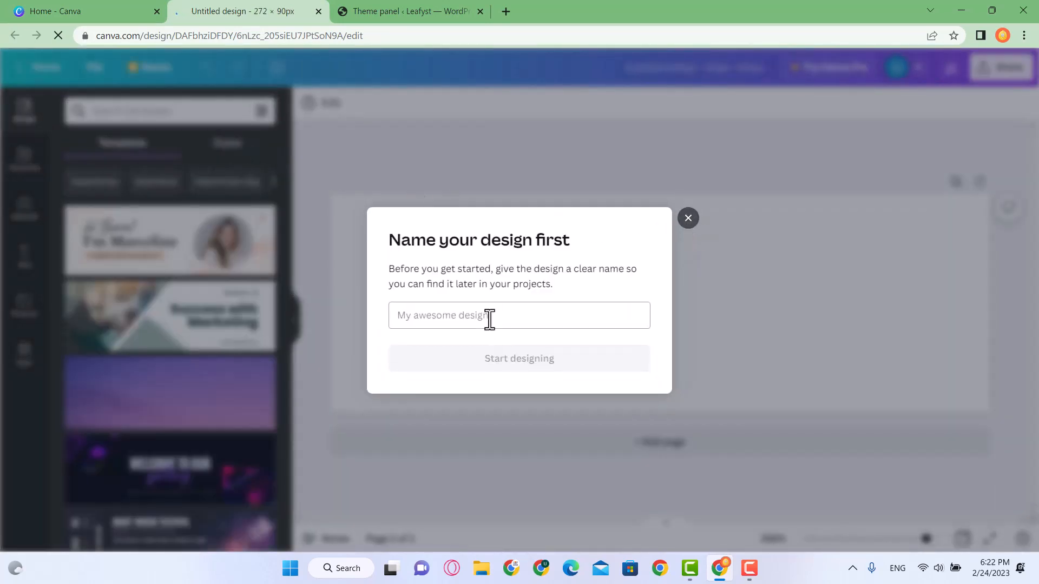
Name the new Canva design "Leafyst Logo" and start designing
click(411, 10)
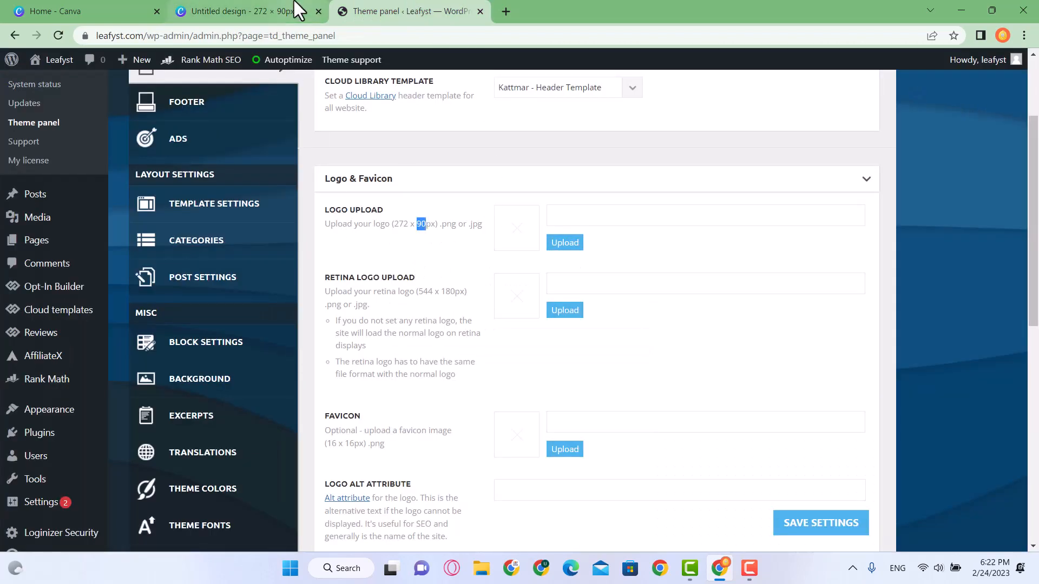
click(260, 11)
text(Leafyst Logo)
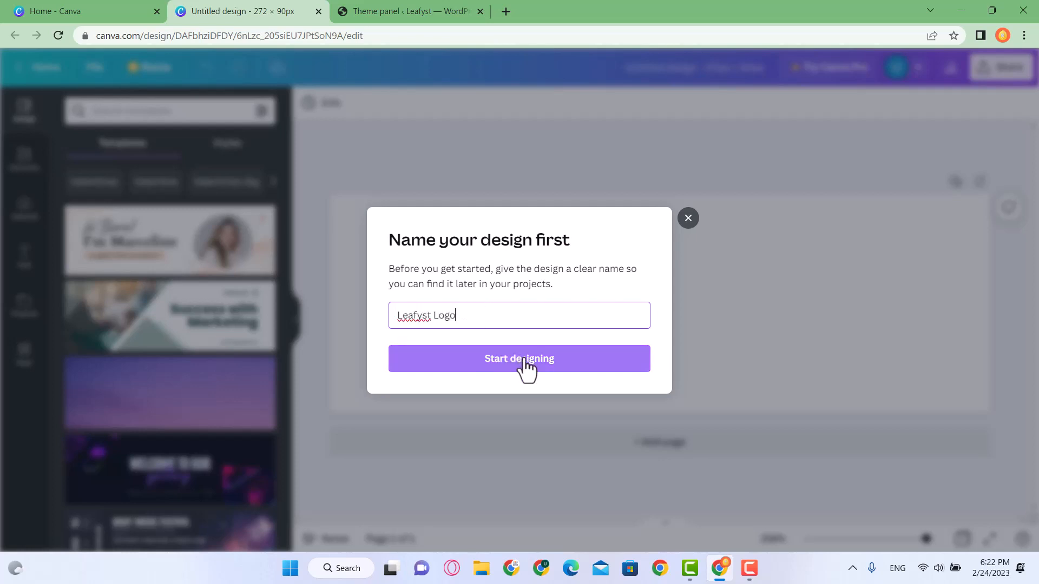
click(523, 362)
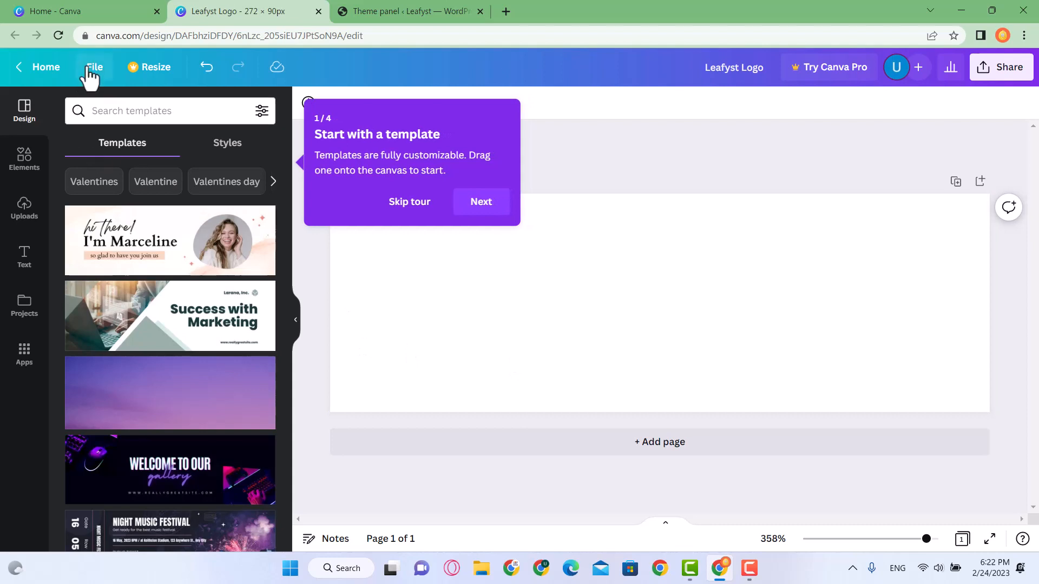
Go through the four-part introductory tour of the Canva editor and dismiss it
click(95, 67)
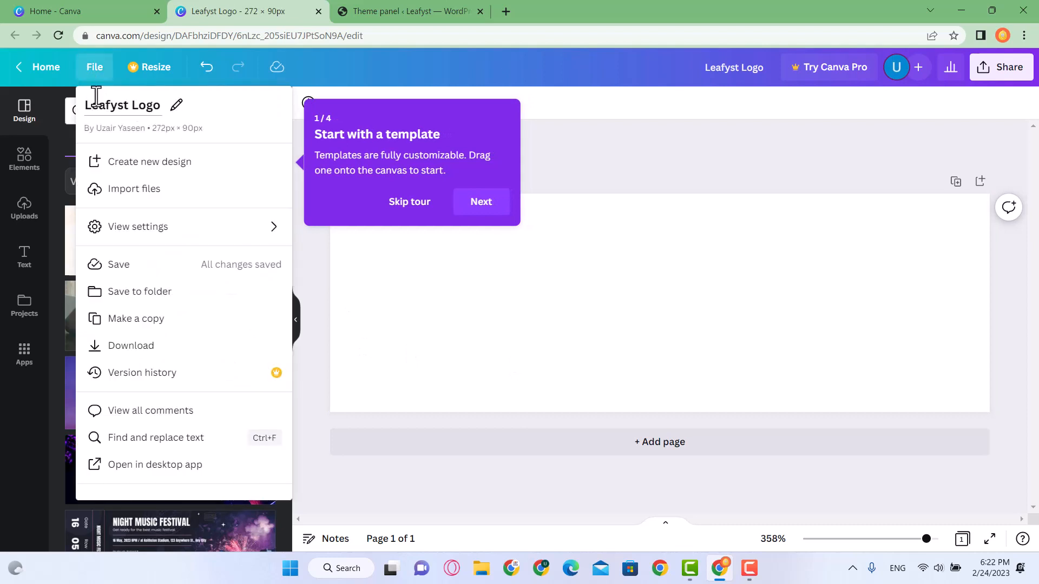
click(95, 81)
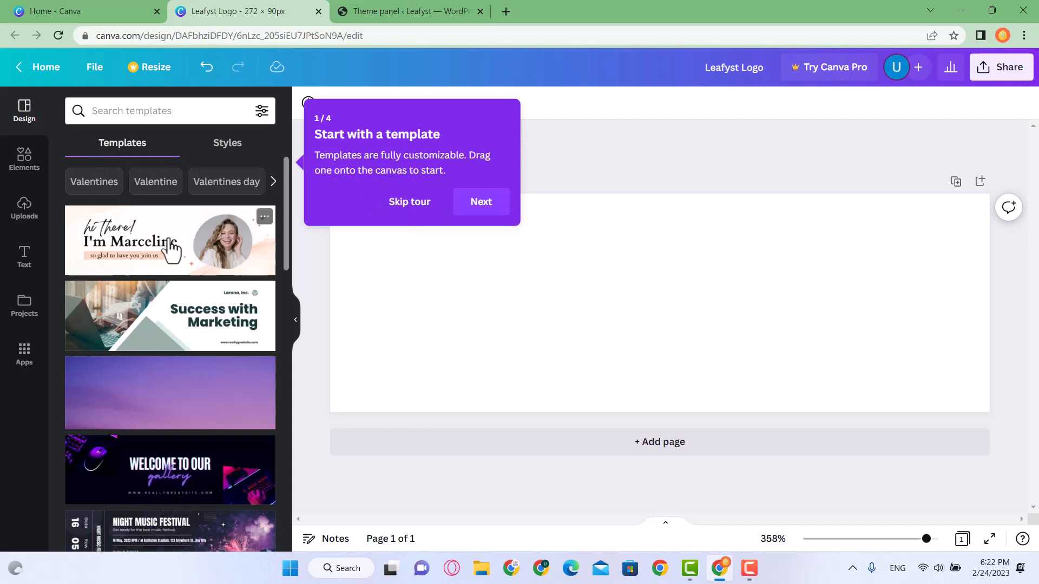
click(482, 212)
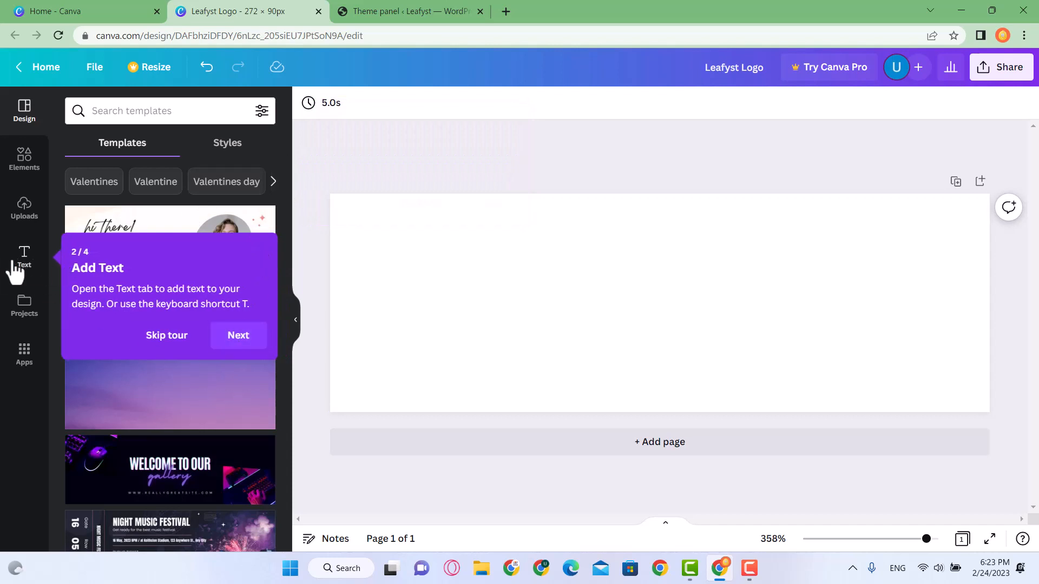
click(239, 341)
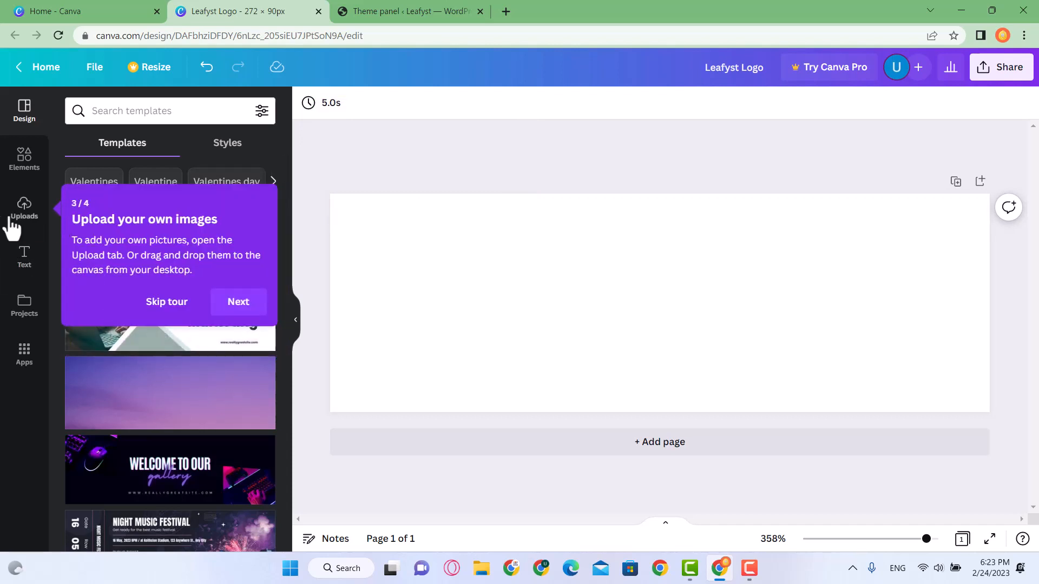
click(258, 306)
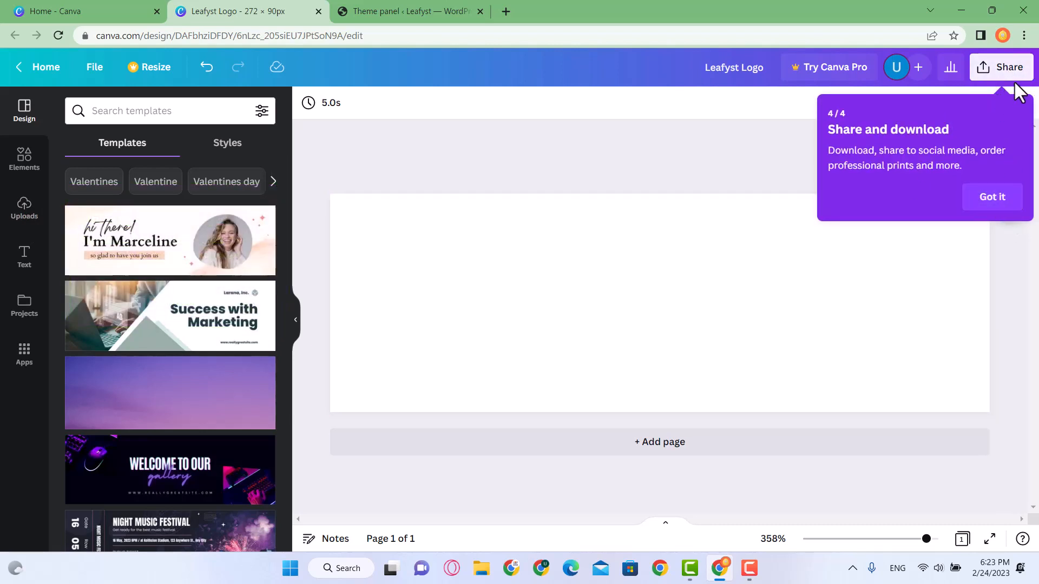
click(993, 198)
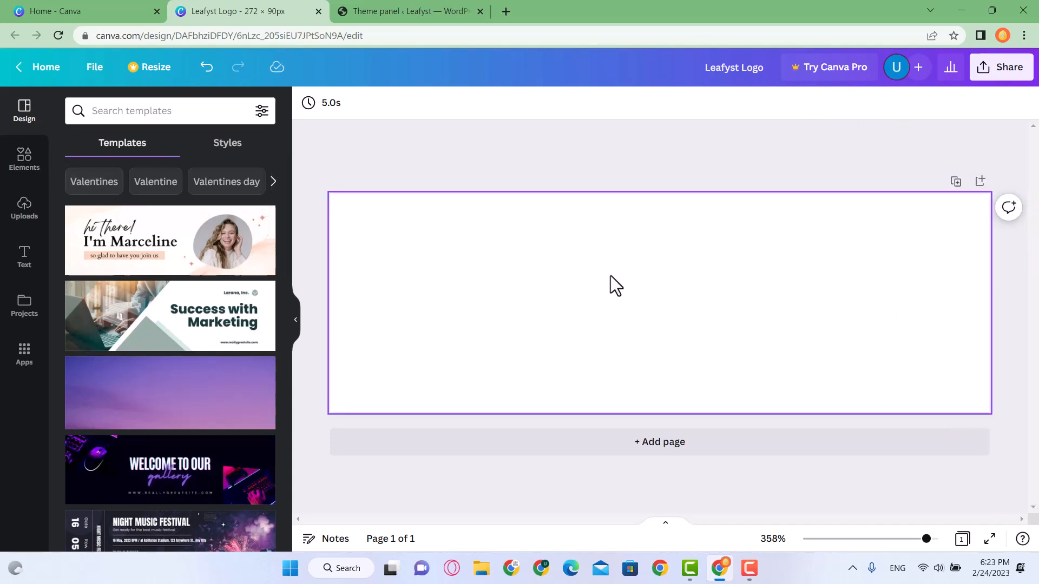
click(506, 11)
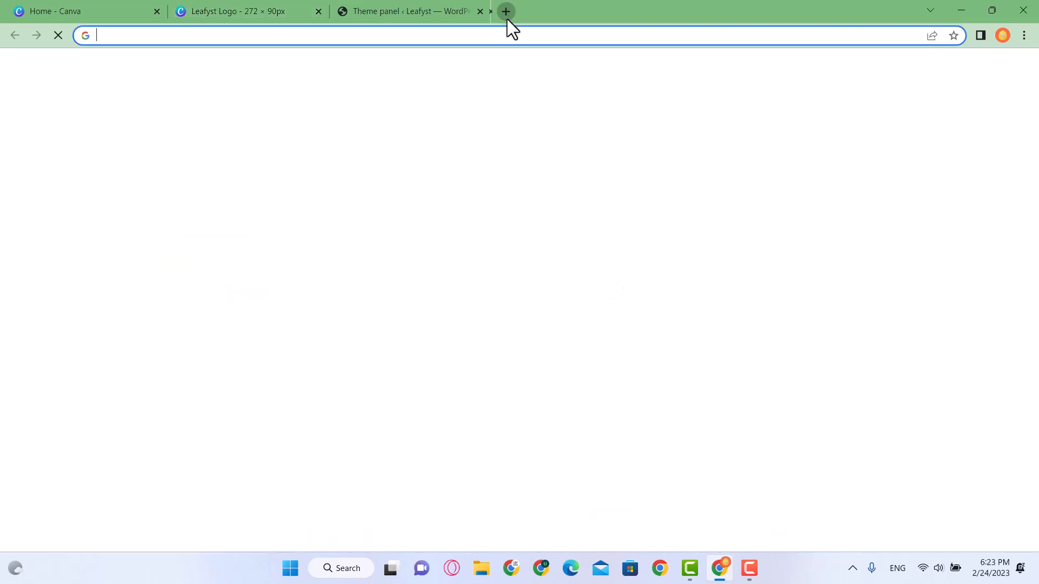
text(leafyst.com)
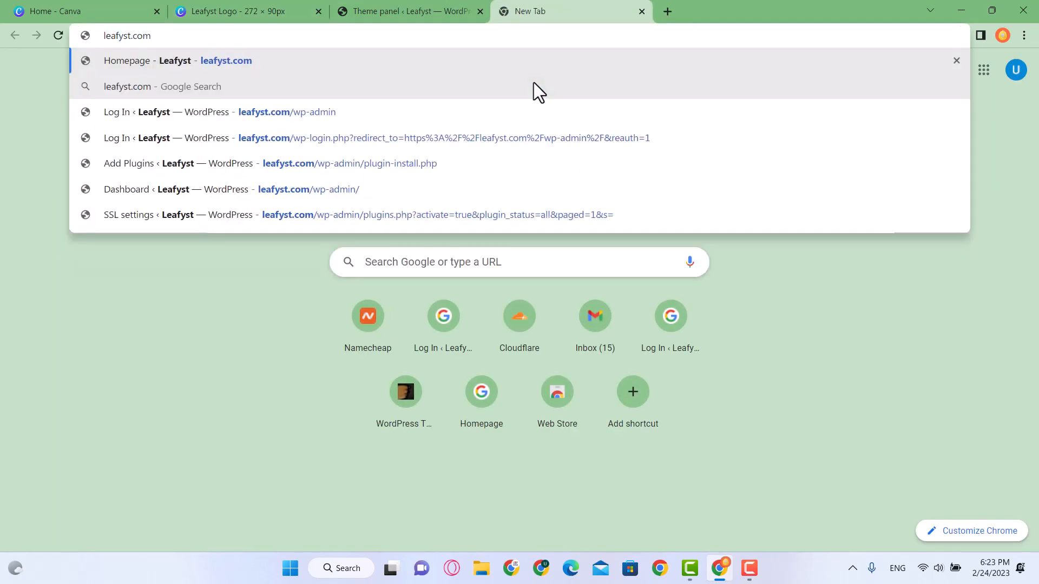
click(252, 4)
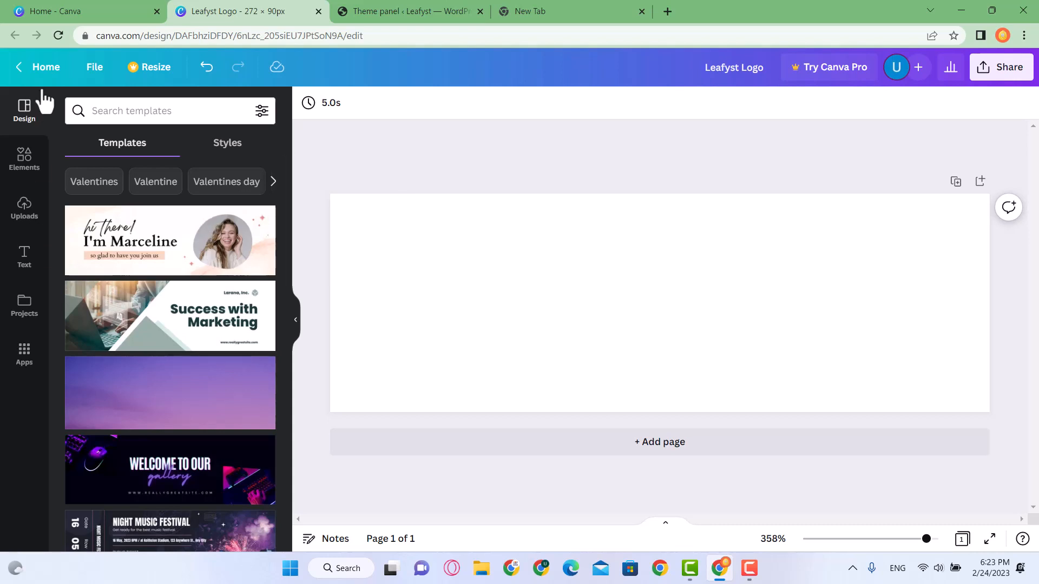
Search the design templates for "leaf" and look through the matching templates for a logo idea
click(116, 110)
text(laf)
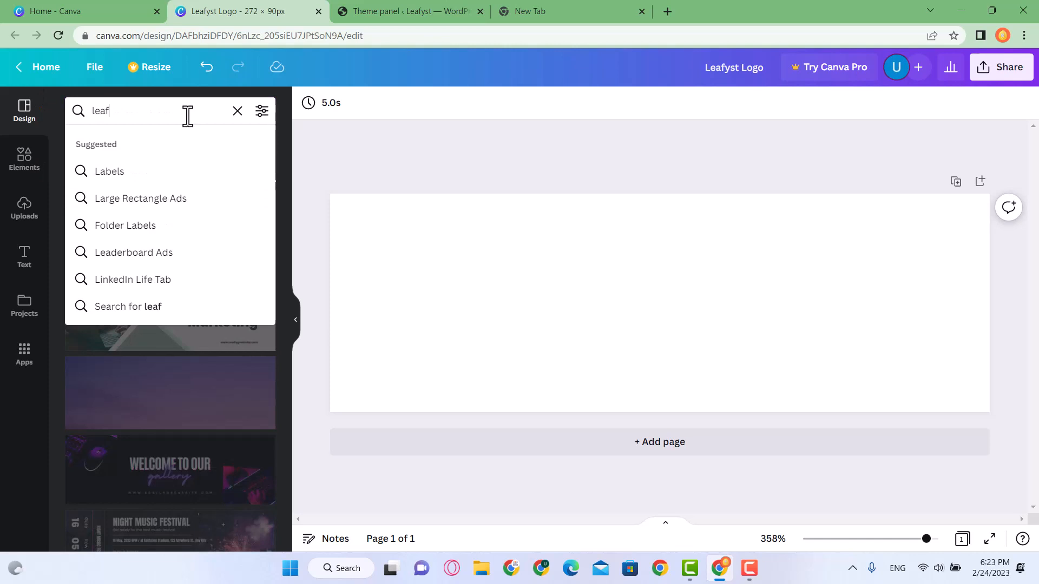
key(Return)
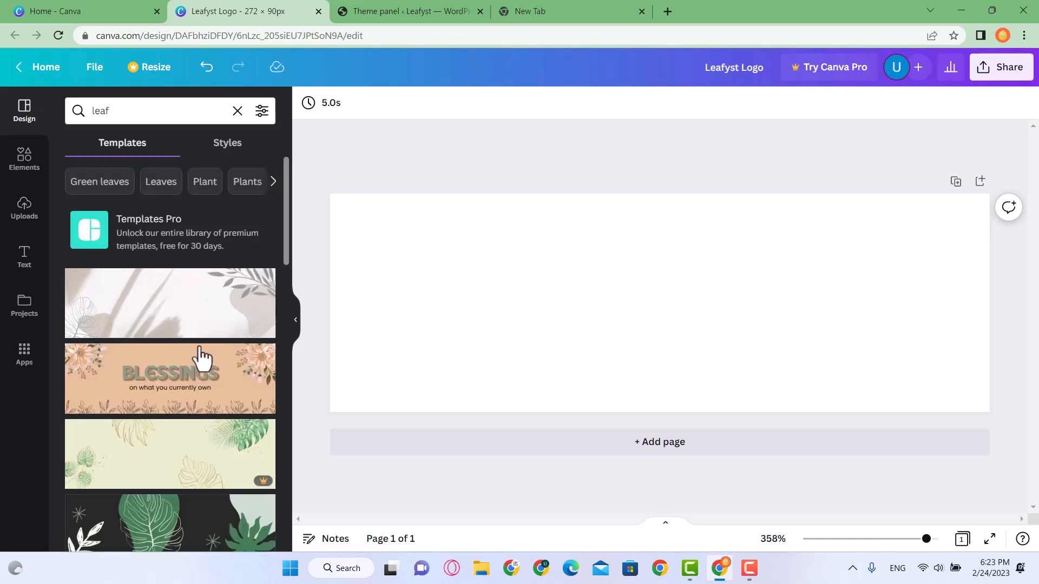
scroll(201, 357, down, 3)
scroll(201, 347, down, 10)
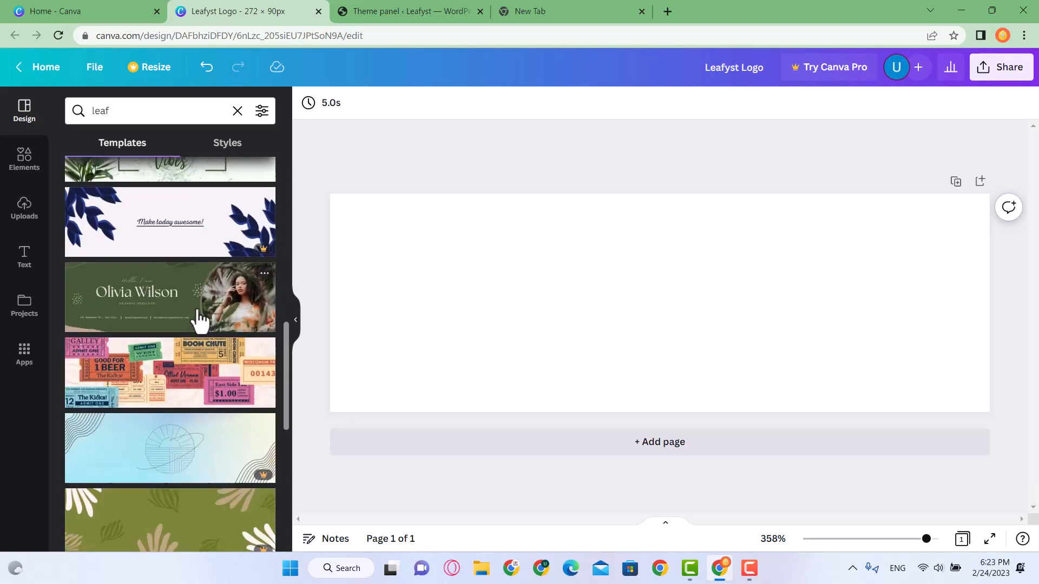
scroll(201, 325, down, 10)
scroll(198, 311, down, 6)
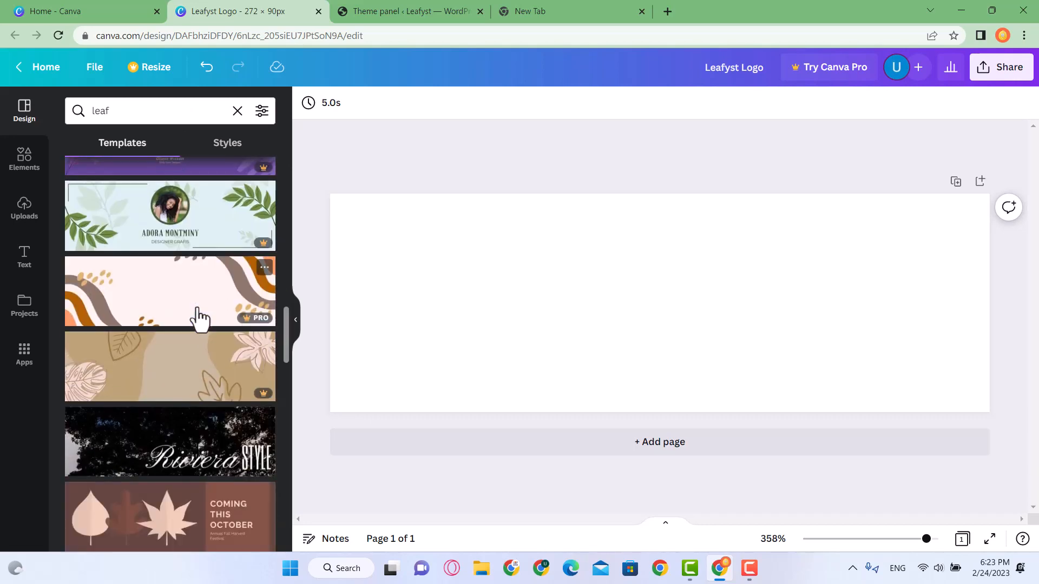
scroll(197, 311, down, 6)
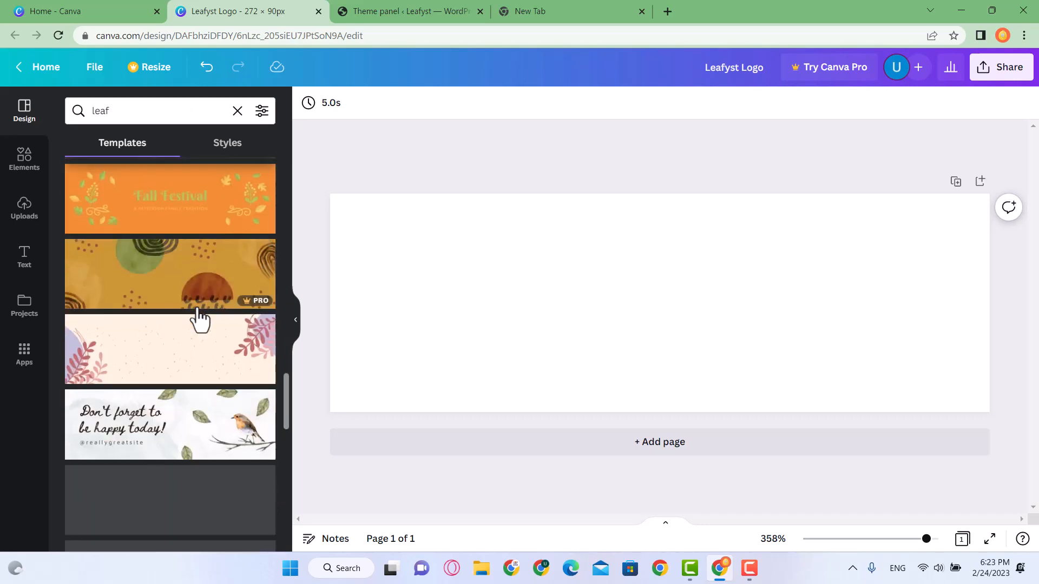
scroll(208, 357, down, 5)
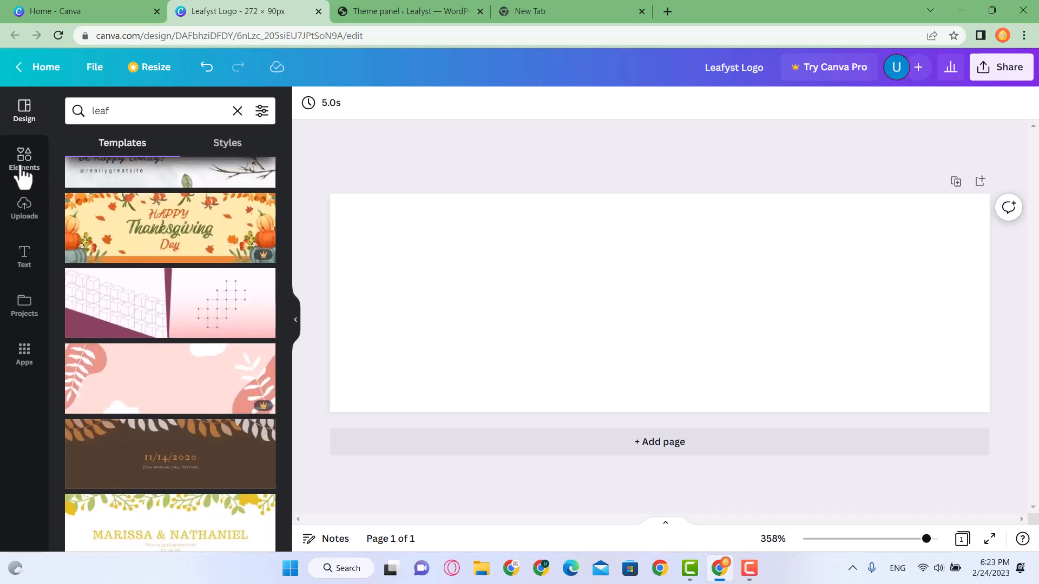
Search the elements library for "leaf" and show all of the matching graphics
click(24, 167)
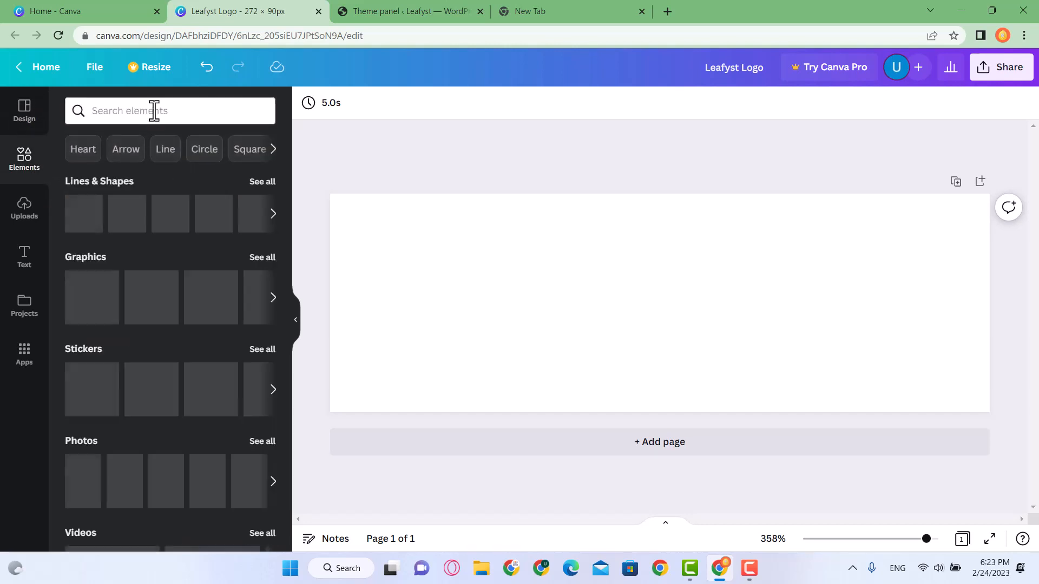
click(156, 111)
text(leaf)
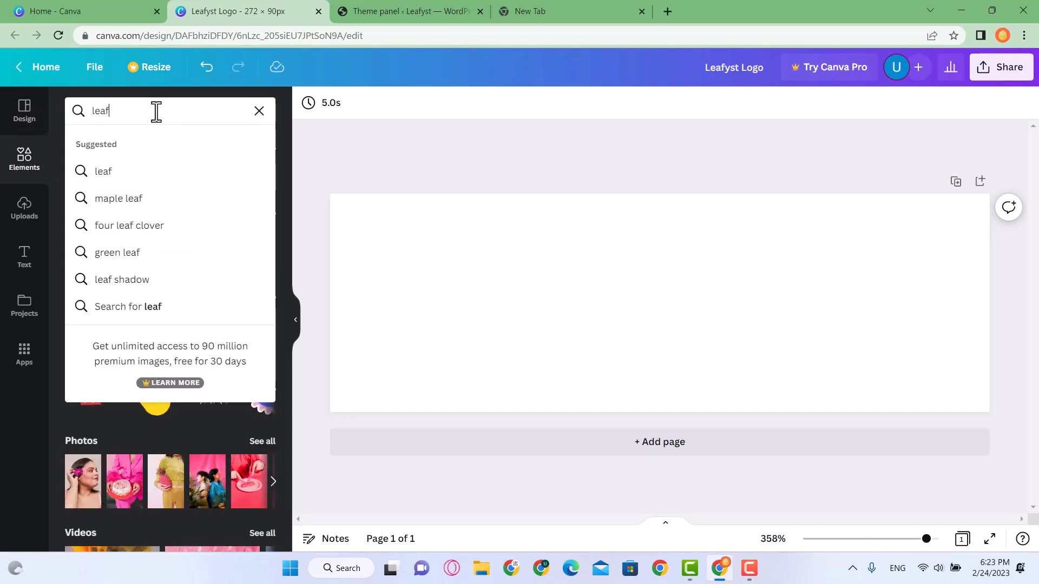
key(Return)
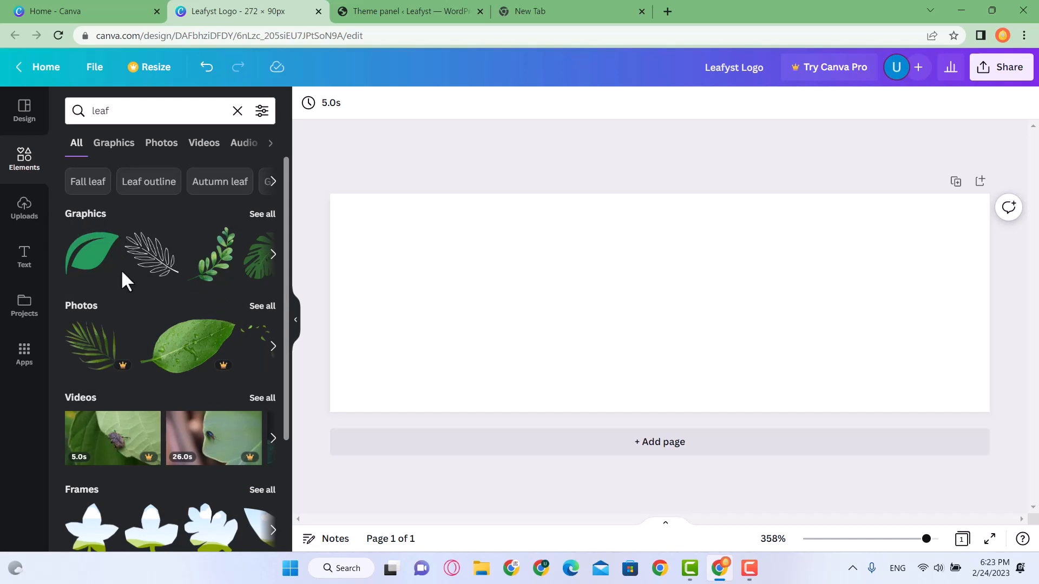
scroll(121, 268, down, 2)
scroll(145, 301, down, 2)
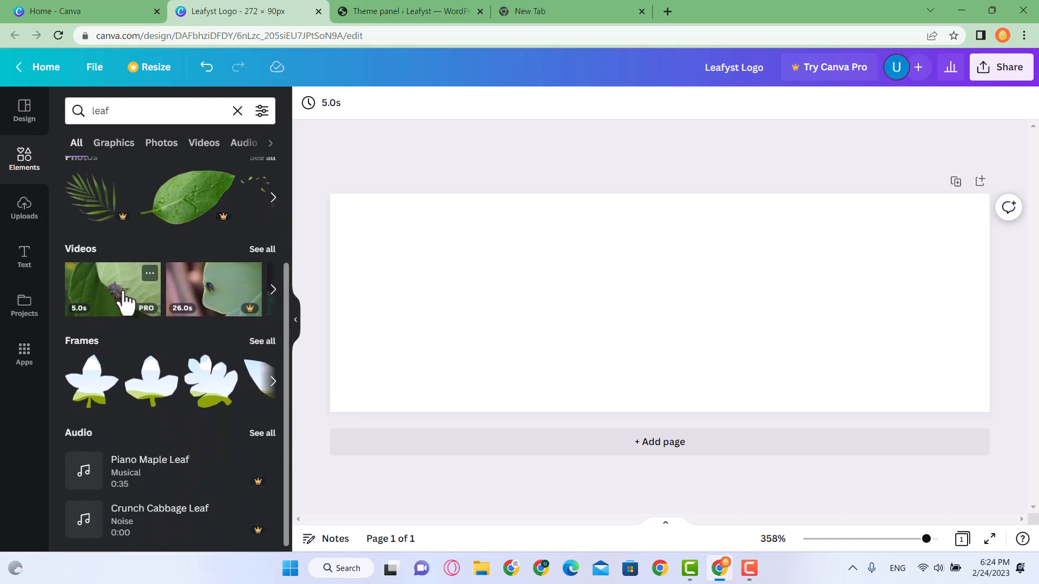
scroll(128, 297, up, 3)
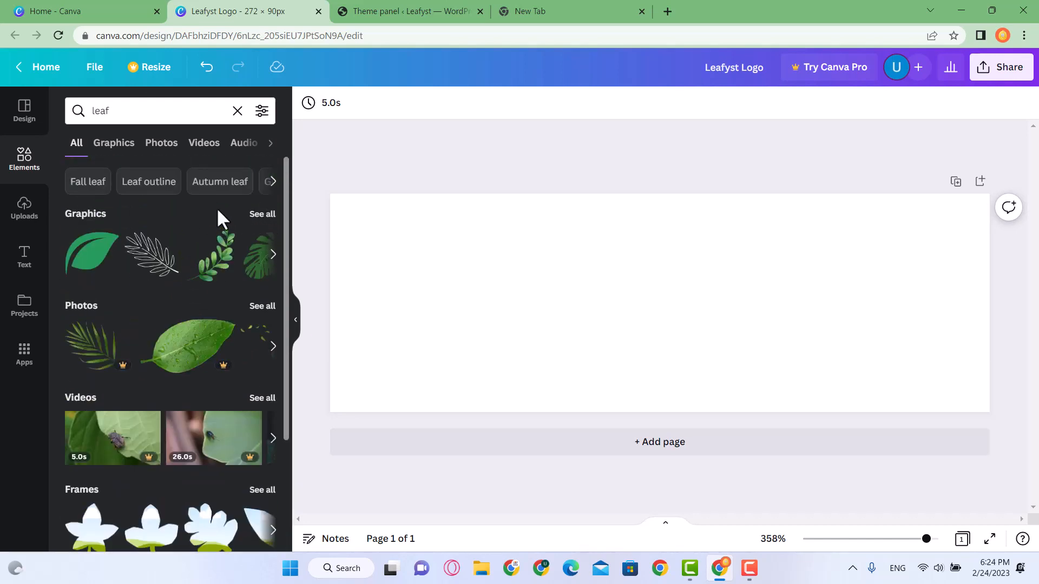
click(268, 215)
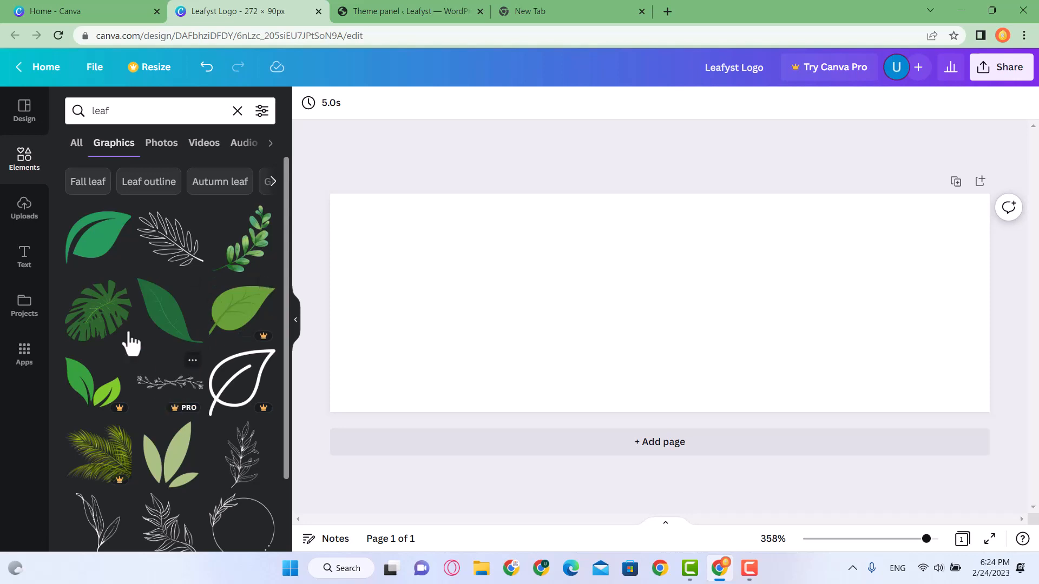
Add the free light-green two-leaf sprout graphic from the leaf results to the blank logo page
scroll(128, 303, down, 3)
scroll(156, 325, up, 3)
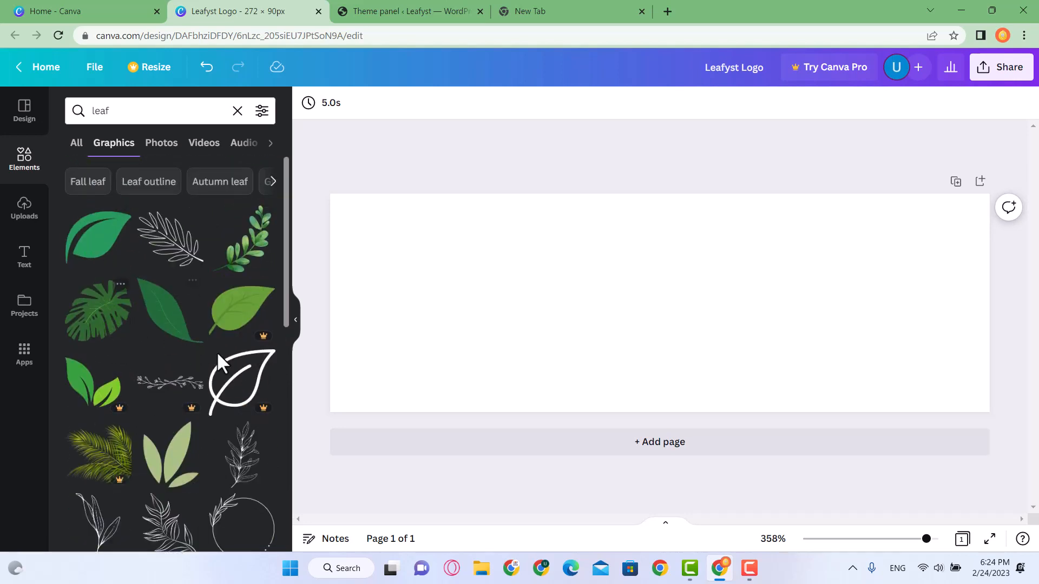
scroll(260, 324, down, 1)
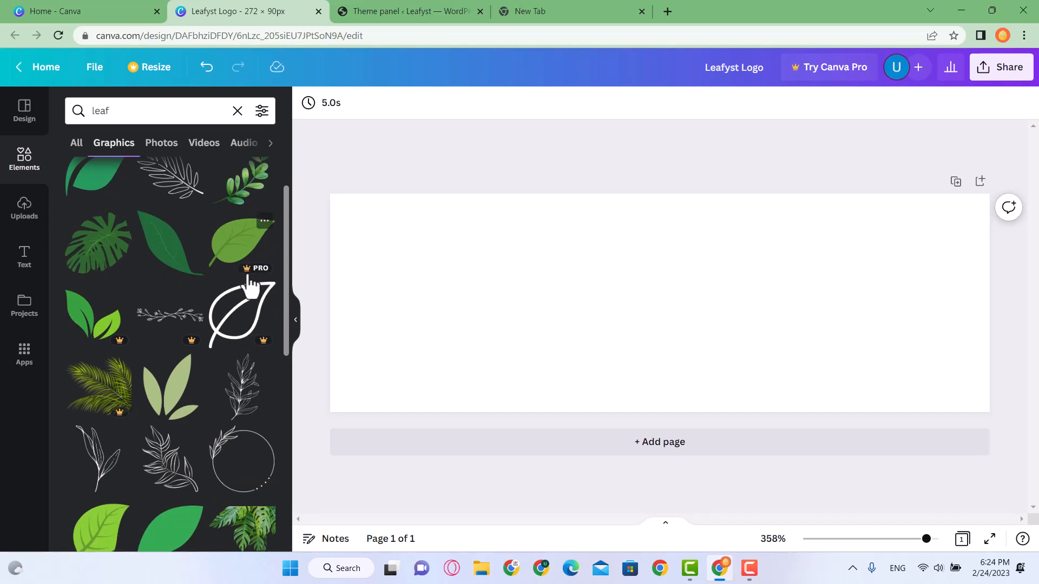
scroll(178, 368, up, 1)
scroll(215, 364, down, 3)
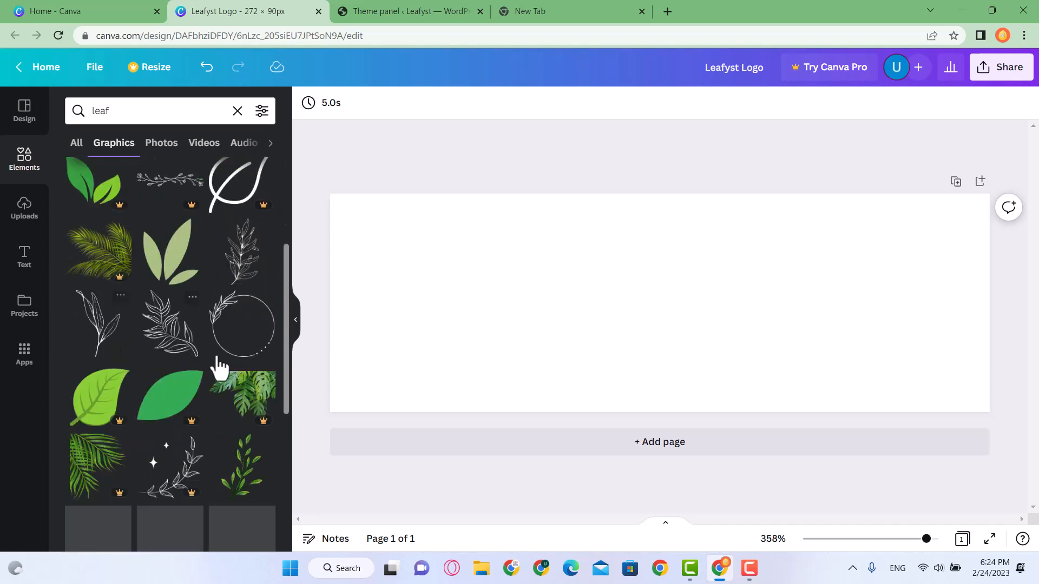
scroll(108, 412, down, 2)
scroll(112, 417, down, 3)
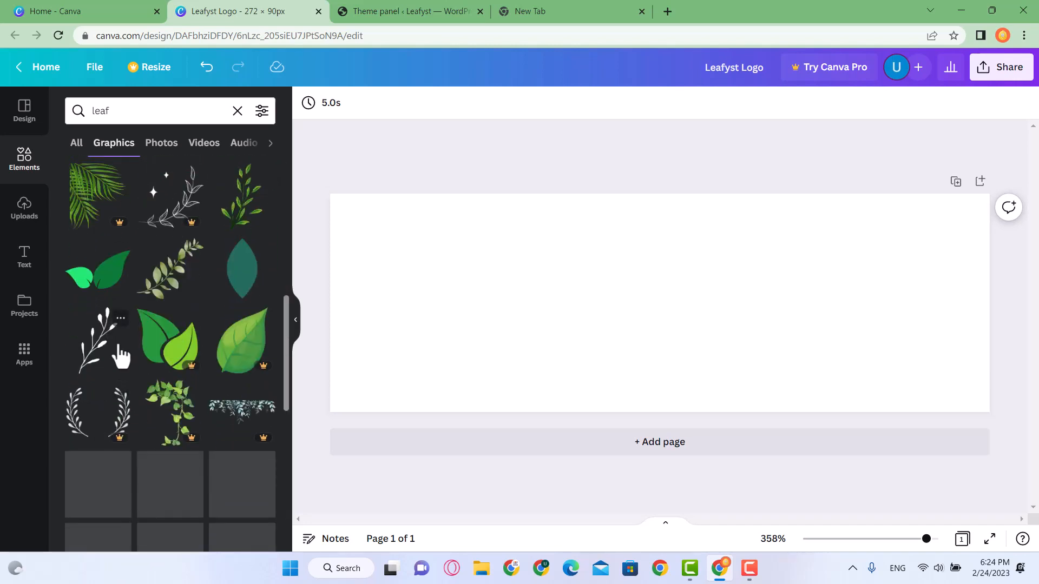
scroll(118, 403, down, 4)
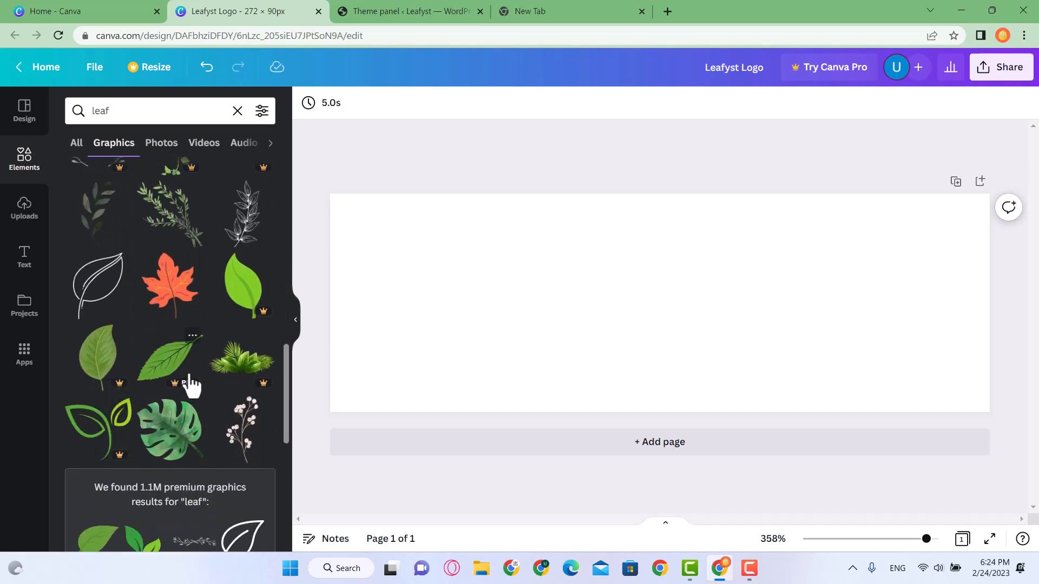
scroll(111, 357, down, 6)
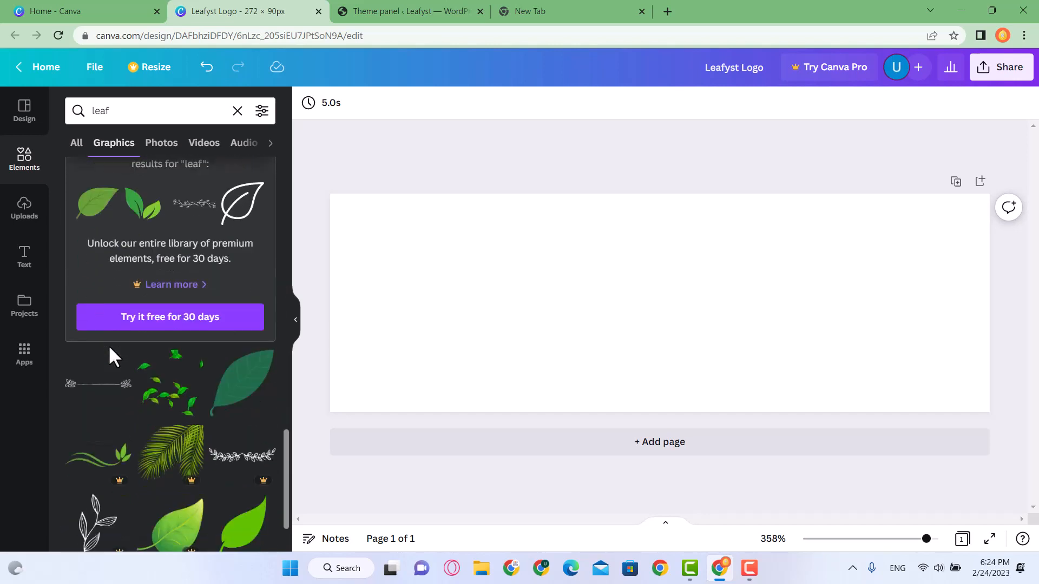
scroll(111, 357, down, 3)
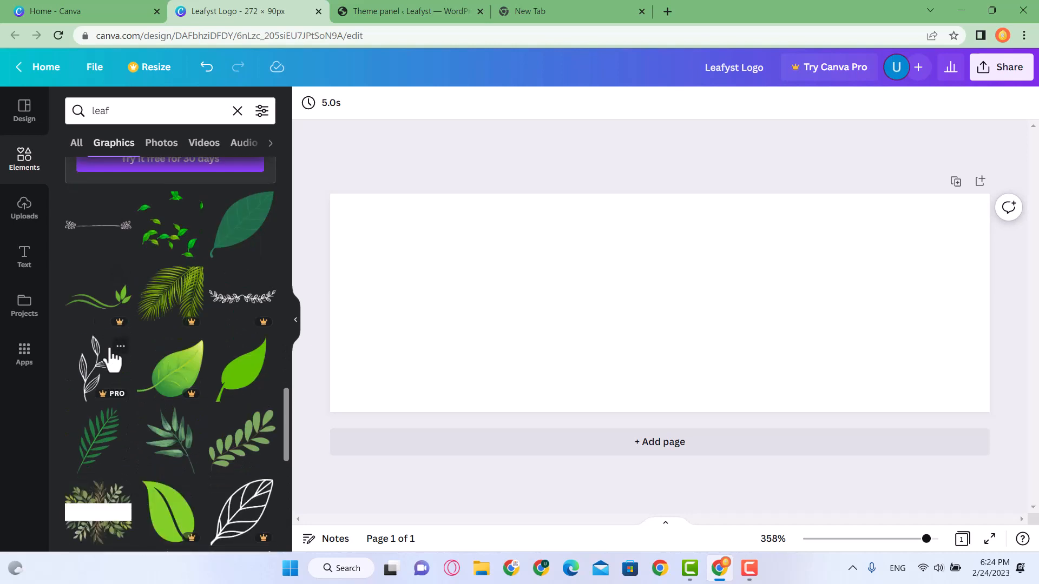
scroll(113, 357, down, 2)
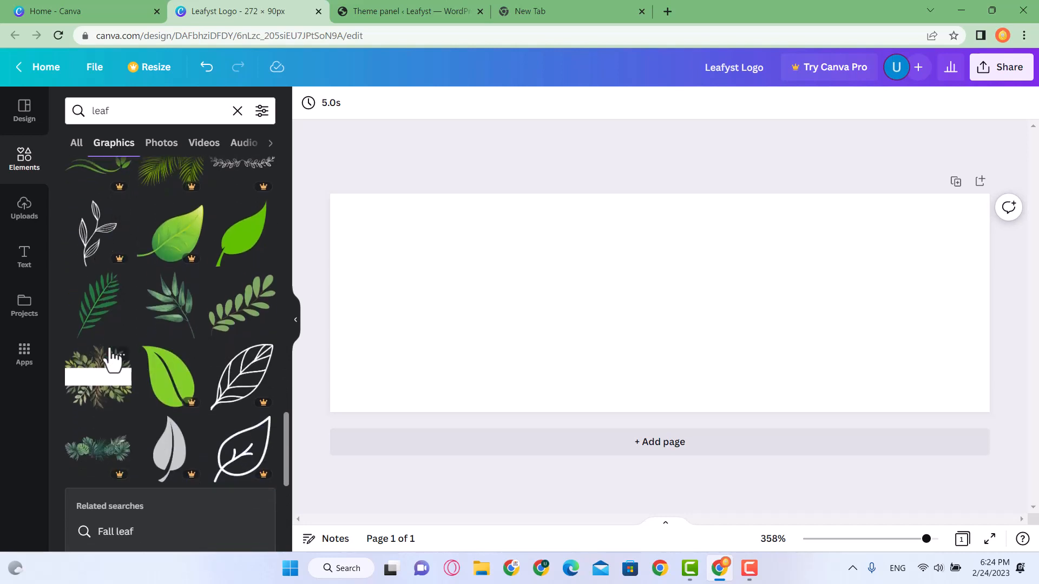
scroll(113, 360, down, 5)
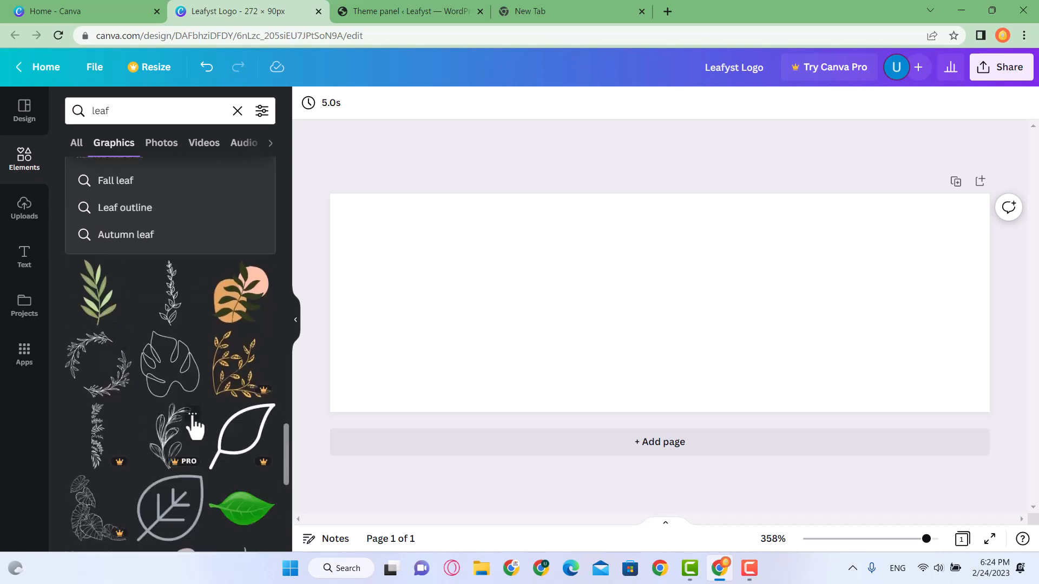
scroll(189, 411, down, 7)
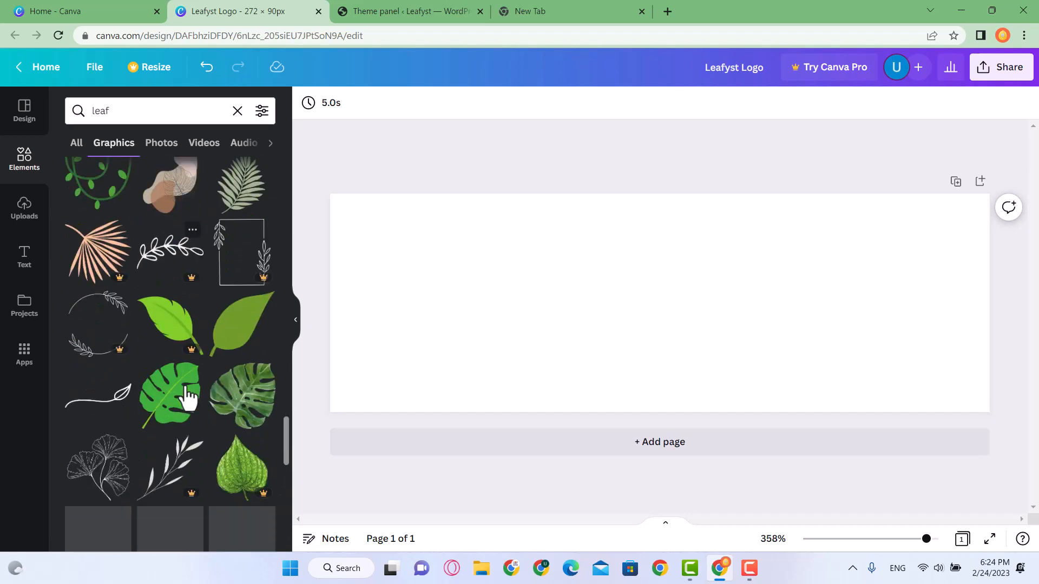
scroll(188, 398, down, 4)
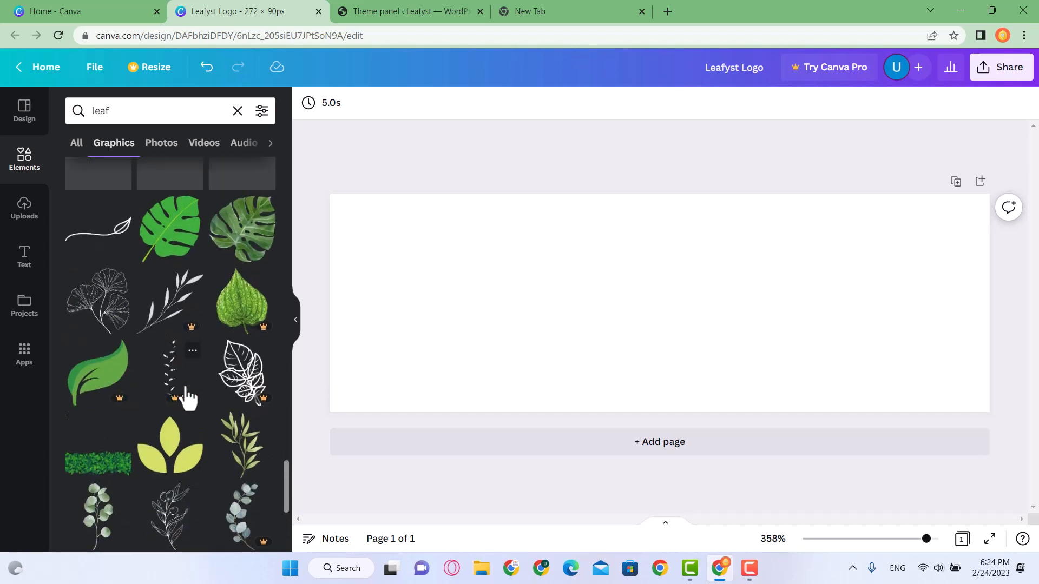
scroll(189, 398, down, 4)
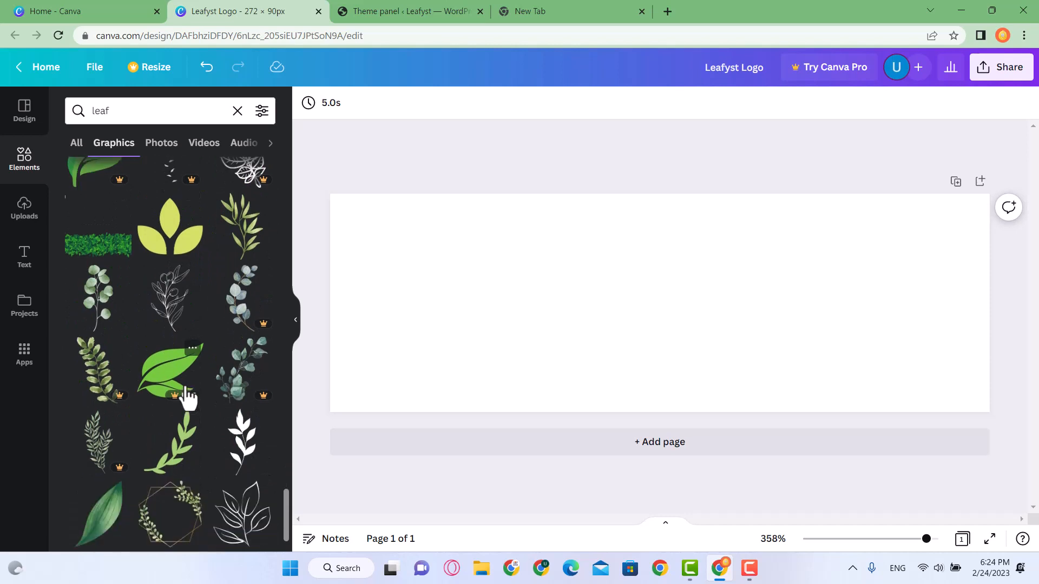
scroll(188, 397, down, 3)
scroll(188, 397, up, 6)
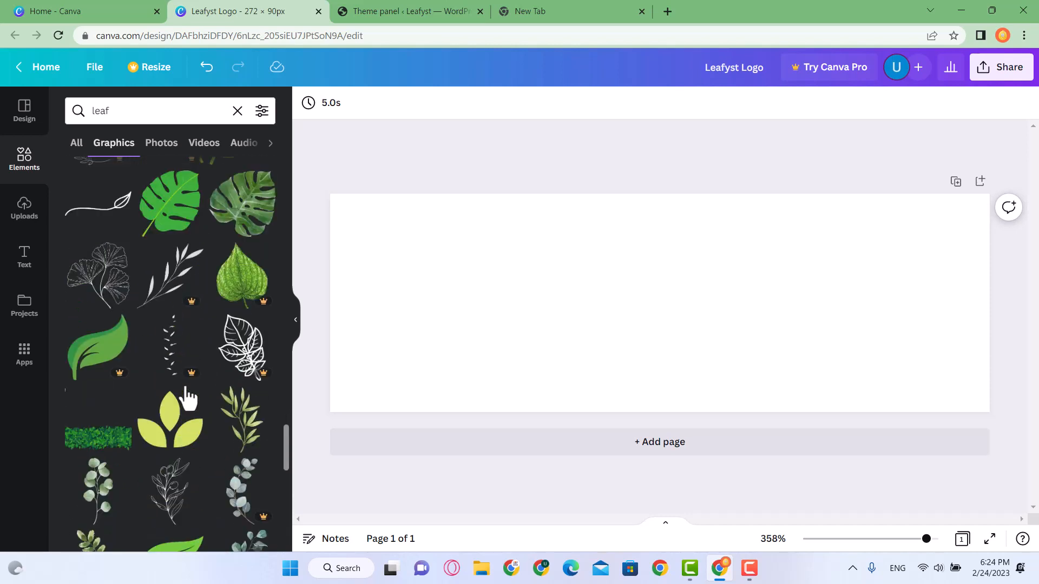
scroll(188, 397, down, 7)
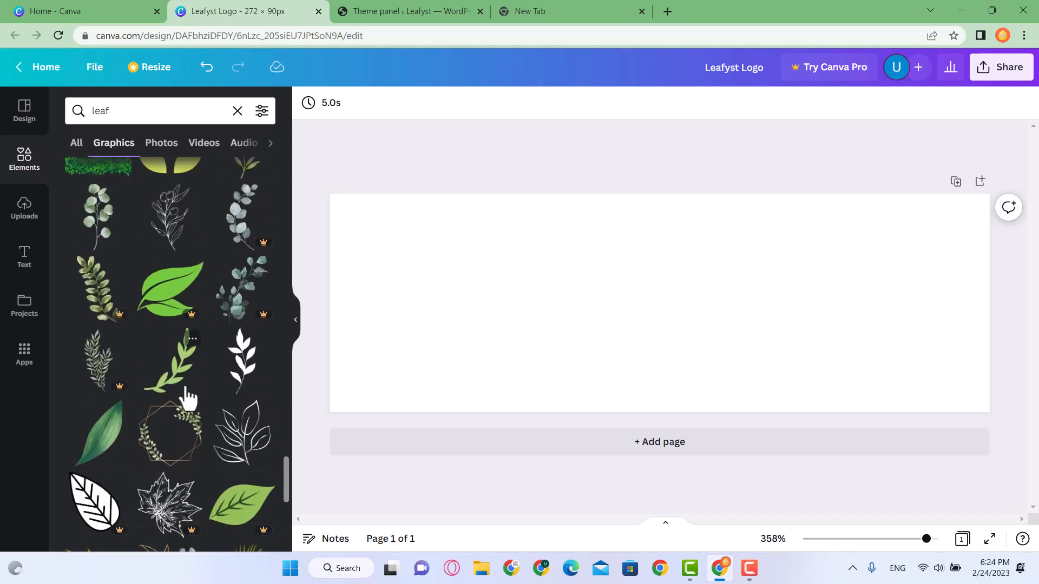
scroll(189, 398, down, 3)
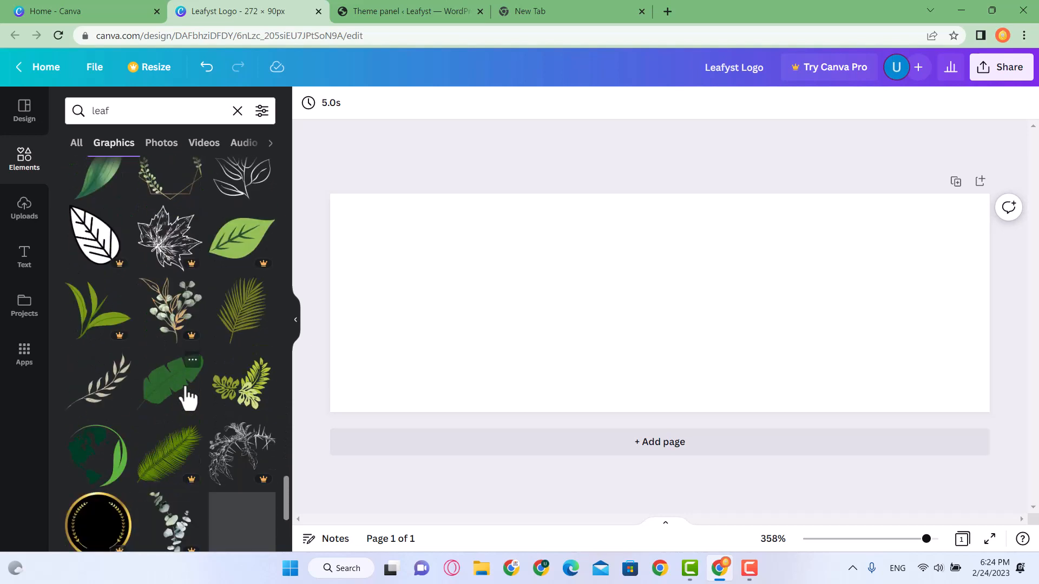
scroll(188, 398, down, 3)
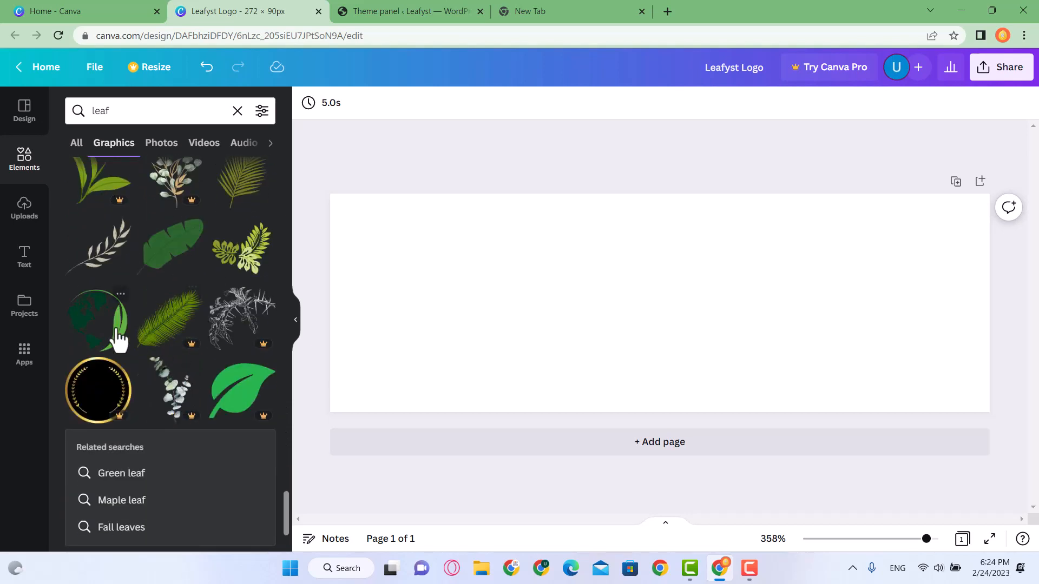
scroll(115, 346, up, 3)
scroll(117, 346, down, 5)
scroll(120, 351, down, 2)
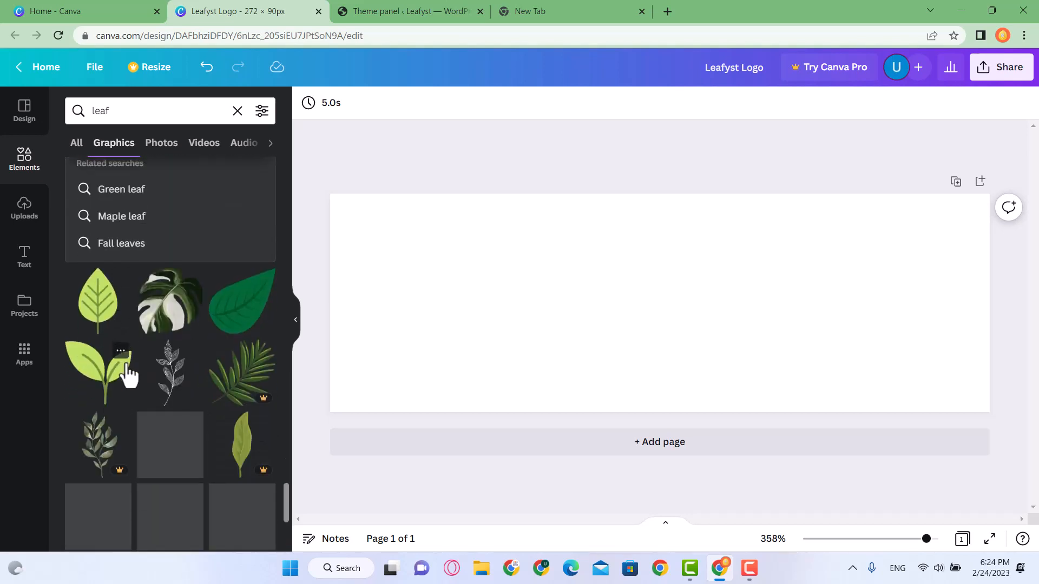
scroll(158, 398, down, 1)
scroll(158, 401, down, 2)
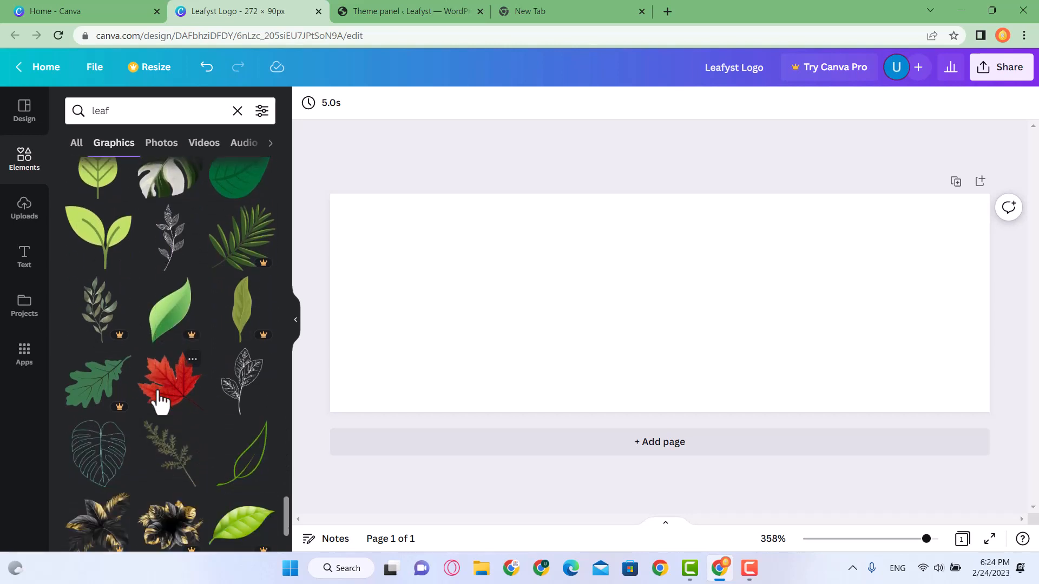
scroll(159, 401, up, 1)
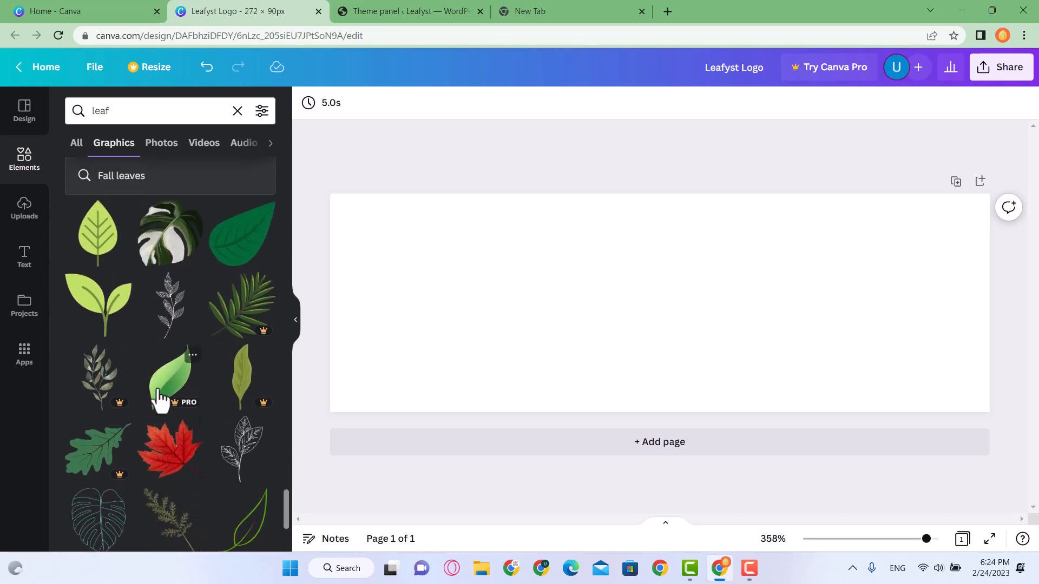
click(99, 325)
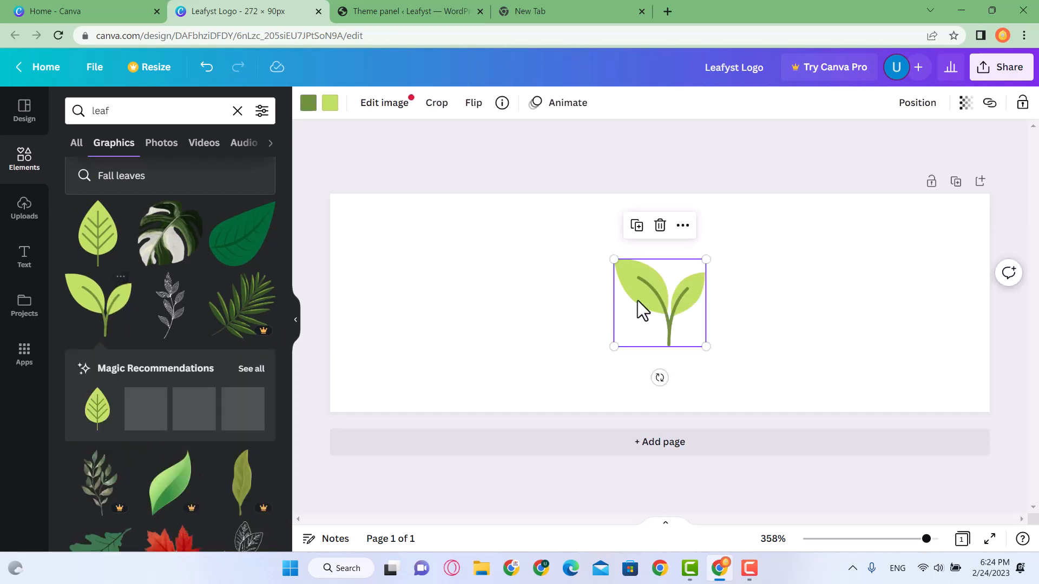
Move the sprout toward the page's left end and add the narrow feathery fern frond from the leaf results beside it
drag(689, 329, 452, 302)
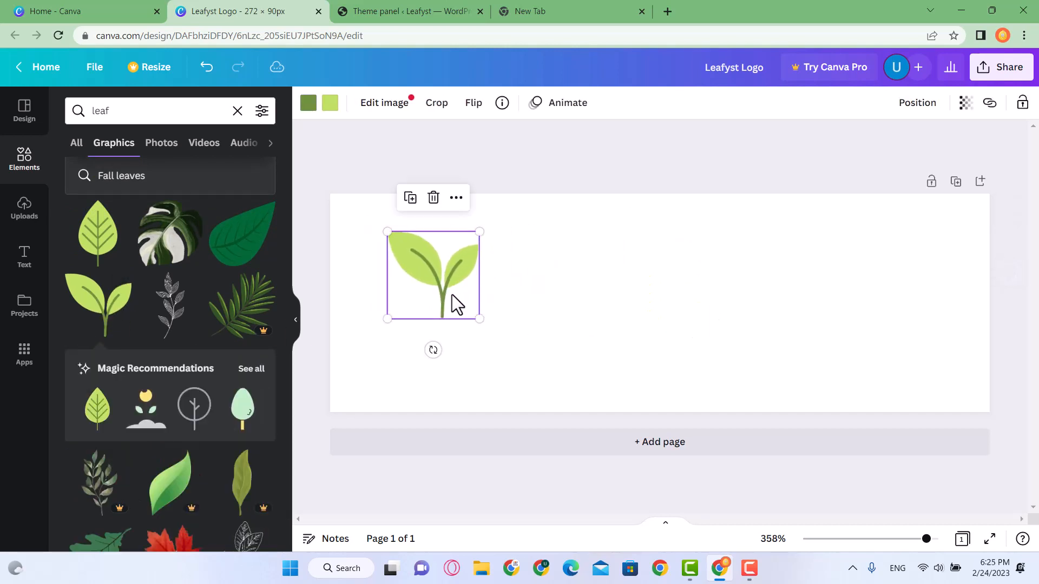
scroll(128, 379, down, 2)
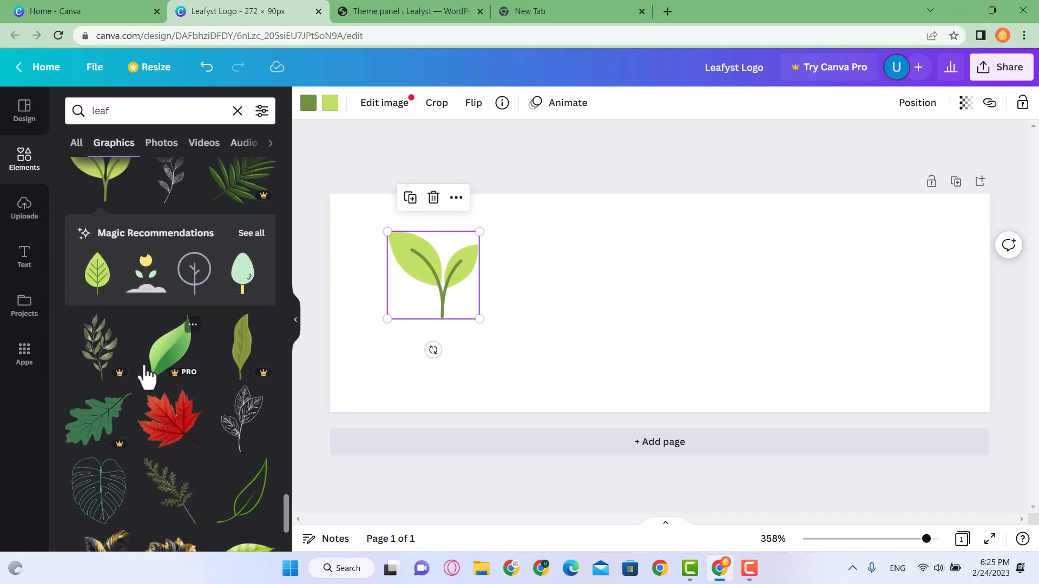
scroll(173, 385, down, 3)
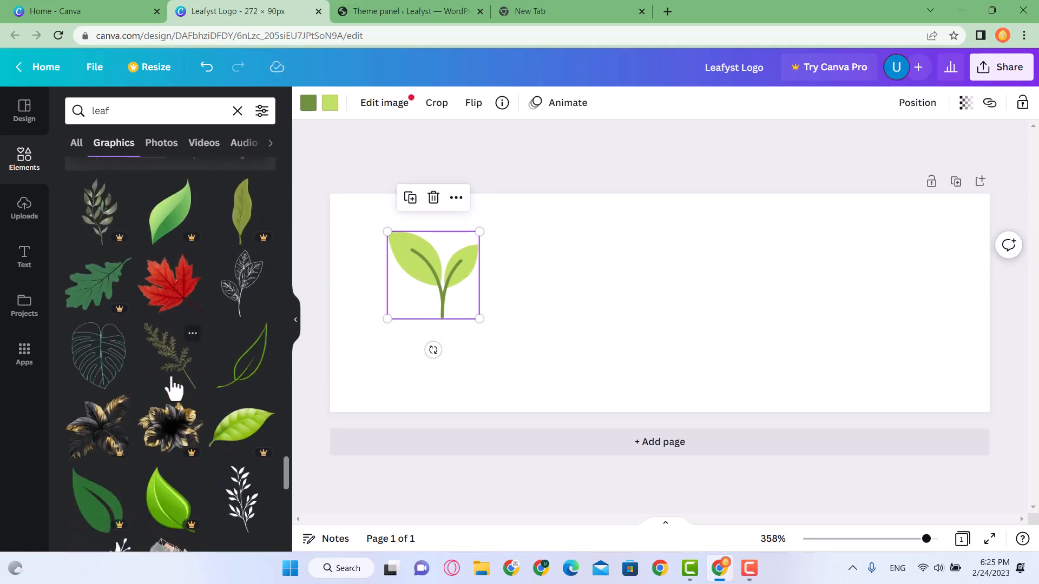
scroll(142, 370, down, 3)
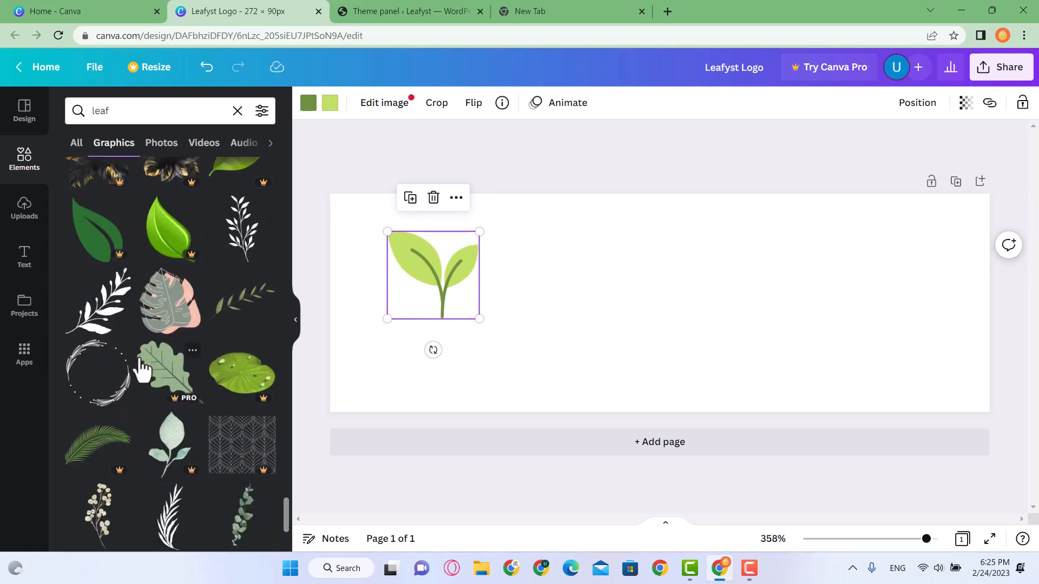
scroll(142, 369, down, 2)
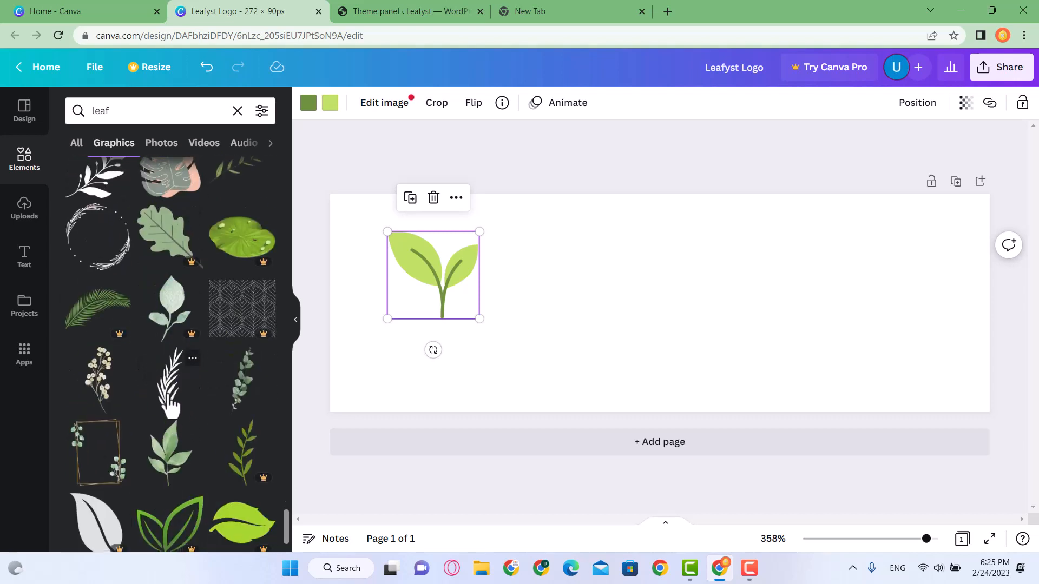
scroll(173, 379, down, 1)
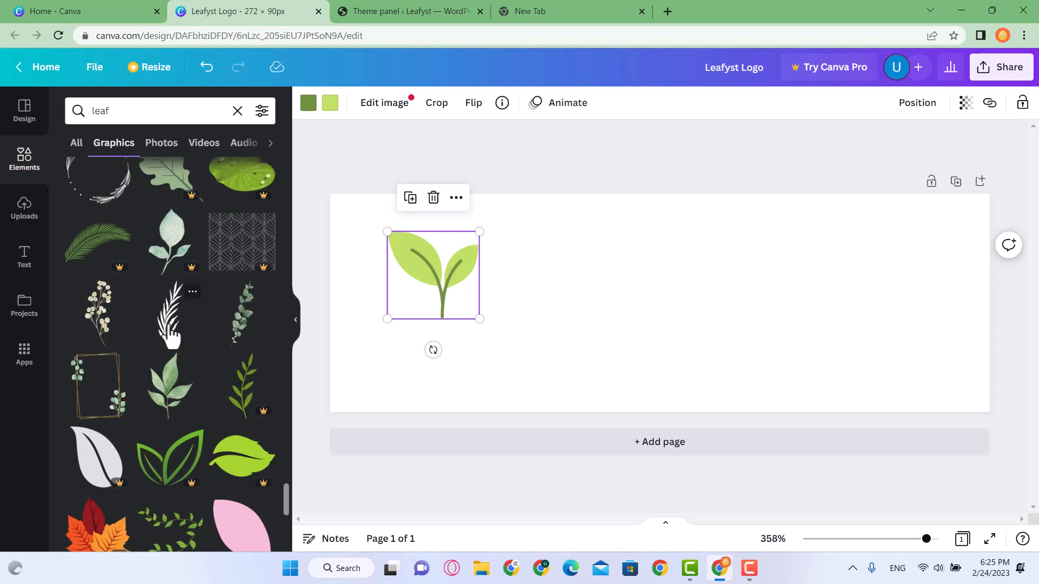
click(172, 335)
drag(663, 341, 571, 315)
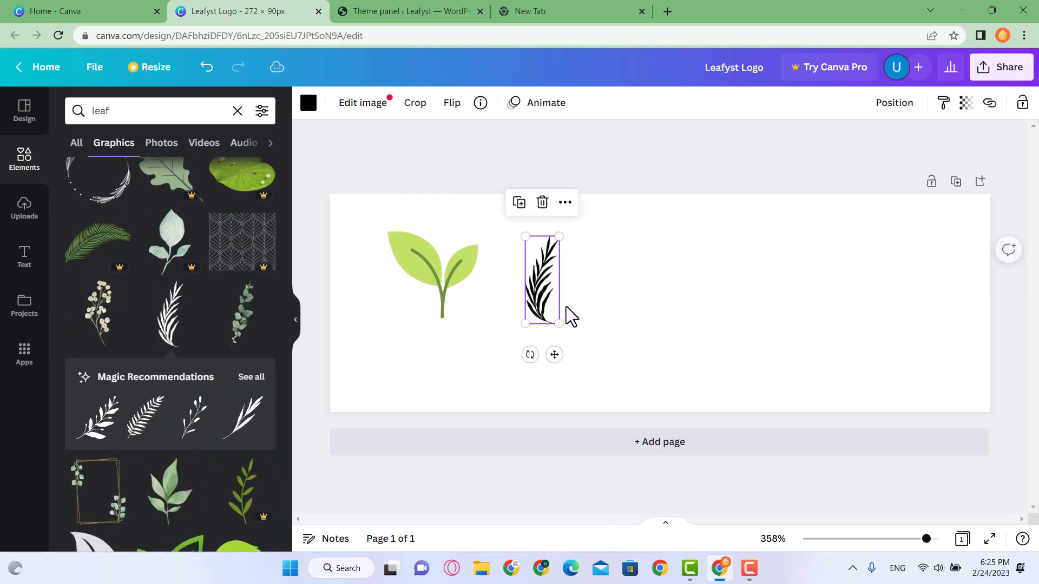
Add the free teal watercolor leaf branch from the leaf results to the middle of the logo page
scroll(135, 362, down, 8)
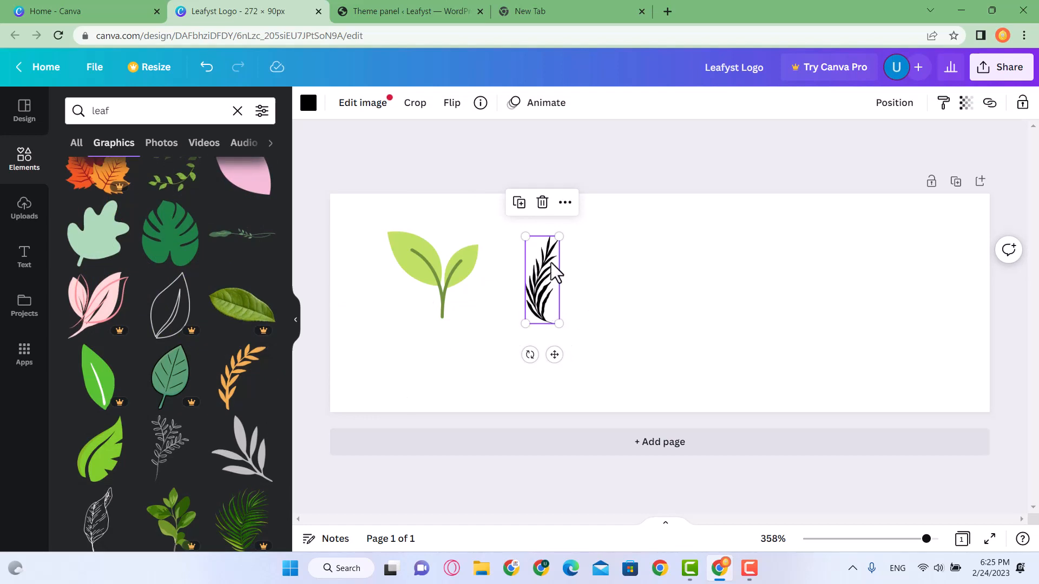
click(595, 311)
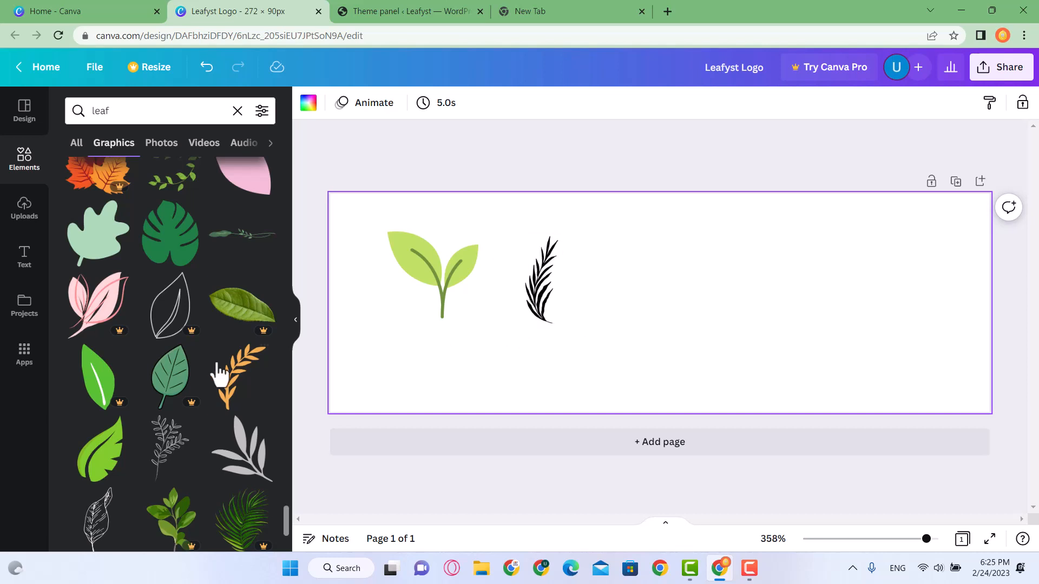
scroll(201, 372, down, 10)
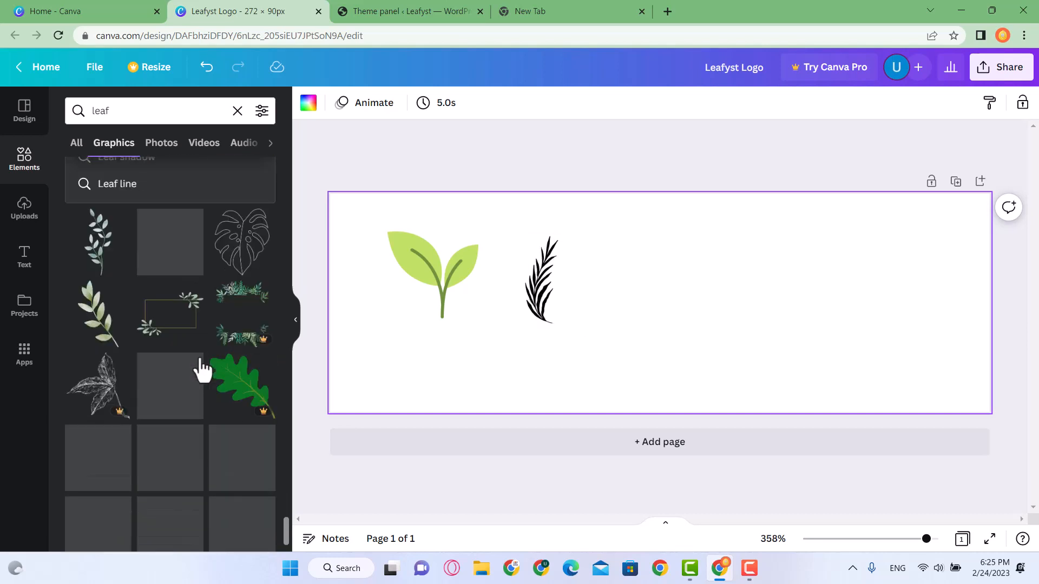
scroll(177, 346, down, 4)
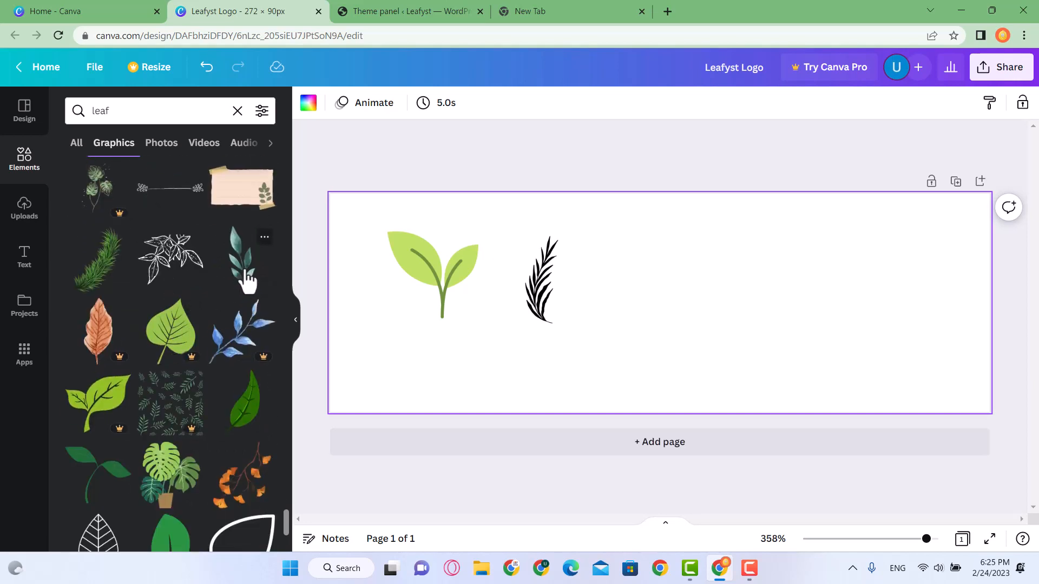
click(246, 277)
Add the free yellow-green veined leaf from the leaf results and place it directly beside the teal watercolor branch
scroll(176, 392, down, 4)
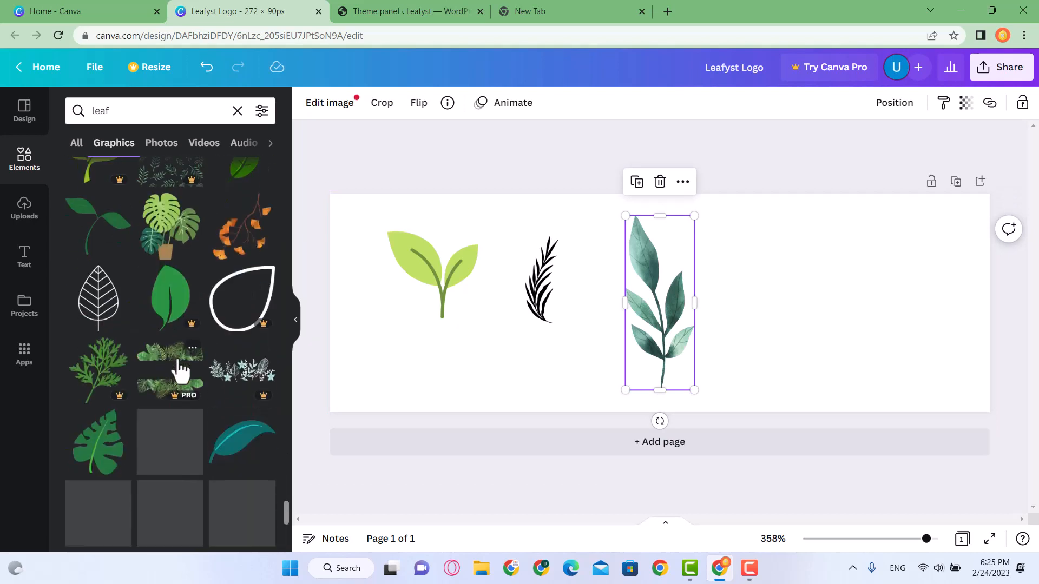
scroll(179, 370, down, 8)
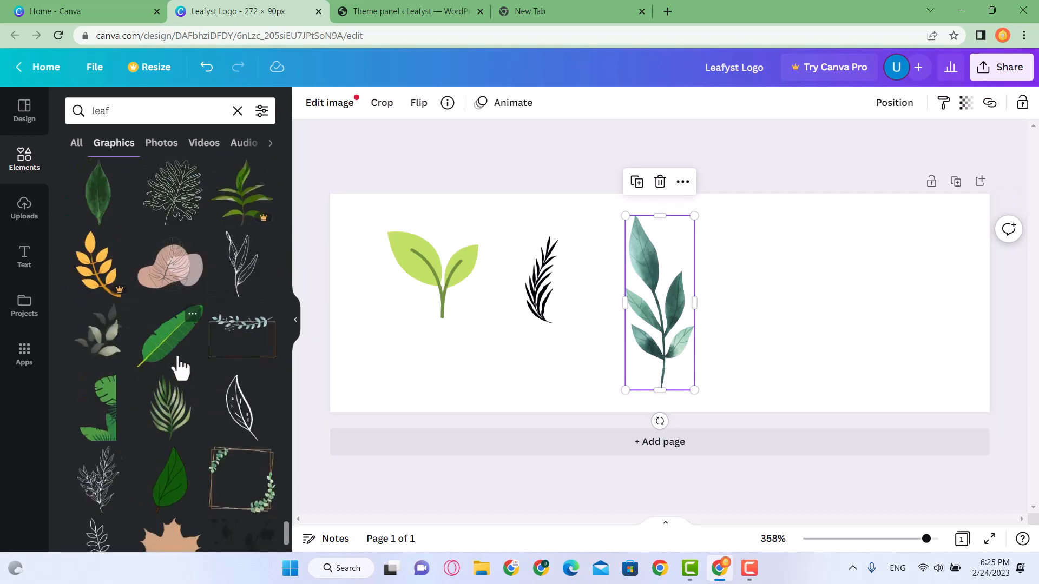
scroll(167, 373, down, 2)
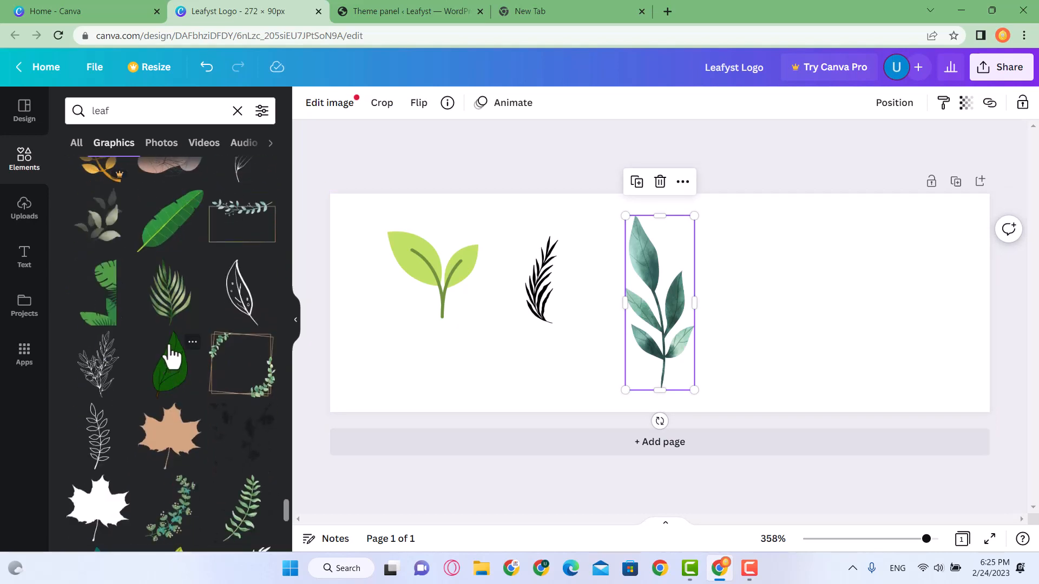
scroll(179, 384, down, 5)
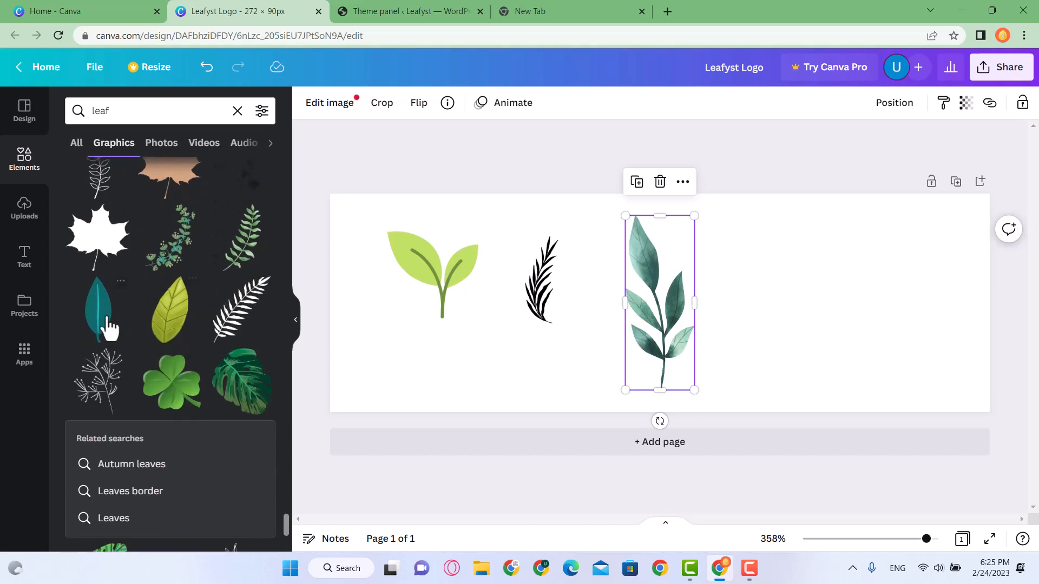
click(165, 335)
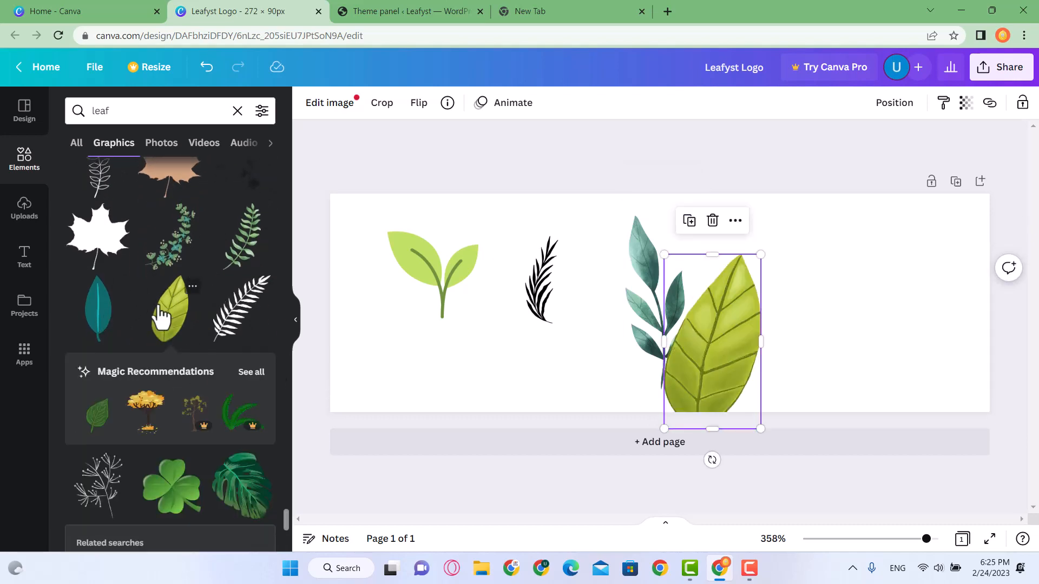
scroll(158, 305, down, 3)
scroll(157, 301, down, 2)
drag(691, 378, 712, 338)
Add the free blue-to-green gradient leaf from the leaf results and place it near the page's right end
scroll(167, 422, down, 5)
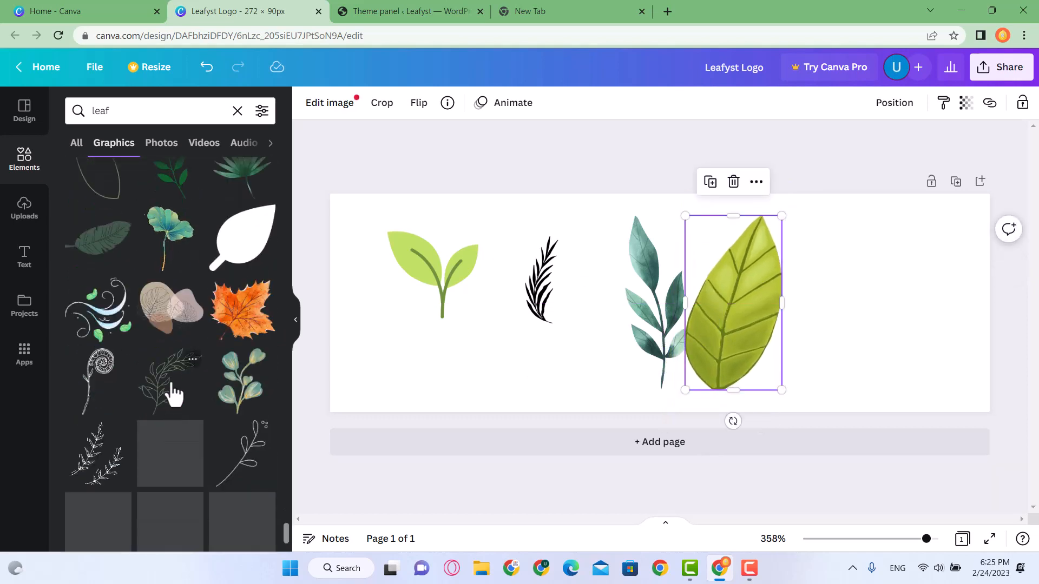
scroll(148, 346, down, 12)
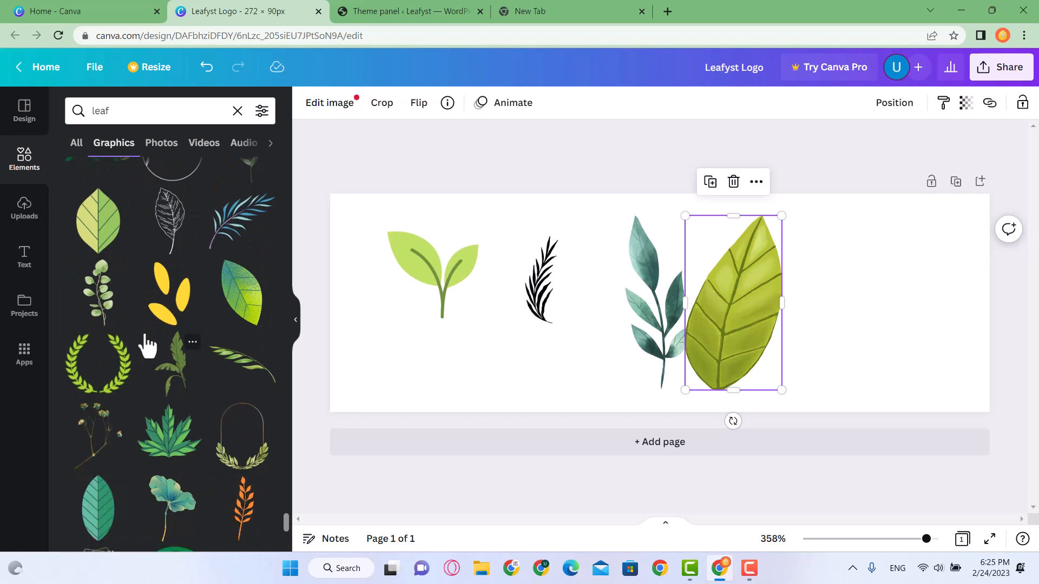
click(232, 303)
drag(807, 410, 910, 372)
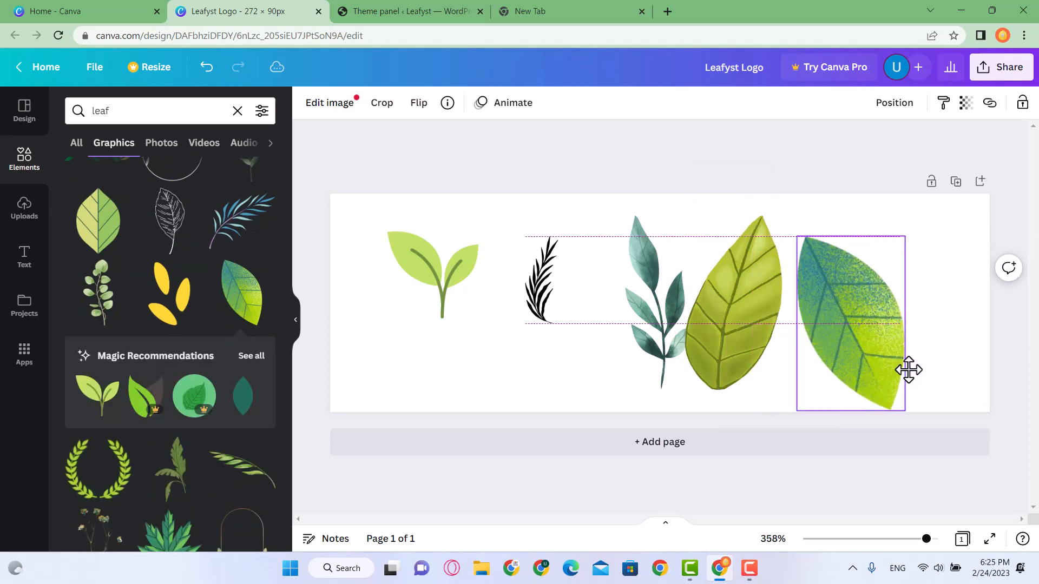
Add the free olive-yellow cut-out patterned leaf from further down the leaf results to the logo page
scroll(113, 333, down, 10)
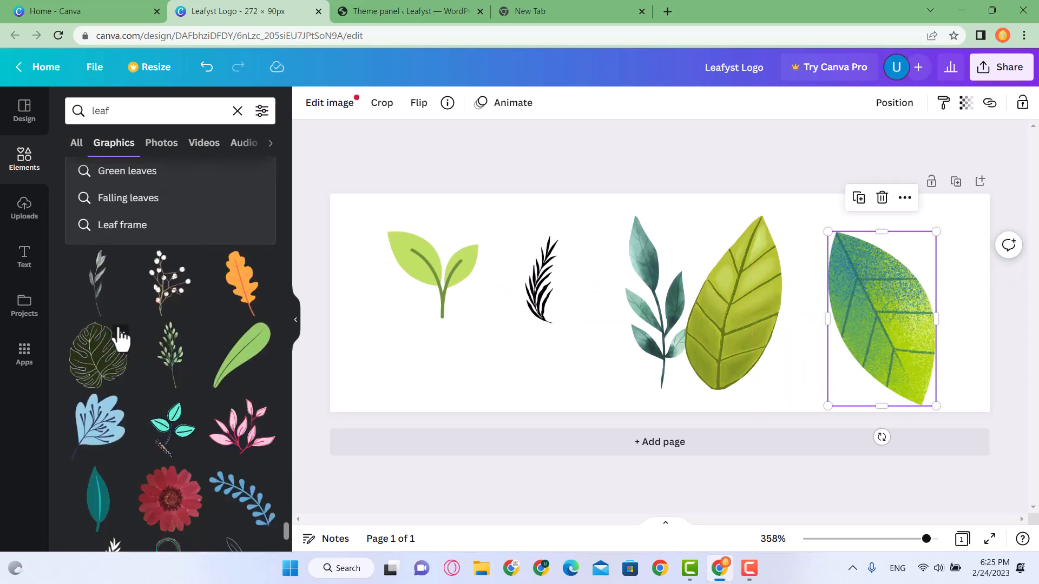
scroll(118, 328, down, 4)
scroll(121, 340, down, 10)
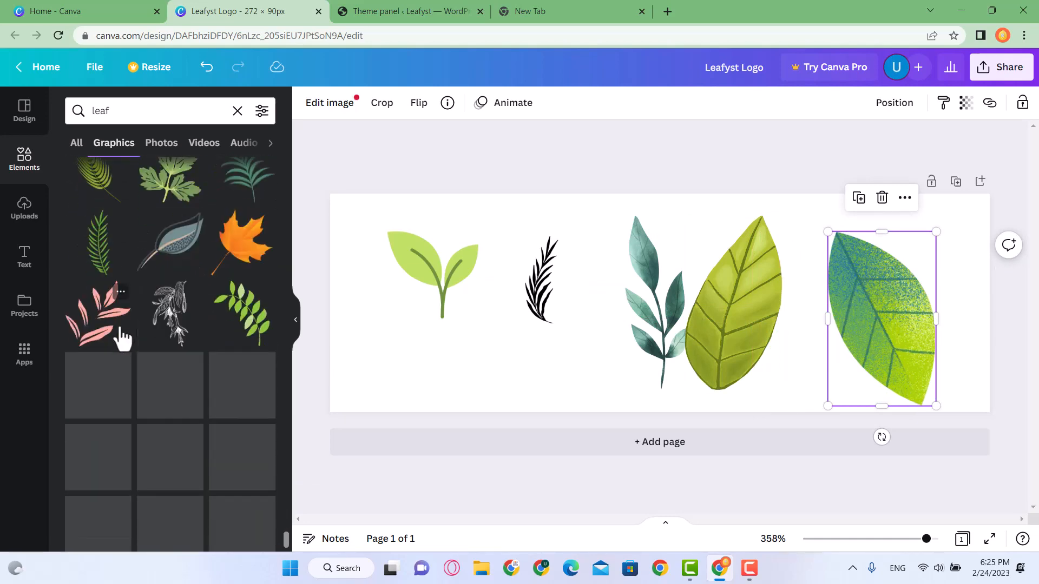
scroll(122, 339, down, 2)
scroll(123, 339, down, 4)
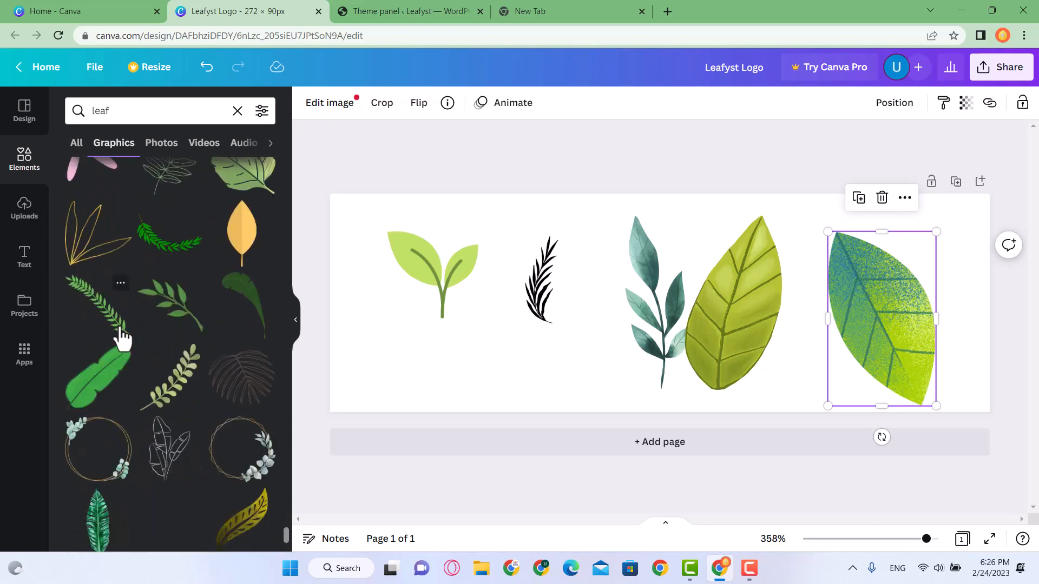
scroll(122, 339, down, 6)
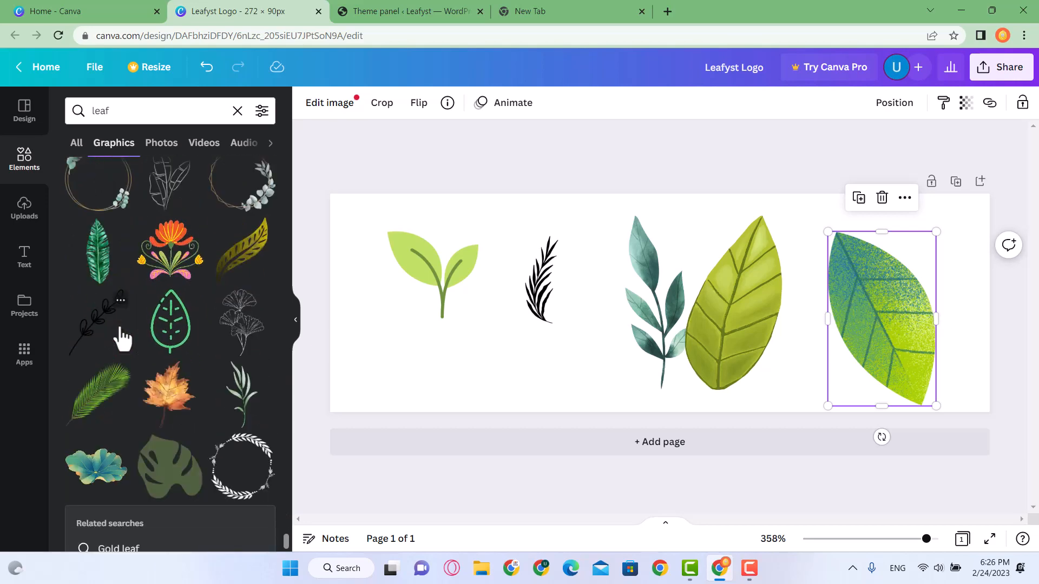
scroll(209, 329, up, 1)
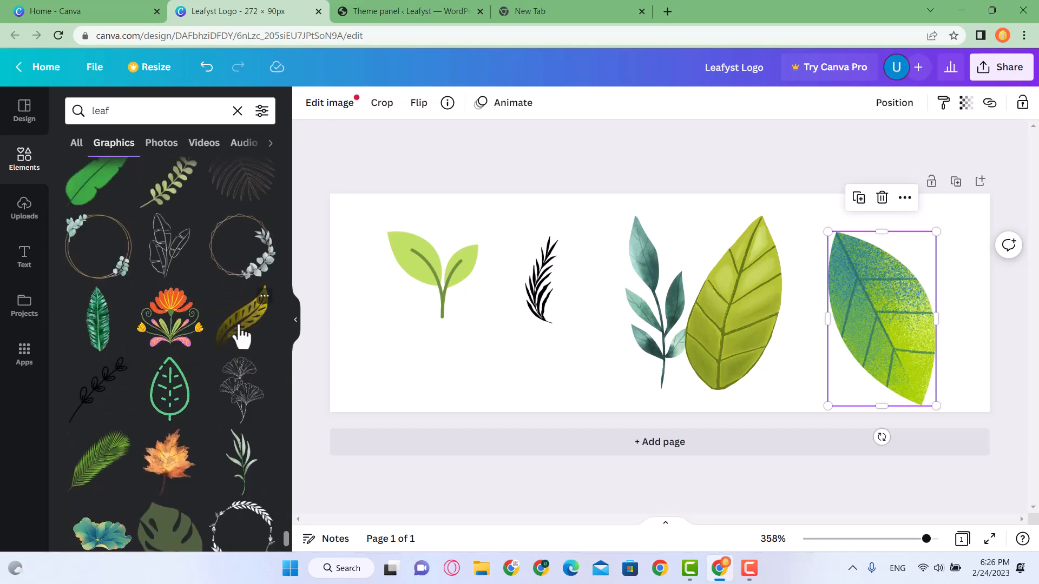
click(241, 335)
Spread out the page's leaves, moving the patterned leaf between the sprout and the fern frond and the veined leaf away from the teal branch
scroll(144, 346, down, 5)
scroll(141, 349, down, 7)
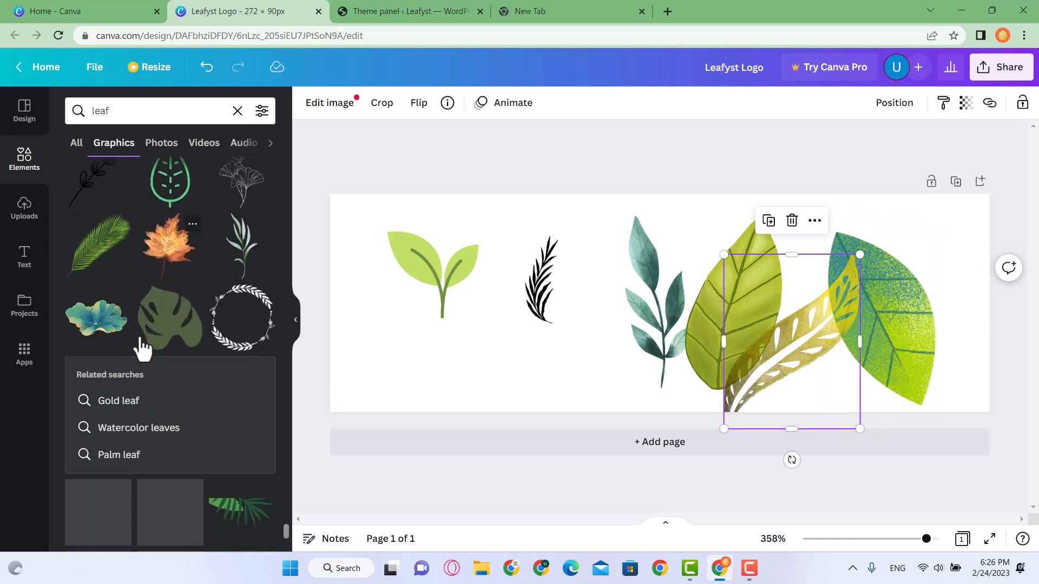
scroll(141, 342, down, 2)
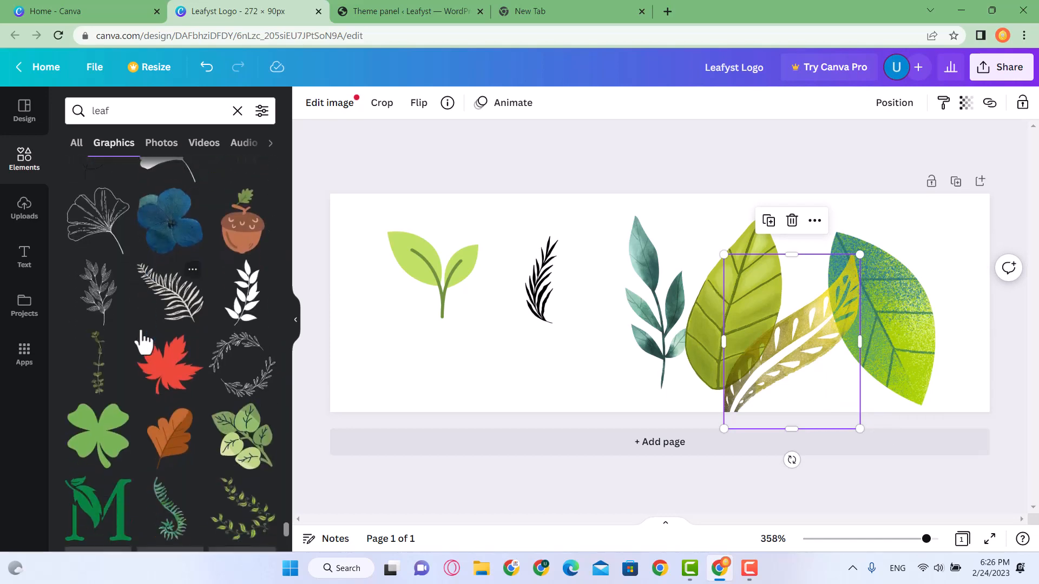
scroll(162, 338, down, 3)
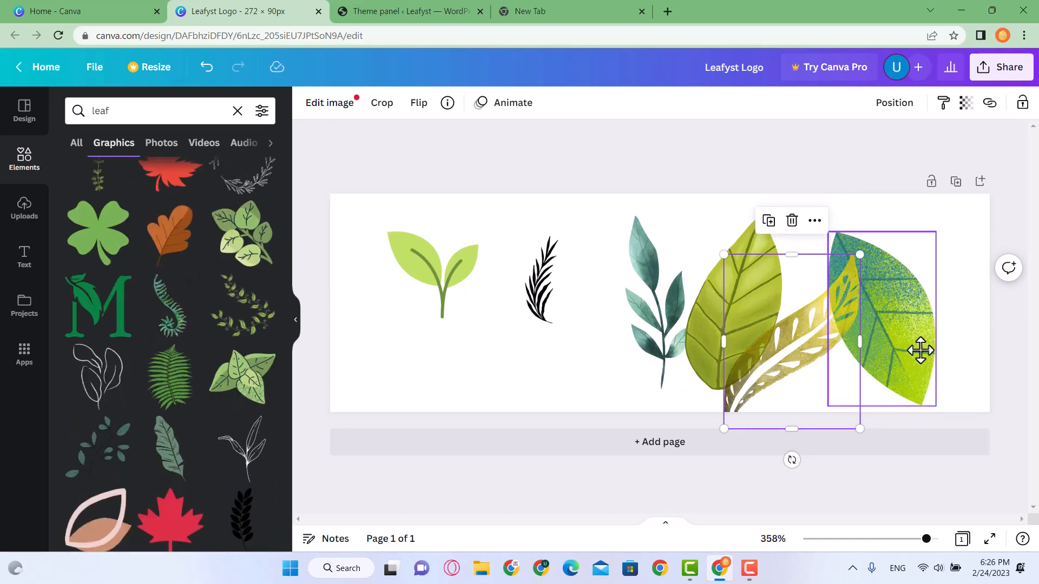
drag(921, 348, 964, 331)
drag(817, 343, 516, 310)
drag(919, 327, 858, 331)
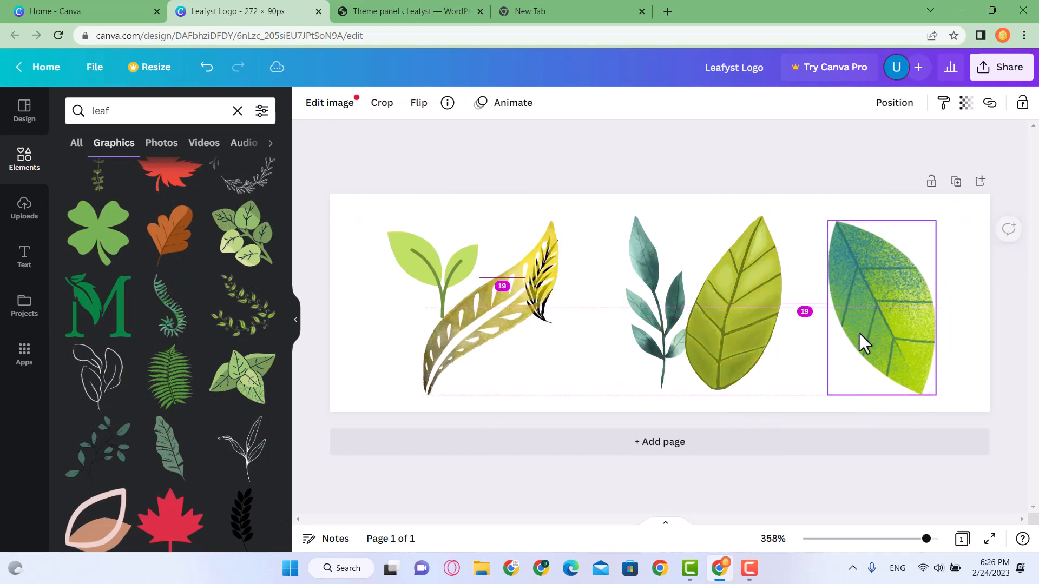
drag(763, 334, 791, 320)
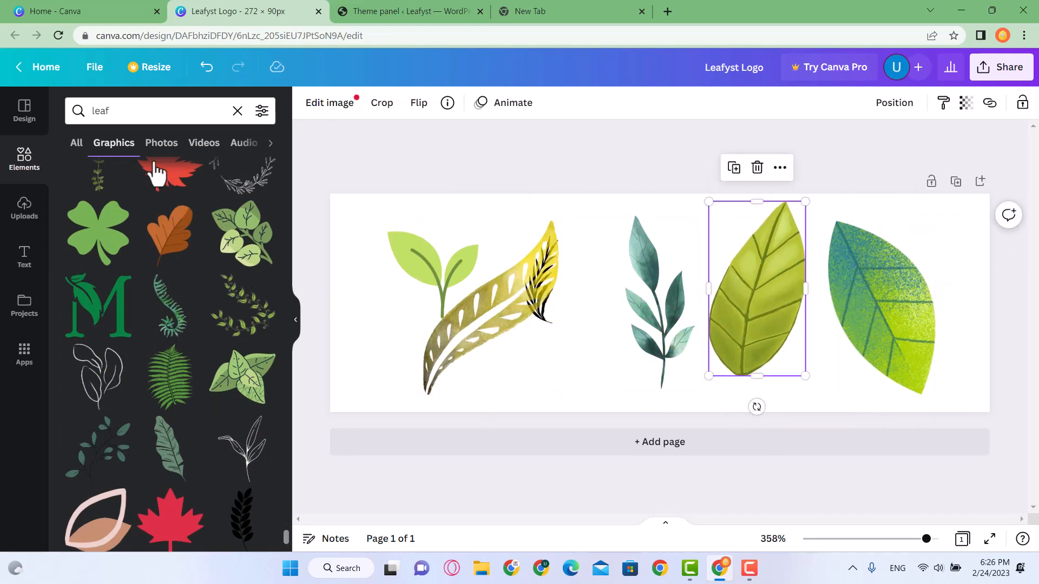
Search the graphics for "stem" and look through the results for a plant stem
click(150, 111)
double_click(150, 113)
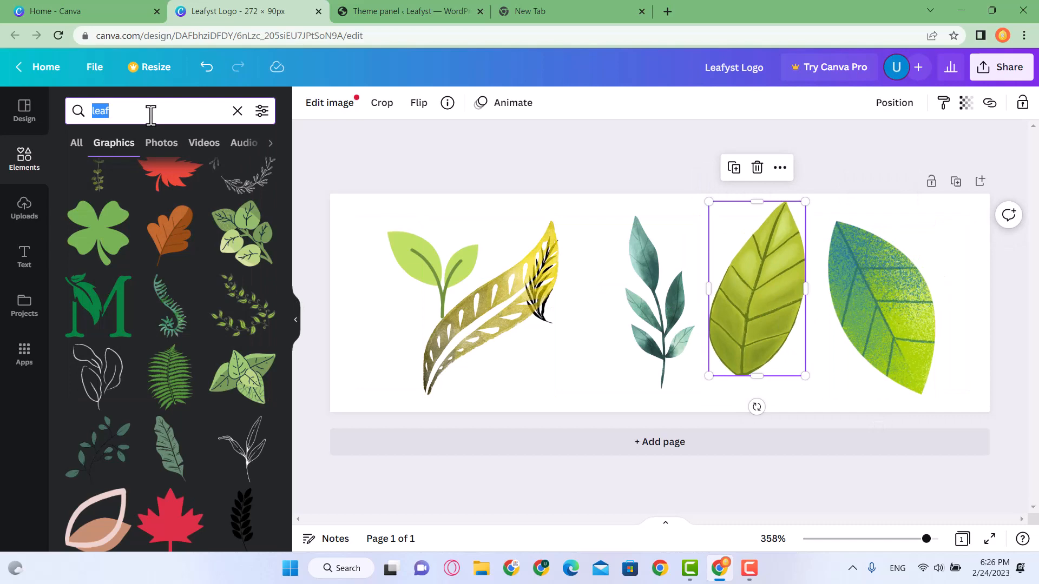
text(stem)
key(Return)
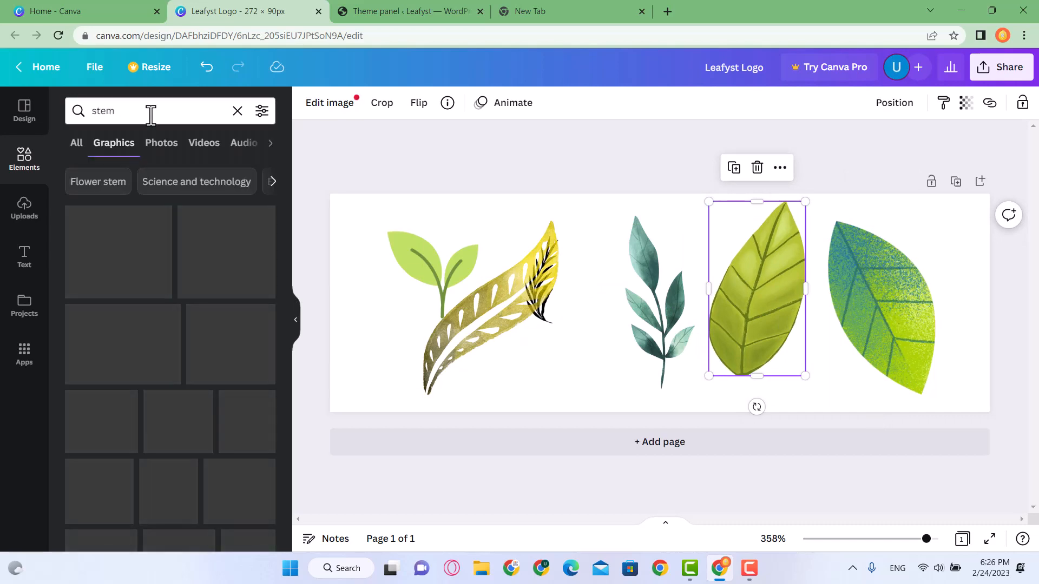
scroll(190, 335, down, 5)
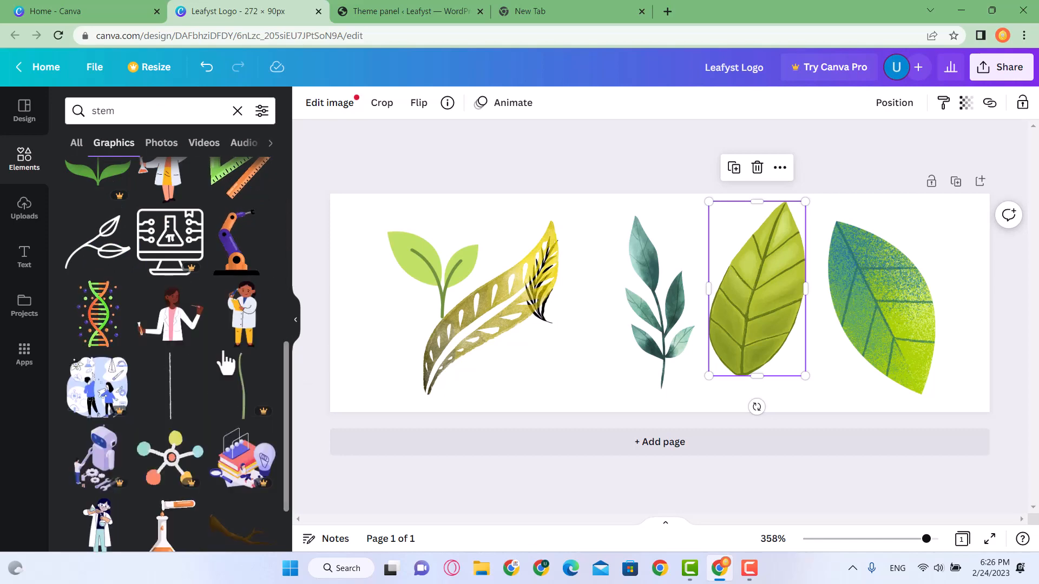
scroll(171, 425, down, 1)
scroll(170, 425, down, 3)
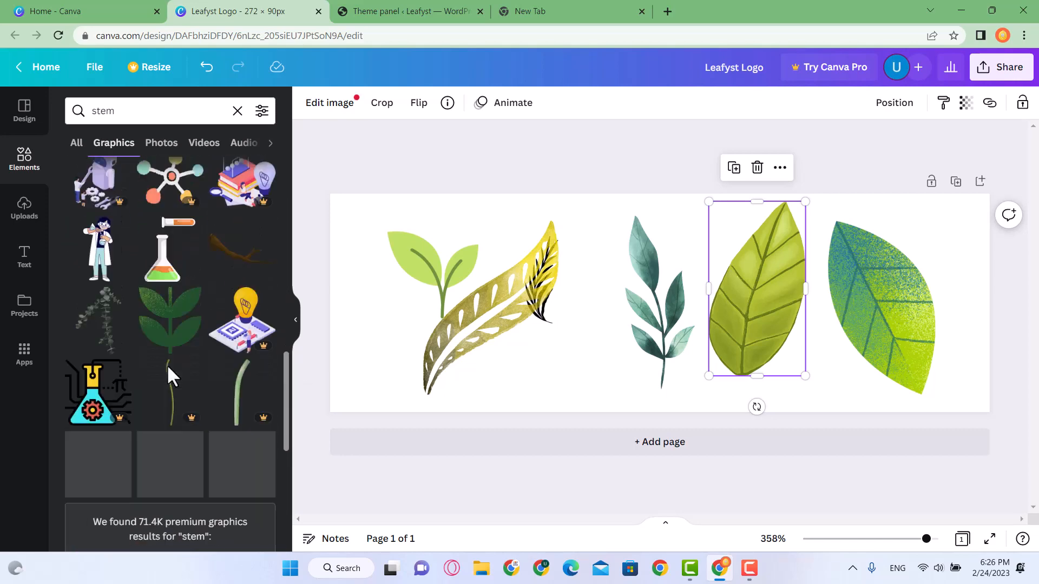
scroll(168, 373, down, 5)
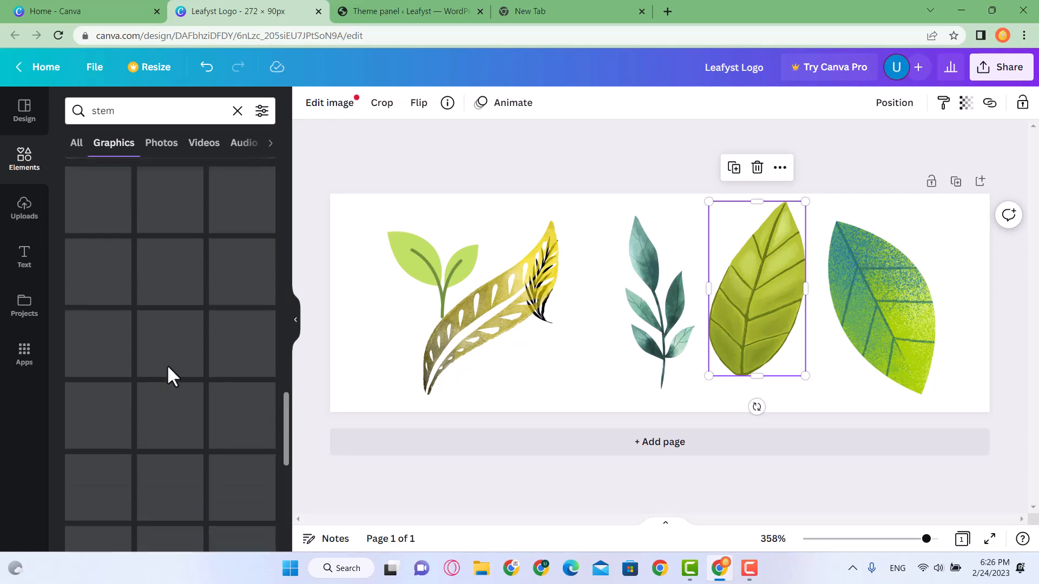
scroll(170, 366, down, 5)
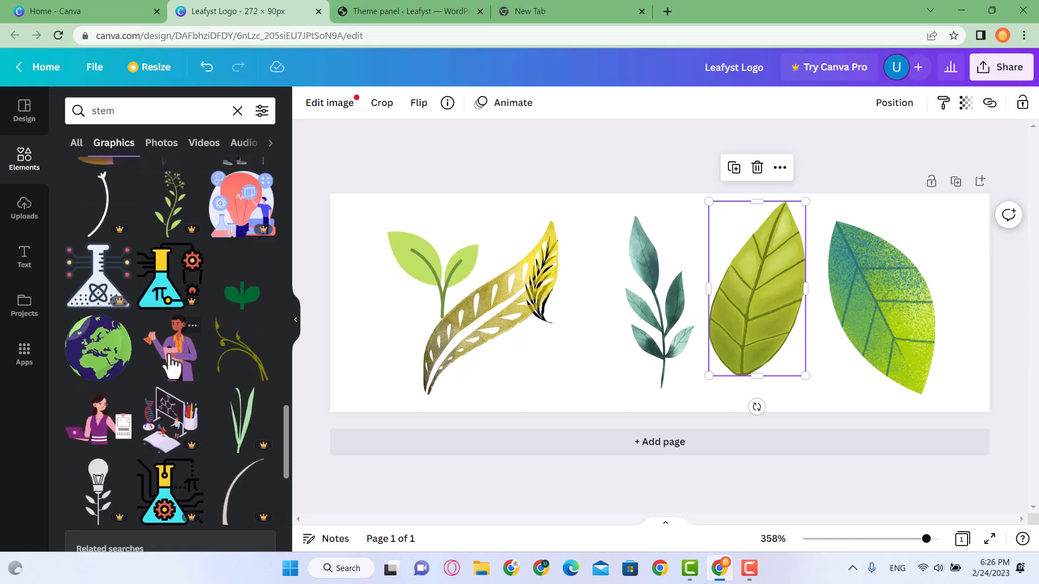
Search the graphics for "leaf stem" and look through the results for a stem that suits the logo
scroll(181, 324, down, 3)
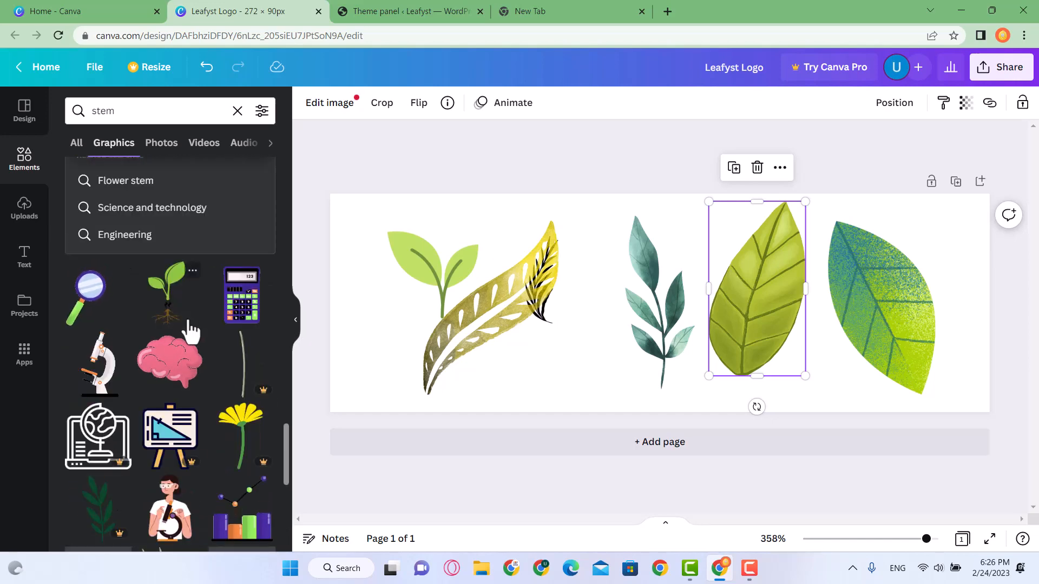
scroll(202, 362, down, 3)
scroll(203, 363, down, 3)
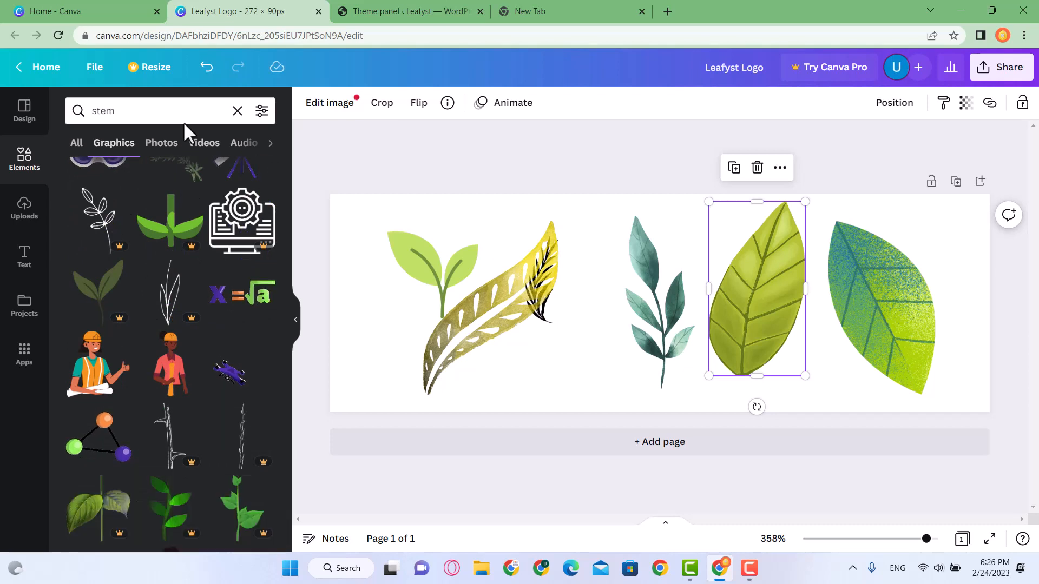
click(173, 111)
text(leaf stem)
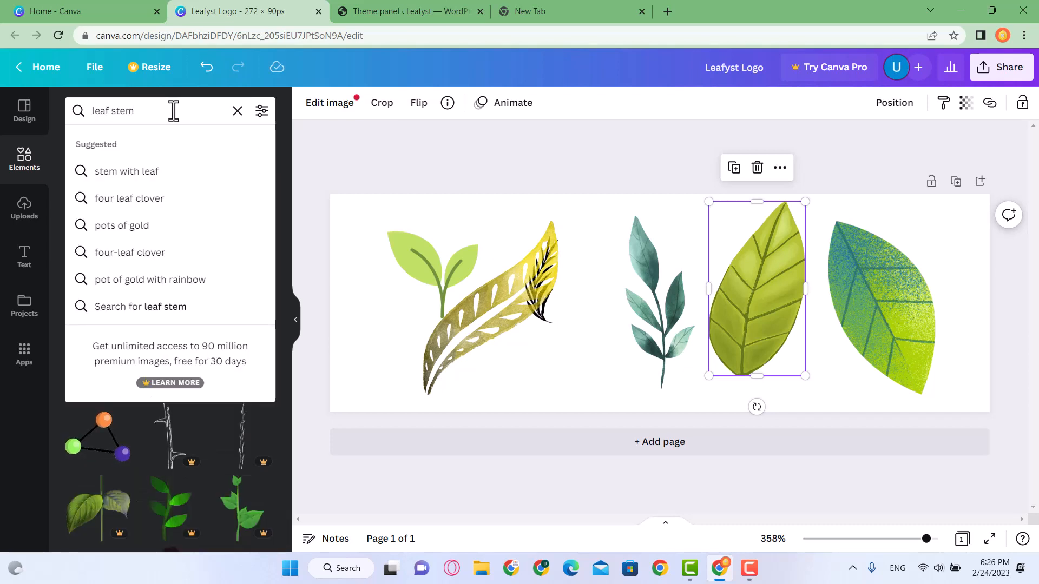
key(Return)
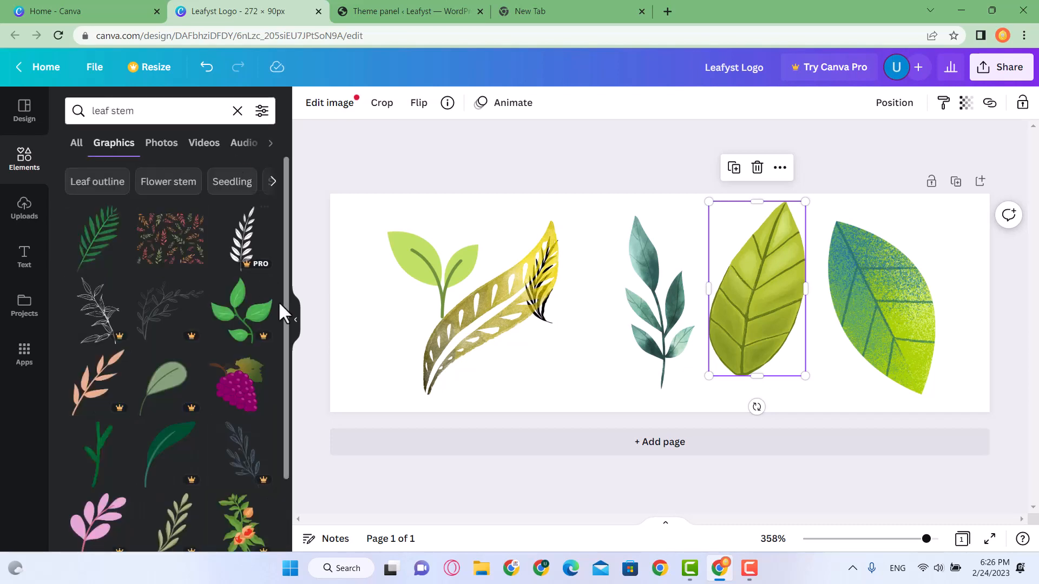
scroll(151, 375, down, 2)
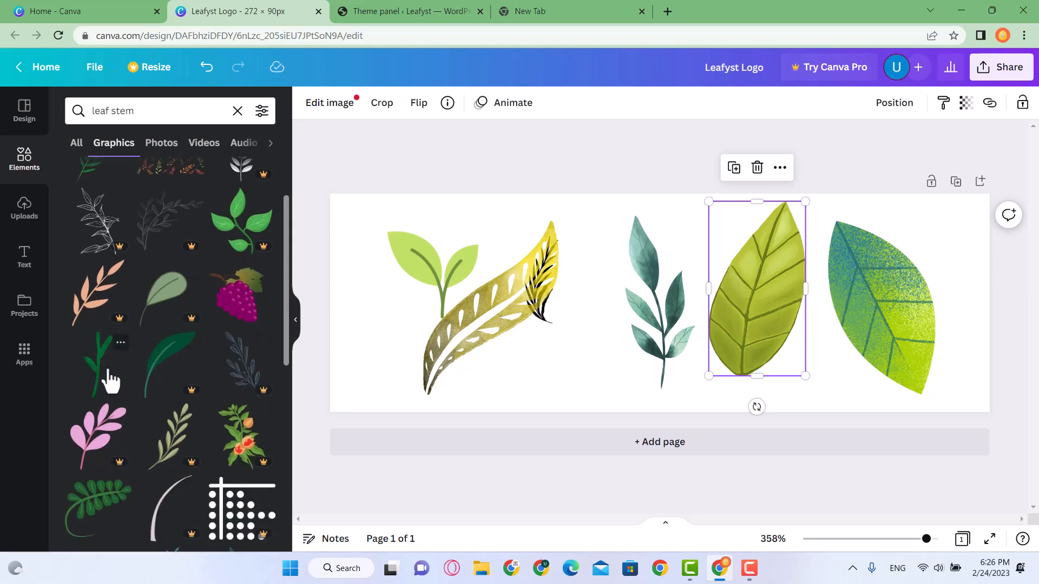
scroll(111, 381, up, 2)
scroll(123, 287, down, 6)
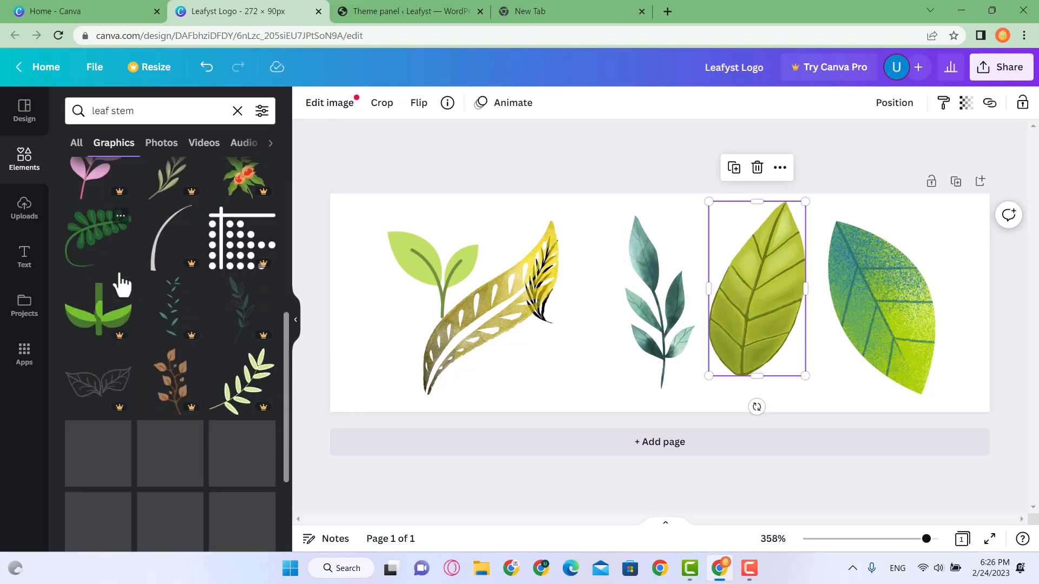
scroll(160, 319, down, 3)
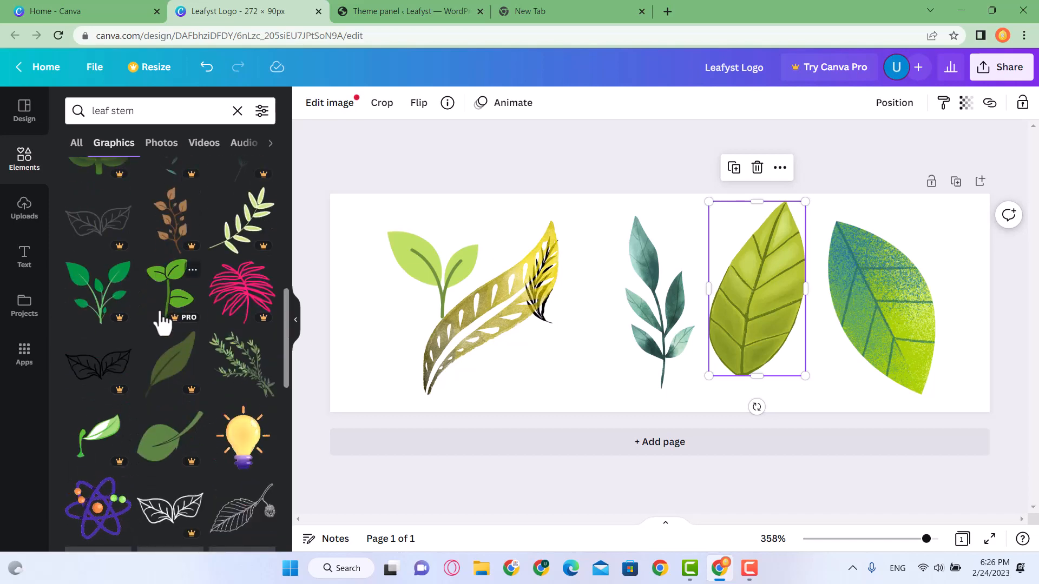
scroll(162, 322, down, 5)
scroll(161, 323, down, 7)
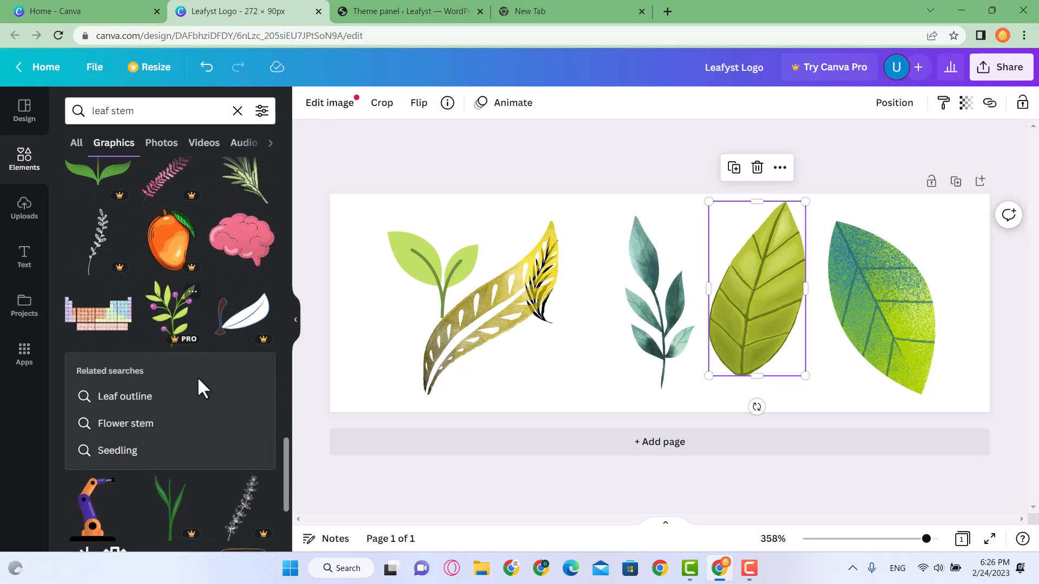
scroll(208, 390, down, 4)
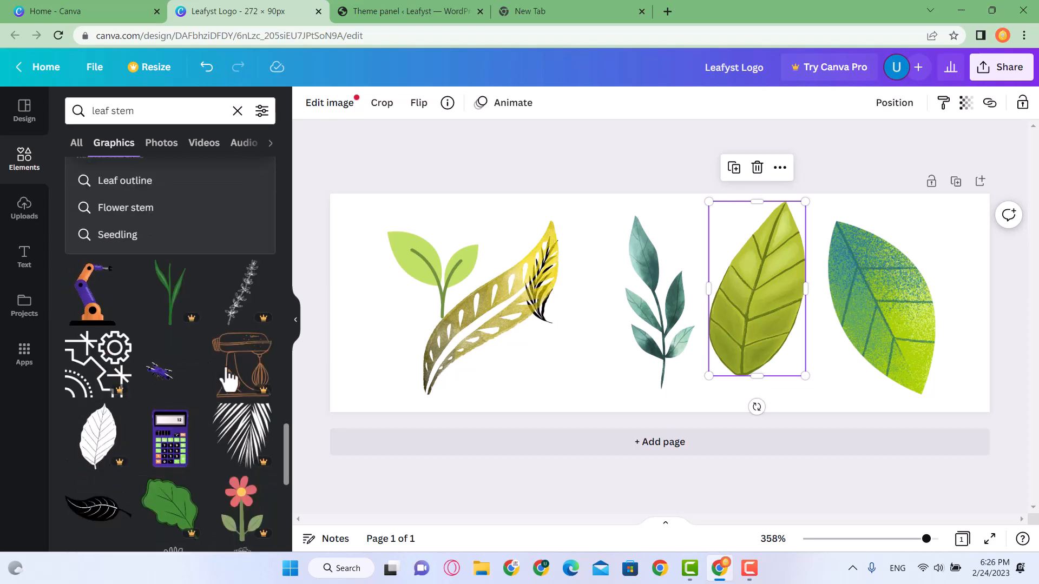
scroll(195, 373, down, 5)
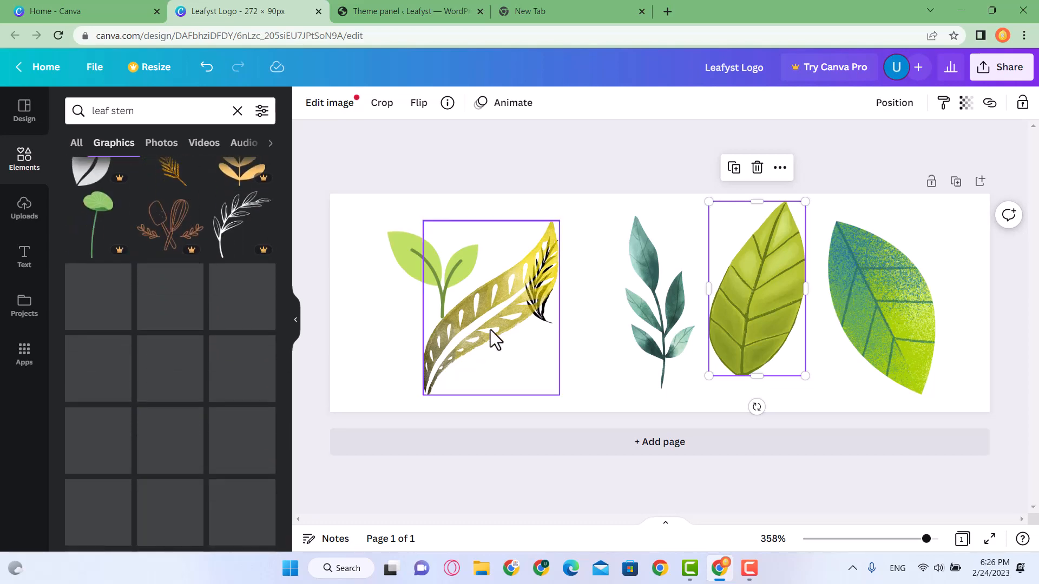
Delete the patterned leaf and the black fern frond from the page, and shift the sprout slightly up and left
drag(489, 339, 428, 364)
key(Delete)
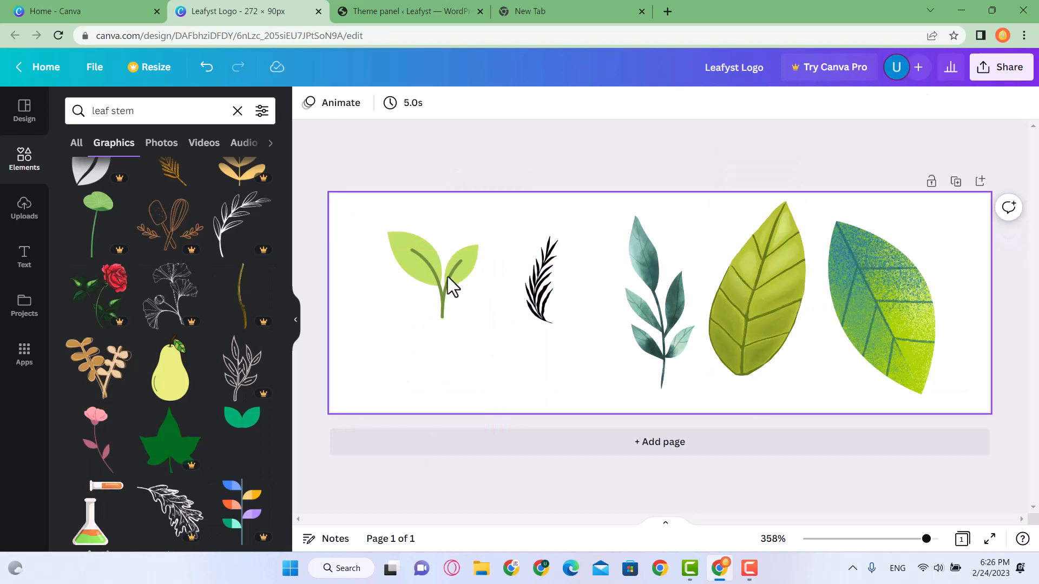
click(447, 280)
click(548, 295)
key(Delete)
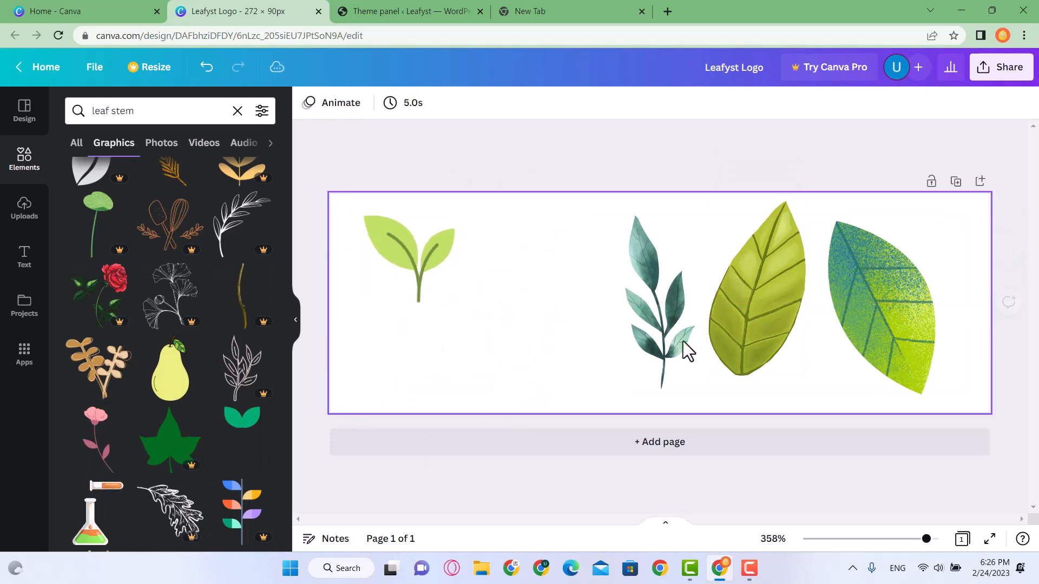
Move the teal branch beside the sprout and the veined leaf near the page's middle, and delete the blue-to-green gradient leaf
drag(687, 348, 550, 329)
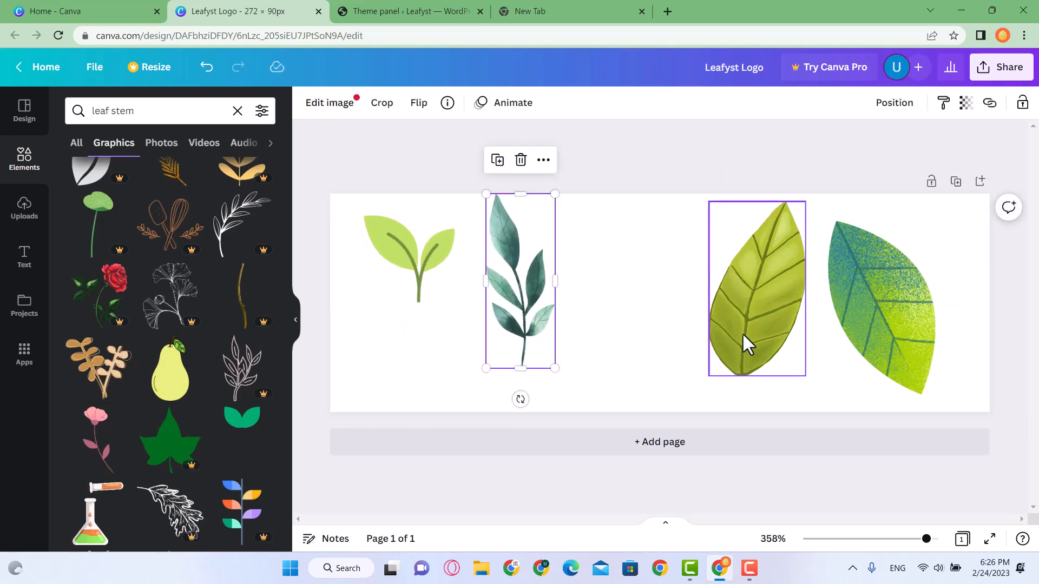
drag(742, 343, 657, 348)
drag(865, 343, 768, 335)
key(Delete)
drag(687, 290, 667, 318)
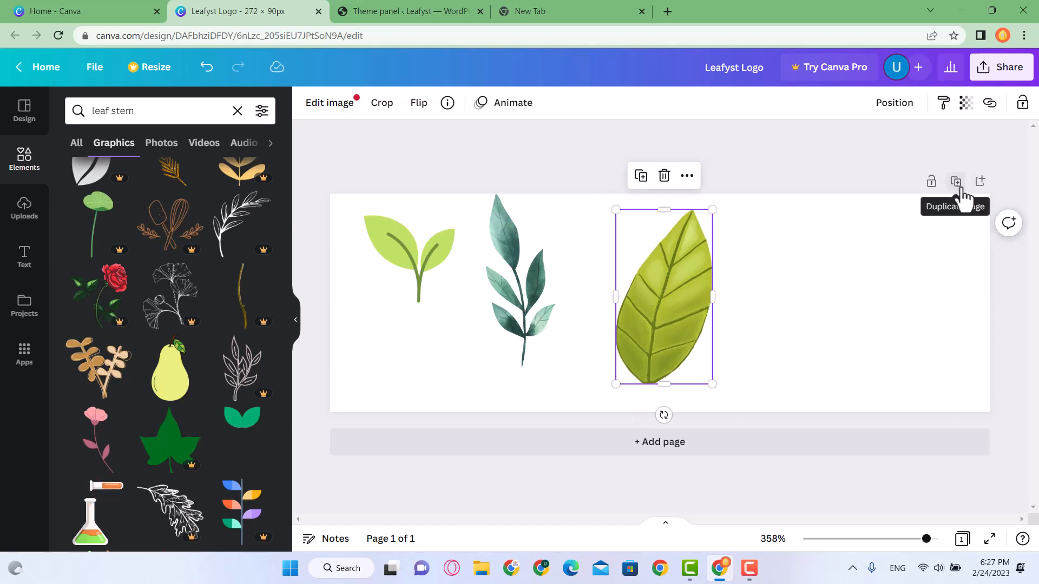
Duplicate the page with the sprout, teal branch and veined leaf twice, making three identical pages
click(956, 183)
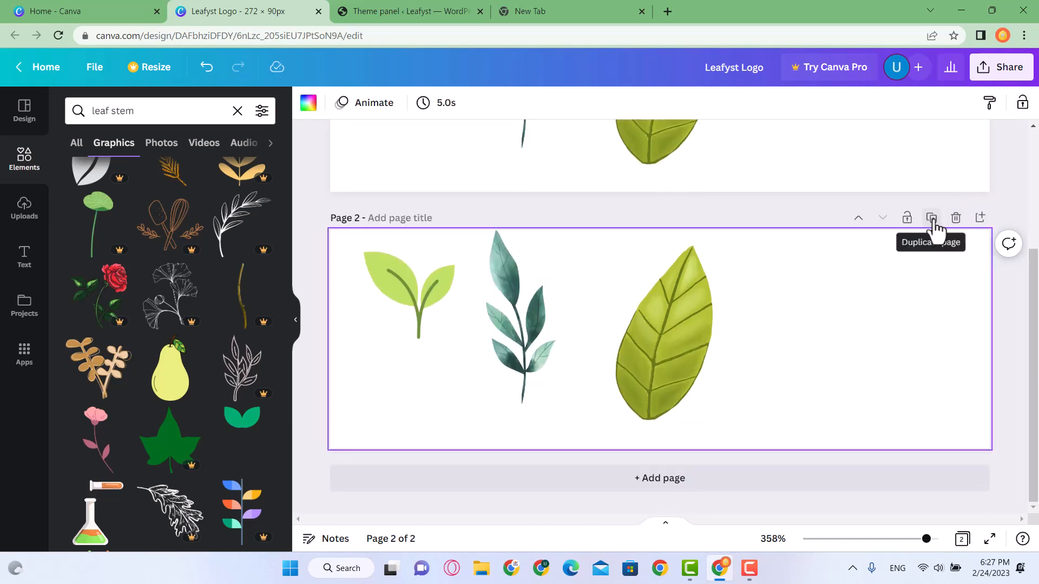
click(932, 219)
click(498, 386)
scroll(497, 381, up, 3)
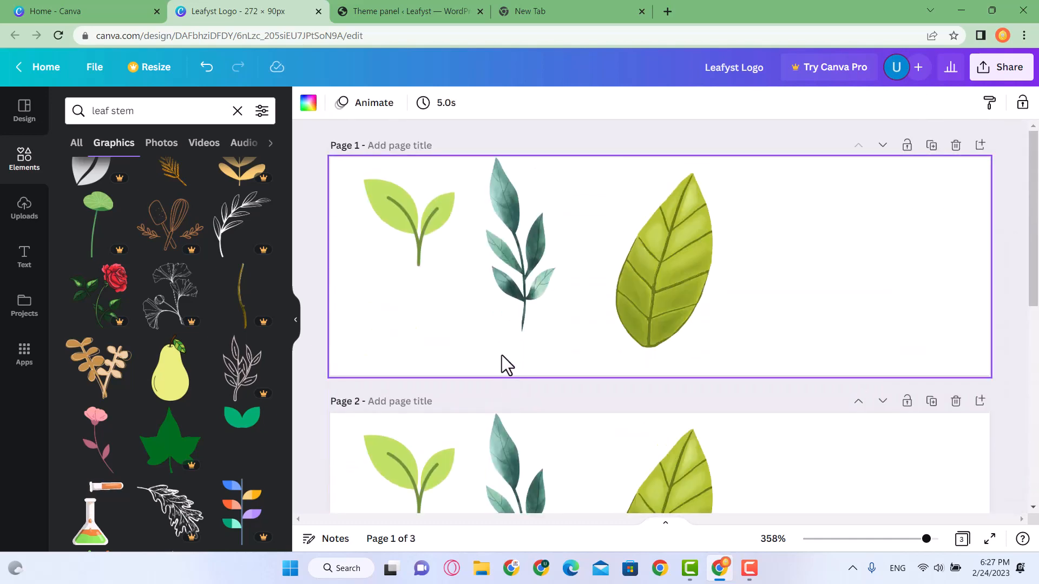
scroll(501, 355, down, 7)
scroll(519, 353, up, 7)
Delete the veined leaf and the teal branch from page 1, and move the sprout to the left of the page's middle
click(669, 302)
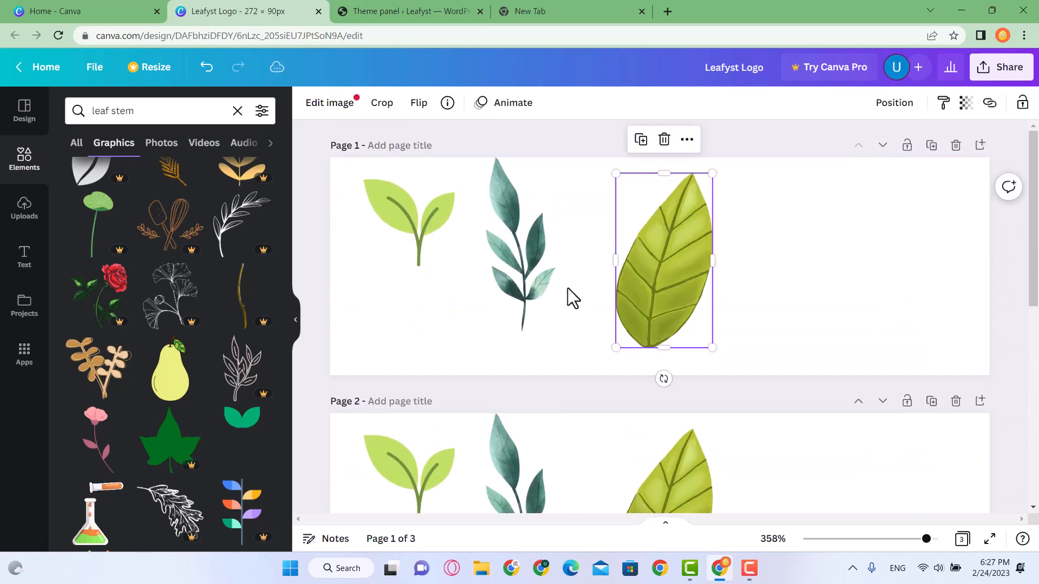
key(Delete)
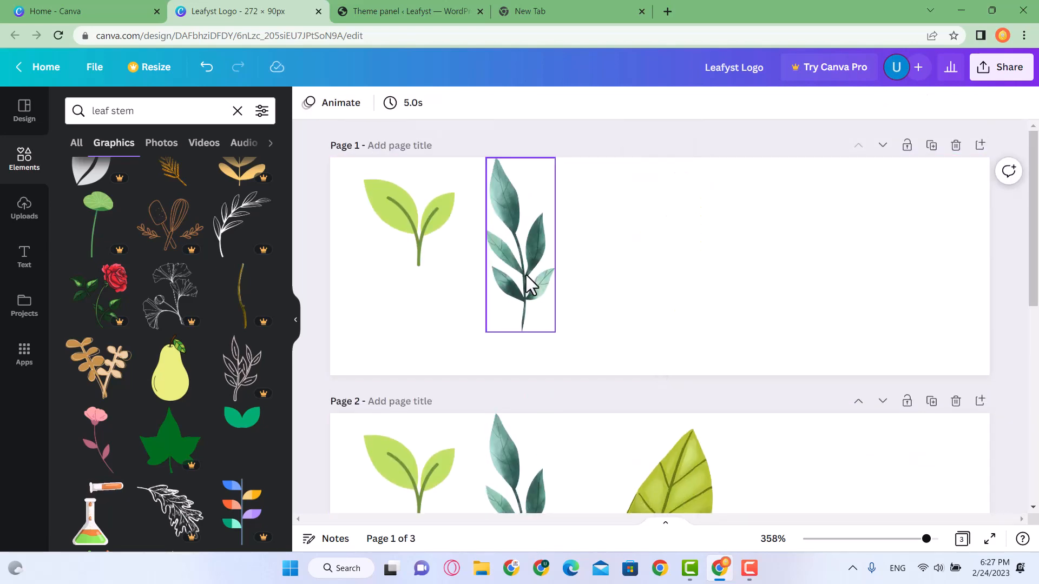
click(526, 275)
key(Delete)
drag(408, 228, 573, 294)
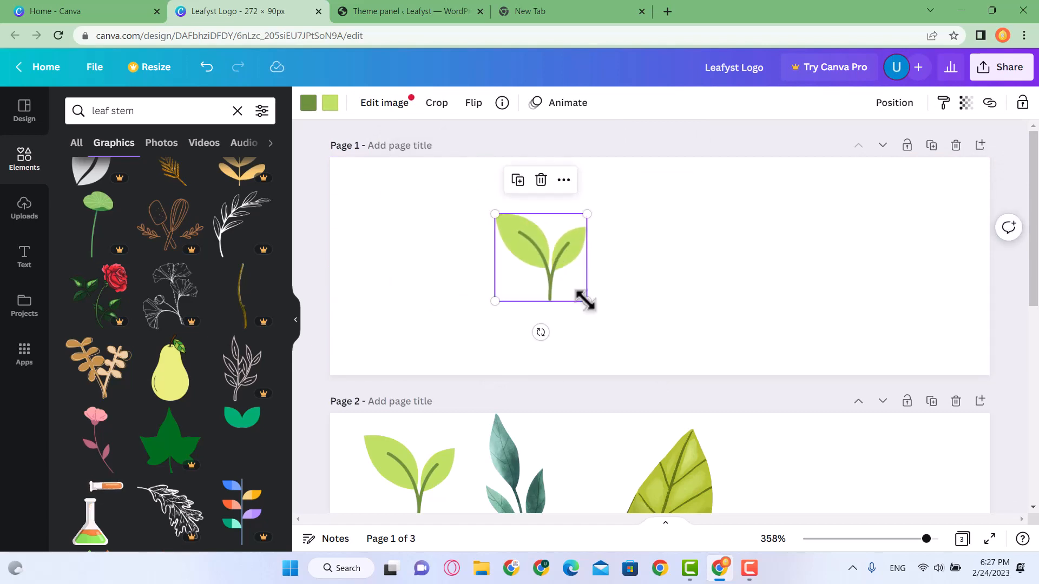
drag(500, 246, 427, 228)
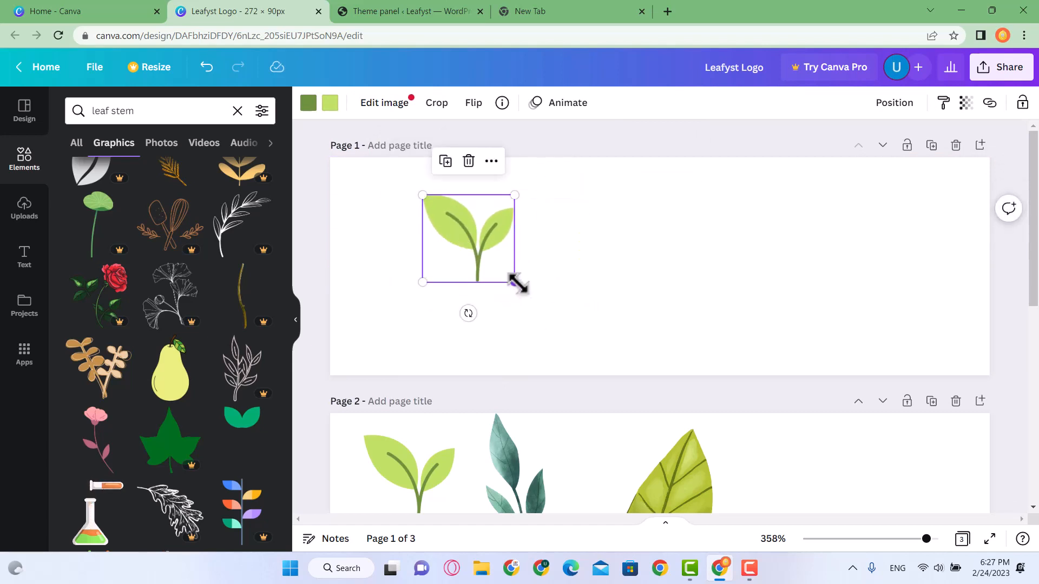
Scale the sprout on page 1 proportionally until it is a little under half the page's height
drag(516, 282, 583, 342)
key(ctrl+z)
drag(514, 281, 557, 276)
key(ctrl+z)
click(513, 274)
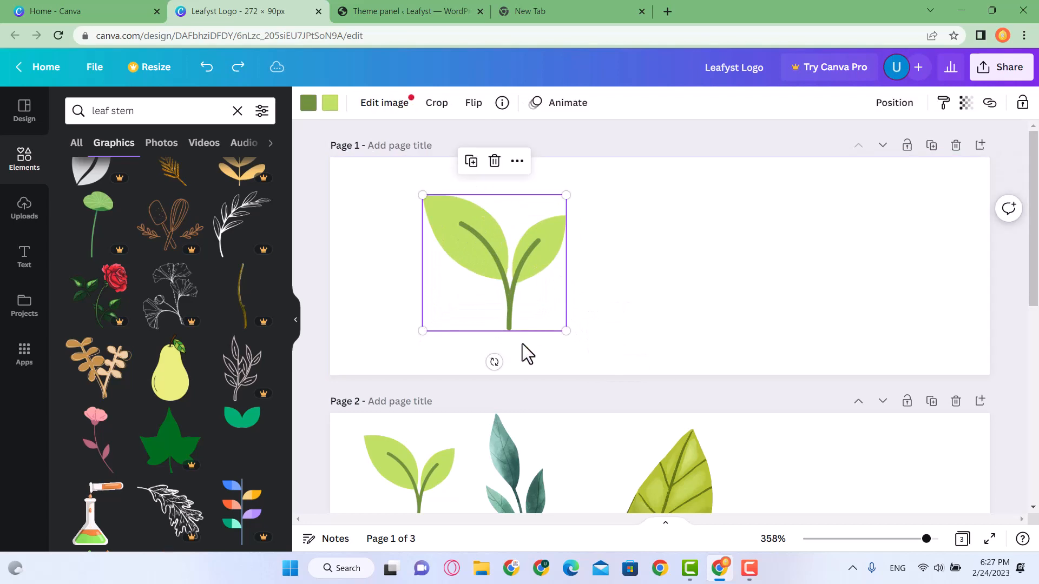
drag(566, 330, 567, 274)
key(ctrl+z)
drag(567, 195, 549, 210)
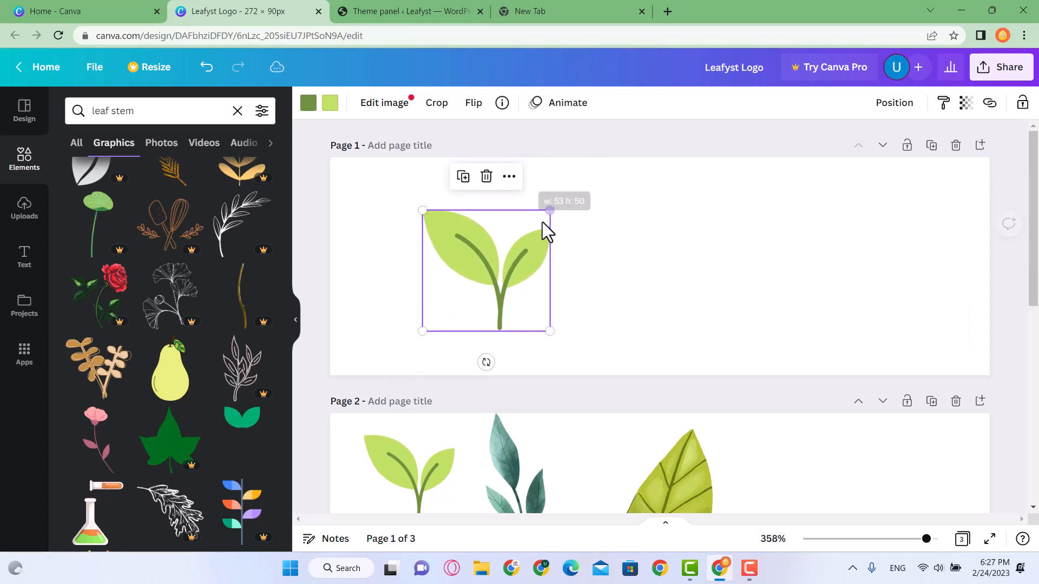
drag(550, 330, 520, 303)
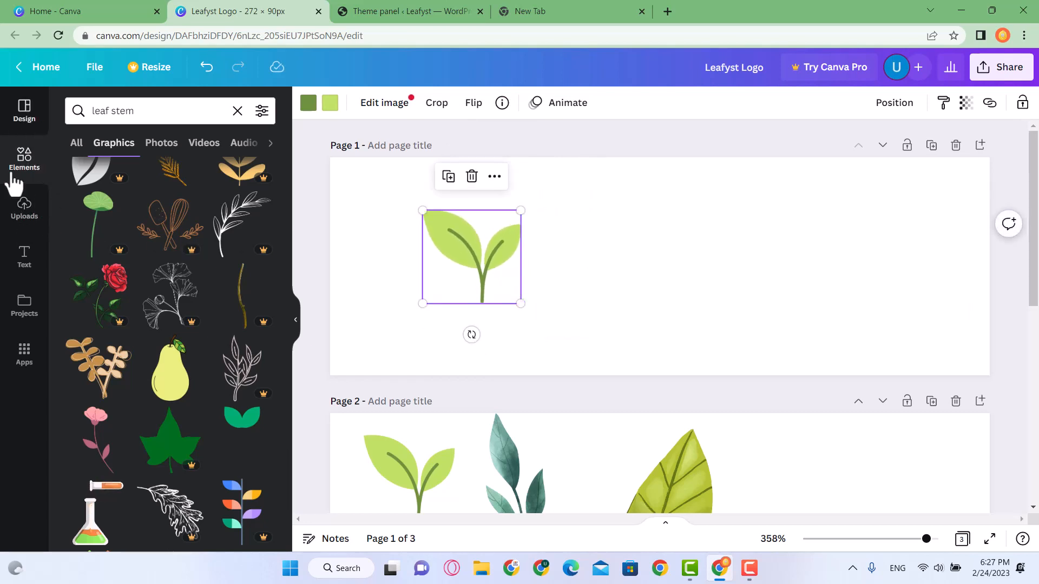
Browse the text font combinations and add the bold italic serif name-and-address combination to page 1
click(24, 260)
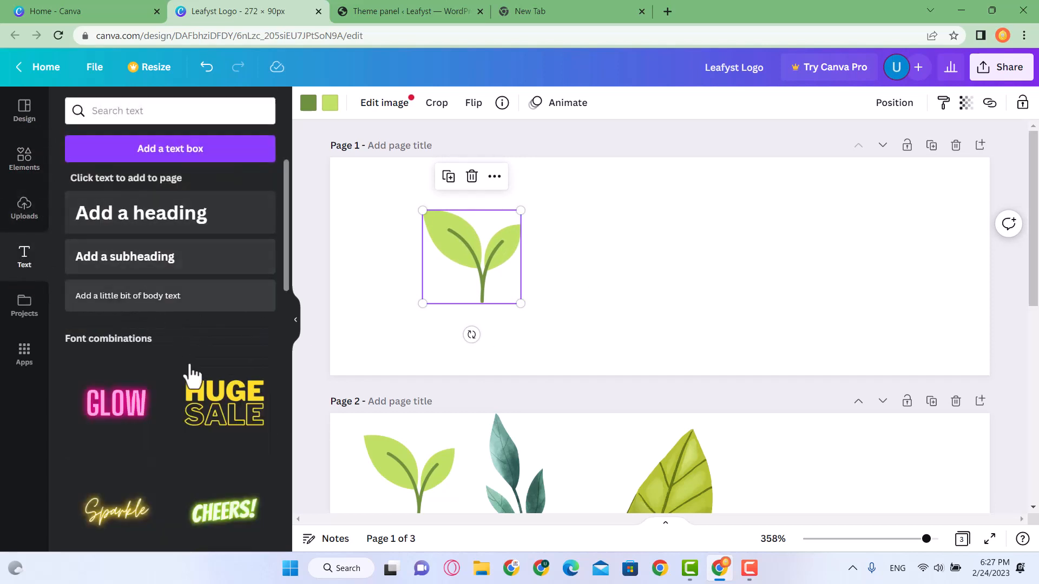
scroll(182, 317, down, 15)
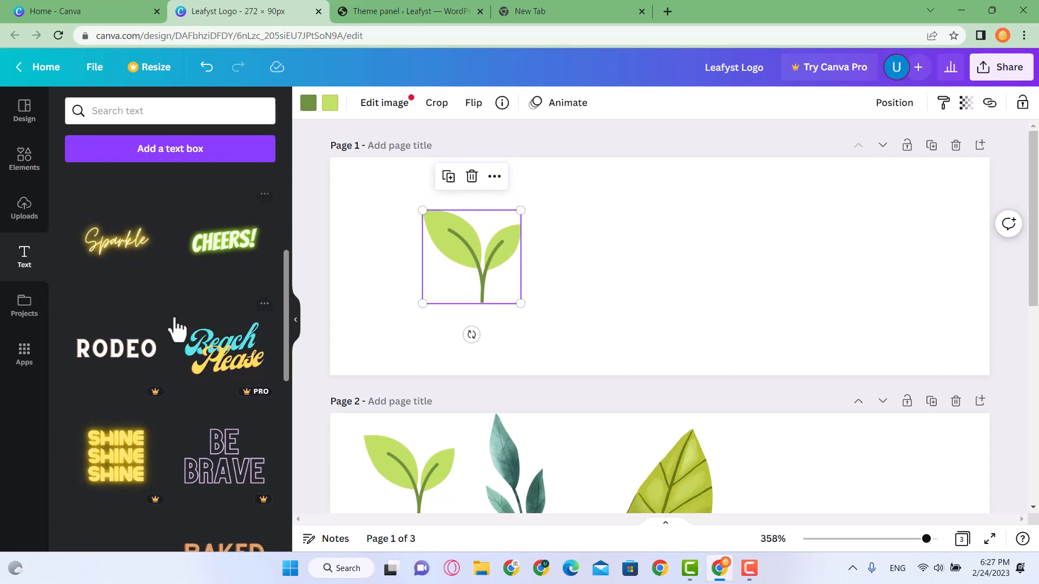
scroll(181, 322, down, 15)
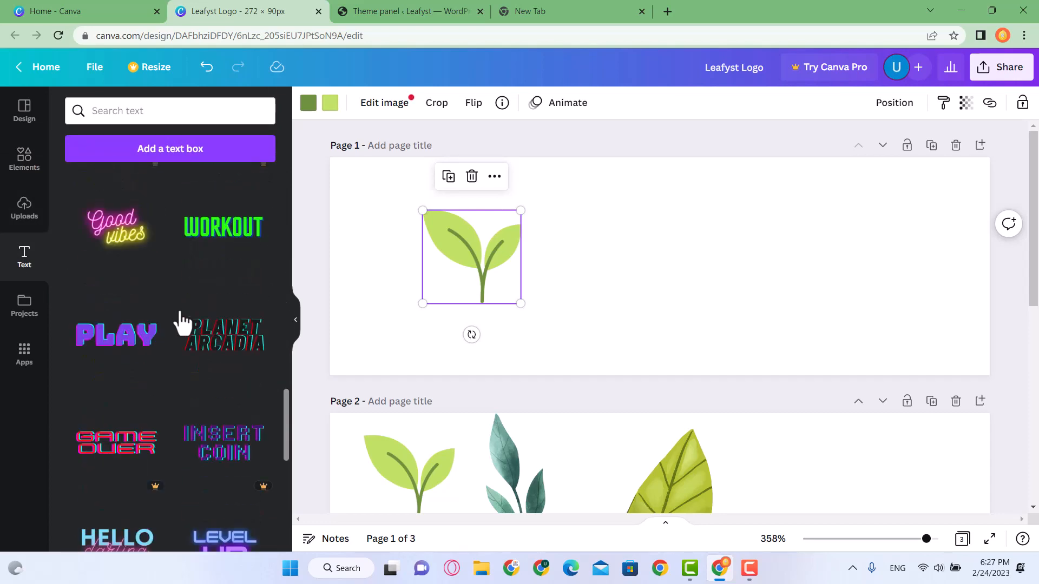
scroll(181, 323, down, 8)
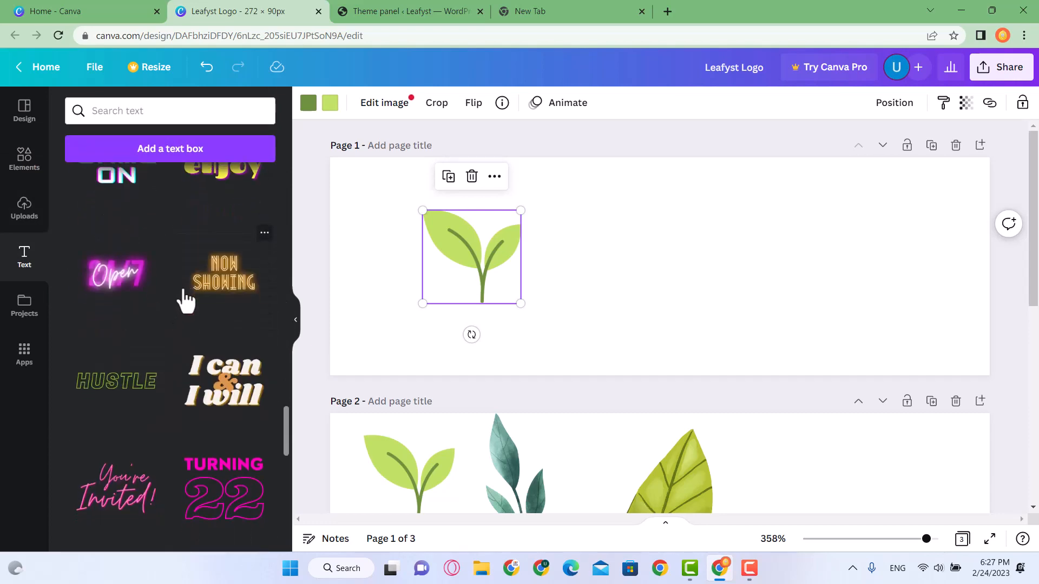
scroll(183, 309, down, 15)
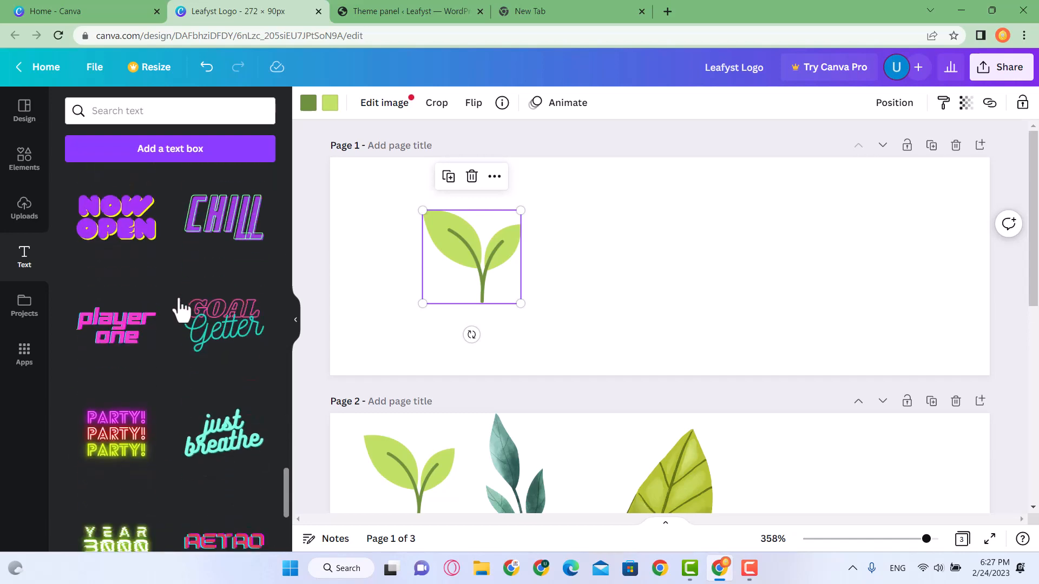
scroll(182, 311, down, 10)
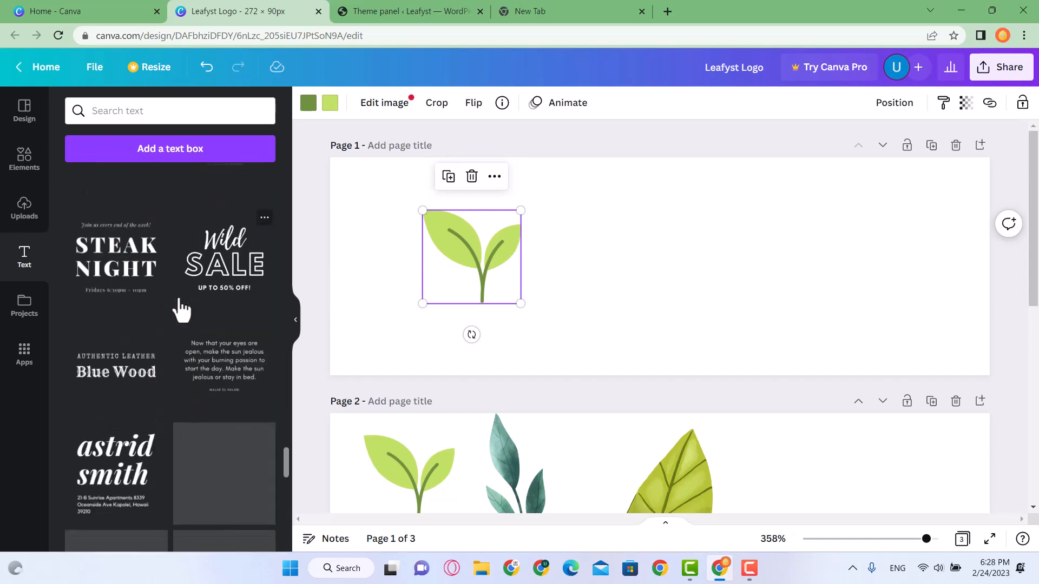
scroll(181, 311, down, 4)
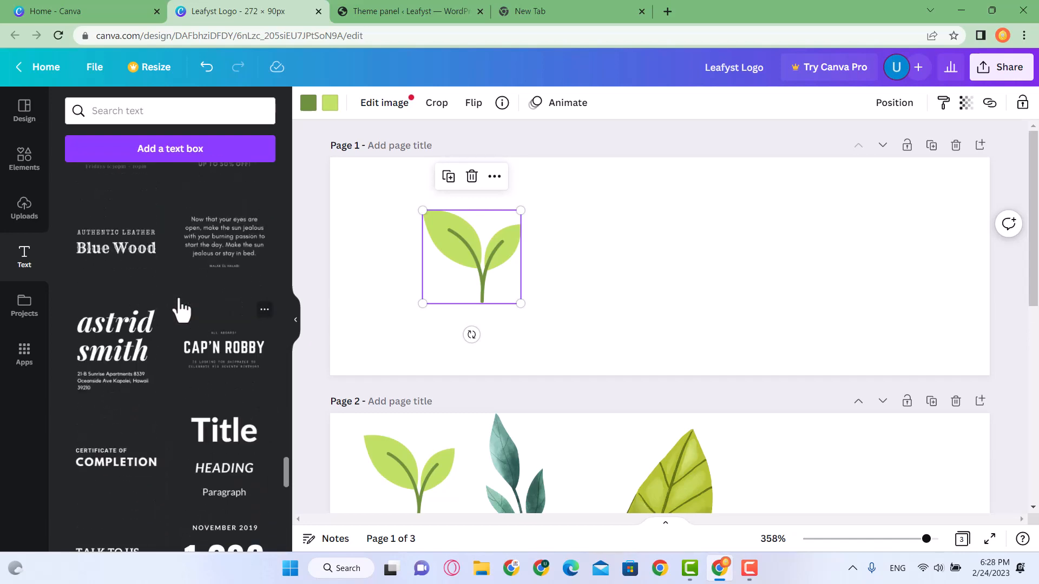
click(136, 349)
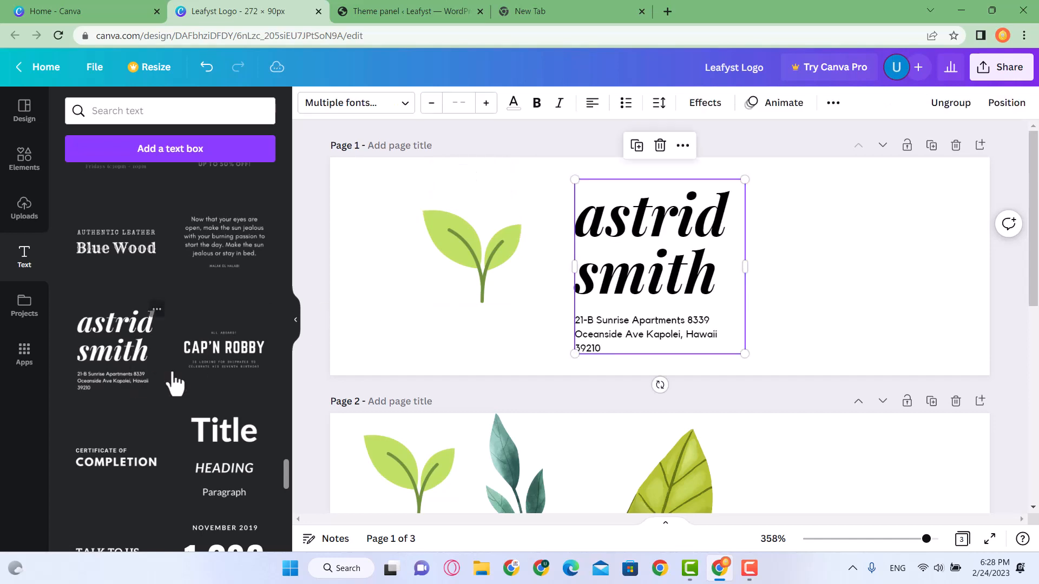
Try ungrouping the added font combination so its large heading and small address text can be selected separately
drag(653, 273, 642, 287)
key(ctrl+shift+g)
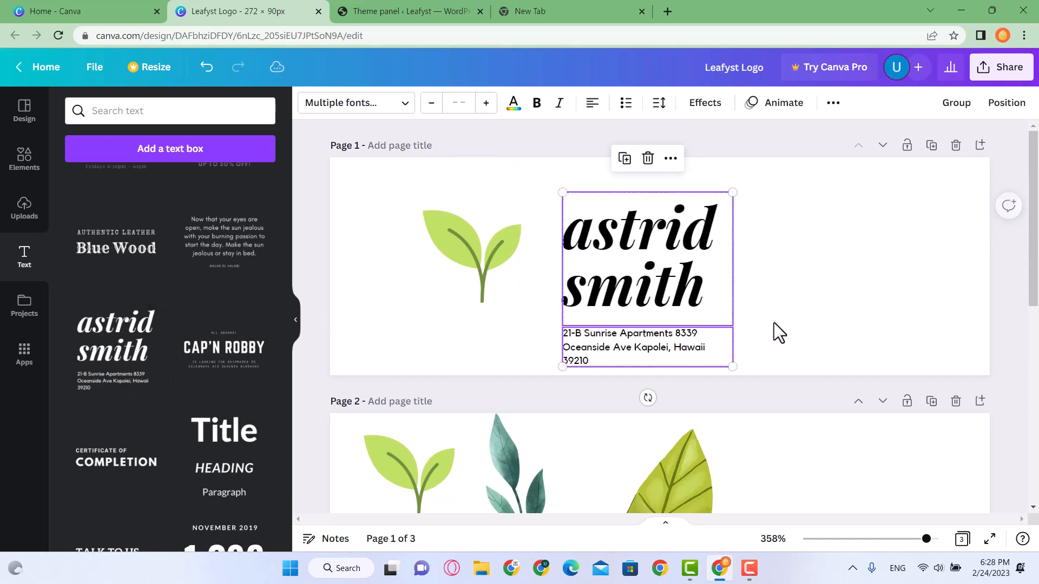
click(774, 323)
click(654, 350)
click(704, 284)
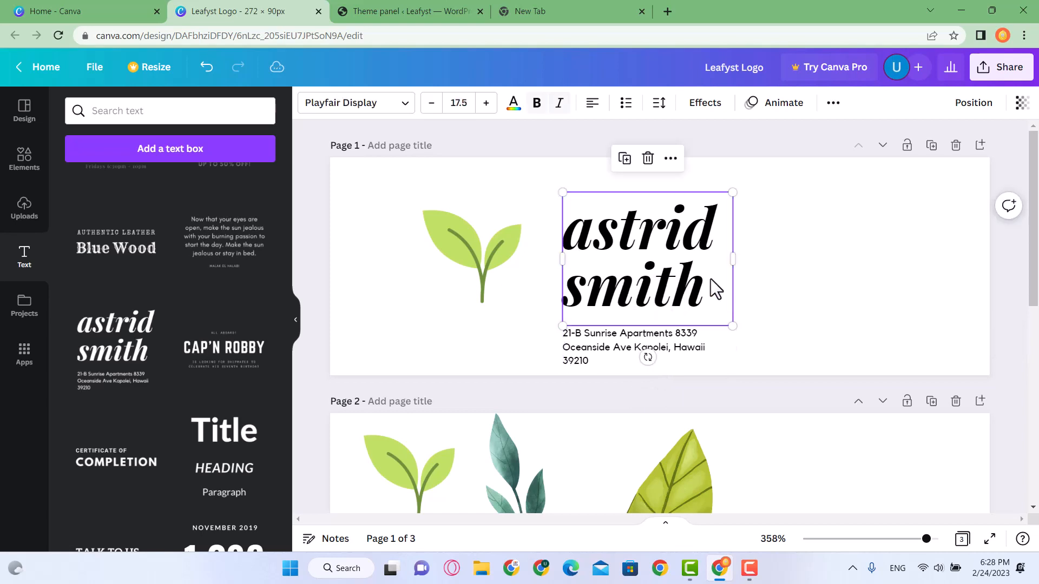
click(777, 290)
mouse_move(704, 289)
mouse_down()
mouse_move(688, 290)
mouse_move(698, 284)
mouse_up()
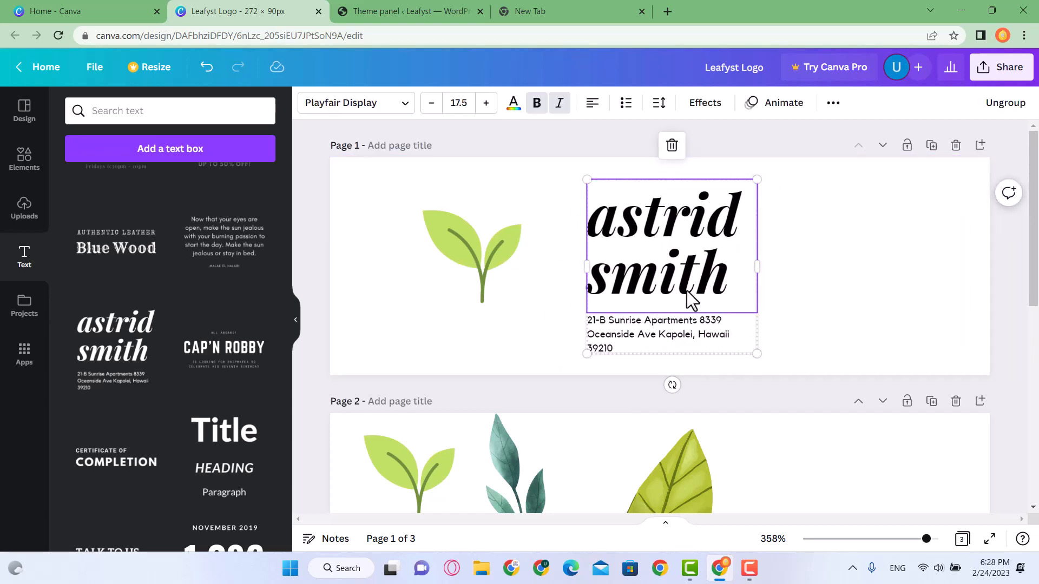
Ungroup the font combination on page 1 and delete its small address text
click(788, 238)
click(704, 262)
click(833, 104)
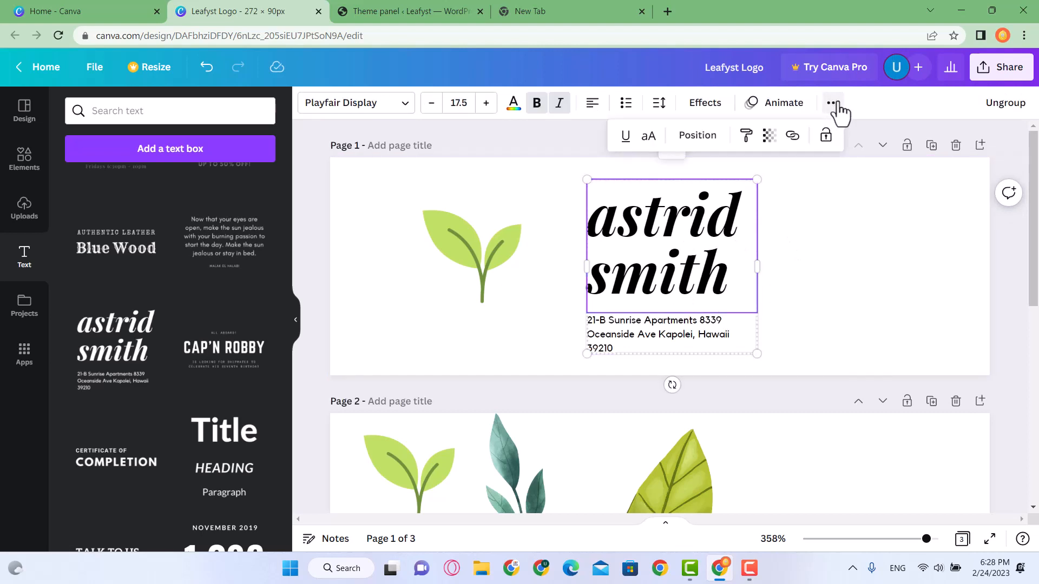
click(836, 103)
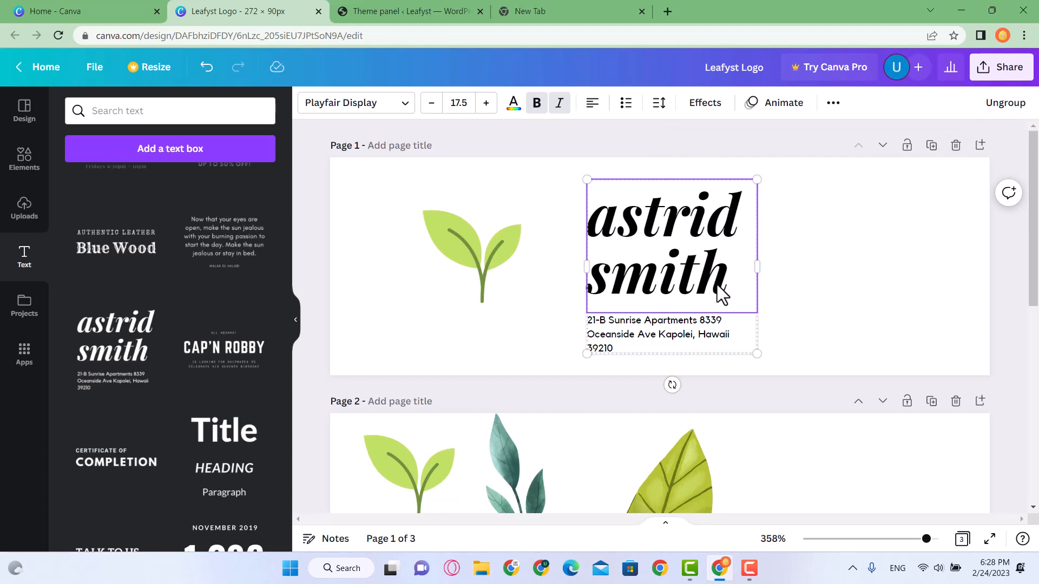
shift+click(747, 322)
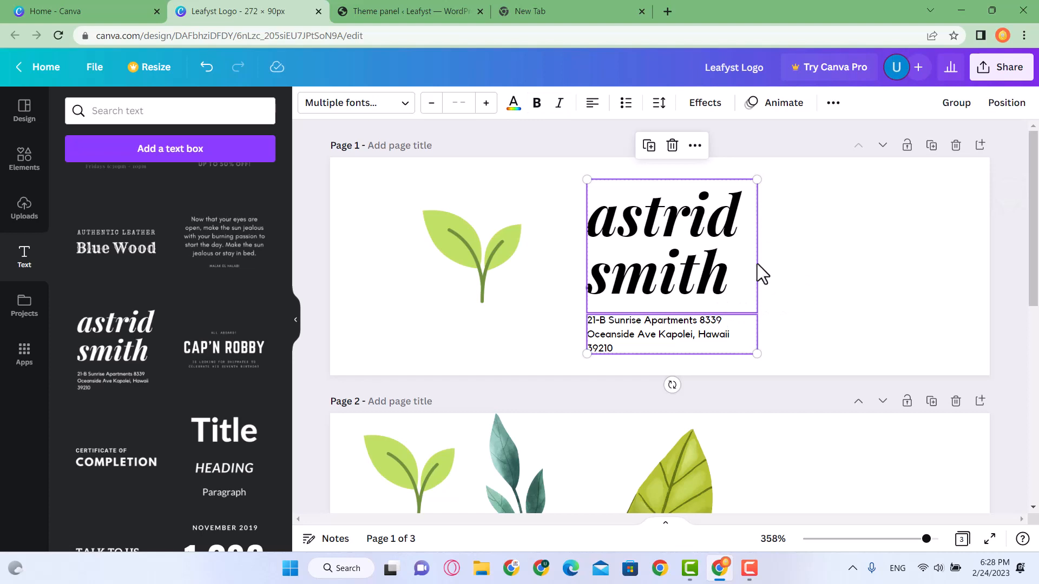
click(813, 298)
click(669, 337)
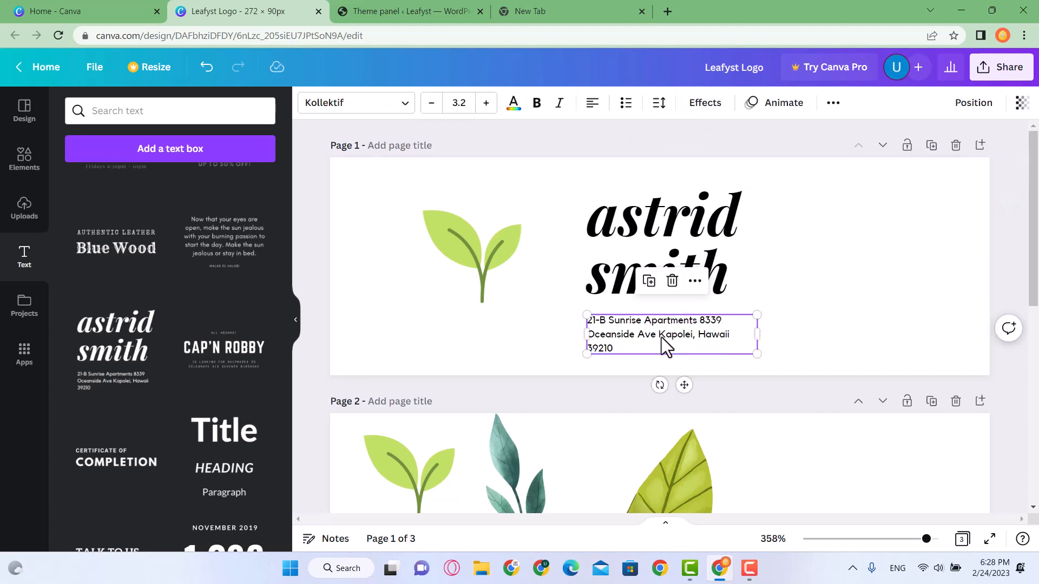
key(Delete)
Move the large italic heading on page 1 closer to the sprout and replace its text with "eaf"
click(684, 290)
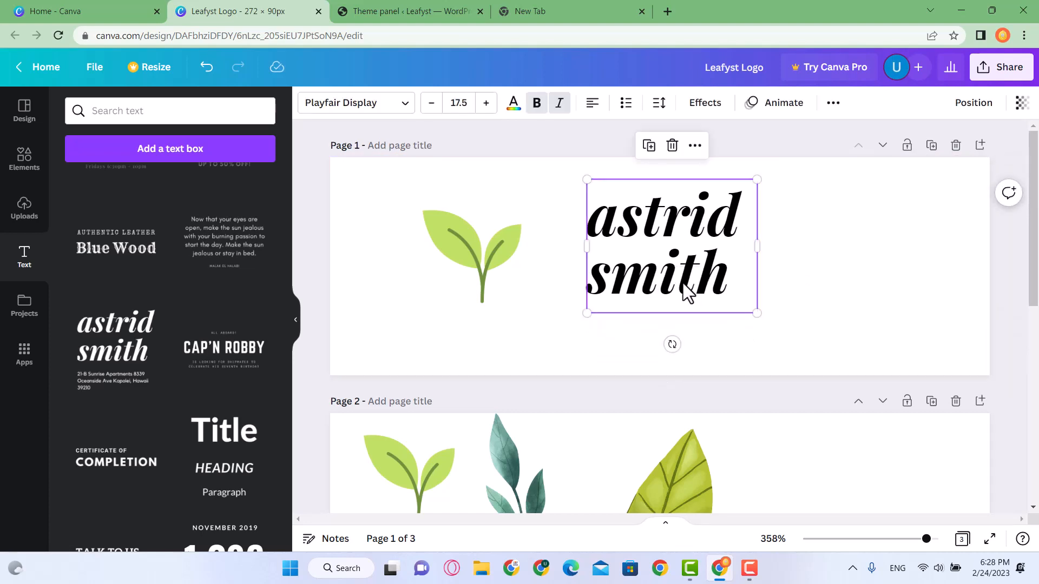
drag(684, 290, 638, 306)
click(646, 273)
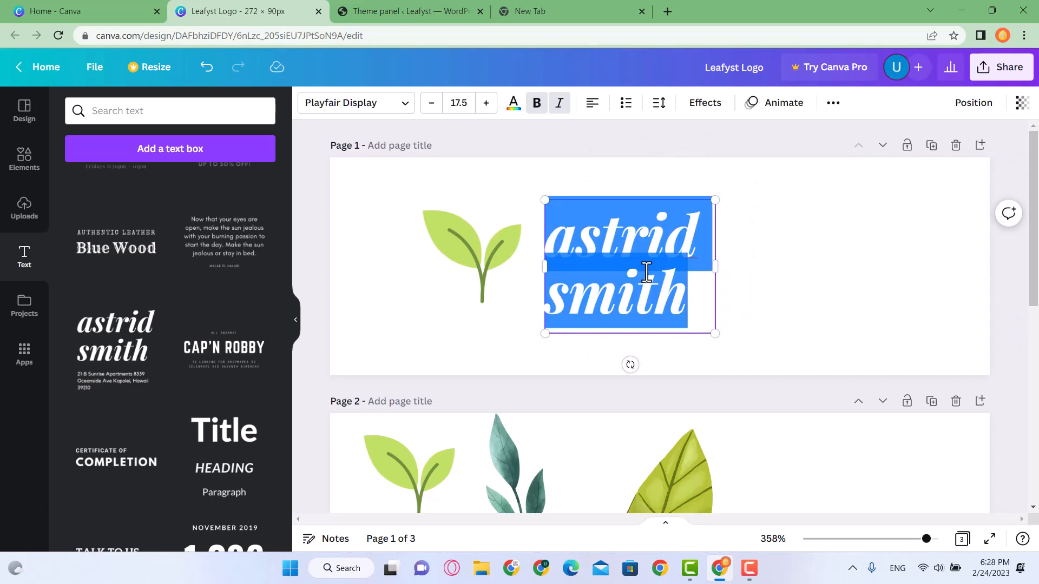
text(eaf)
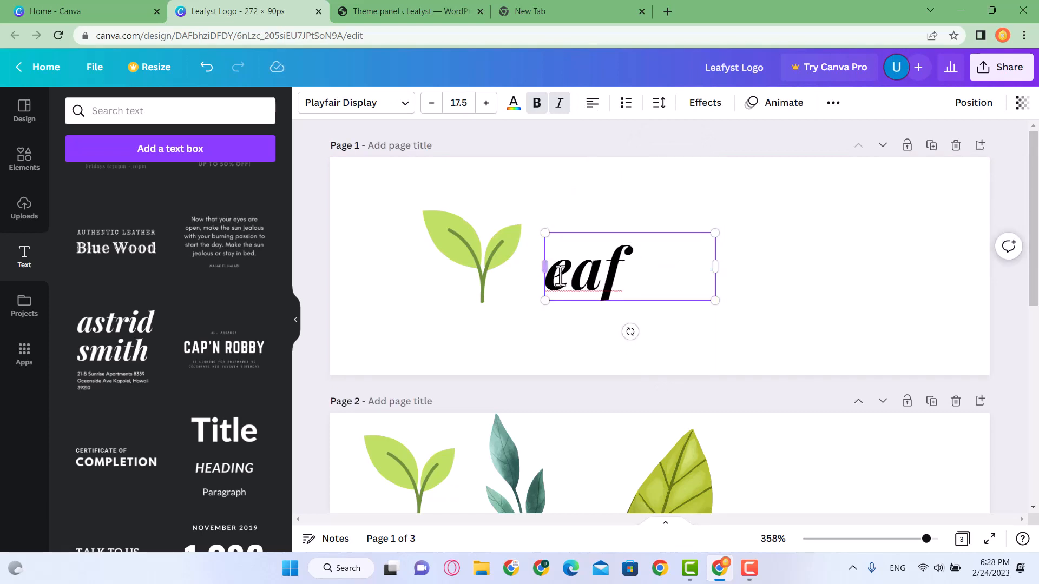
Shift the "eaf" text on page 1 left until it starts just beside the sprout's stem
drag(603, 281, 553, 284)
click(672, 273)
click(787, 271)
drag(649, 273, 616, 273)
Check the site name's spelling in the leafyst.com browser tab and extend the logo text in Canva to "eafyst"
double_click(587, 276)
click(594, 285)
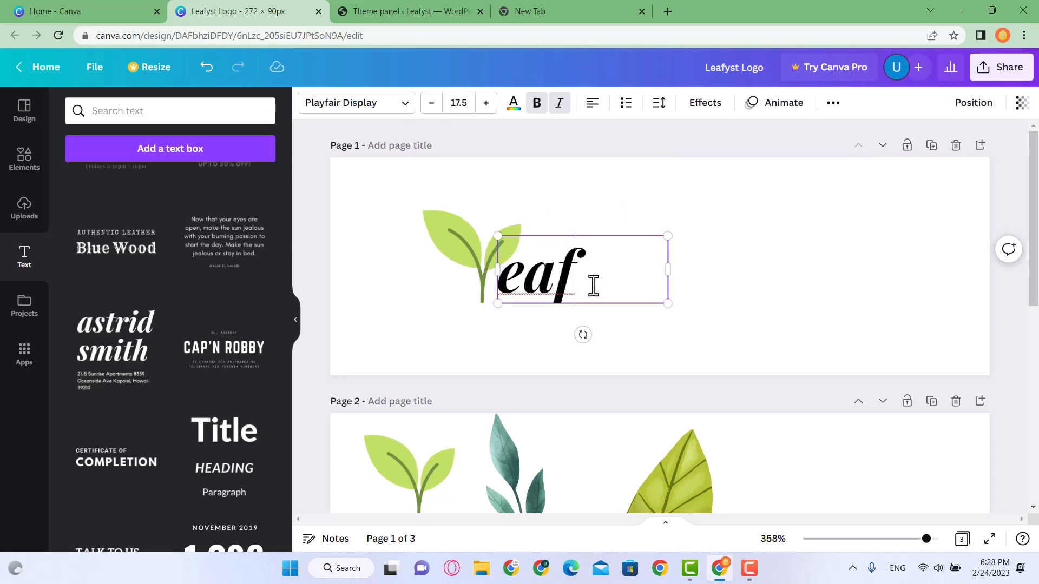
click(540, 6)
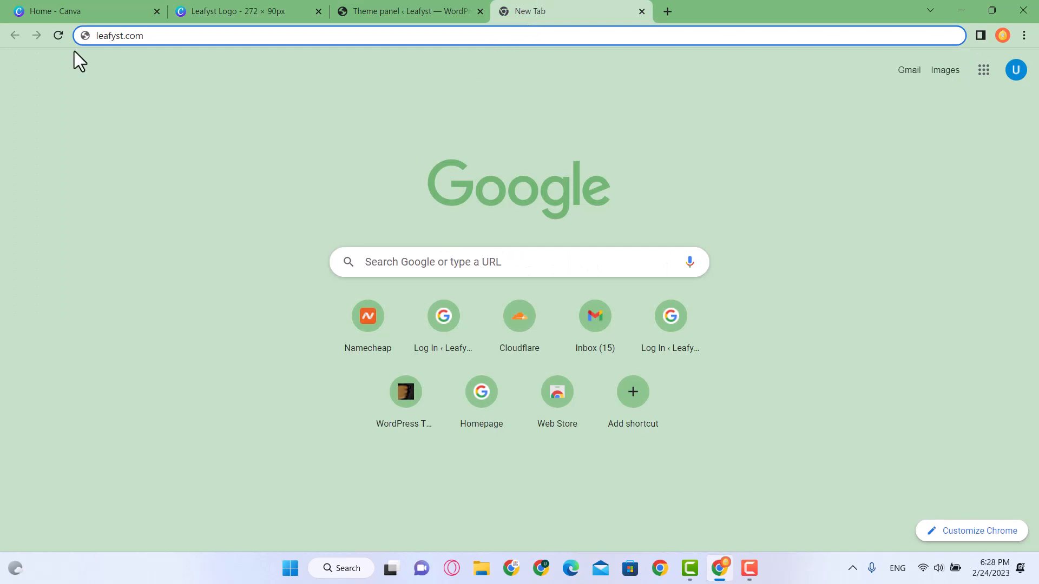
click(216, 11)
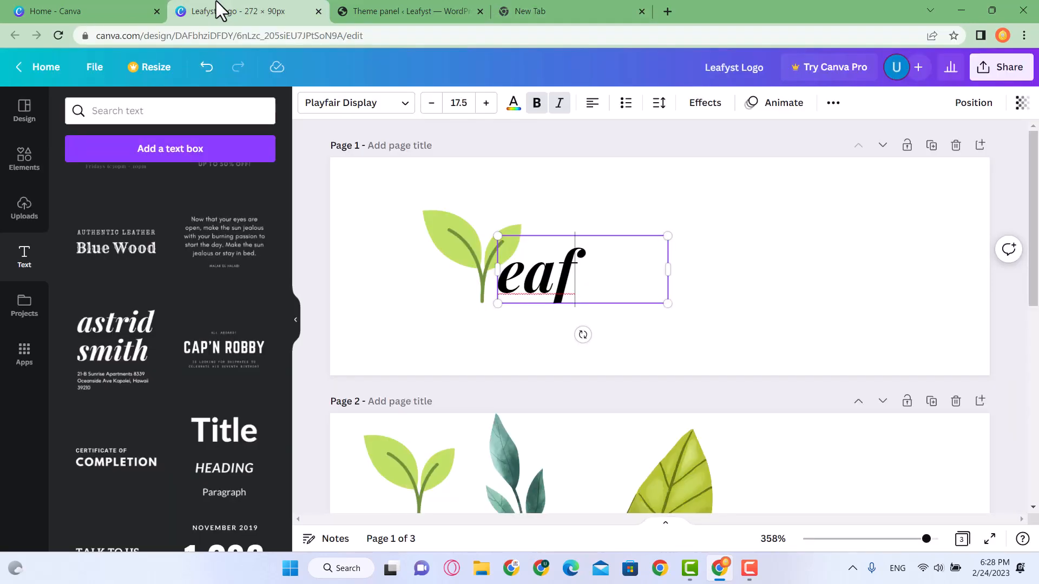
text(yst)
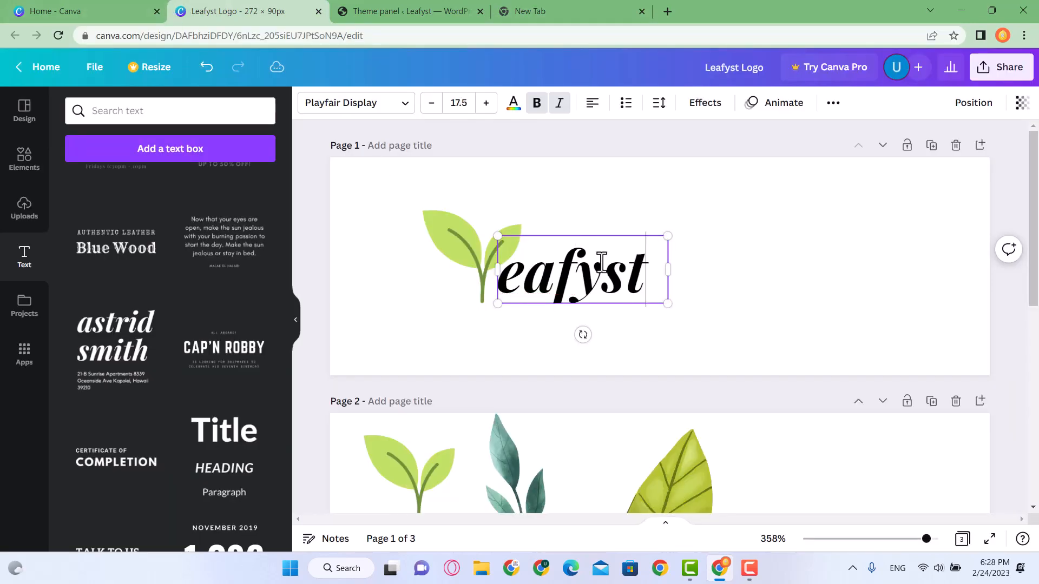
Nudge the "eafyst" text slightly down and left so its first letter meets the sprout's stem
click(655, 303)
drag(577, 292, 572, 294)
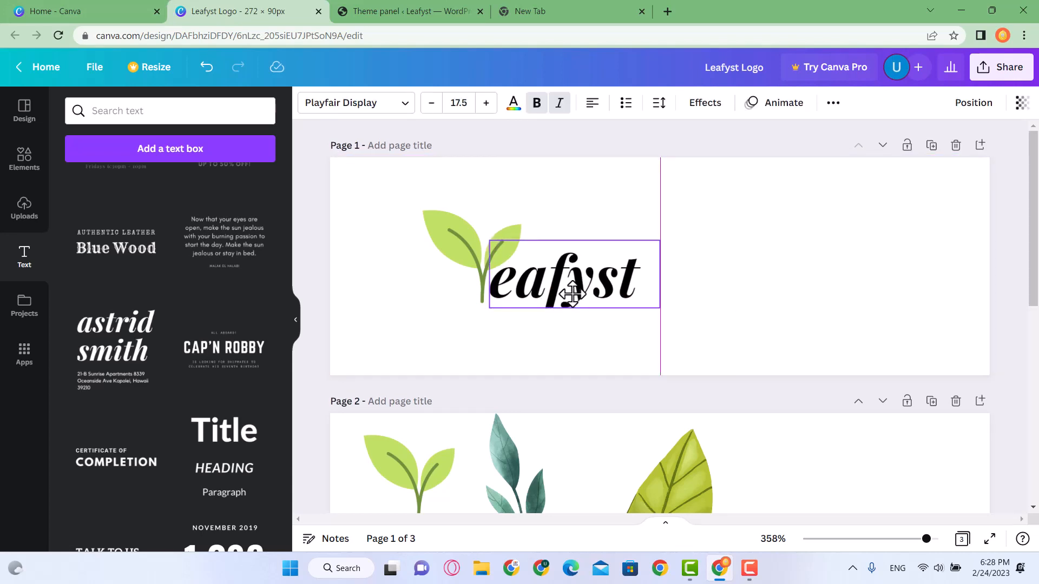
click(605, 325)
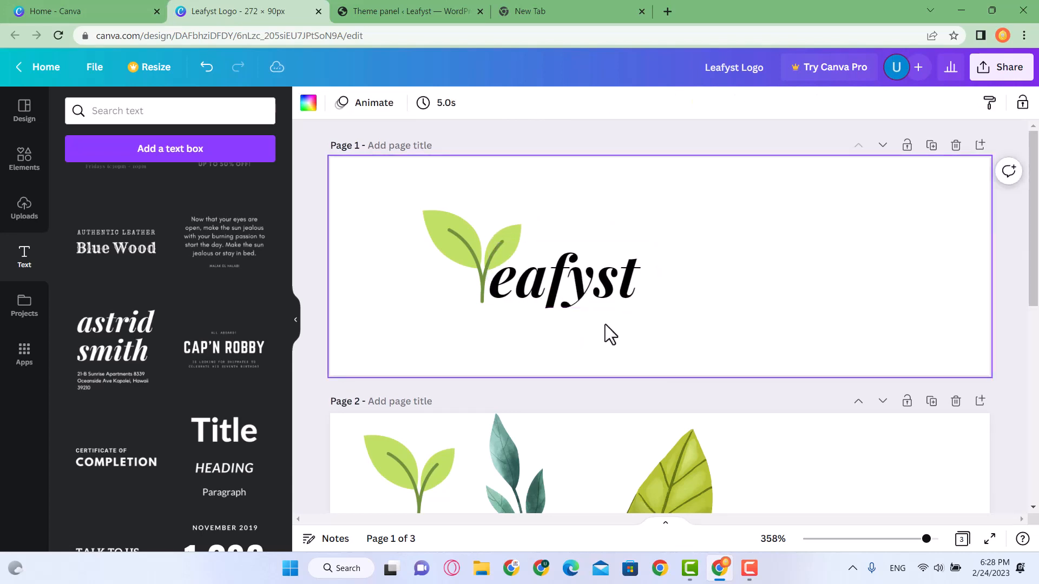
Colour the "eafyst" text with the darkest olive green among the veined leaf's photo colors
click(595, 287)
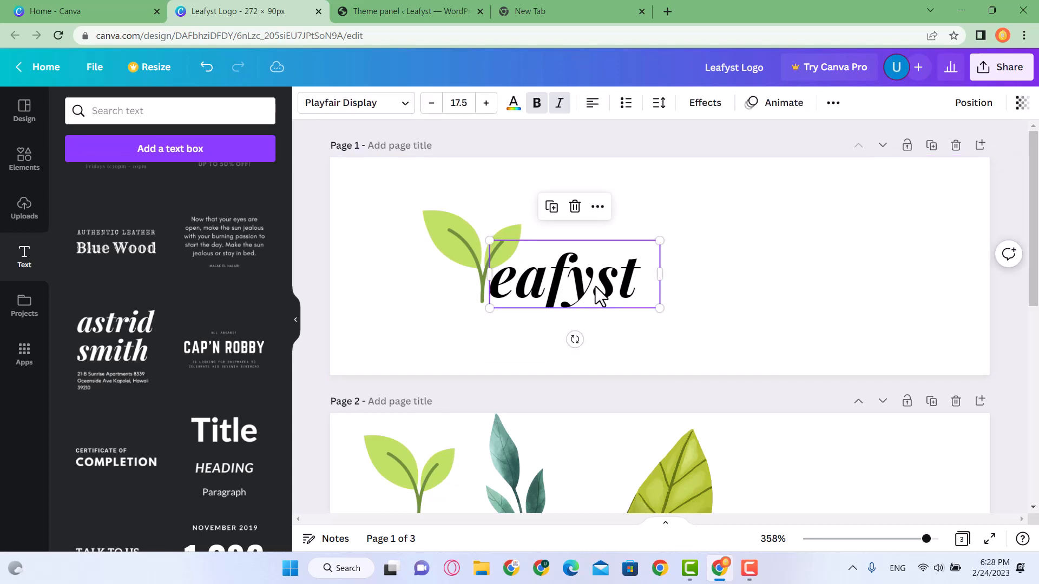
click(514, 106)
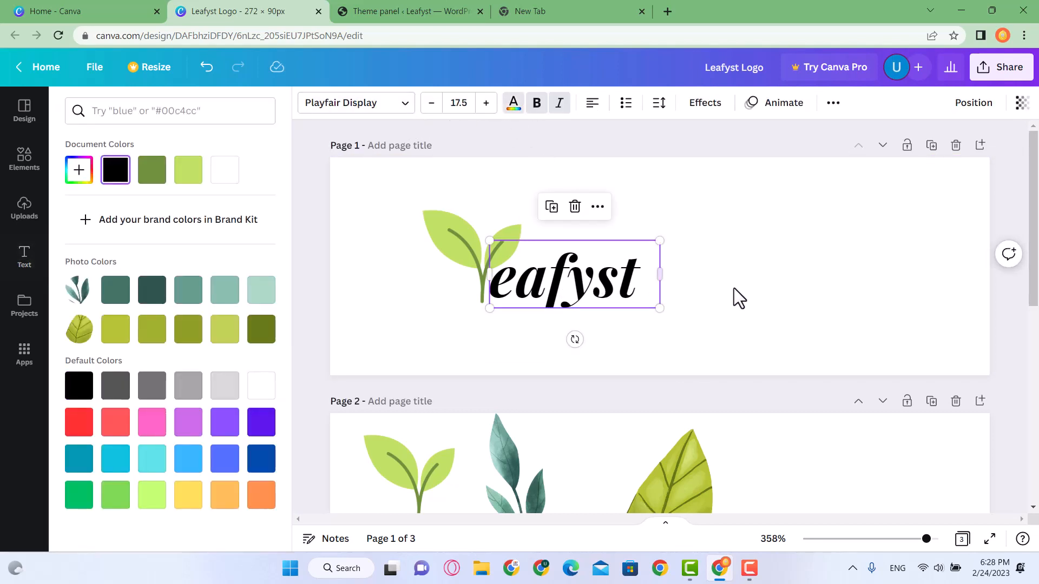
click(767, 273)
click(609, 276)
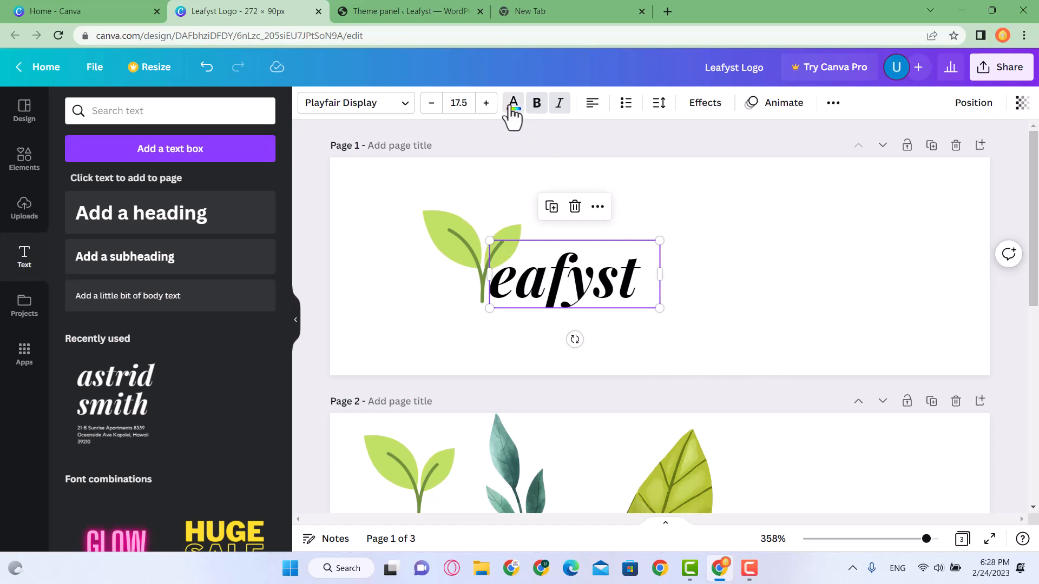
click(512, 107)
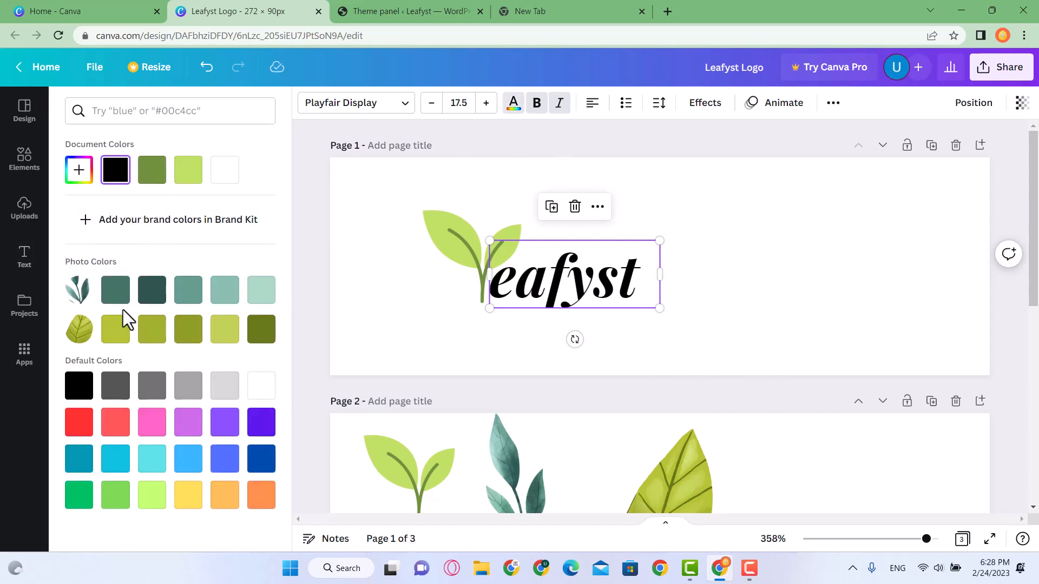
scroll(550, 394, down, 5)
scroll(689, 408, up, 2)
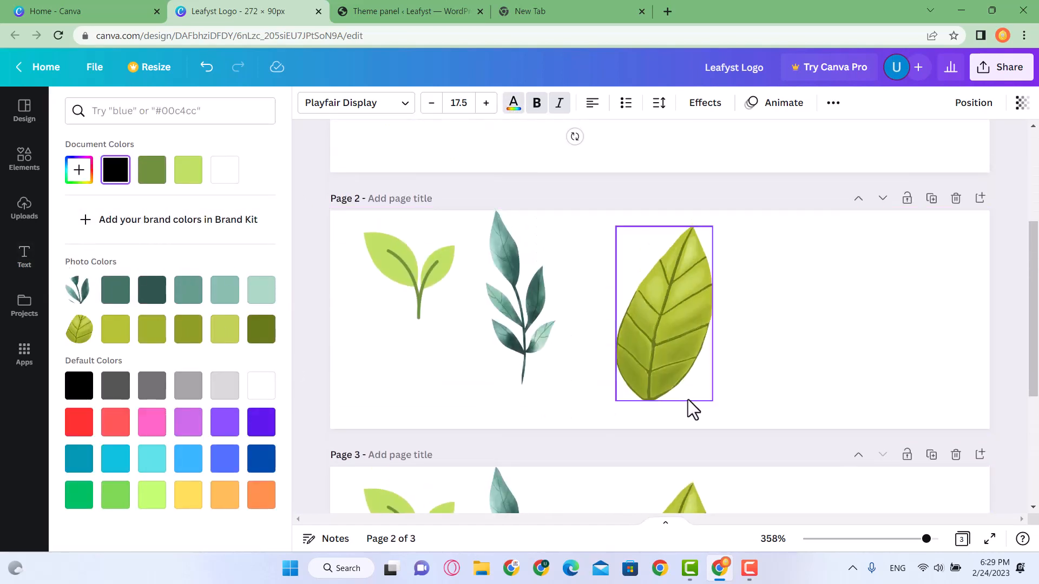
scroll(487, 306, down, 2)
scroll(515, 390, up, 3)
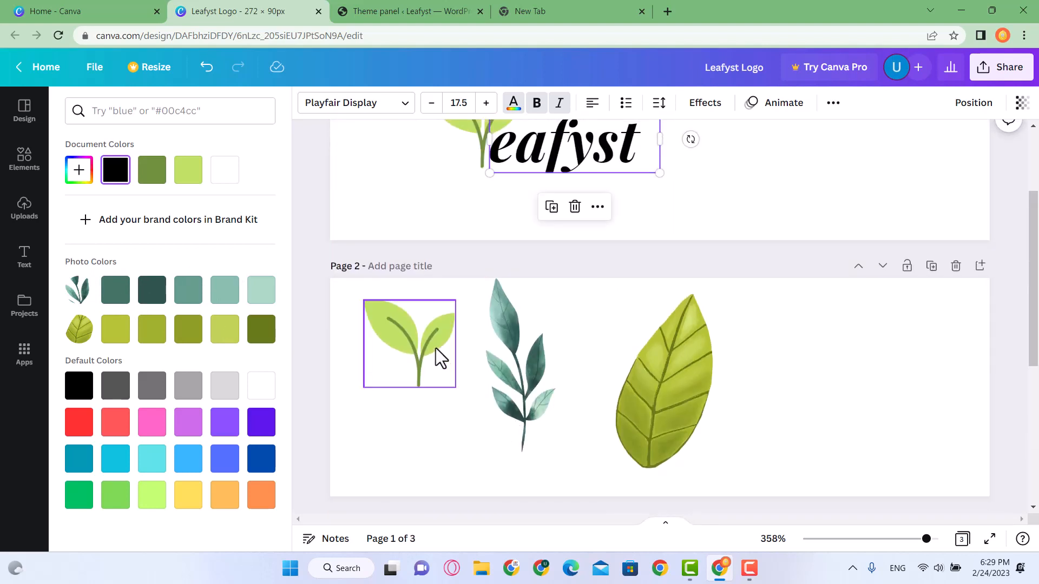
scroll(480, 371, up, 2)
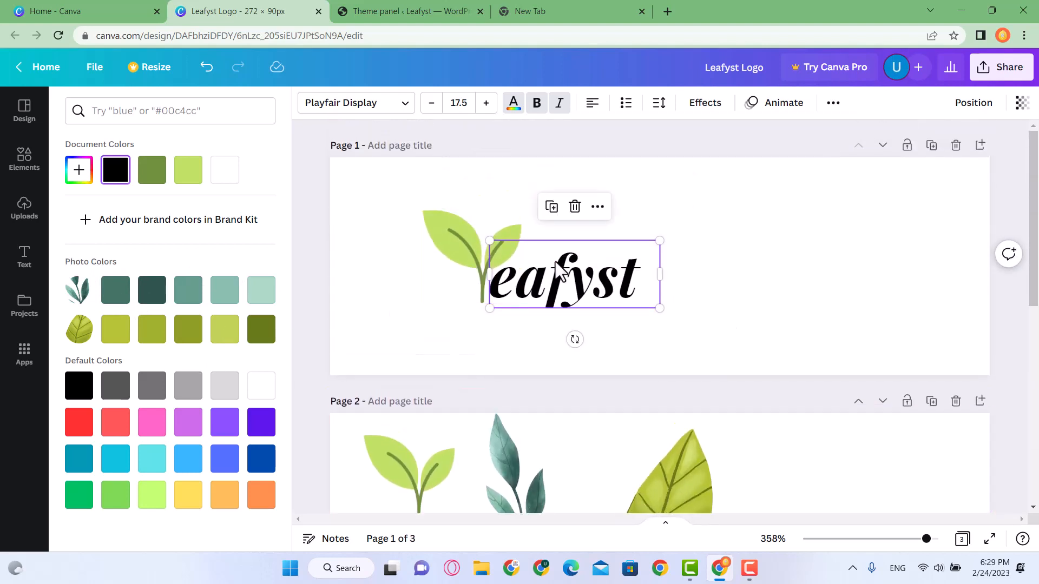
click(223, 332)
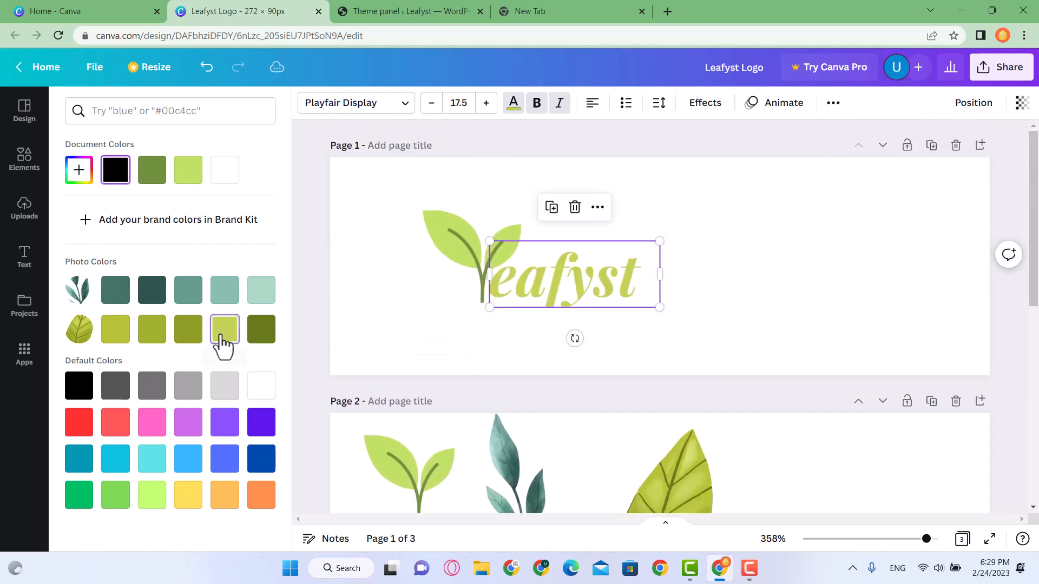
click(262, 342)
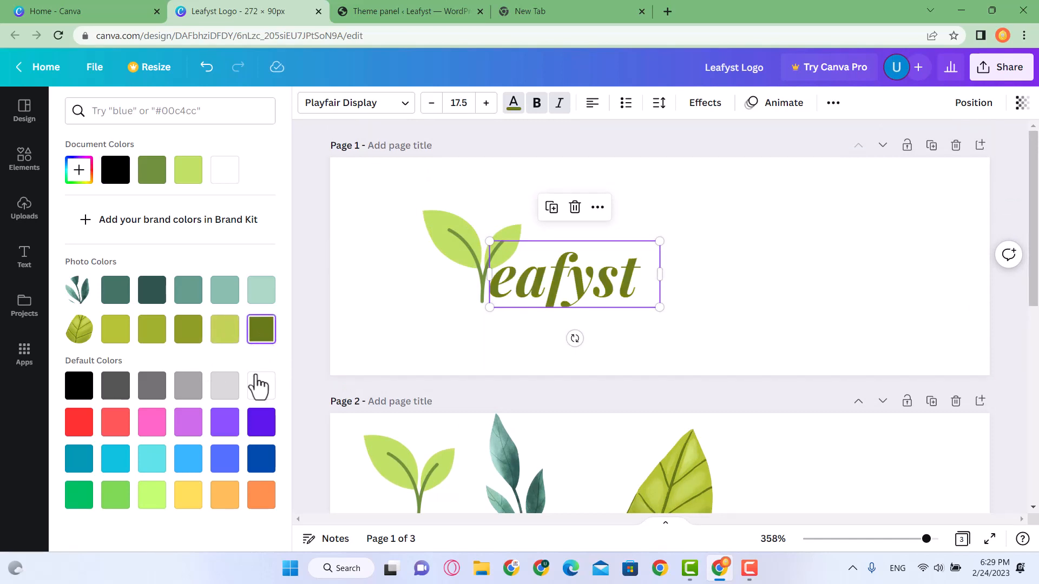
Fine-tune the "eafyst" text's position by lowering it a hair beside the sprout's stem
click(526, 296)
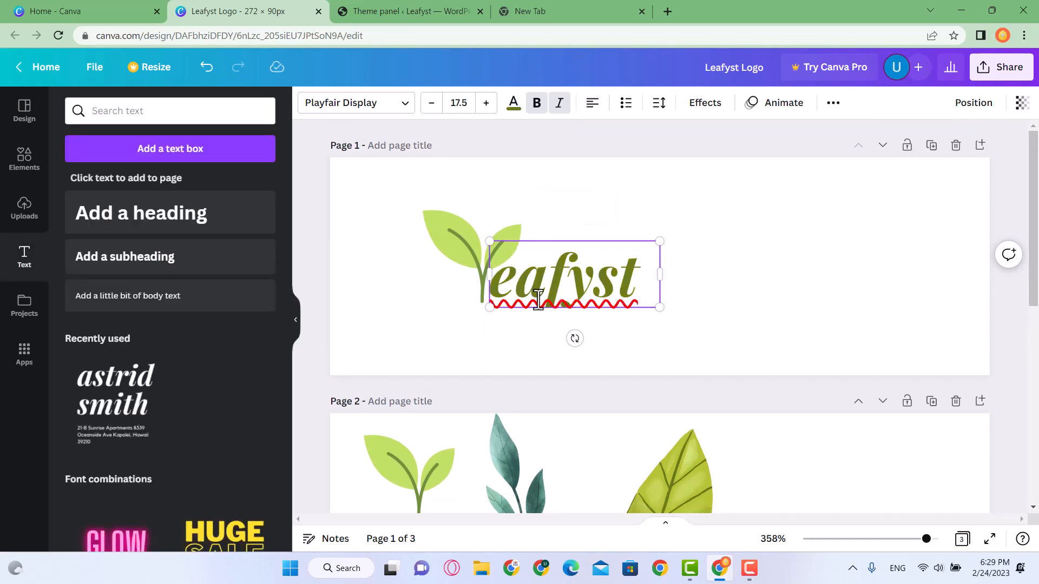
key(Escape)
scroll(518, 304, up, 3)
click(509, 281)
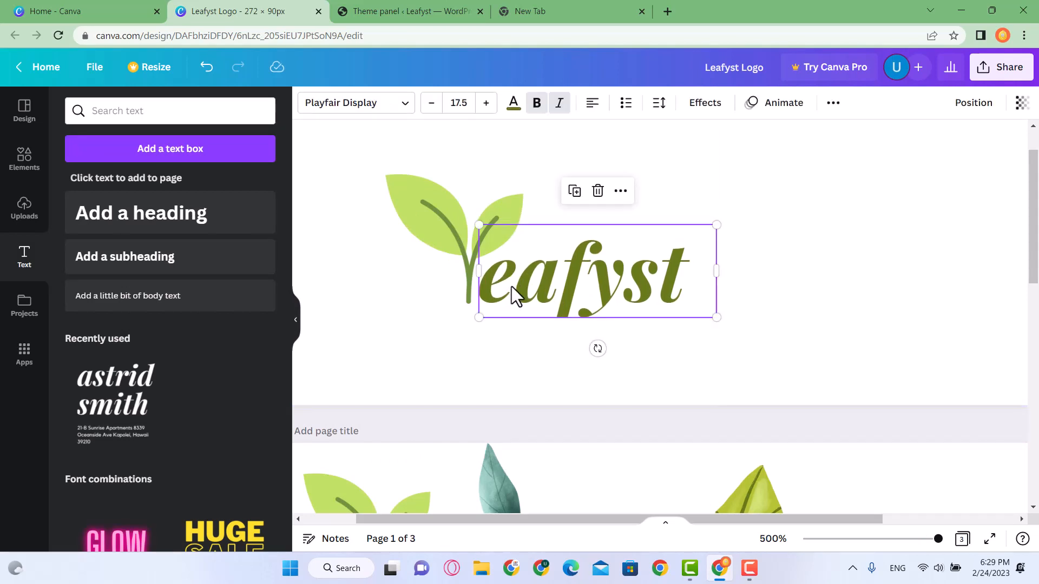
drag(518, 290, 518, 291)
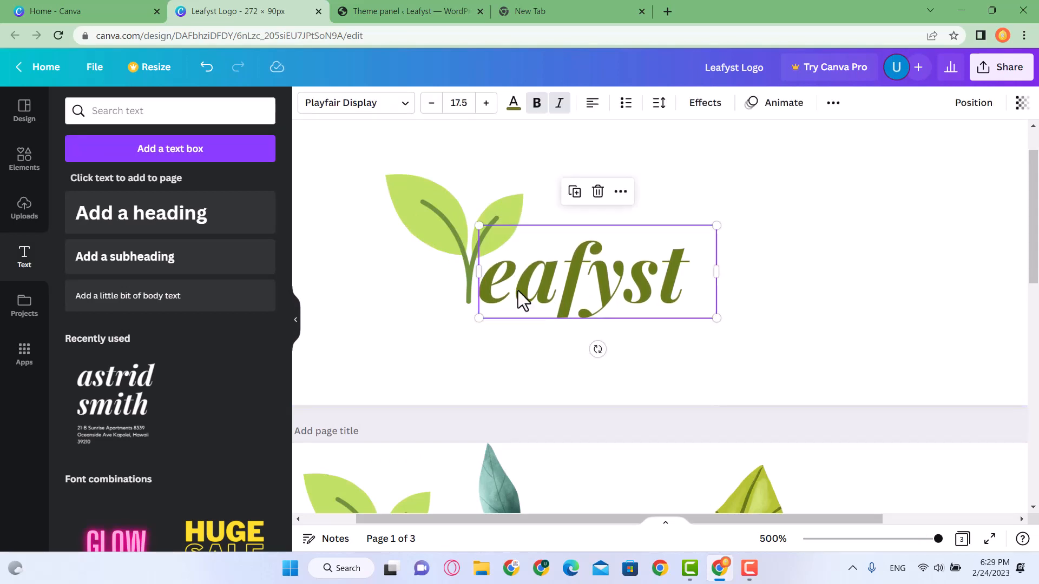
Select the sprout and the "eafyst" text together and move them right, near the middle of page 1
drag(938, 539, 908, 549)
scroll(637, 381, up, 2)
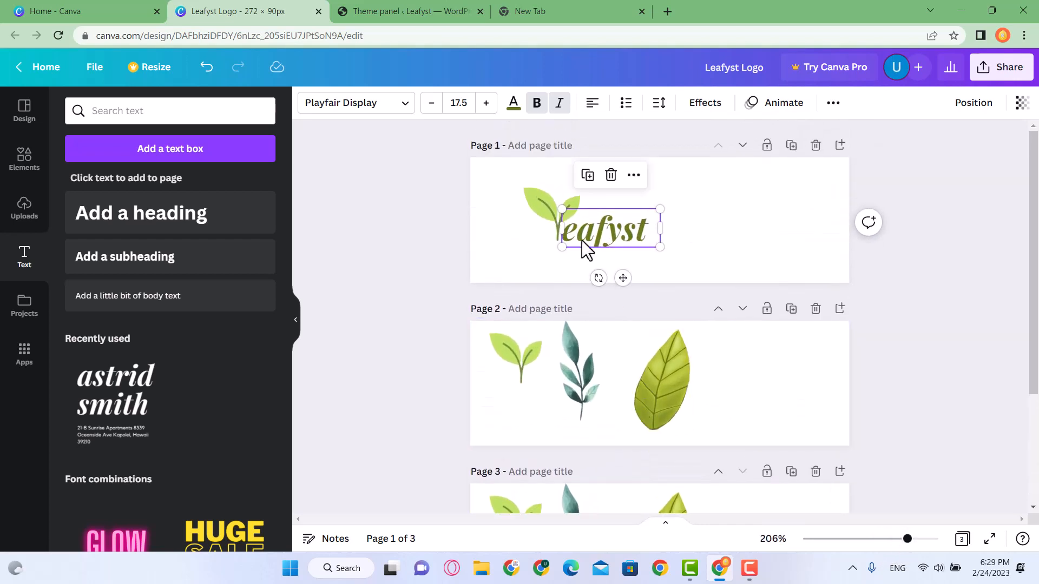
shift+click(544, 214)
drag(620, 249, 665, 250)
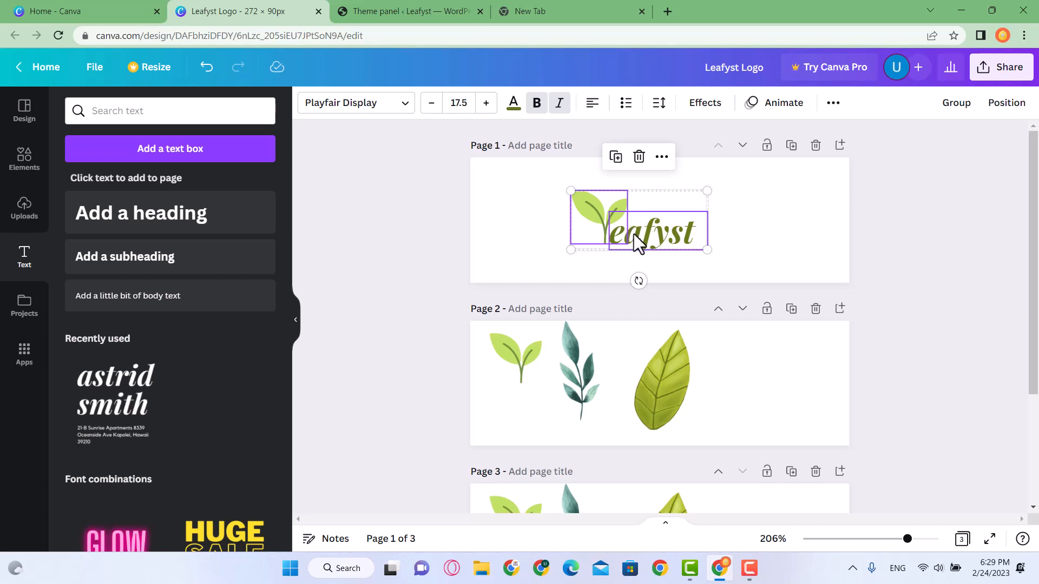
Select both the sprout and the "eafyst" text on page 1 and group them
key(Escape)
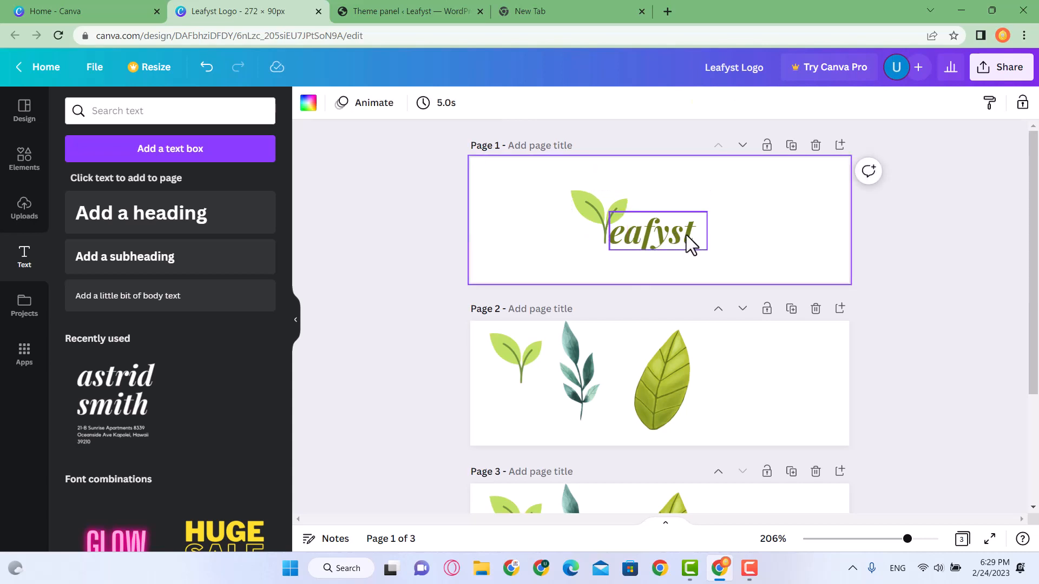
click(686, 234)
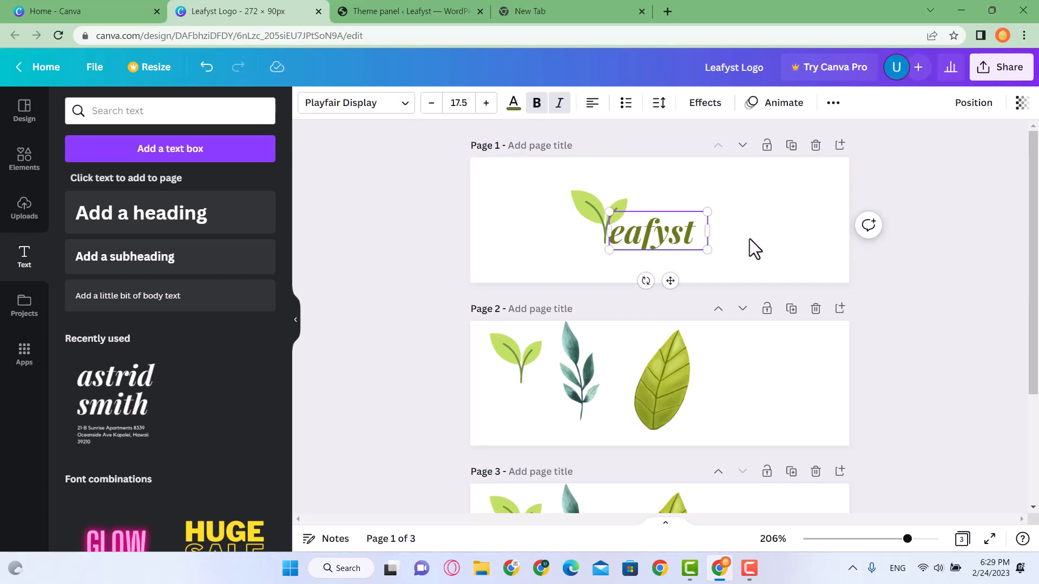
shift+click(586, 205)
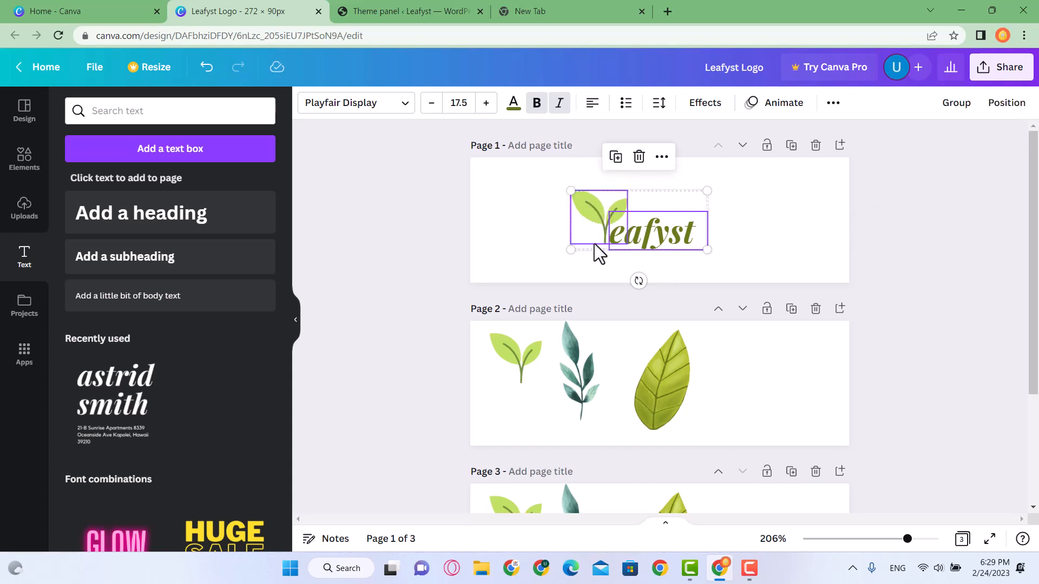
click(791, 209)
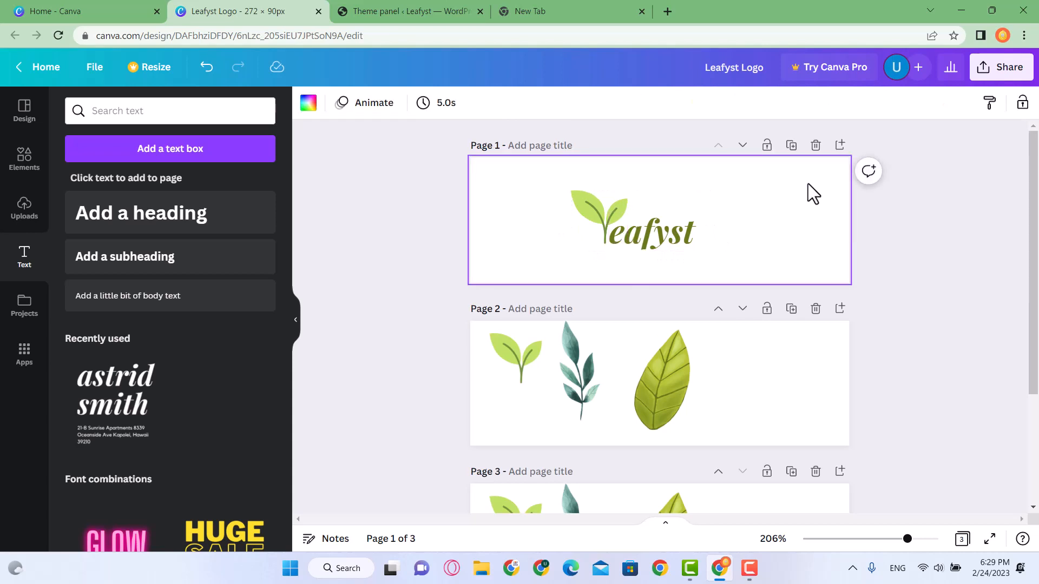
drag(806, 180, 505, 271)
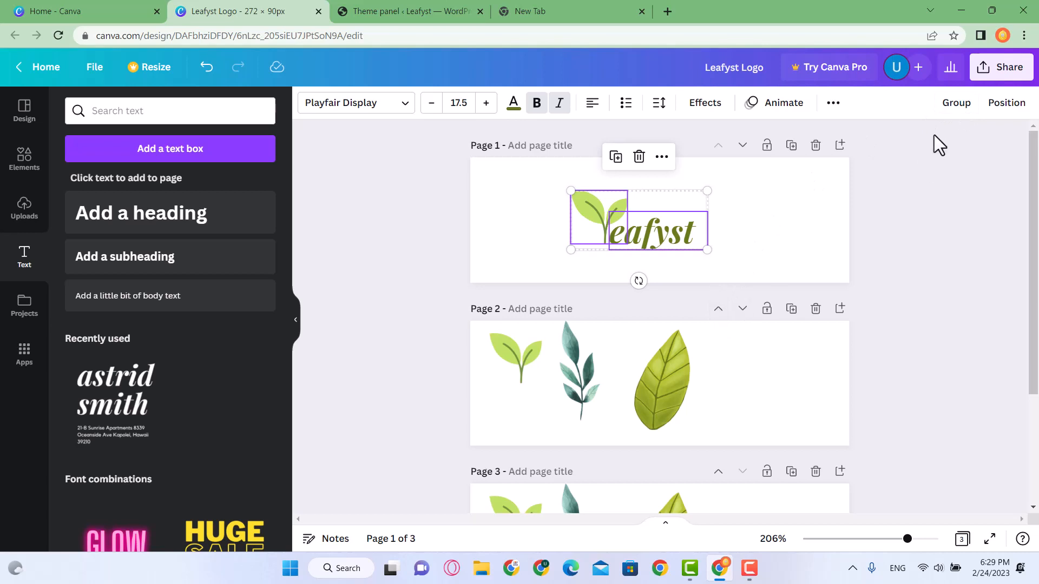
key(ctrl+g)
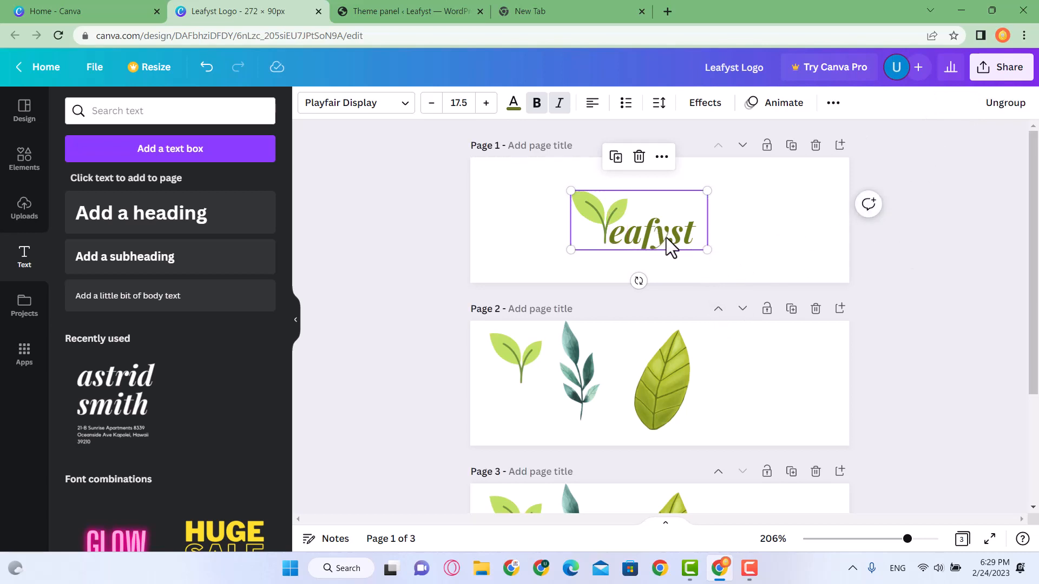
Move the grouped logo to the upper-left corner of page 1 and enlarge it proportionally to a text size of about 29.6
drag(667, 241, 582, 222)
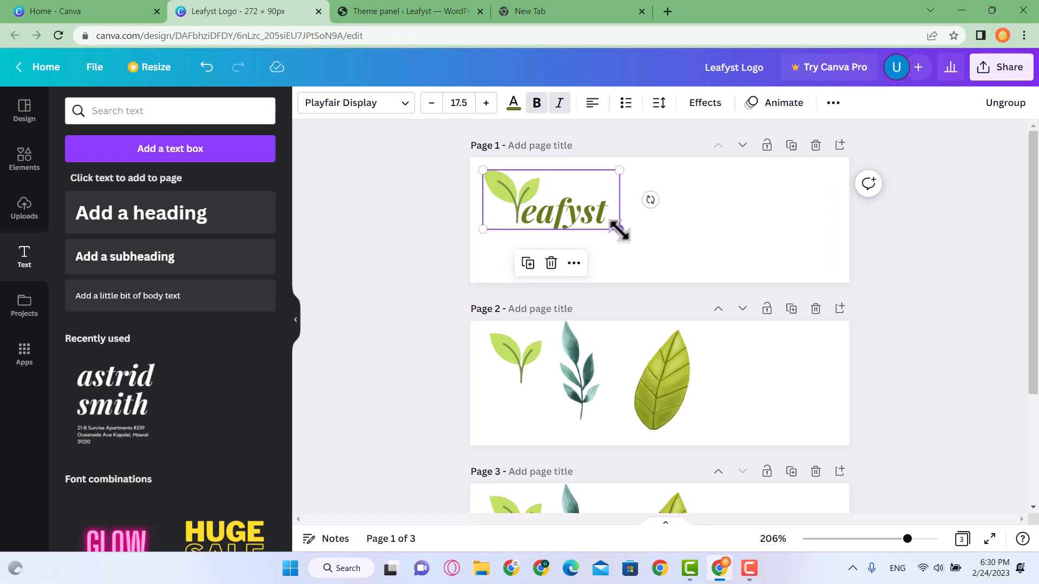
drag(620, 231, 713, 283)
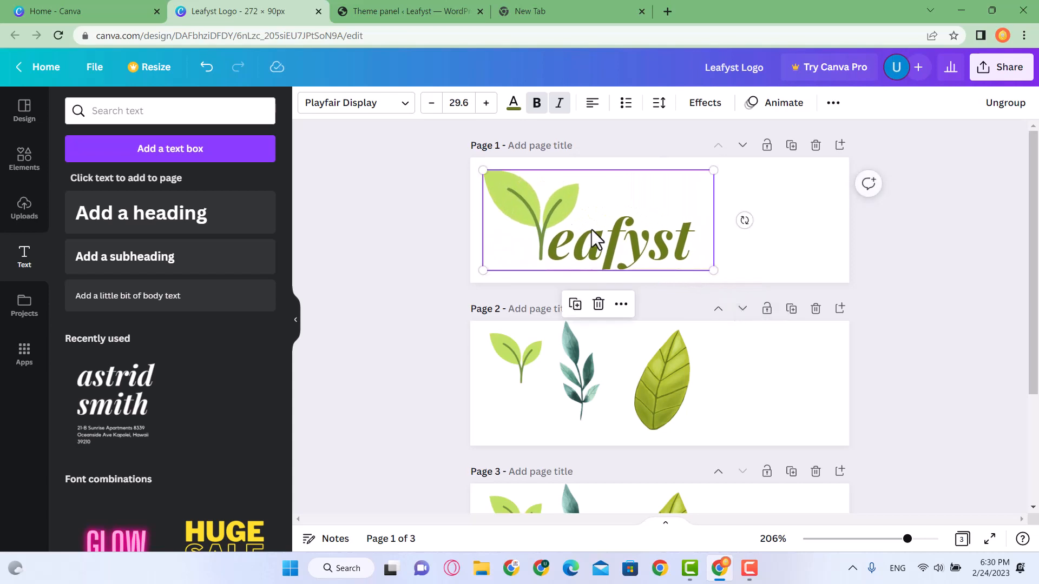
Move the grouped logo to the exact center of page 1, vertically and horizontally
click(910, 245)
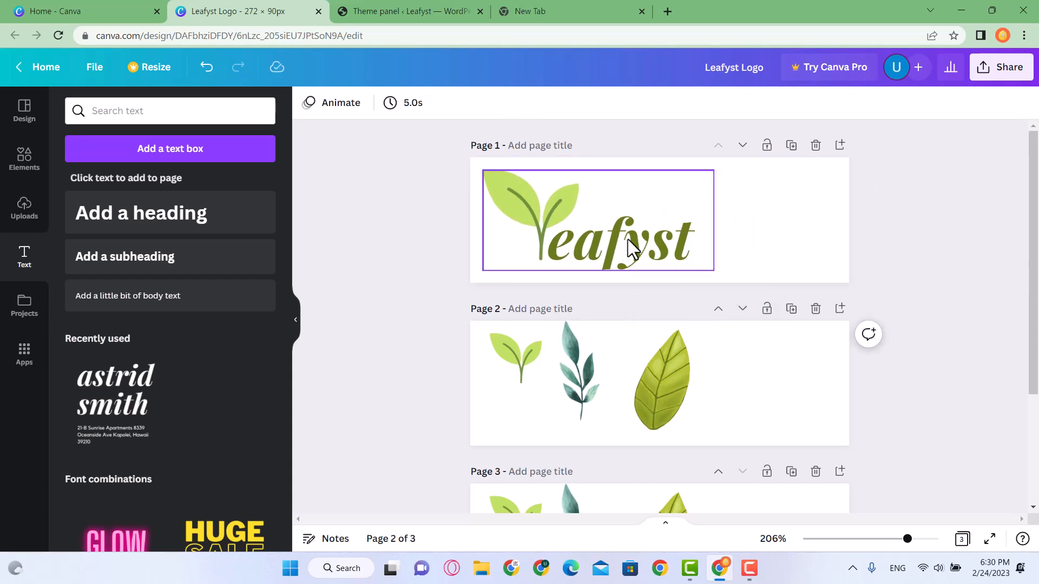
drag(628, 240, 686, 225)
drag(908, 540, 922, 540)
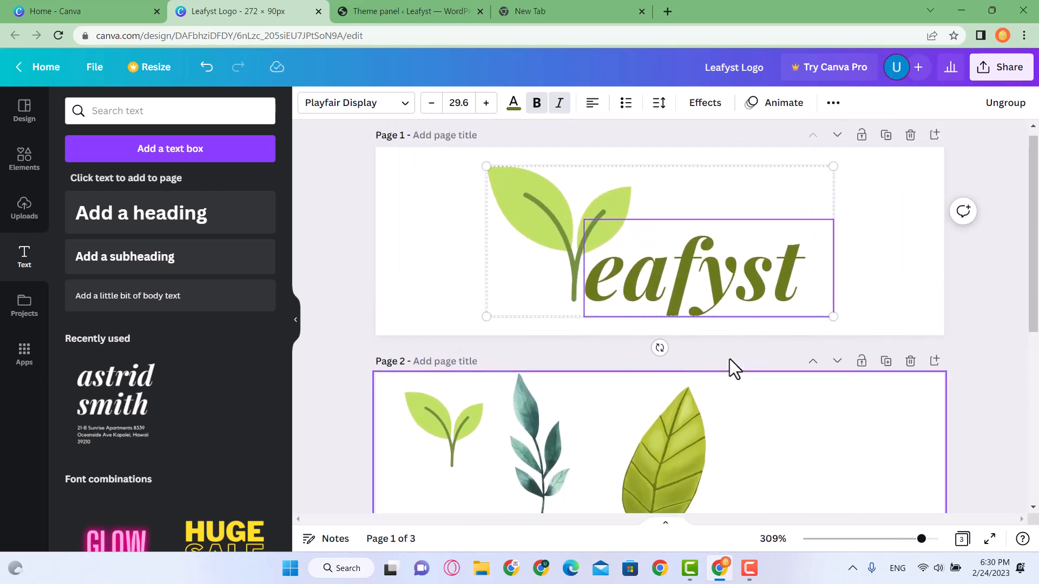
drag(719, 294, 729, 293)
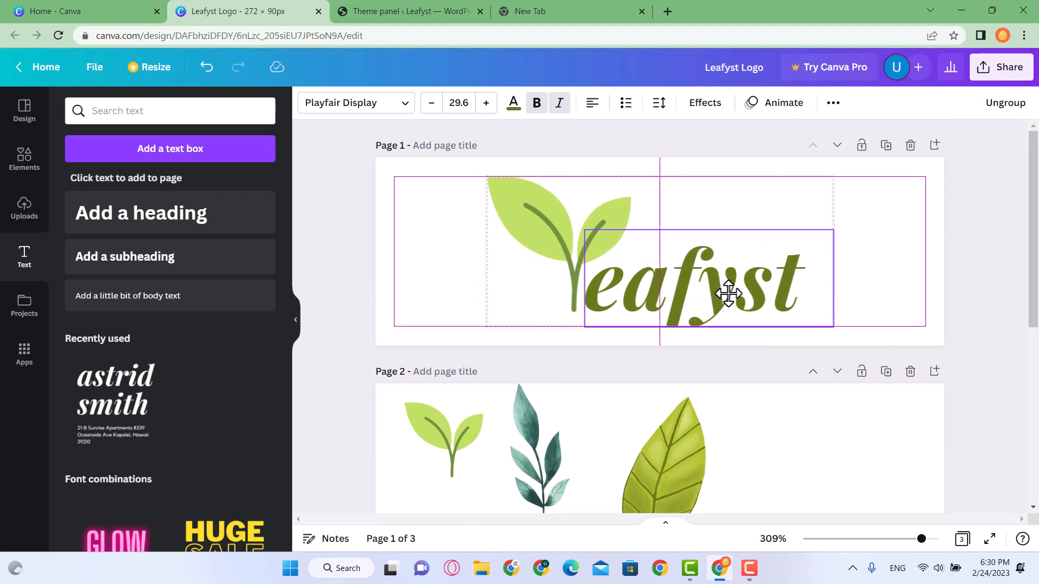
drag(728, 294, 729, 294)
click(888, 268)
click(807, 271)
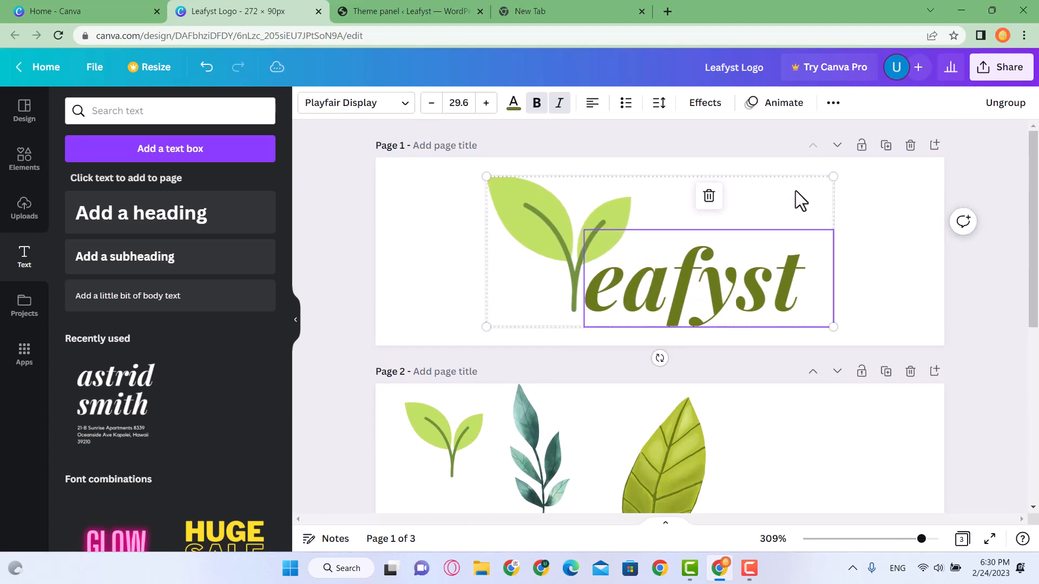
Try aligning the grouped logo to page 1's top, left, bottom and right edges, and return it to center and middle
click(832, 106)
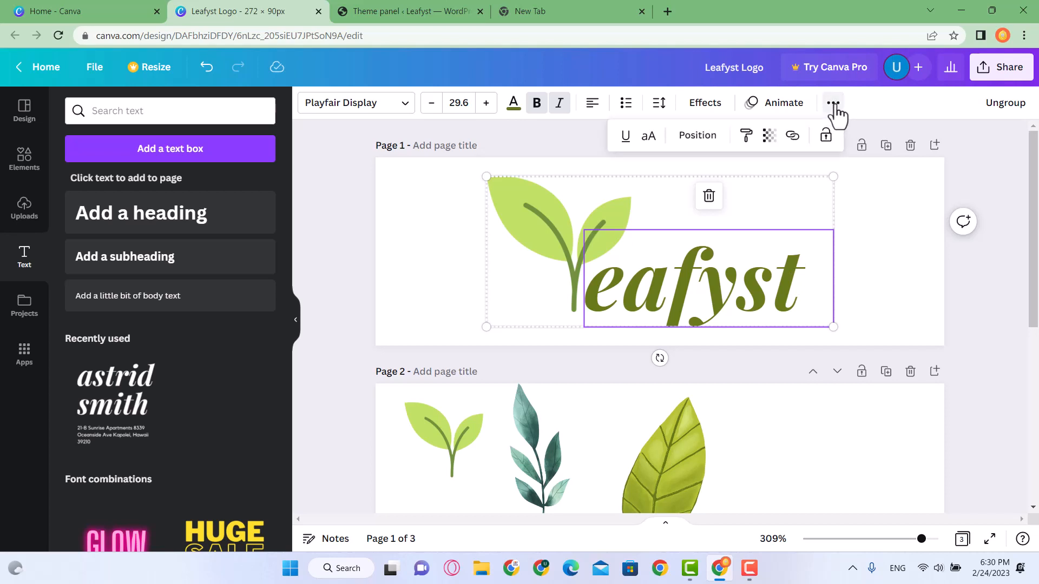
click(698, 135)
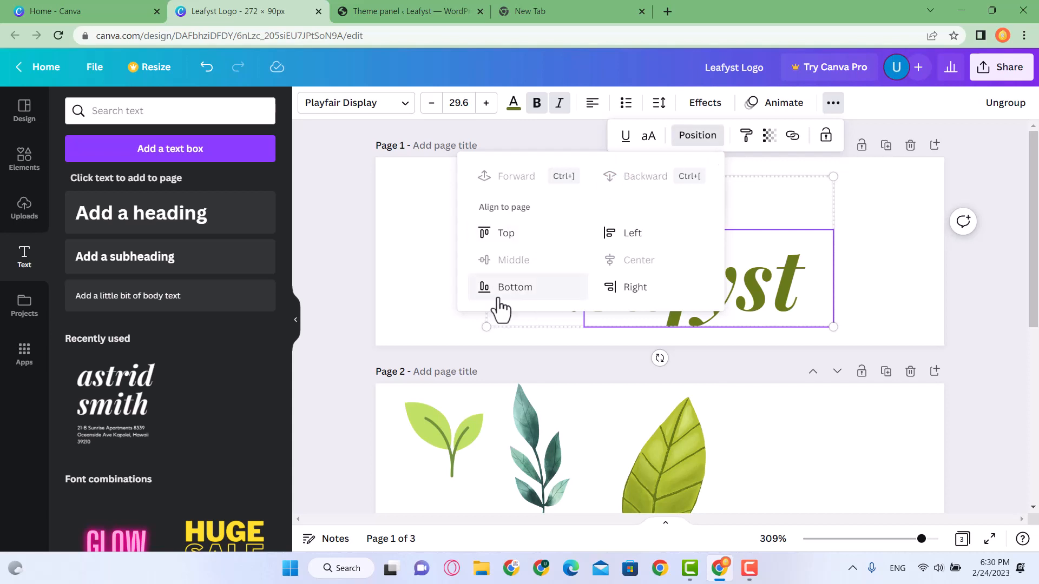
click(522, 236)
click(630, 237)
click(514, 286)
click(634, 287)
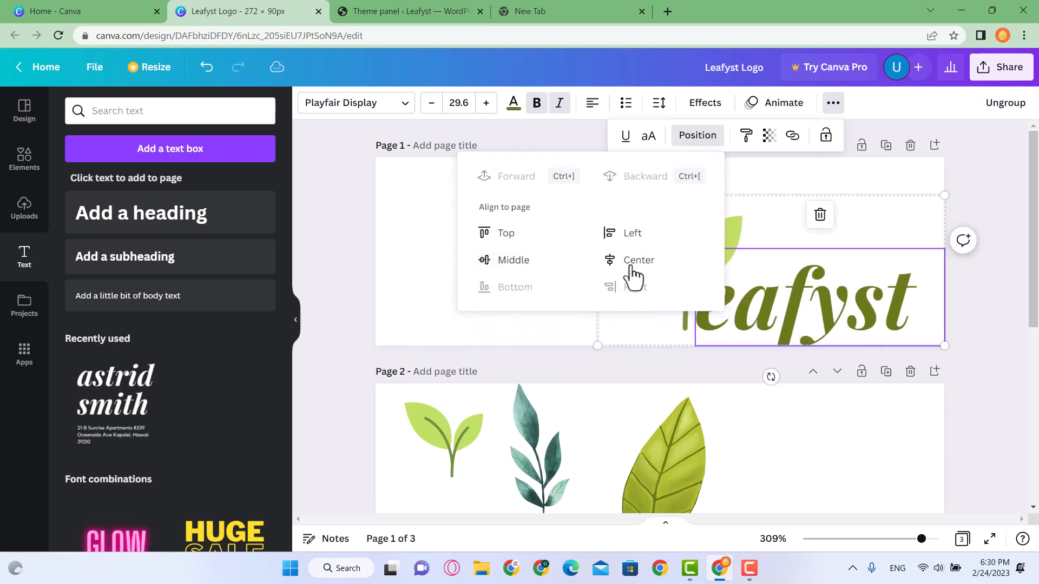
click(630, 260)
click(513, 260)
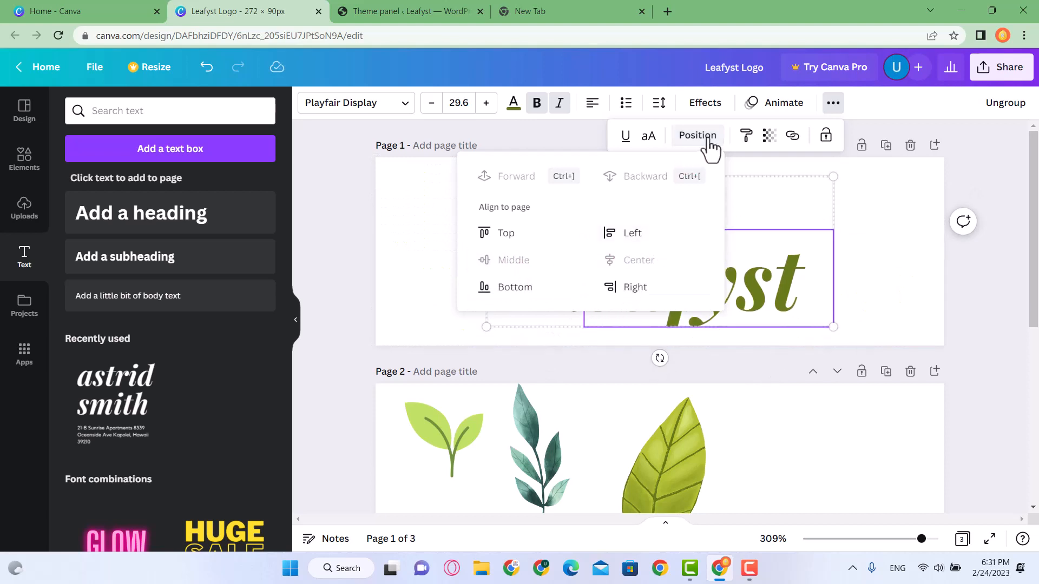
Align the grouped logo to page 1's top-left corner, and recenter it with the Middle and Center alignments
click(498, 235)
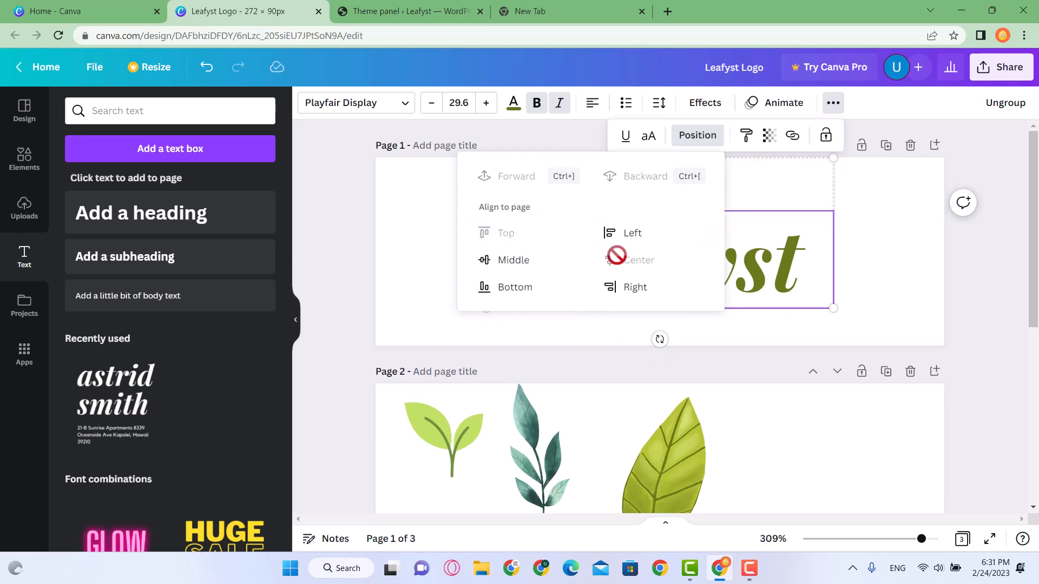
click(632, 234)
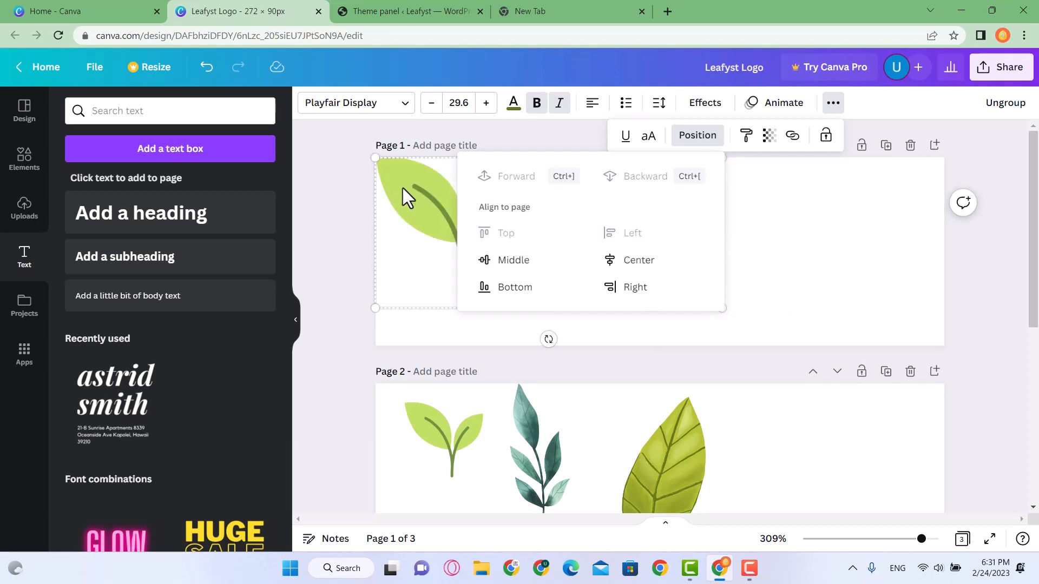
click(520, 263)
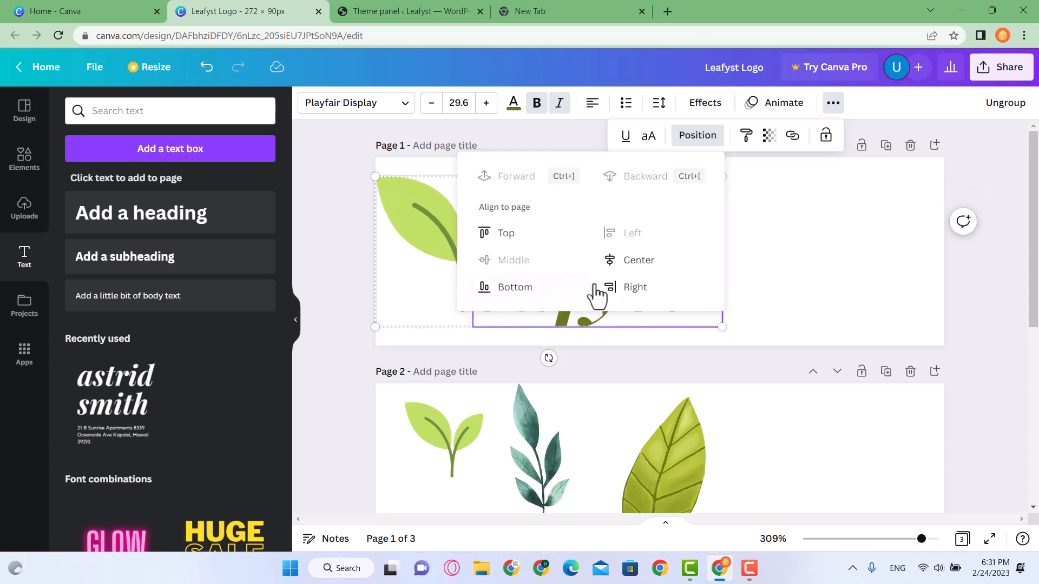
click(641, 262)
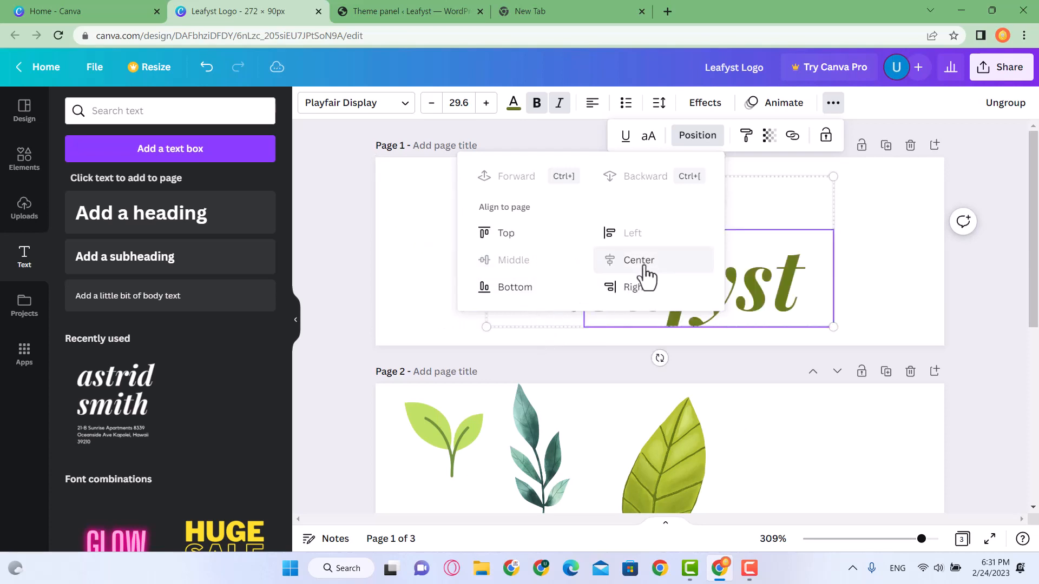
click(861, 247)
click(862, 247)
click(753, 295)
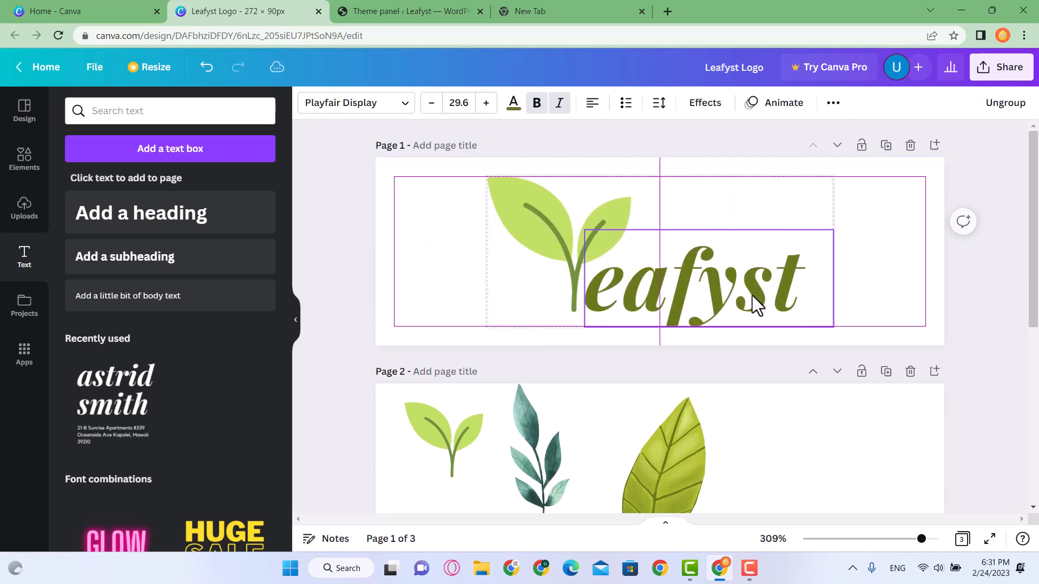
click(878, 288)
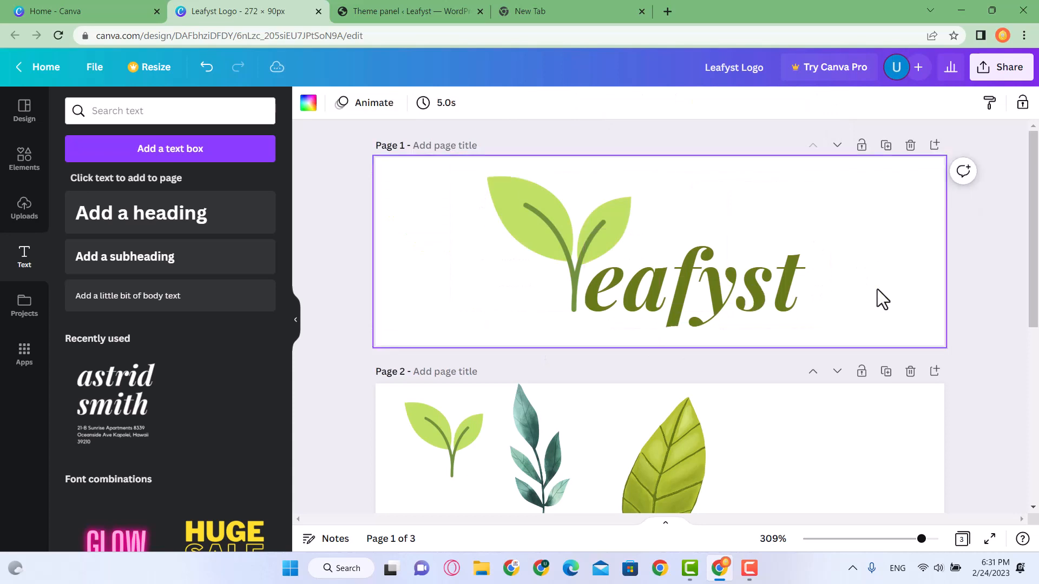
click(998, 291)
Delete page 3, the duplicate page of leaf graphics
scroll(652, 317, down, 4)
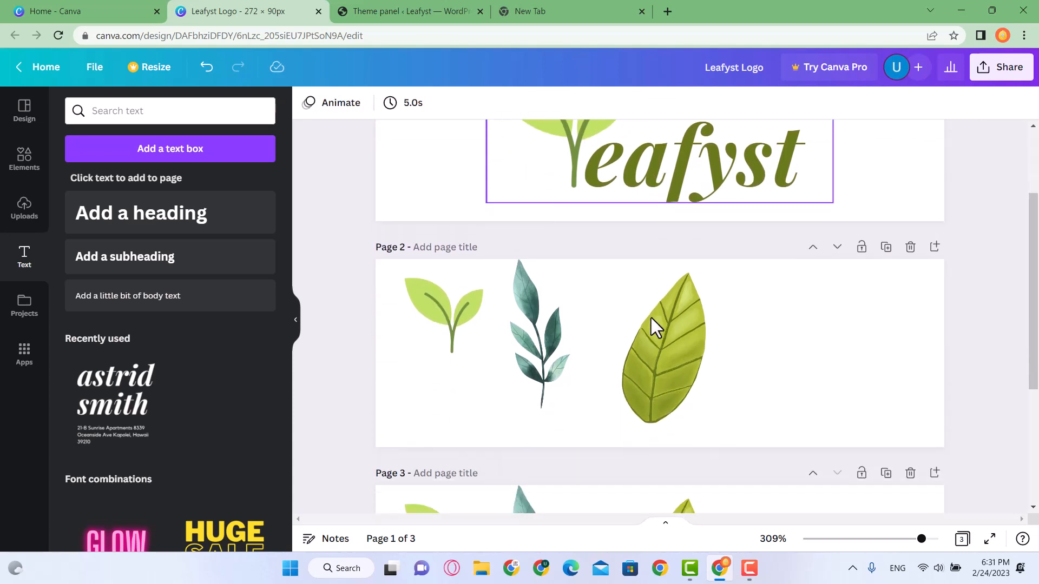
scroll(650, 357, up, 3)
click(560, 413)
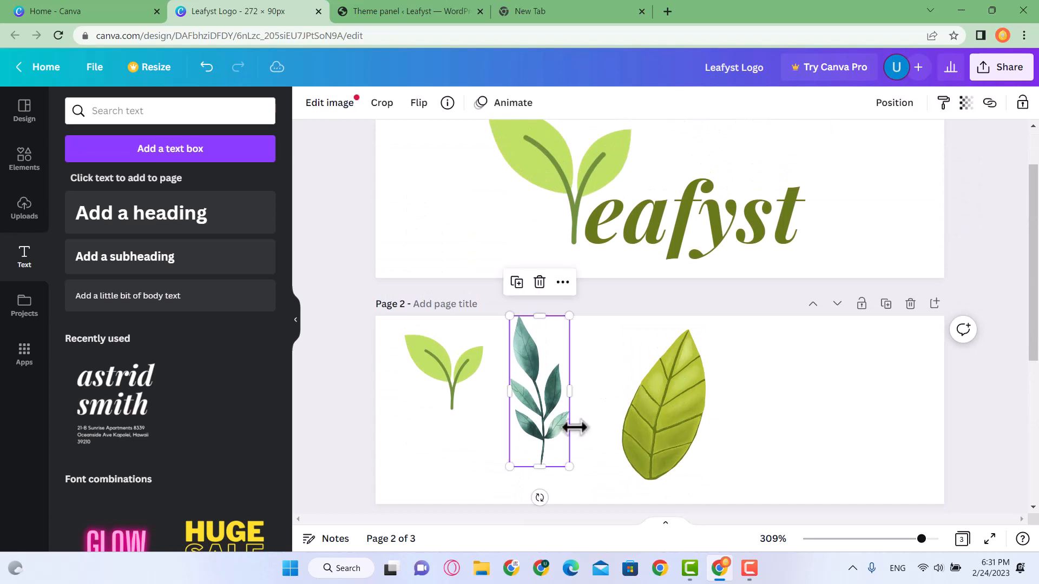
scroll(575, 412, down, 4)
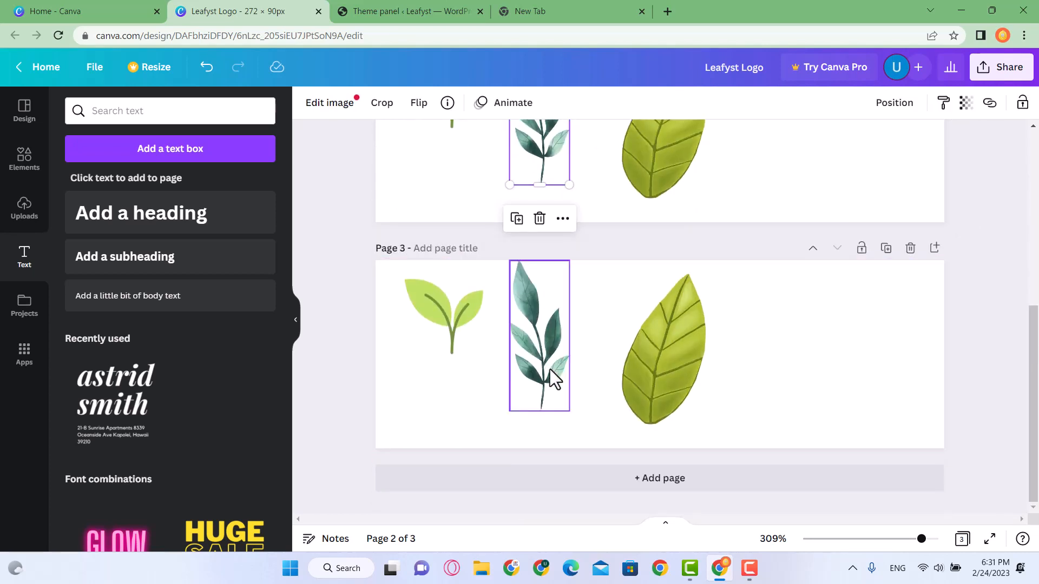
click(532, 345)
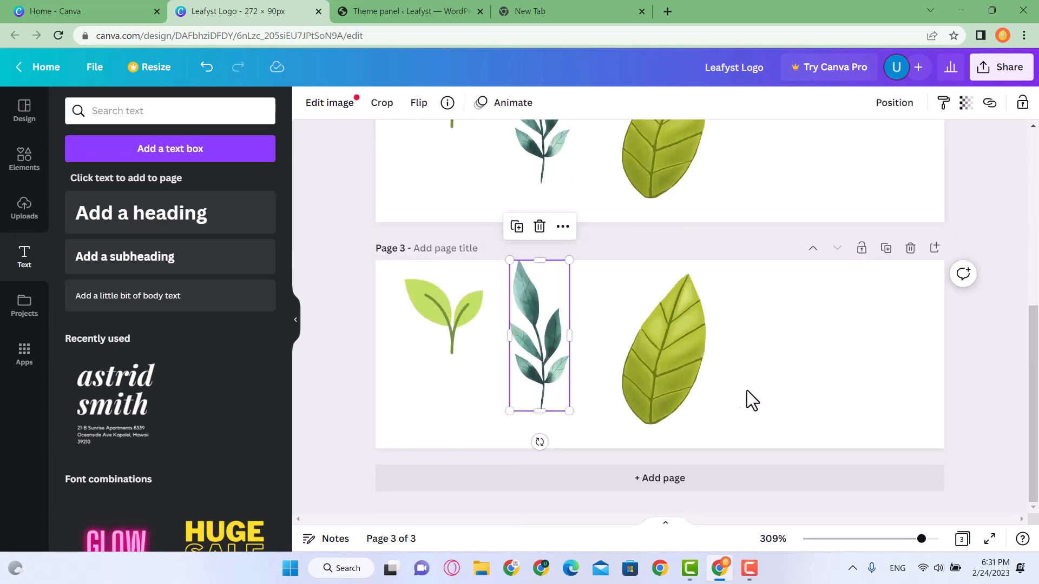
click(906, 249)
Delete the light green sprout and the teal leafy branch from page 2, keeping only the veined leaf
scroll(476, 398, up, 1)
click(464, 395)
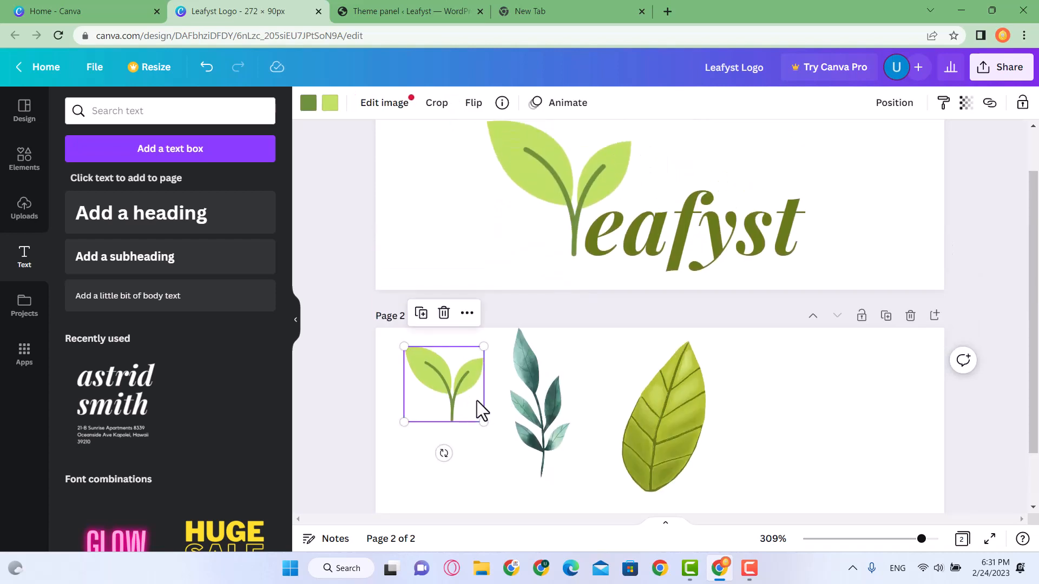
key(Delete)
click(538, 425)
key(Delete)
Move the veined leaf left on page 2, scale it down slightly and nudge it into place
drag(653, 445, 542, 446)
scroll(542, 428, down, 2)
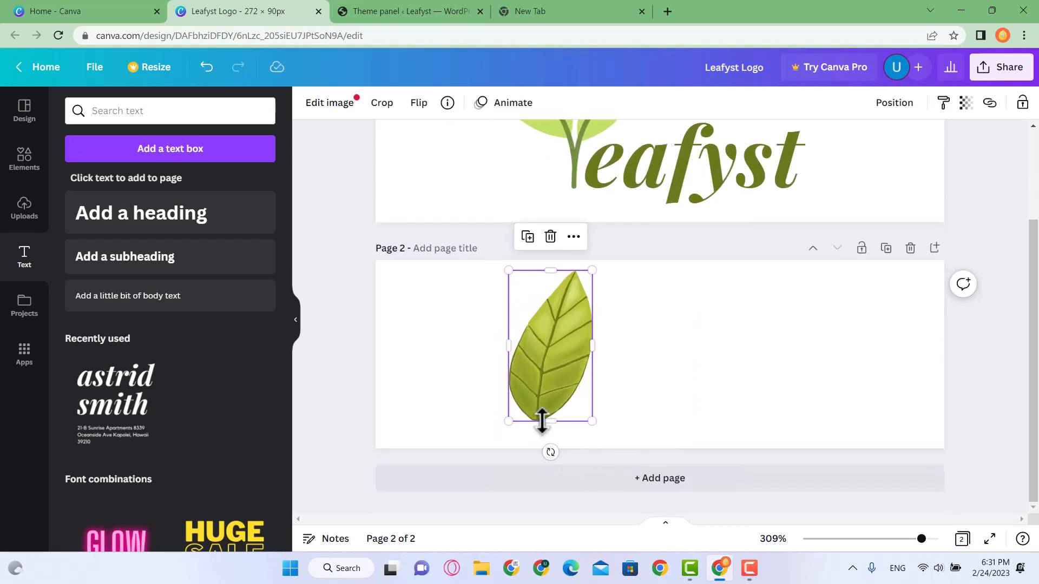
click(330, 420)
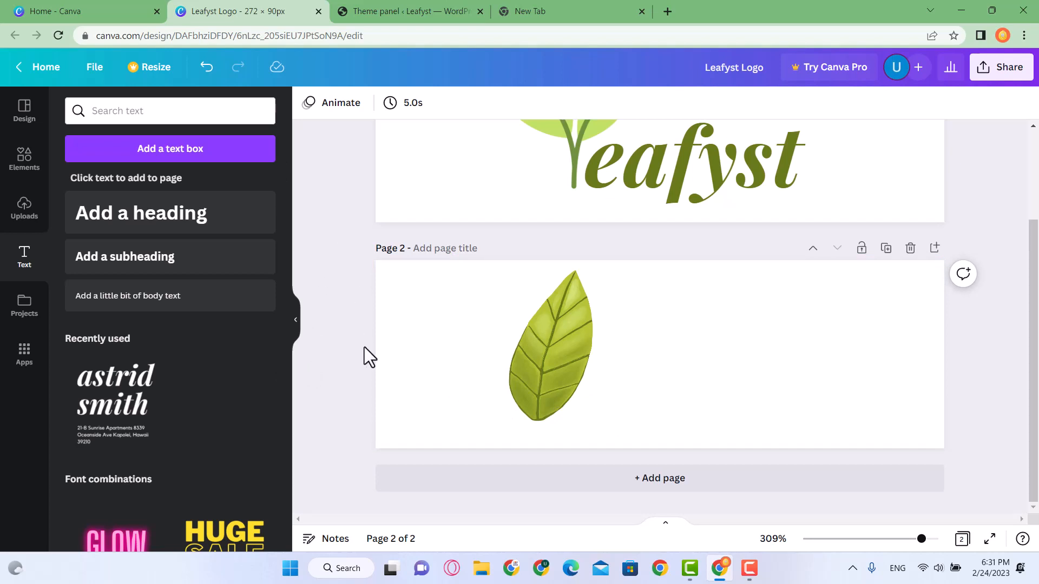
scroll(572, 456, up, 2)
scroll(573, 438, down, 2)
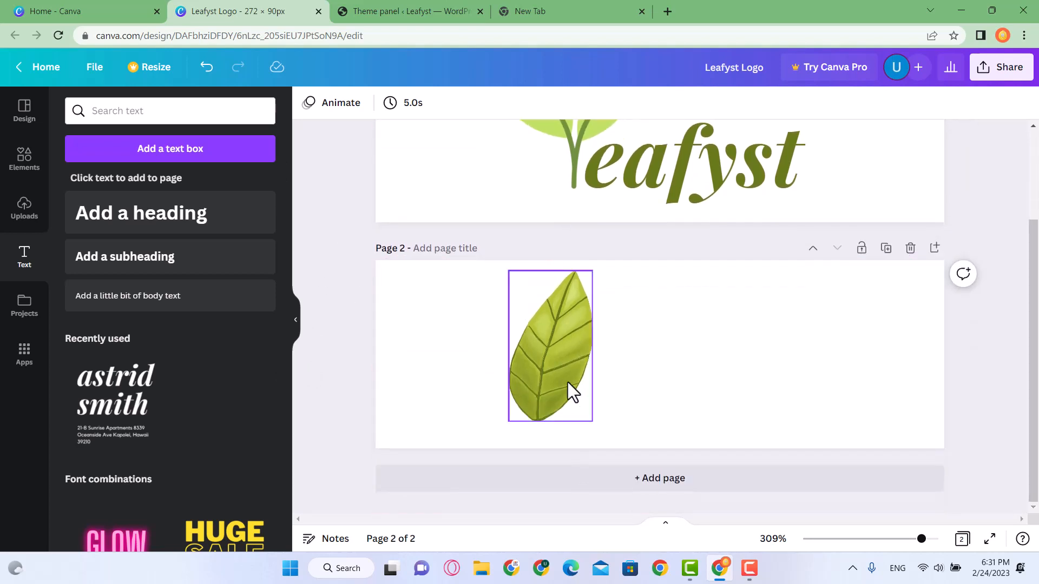
scroll(258, 405, down, 5)
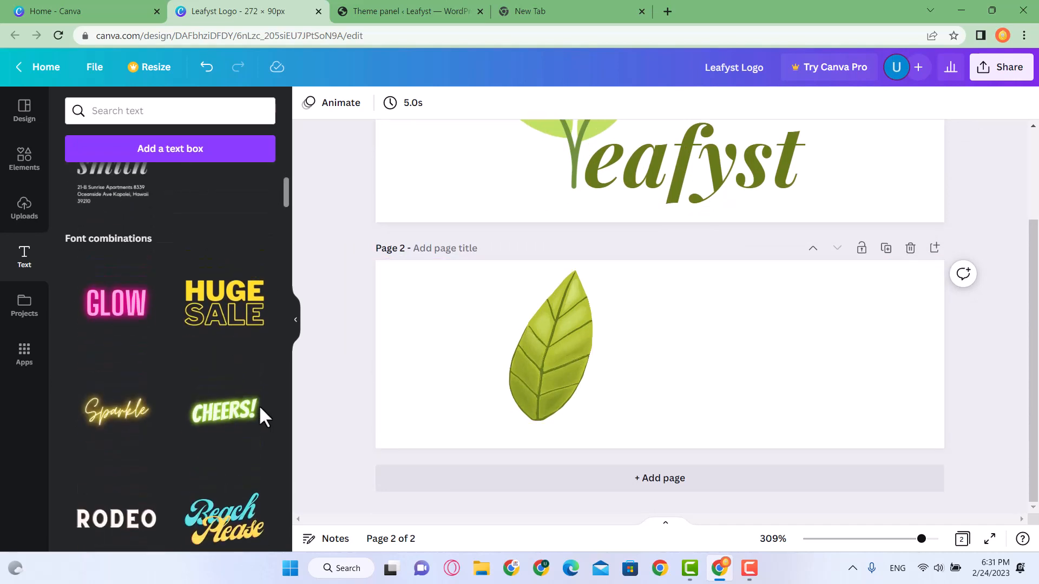
scroll(258, 404, up, 5)
drag(559, 389, 581, 403)
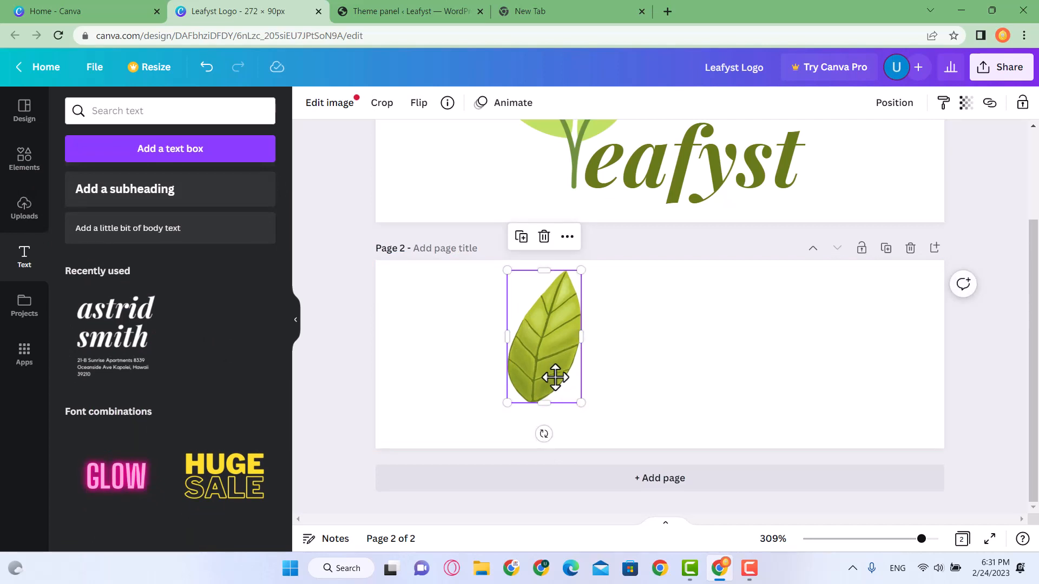
drag(552, 367, 555, 368)
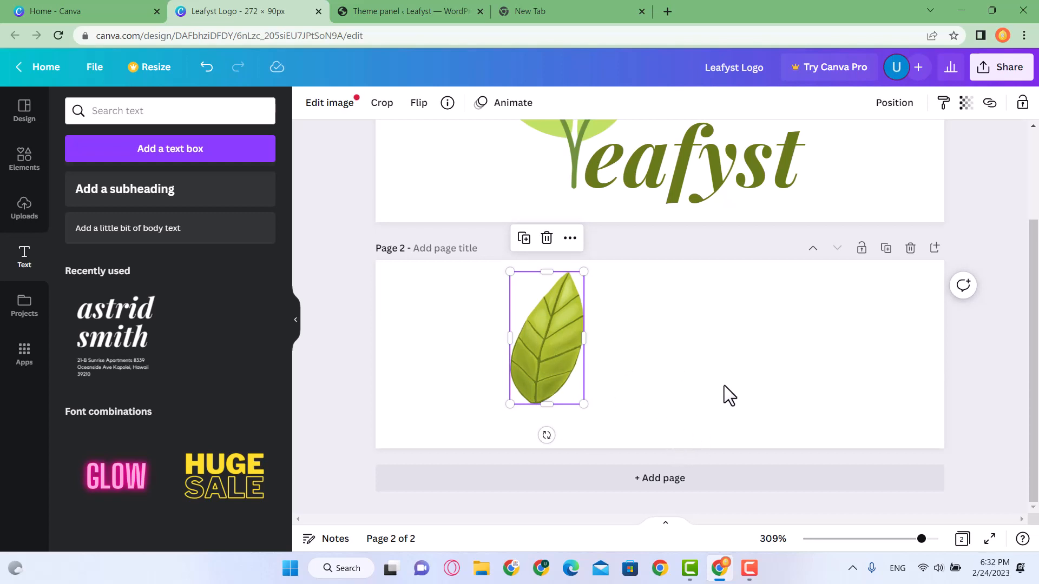
Browse the element library's lines and shapes, recently used items and graphics for something to accompany the leaf
click(22, 160)
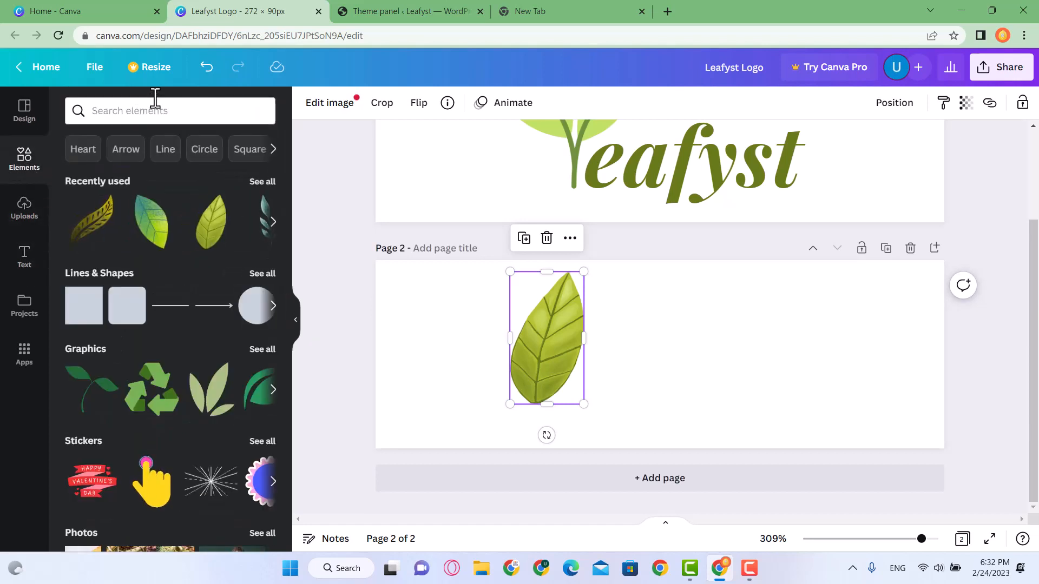
click(269, 280)
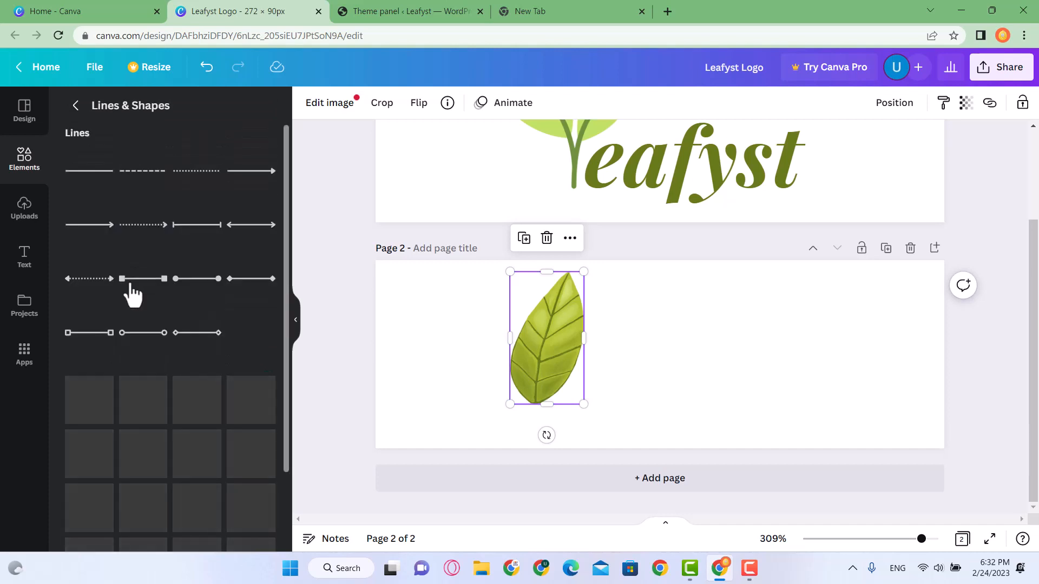
scroll(154, 341, down, 2)
scroll(157, 344, down, 8)
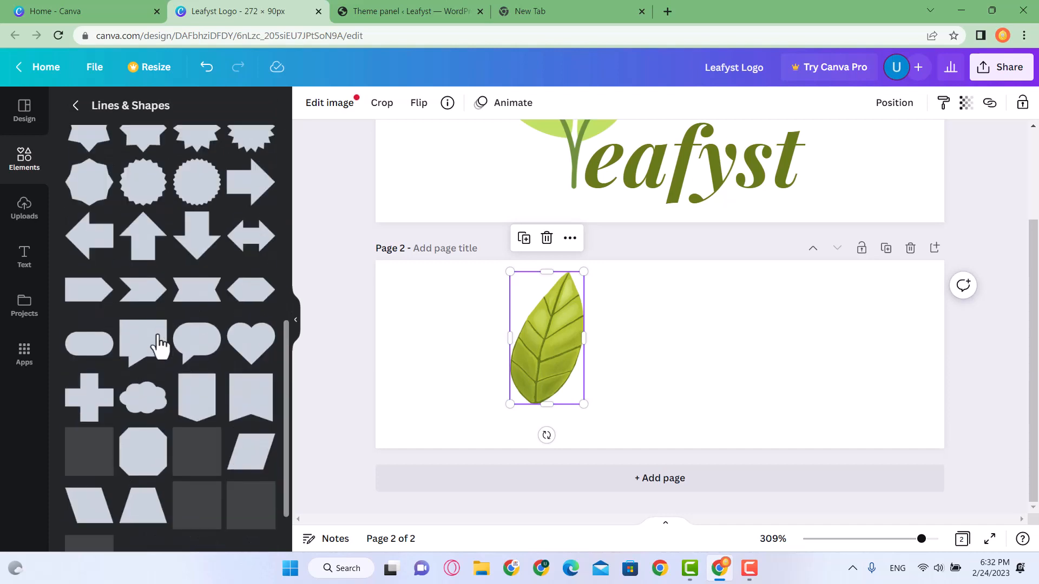
scroll(162, 342, up, 10)
scroll(167, 338, up, 3)
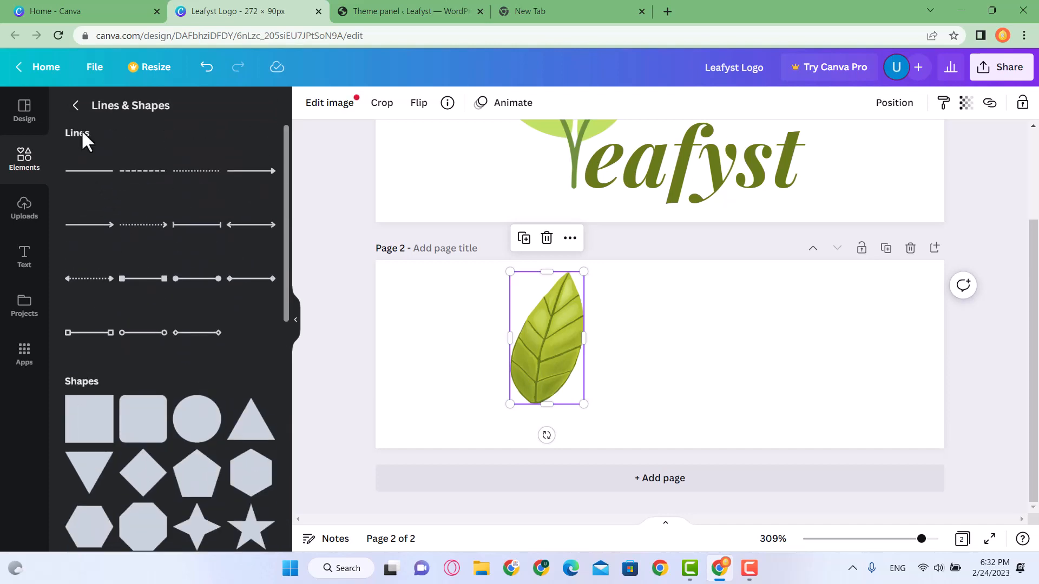
click(76, 105)
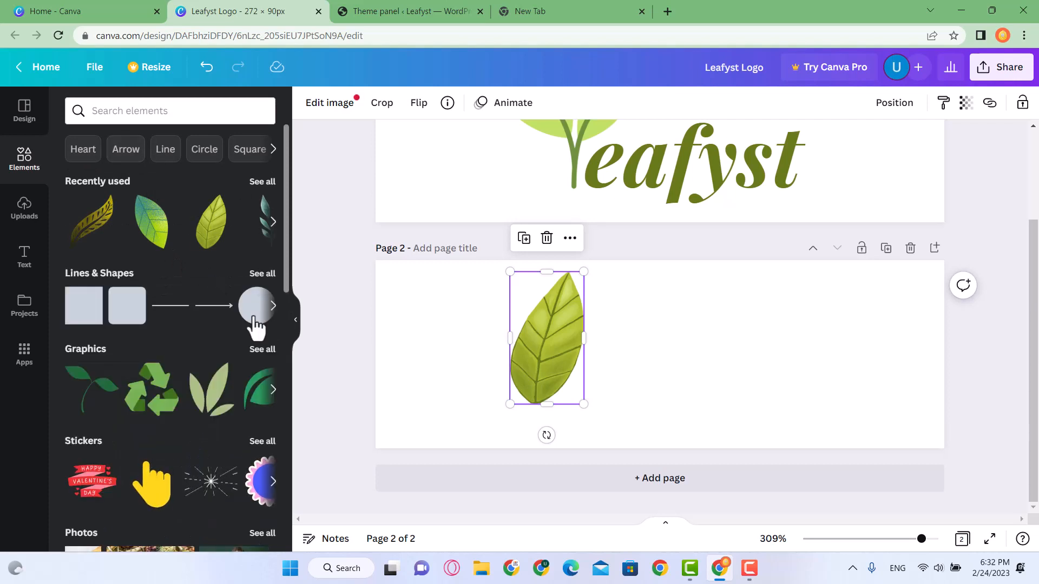
click(274, 306)
click(273, 306)
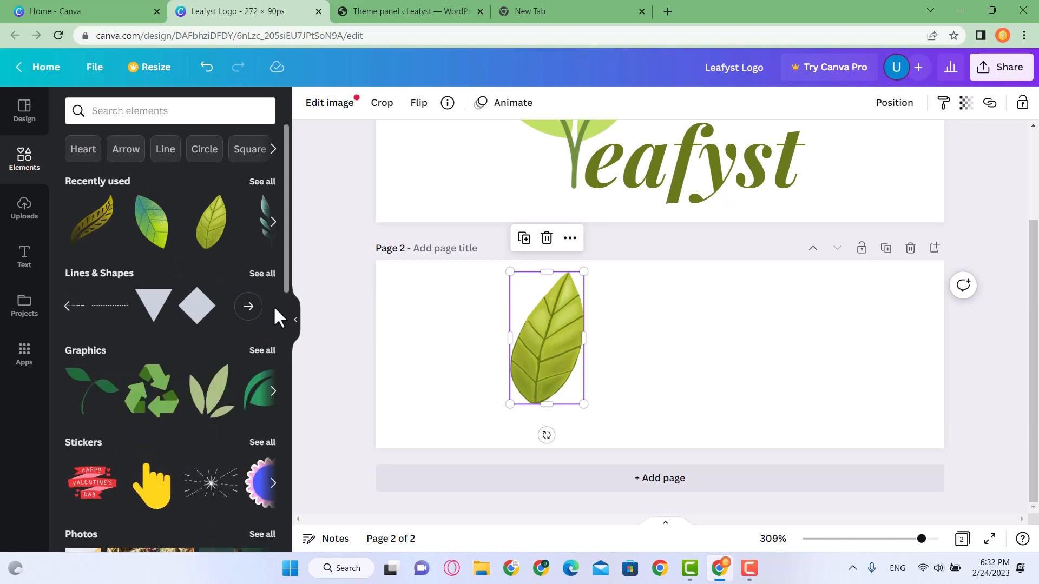
click(273, 230)
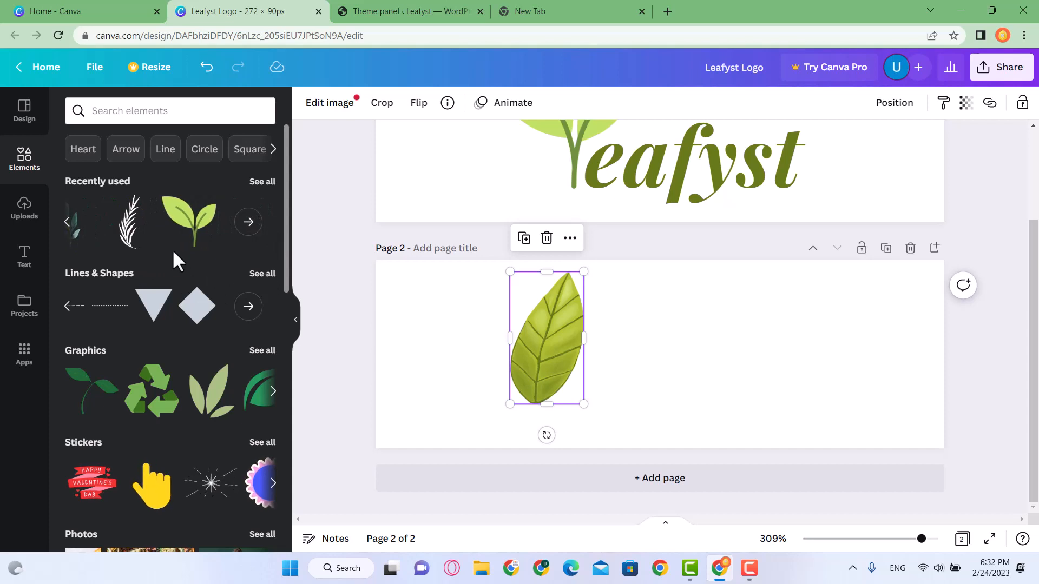
scroll(198, 357, down, 5)
scroll(228, 352, up, 4)
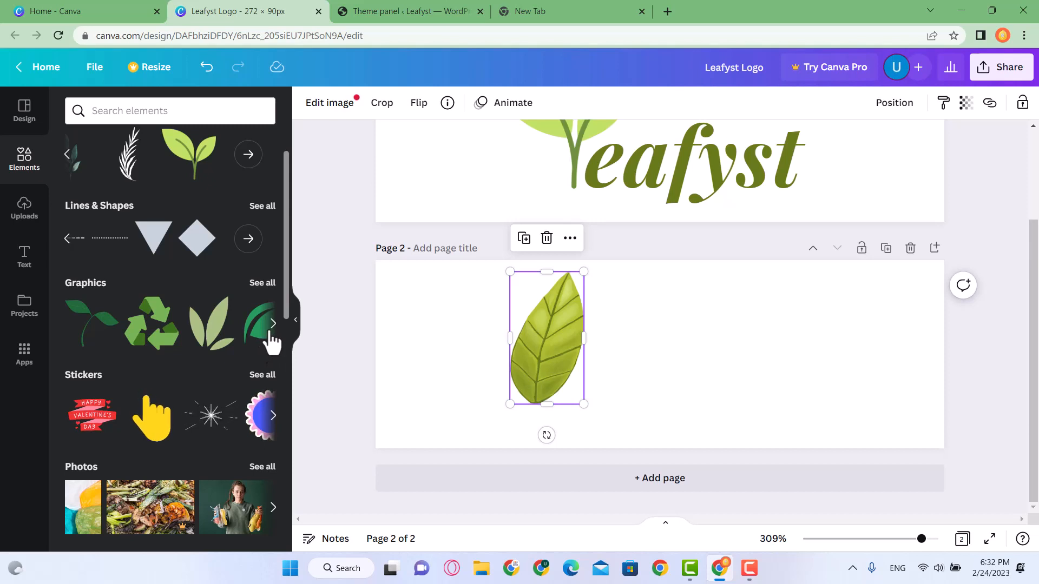
Add the dark green two-leaf sprout graphic to page 2 and shift it slightly right, beside the veined leaf
click(97, 335)
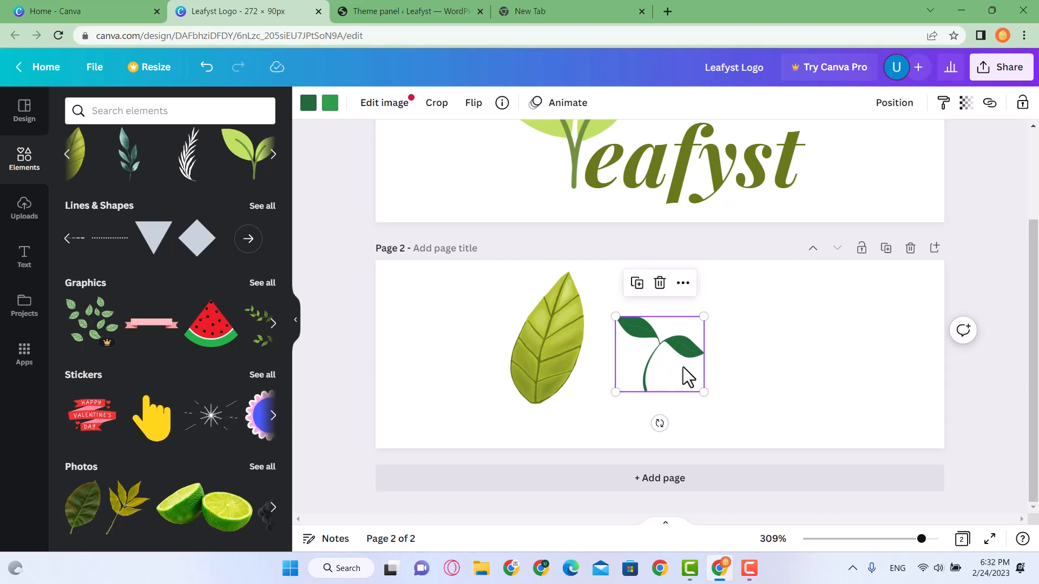
drag(673, 364, 680, 364)
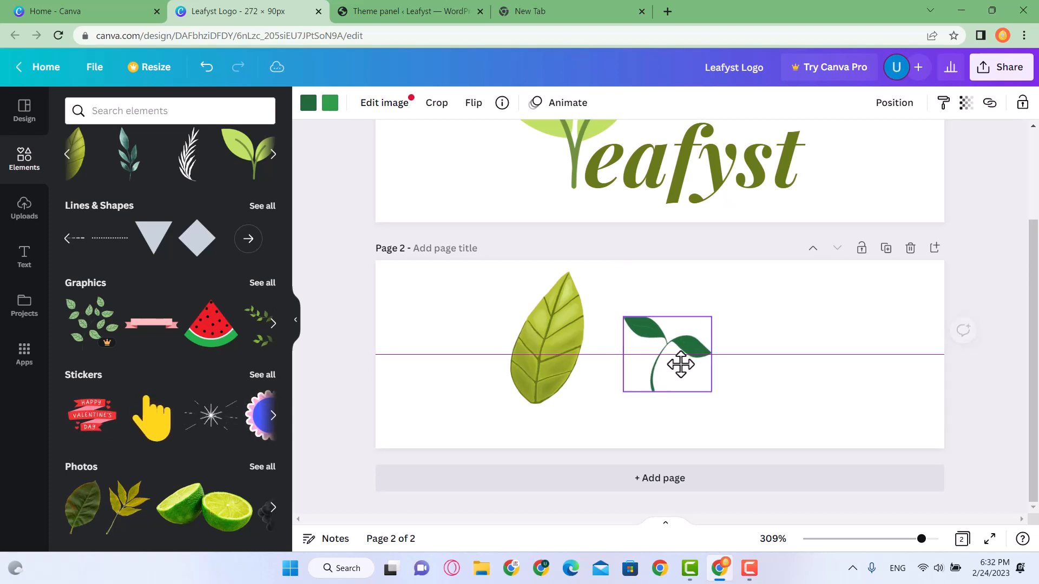
Crop the dark green sprout graphic on page 2 down to just its curved stem
click(444, 107)
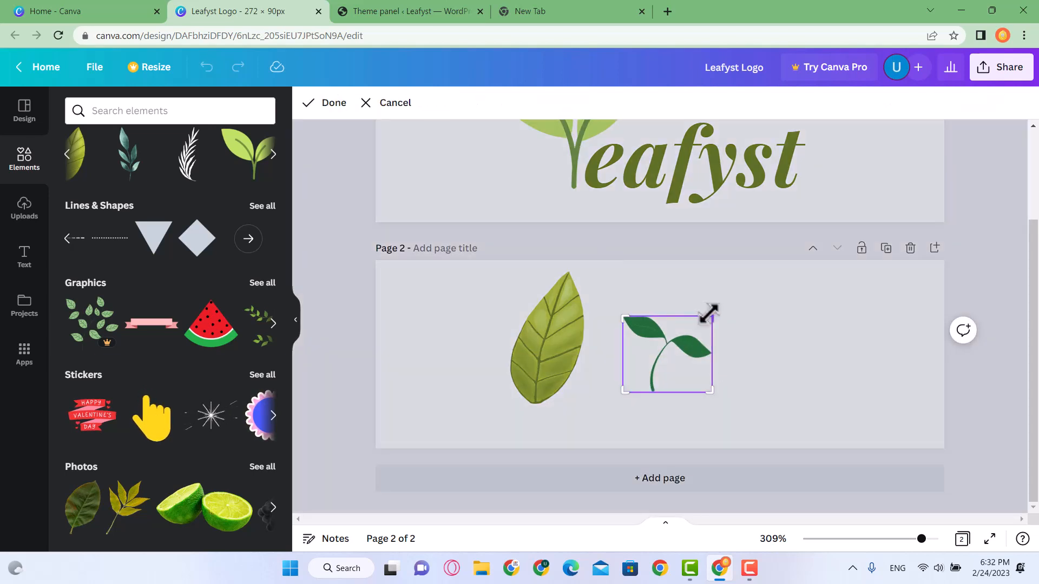
drag(708, 315, 672, 343)
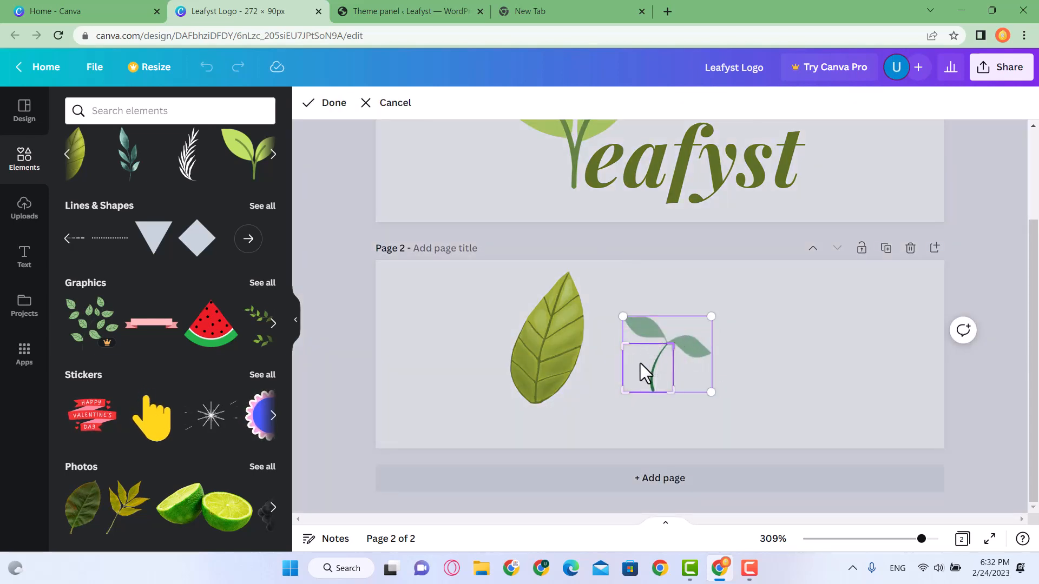
drag(623, 389, 642, 392)
click(327, 104)
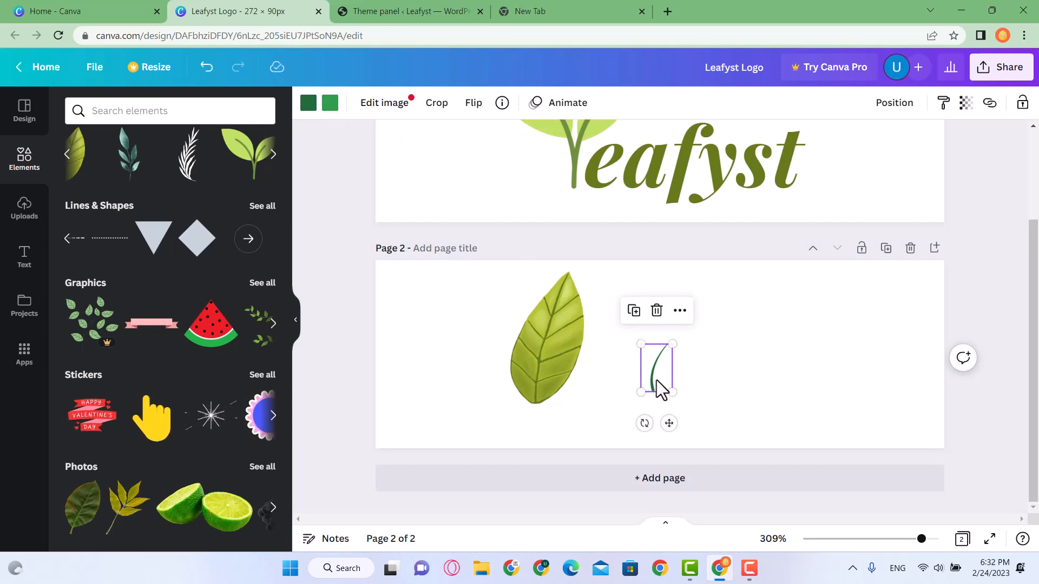
Move the cropped stem to the base of the veined leaf and rotate it to continue the leaf's midrib
drag(657, 380, 539, 417)
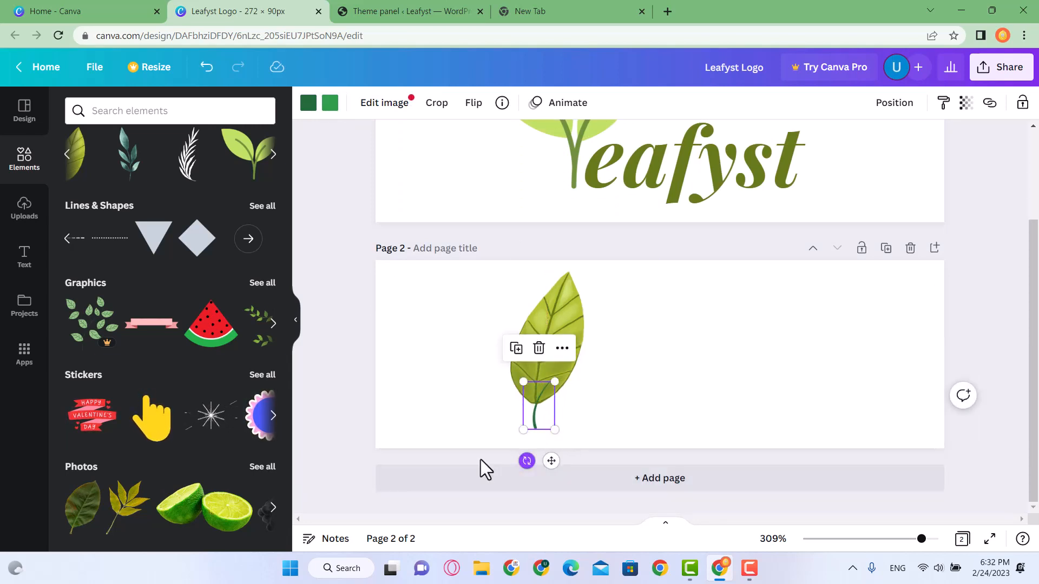
click(369, 447)
click(531, 418)
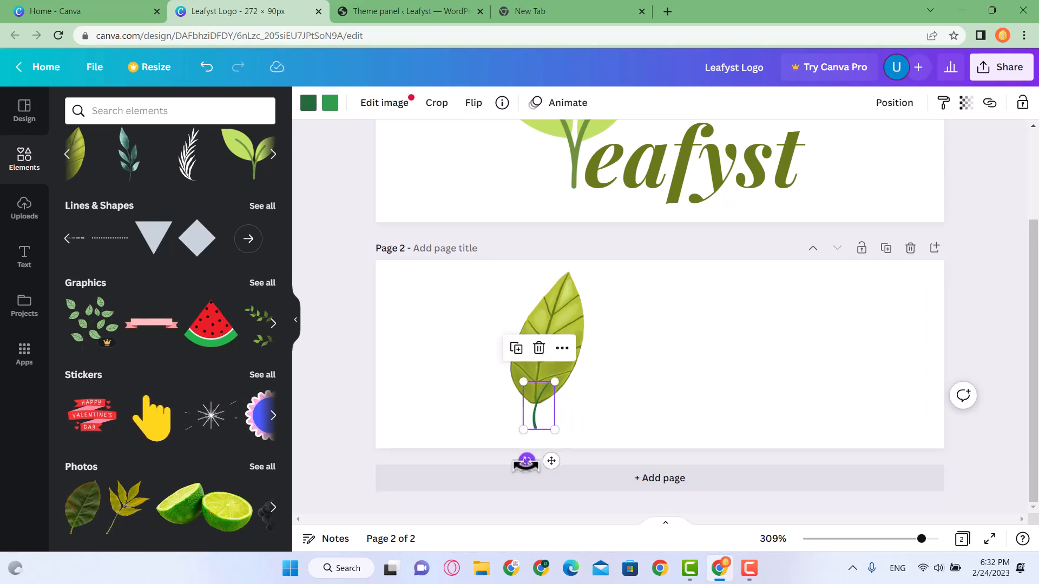
drag(526, 463, 556, 435)
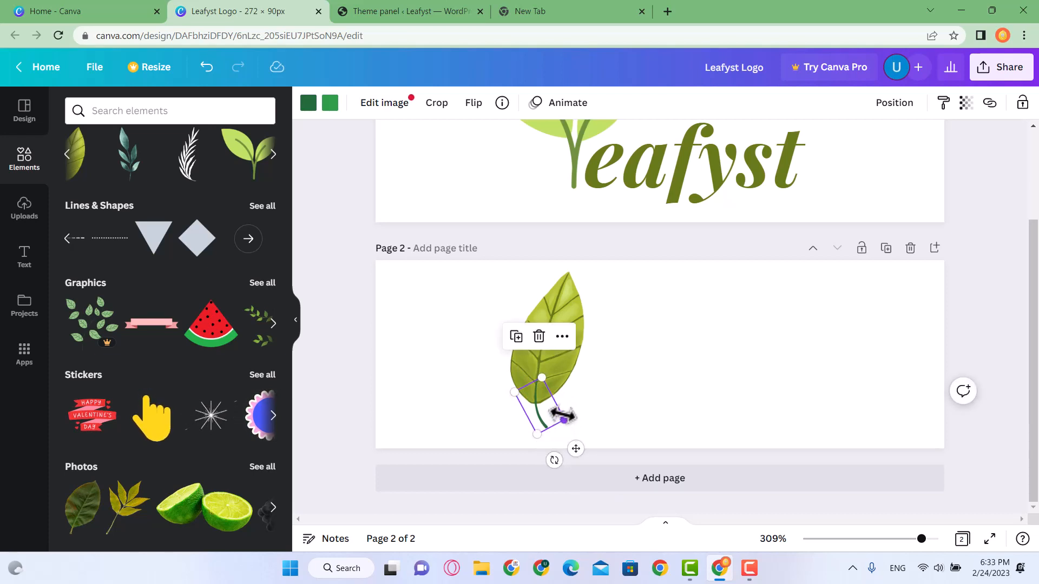
Select the leaf and stem together, scale them down and shift them slightly right on page 2
shift+click(563, 360)
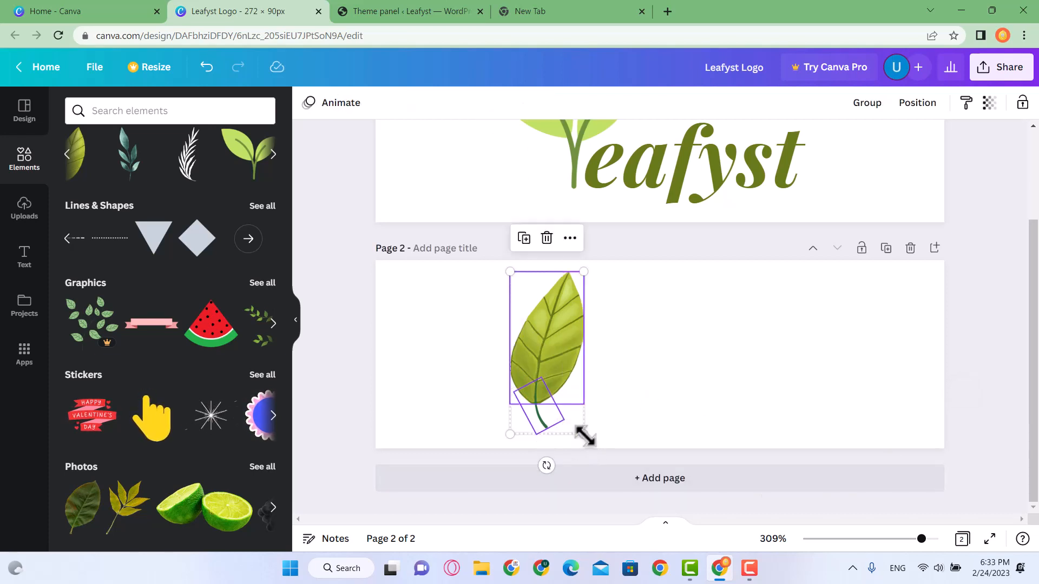
drag(584, 434, 565, 403)
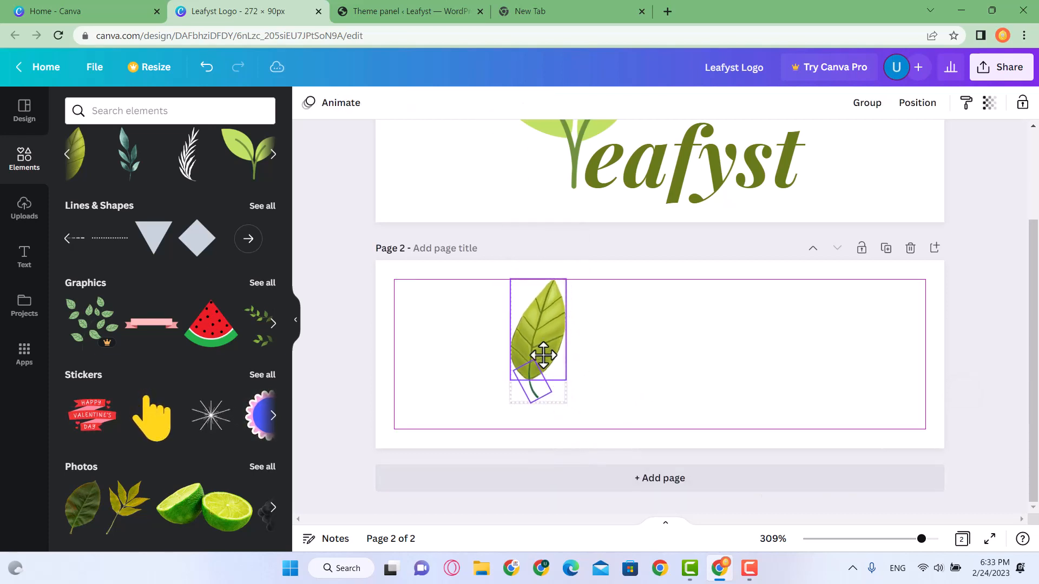
drag(543, 355, 572, 361)
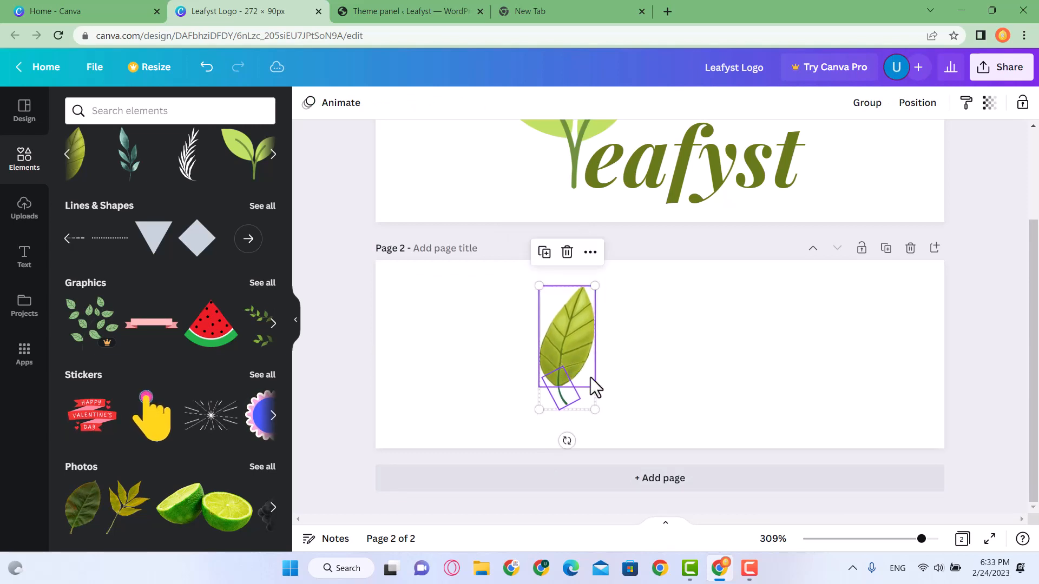
click(680, 424)
Try a different rotation and placement of the stem beneath the leaf, and undo it
click(572, 401)
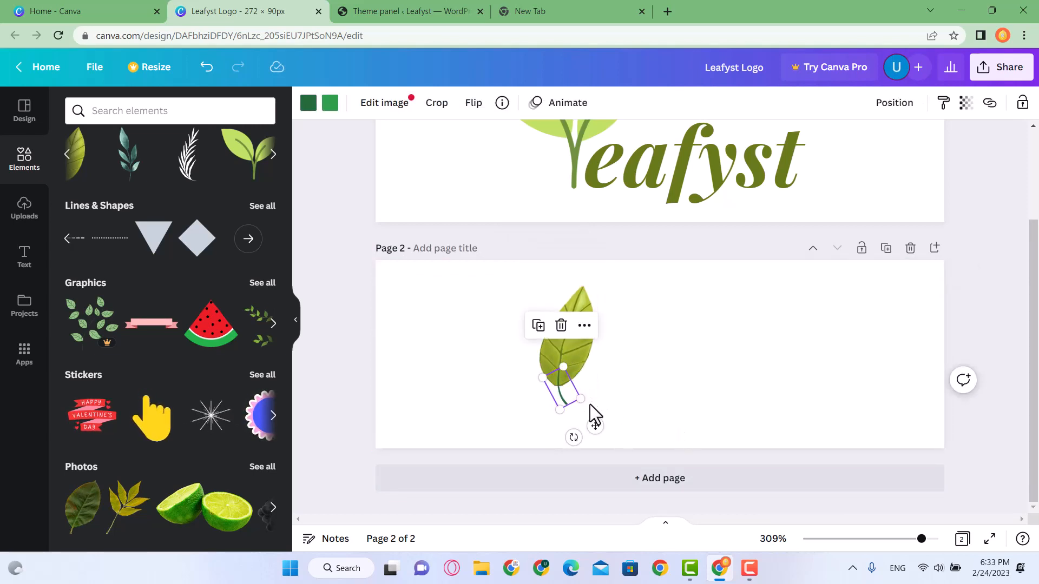
drag(574, 437, 557, 397)
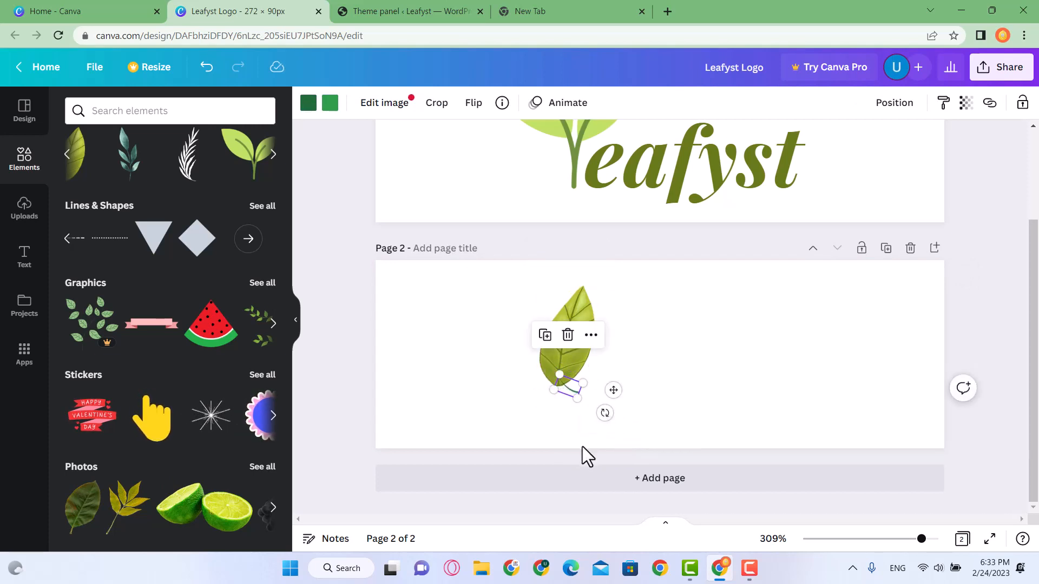
key(ctrl+z)
key(ctrl+z)
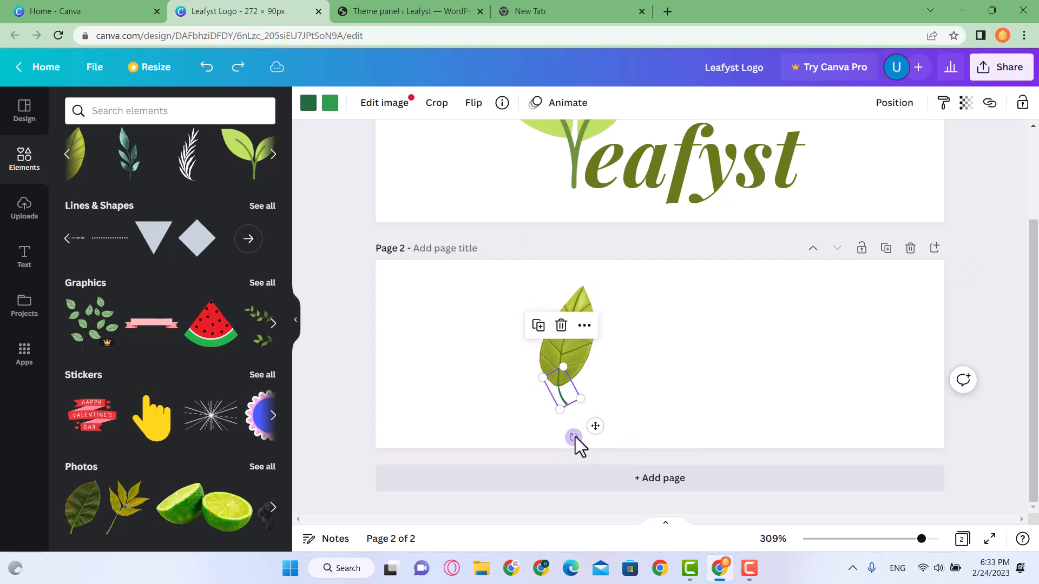
click(988, 462)
Try rotating the stem nearly horizontal and moving it to the page's upper right corner, and undo these changes
click(579, 357)
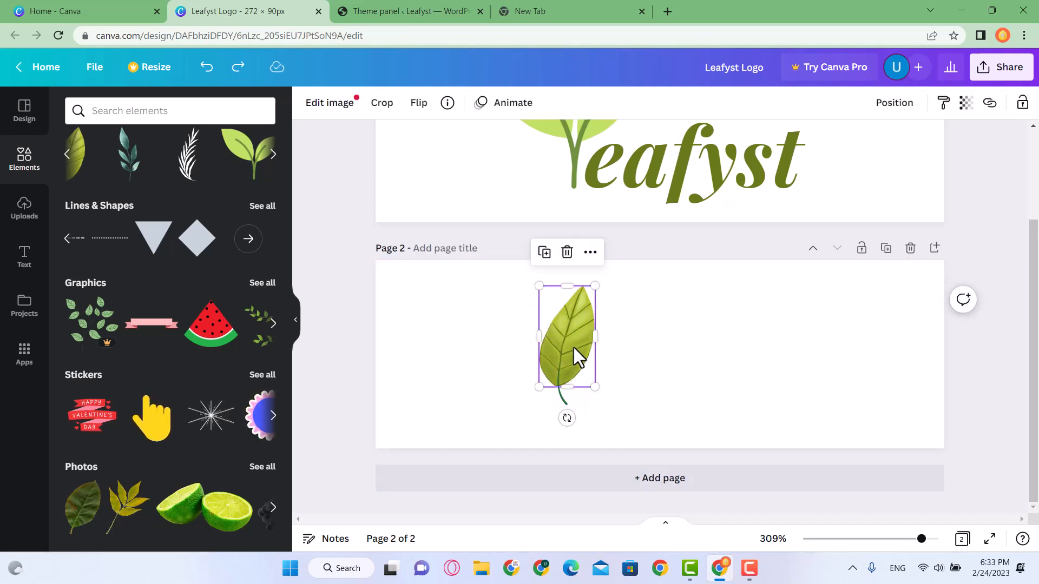
click(562, 404)
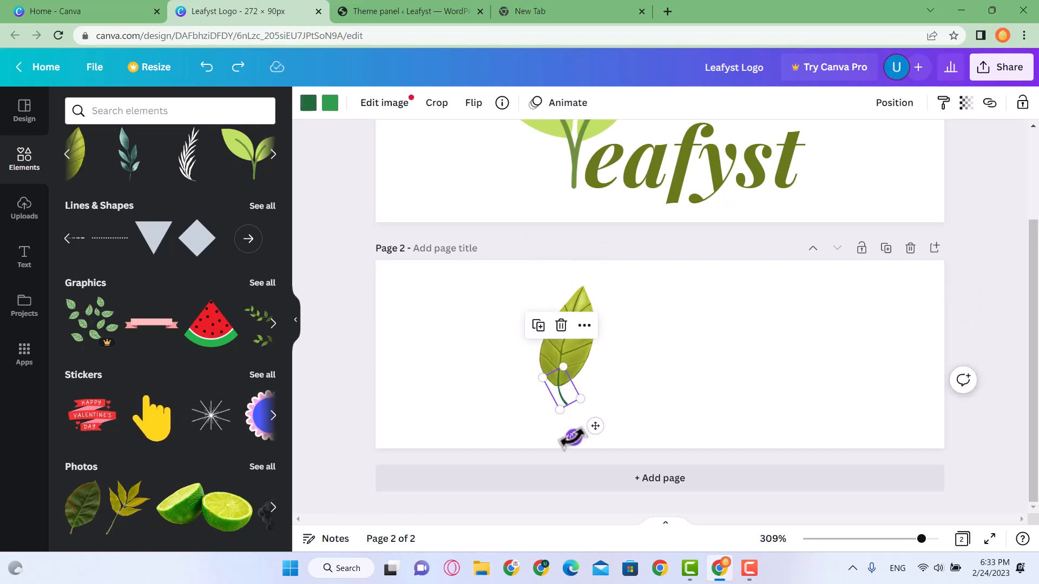
mouse_move(568, 434)
mouse_down()
mouse_move(609, 346)
mouse_move(573, 441)
mouse_move(494, 425)
mouse_move(622, 376)
mouse_move(577, 439)
mouse_up()
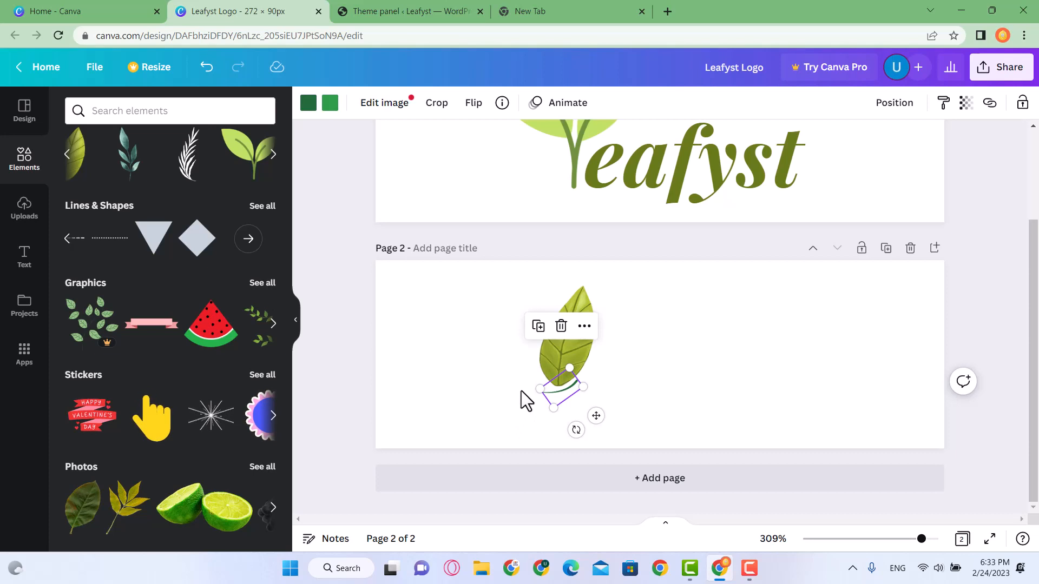
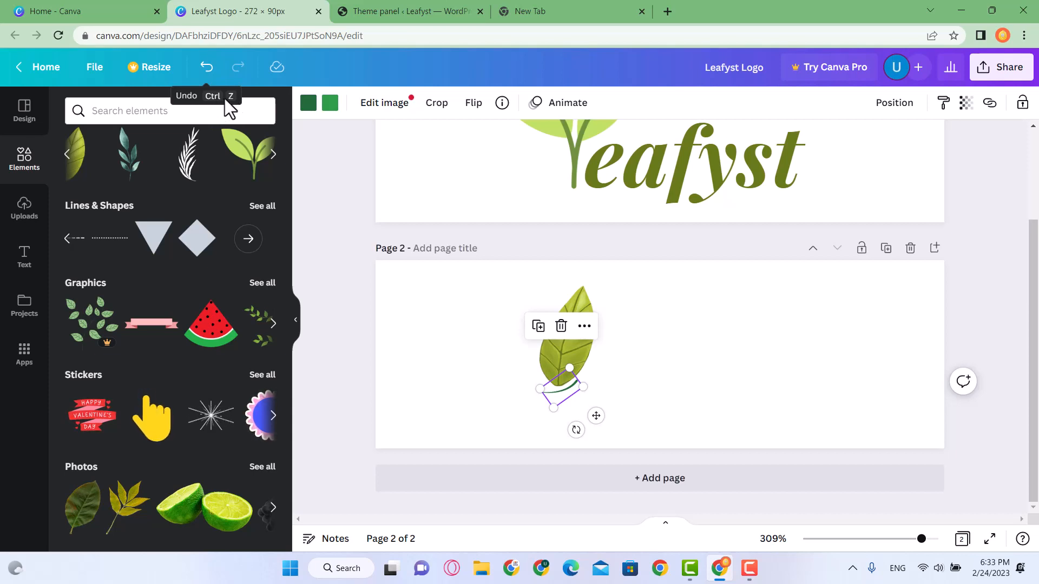
click(560, 406)
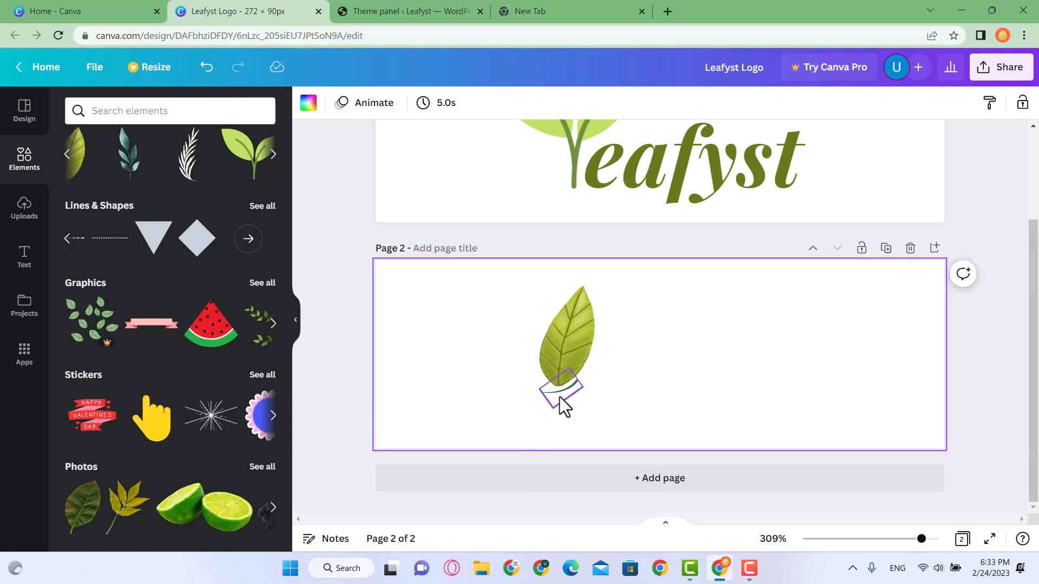
drag(560, 407, 915, 305)
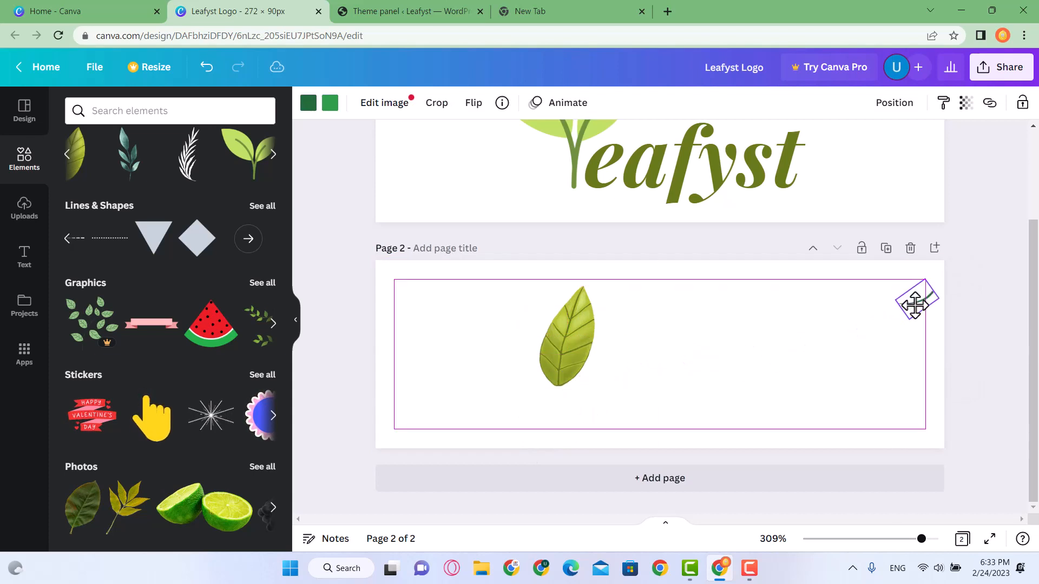
click(935, 334)
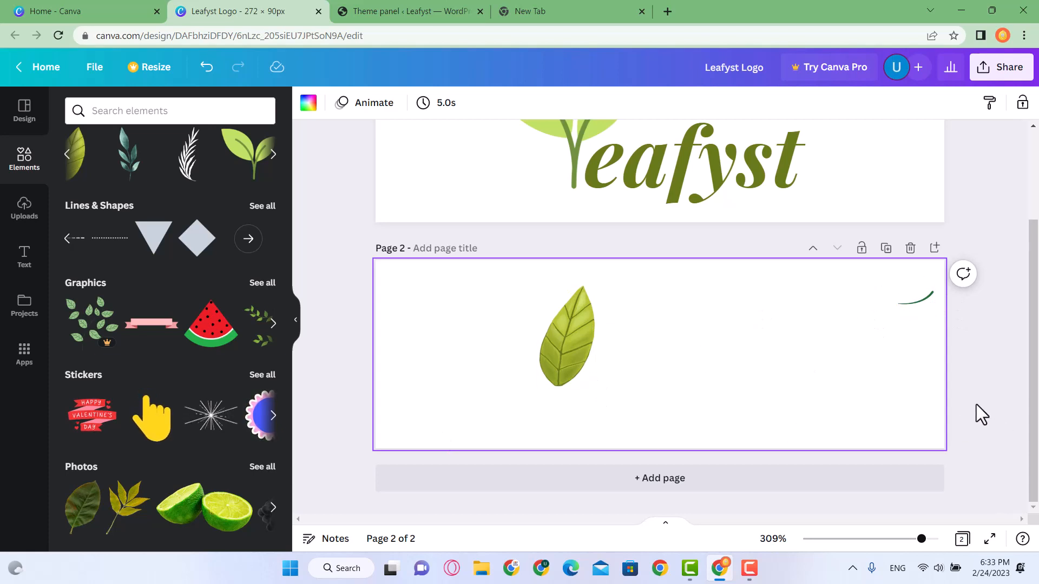
click(206, 67)
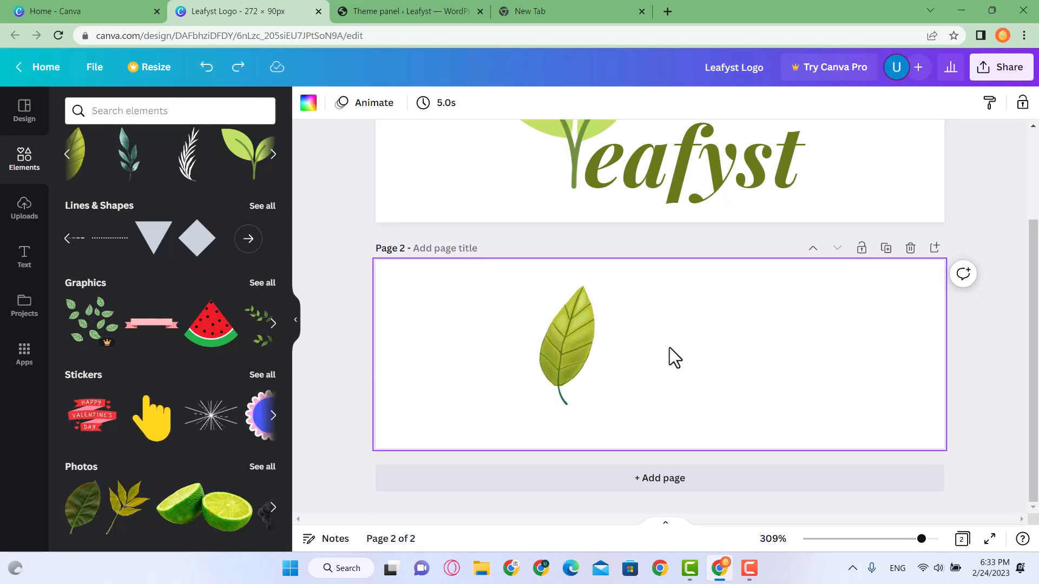
Ungroup the sprout and the "eafyst" text in the page 1 logo
scroll(725, 361, up, 3)
click(755, 313)
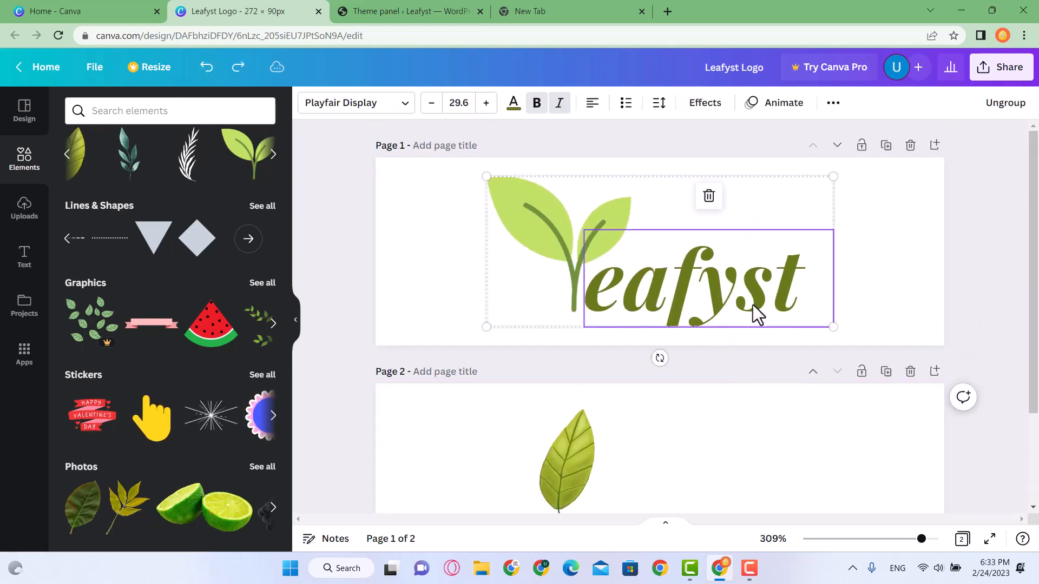
click(972, 323)
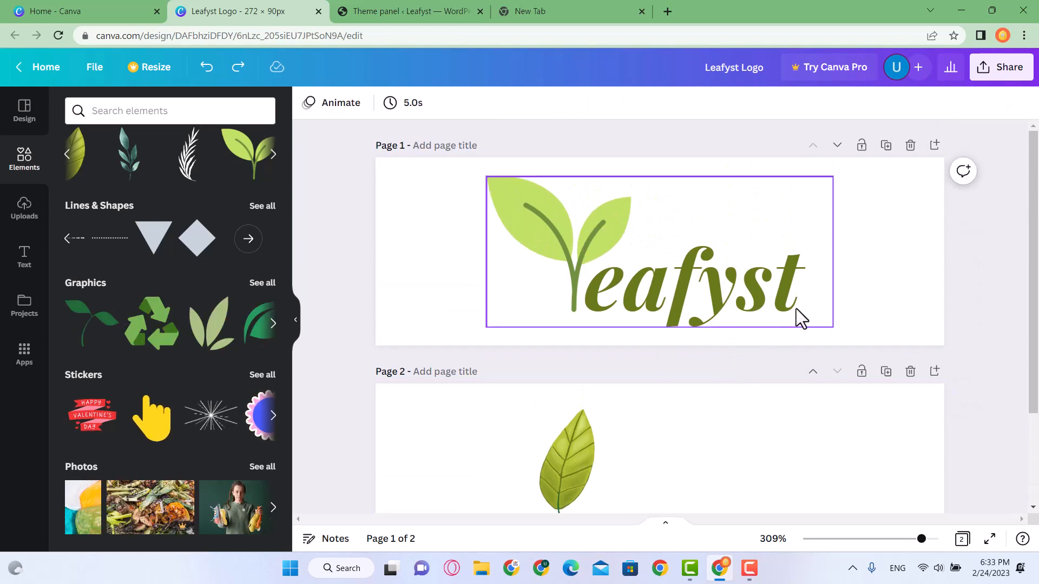
click(728, 308)
key(ctrl+shift+g)
click(994, 334)
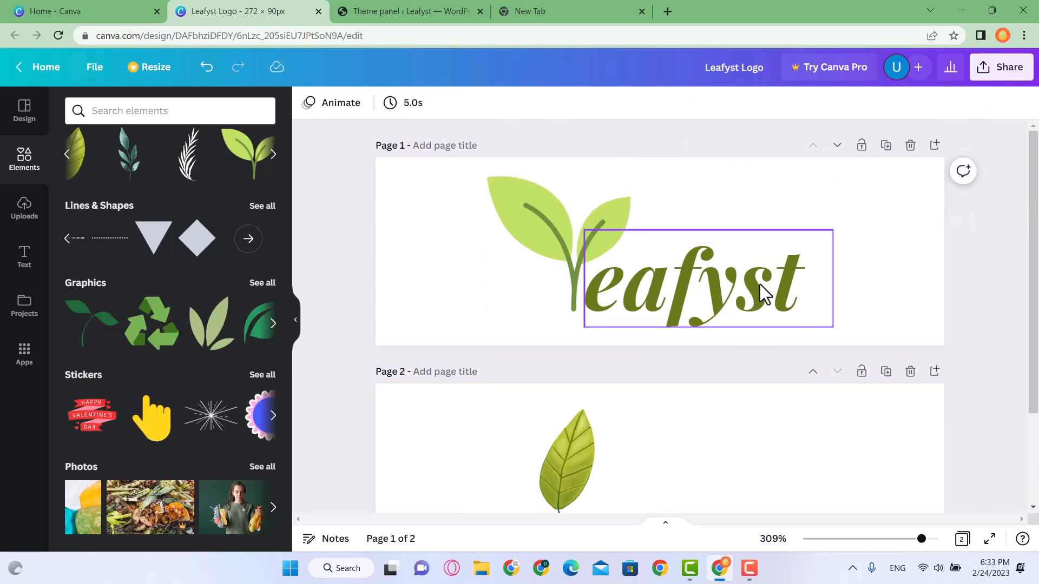
Copy the "eafyst" text from page 1 to page 2 and shift it slightly up and left beside the leaf
click(760, 285)
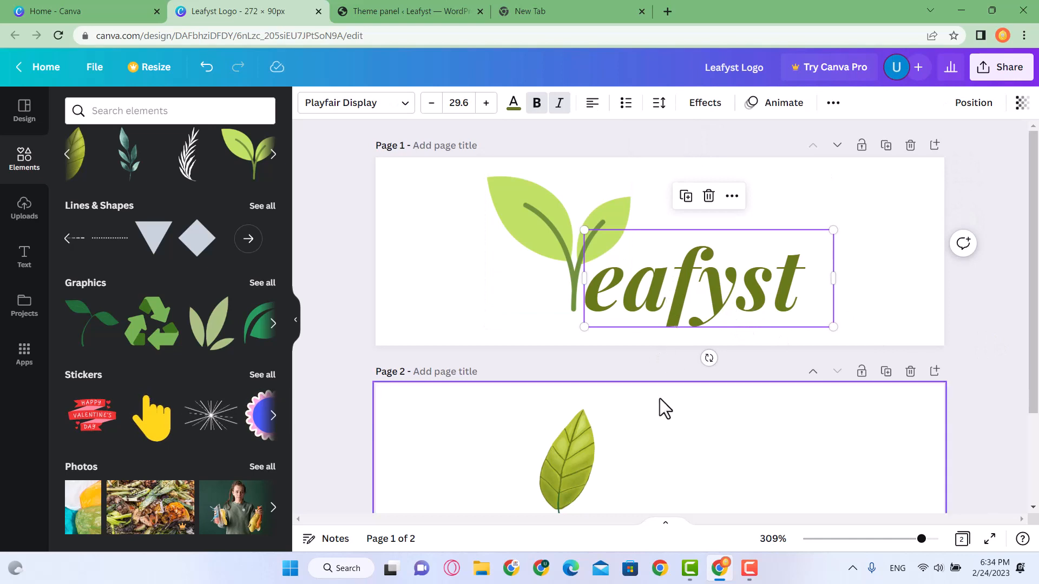
scroll(660, 398, down, 3)
click(682, 373)
key(ctrl+v)
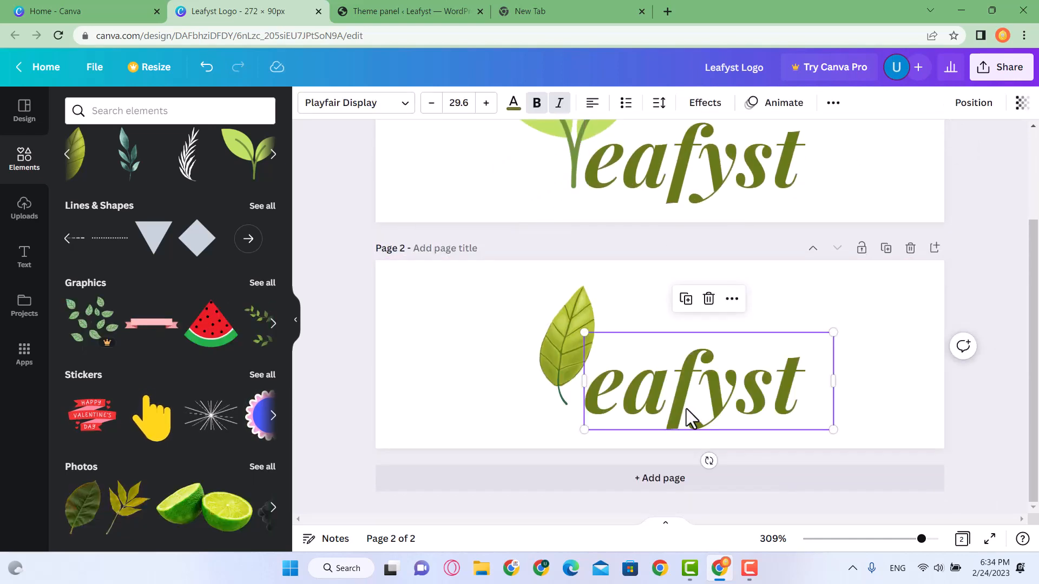
drag(687, 410, 687, 397)
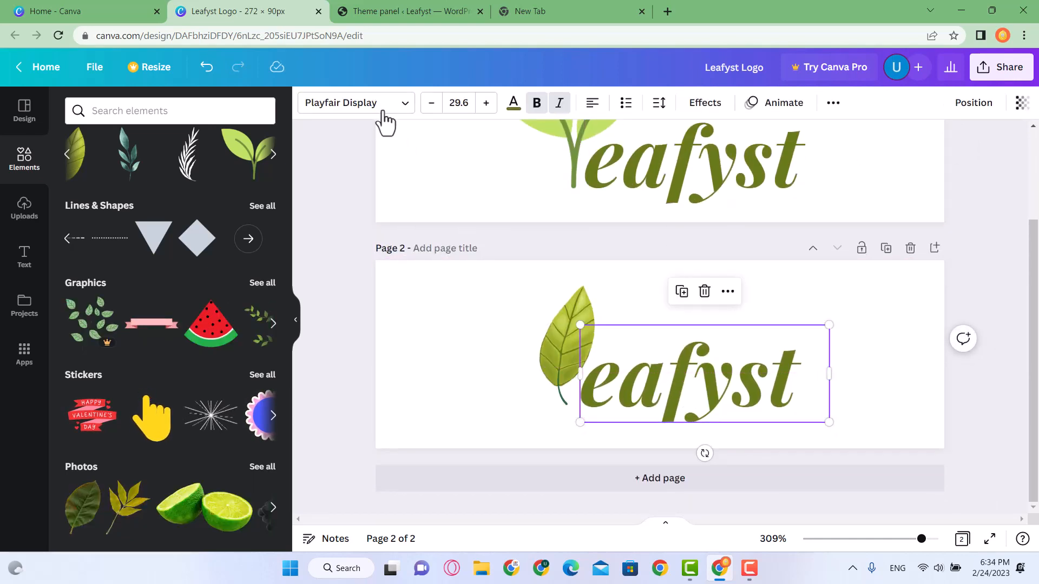
Nudge the page 2 "eafyst" text up slightly and search the font list for "calligraphy"
click(382, 114)
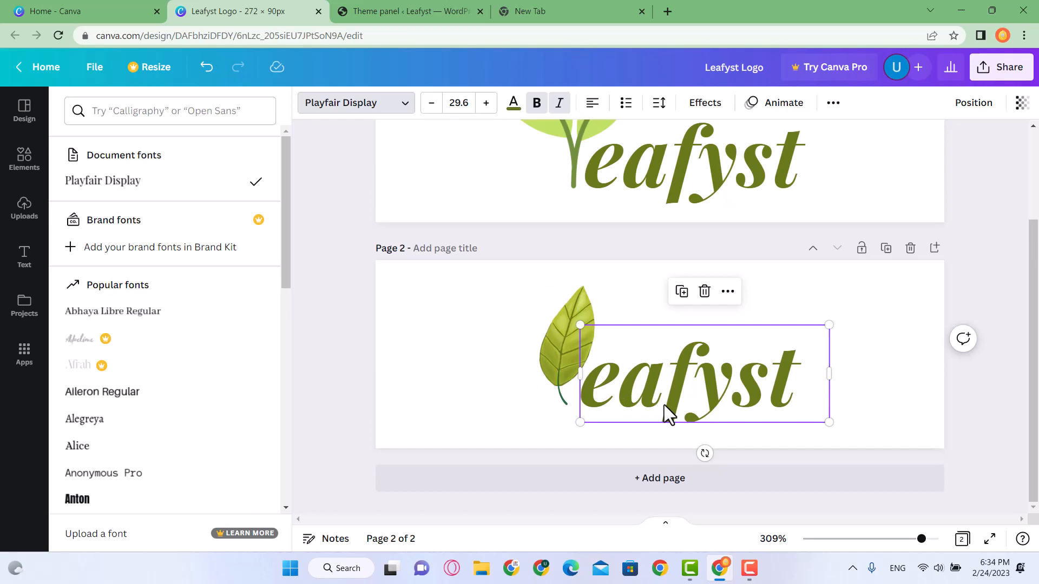
drag(663, 399, 663, 396)
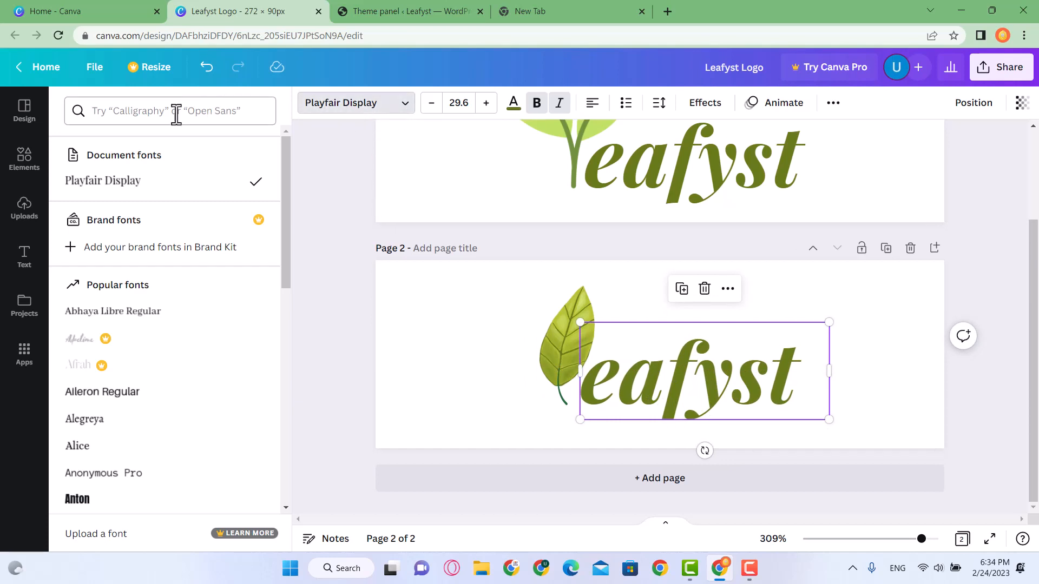
click(121, 111)
text(ca)
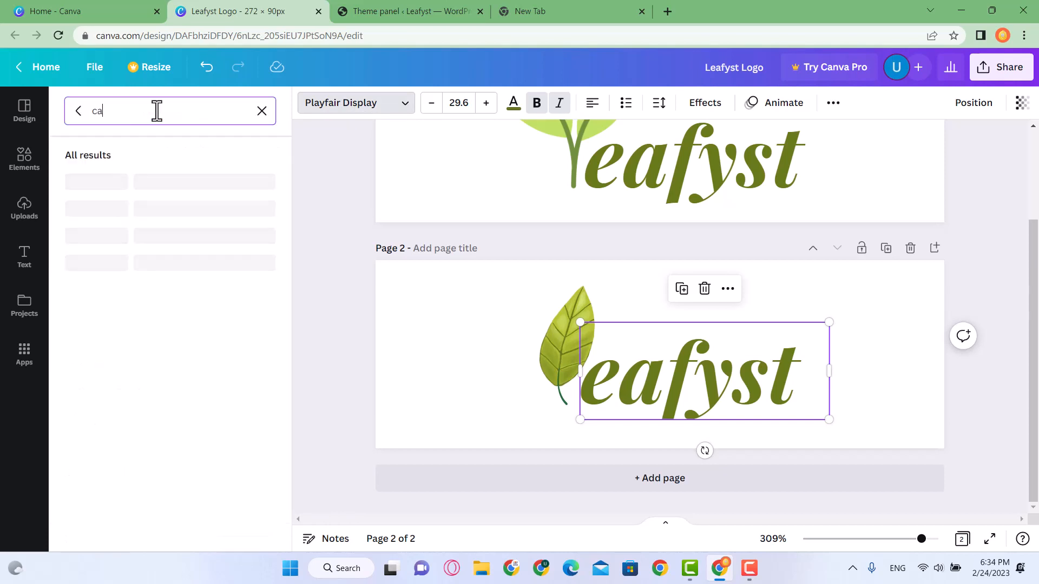
text(lligraphy)
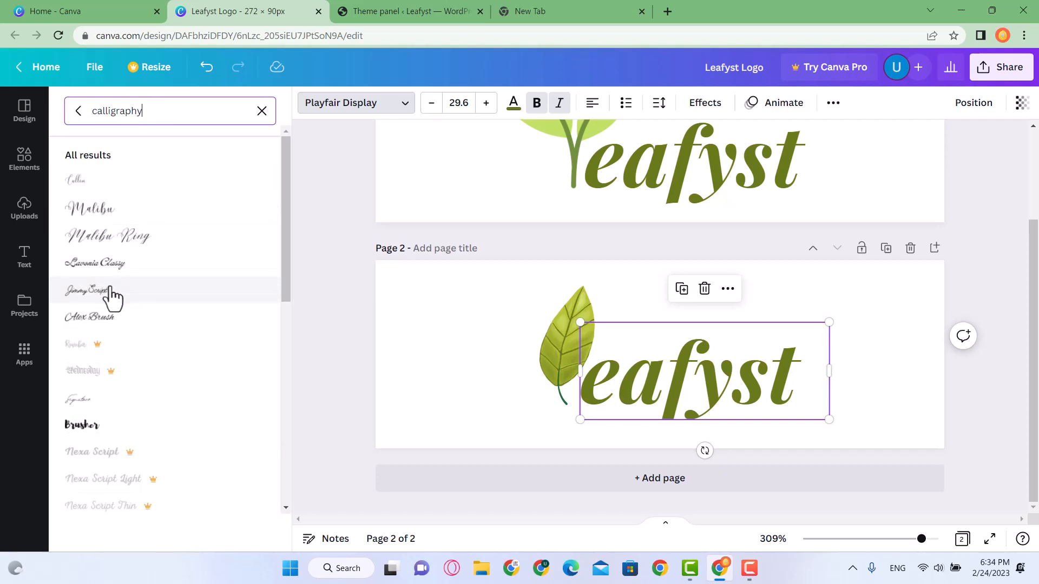
Try the Jimmy Script, Lavonia Classy, Malibu Ring, Malibu and Callem fonts on the page 2 "eafyst" text
click(88, 296)
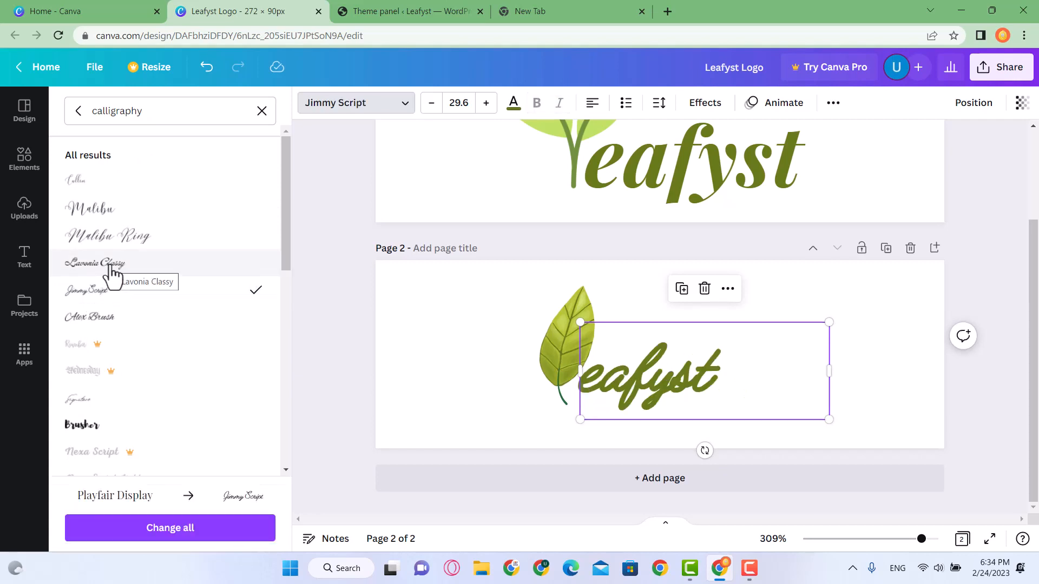
click(100, 262)
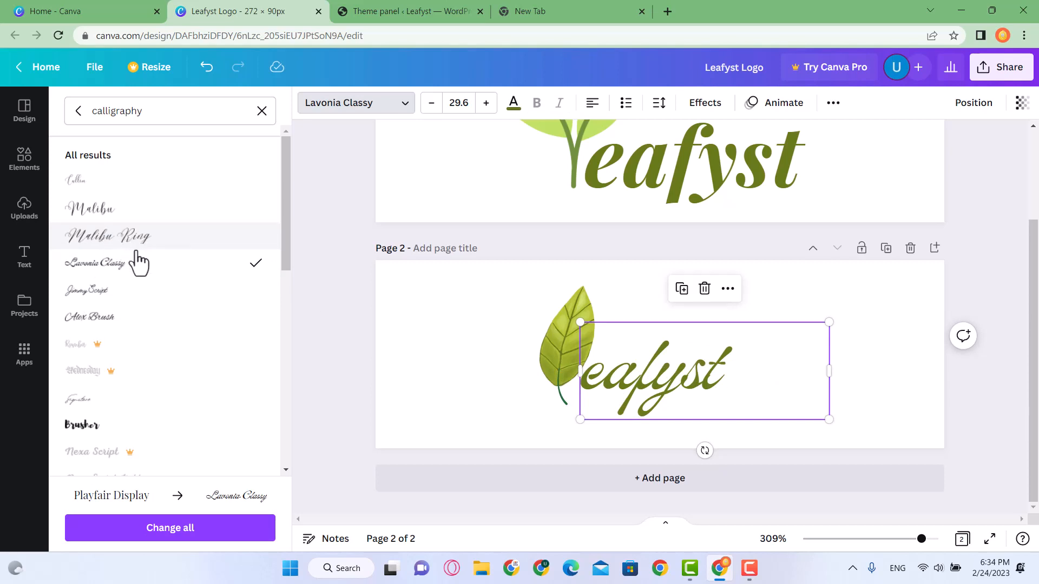
click(82, 244)
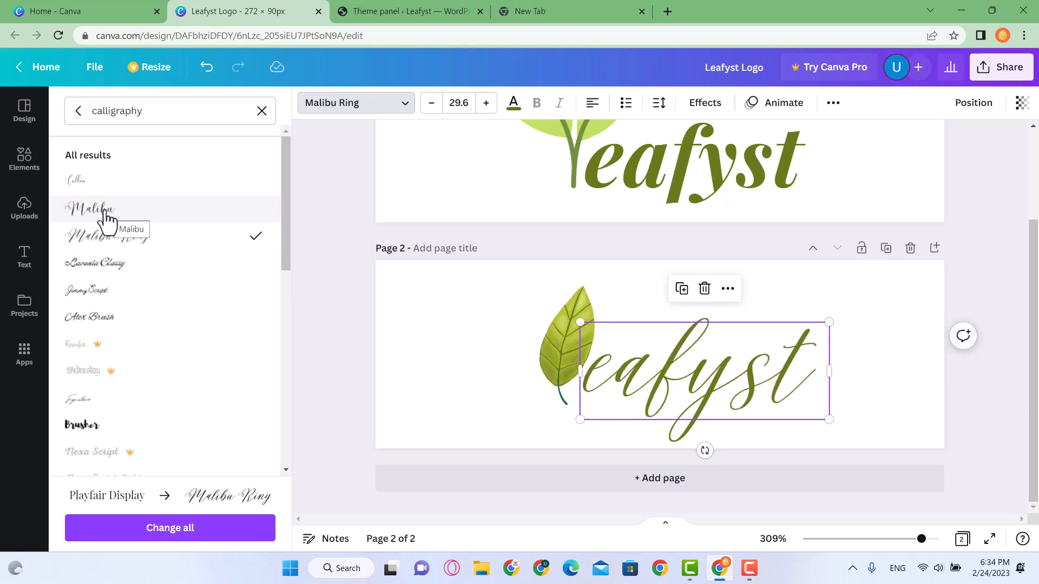
click(107, 215)
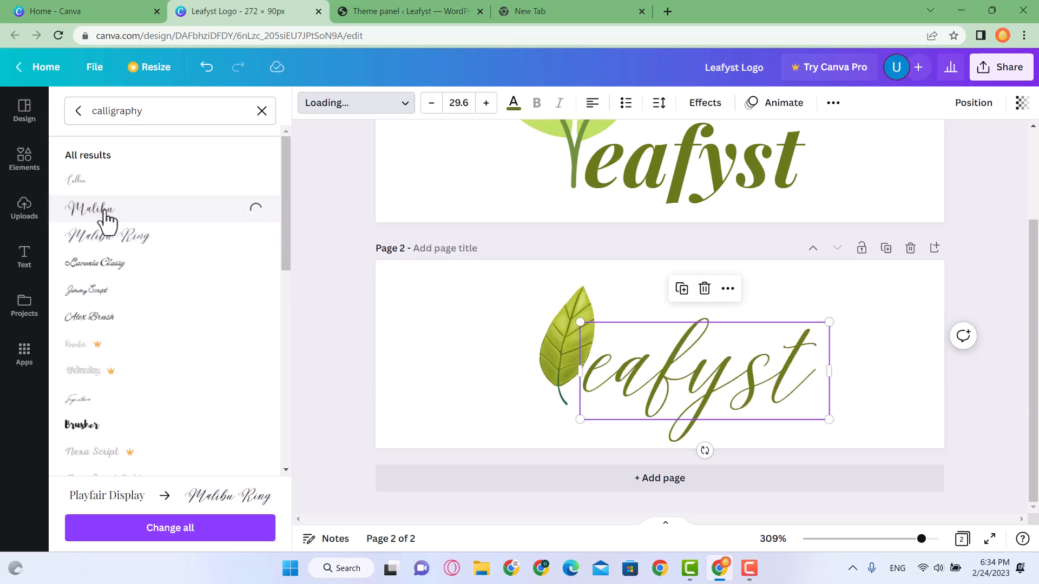
click(95, 181)
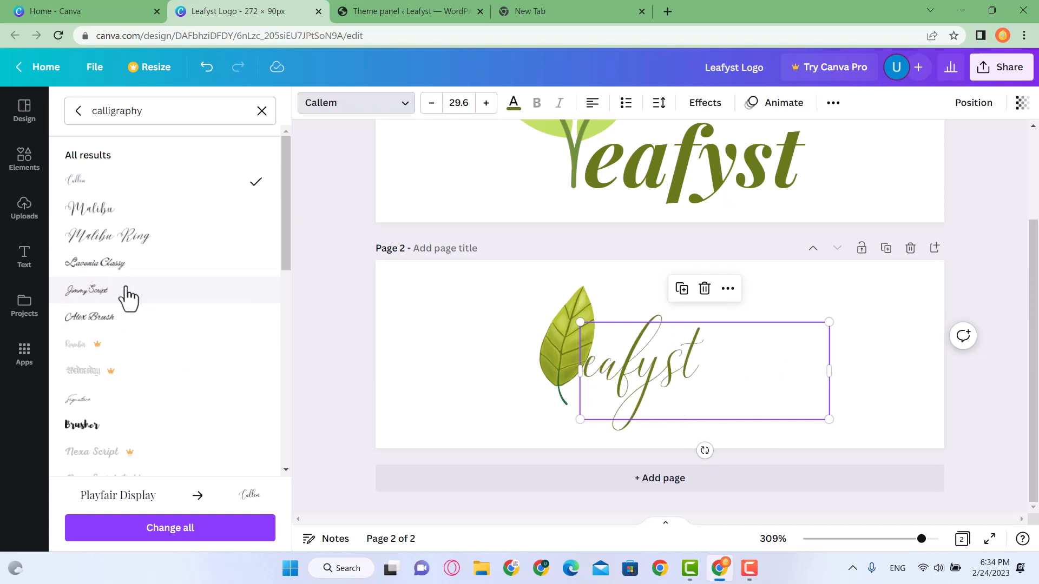
Try the Charm, Belina, Mistrully and Daydream fonts on the page 2 "eafyst" text
scroll(144, 422, down, 4)
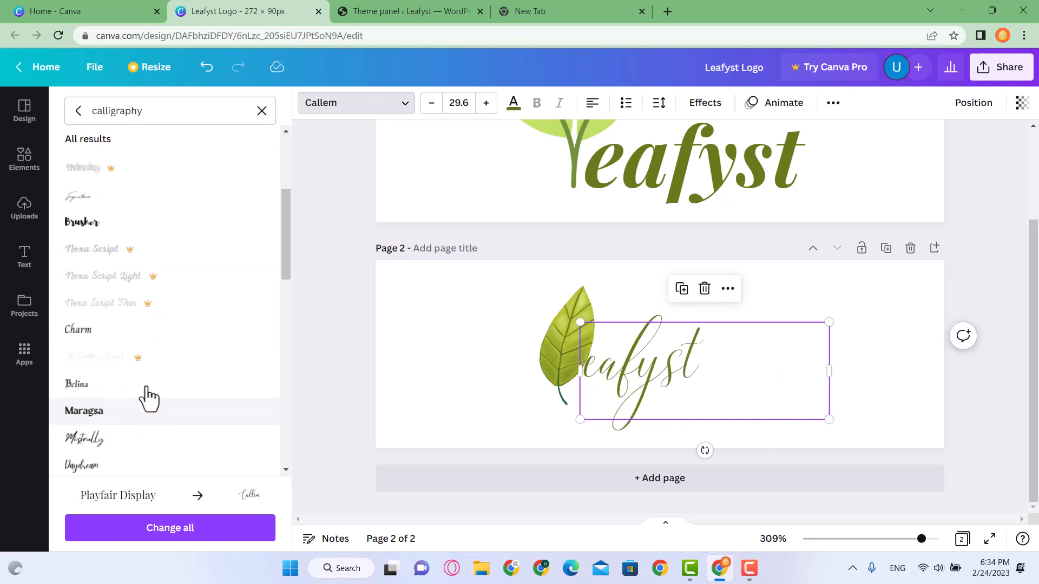
click(132, 339)
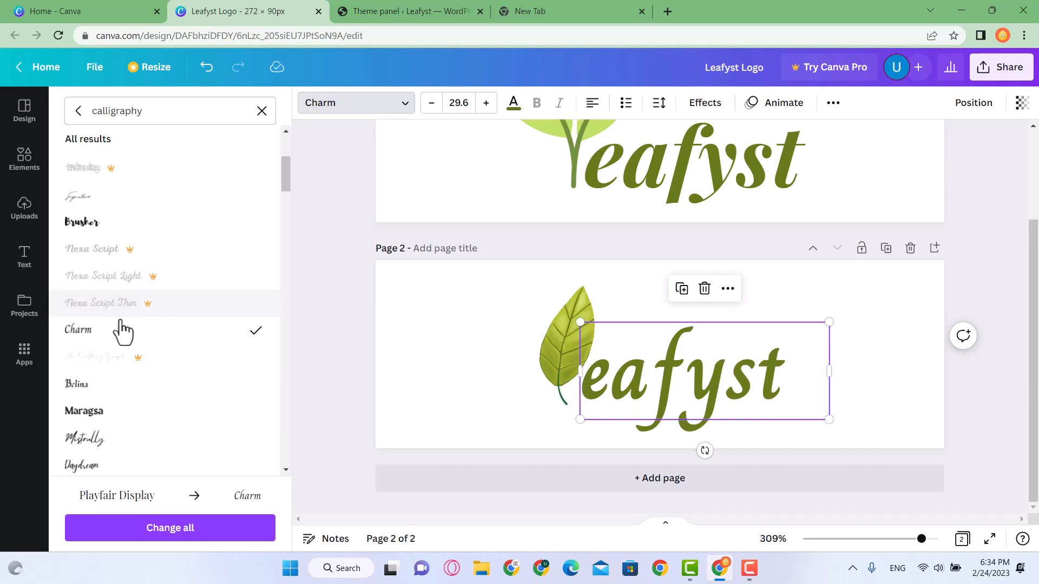
click(135, 387)
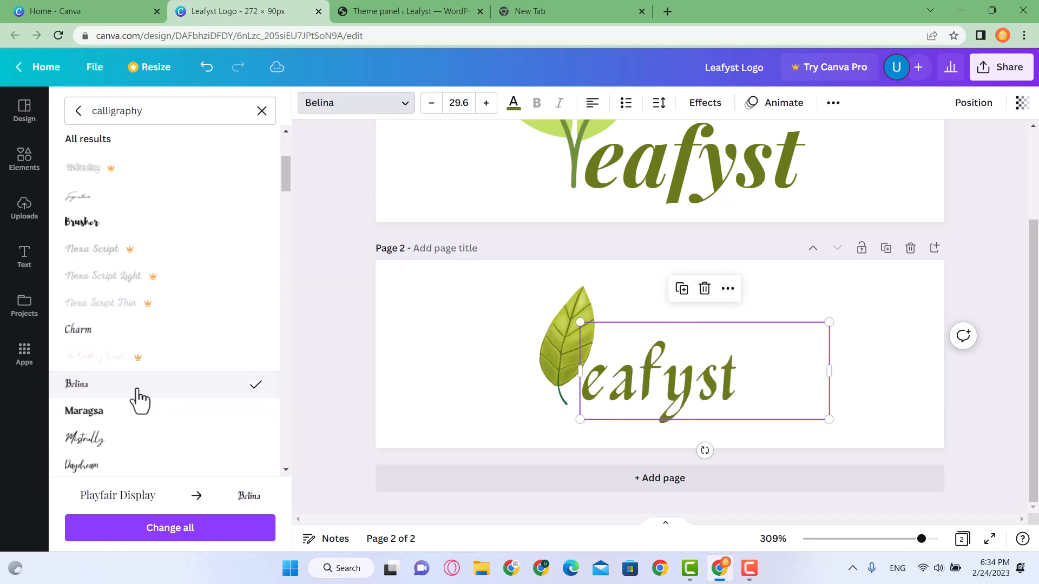
scroll(135, 399, down, 3)
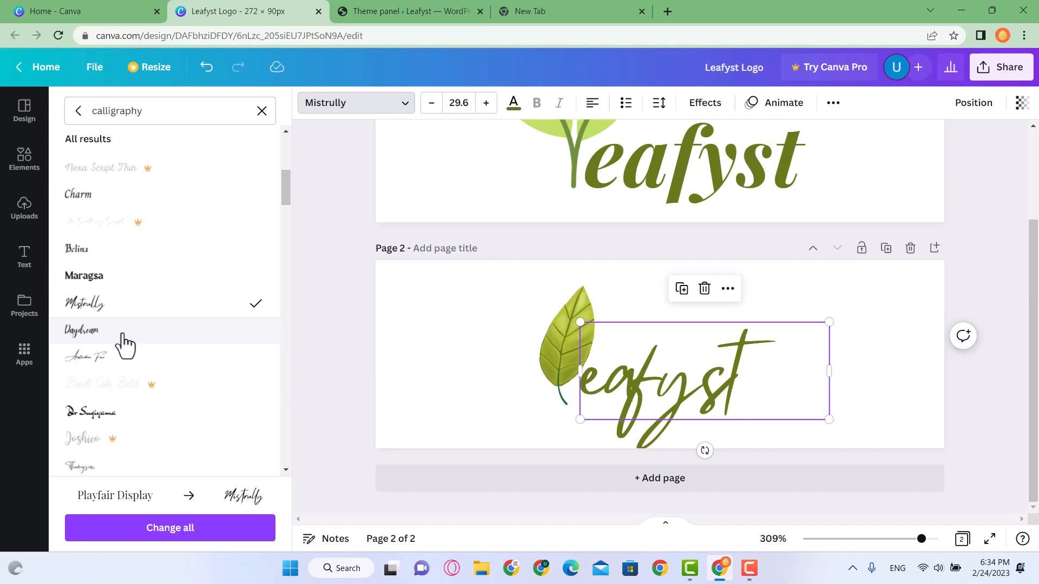
click(126, 339)
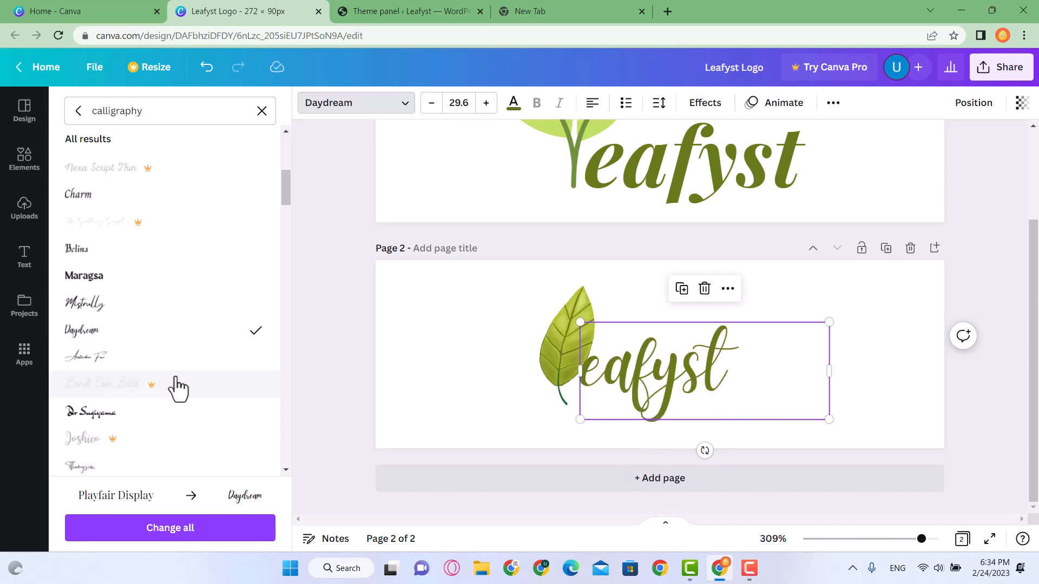
Move the page 2 "eafyst" text slightly down and left toward the stem and set its font to Clicker Script
drag(635, 388, 621, 398)
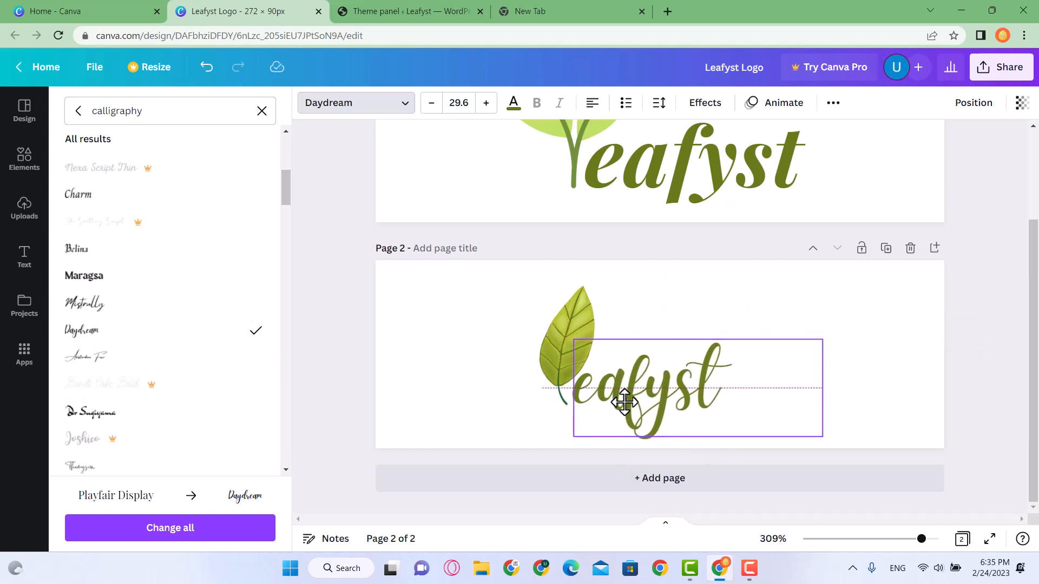
click(120, 358)
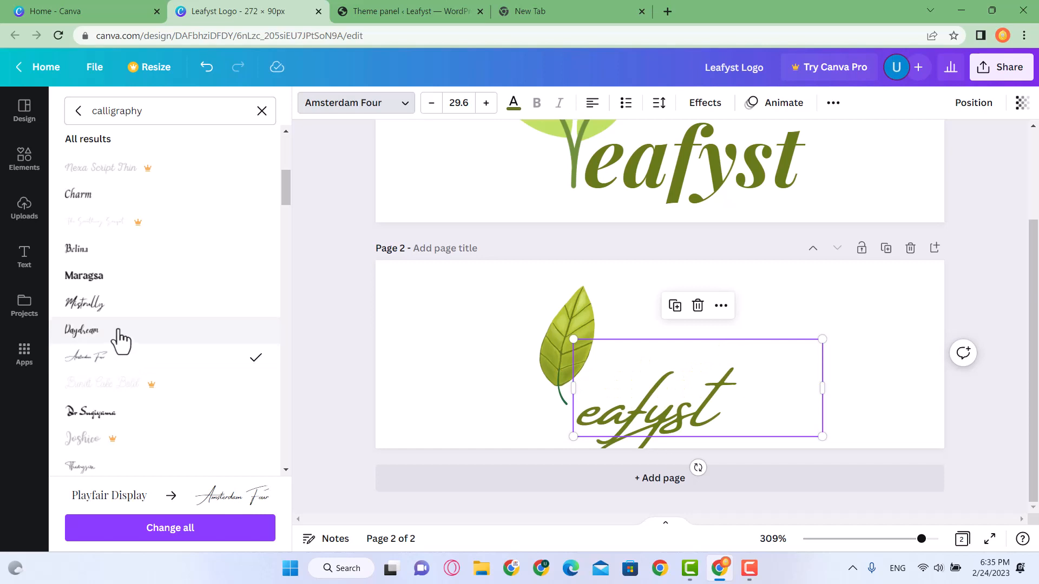
scroll(130, 422, down, 3)
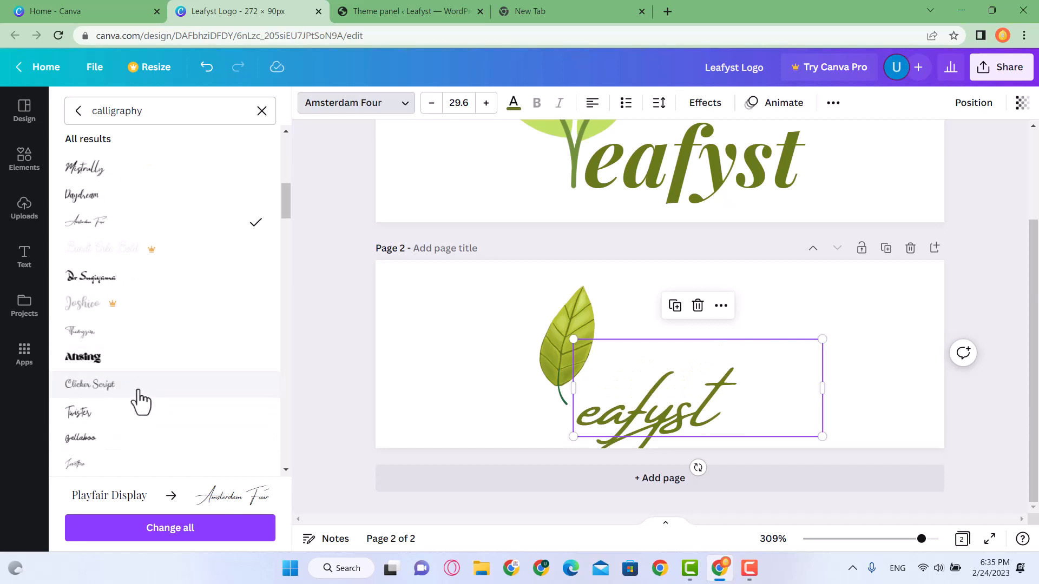
click(139, 400)
drag(672, 418, 673, 414)
click(309, 369)
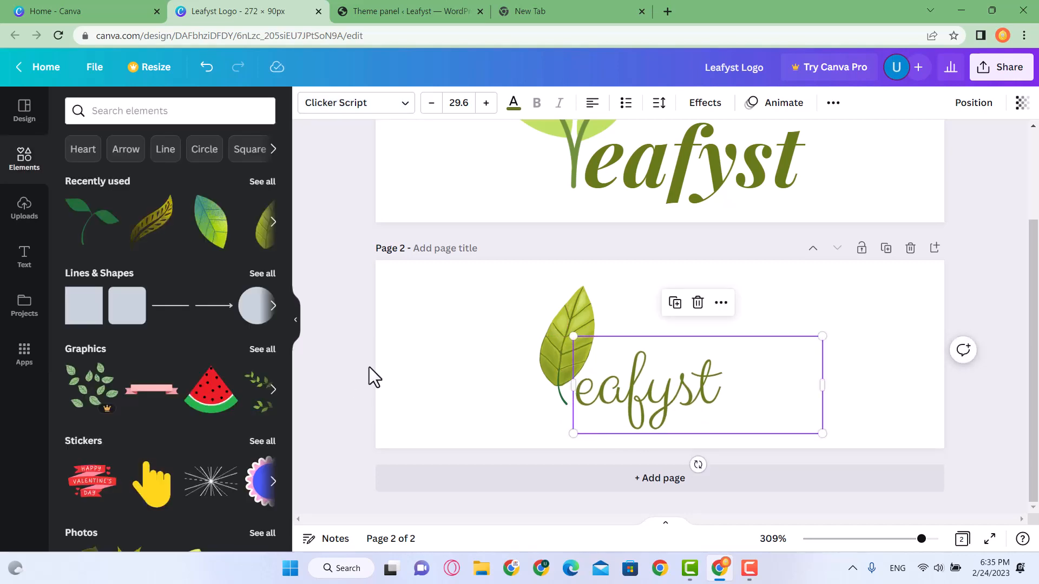
Move the page 2 leaf and its stem together slightly down beside the "eafyst" text
click(540, 380)
click(557, 371)
shift+click(563, 403)
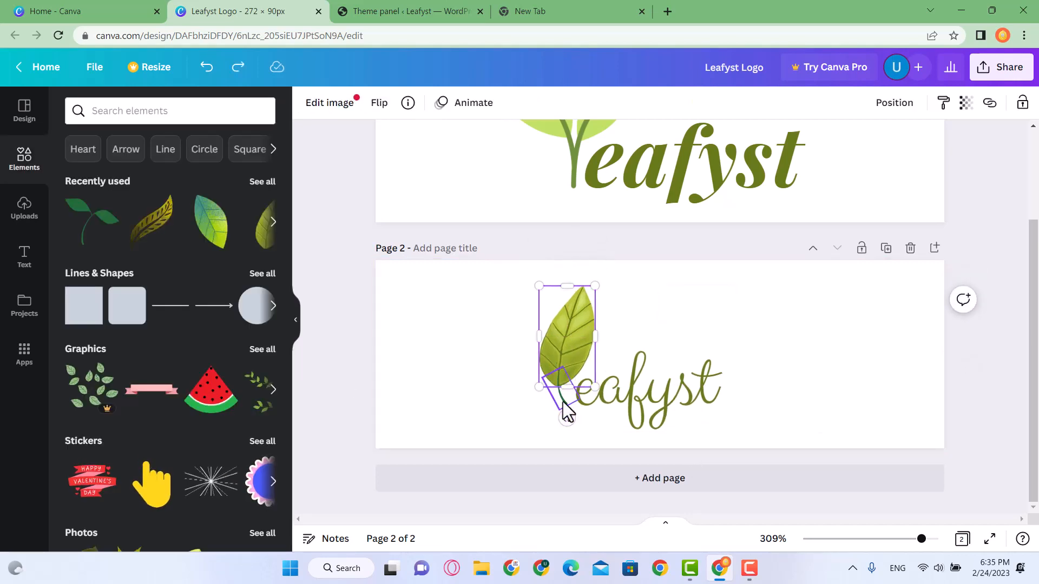
mouse_move(564, 369)
mouse_down()
mouse_move(557, 386)
mouse_move(562, 363)
mouse_up()
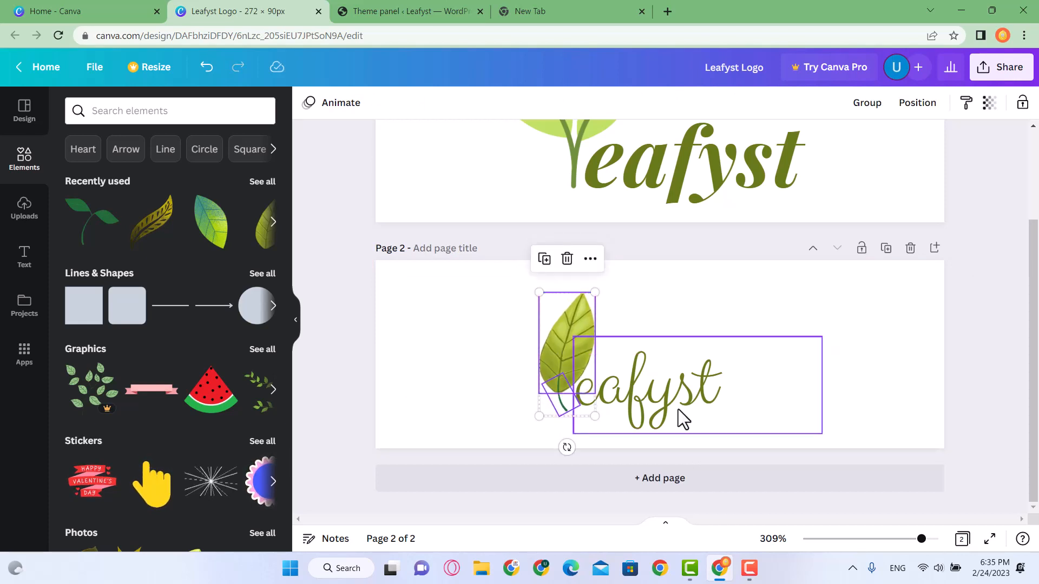
shift+click(688, 407)
click(383, 408)
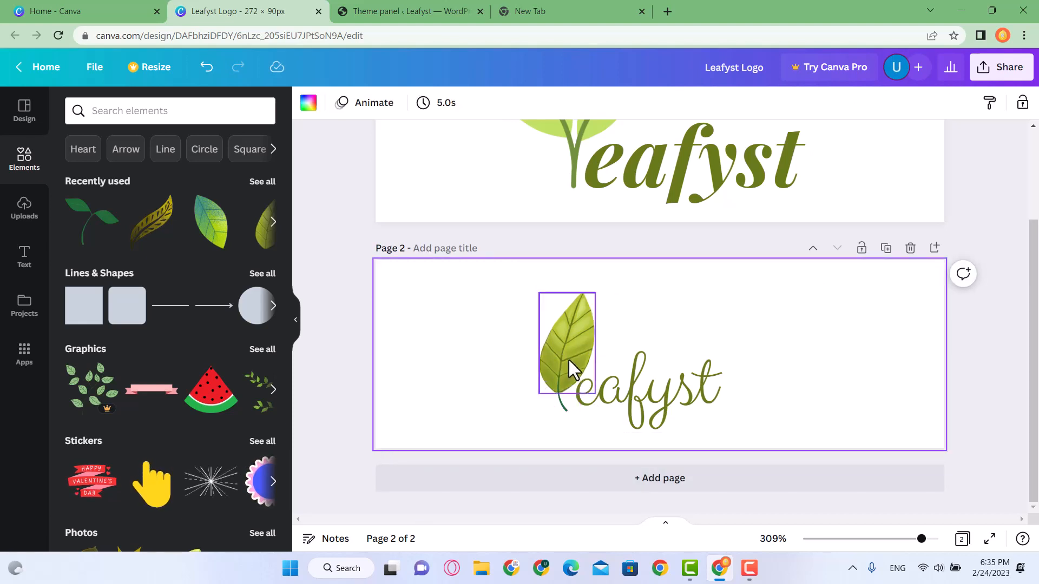
Shrink the page 1 sprout and shift it slightly left so its stem stands clear of the "e"
scroll(571, 368, up, 3)
click(548, 245)
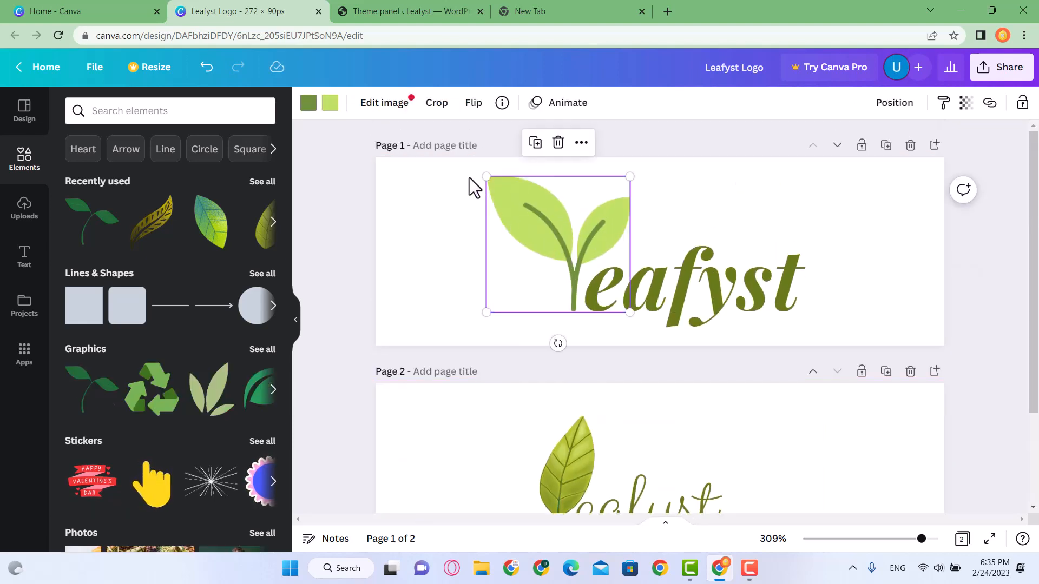
drag(485, 174, 503, 192)
drag(623, 265, 600, 259)
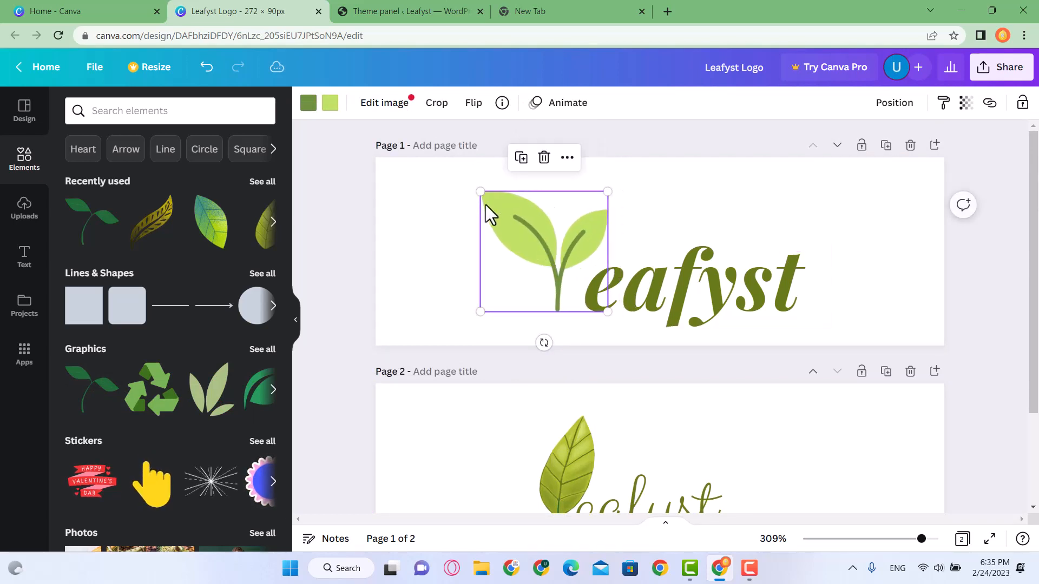
drag(498, 209, 496, 209)
Group the page 1 sprout and text, enlarge the logo to text size 38.4 and centre it on the page
shift+click(661, 301)
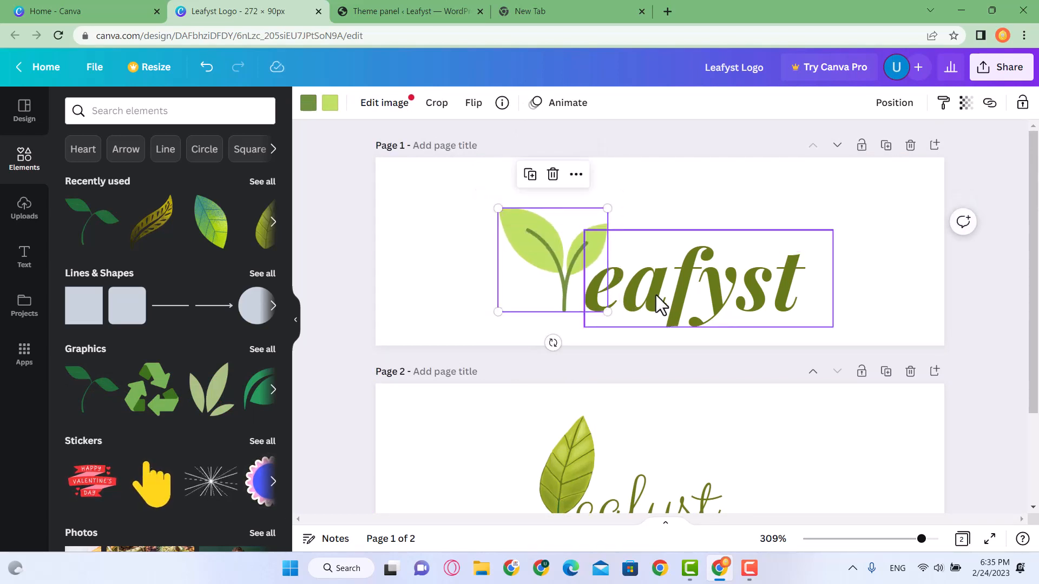
key(ctrl+g)
drag(692, 315, 583, 271)
drag(728, 294, 754, 288)
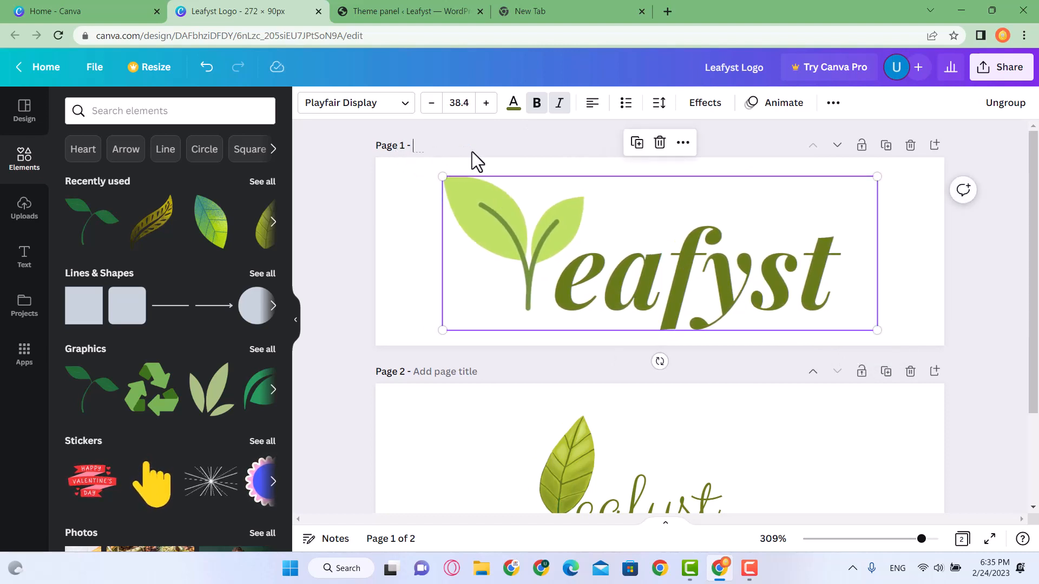
Title page 1 "Logo Variant 1"
text(Varian)
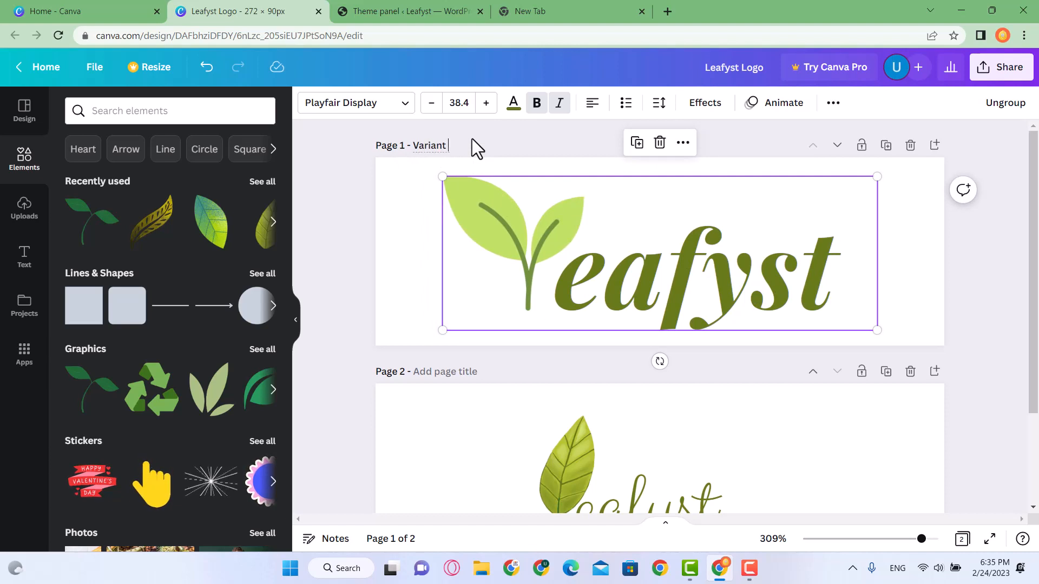
text(t)
key(BackSpace)
key(BackSpace)
key(BackSpace)
key(BackSpace)
key(BackSpace)
key(BackSpace)
key(BackSpace)
text(Logo)
click(343, 261)
Title page 2 "Logo Variant 2"
scroll(401, 270, down, 2)
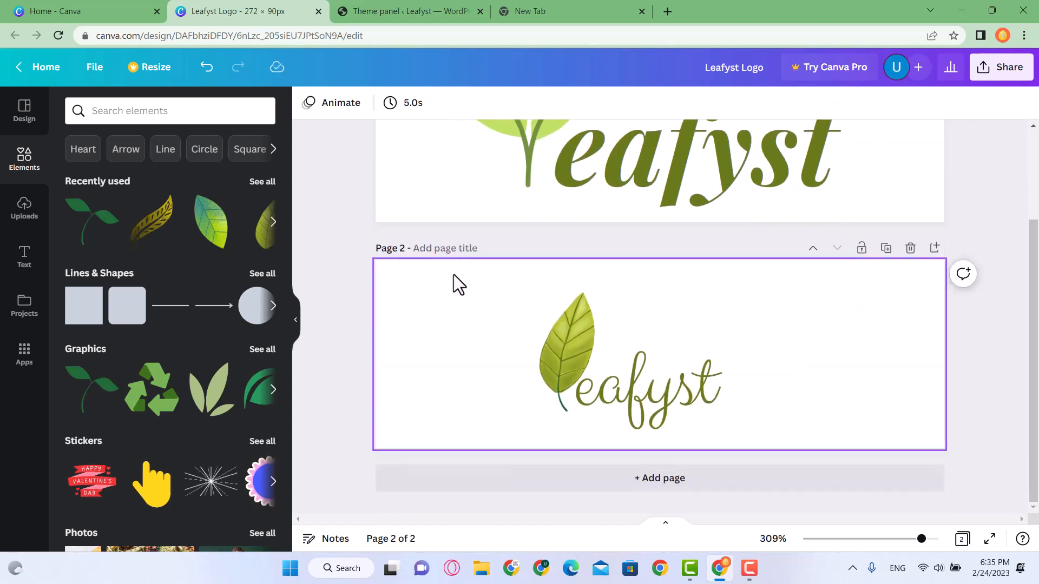
click(457, 249)
text(L)
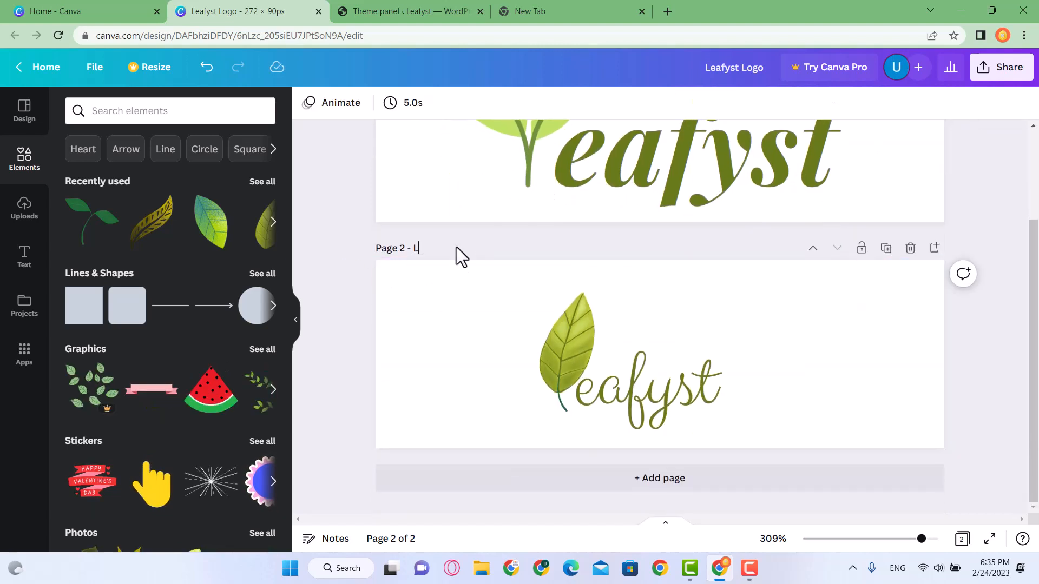
text(ogo Variant 2)
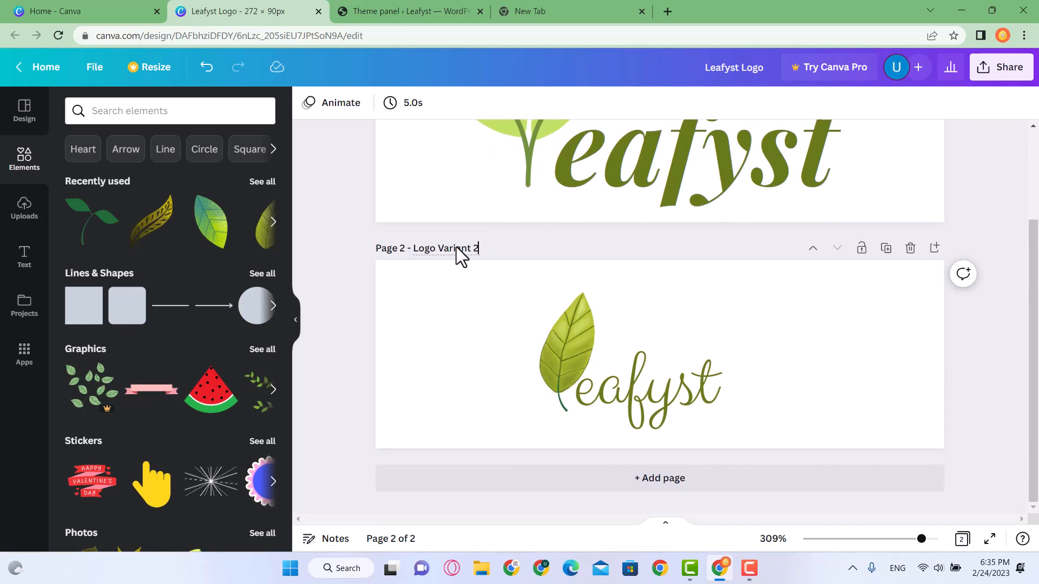
click(833, 353)
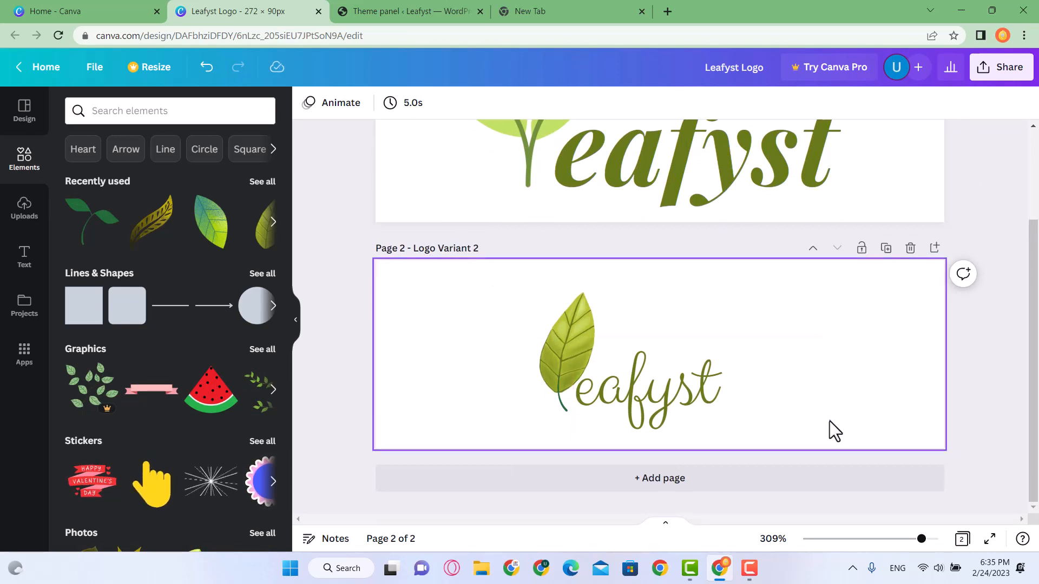
Group the page 2 leaf, stem and text, and enlarge the logo to text size 40.6 across the page height
click(702, 408)
shift+click(555, 384)
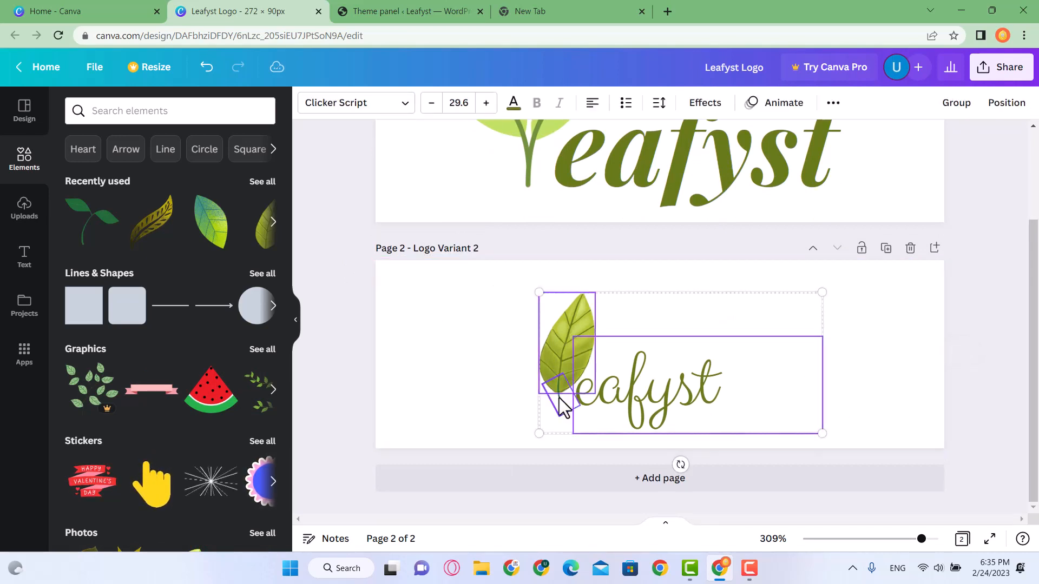
key(ctrl+g)
drag(660, 416, 517, 365)
drag(687, 401, 789, 459)
drag(598, 400, 643, 399)
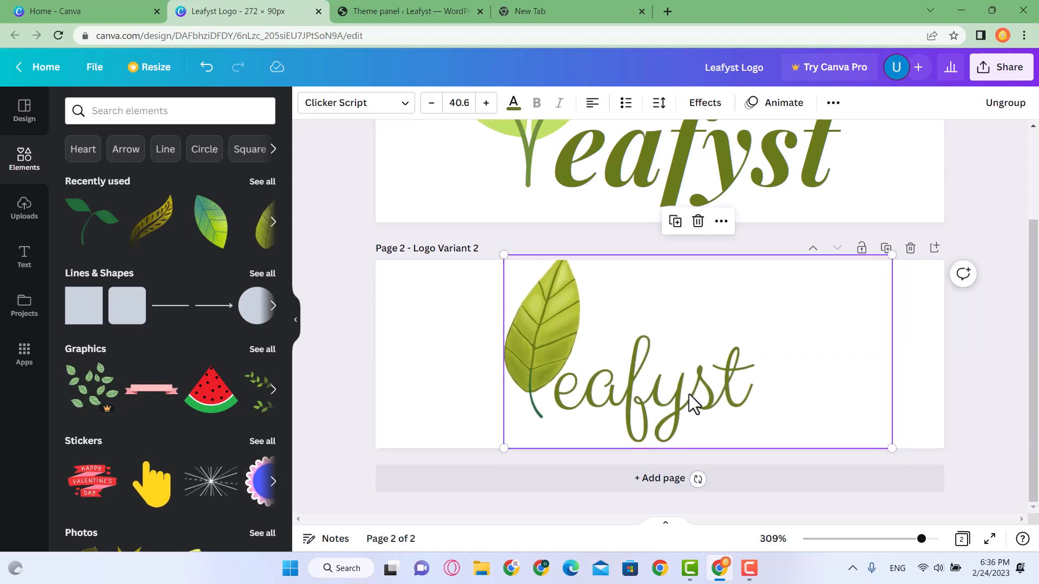
Shift the enlarged page 2 logo slightly right and down, comparing its placement with the page 1 logo
drag(685, 398, 695, 396)
scroll(693, 403, up, 3)
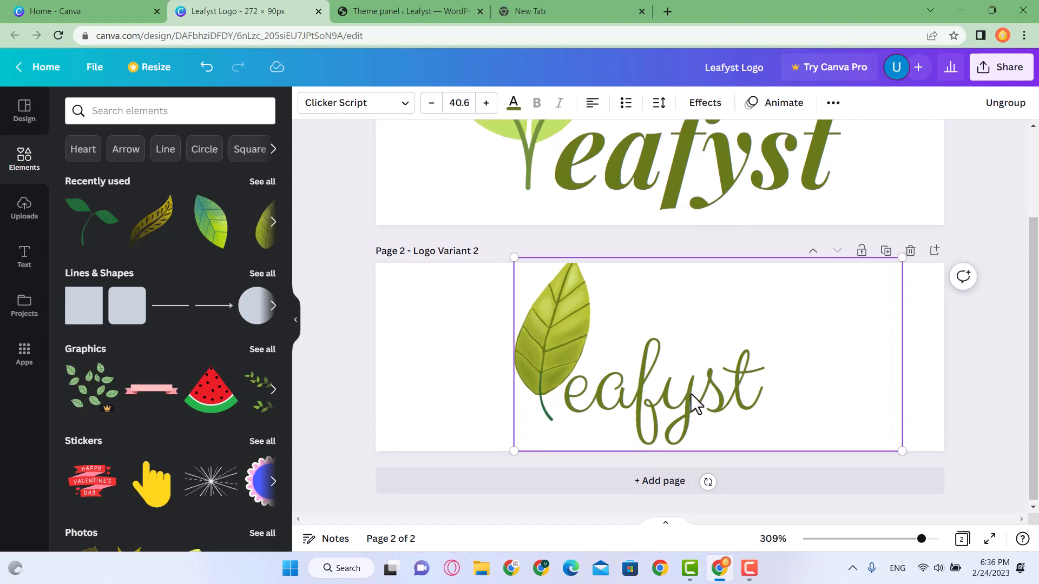
scroll(725, 469, down, 3)
scroll(749, 297, up, 3)
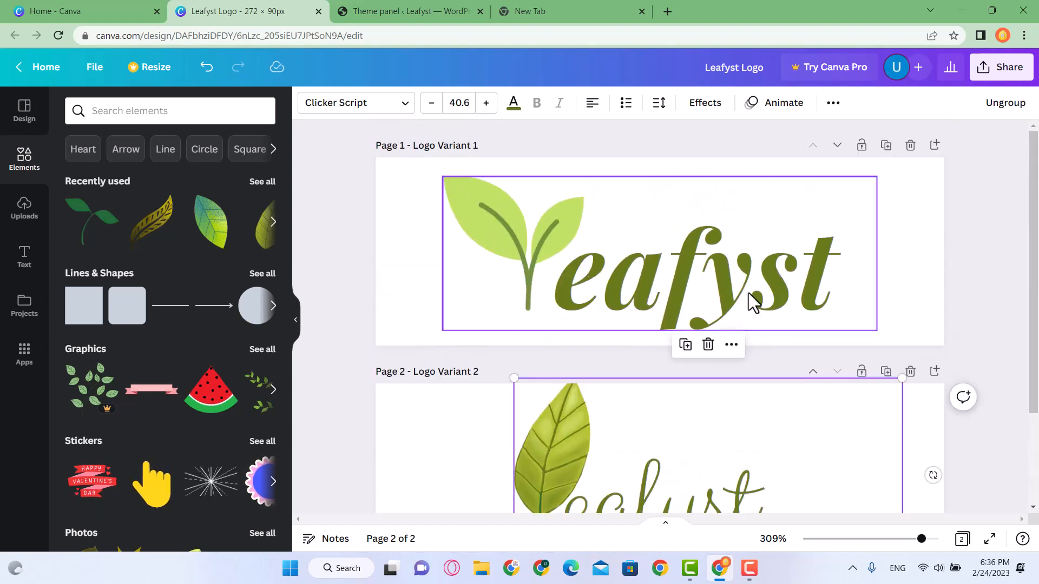
scroll(649, 433, down, 3)
drag(641, 404, 638, 411)
Ungroup the page 2 logo, shrink the leaf and stem together and move them close to the "e"
key(ctrl+shift+g)
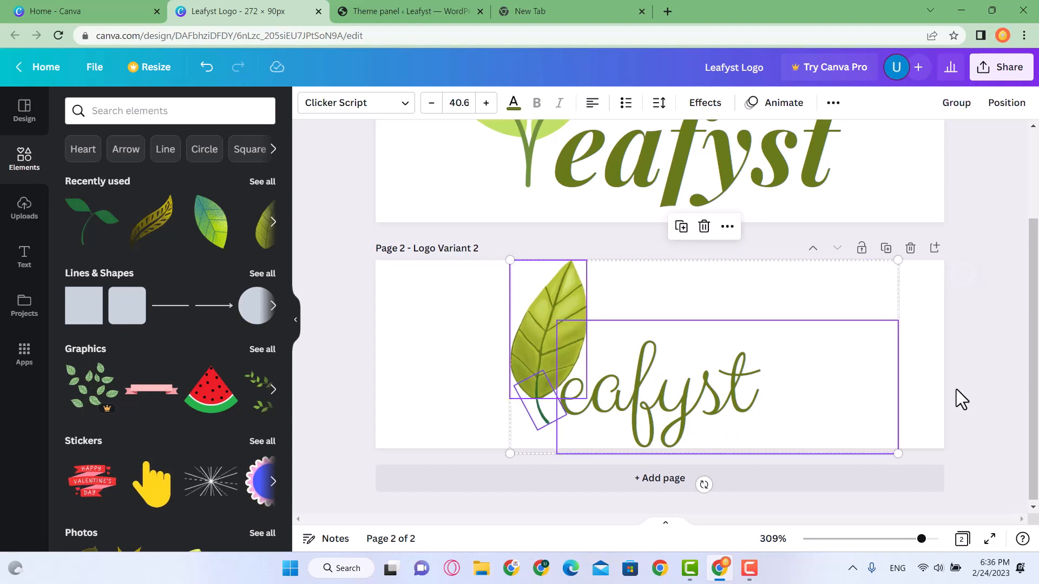
click(961, 400)
click(704, 397)
click(547, 367)
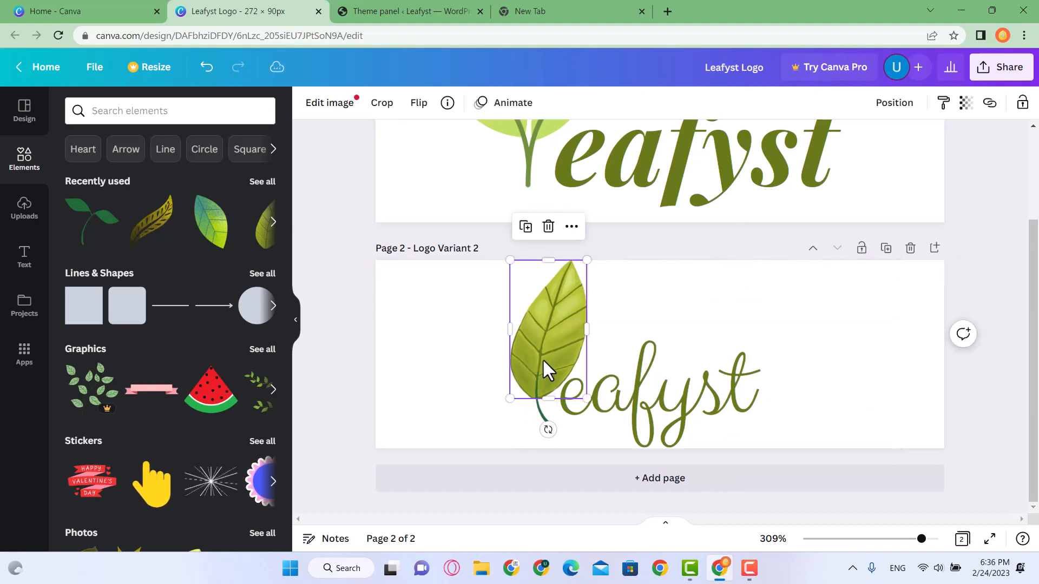
shift+click(555, 417)
drag(587, 260, 550, 332)
drag(541, 381, 551, 373)
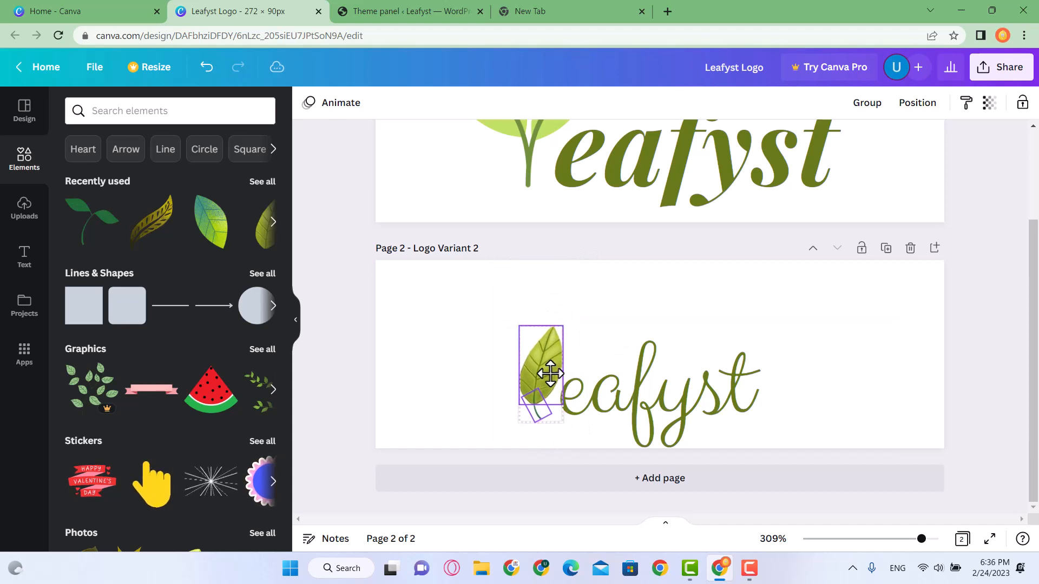
Group the smaller leaf and stem with the page 2 text and enlarge the logo to text size 52.6
shift+click(622, 399)
key(ctrl+g)
drag(657, 404, 548, 356)
drag(785, 404, 899, 444)
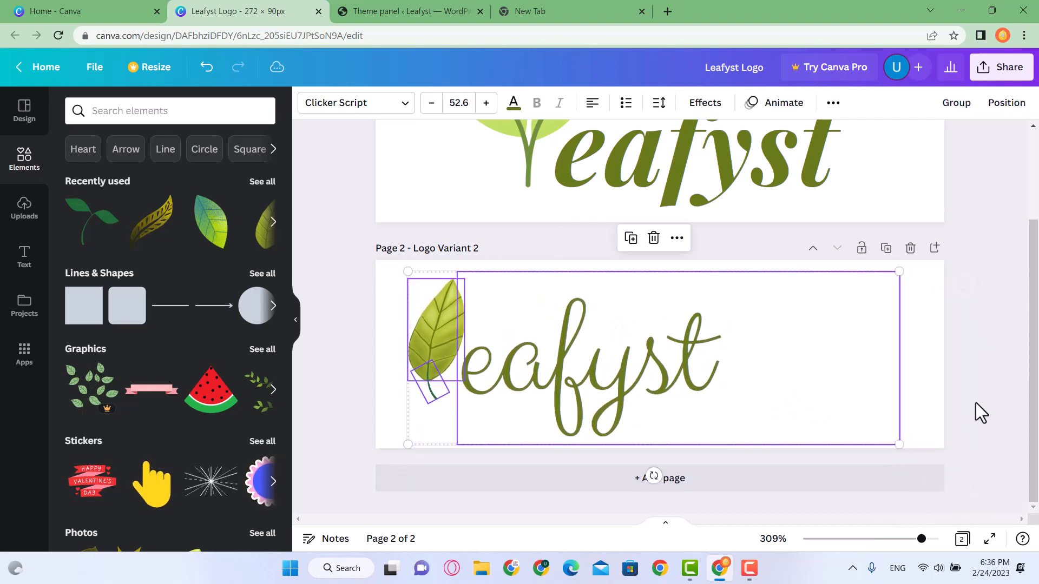
Narrow the ungrouped page 2 text box so it ends right after the "eafyst" lettering
click(719, 376)
drag(902, 357, 725, 357)
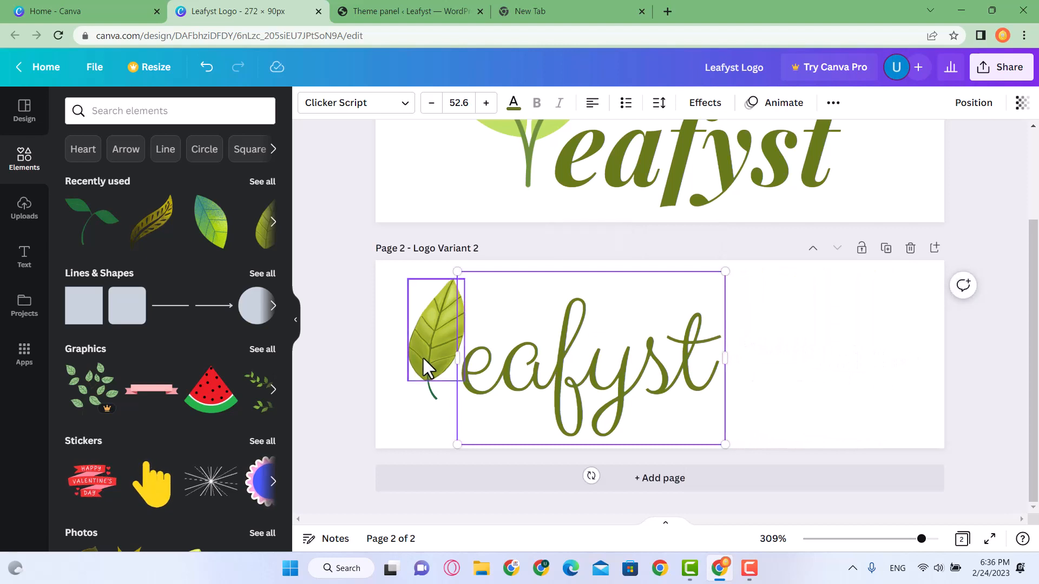
Group the page 2 leaf, stem and text and enlarge the logo to text size 58.4
drag(325, 272, 771, 447)
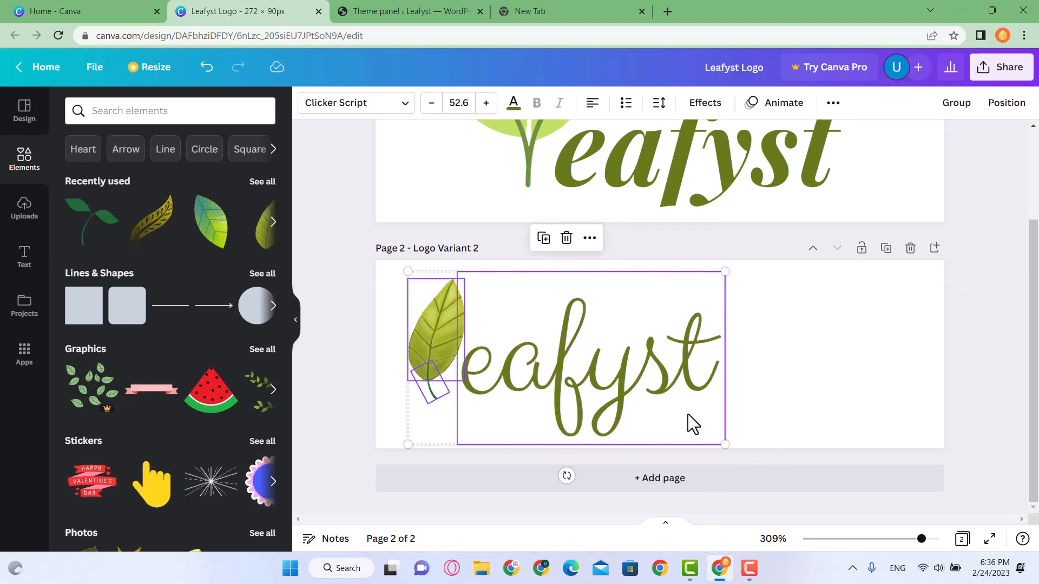
click(959, 113)
drag(595, 425, 572, 406)
drag(703, 430, 737, 450)
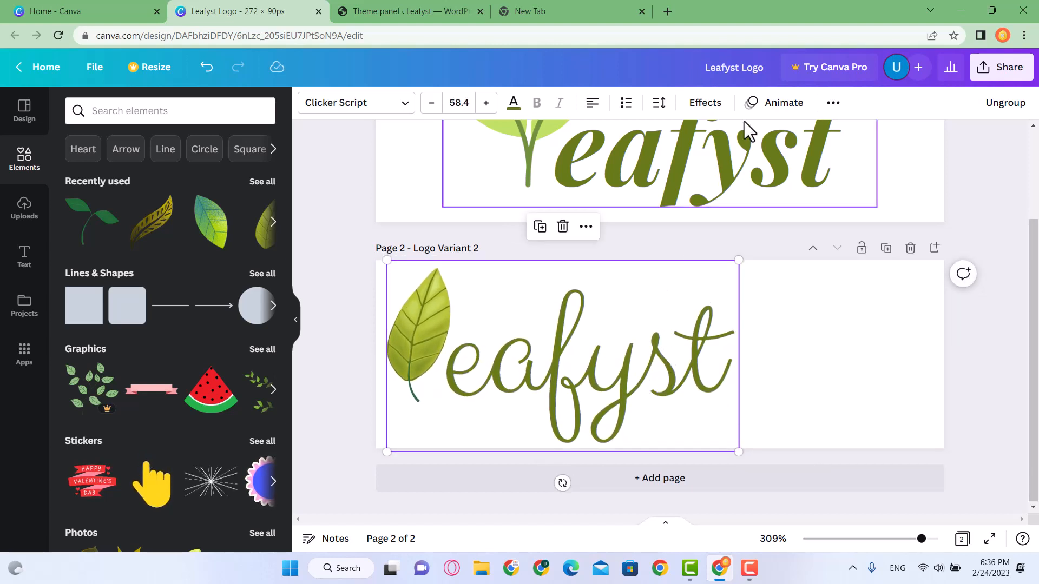
Center the grouped page 2 logo horizontally on its page
drag(654, 368, 659, 361)
drag(687, 365, 595, 360)
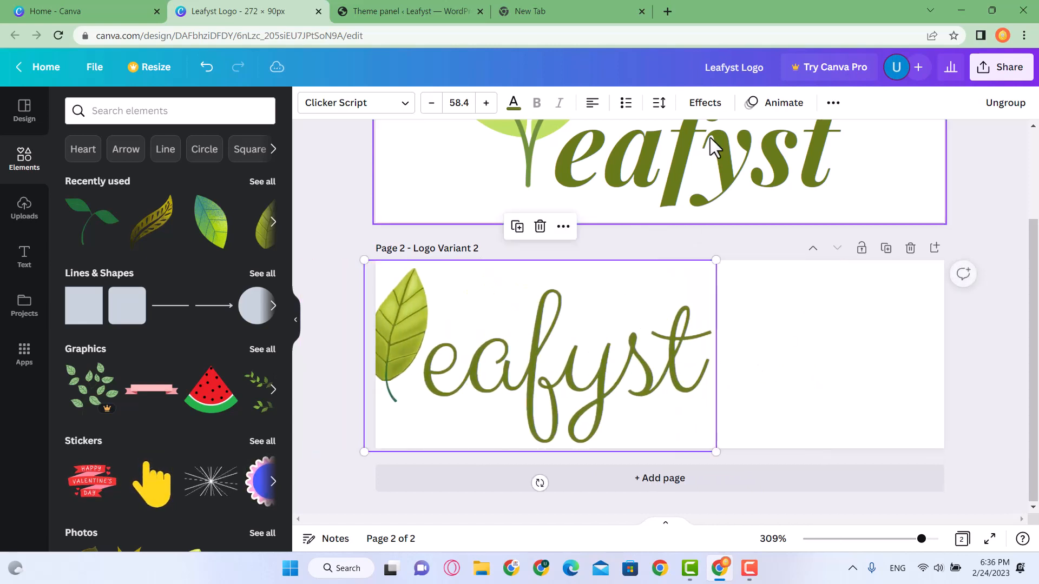
click(834, 103)
click(700, 141)
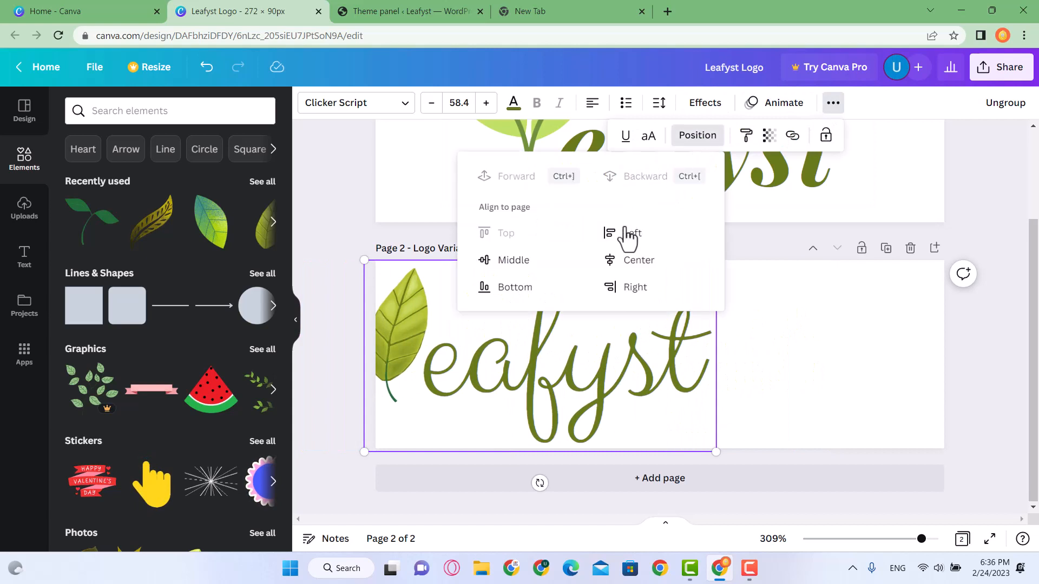
click(627, 262)
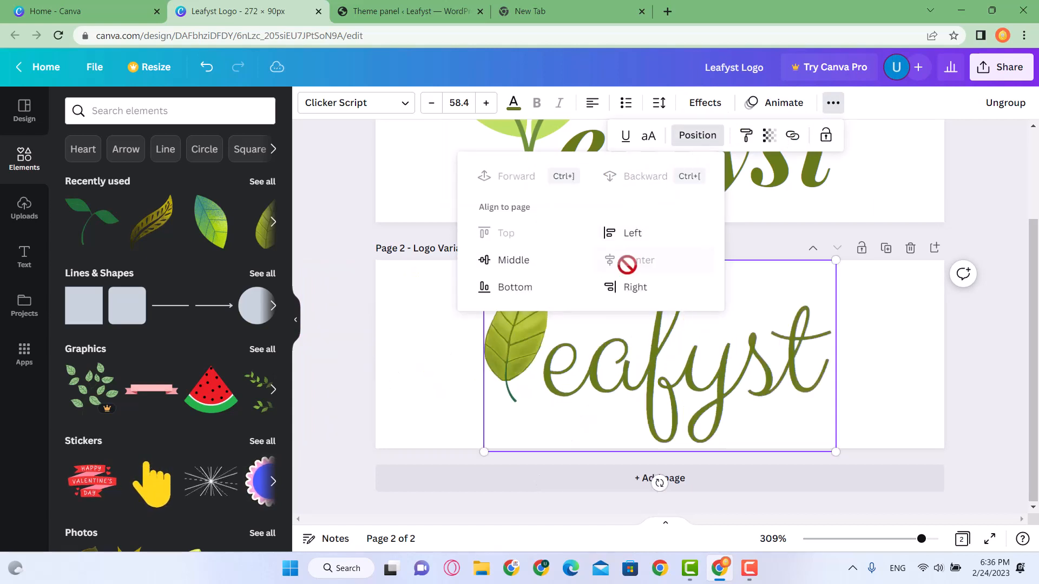
click(901, 357)
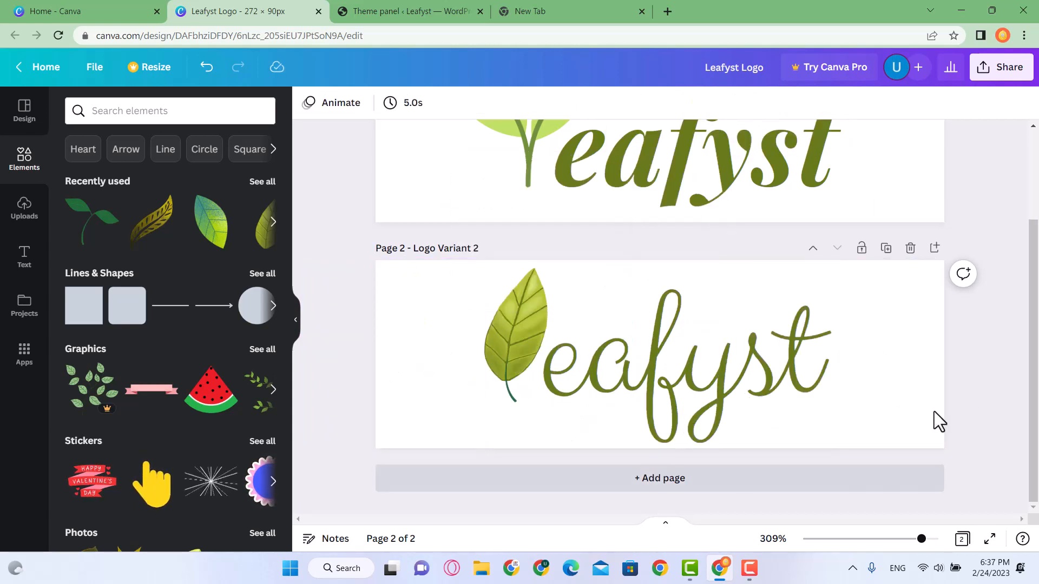
Ungroup the page 2 logo and shrink only the "eafyst" text to size 41.3 beside the leaf
click(691, 410)
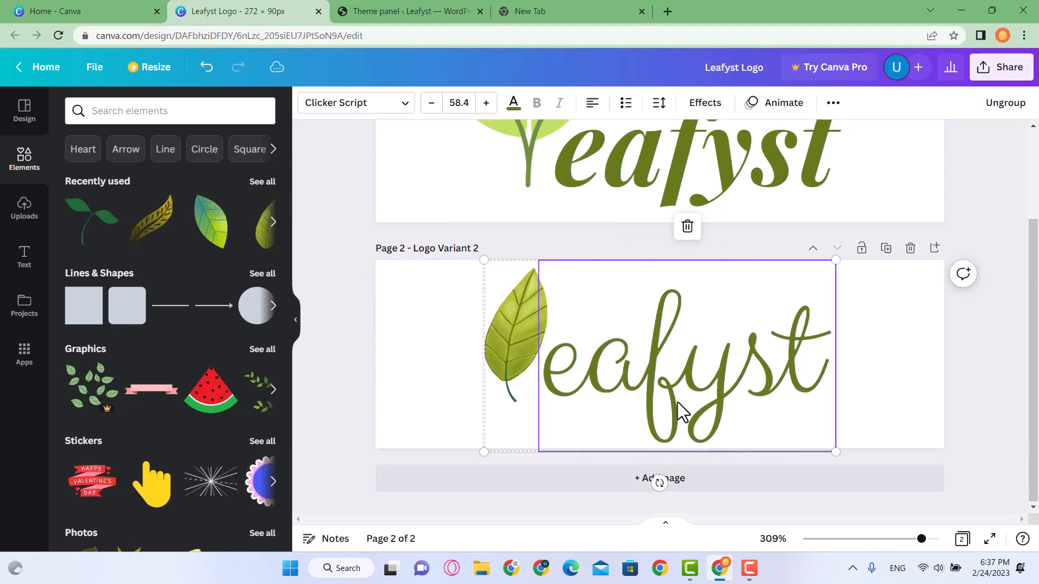
click(858, 384)
click(616, 390)
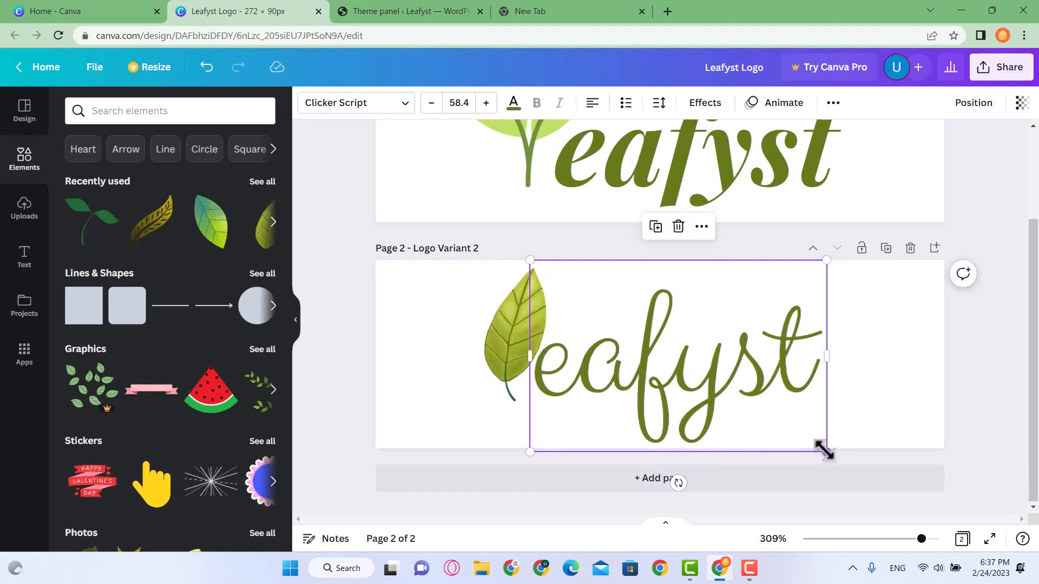
drag(836, 452, 732, 386)
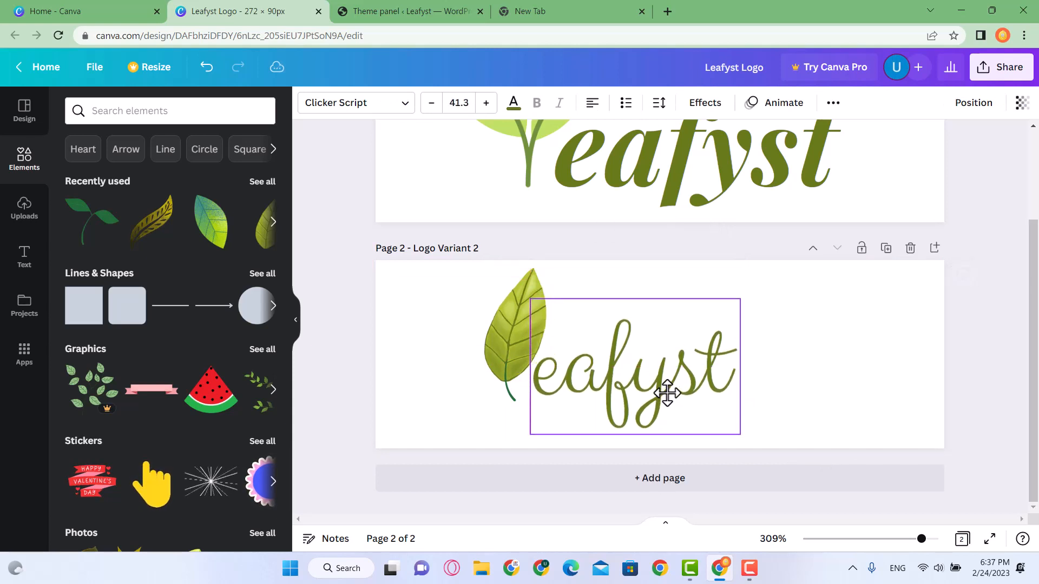
drag(742, 425, 712, 411)
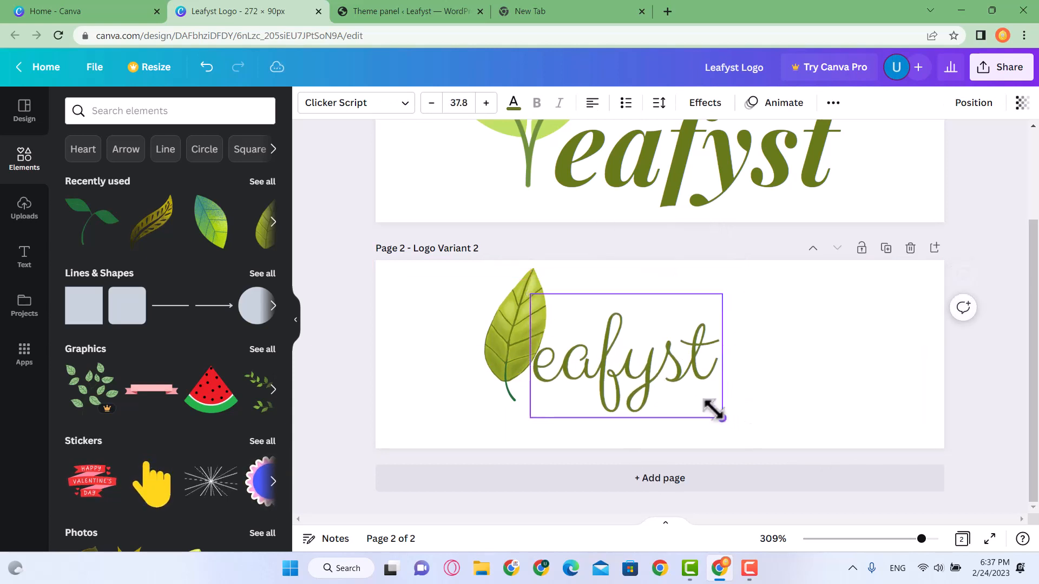
drag(654, 386, 655, 378)
key(ctrl+z)
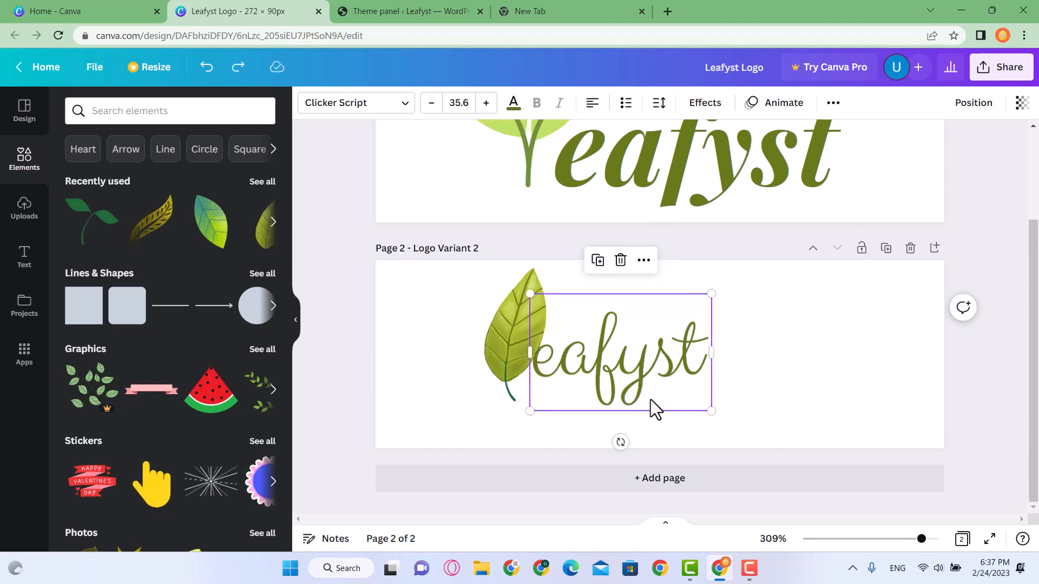
key(ctrl+z)
Reduce the "eafyst" text to size 40 and group it with the leaf and stem
drag(739, 429, 734, 425)
shift+click(514, 358)
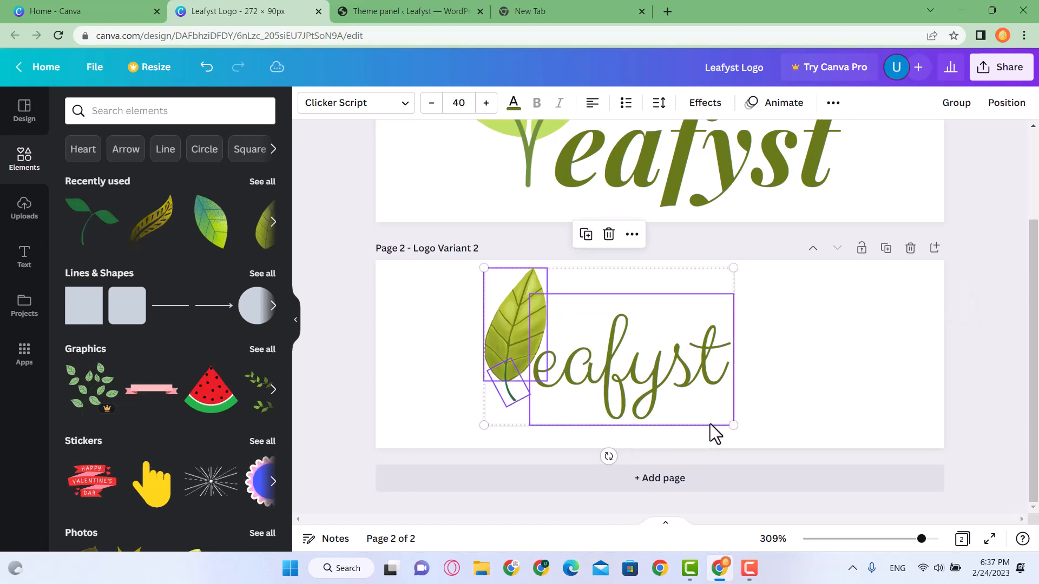
key(ctrl+g)
Enlarge the page 2 logo to text size 45.9 and center it on the page
drag(737, 430, 774, 448)
mouse_move(680, 400)
mouse_down()
mouse_move(661, 398)
mouse_move(672, 408)
mouse_move(660, 399)
mouse_move(692, 400)
mouse_move(677, 398)
mouse_up()
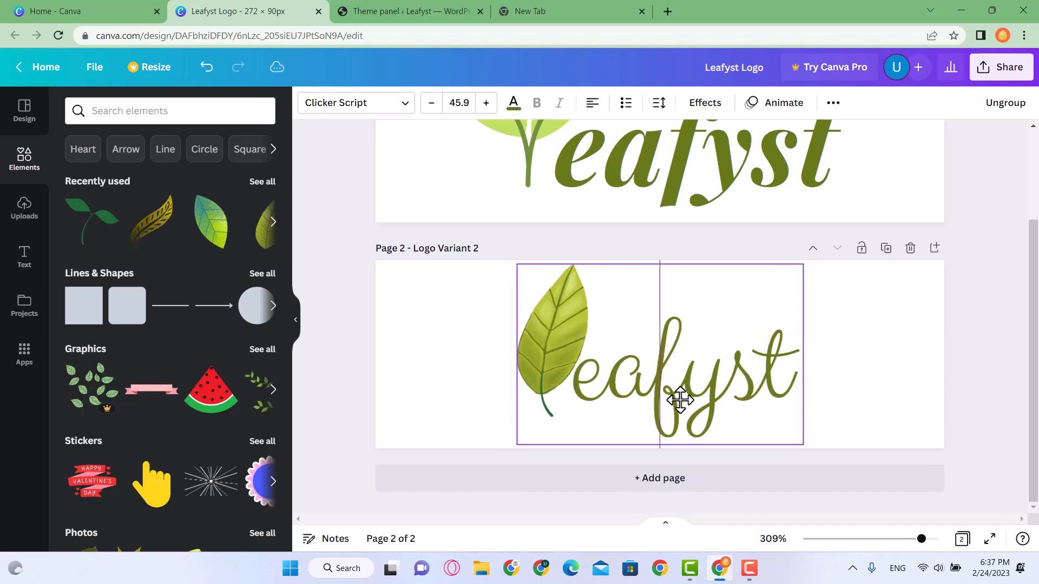
click(833, 401)
click(322, 364)
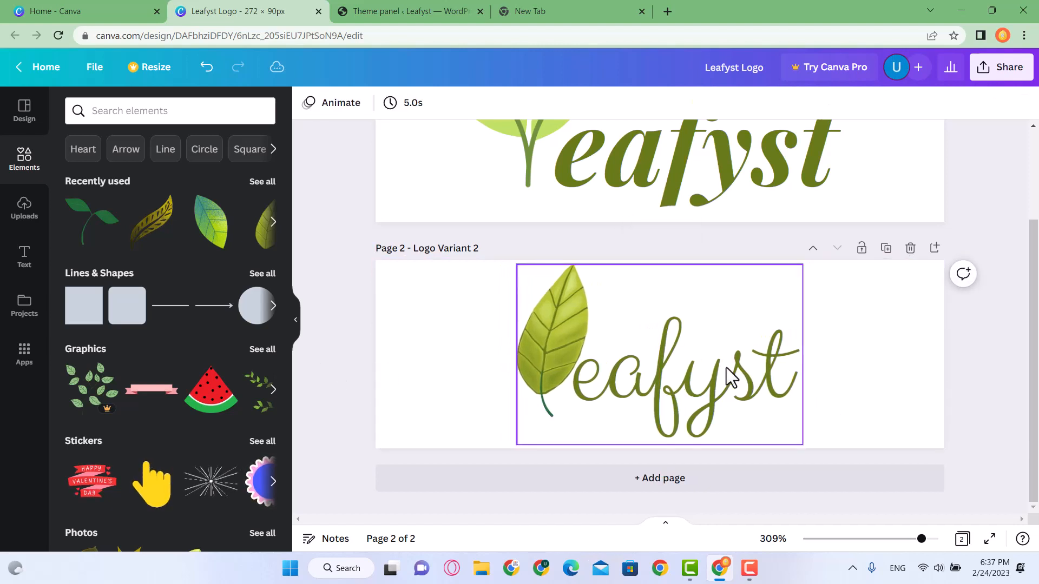
scroll(565, 343, up, 5)
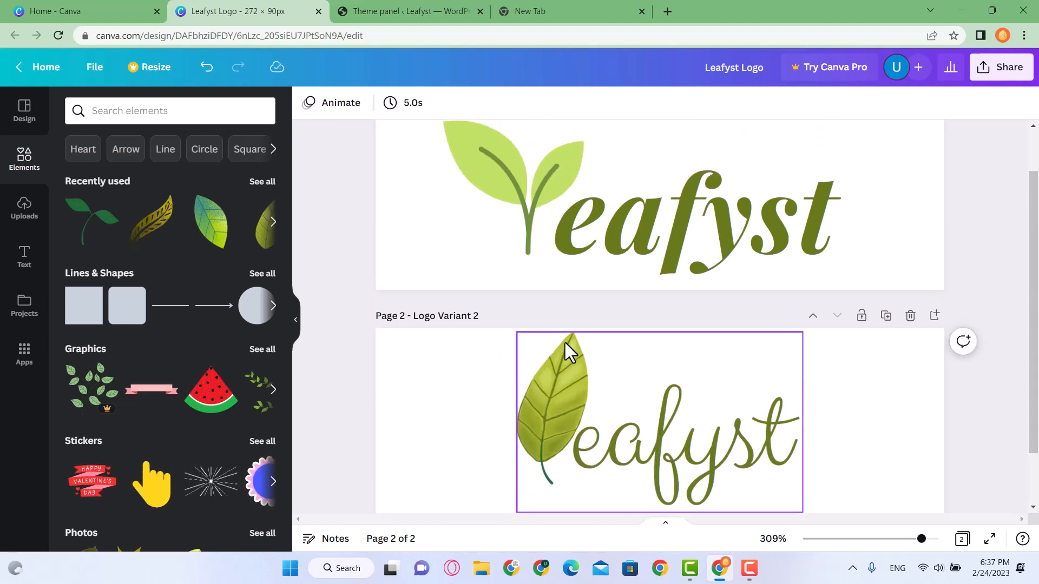
scroll(568, 281, down, 3)
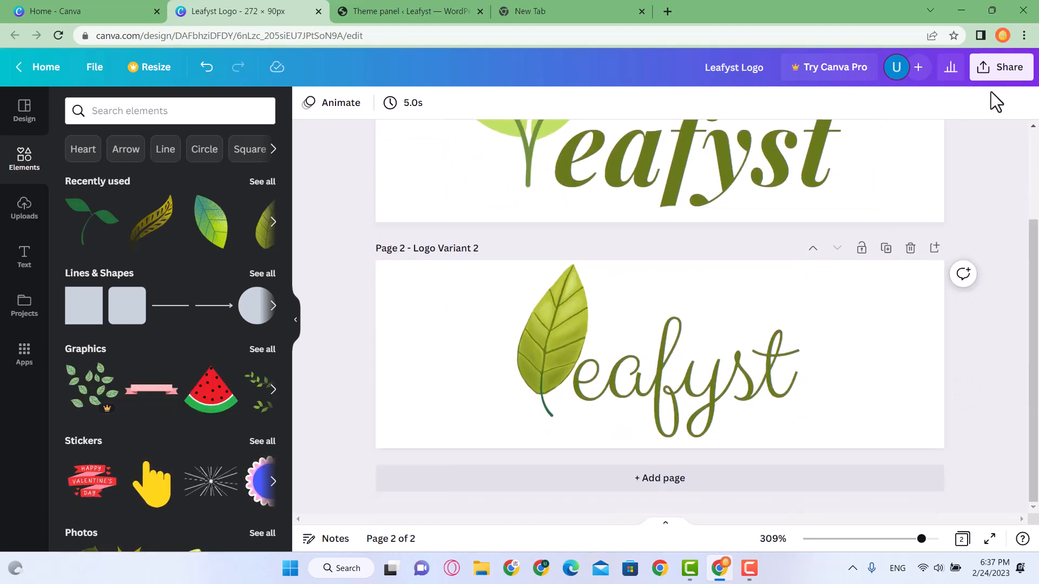
Download all pages of the design as PNG at 272 × 90 px
click(1018, 69)
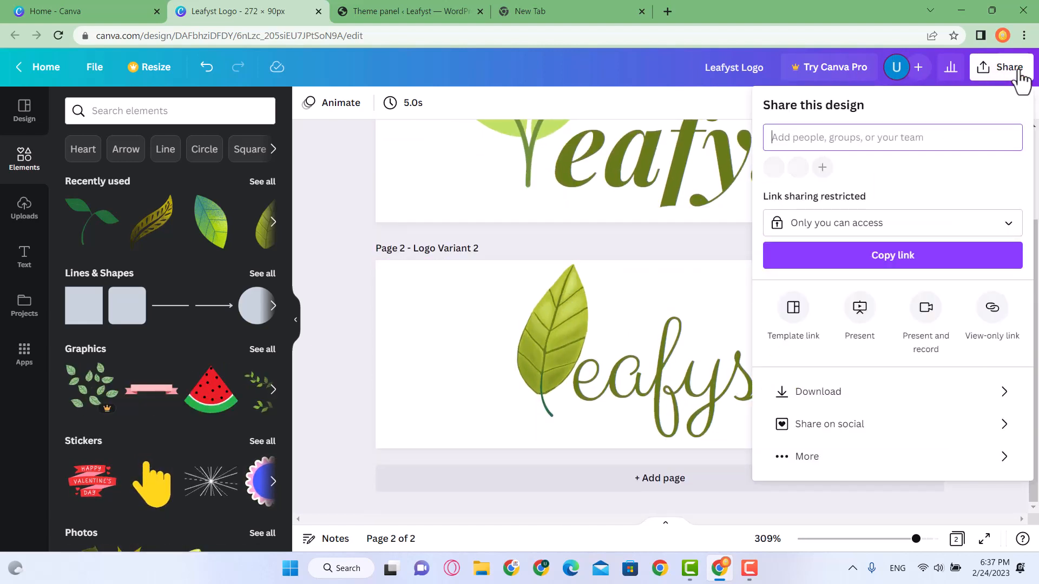
click(838, 391)
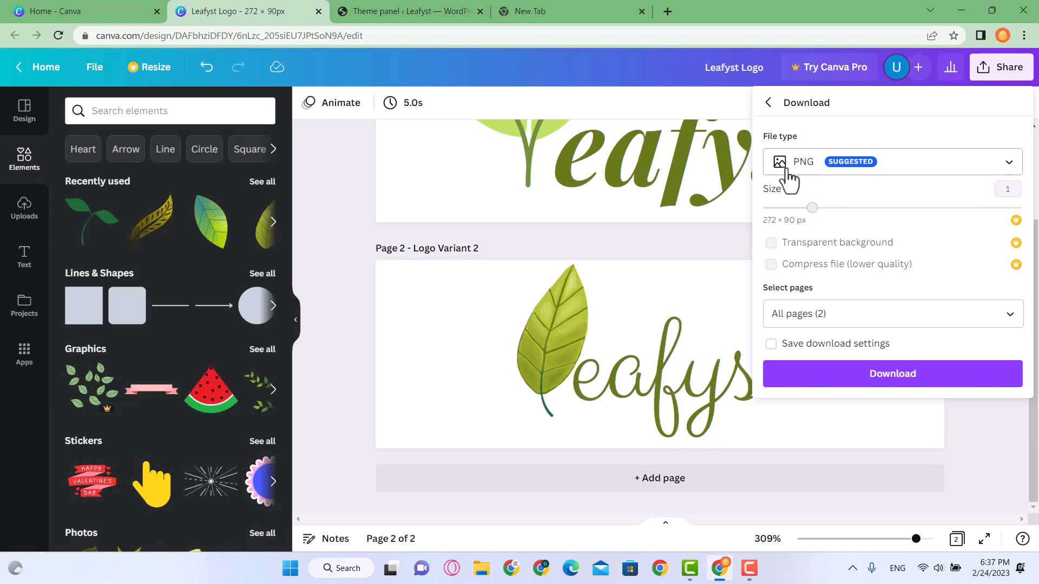
click(814, 169)
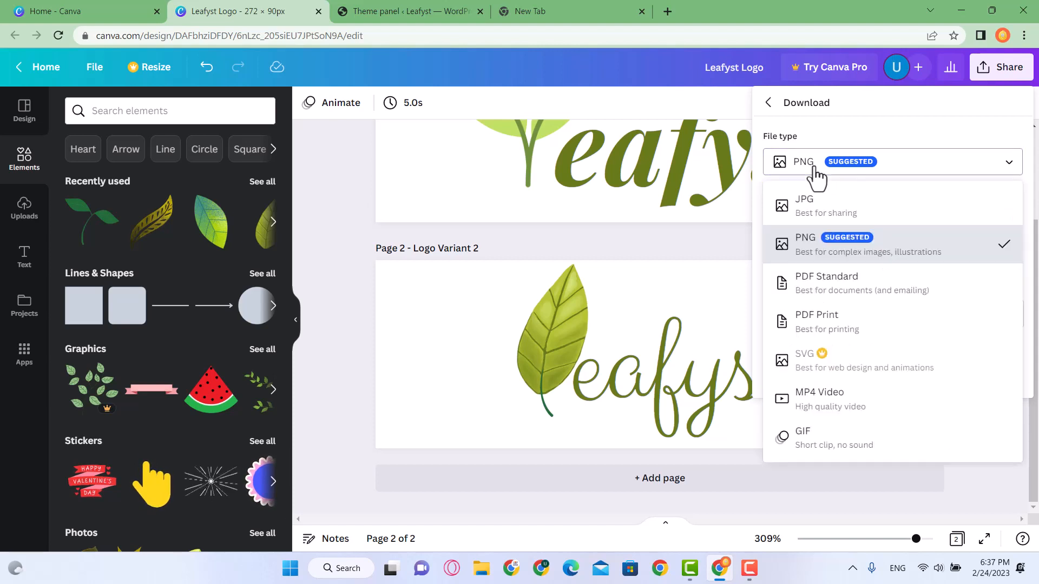
click(844, 254)
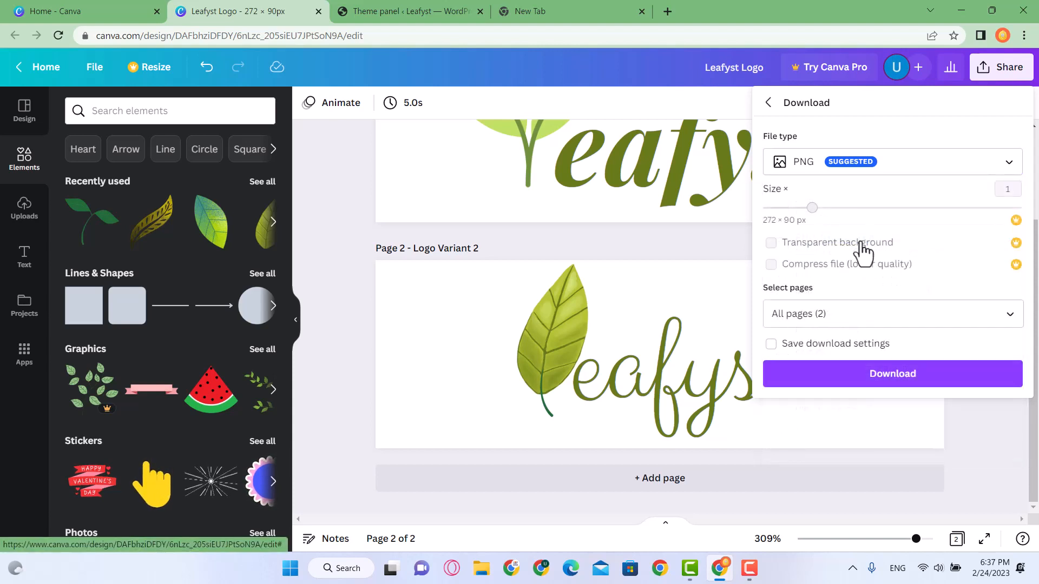
click(873, 386)
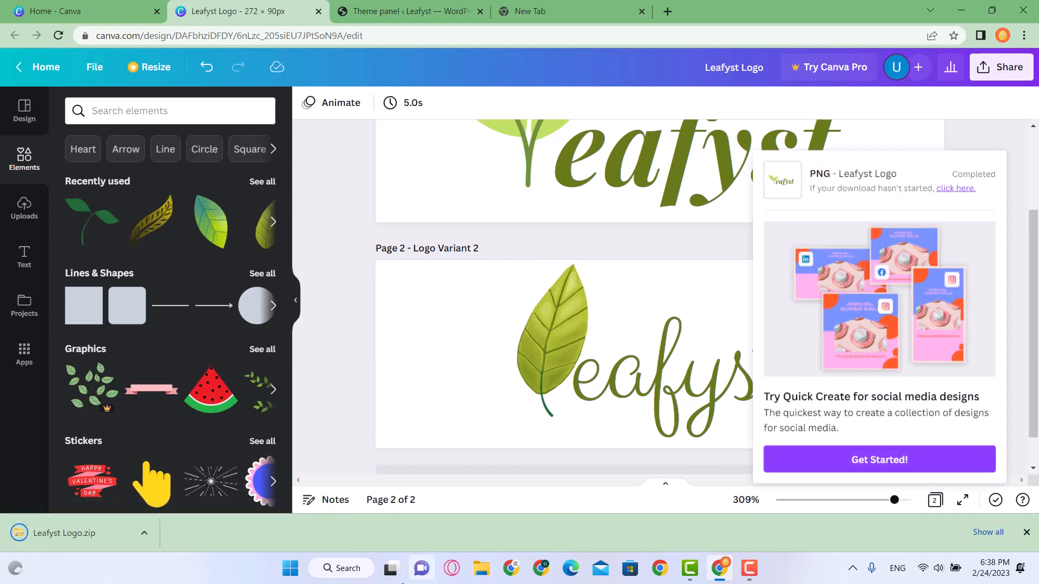
Show the downloaded Leafyst Logo.zip in its folder and extract its contents
click(145, 533)
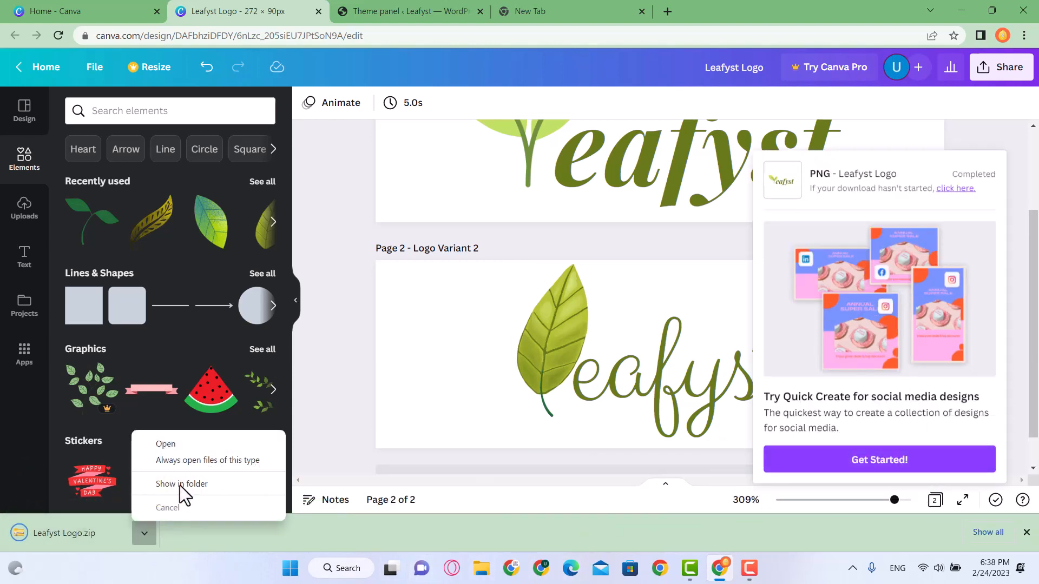
click(180, 483)
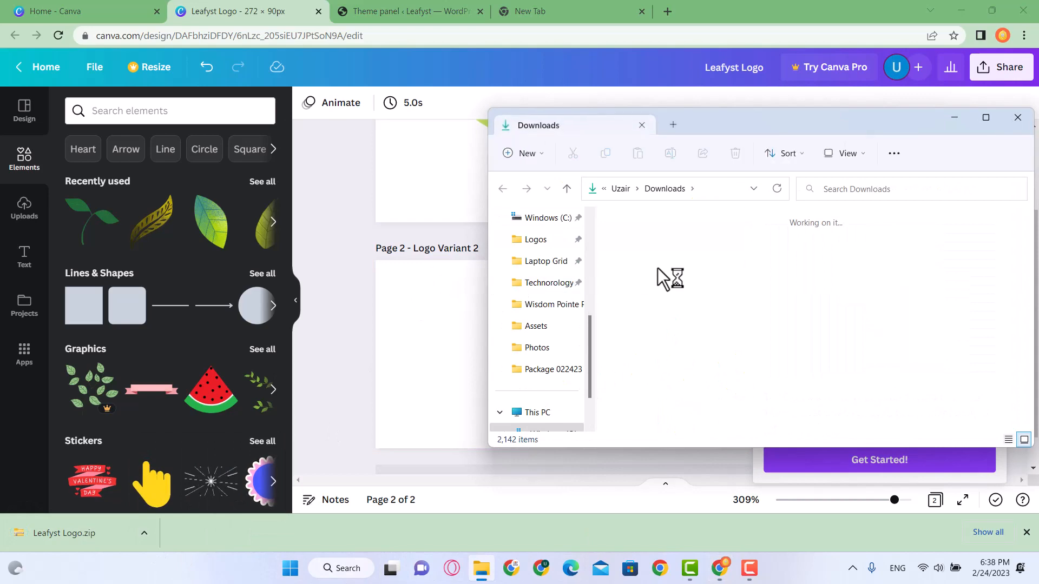
right_click(656, 269)
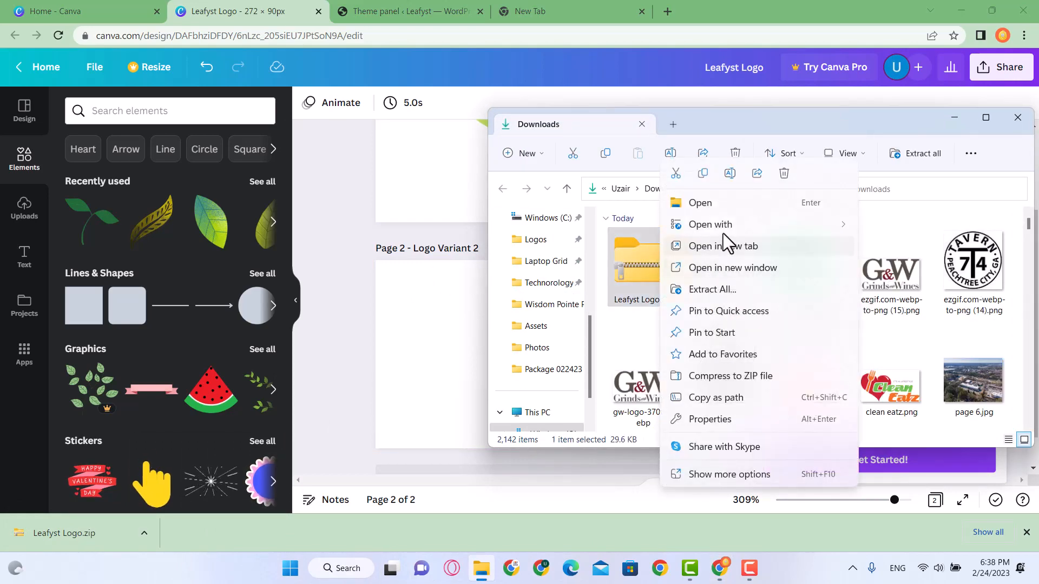
click(733, 287)
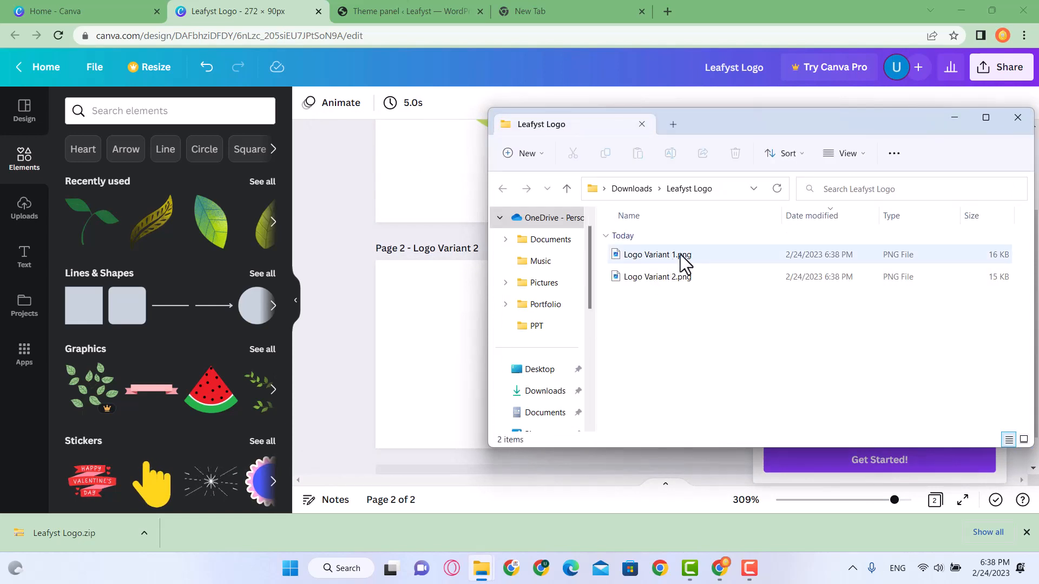
Open Logo Variant 2.png in the image viewer and inspect the exported logo up close
mouse_move(653, 258)
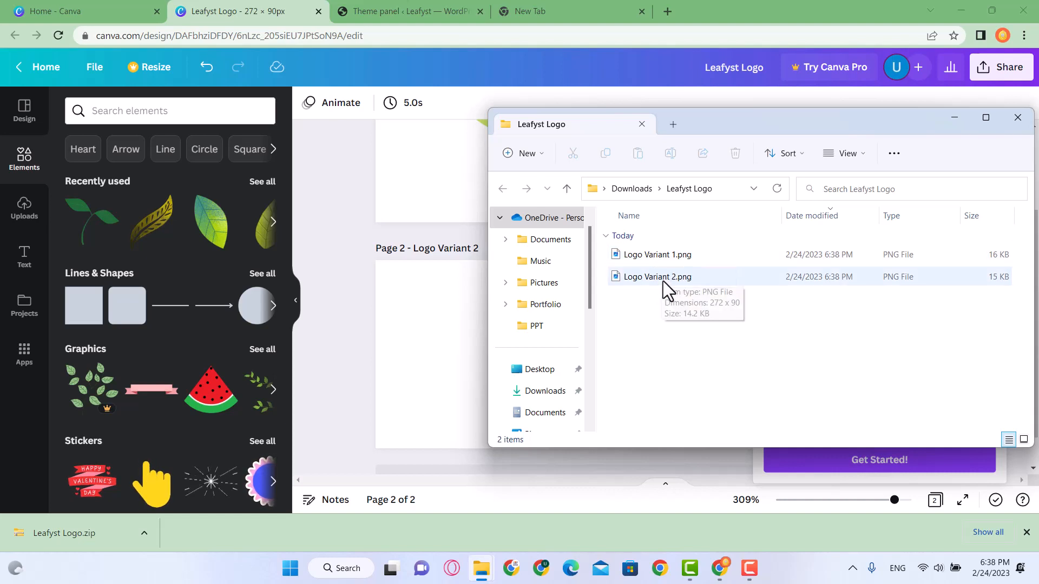
click(663, 278)
double_click(663, 278)
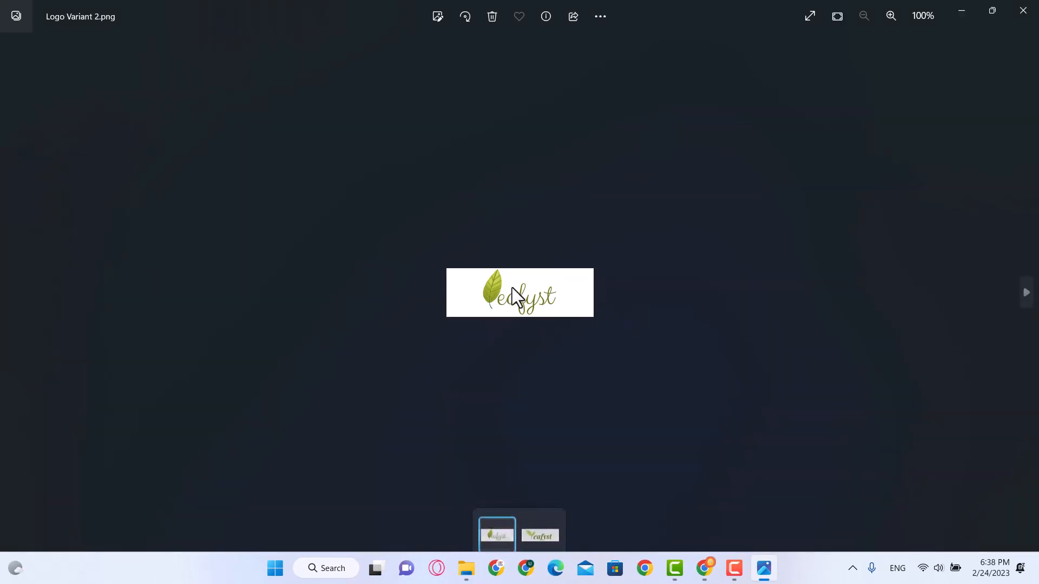
scroll(506, 314, up, 5)
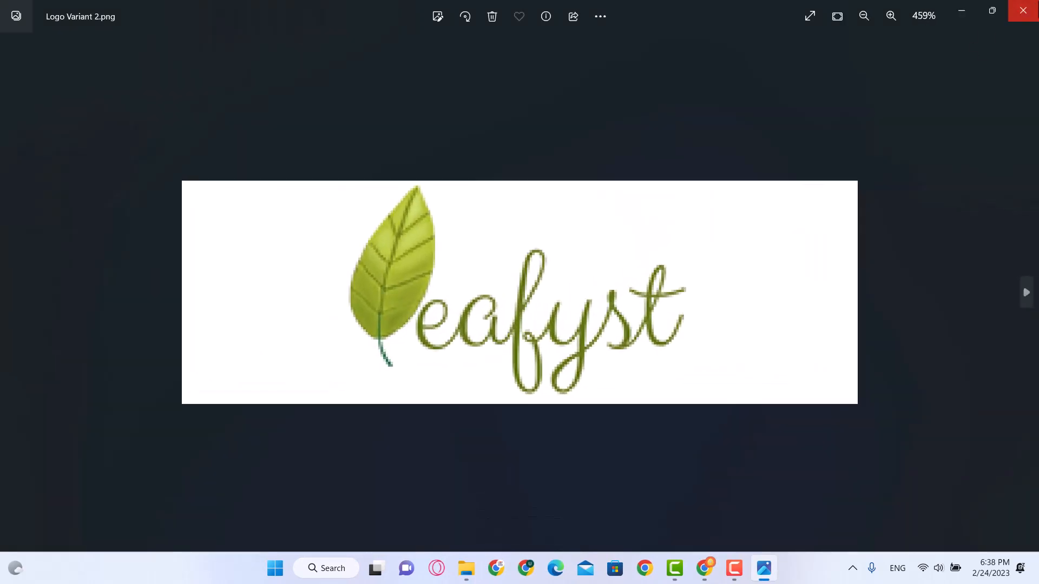
click(1022, 11)
Rename Logo Variant 2.png to "Leafyst Logo.png"
key(F2)
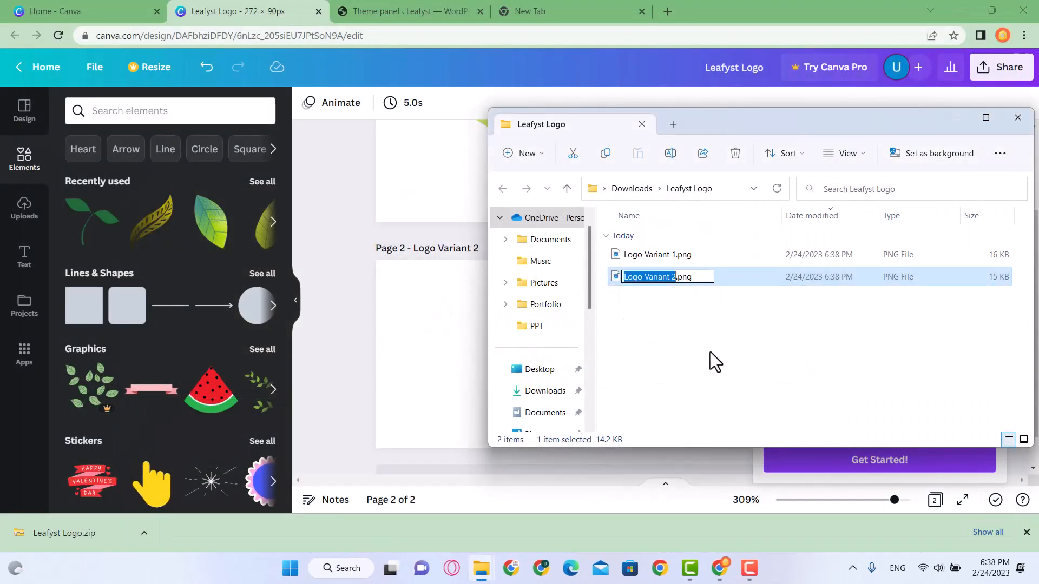
text(Leafy)
text(st )
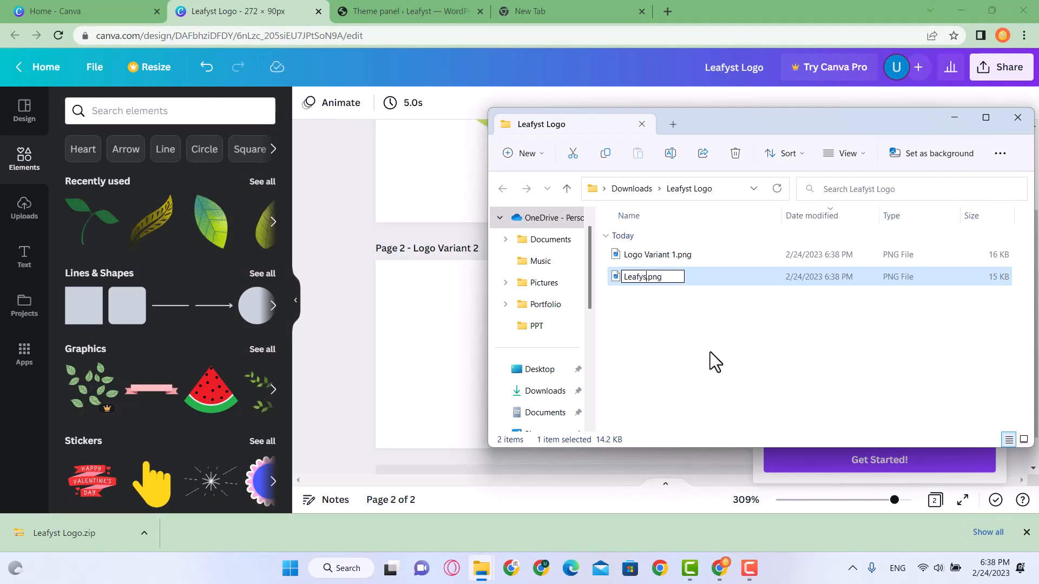
text(Logo)
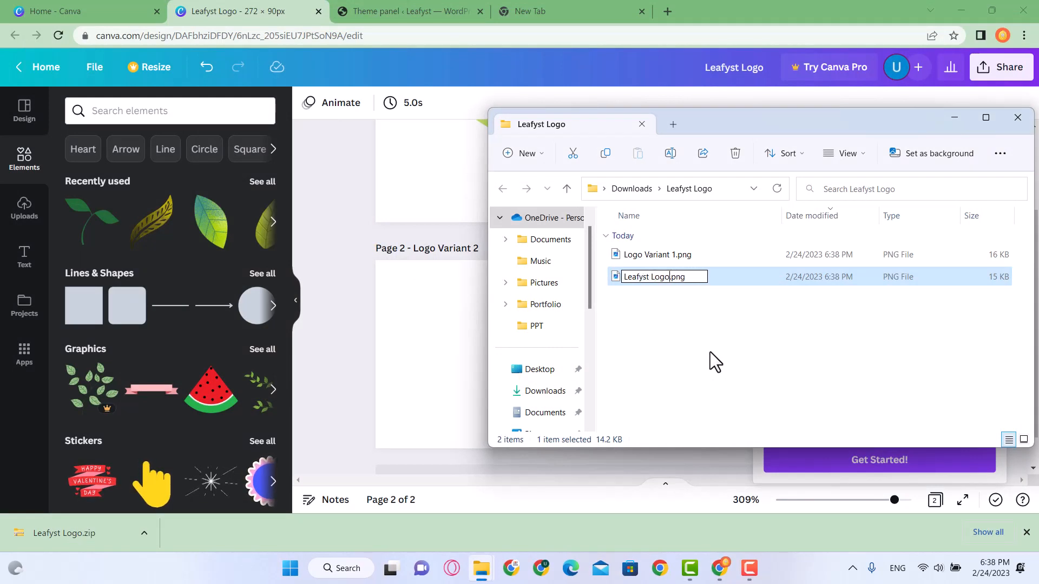
key(Return)
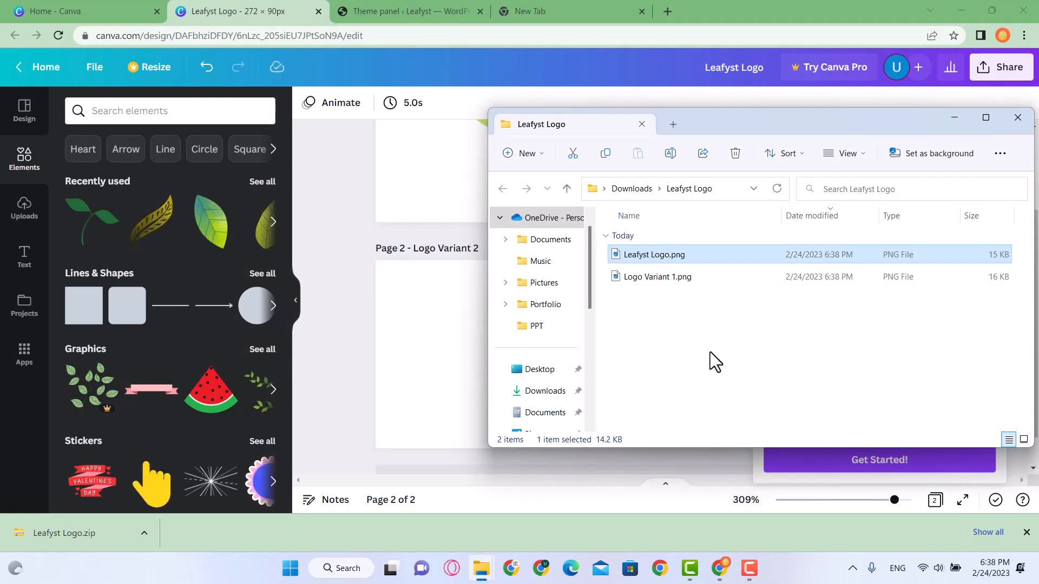
Copy the Leafyst Logo folder's path and open the media upload for the main logo in the WordPress theme panel
click(733, 193)
key(ctrl+c)
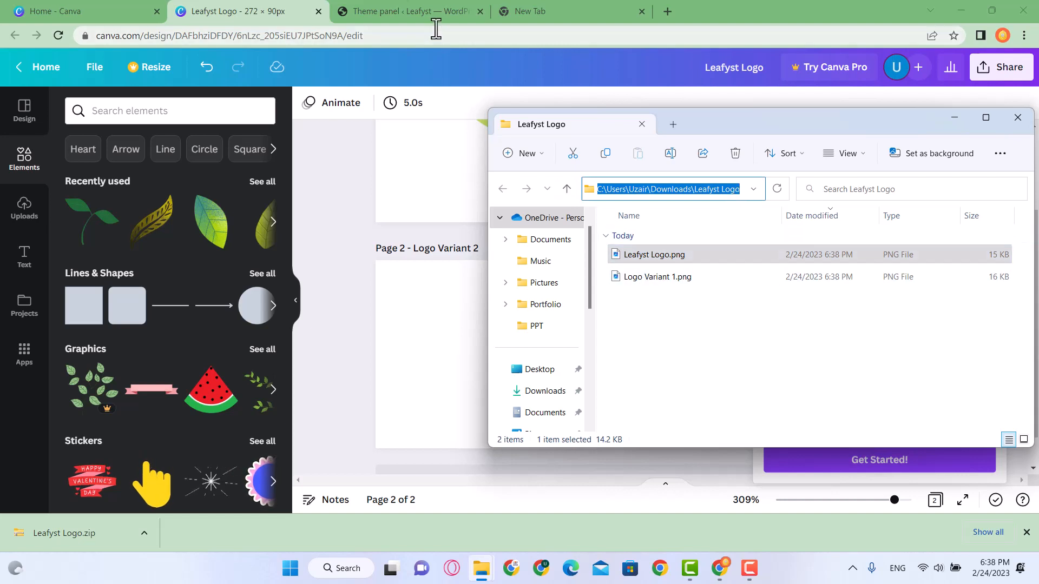
click(427, 11)
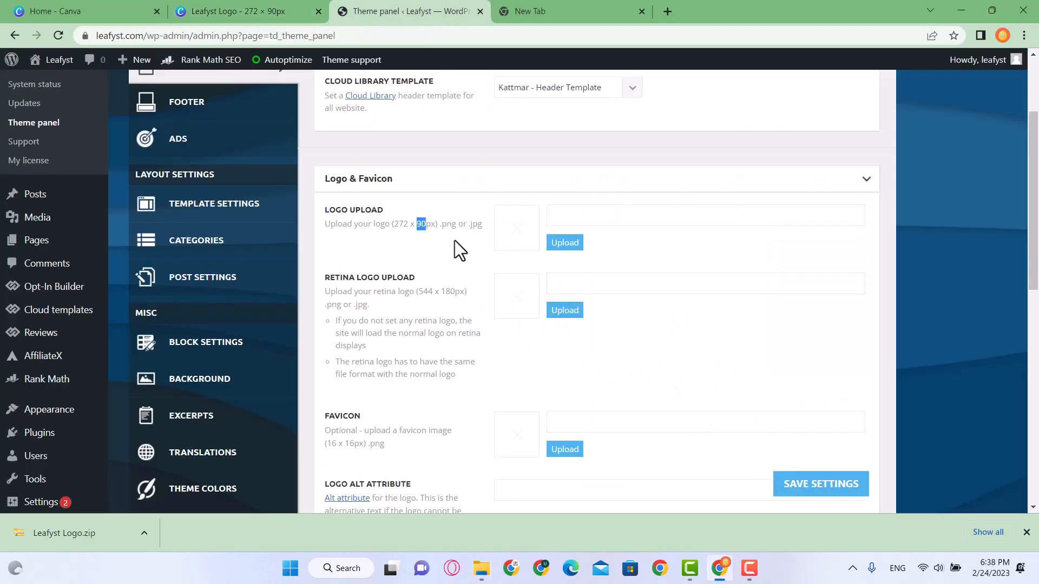
drag(314, 211, 405, 210)
click(404, 210)
click(565, 243)
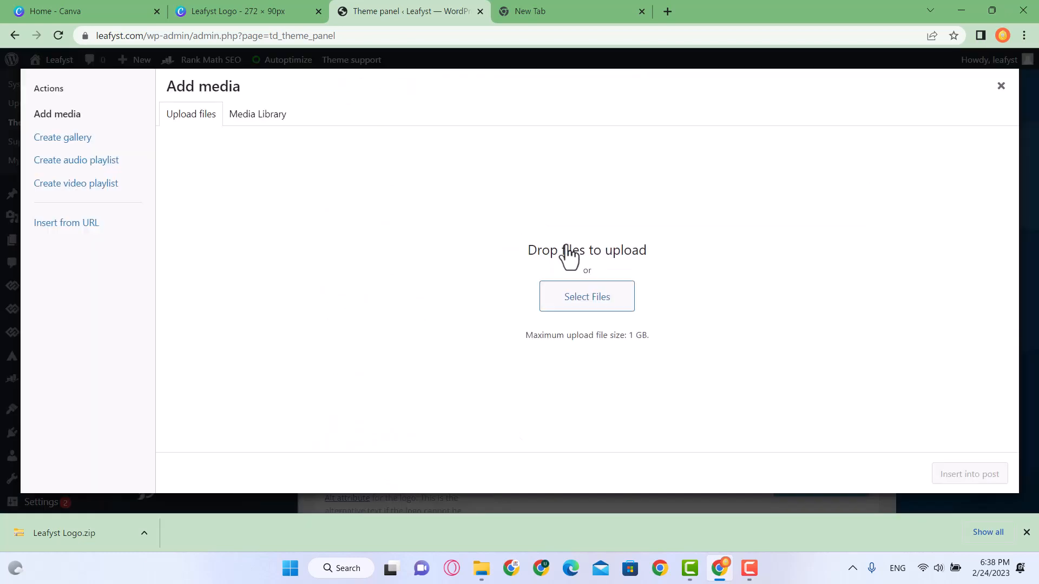
Upload Leafyst Logo.png from the copied folder path to the media library
click(579, 303)
click(645, 38)
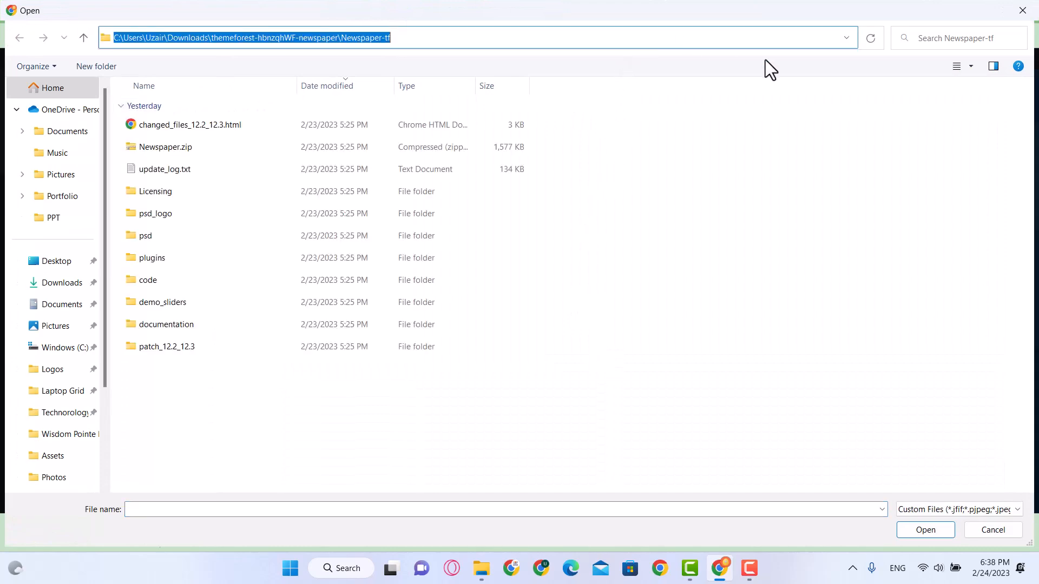
key(ctrl+v)
click(867, 38)
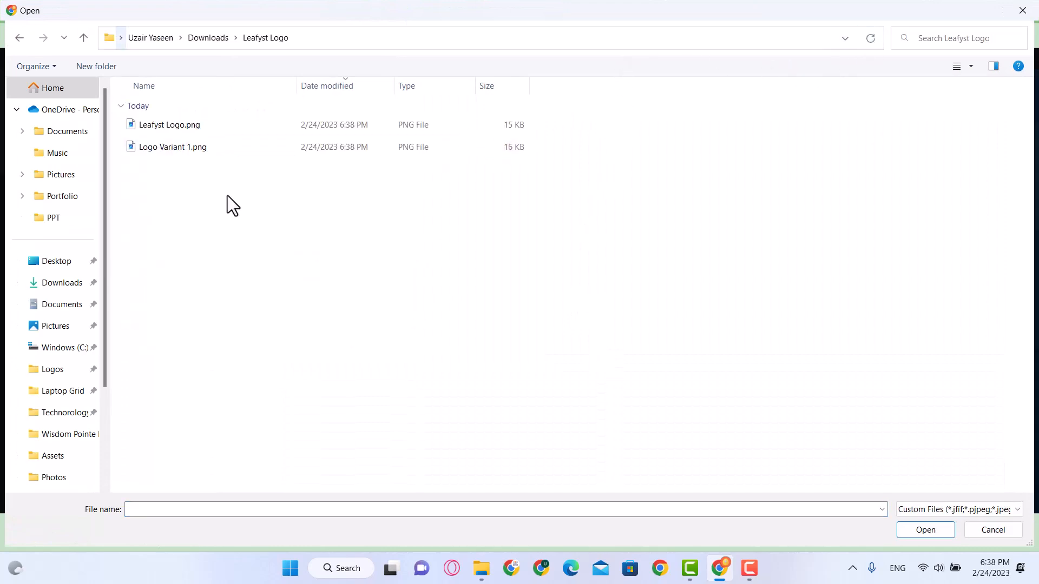
click(164, 128)
double_click(163, 128)
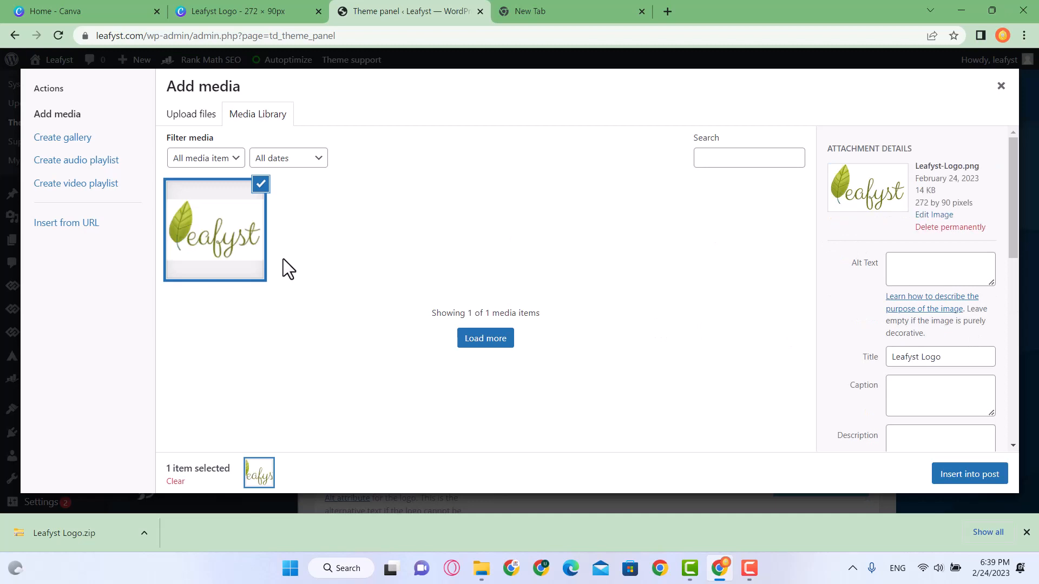
Set the uploaded image's alt text to "Leafyst Logo" and insert it as the site logo
click(935, 275)
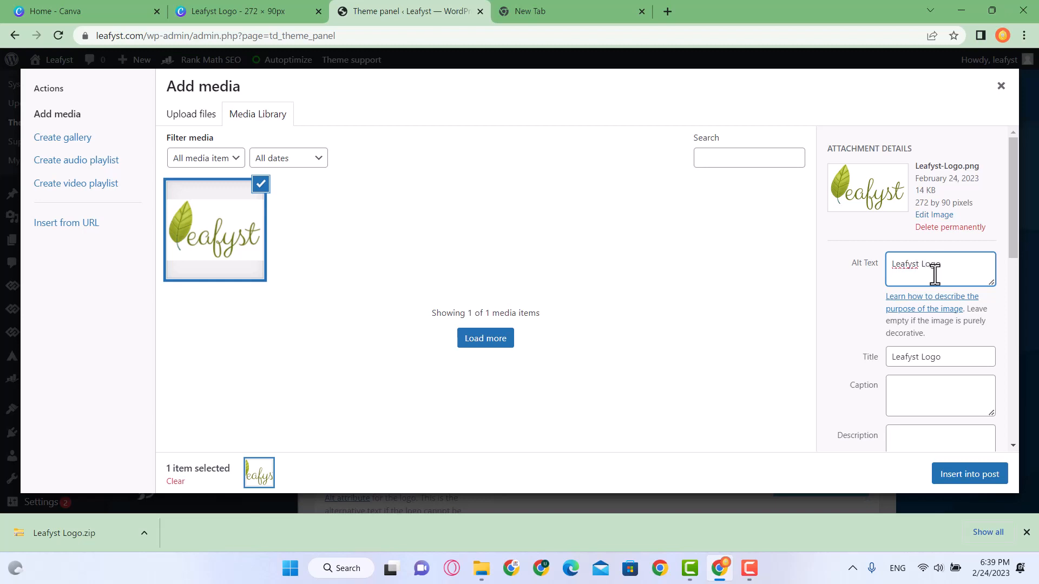
click(968, 474)
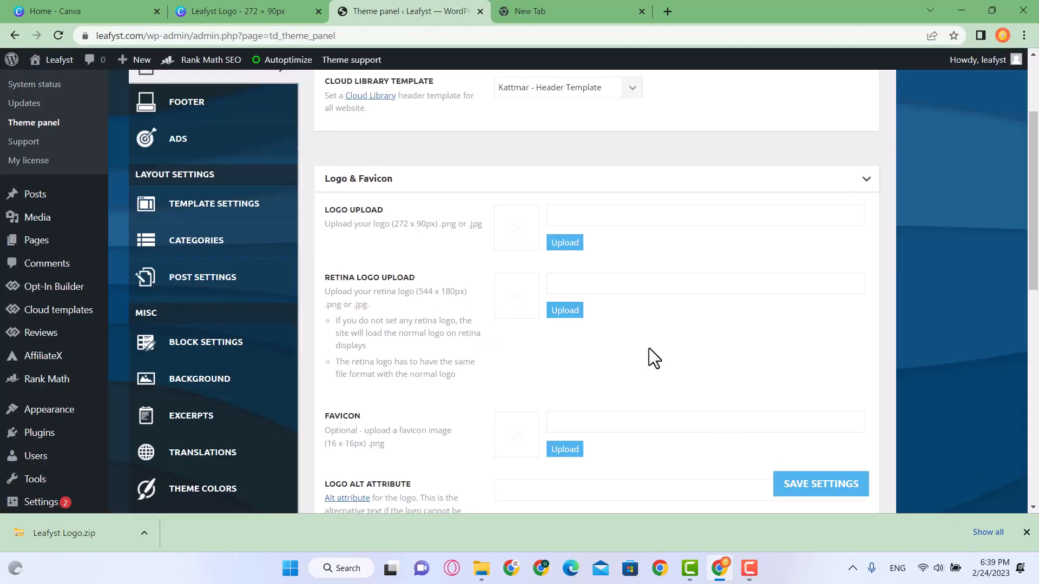
Switch to the Canva logo design and review its PNG download options, including size, transparent background and page selection
click(235, 4)
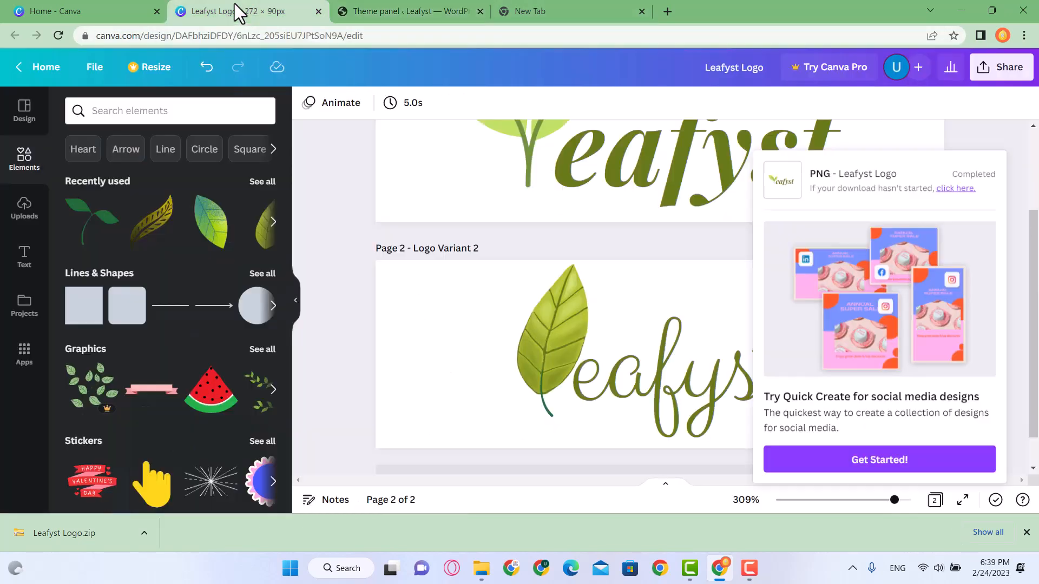
click(999, 68)
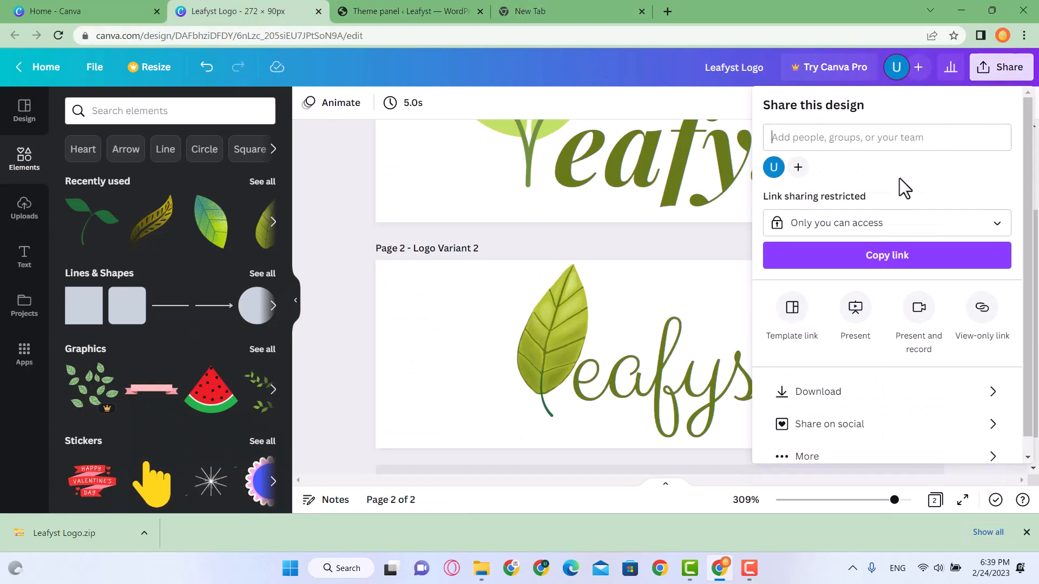
click(999, 386)
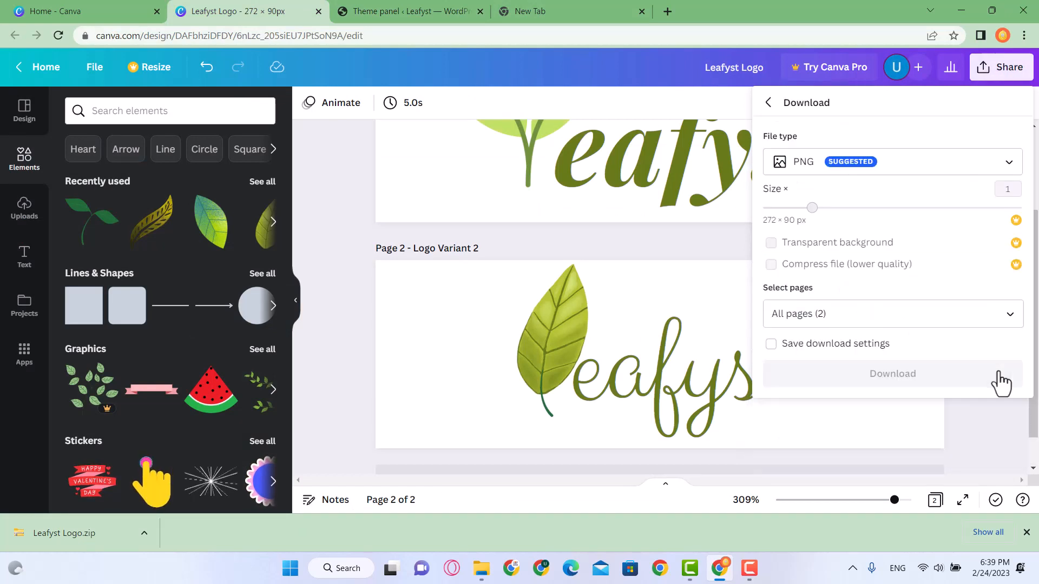
click(882, 171)
click(886, 173)
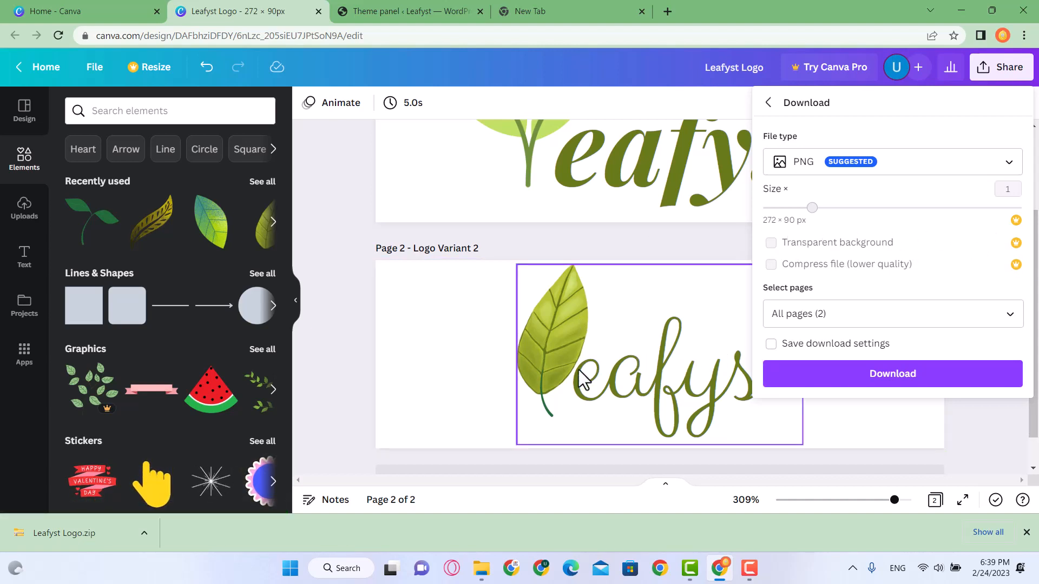
click(323, 340)
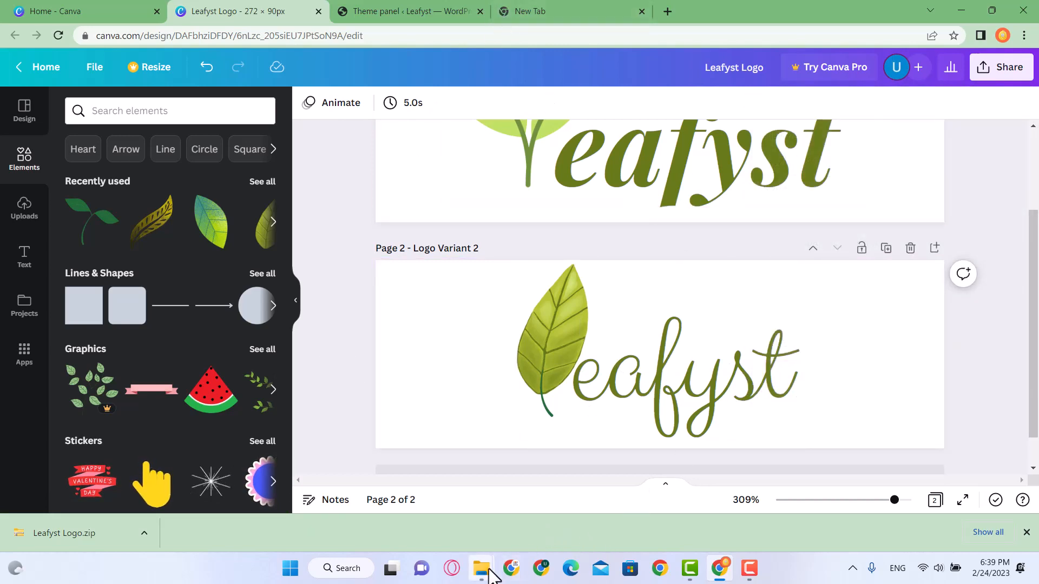
Search the computer for "ill" and launch Adobe Illustrator
mouse_move(487, 569)
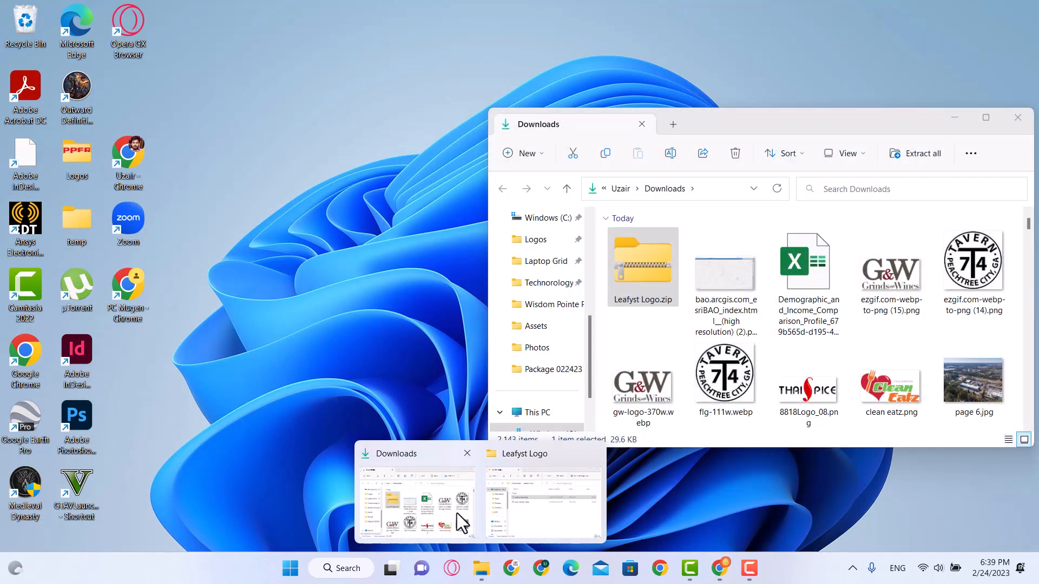
click(457, 513)
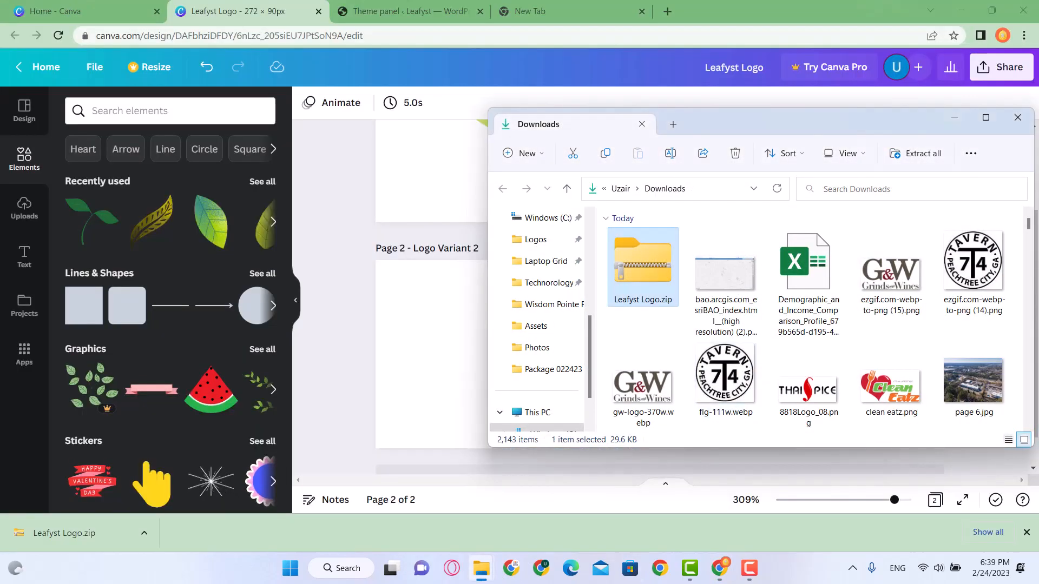
click(344, 569)
text(ill)
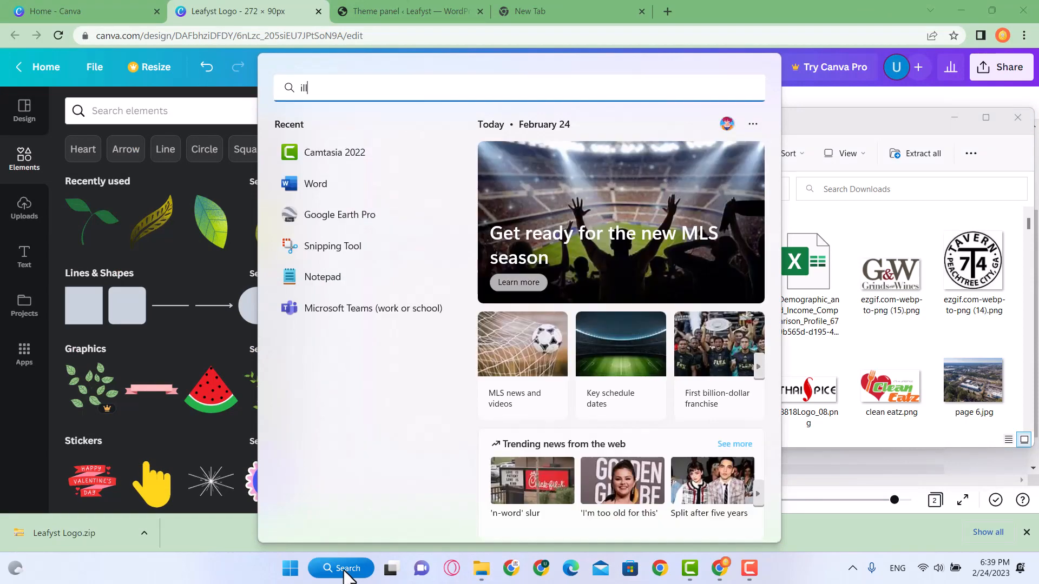
click(344, 569)
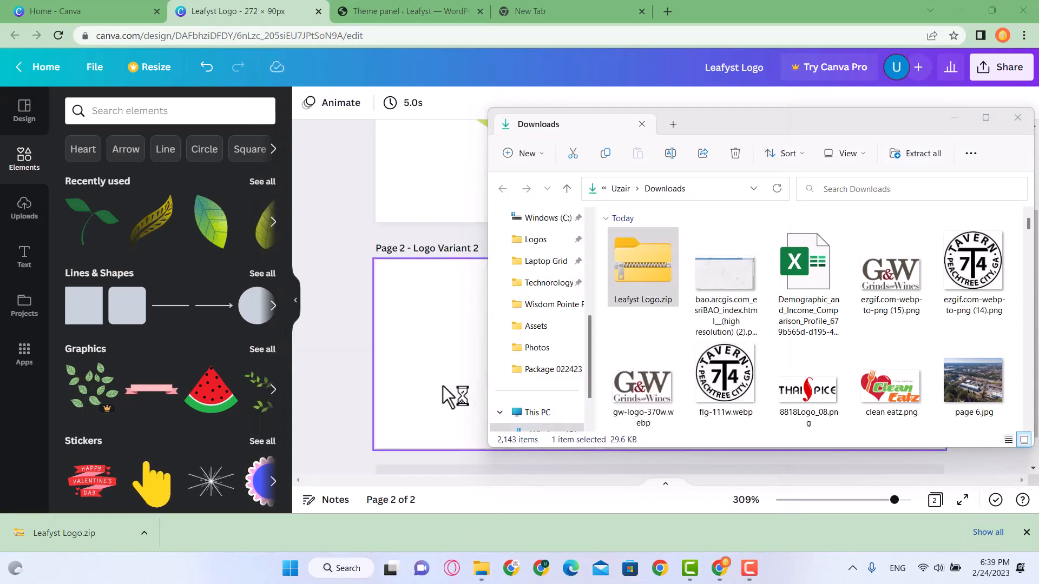
Bring up the Leafyst Logo folder while Illustrator loads, and switch to the Illustrator window
click(328, 461)
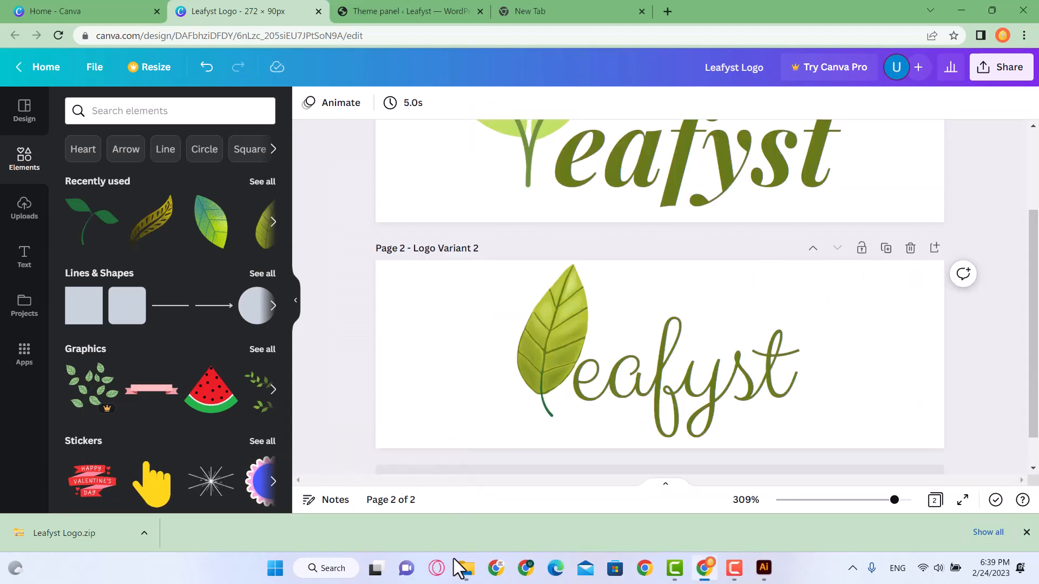
mouse_move(460, 565)
click(518, 503)
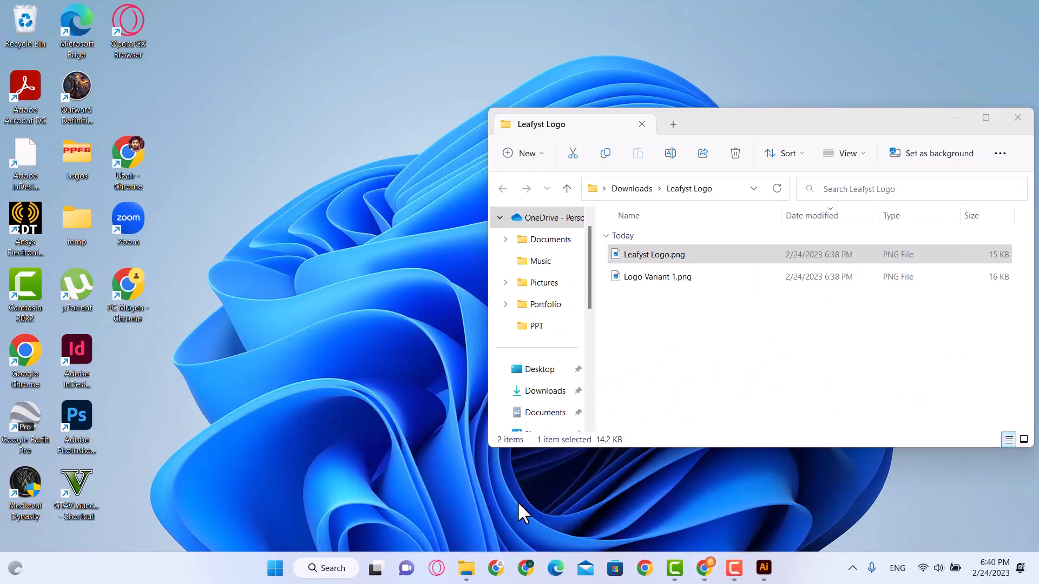
click(770, 574)
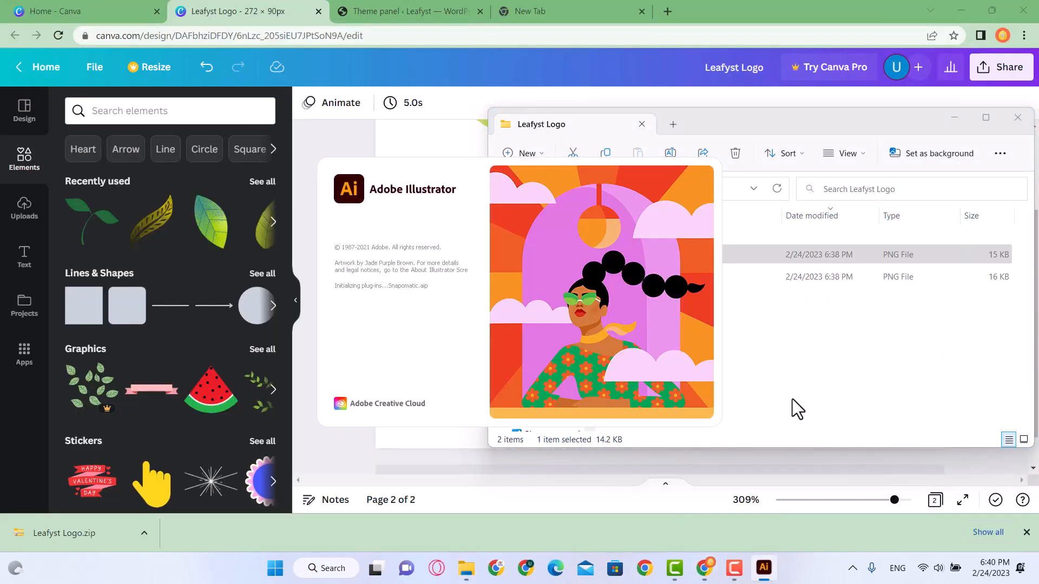
click(795, 393)
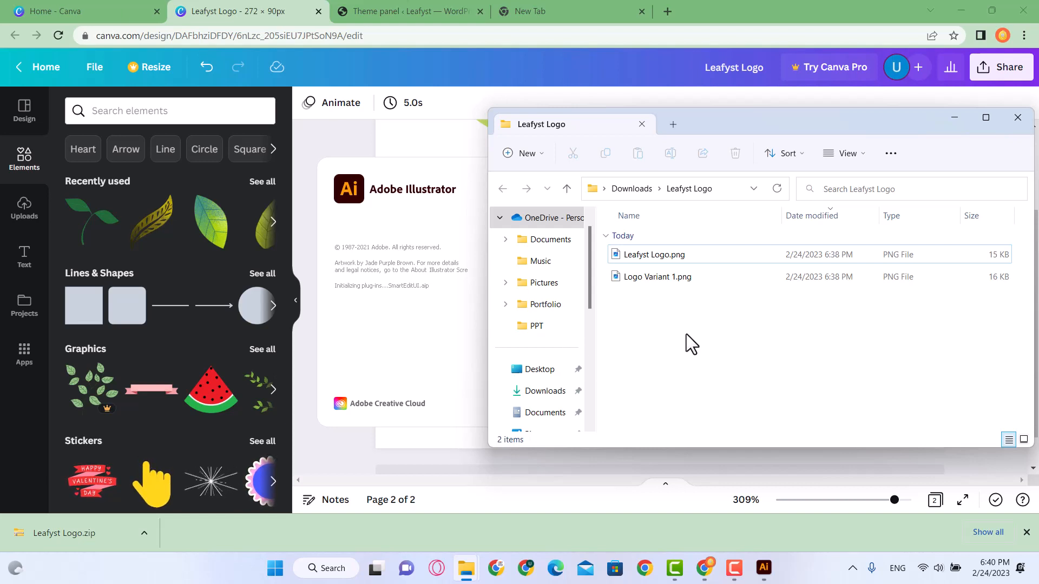
click(761, 569)
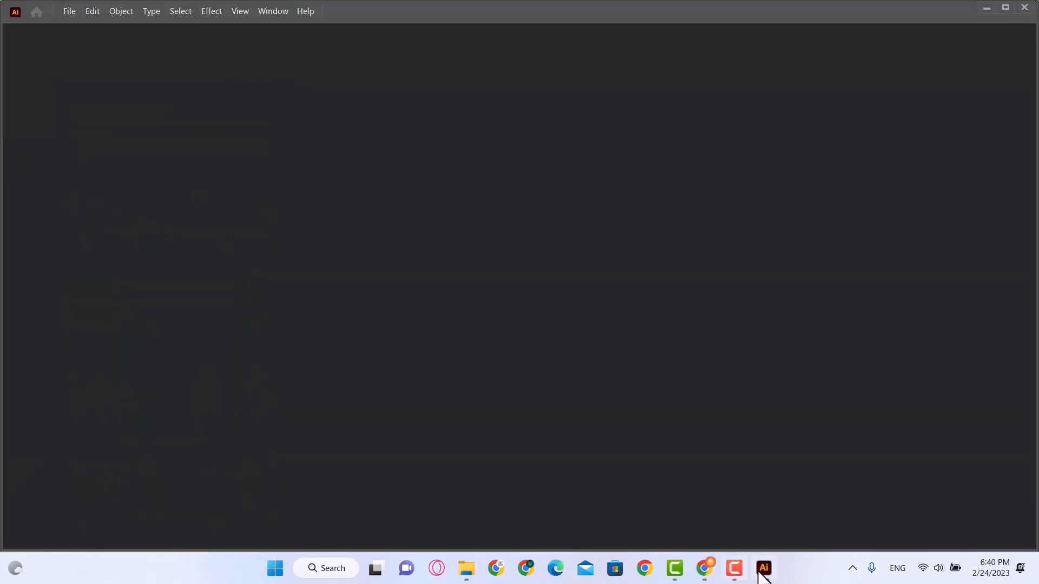
click(759, 571)
click(763, 570)
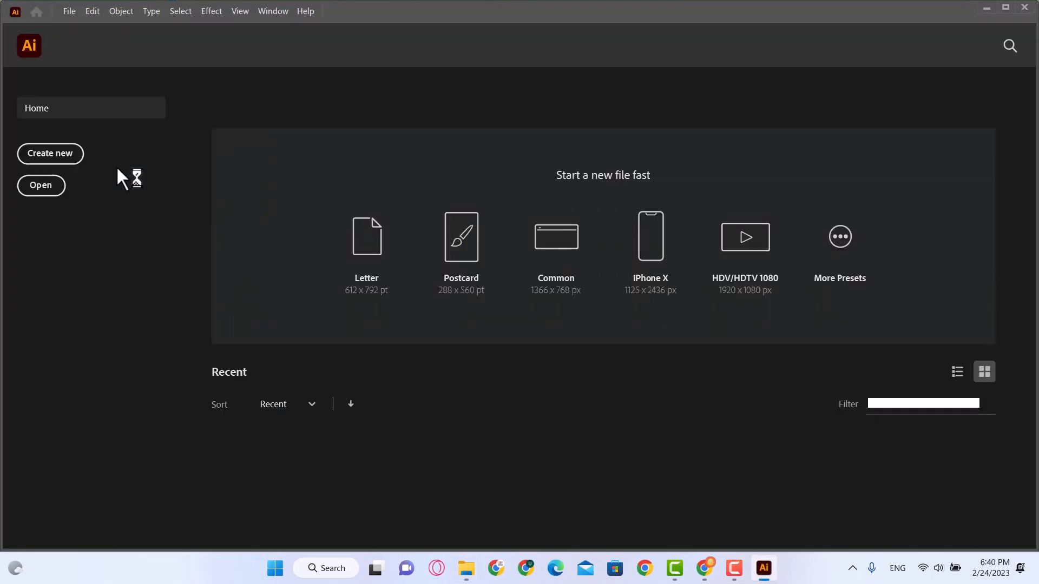
Create a new document from the Common 1366 x 768 px web preset
click(30, 154)
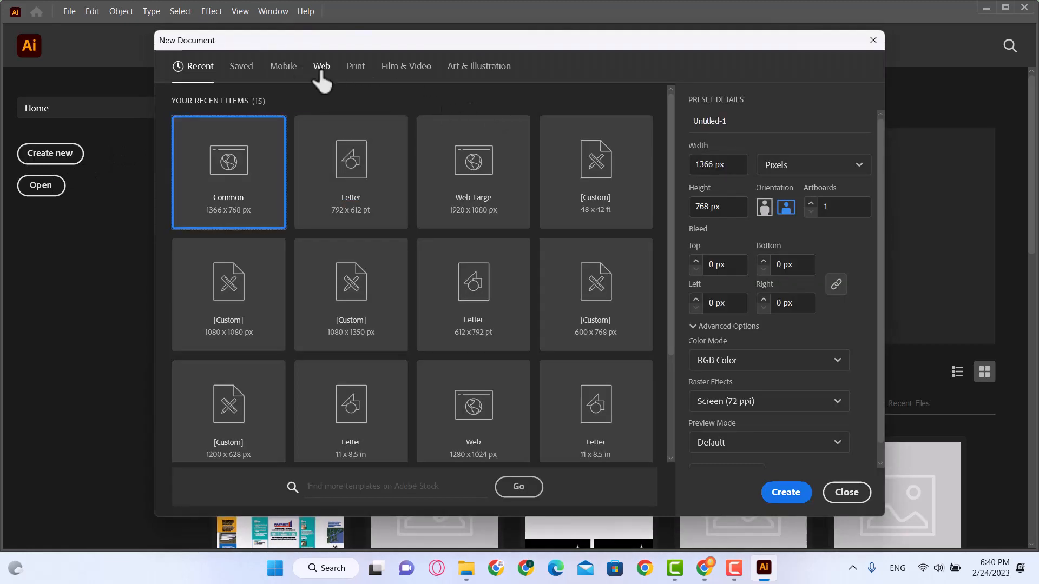
click(321, 67)
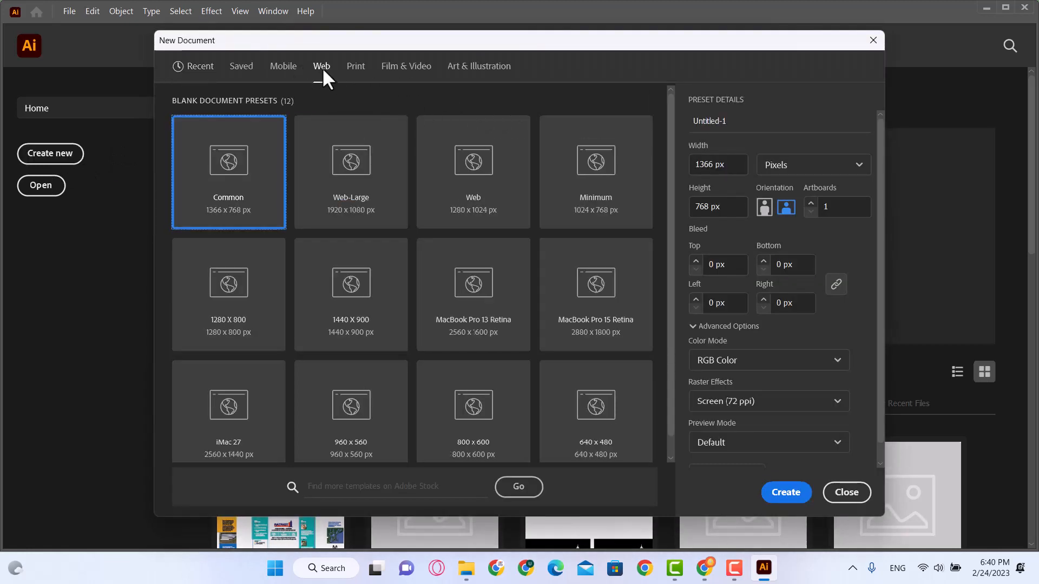
click(786, 490)
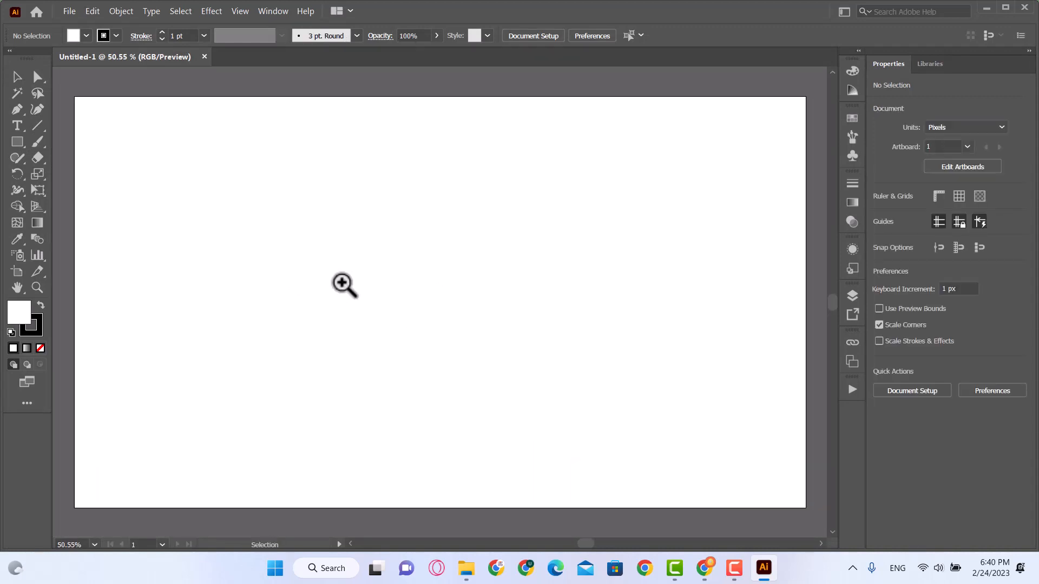
Duplicate Artboard 1 and place the copy beside the original
scroll(445, 340, down, 4)
scroll(385, 357, down, 2)
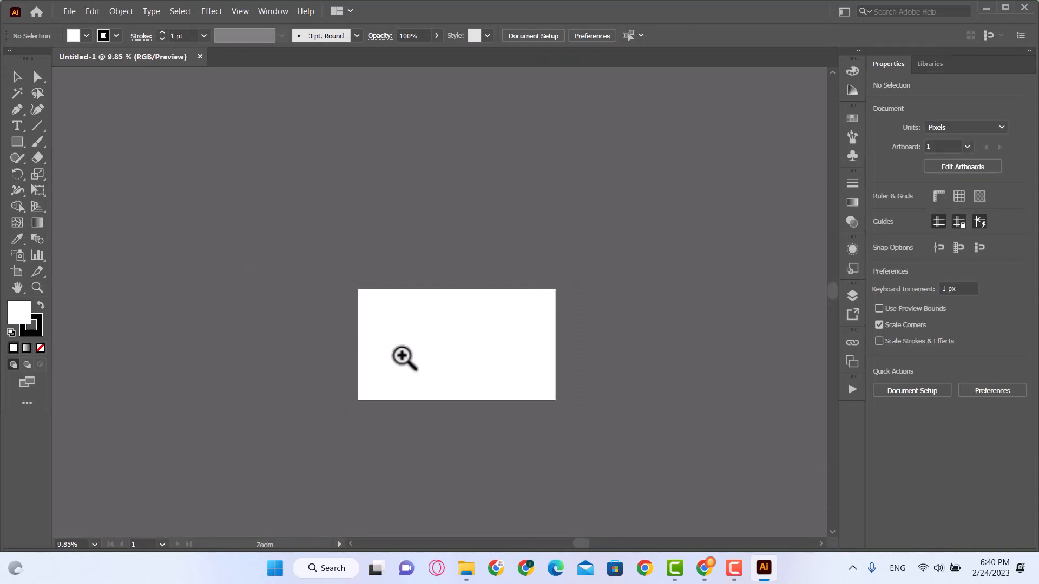
key(shift+o)
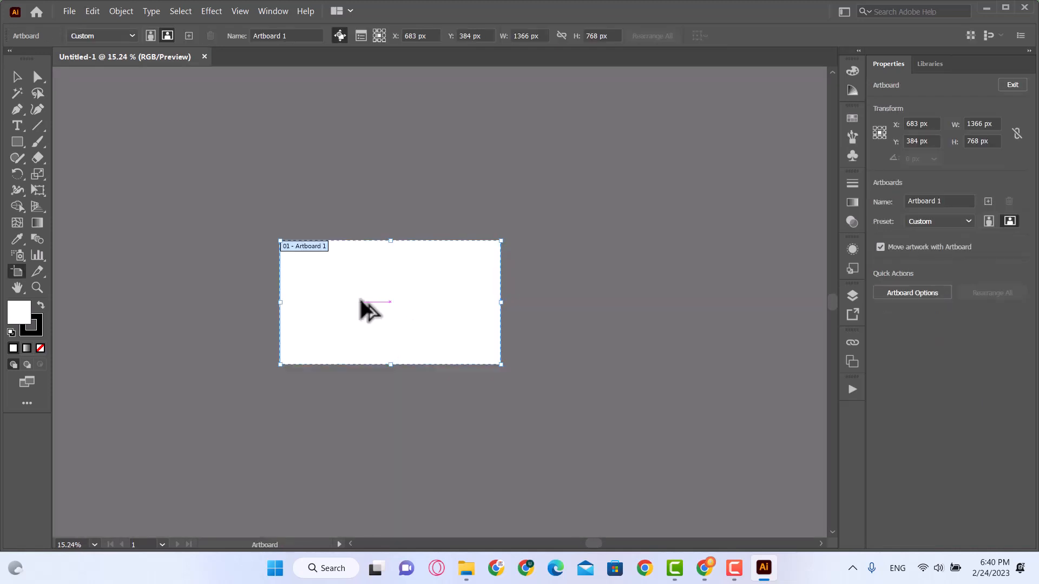
drag(360, 308, 611, 307)
key(Escape)
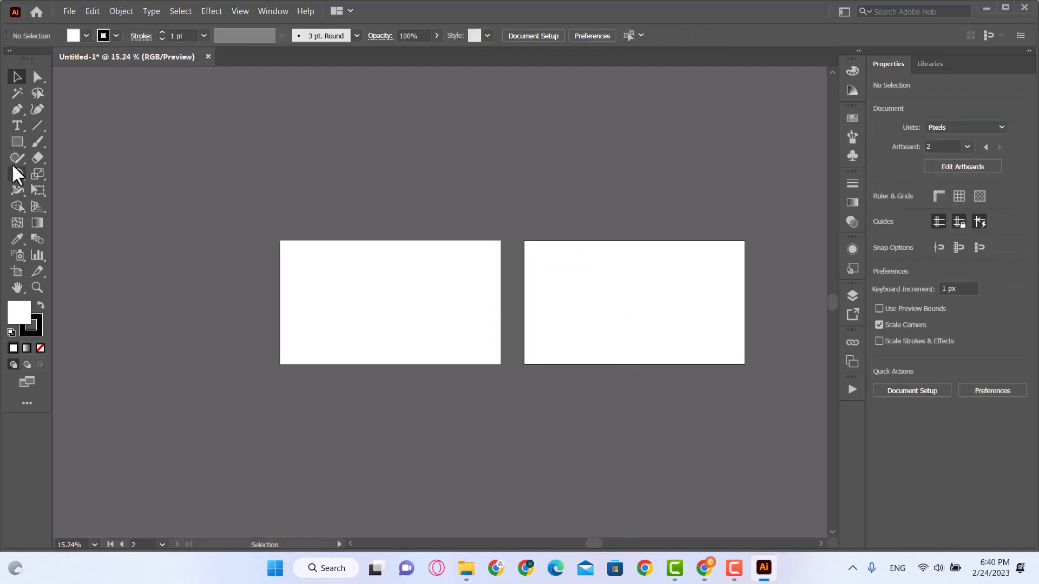
Draw a rectangle about 1665 x 978 px covering the first artboard and fill it with black
click(17, 141)
drag(247, 226, 516, 383)
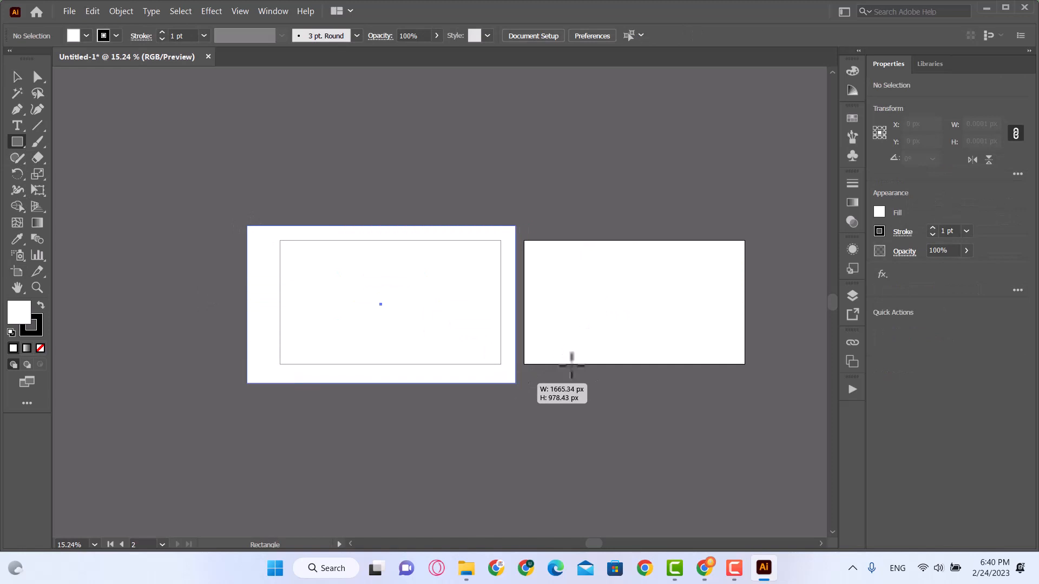
key(v)
click(879, 212)
click(759, 261)
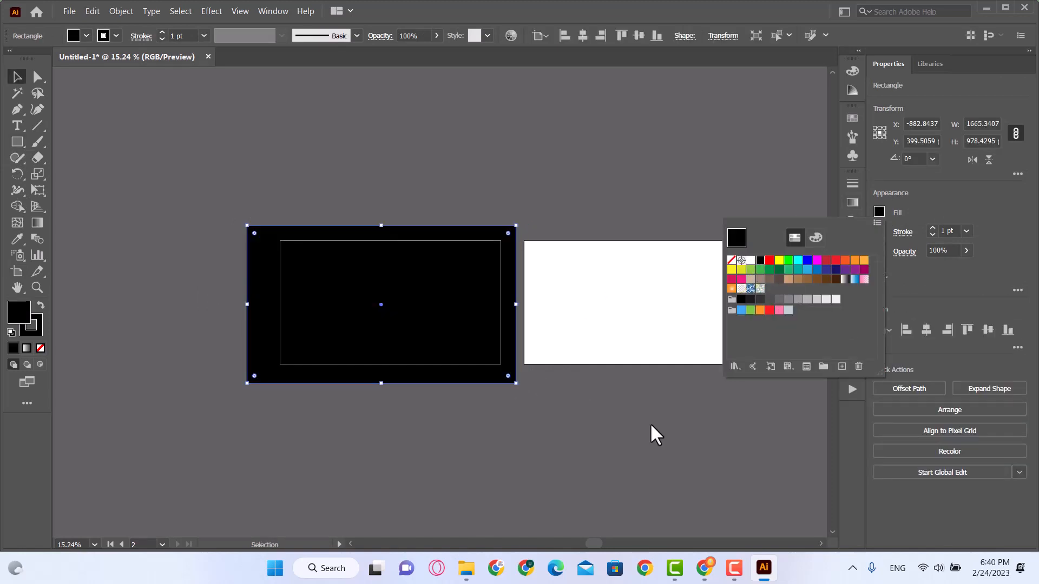
Duplicate the black rectangle over the second artboard and move Artboard 1 with its artwork farther away from the copy
drag(457, 367, 726, 352)
click(592, 440)
key(shift+o)
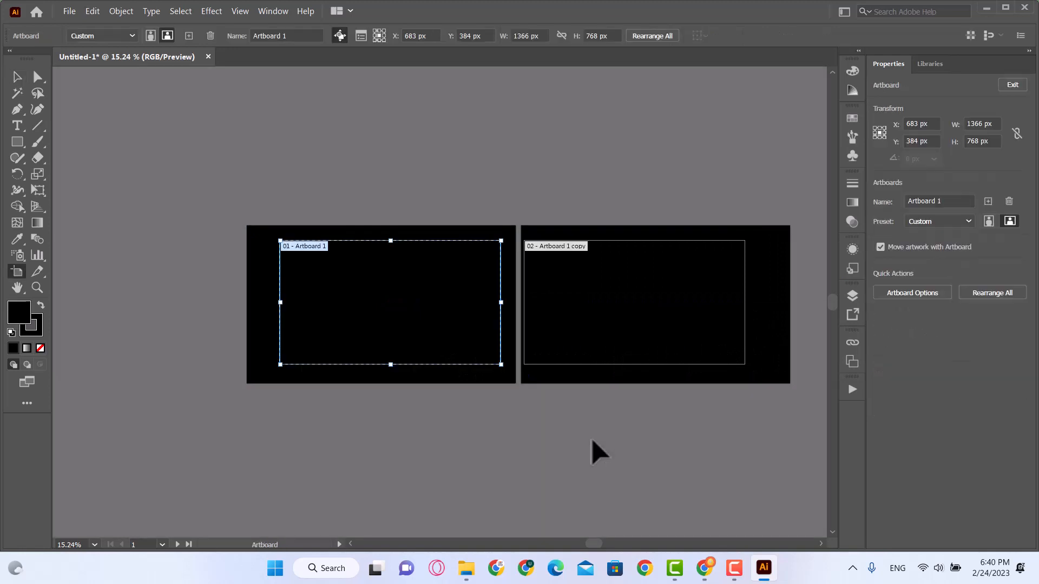
drag(470, 348, 399, 346)
key(v)
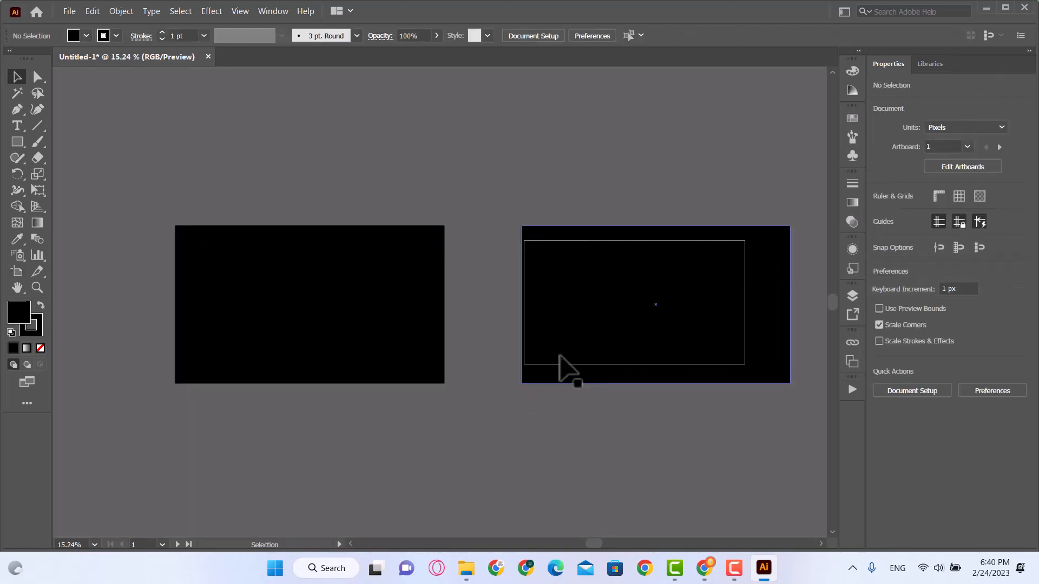
Shift the second rectangle slightly so it fully covers its artboard, and fill it with red
drag(609, 346, 597, 348)
click(879, 211)
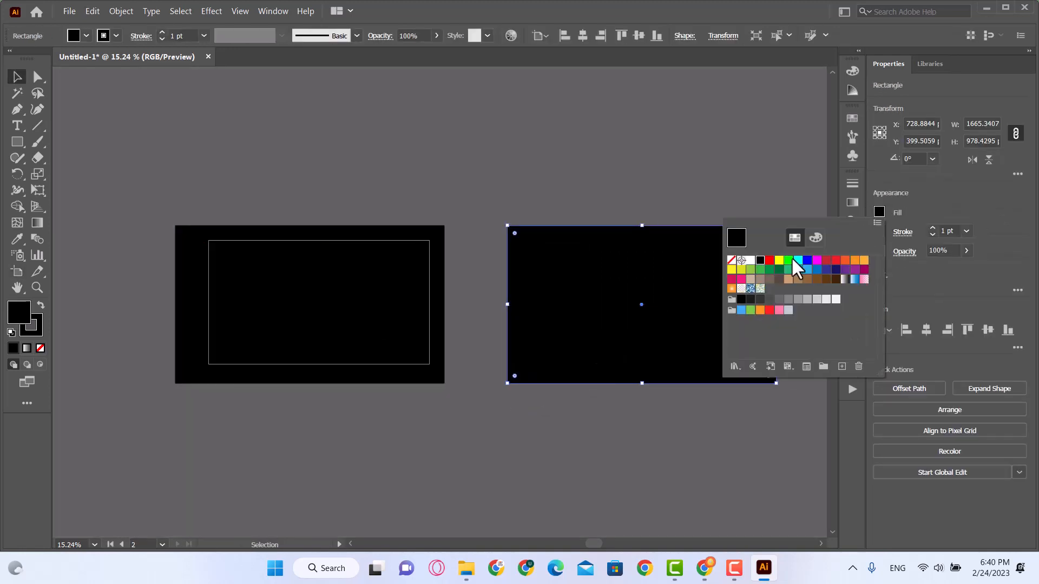
click(770, 262)
click(582, 465)
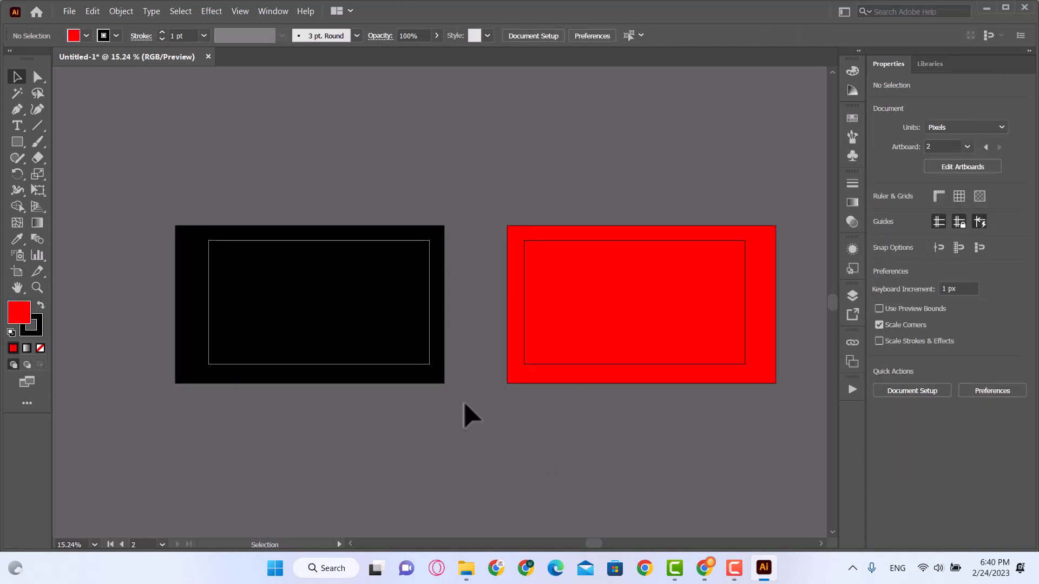
View the PNG files in the Leafyst Logo folder and return to the Illustrator artboards
scroll(480, 366, up, 2)
drag(542, 463, 506, 486)
mouse_move(466, 569)
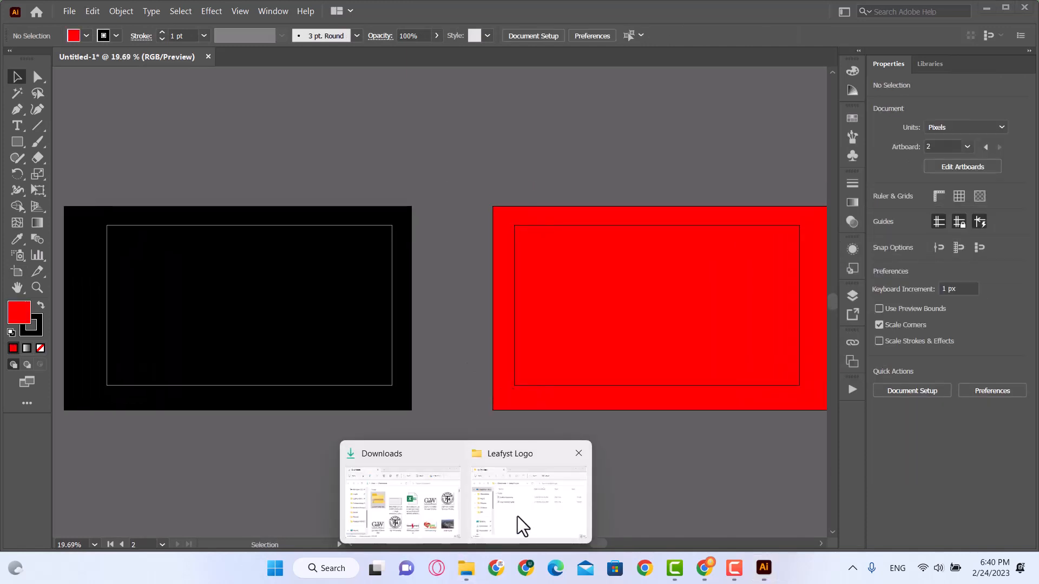
click(518, 526)
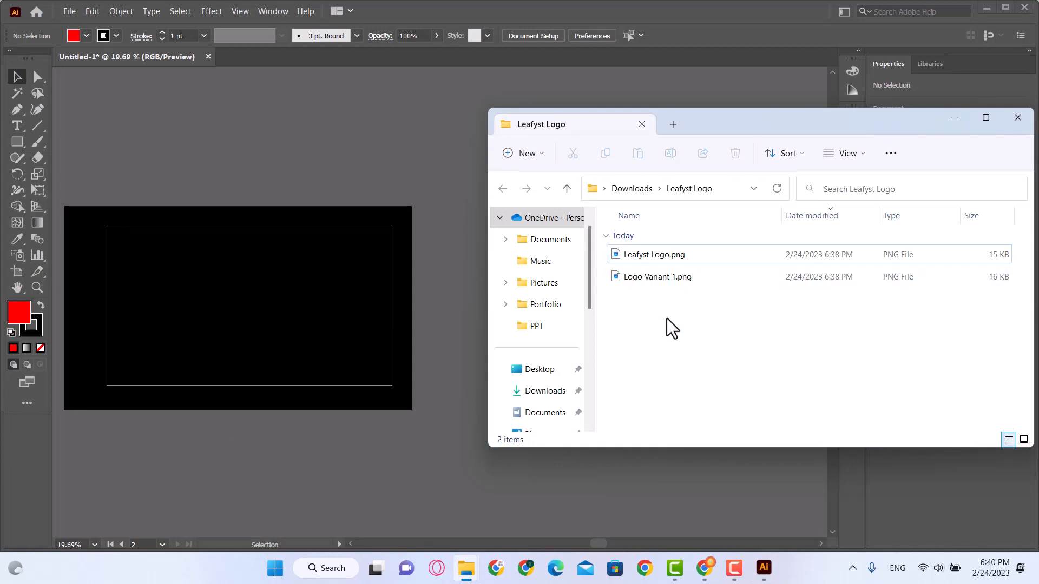
click(401, 506)
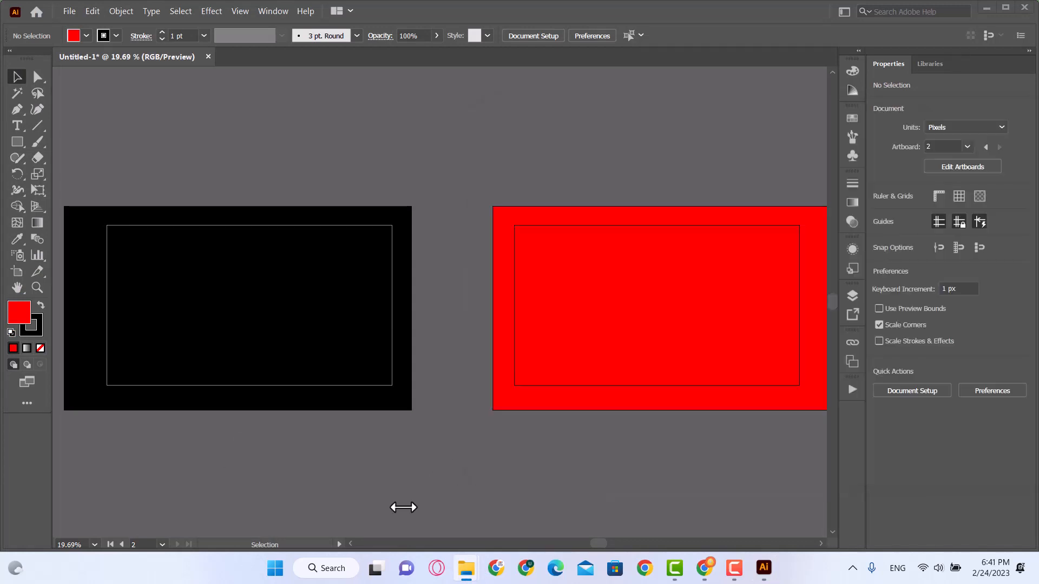
Place a line of placeholder text, about 209 pt in size, above the black artboard
key(t)
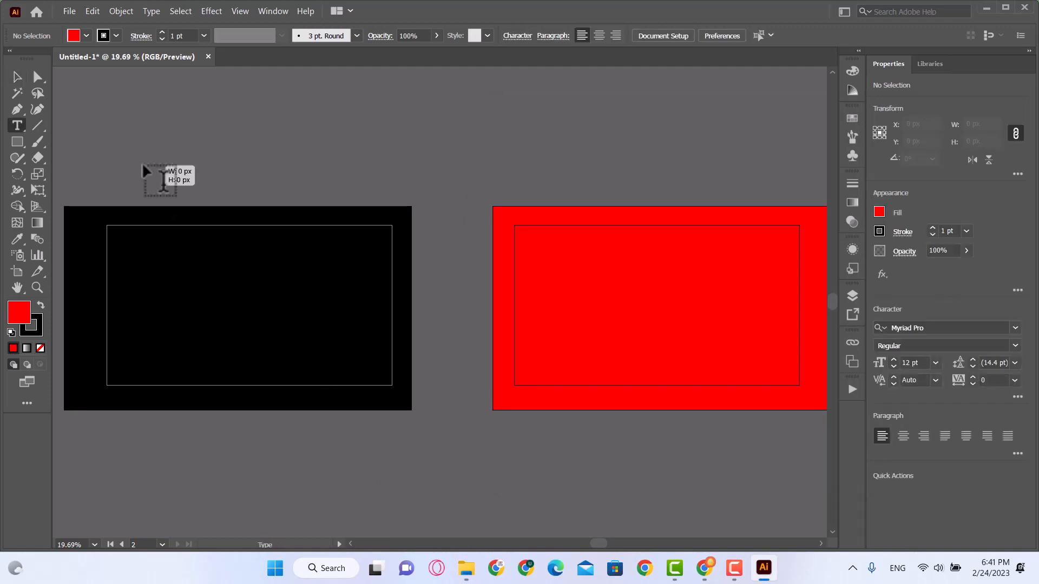
click(144, 165)
key(Escape)
drag(158, 169, 443, 301)
drag(278, 201, 262, 179)
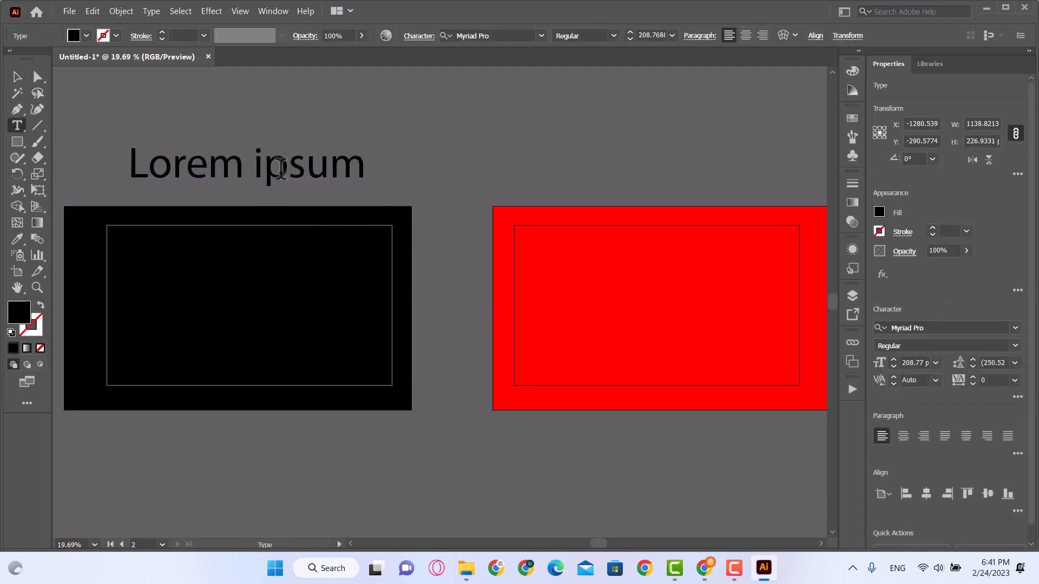
Replace the placeholder text with "No Transparency" and center it above the black artboard
triple_click(281, 162)
text(No T)
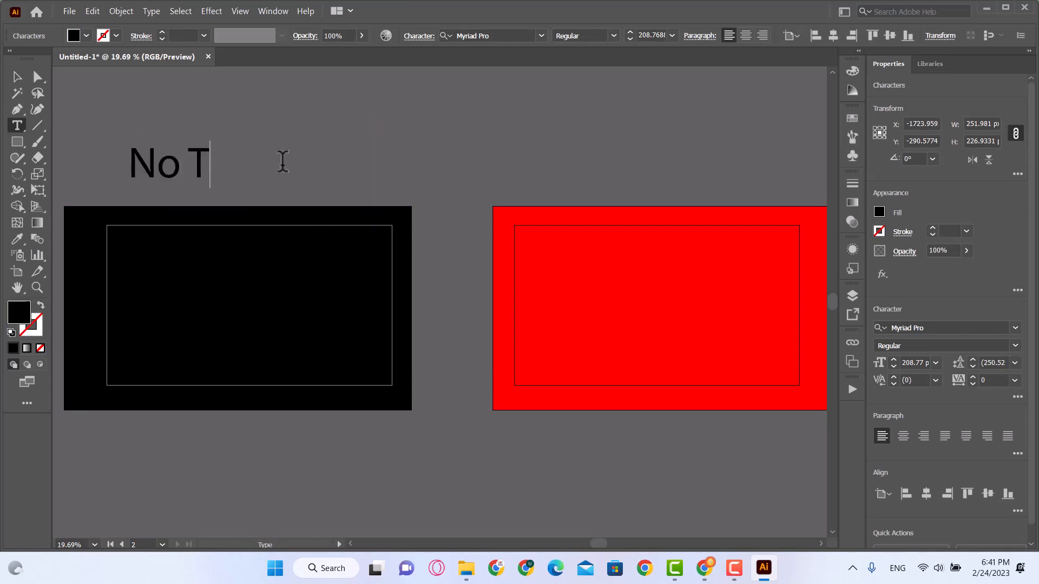
text(ransparency)
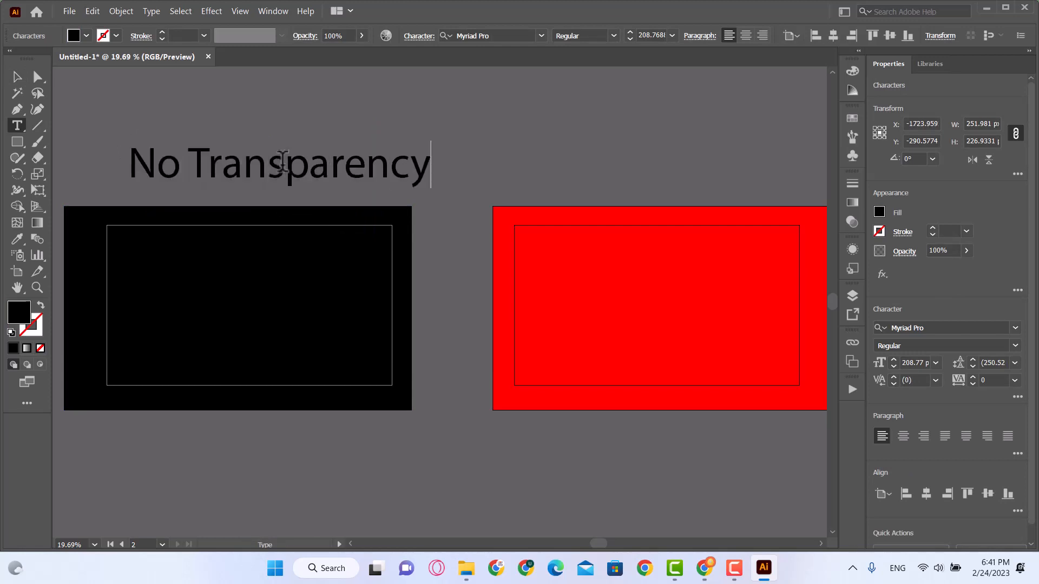
key(Escape)
drag(307, 177, 274, 176)
Place Logo Variant 1.png from the Leafyst Logo folder on the black artboard and enlarge it to about 1219 x 403 px
key(alt+Tab)
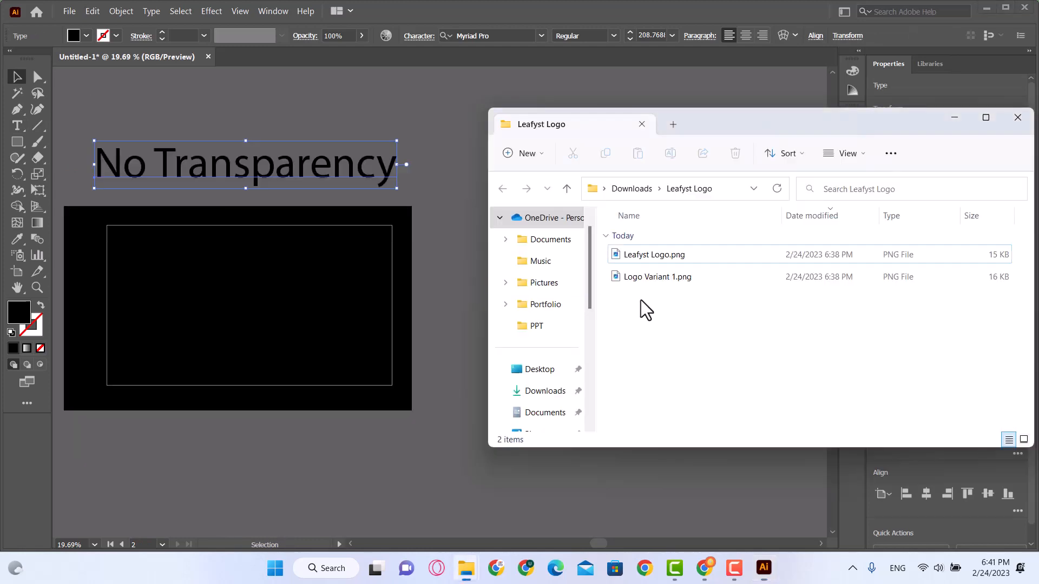
click(679, 284)
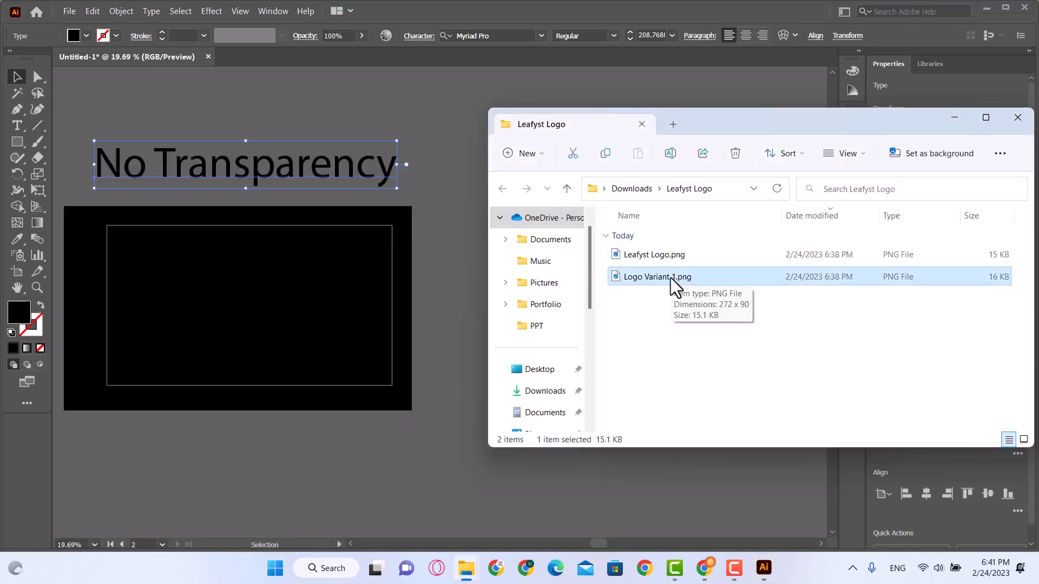
drag(659, 280, 403, 363)
drag(344, 327, 317, 326)
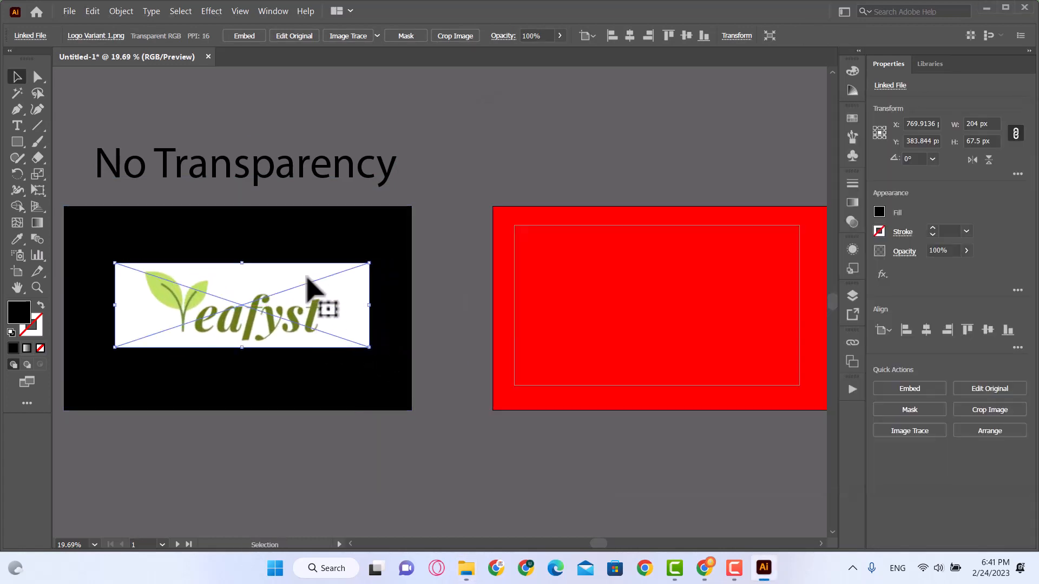
drag(223, 296, 550, 283)
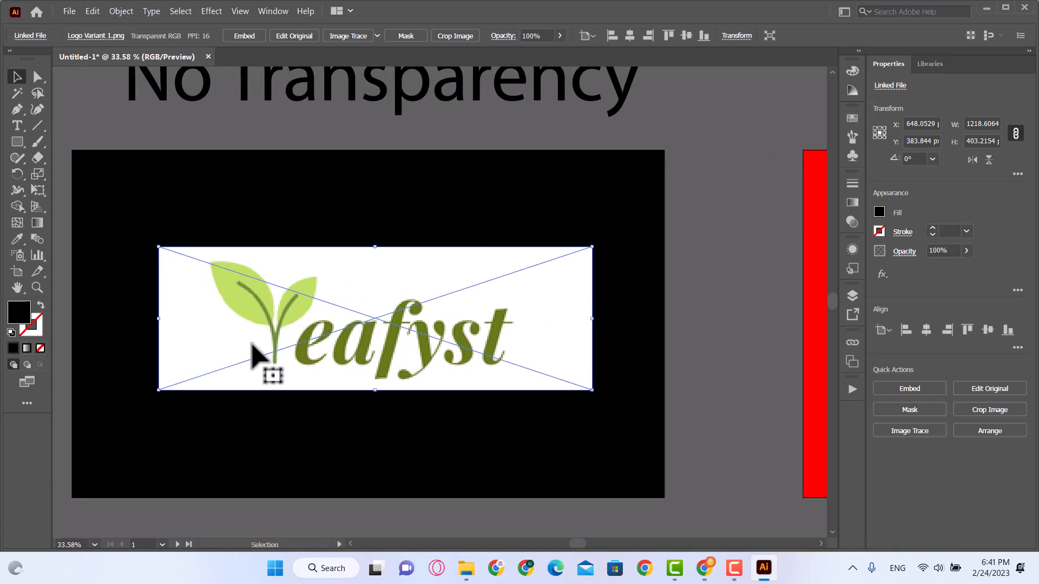
scroll(366, 359, up, 4)
drag(368, 201, 301, 204)
click(415, 196)
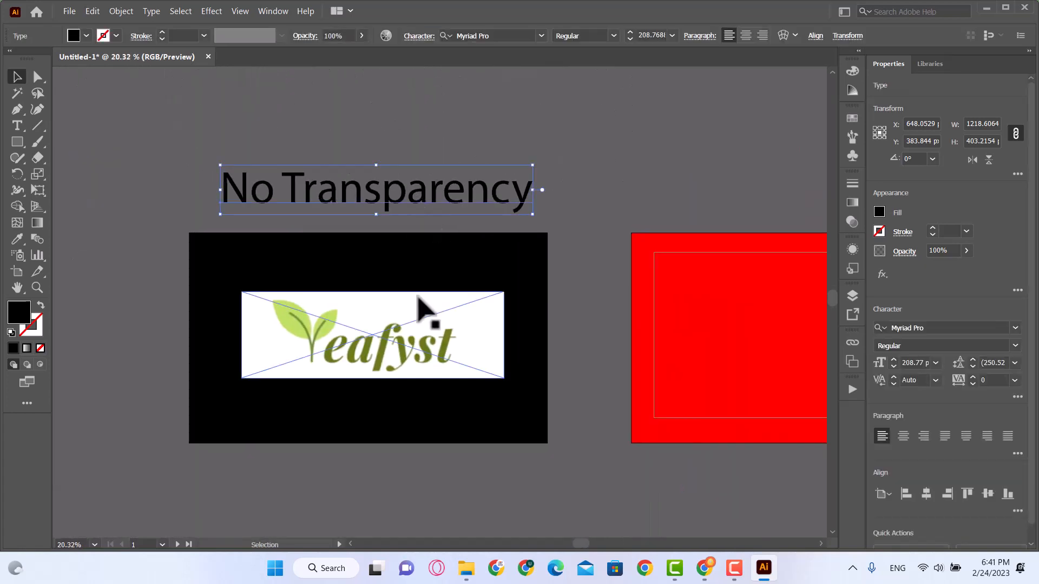
Open the Downloads folder and look through its logo images for one to place on the red artboard
drag(513, 339, 390, 330)
click(381, 323)
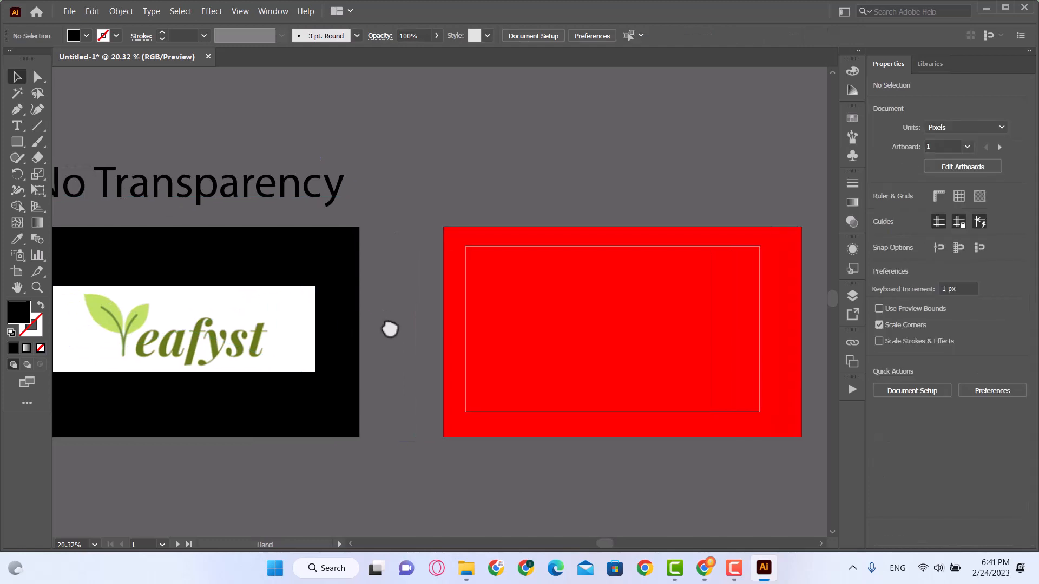
key(alt+Tab)
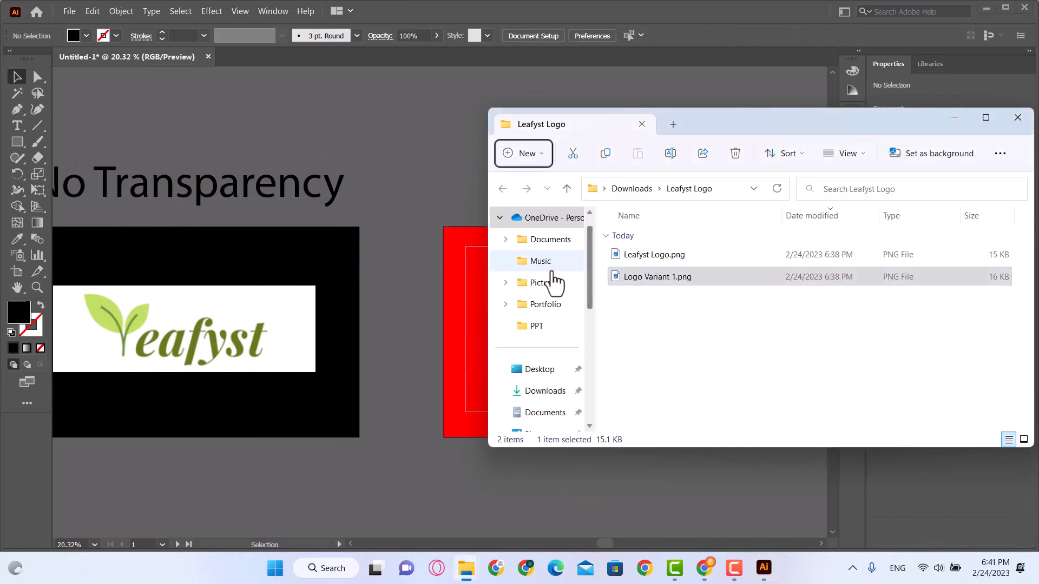
click(546, 392)
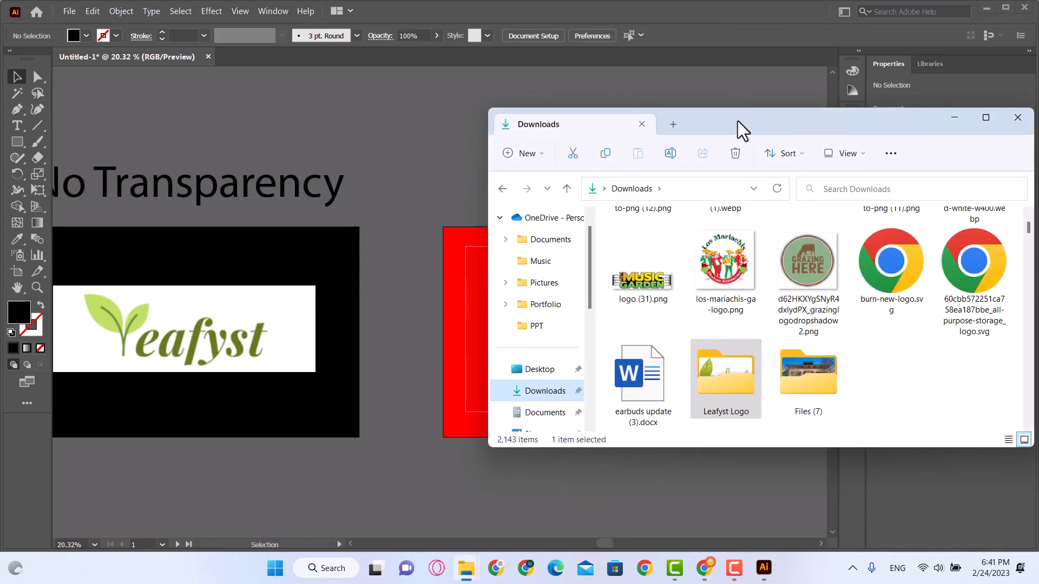
drag(737, 128, 800, 145)
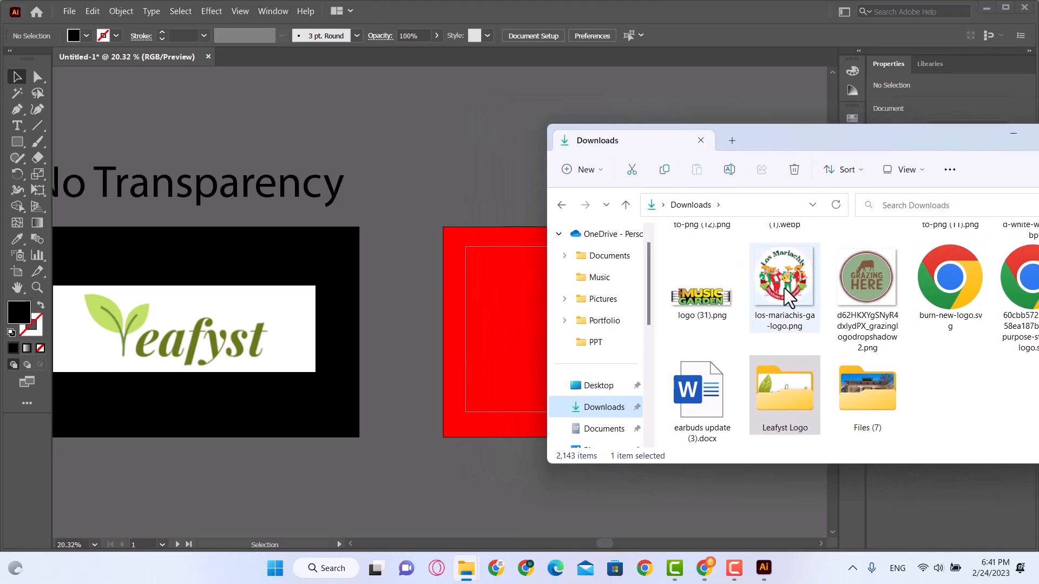
click(882, 312)
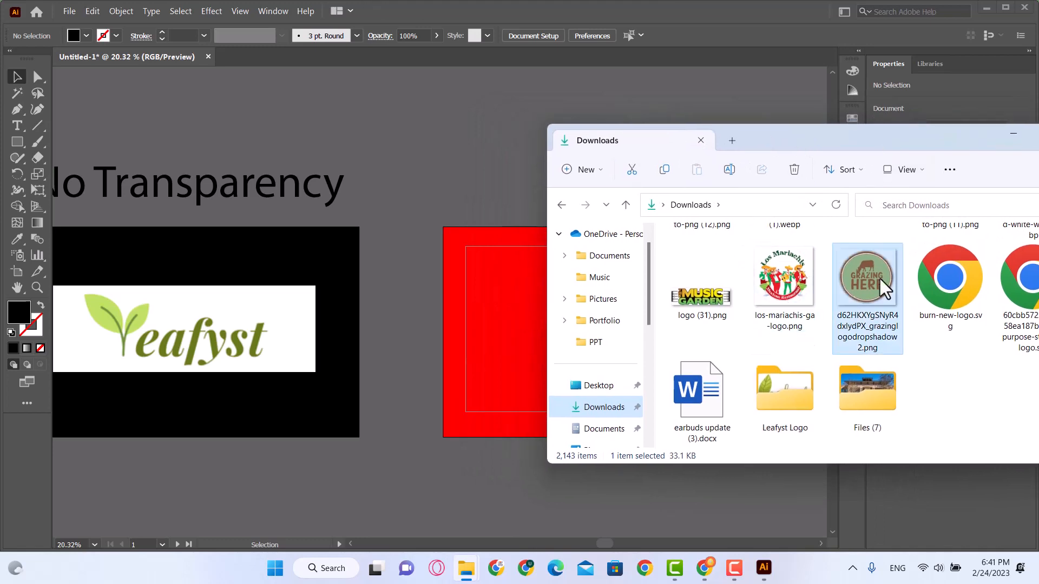
drag(877, 147, 731, 135)
scroll(733, 340, down, 3)
scroll(739, 360, up, 5)
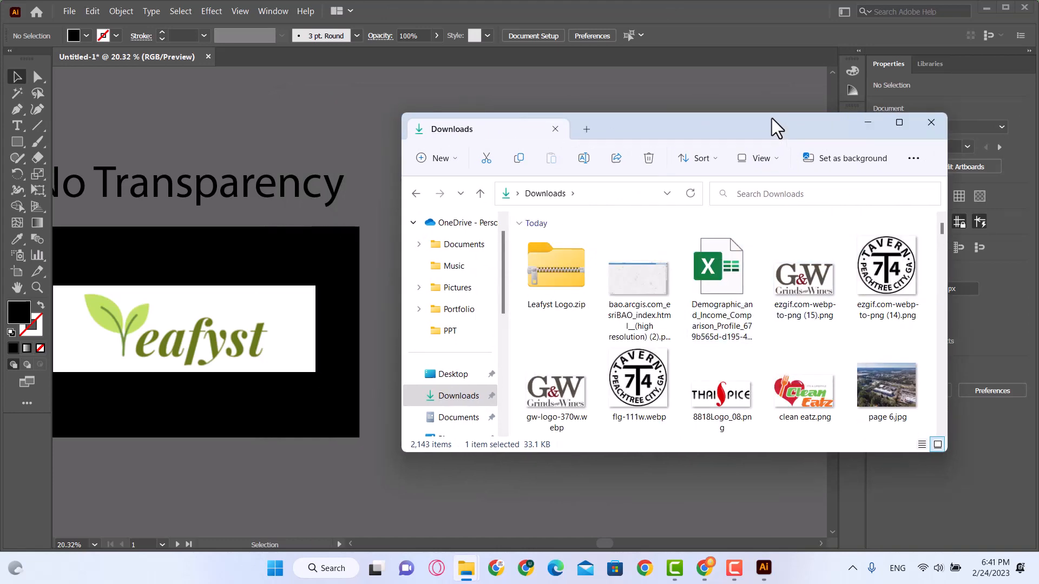
Place the Tavern 74 logo, ezgif.com-webp-to-png (14).png, from Downloads between the black and red artboards and select it
drag(780, 130, 910, 168)
drag(1011, 306, 414, 345)
click(440, 340)
click(417, 394)
click(421, 333)
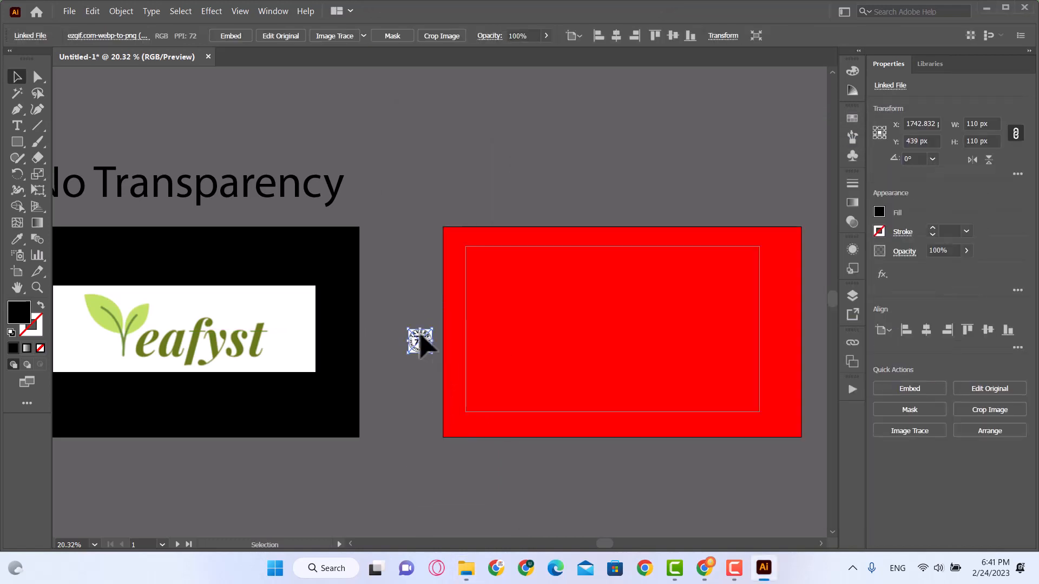
Replace the selected tavern logo with ezgif.com-webp-to-png (15).png from the Downloads folder, placed on the red rectangle
key(Delete)
key(alt+Tab)
drag(934, 319, 491, 327)
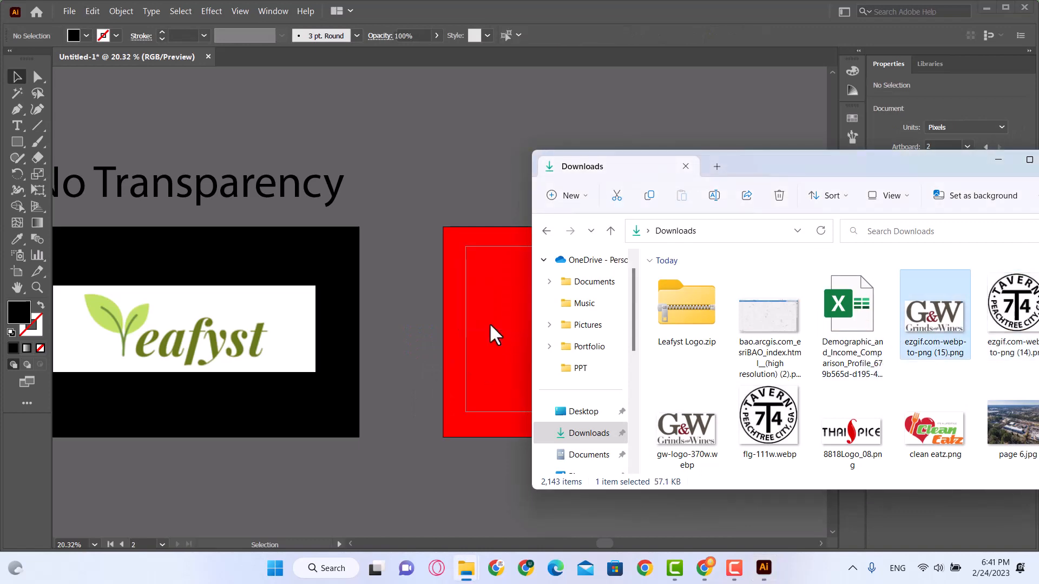
key(alt+Tab)
click(517, 339)
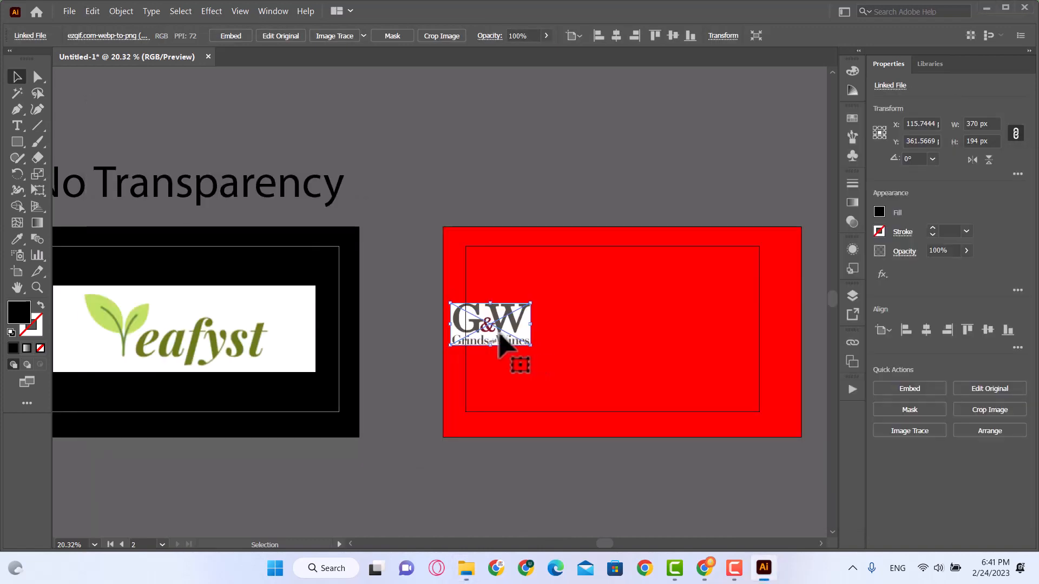
Delete the Grinds & Wines logo and place 8818Logo_08.png from the Downloads folder in the middle of the red rectangle
key(Delete)
key(alt+Tab)
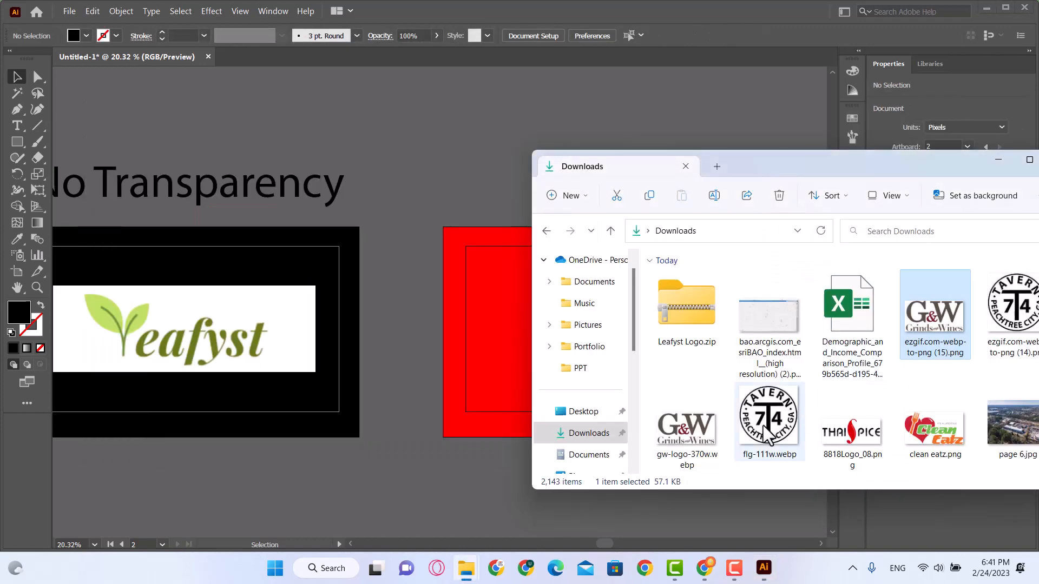
click(713, 446)
click(763, 427)
scroll(769, 379, down, 2)
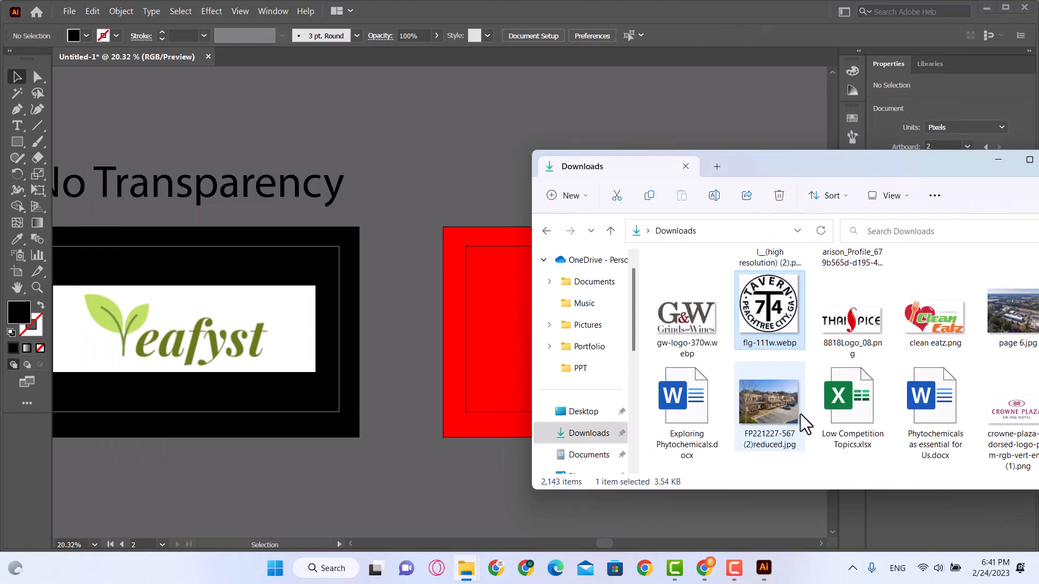
drag(868, 350, 563, 157)
scroll(532, 222, up, 2)
drag(520, 239, 730, 238)
drag(657, 165, 442, 187)
drag(534, 213, 553, 409)
Try several swatch fills on the rectangle behind the Thai Spice logo and settle on purple
click(677, 332)
click(879, 212)
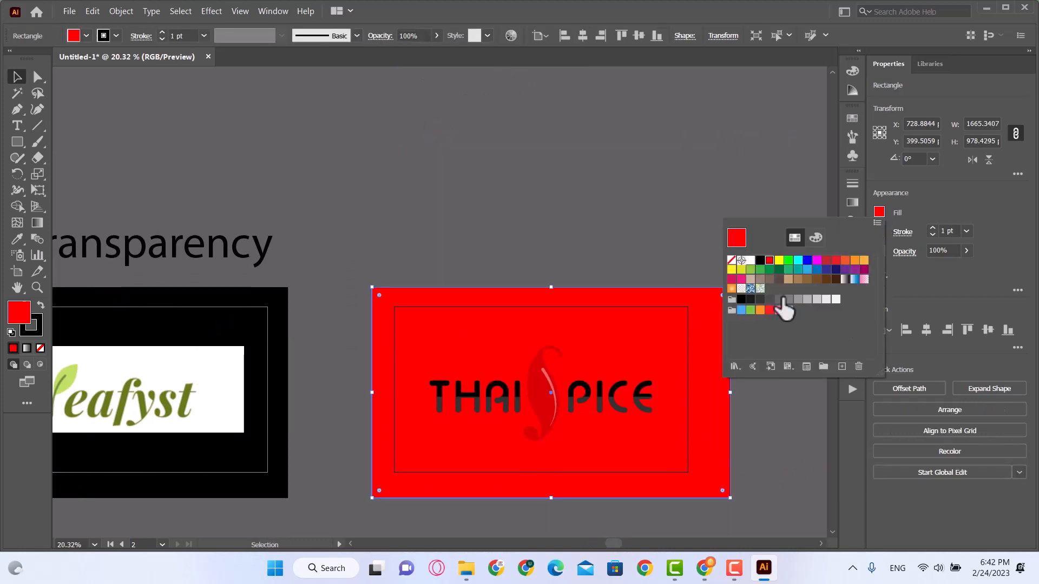
click(798, 260)
click(788, 261)
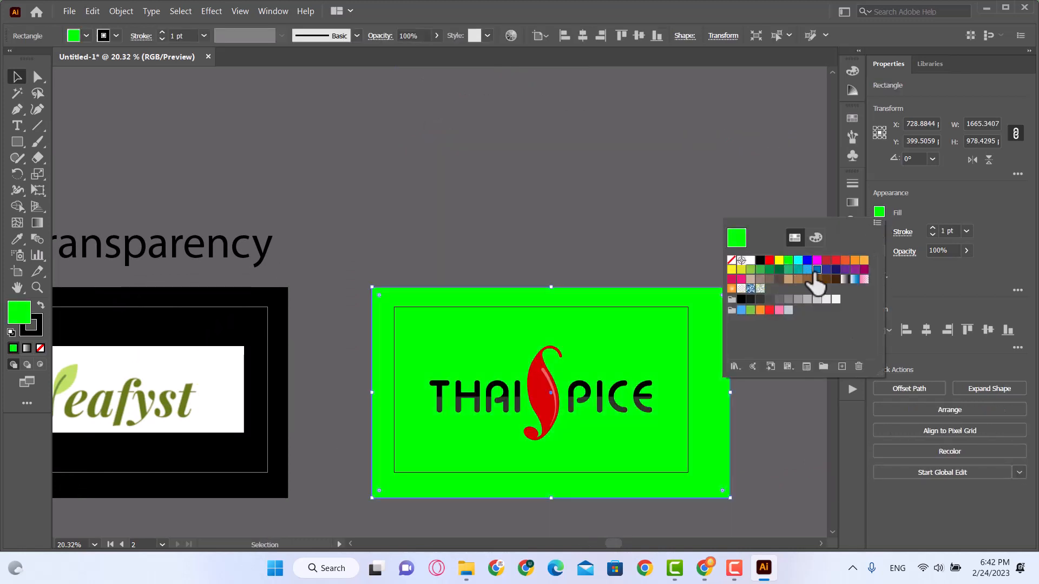
click(817, 269)
click(846, 260)
click(854, 270)
Move the Thai Spice logo off the purple rectangle to the space above it and back onto the rectangle
click(608, 419)
drag(606, 408, 586, 207)
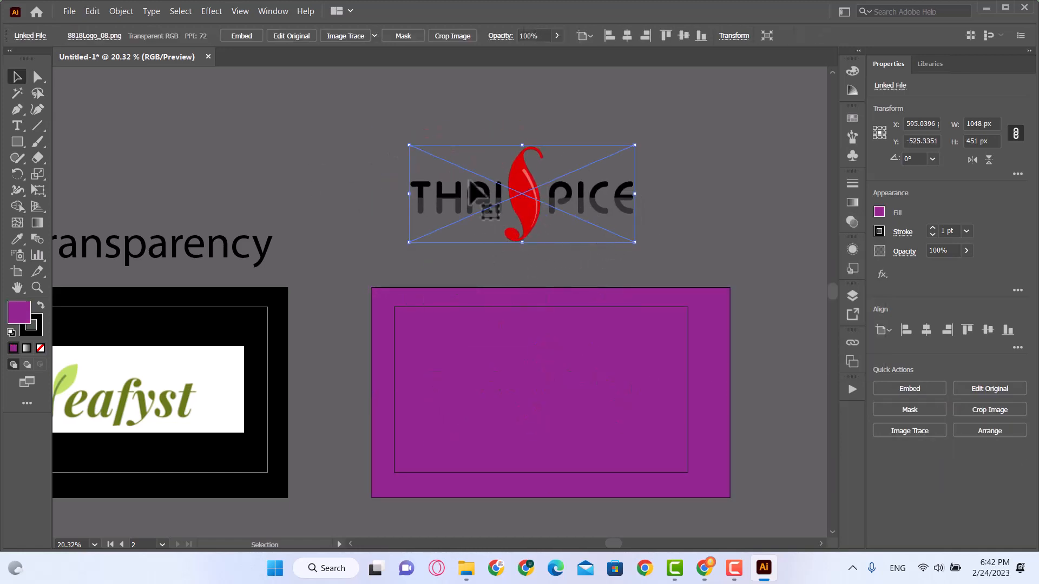
drag(232, 418, 522, 341)
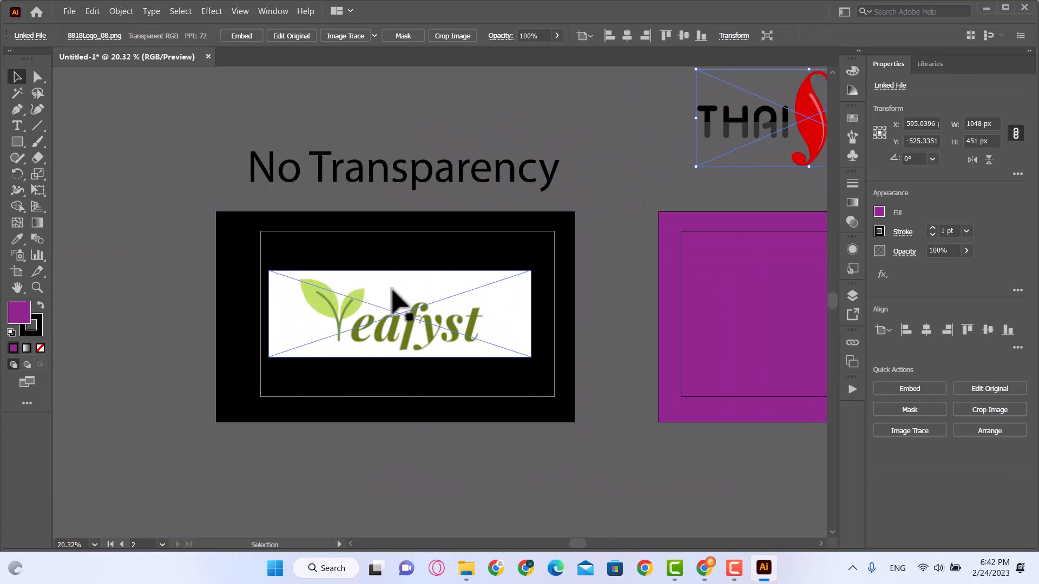
drag(537, 378, 271, 520)
drag(560, 270, 574, 482)
Duplicate the "No Transparency" caption above the purple rectangle and change the copy to "Has Transparency"
drag(256, 329, 695, 339)
double_click(449, 315)
text(HasTransparency)
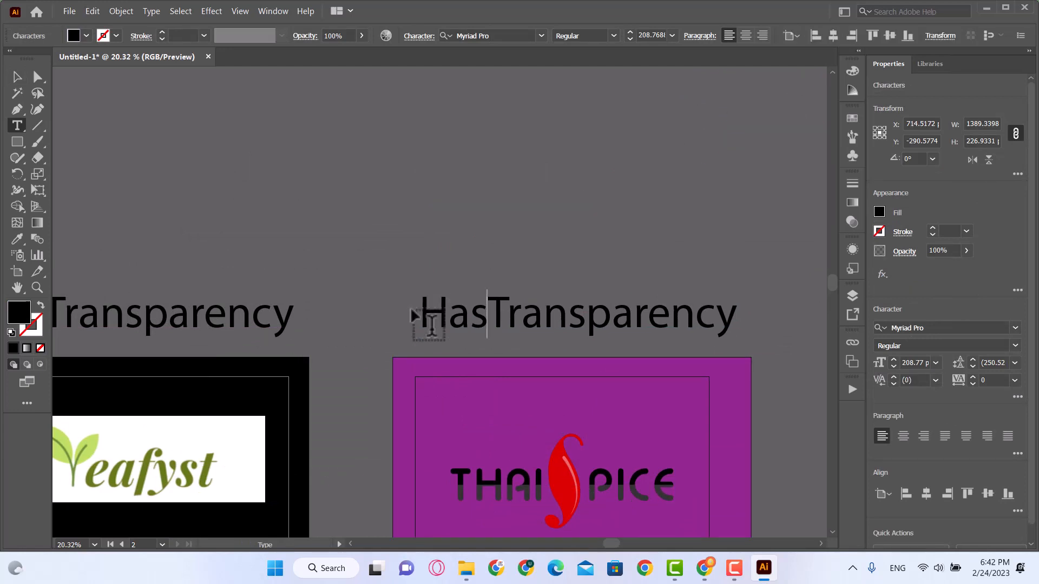
key(Escape)
Select the placed Leafyst logo on the black rectangle to inspect its white background
scroll(568, 255, down, 2)
scroll(568, 255, left, 5)
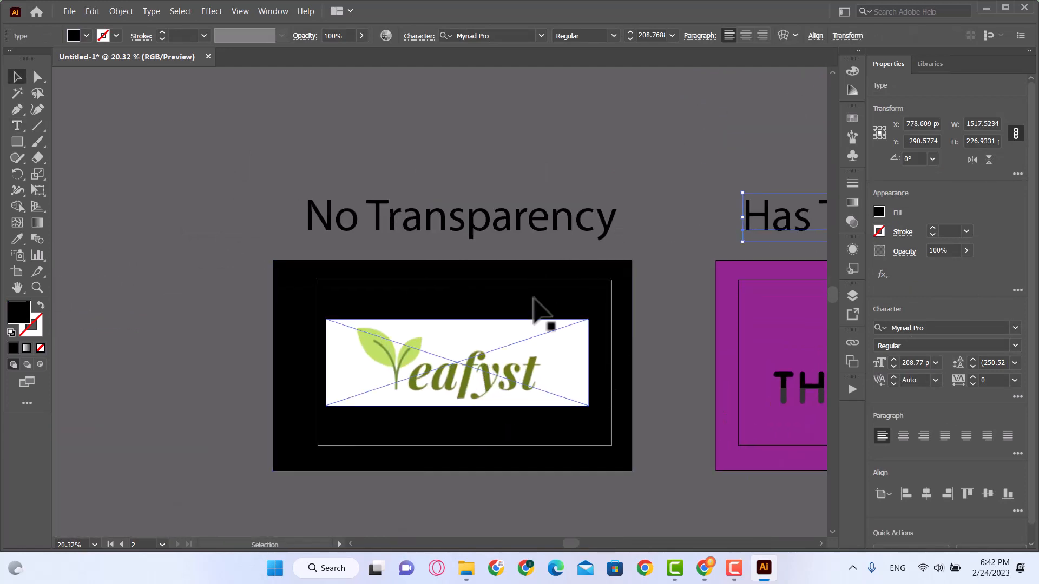
click(486, 377)
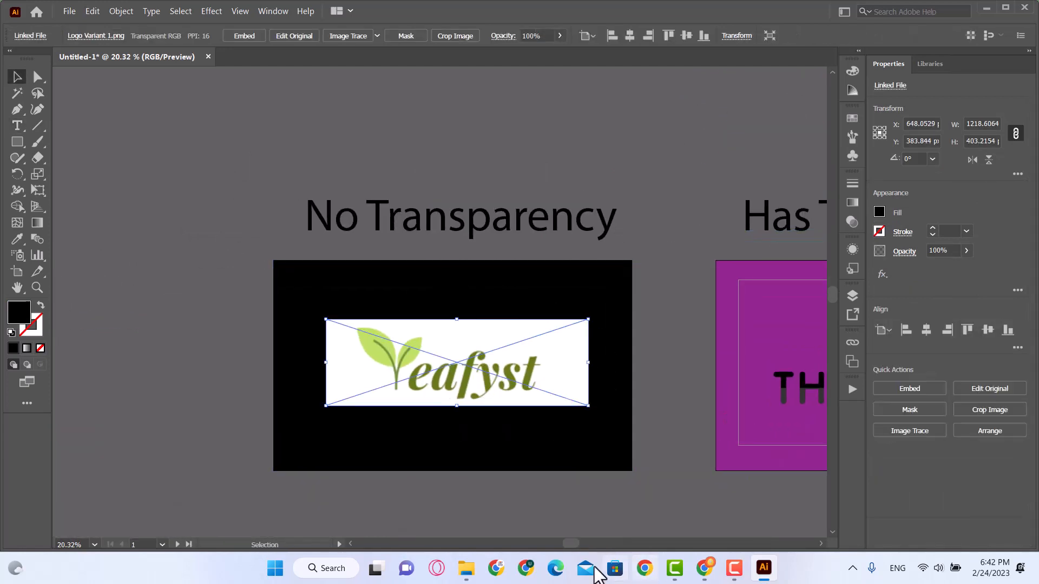
Switch to the Leafyst Logo design in Chrome and check its PNG download options for a transparent background
click(706, 566)
scroll(626, 371, up, 3)
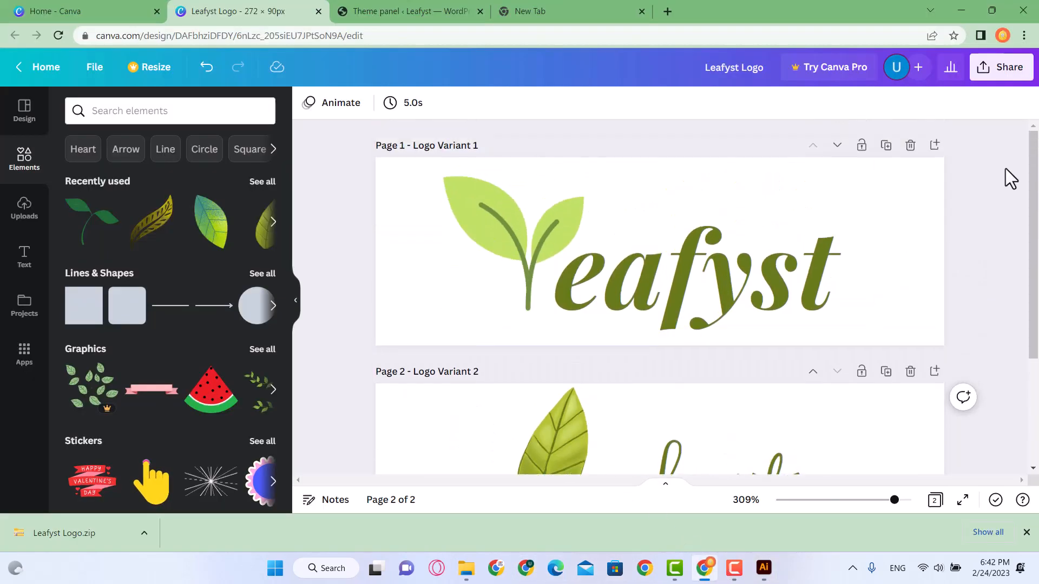
click(1002, 73)
scroll(934, 297, down, 1)
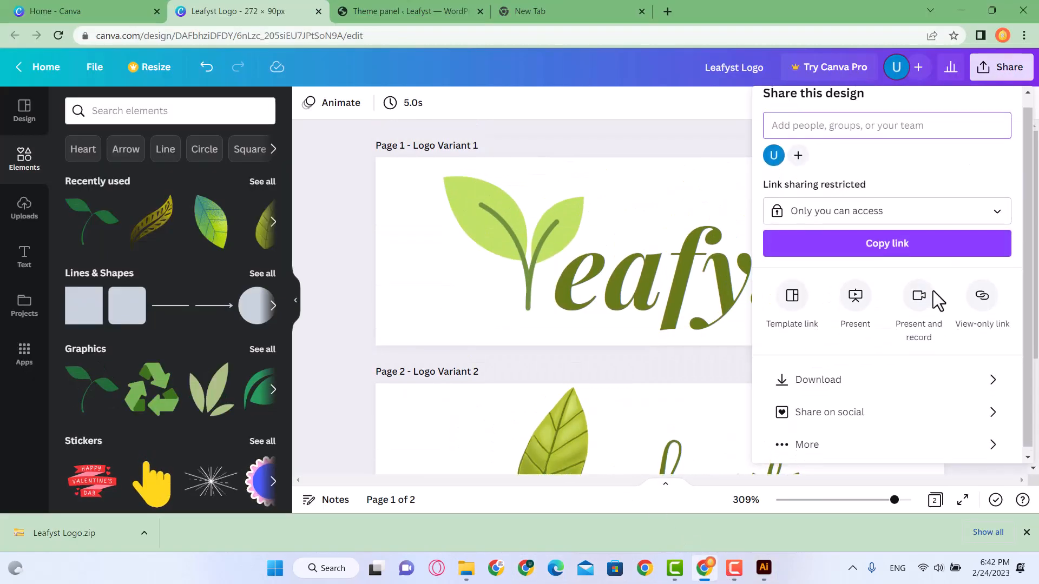
click(876, 371)
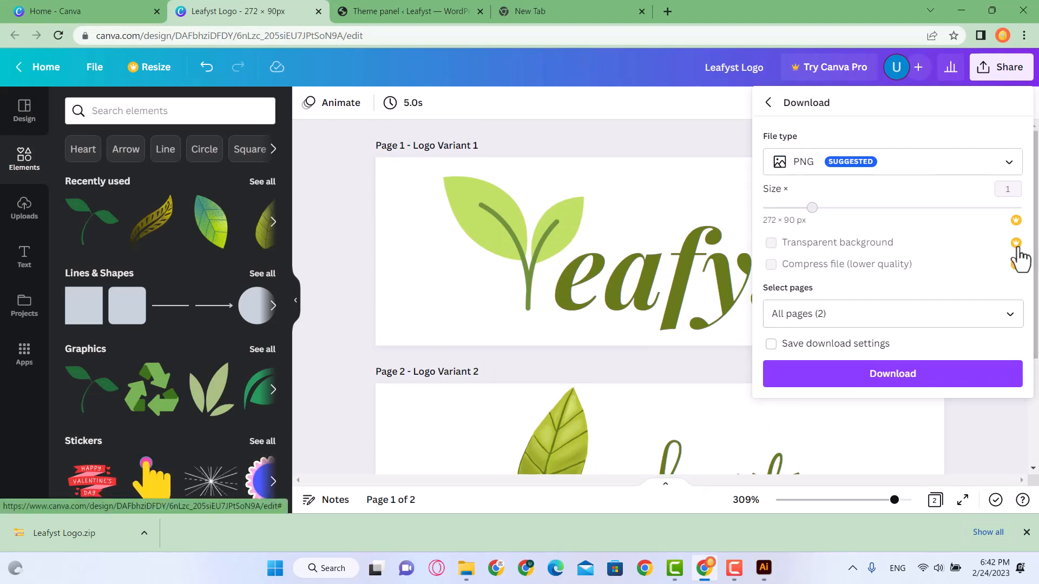
click(430, 266)
click(612, 284)
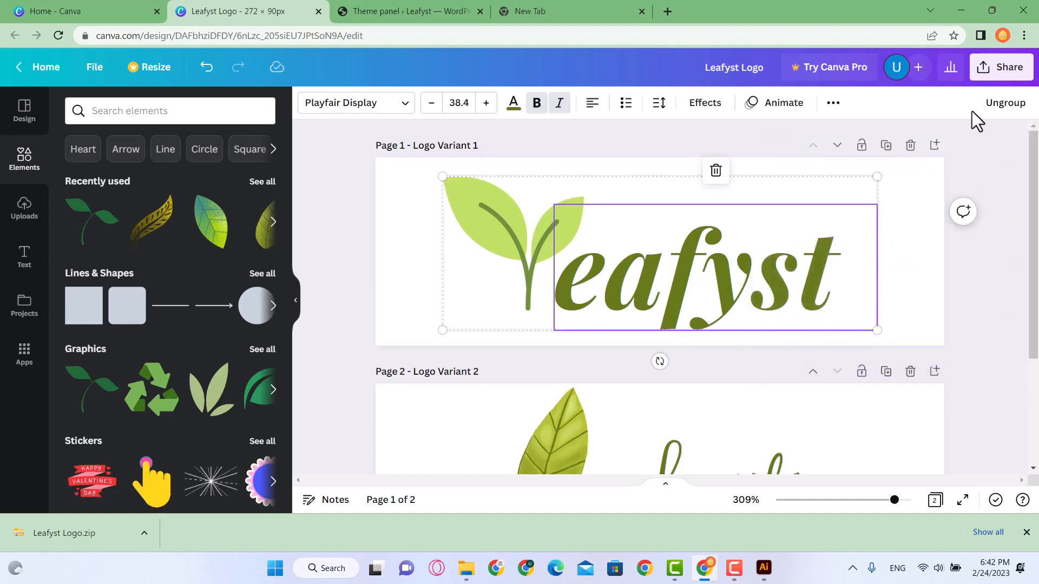
click(1011, 299)
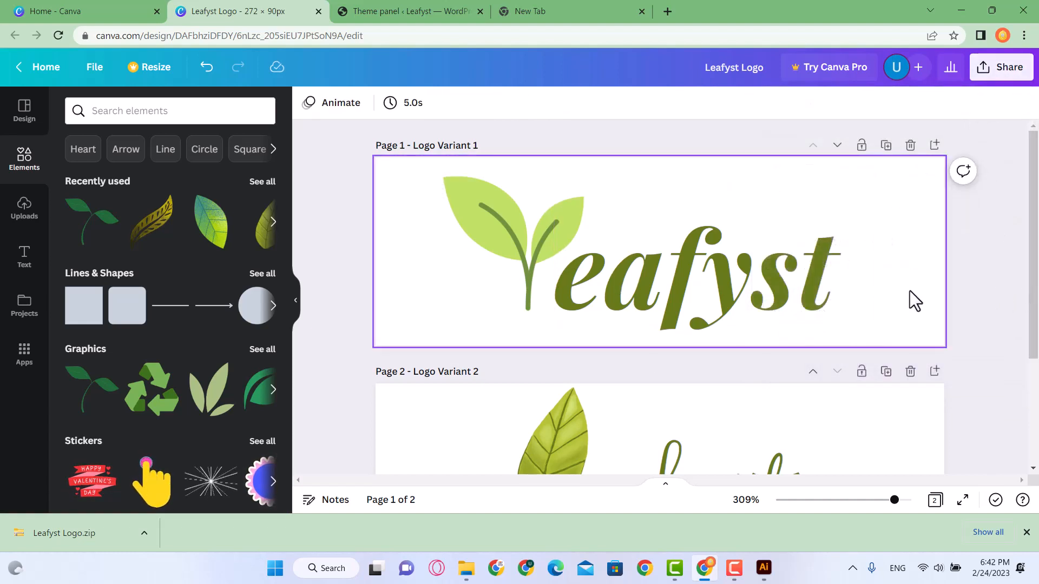
Open the live Leafyst site in a new tab from the WordPress theme panel to view its header logo
click(460, 10)
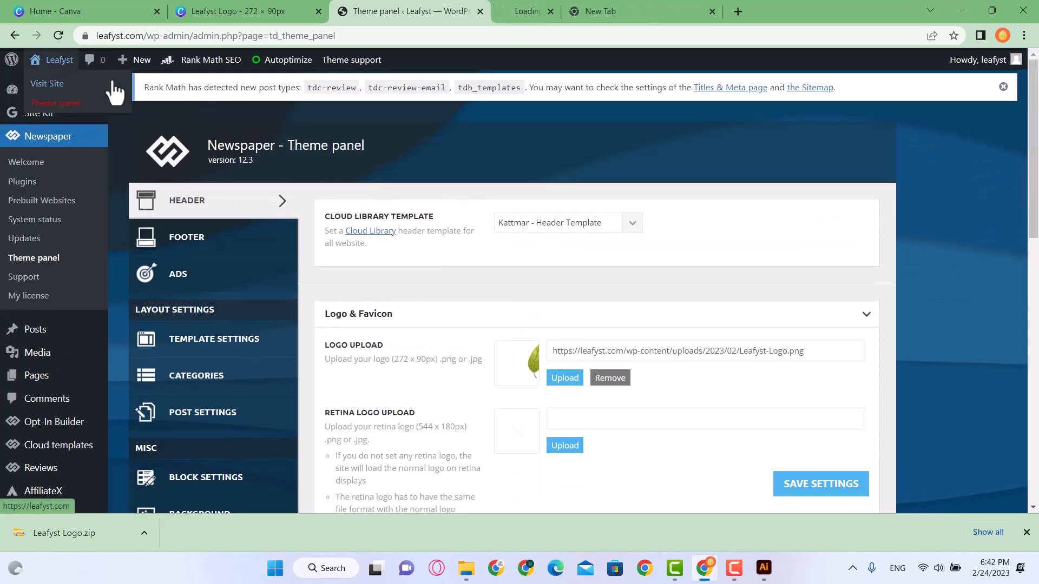
click(49, 82)
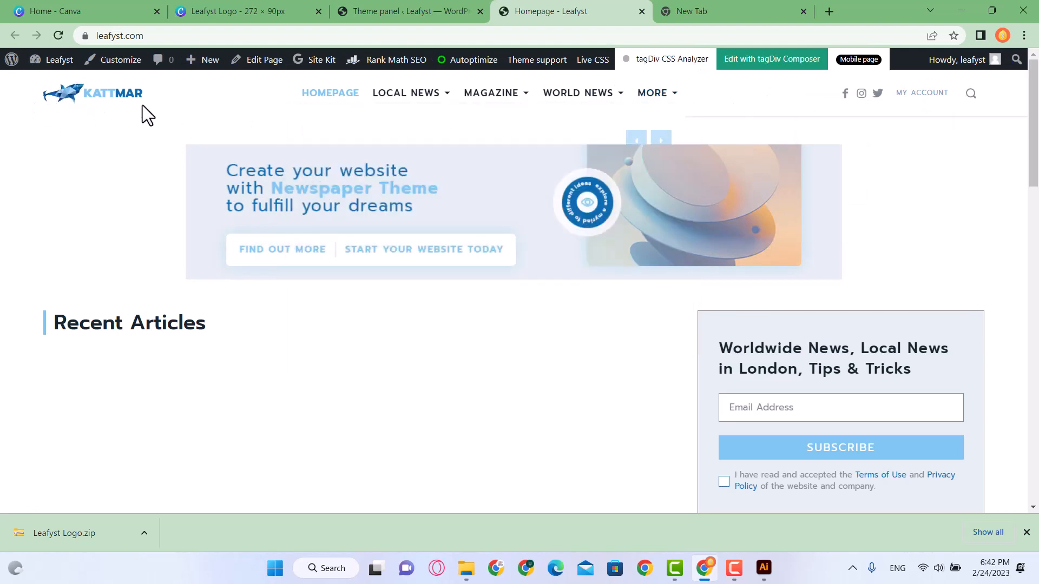
Compare the theme panel's logo upload requirements with the Leafyst logo variants in Canva
click(424, 9)
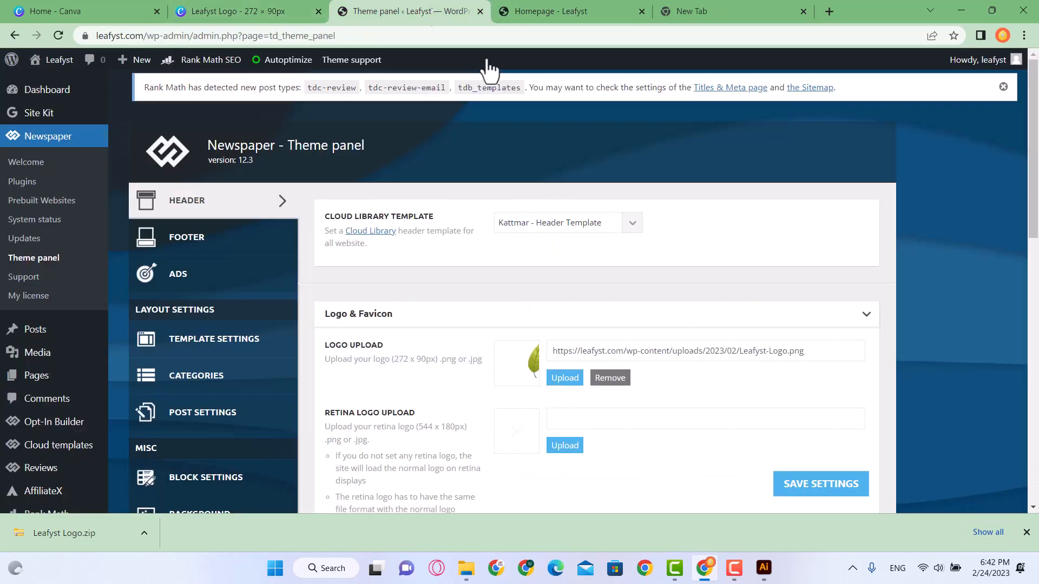
scroll(651, 275, down, 4)
click(261, 2)
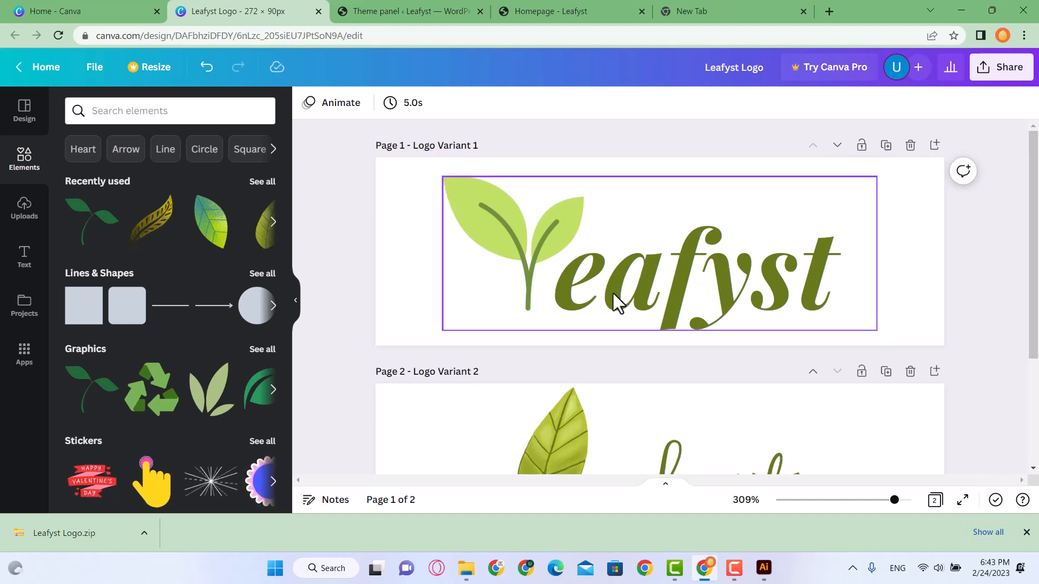
scroll(613, 293, down, 3)
scroll(617, 304, up, 3)
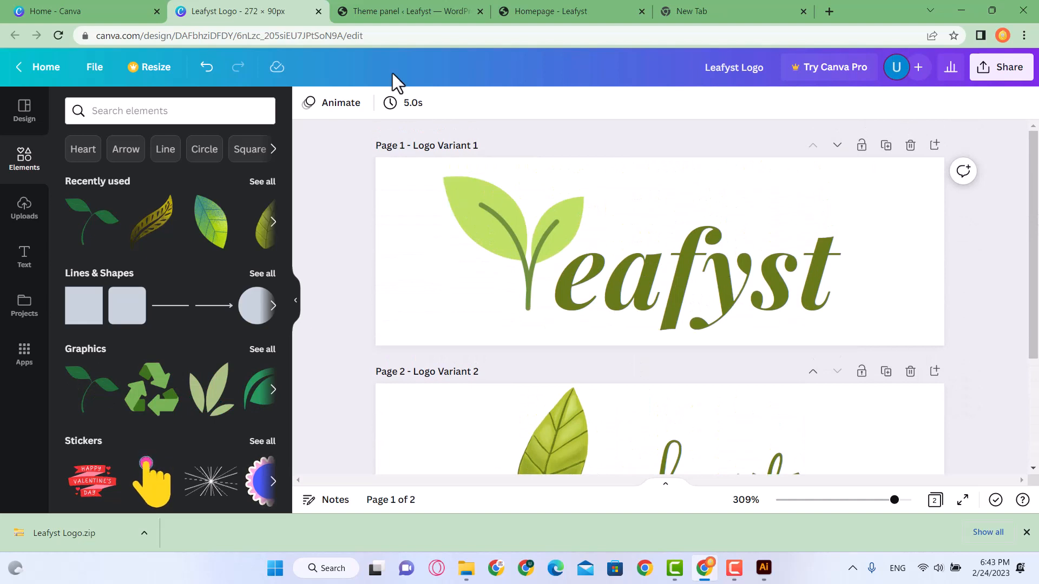
click(383, 11)
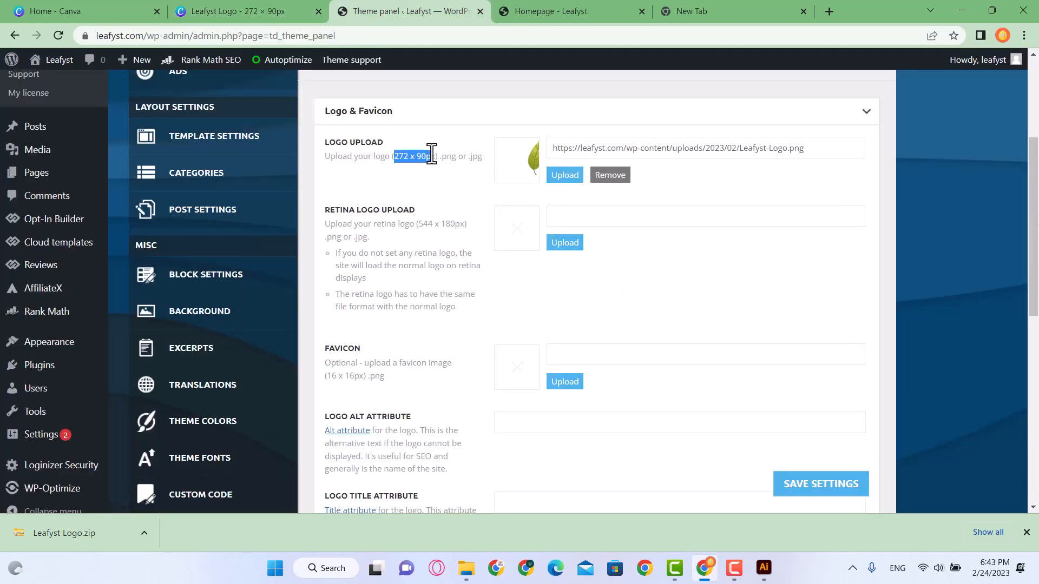
Examine the size and format requirements for the normal logo and the retina logo in the theme panel
scroll(444, 235, down, 1)
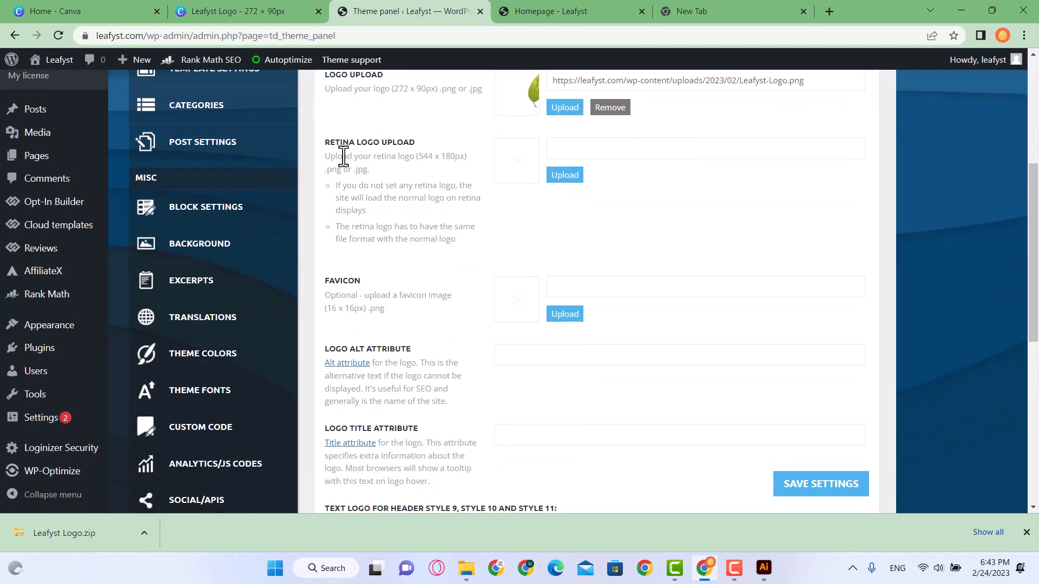
drag(321, 145, 400, 142)
click(348, 143)
drag(323, 143, 360, 143)
click(400, 143)
scroll(426, 223, up, 1)
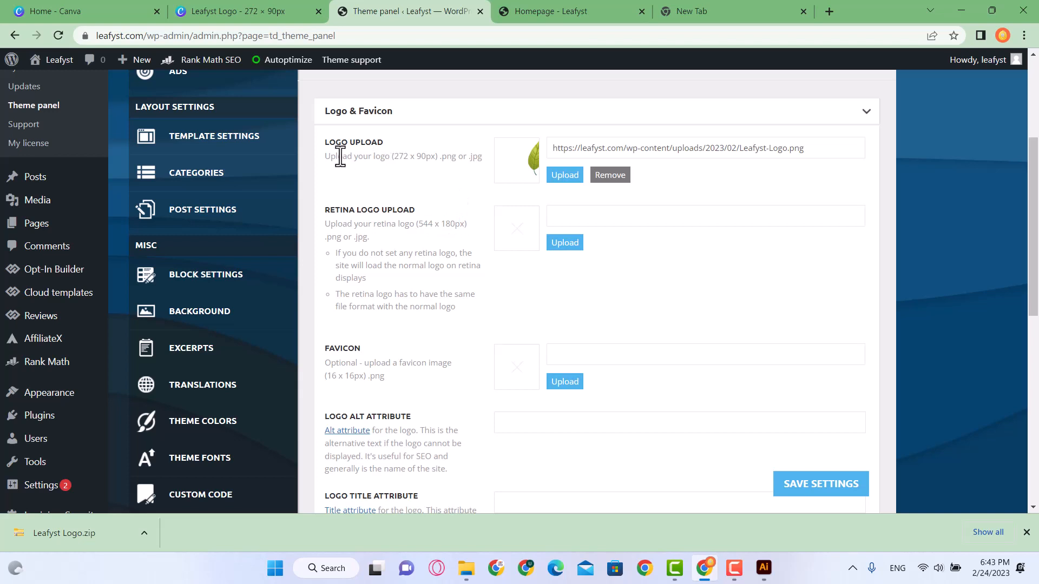
drag(364, 235, 370, 237)
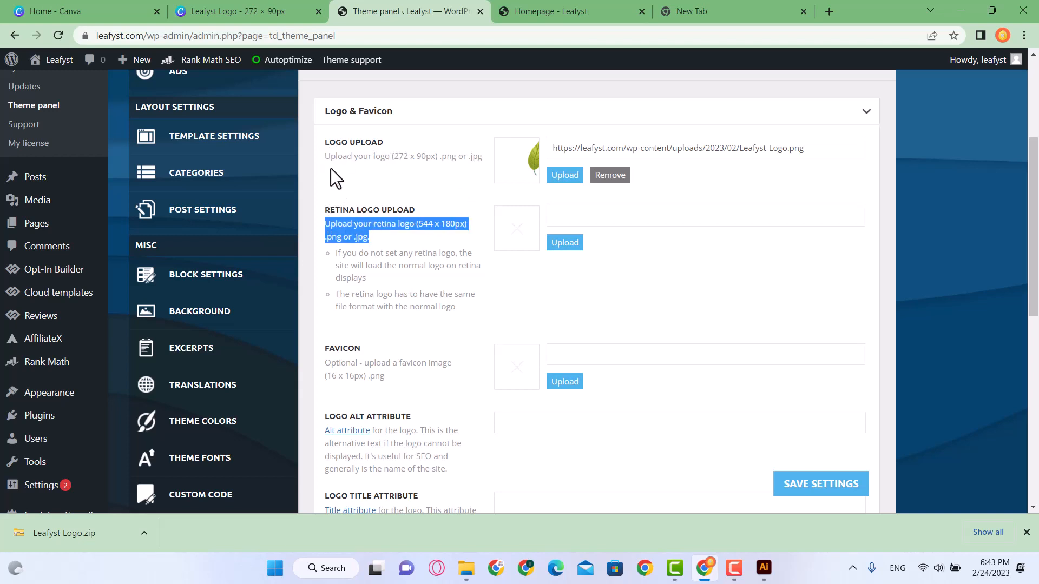
drag(325, 156, 481, 158)
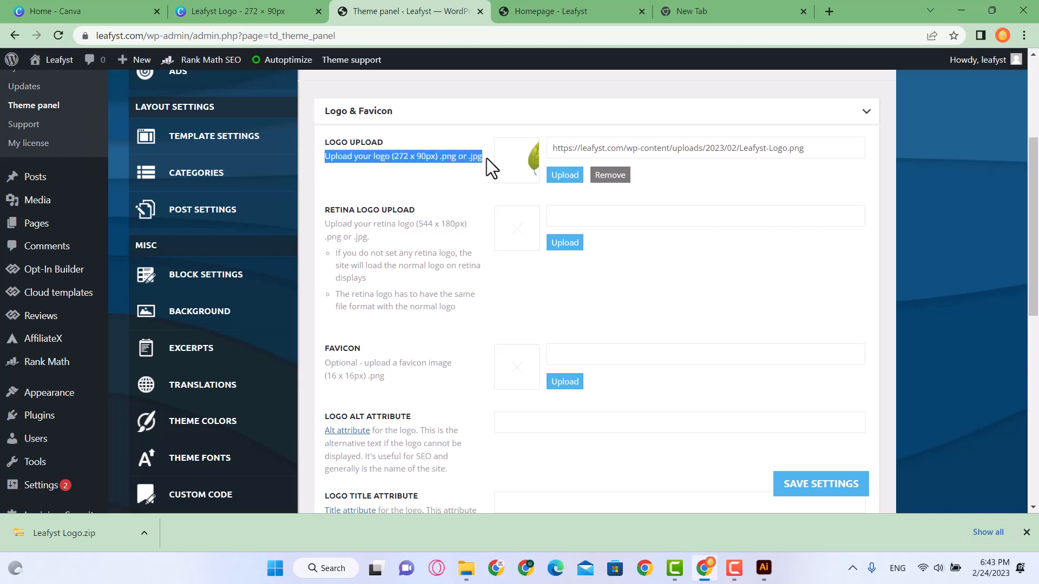
click(434, 240)
drag(431, 231, 430, 236)
click(419, 235)
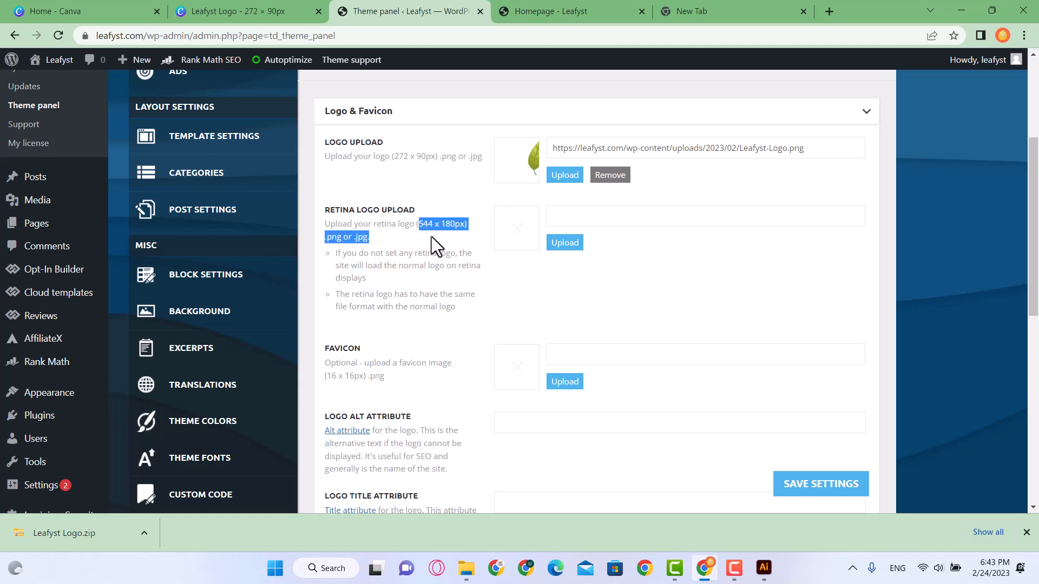
click(431, 236)
On the Canva home page, start a new design with a custom size
click(179, 12)
click(130, 17)
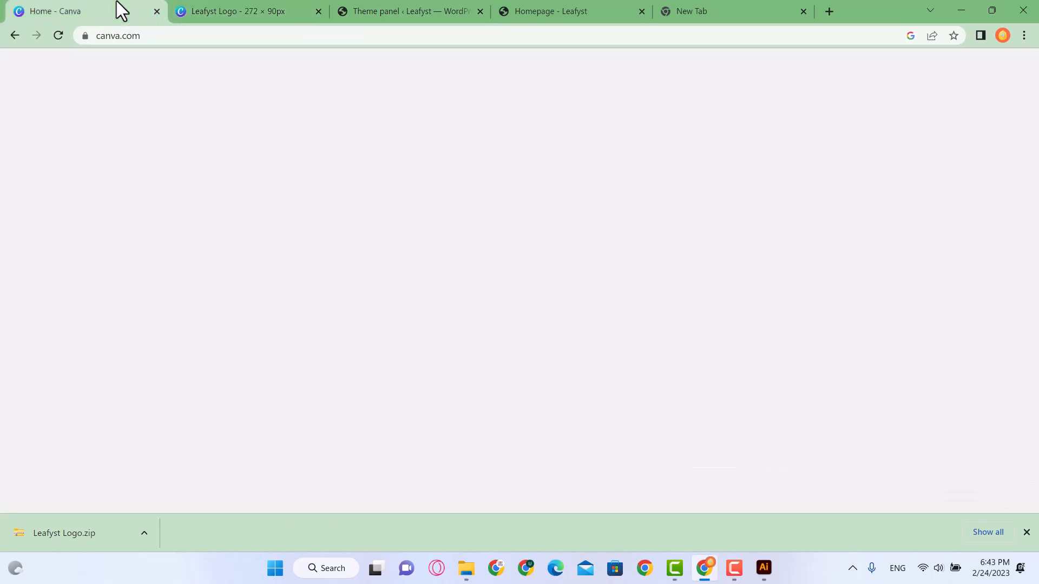
click(952, 107)
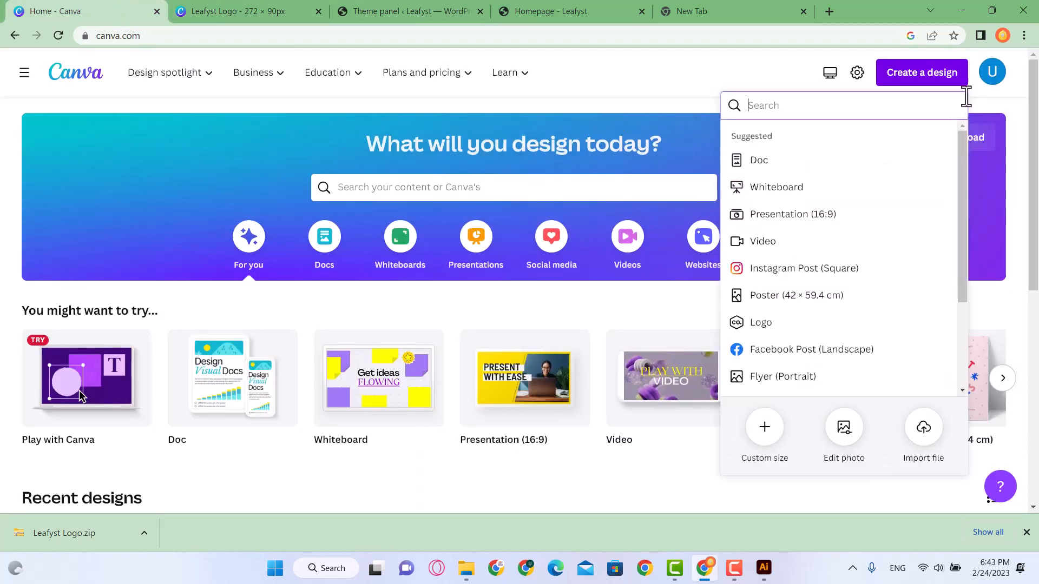
click(942, 78)
click(890, 81)
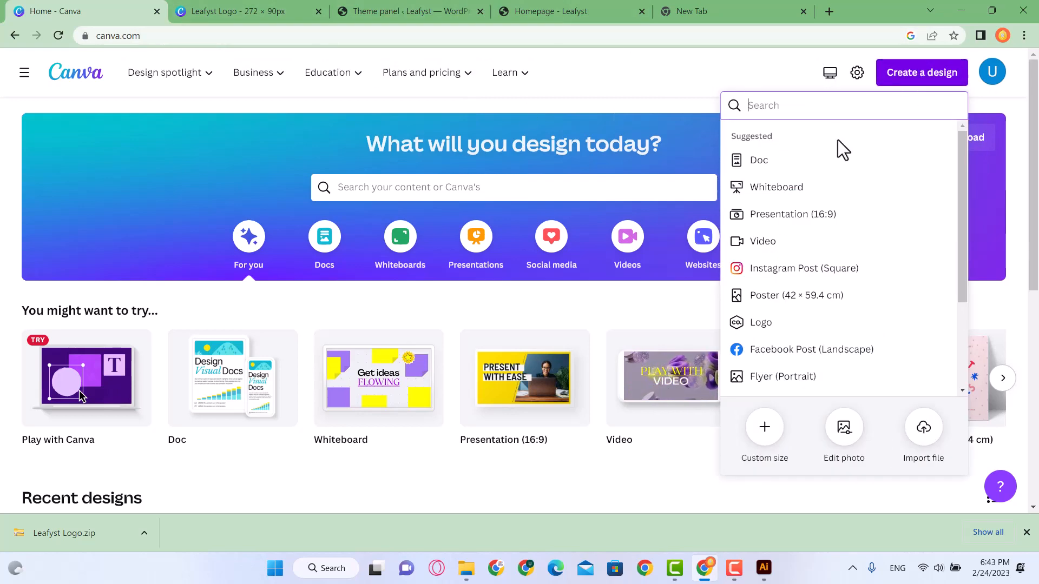
click(761, 441)
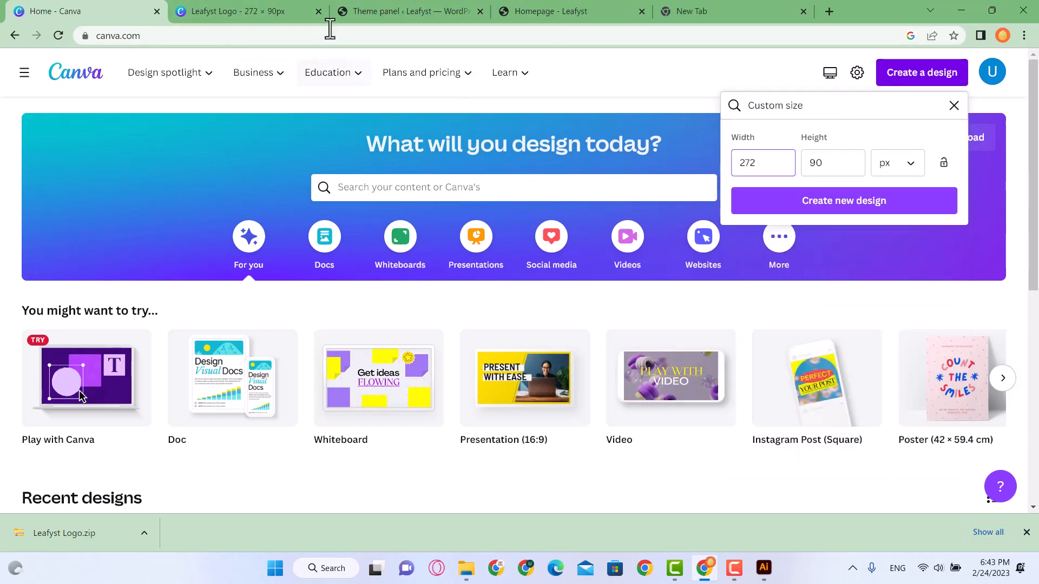
Look up the retina logo size in the theme panel and set the custom design to 544 px wide and 180 px high
click(519, 3)
click(400, 3)
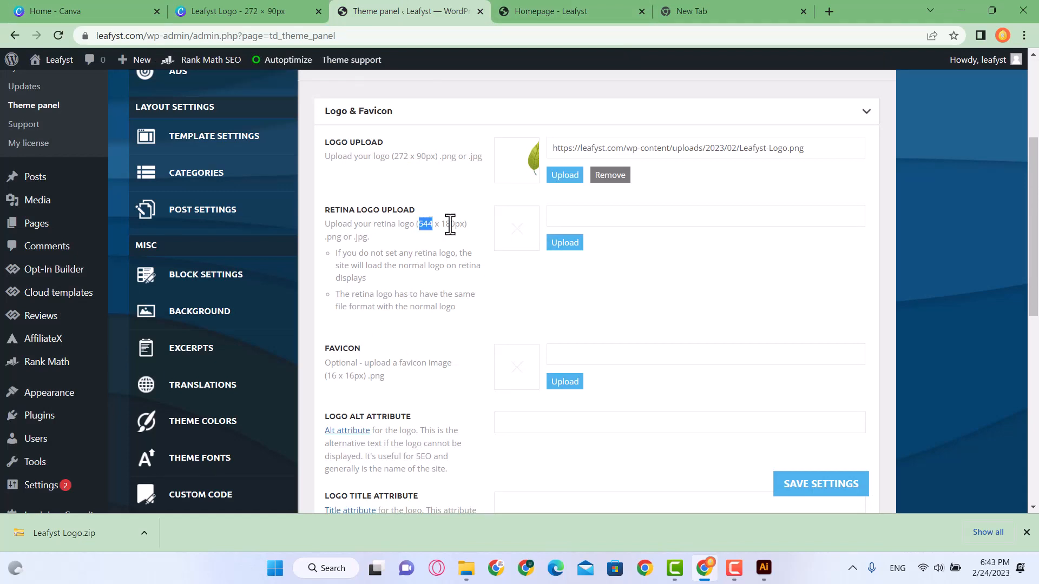
click(81, 10)
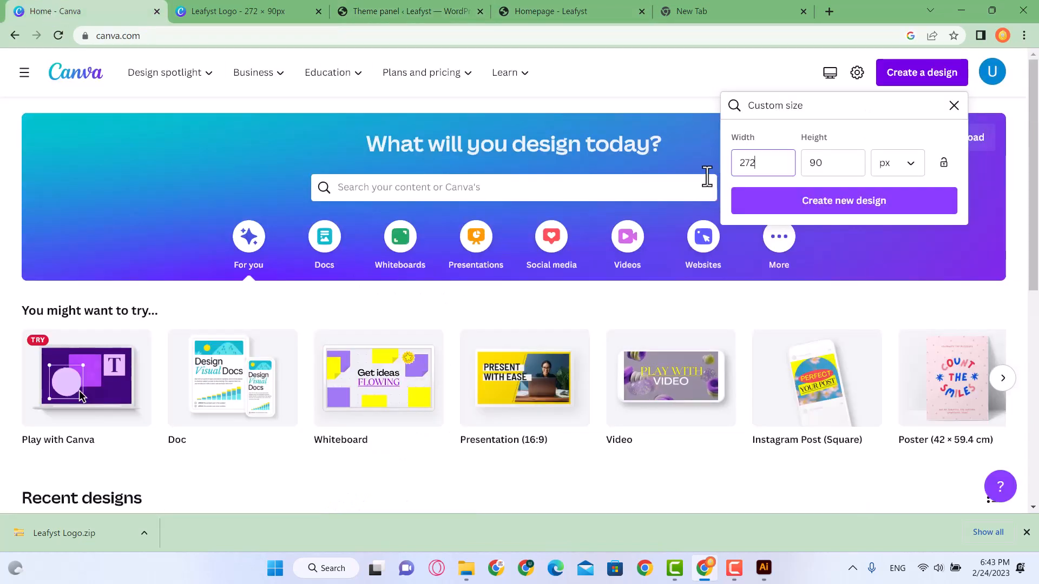
click(737, 163)
key(BackSpace)
key(BackSpace)
key(BackSpace)
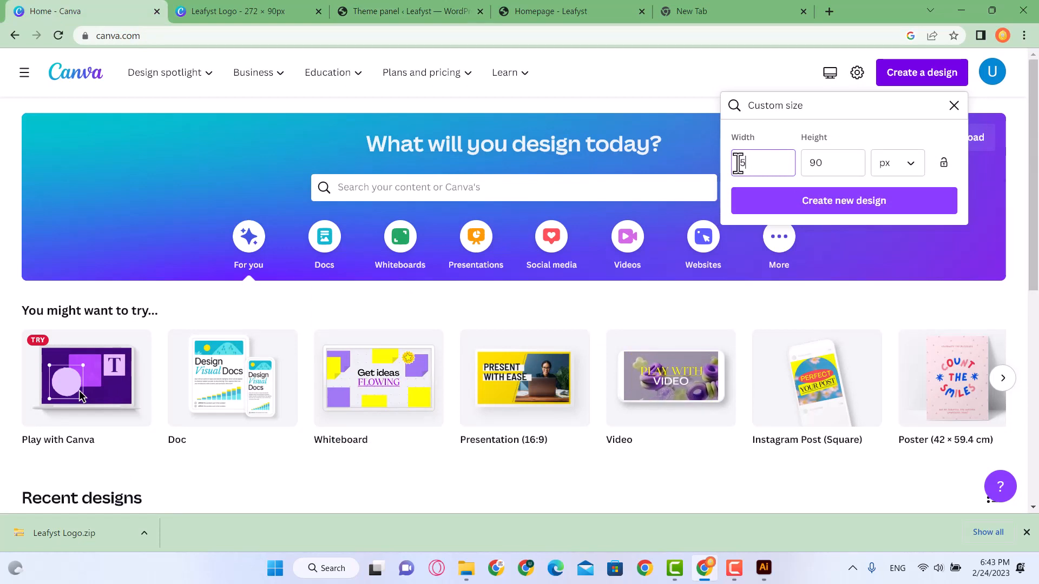
text(544)
key(Tab)
text(180)
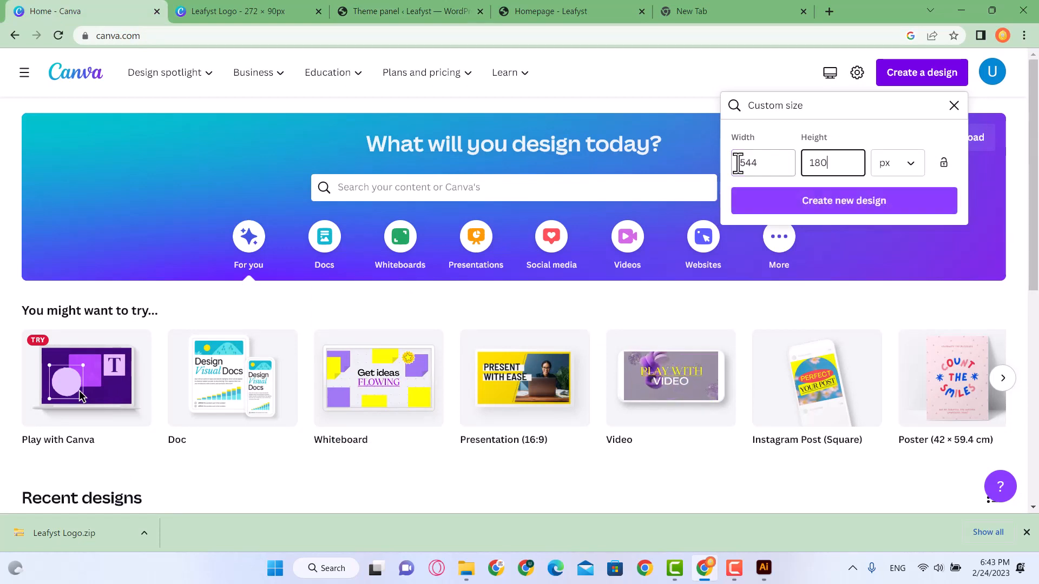
Create the 544 × 180 px custom design and name it Leafyst Retina Logo
click(815, 209)
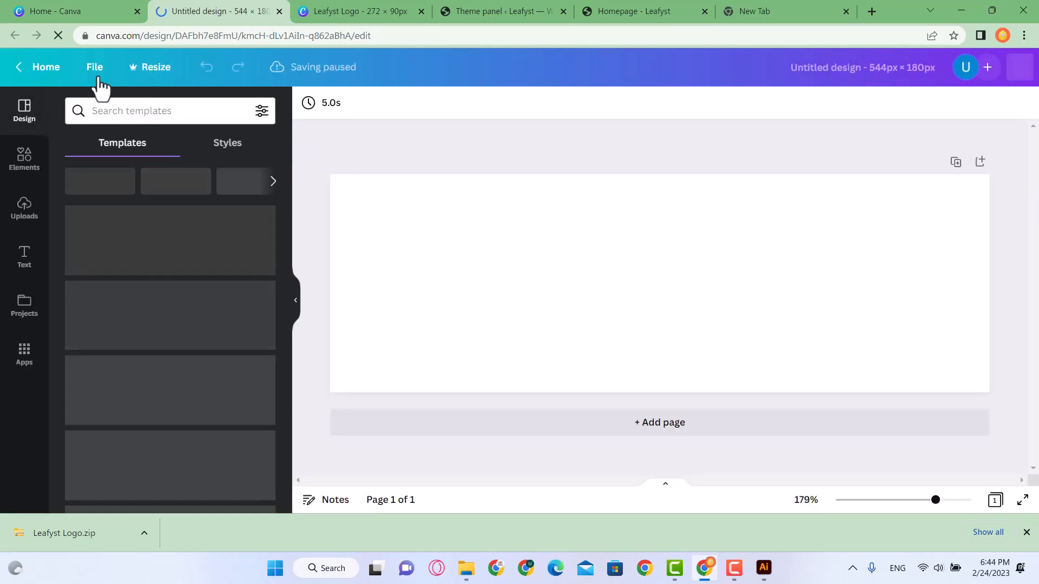
click(673, 150)
click(97, 69)
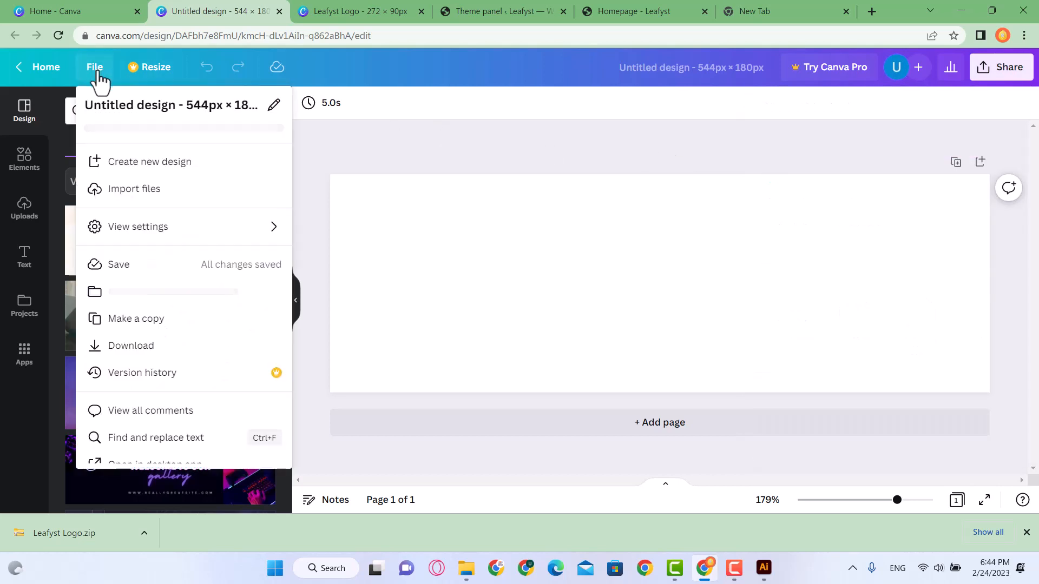
click(182, 108)
key(BackSpace)
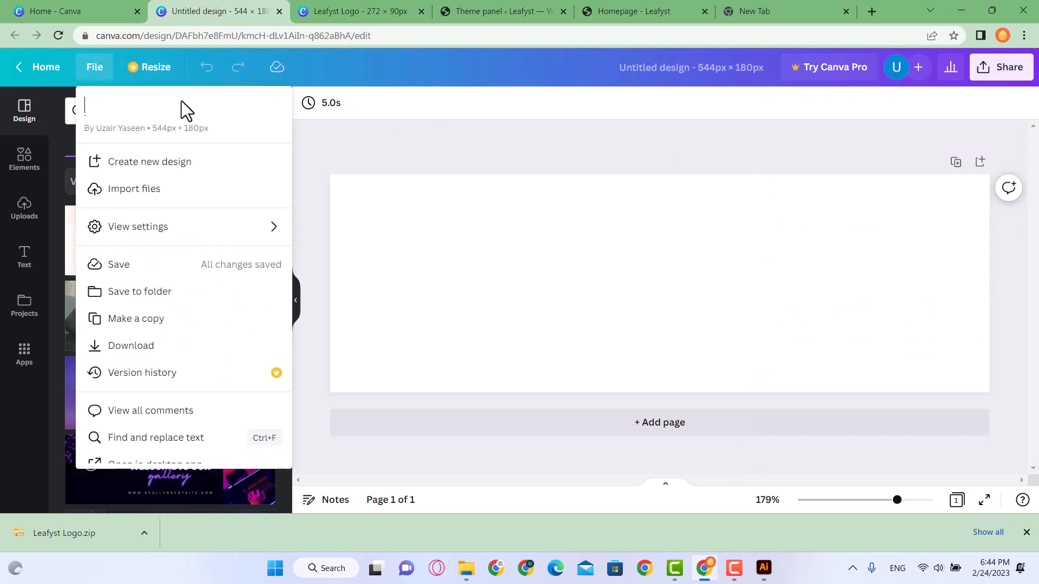
text(Retino)
key(BackSpace)
key(ctrl+a)
text(Leafyst Retina Log)
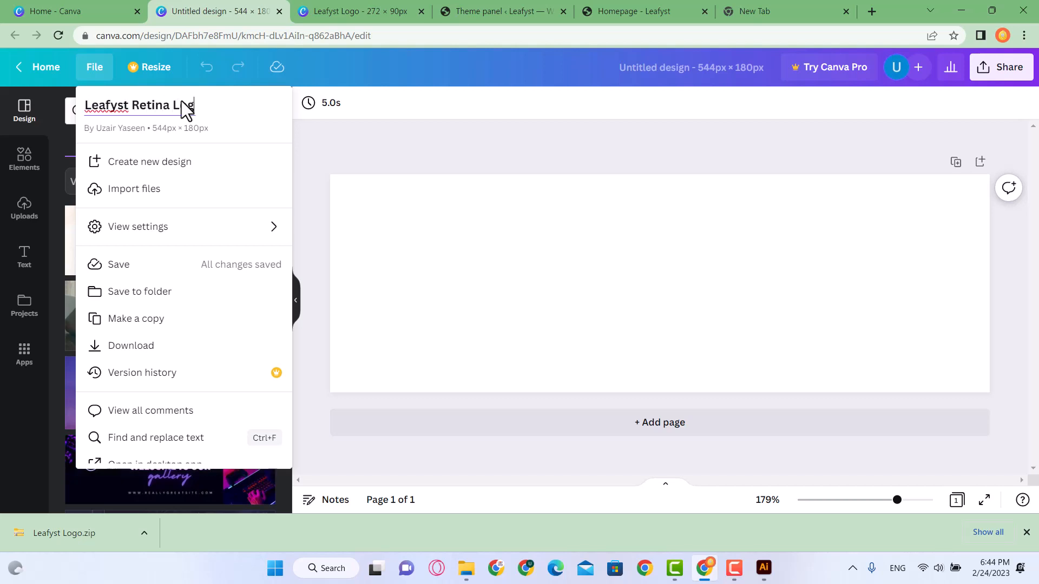
text(o)
key(Return)
click(382, 153)
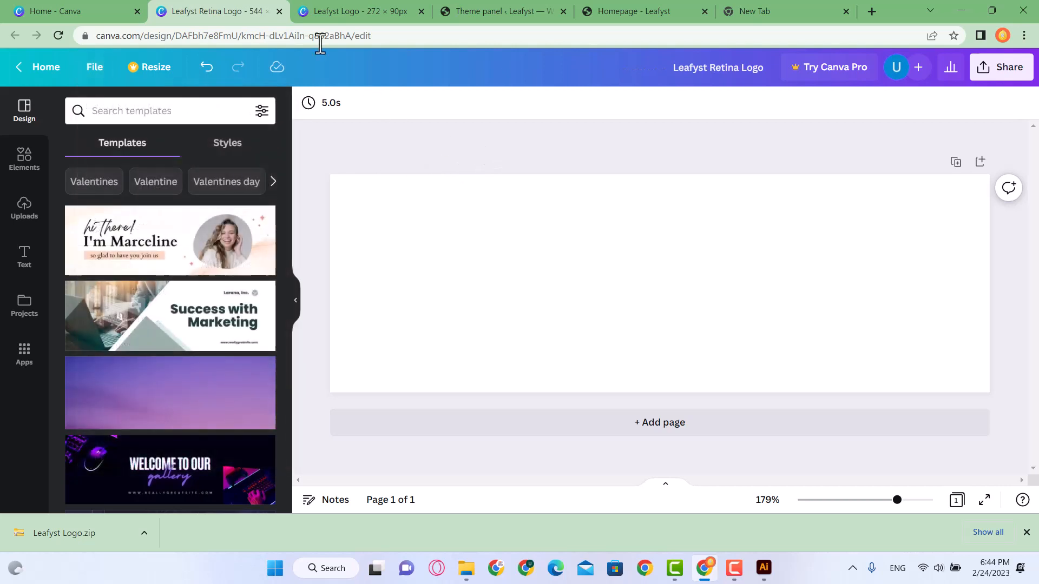
Copy the grouped logo from Logo Variant 2 in the Leafyst Logo design and paste it into the blank Leafyst Retina Logo page
click(369, 5)
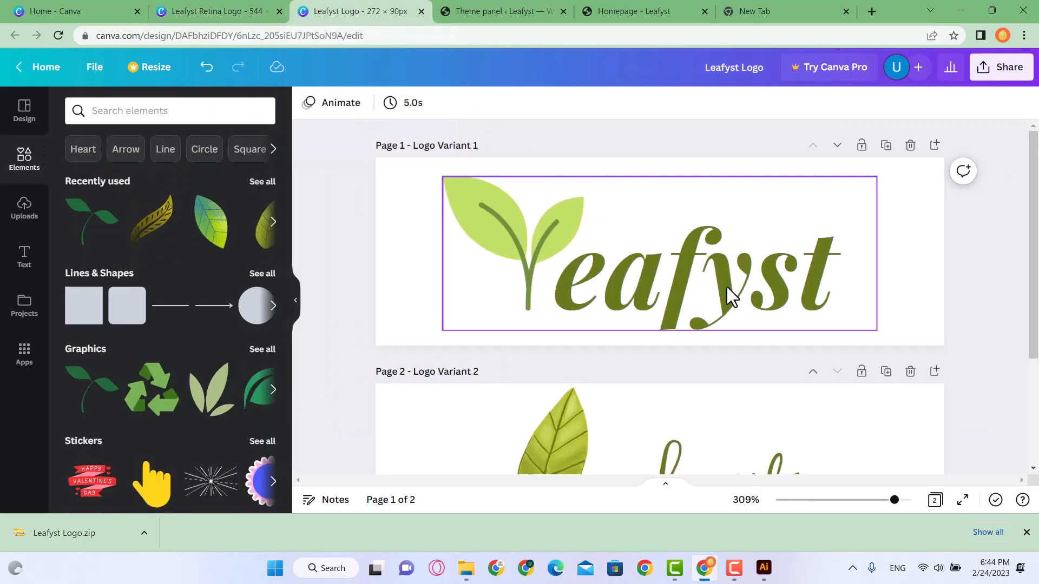
scroll(742, 325, down, 3)
click(778, 345)
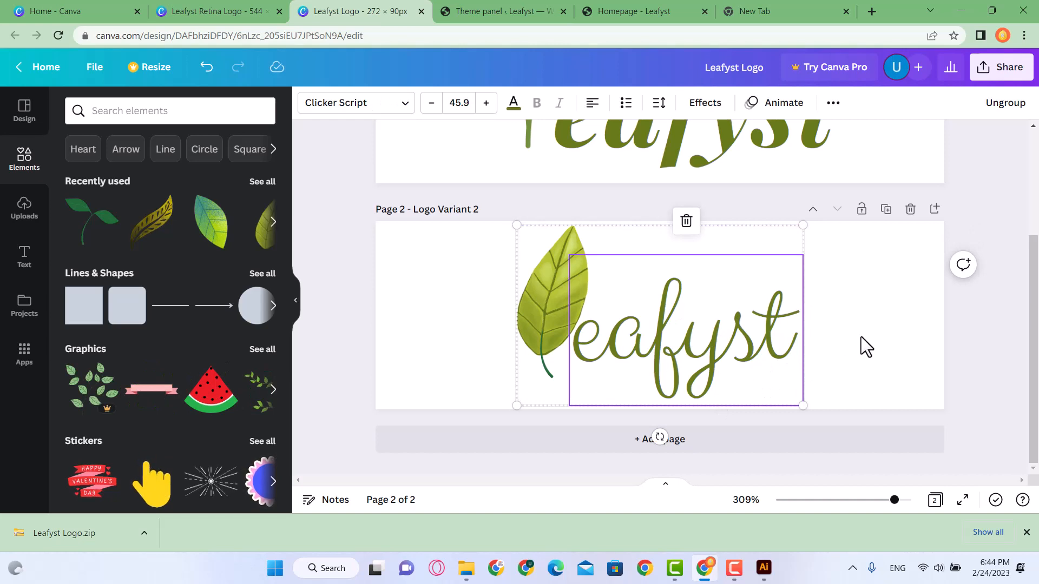
click(1011, 368)
click(763, 327)
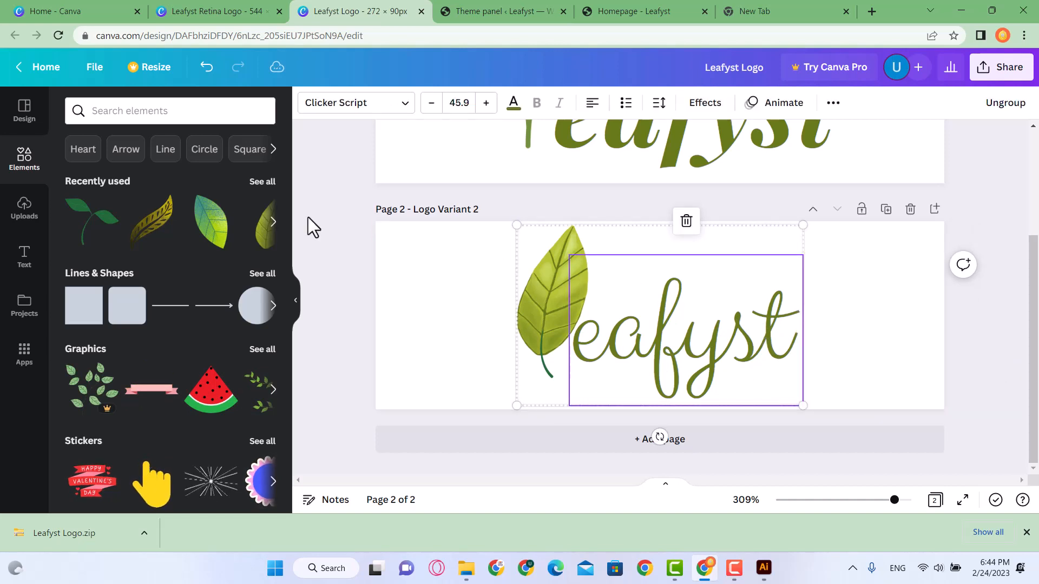
click(90, 70)
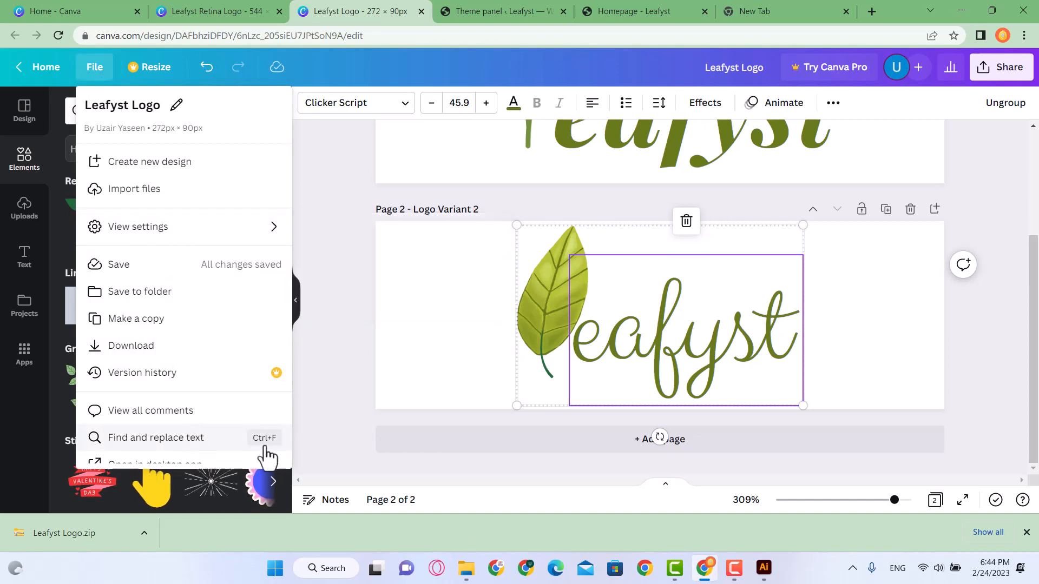
click(345, 361)
click(617, 344)
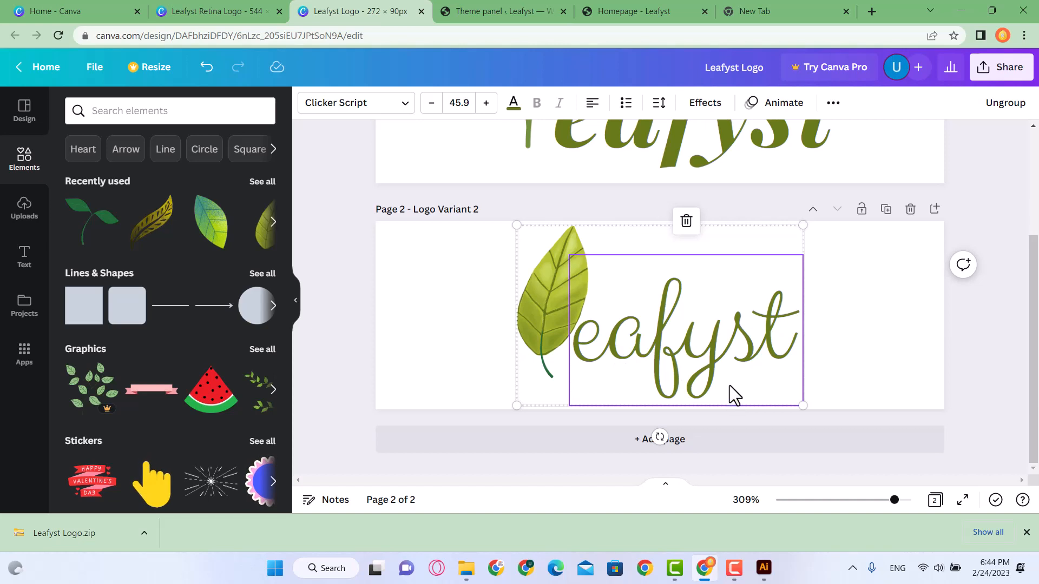
click(217, 10)
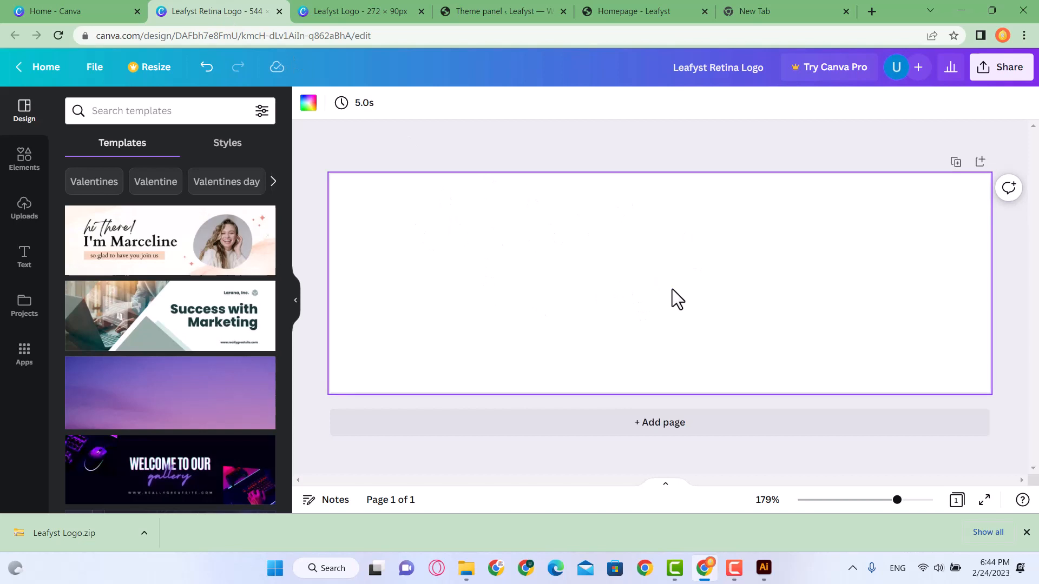
key(ctrl+v)
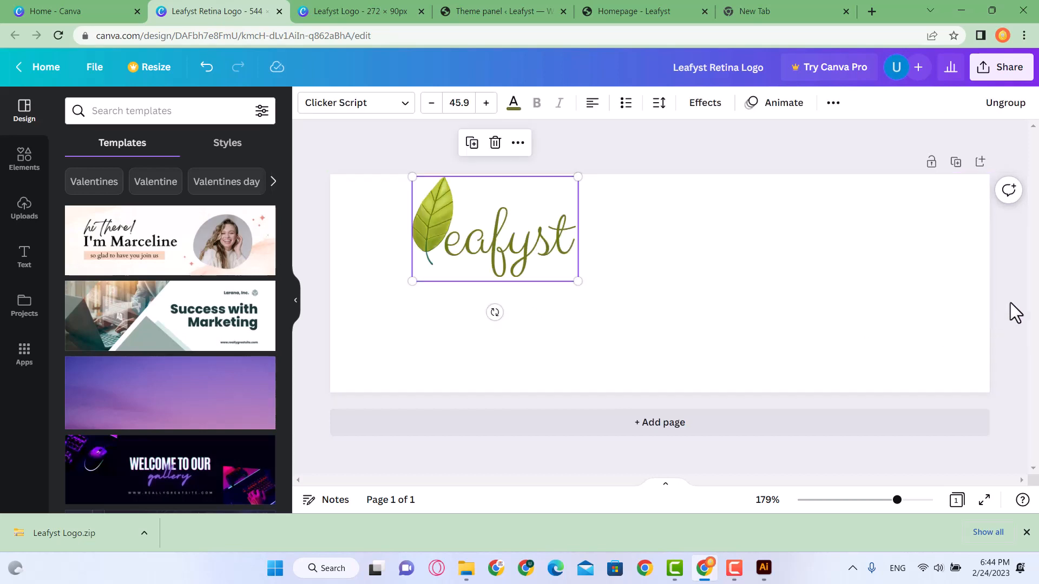
click(1009, 304)
Enlarge the pasted logo to nearly the full page height, with a text size of about 92, and centre it on the page
drag(538, 269, 666, 379)
mouse_move(663, 197)
mouse_down()
mouse_move(682, 179)
mouse_move(675, 190)
mouse_up()
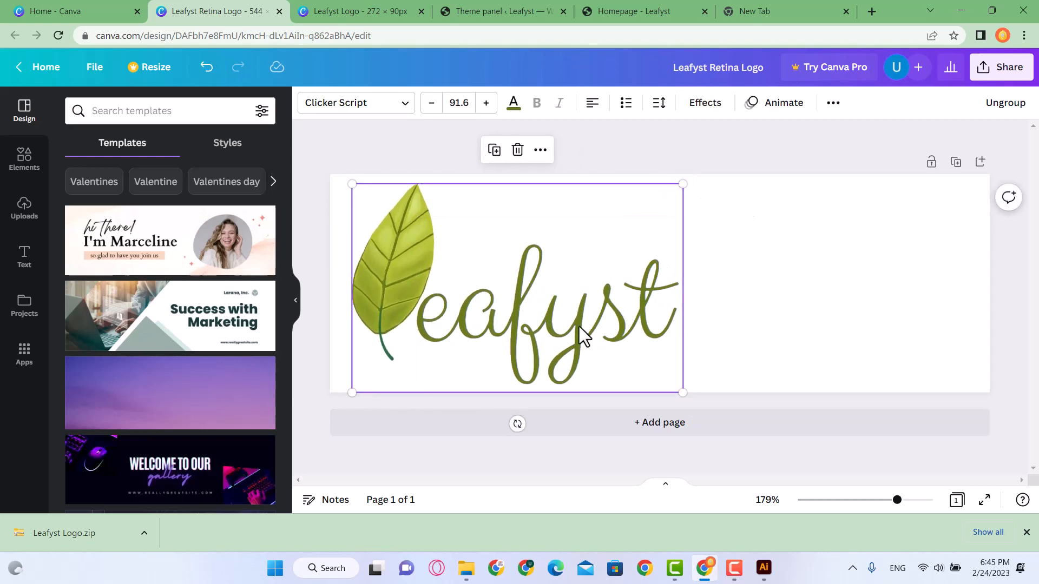
drag(579, 326, 722, 329)
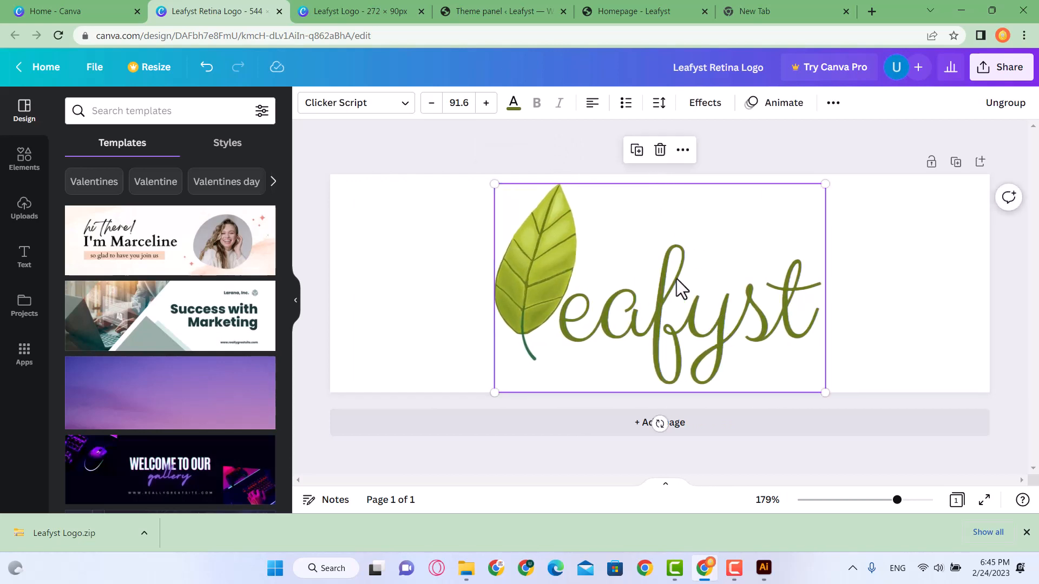
click(1003, 277)
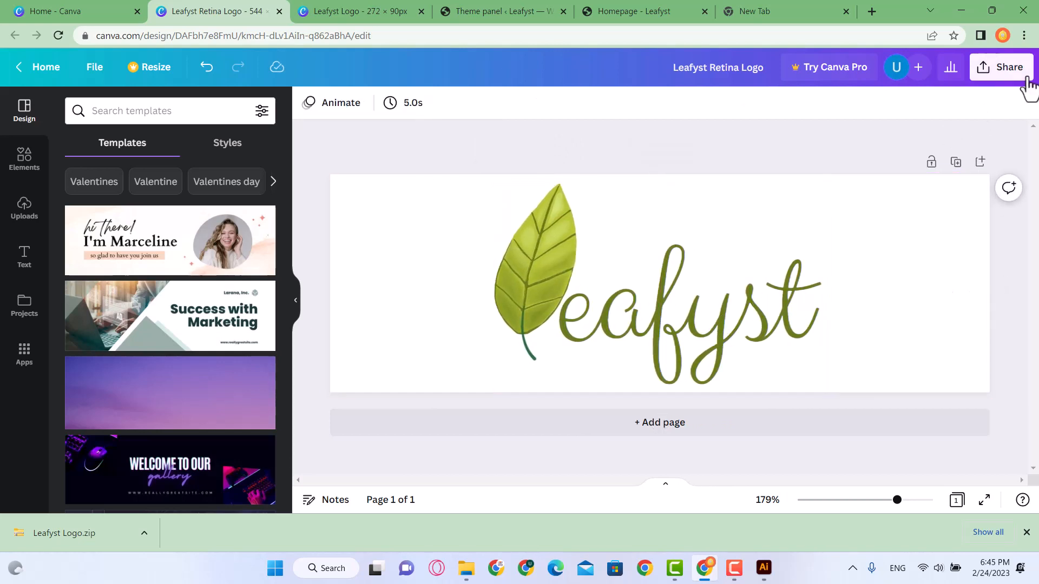
Download the retina logo design as a PNG at 544 × 180 px
click(1025, 77)
click(840, 392)
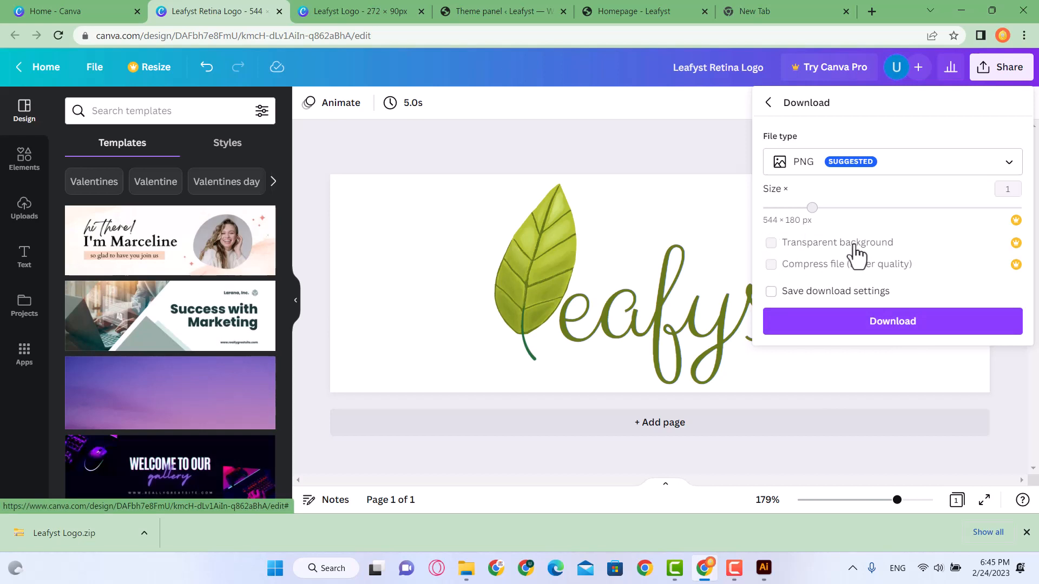
click(847, 324)
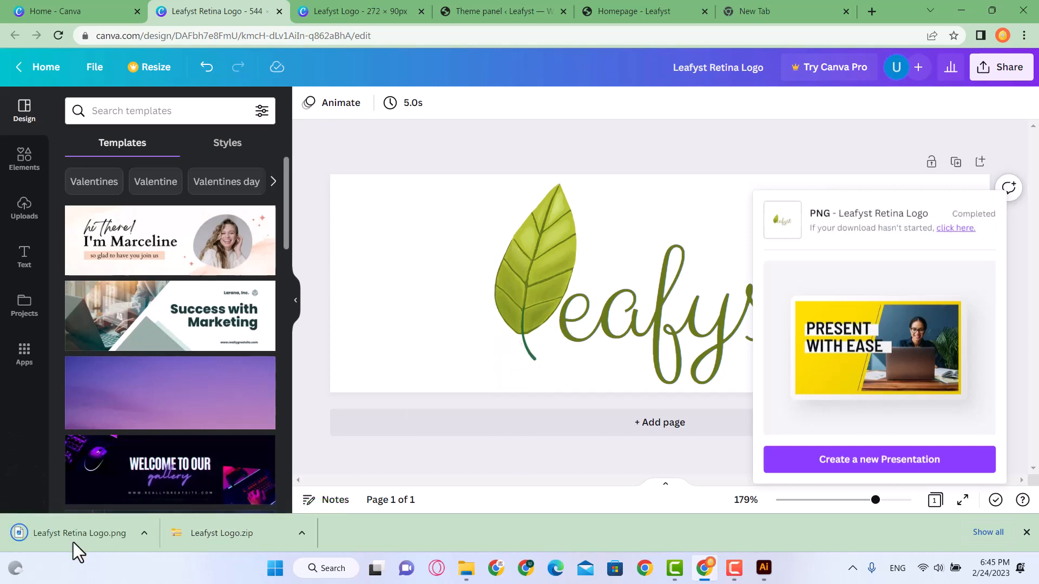
In the WordPress theme panel, upload Leafyst Retina Logo.png from the Downloads folder for the retina logo
click(528, 13)
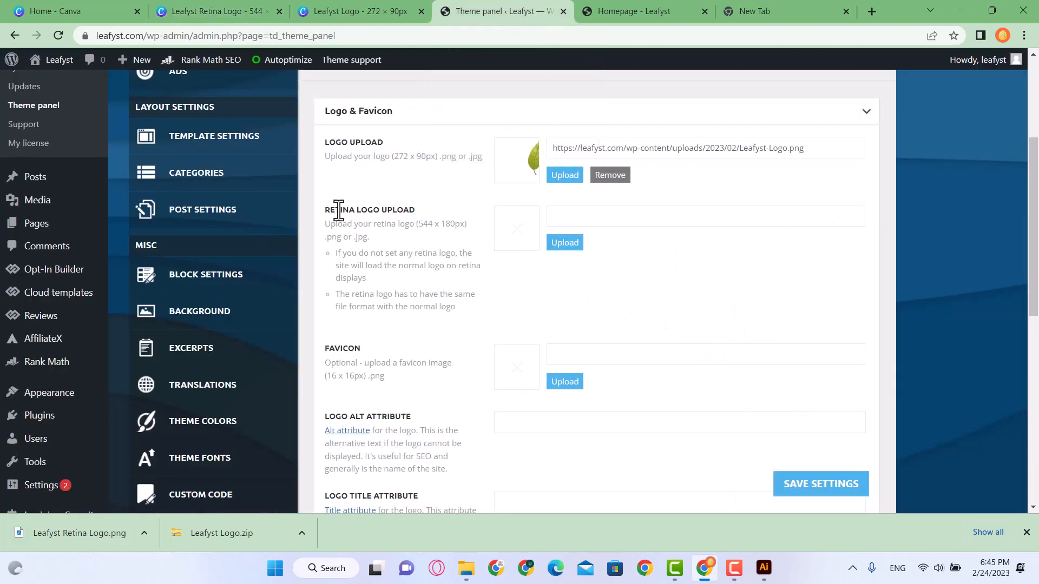
click(565, 244)
click(207, 120)
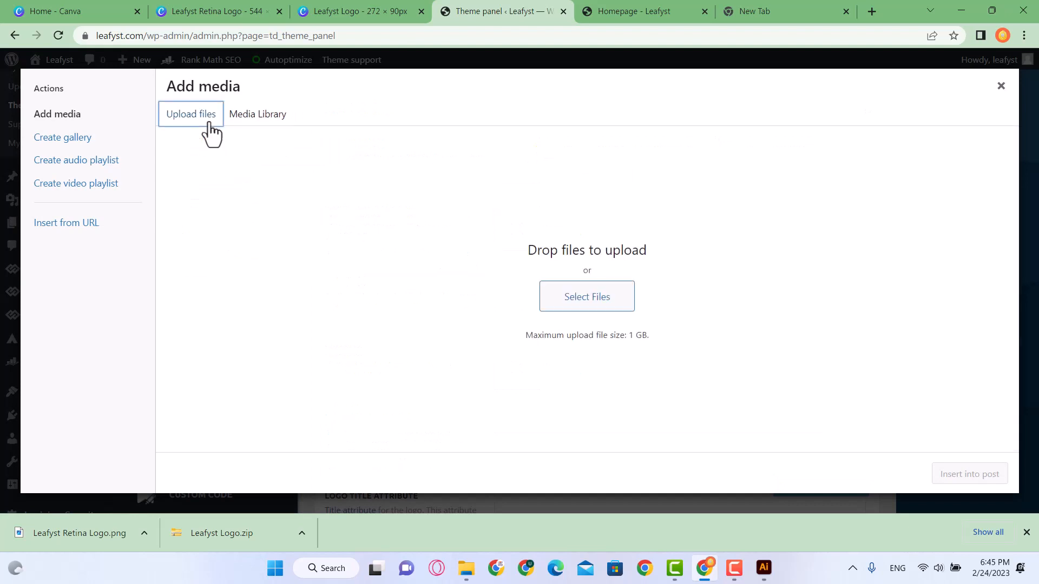
click(243, 118)
click(191, 120)
click(587, 298)
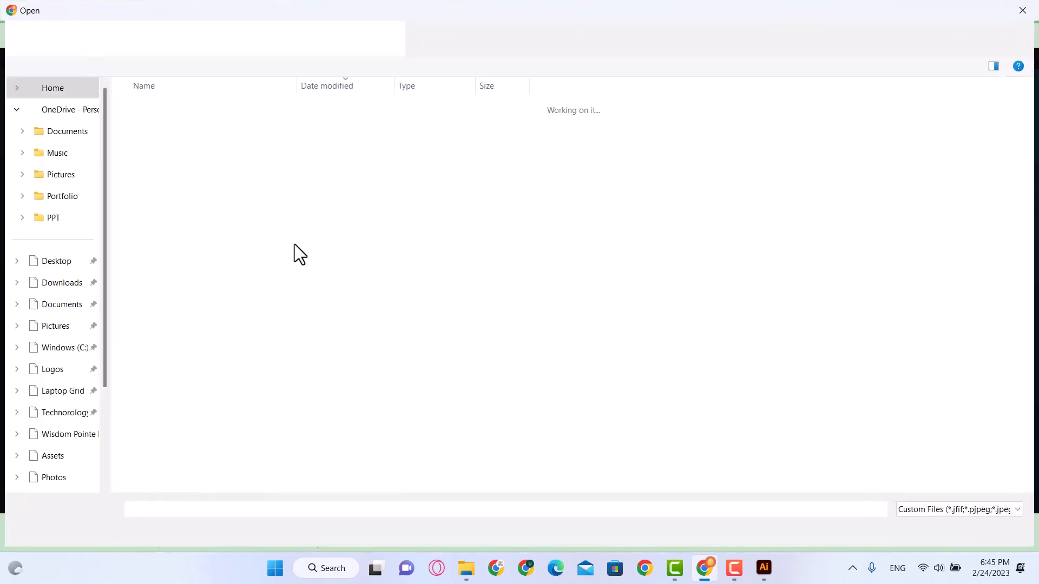
click(62, 283)
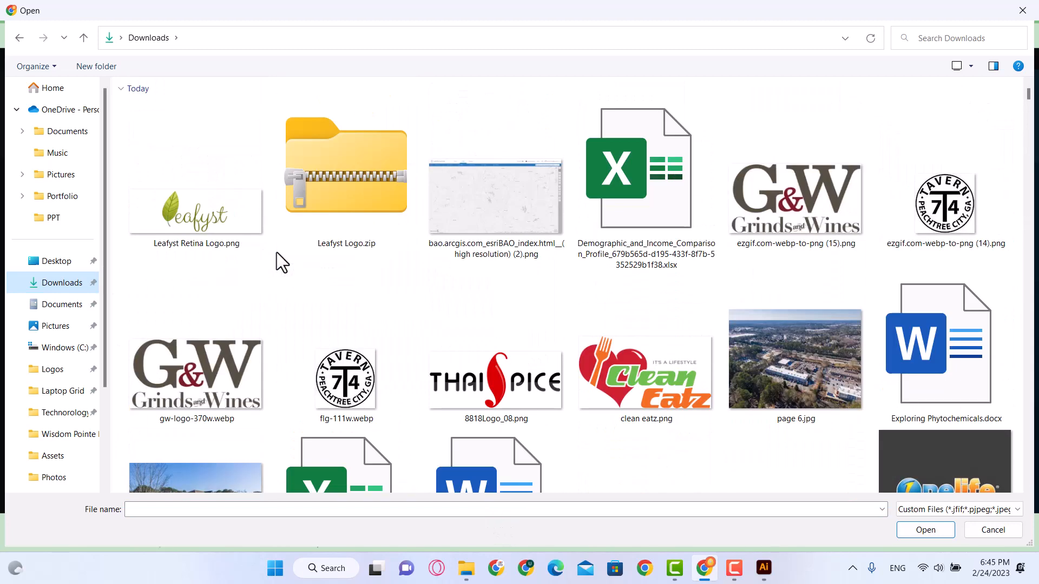
double_click(218, 223)
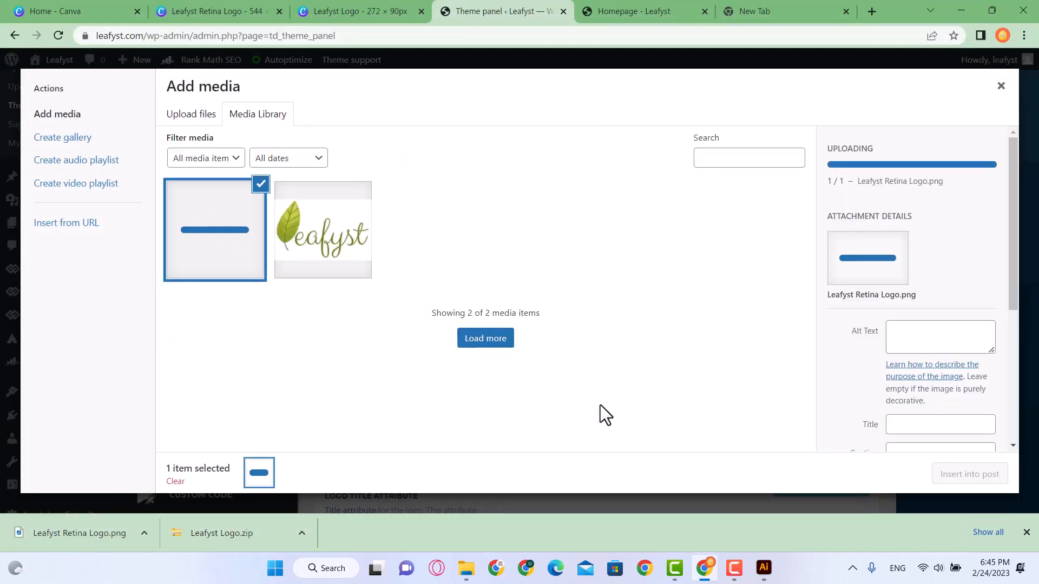
Set the uploaded image's alt text to Leafyst Retina Logo and insert it as the retina logo
click(931, 344)
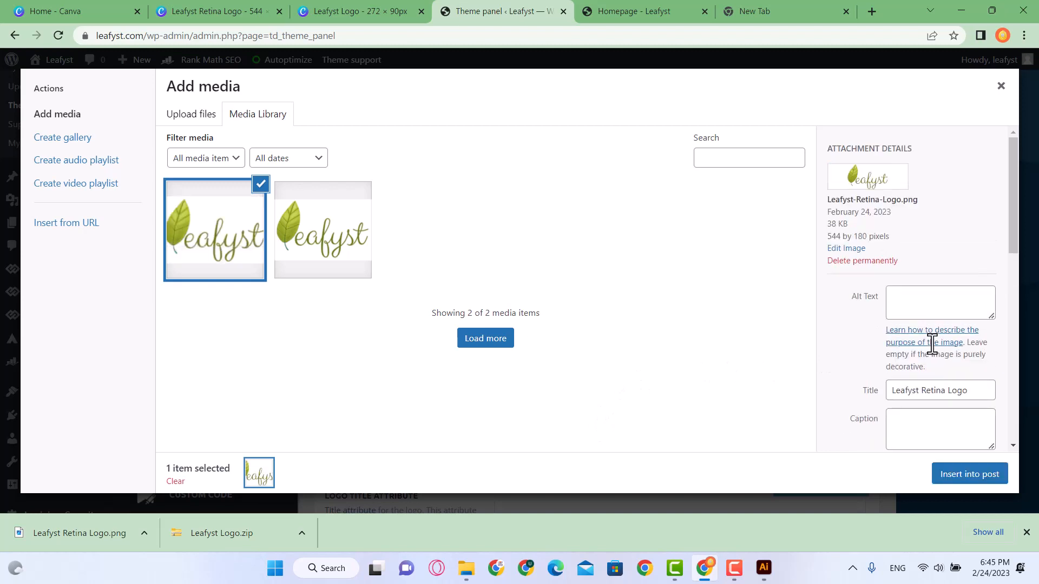
click(912, 307)
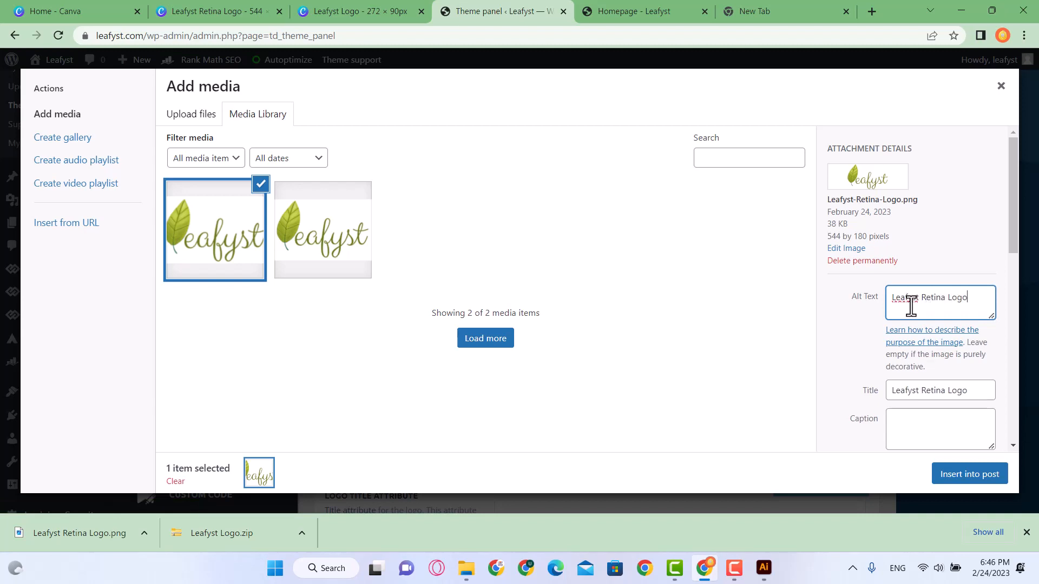
click(969, 479)
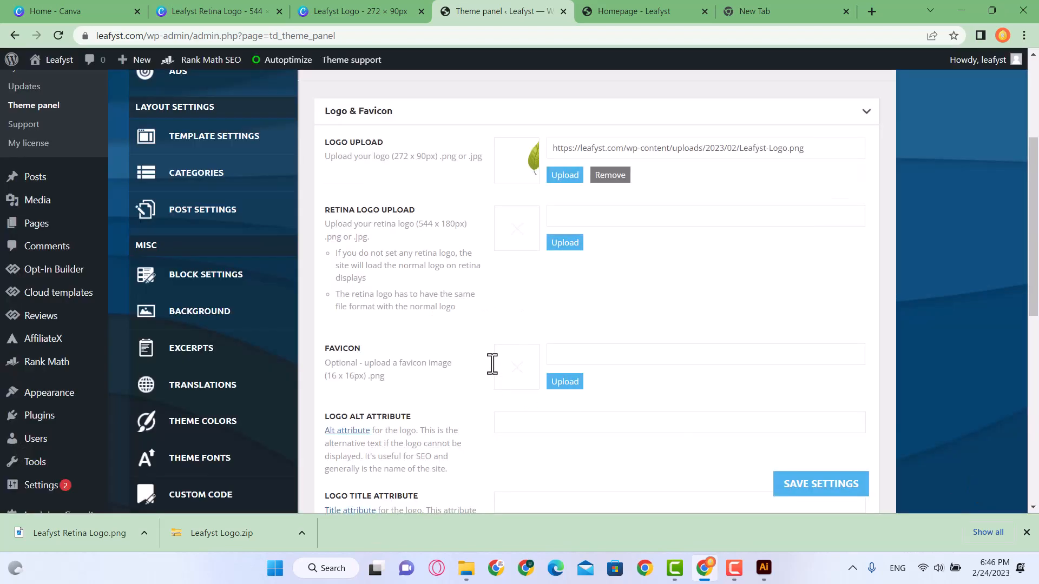
Examine the favicon's size and format requirements in the theme panel
scroll(476, 336, down, 1)
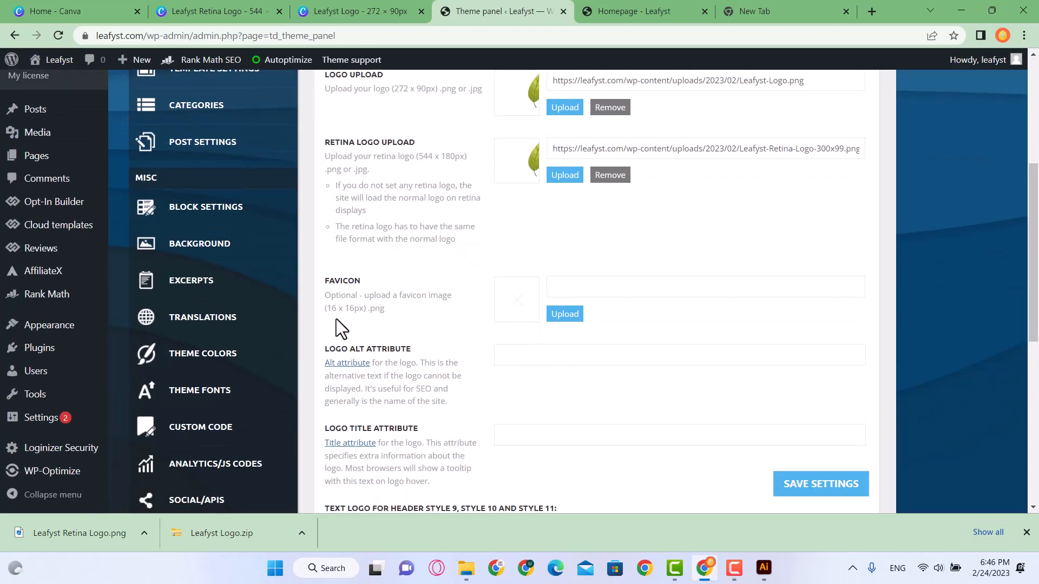
drag(330, 313, 352, 309)
click(369, 312)
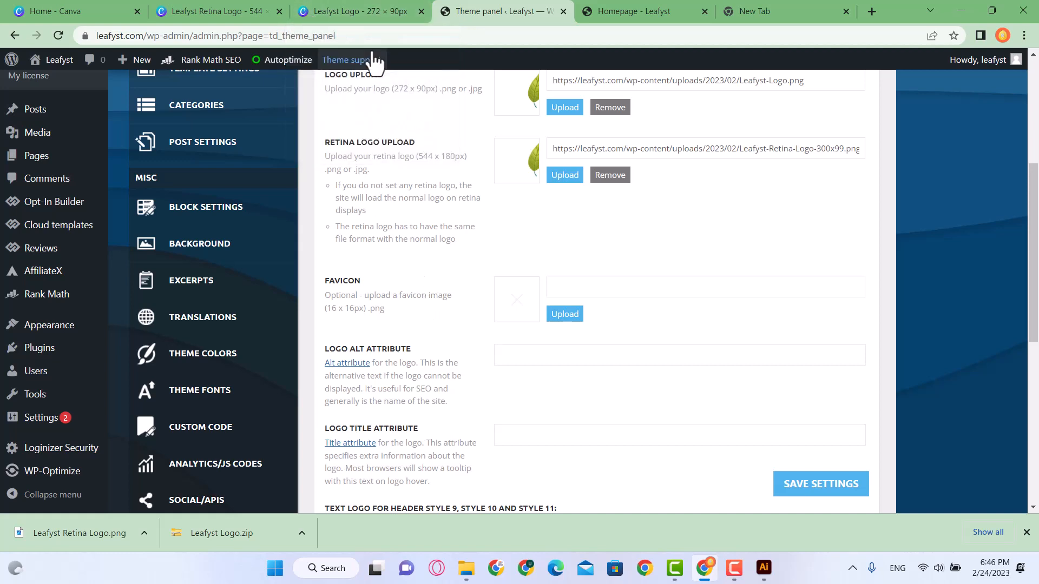
click(365, 11)
click(83, 11)
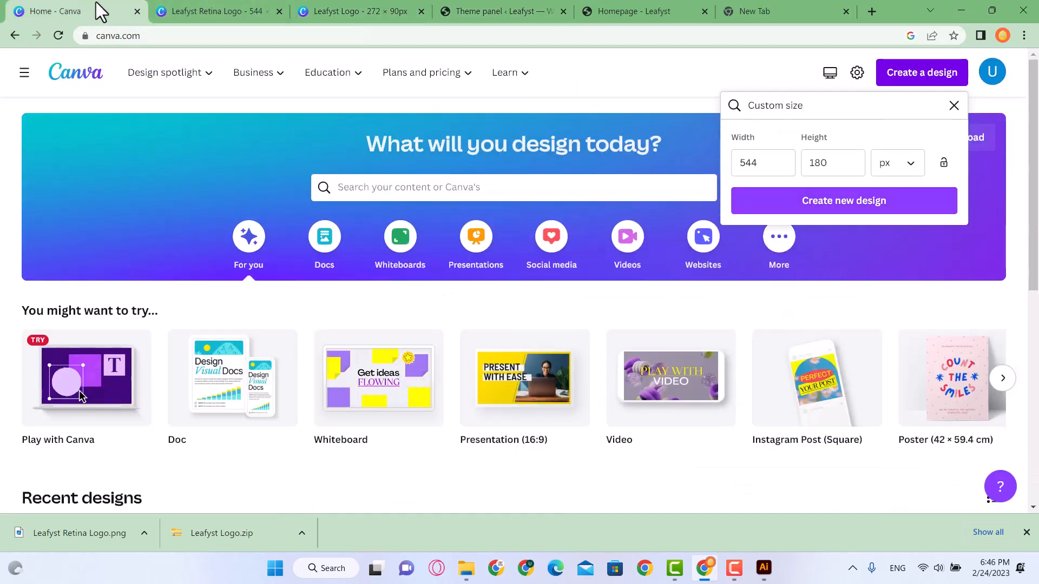
click(417, 11)
click(476, 11)
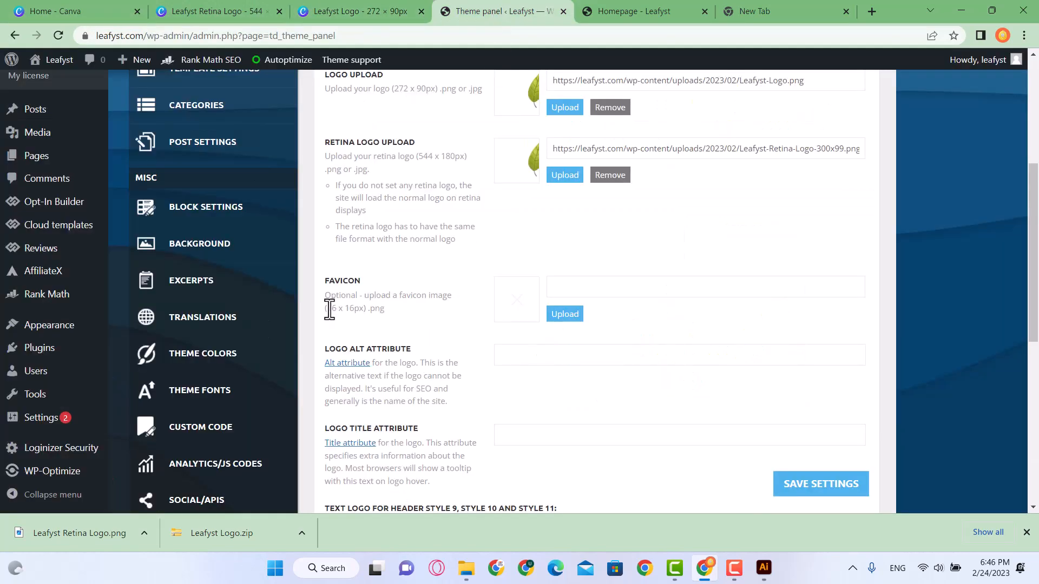
Switch to Canva and start a new design with a custom size
click(58, 11)
click(913, 82)
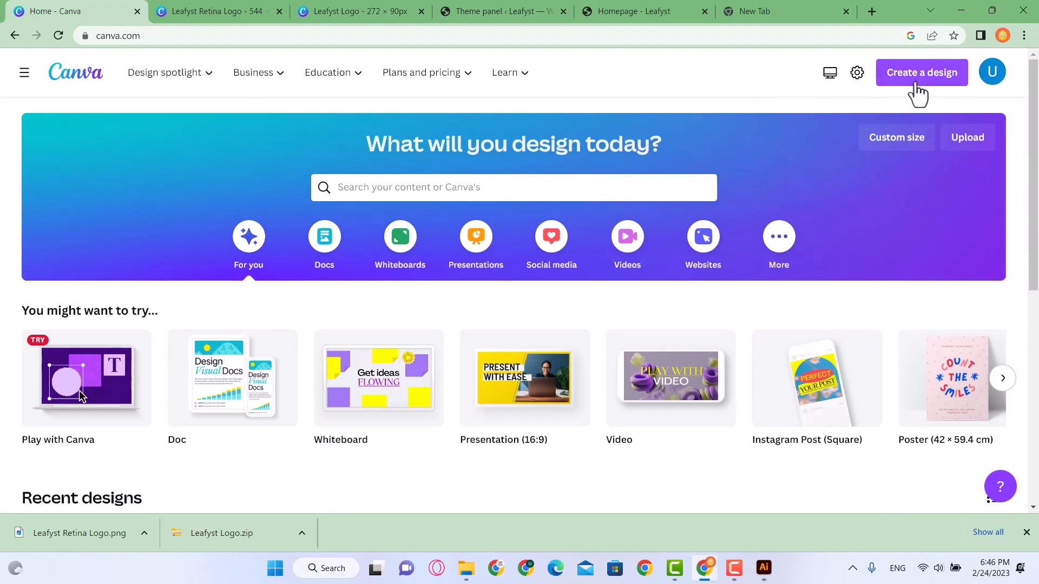
click(945, 92)
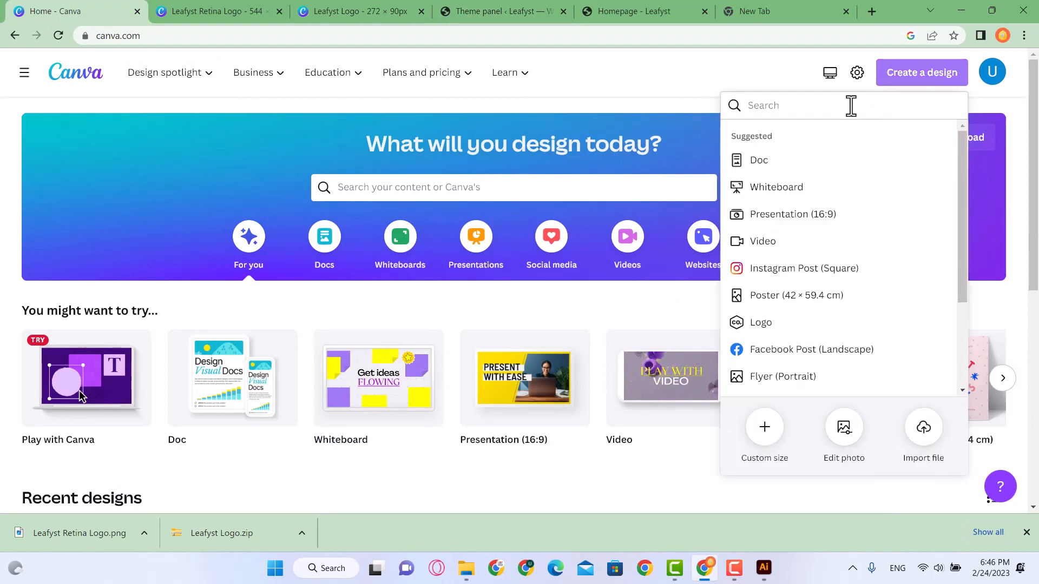
click(764, 433)
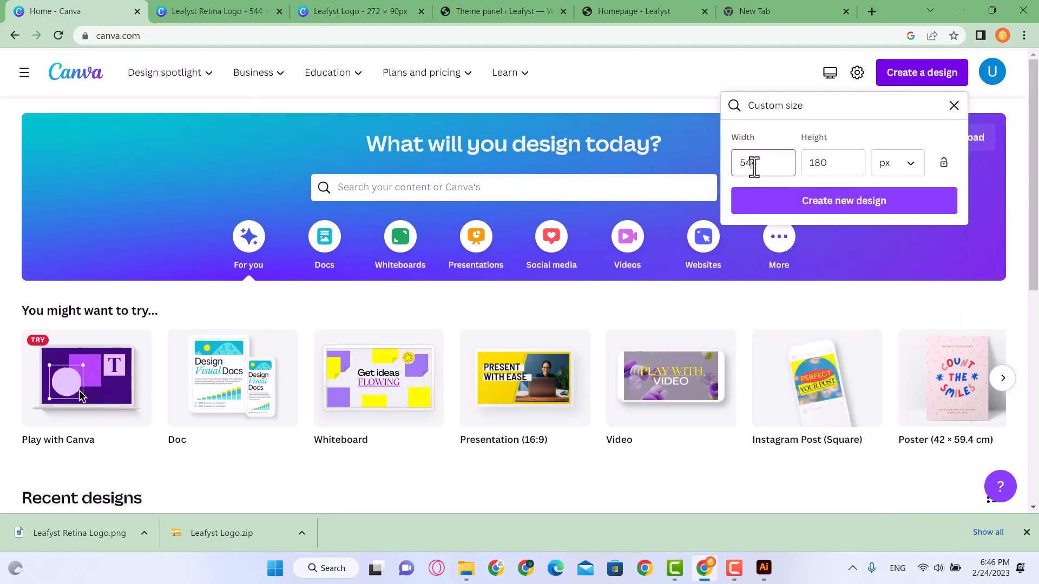
Try to set the new design's width and height to 16 × 16 px
text(16)
double_click(827, 163)
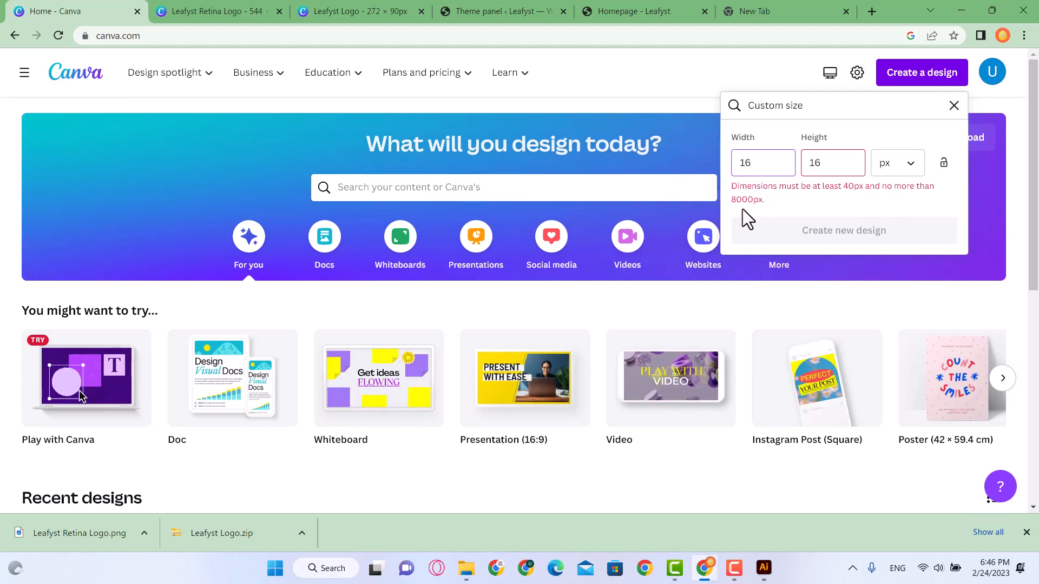
drag(758, 164, 738, 164)
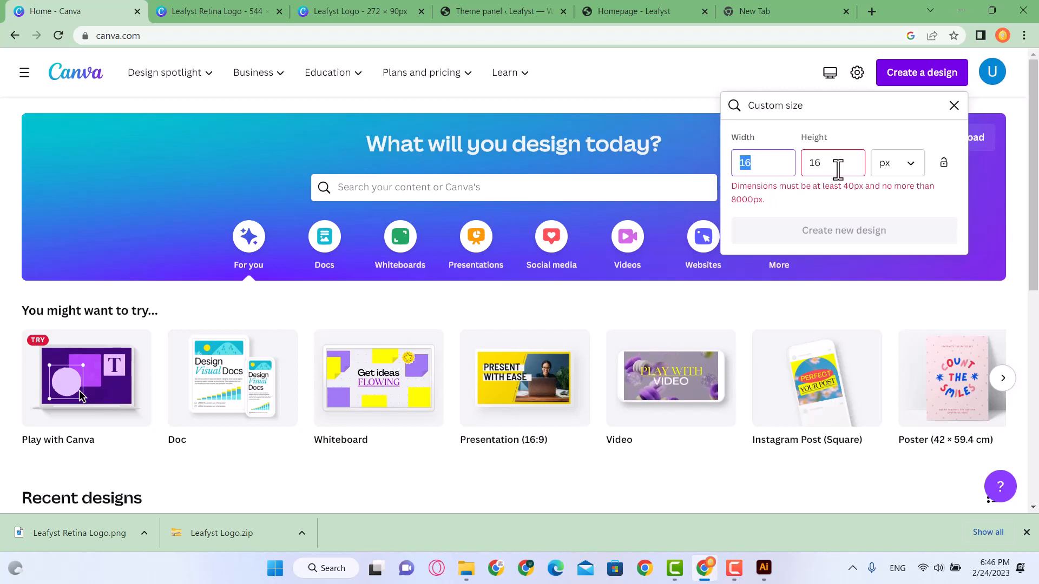
drag(836, 166, 810, 167)
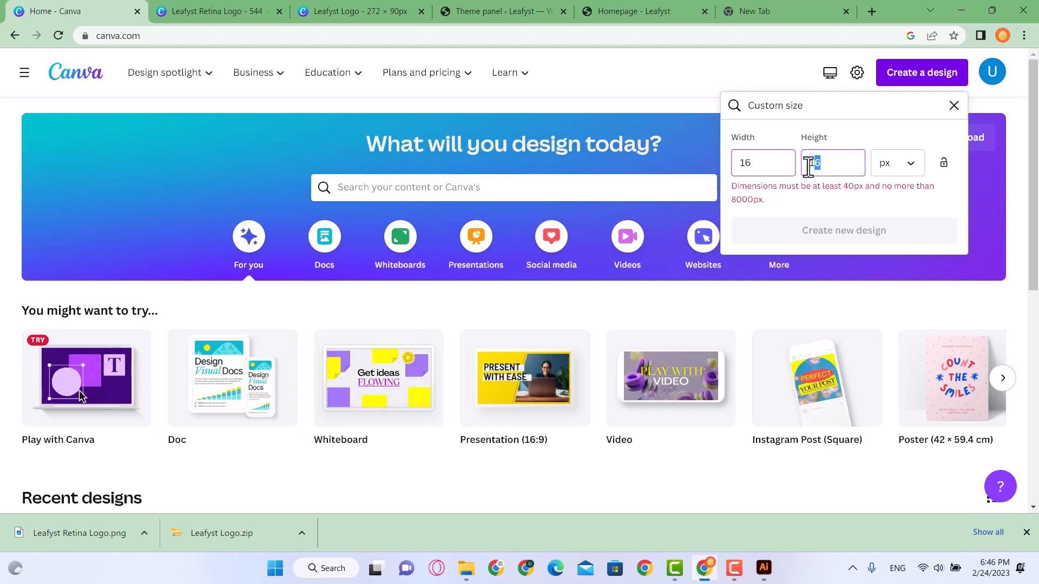
Set the custom width and height to 40 × 40 px and create the new design
click(759, 170)
key(BackSpace)
key(BackSpace)
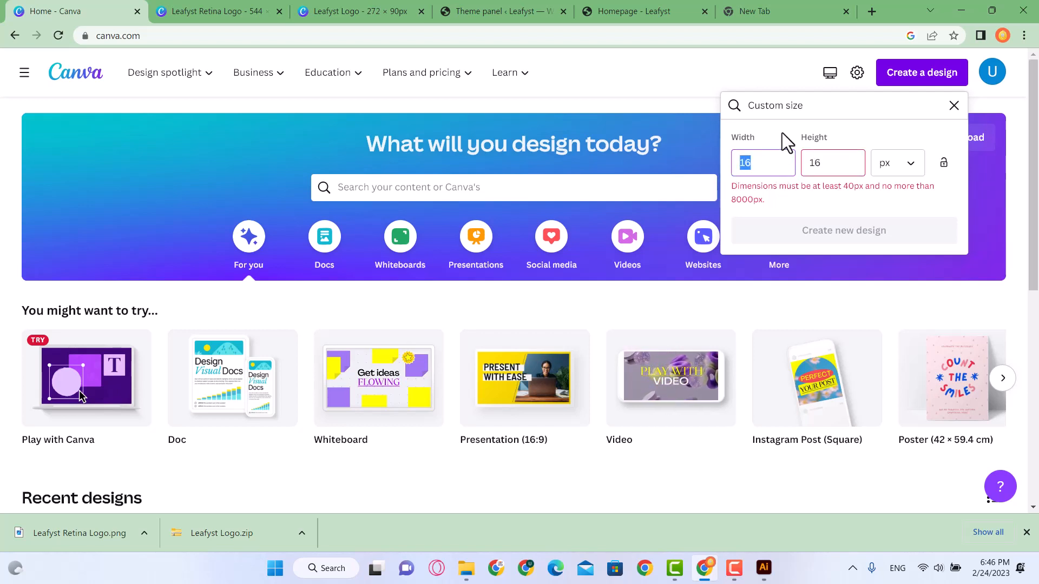
text(40)
click(822, 165)
double_click(821, 165)
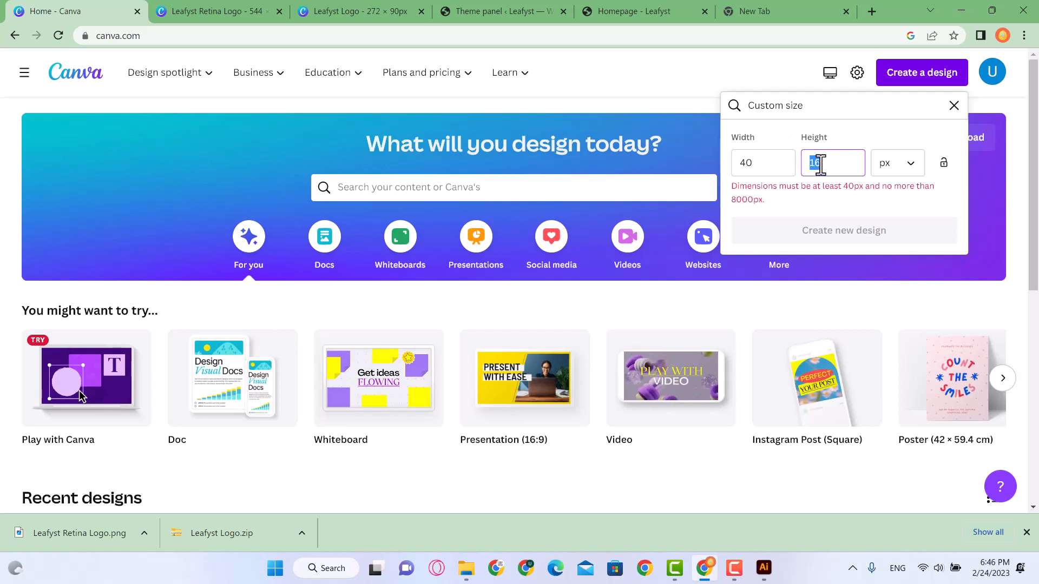
text(40)
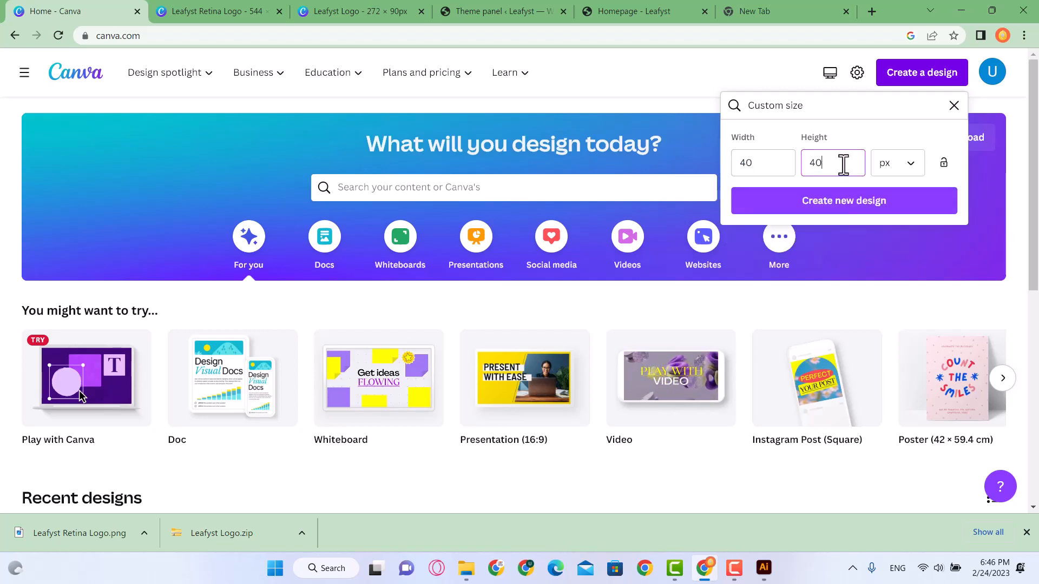
click(827, 212)
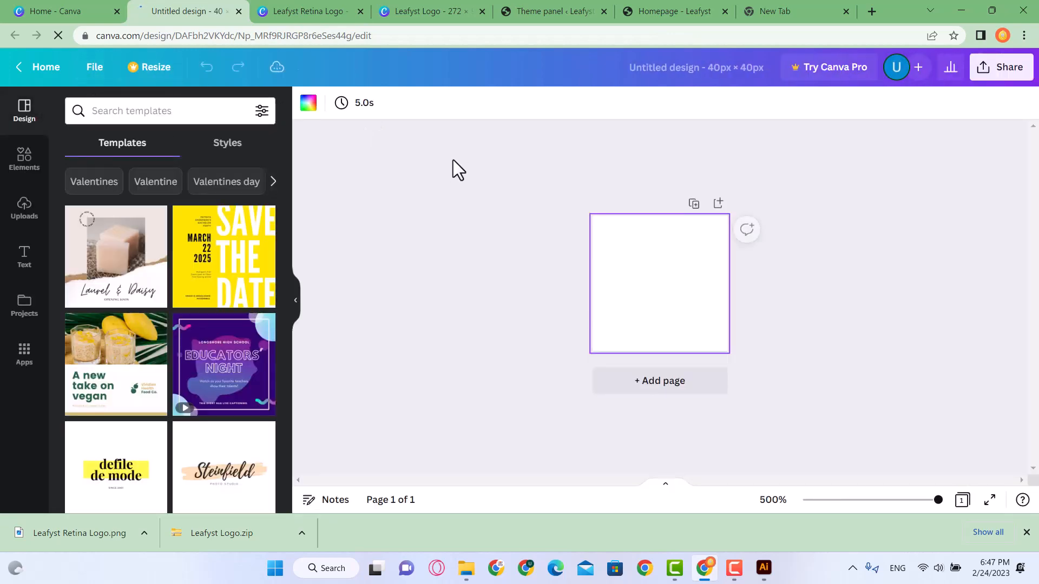
Try to rename the new 40 × 40 px design as Leafyst Favicon
click(95, 66)
click(142, 103)
key(BackSpace)
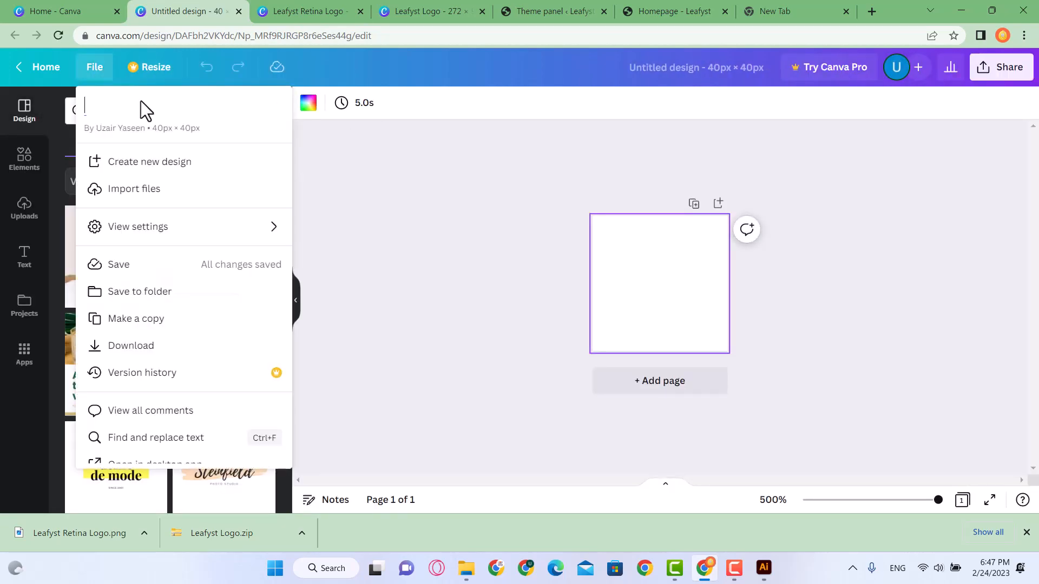
text(Leafyst Favicon)
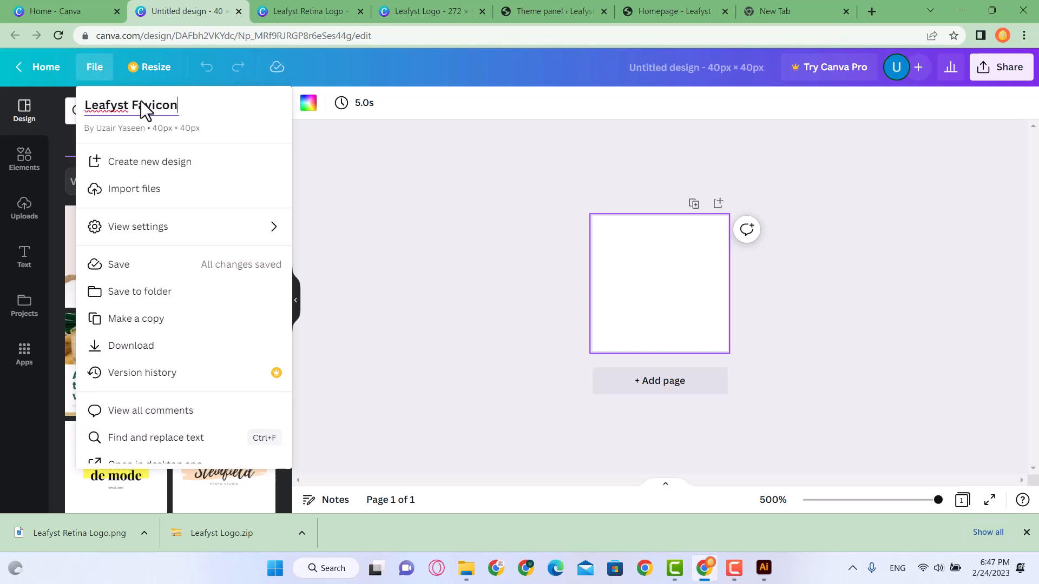
click(393, 218)
In the Leafyst Retina Logo design, ungroup the logo into its separate elements
click(308, 11)
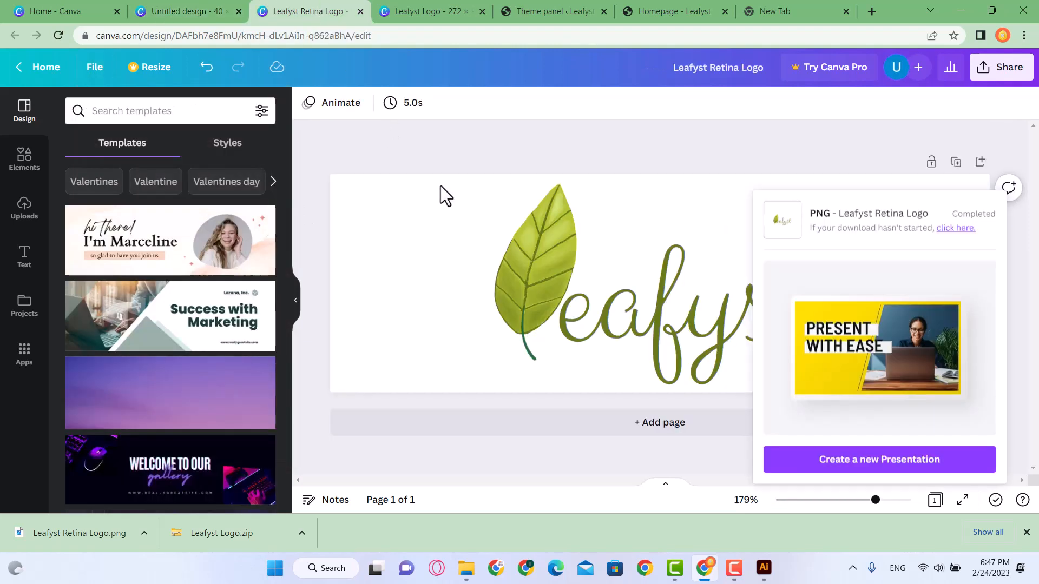
click(707, 157)
click(664, 339)
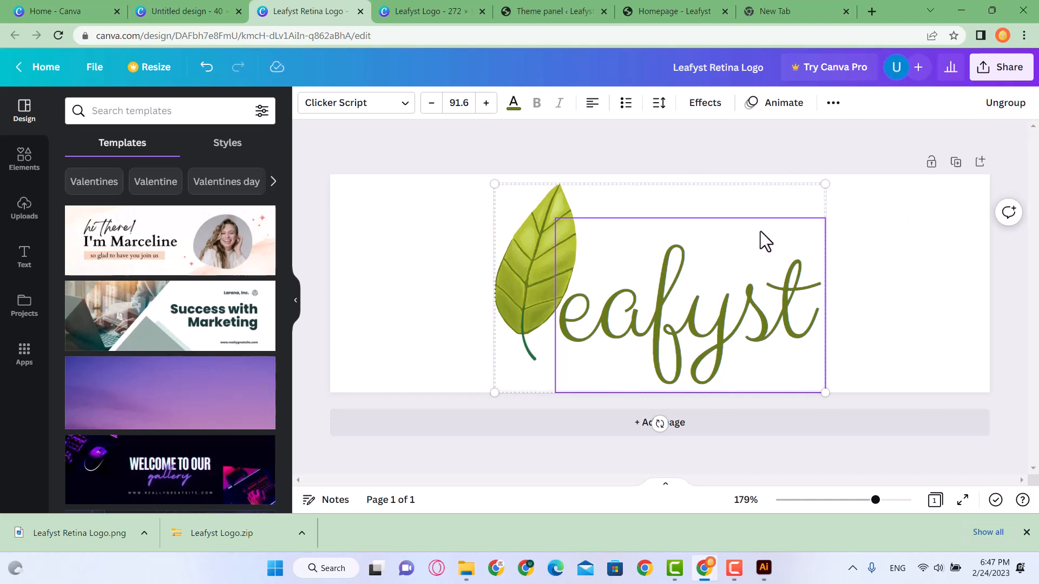
click(914, 264)
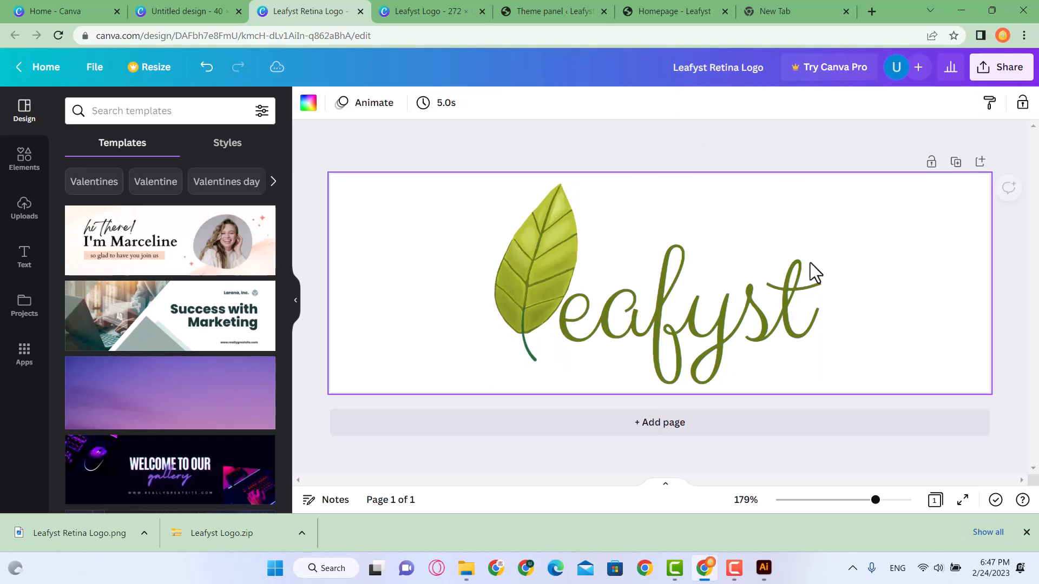
Group the leaf together with its stem, leaving the eafyst text out of the group
click(540, 258)
shift+click(529, 355)
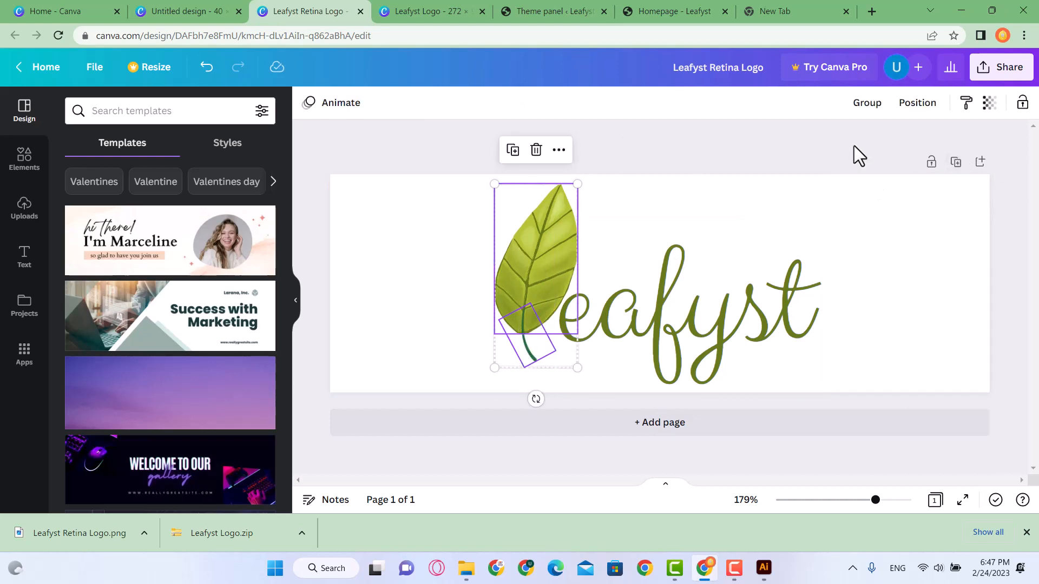
click(867, 107)
click(590, 214)
click(560, 235)
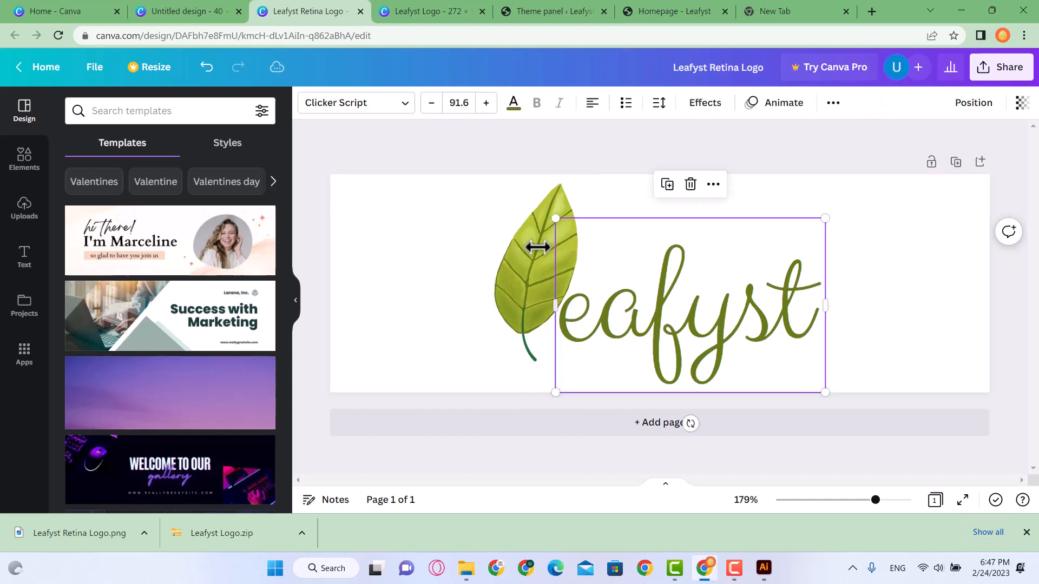
double_click(523, 323)
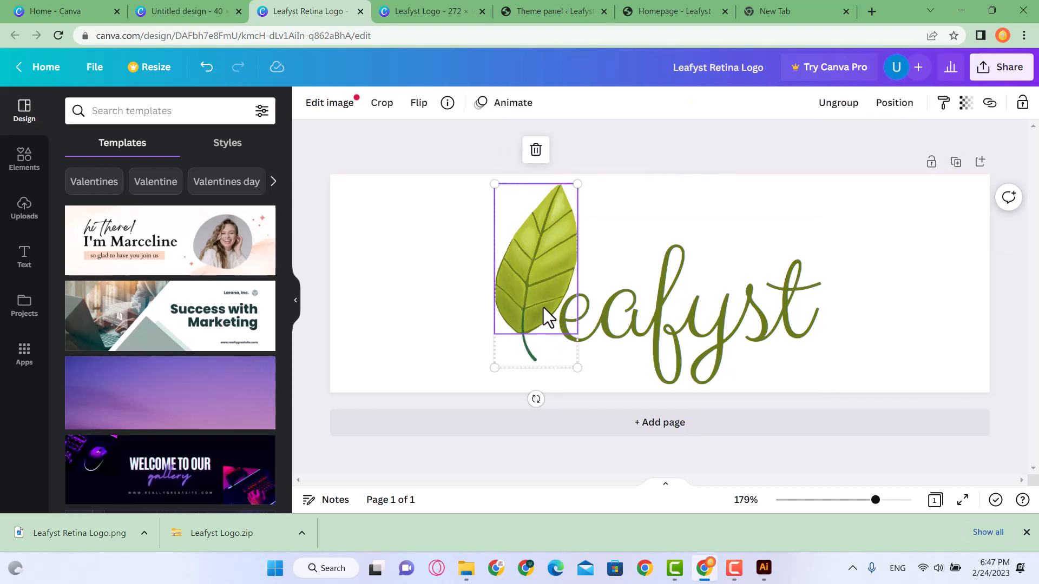
Copy the leaf group into the 40 × 40 px design and centre it horizontally on the page
click(173, 1)
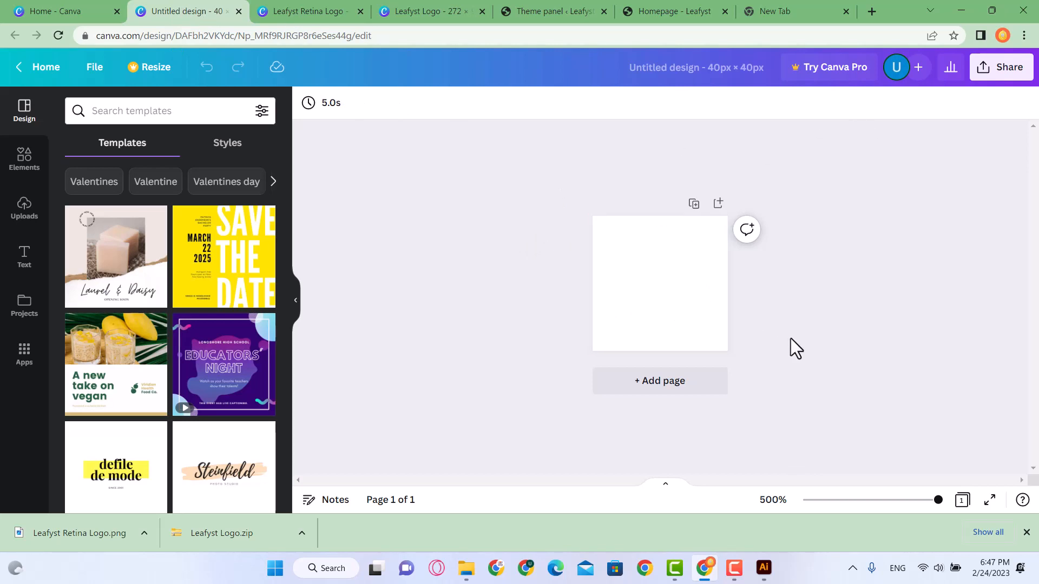
key(ctrl+v)
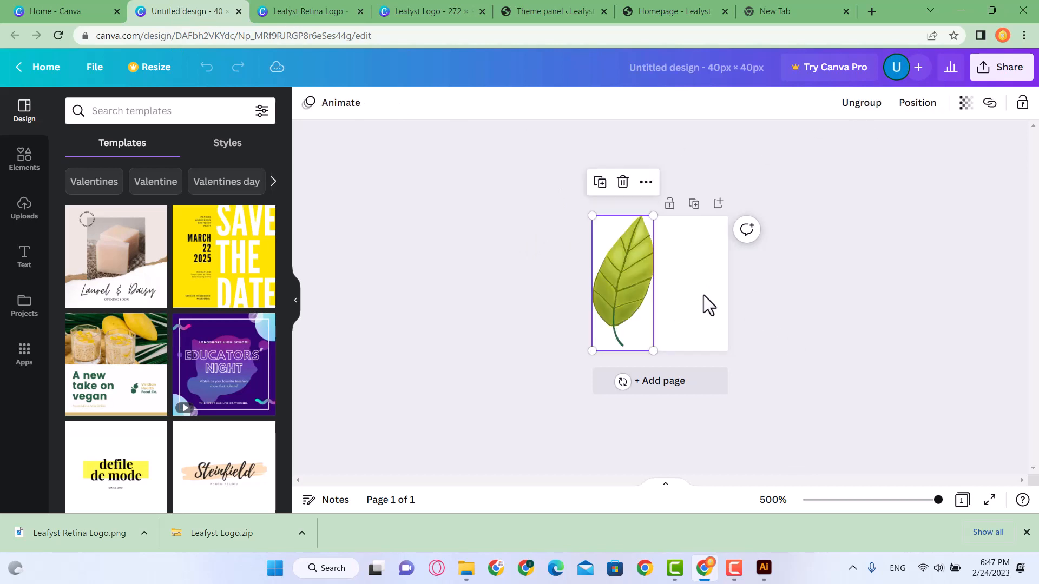
mouse_move(658, 311)
mouse_down()
mouse_move(649, 303)
mouse_move(668, 302)
mouse_up()
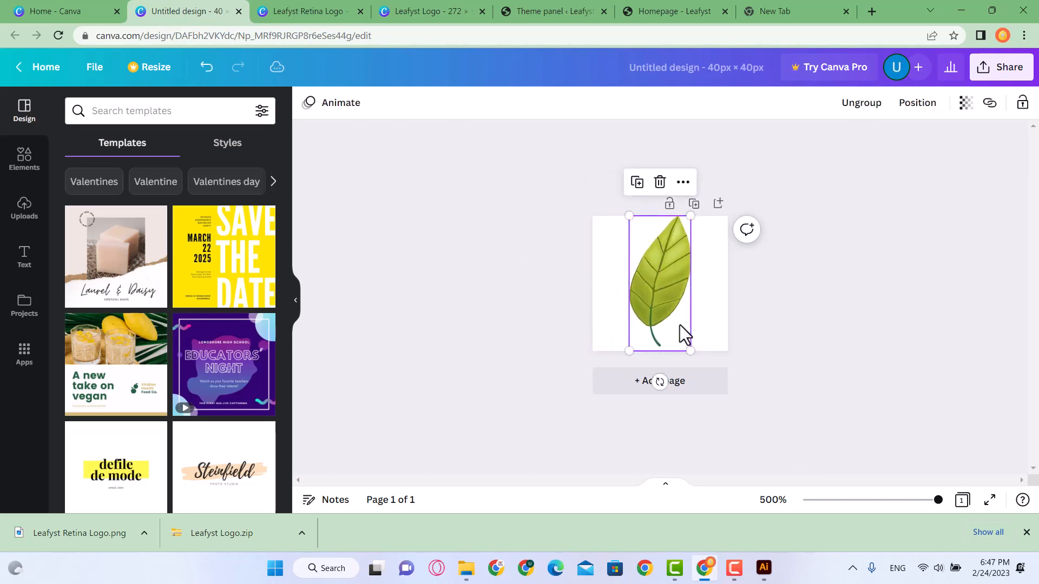
Shrink the leaf group slightly, then centre it horizontally and align it to the middle of the page
drag(686, 346, 684, 341)
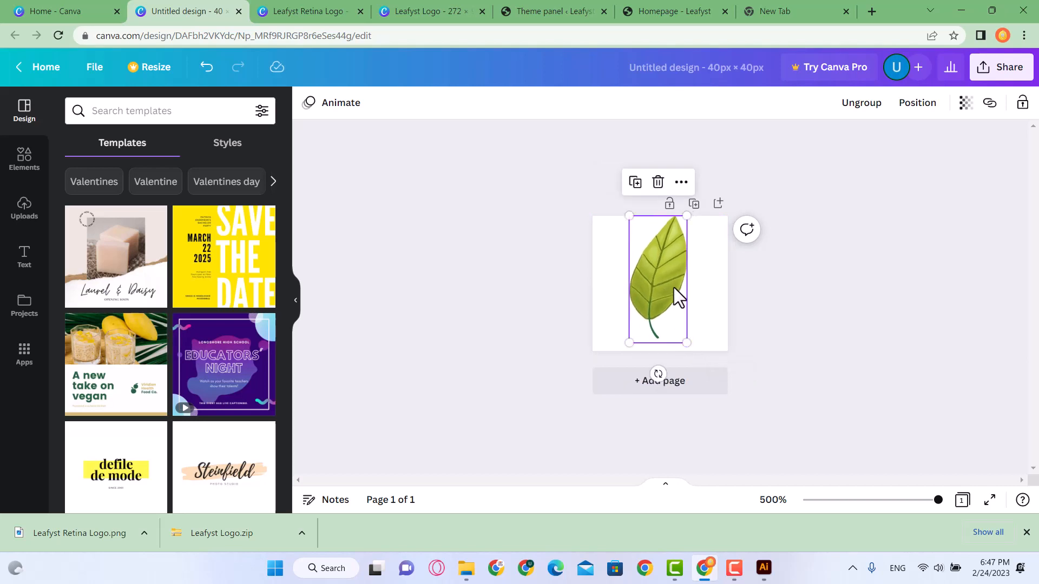
drag(675, 297, 676, 298)
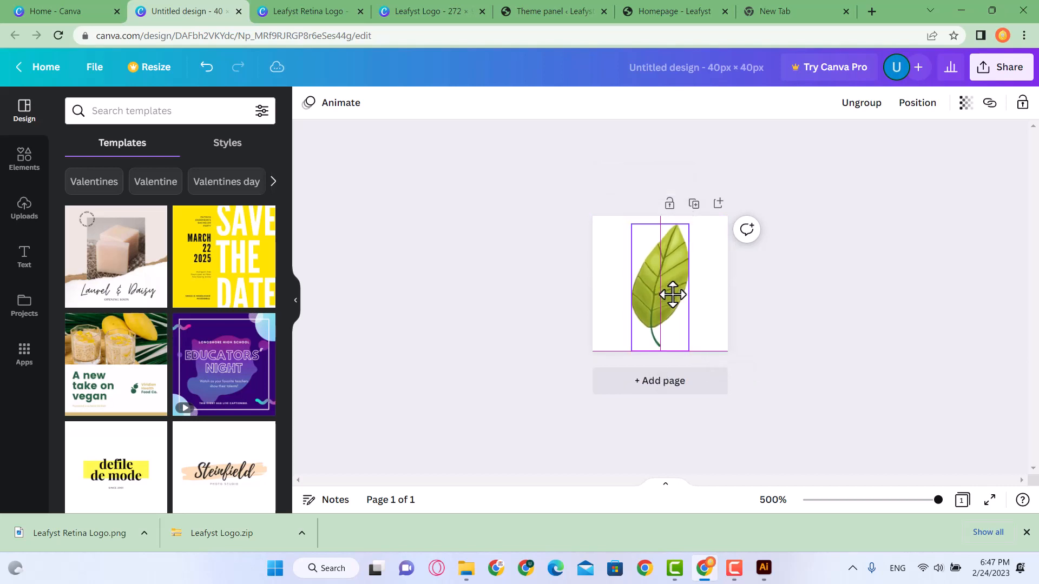
click(923, 105)
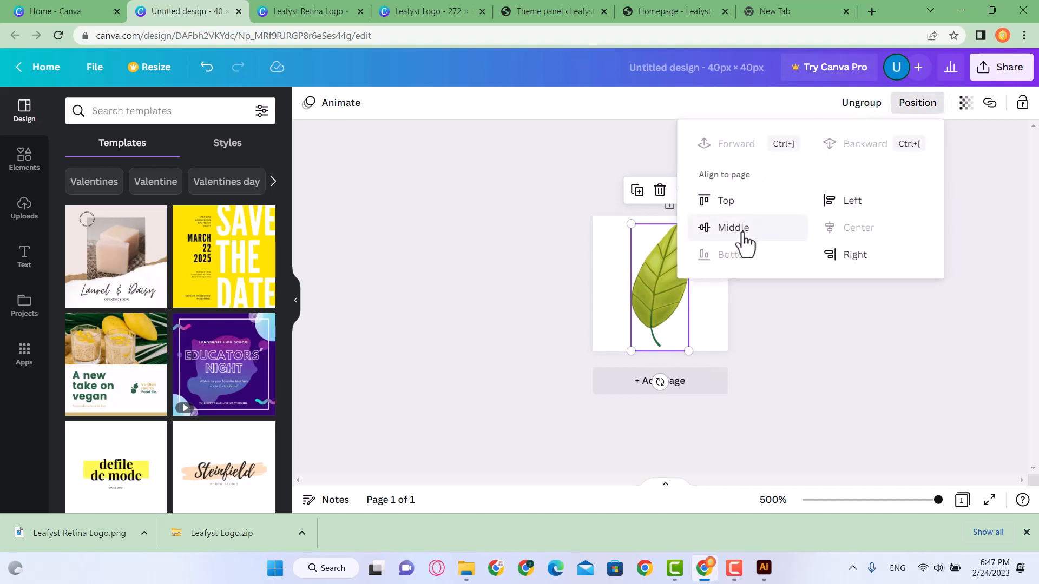
click(736, 229)
click(697, 324)
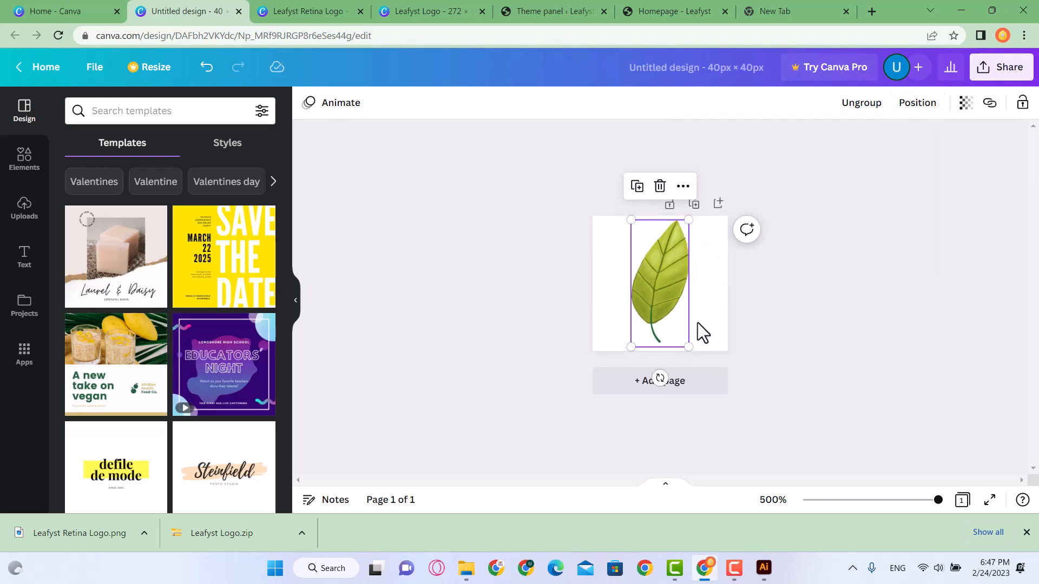
click(664, 312)
click(810, 326)
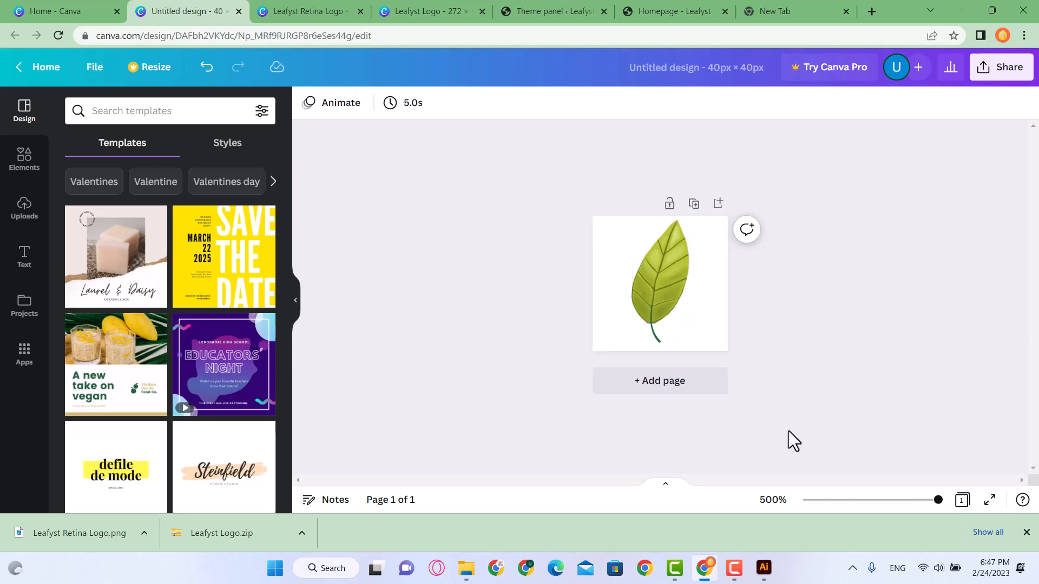
drag(938, 500, 1002, 498)
click(686, 281)
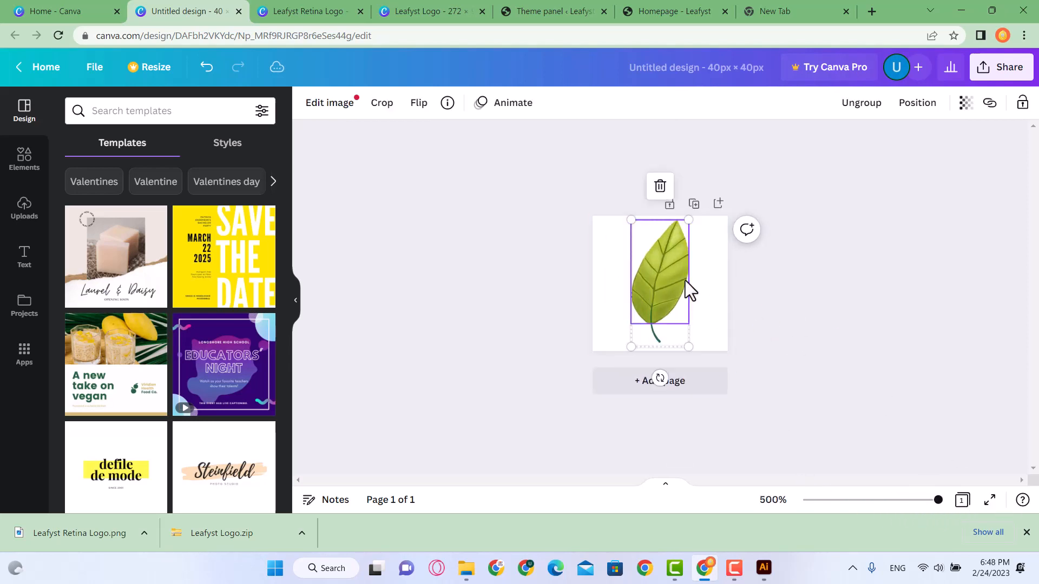
mouse_move(675, 298)
mouse_down()
mouse_move(666, 300)
mouse_move(675, 300)
mouse_up()
Download the leaf design as a PNG at 40 × 40 px
click(1011, 69)
click(837, 393)
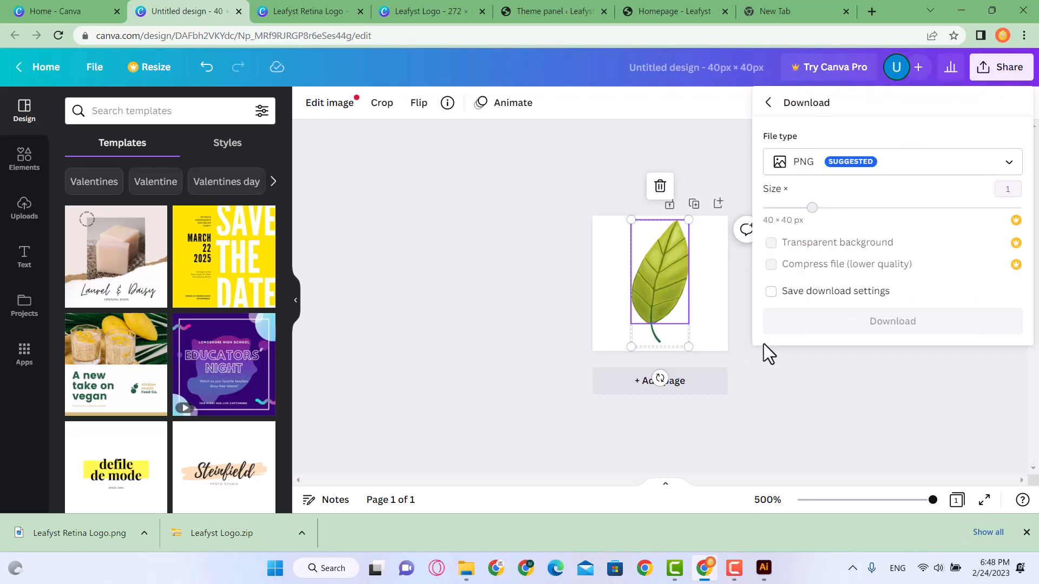
click(866, 325)
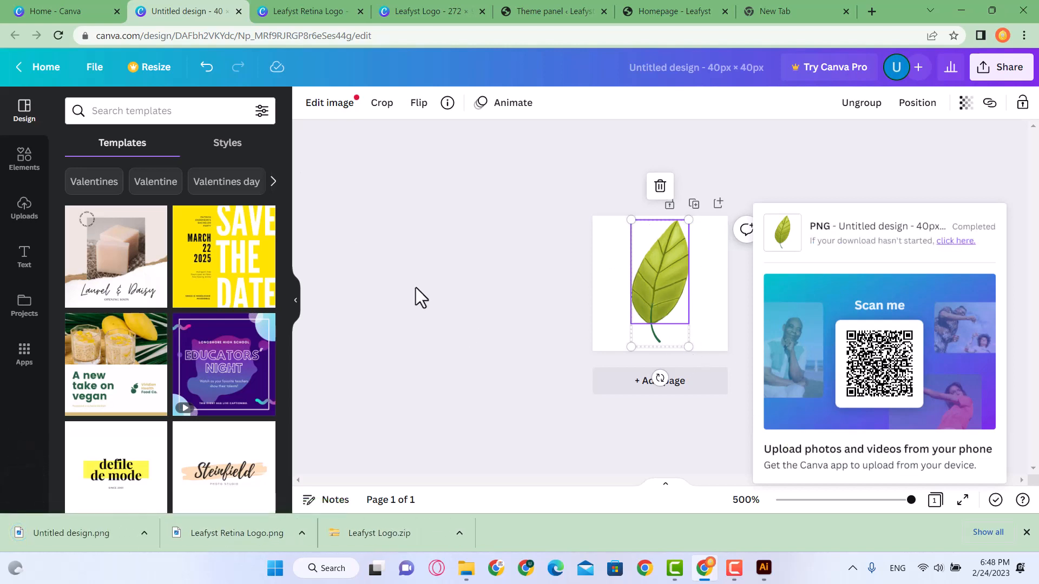
Show the downloaded Untitled design.png in its folder and rename the file as Leafyst Favicon
click(140, 534)
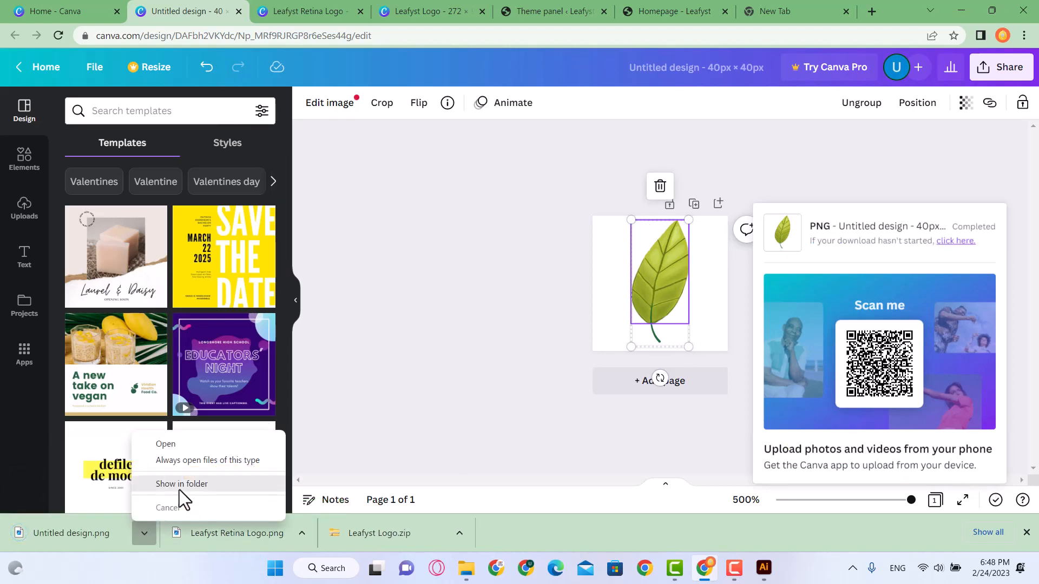
click(179, 484)
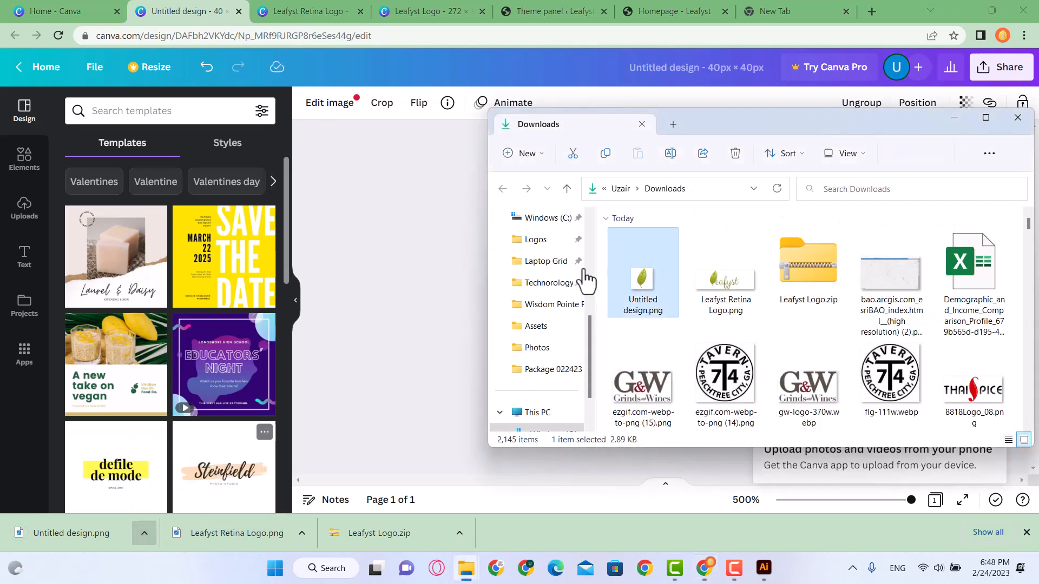
click(647, 309)
text(zl)
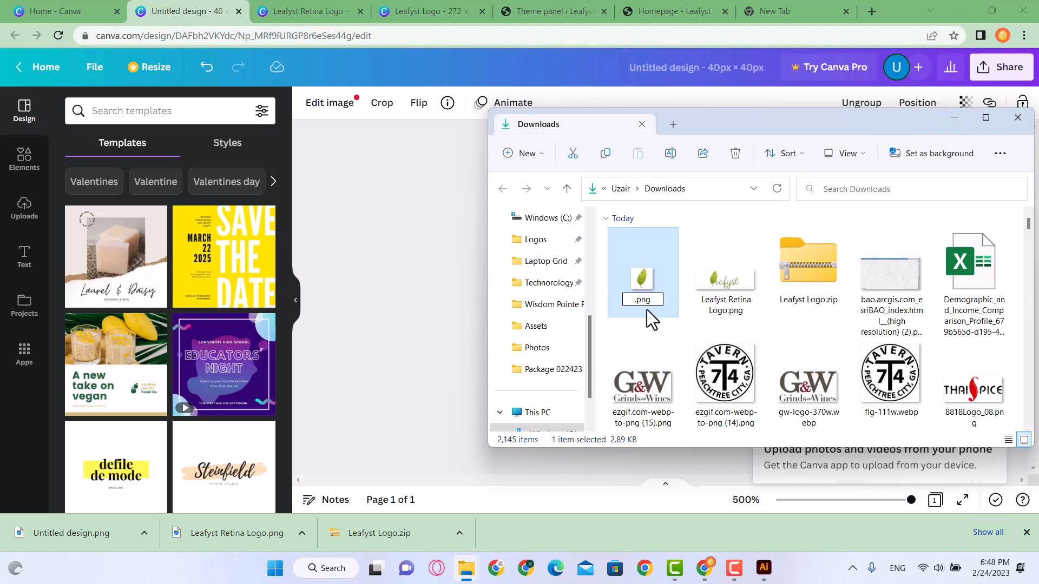
text(afyst )
text(Favicon)
key(Return)
click(317, 1)
click(319, 8)
click(454, 9)
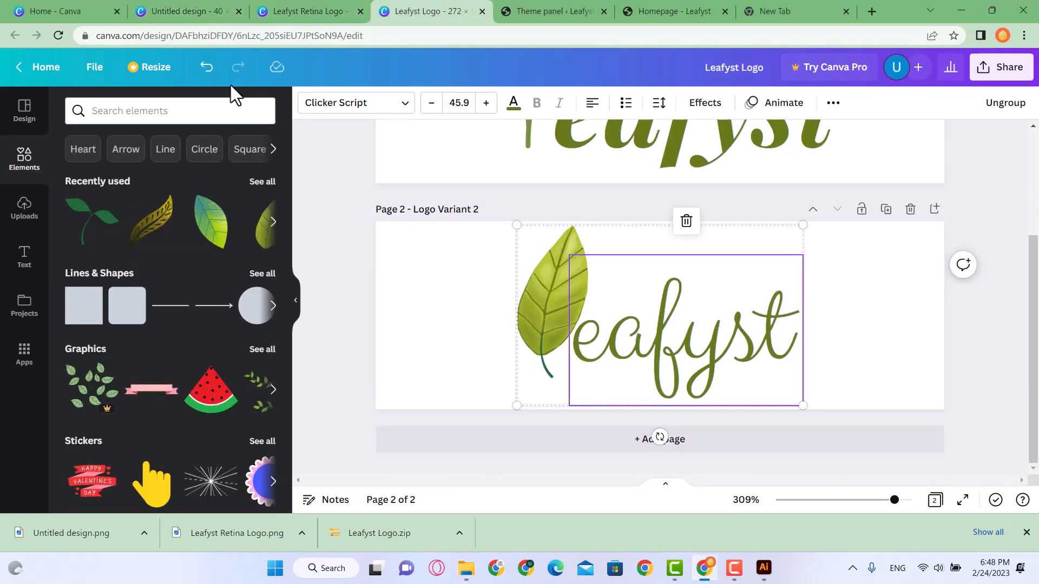
click(213, 9)
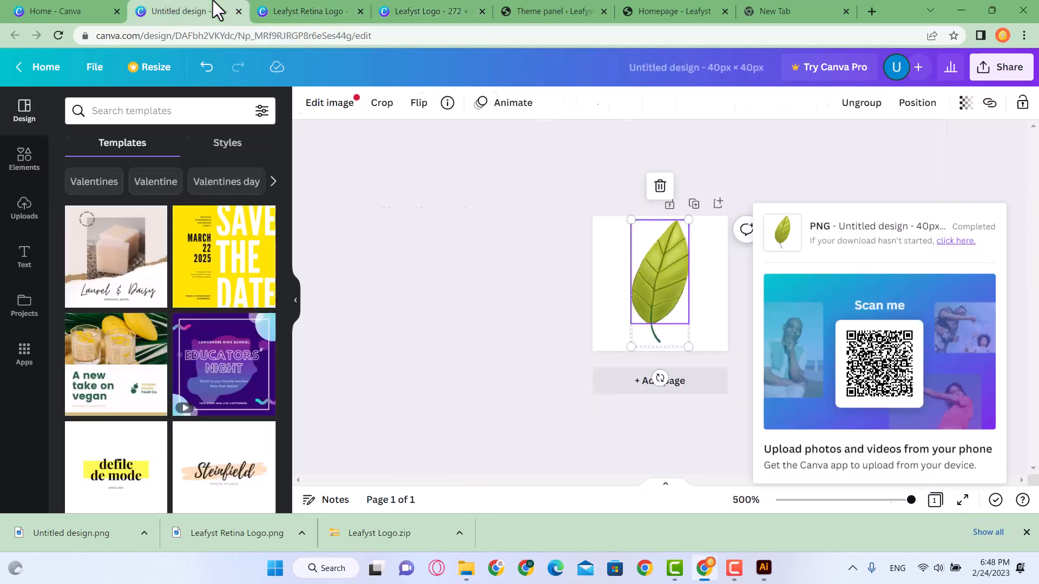
click(412, 11)
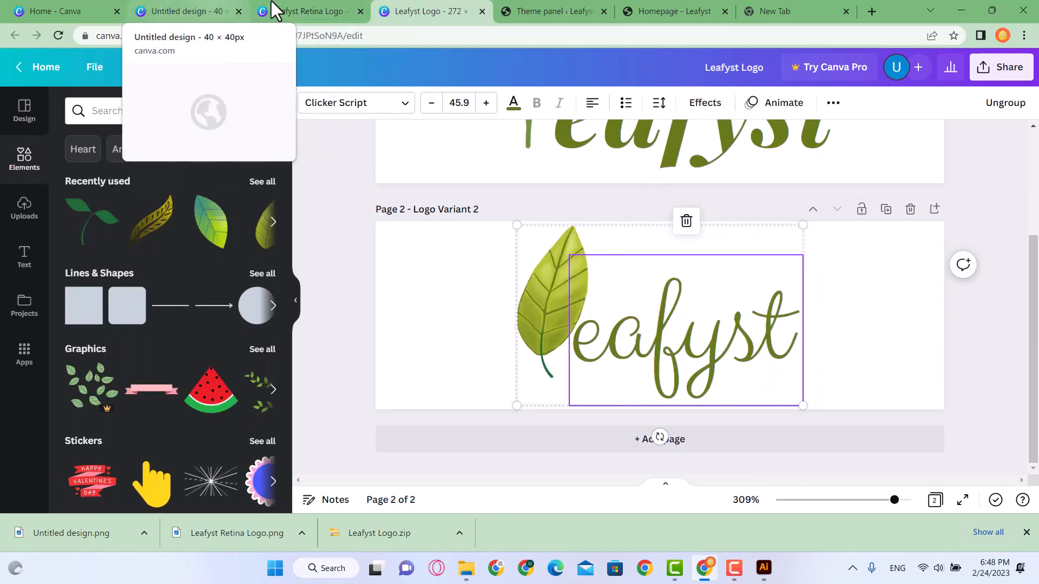
Switch to the WordPress theme panel and upload Leafyst FavIcon.png from Downloads for the Favicon setting
click(542, 9)
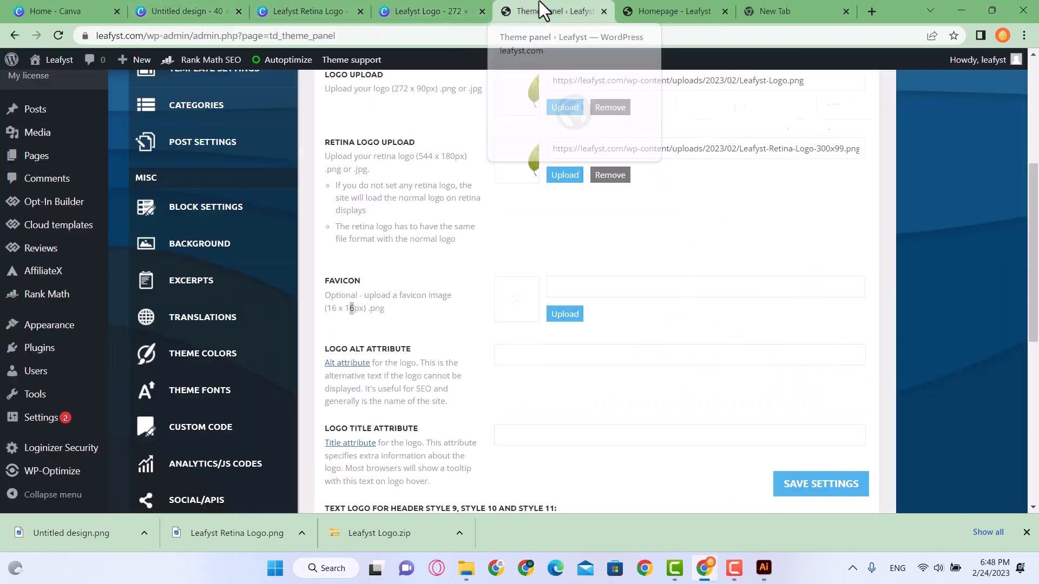
click(563, 319)
click(202, 119)
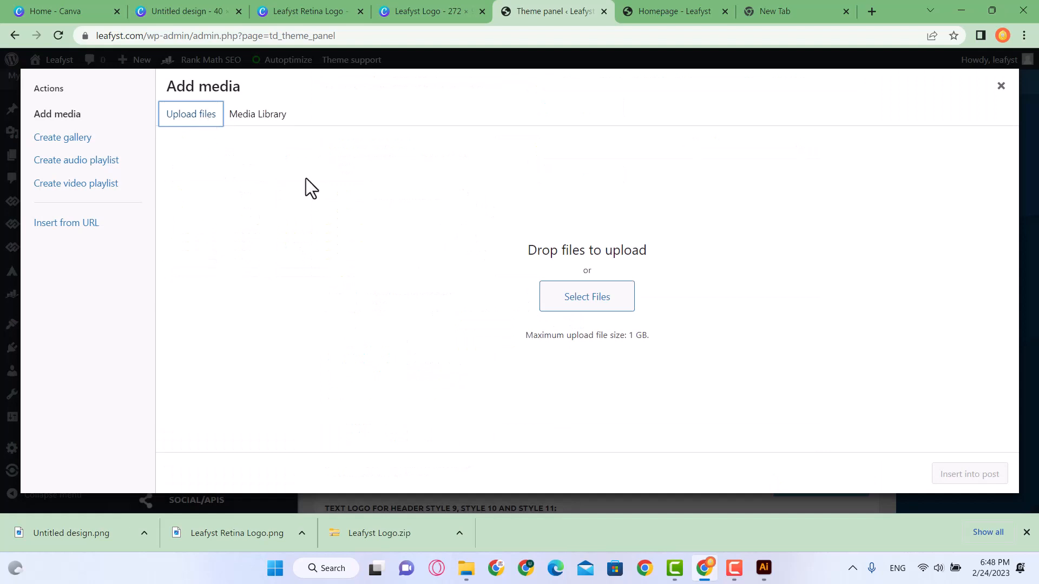
click(605, 301)
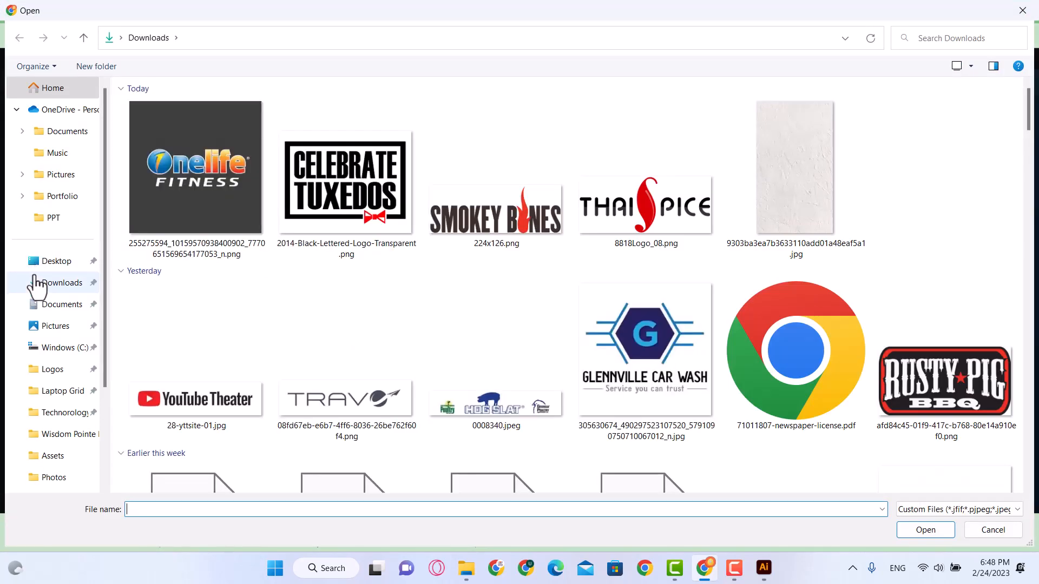
click(40, 285)
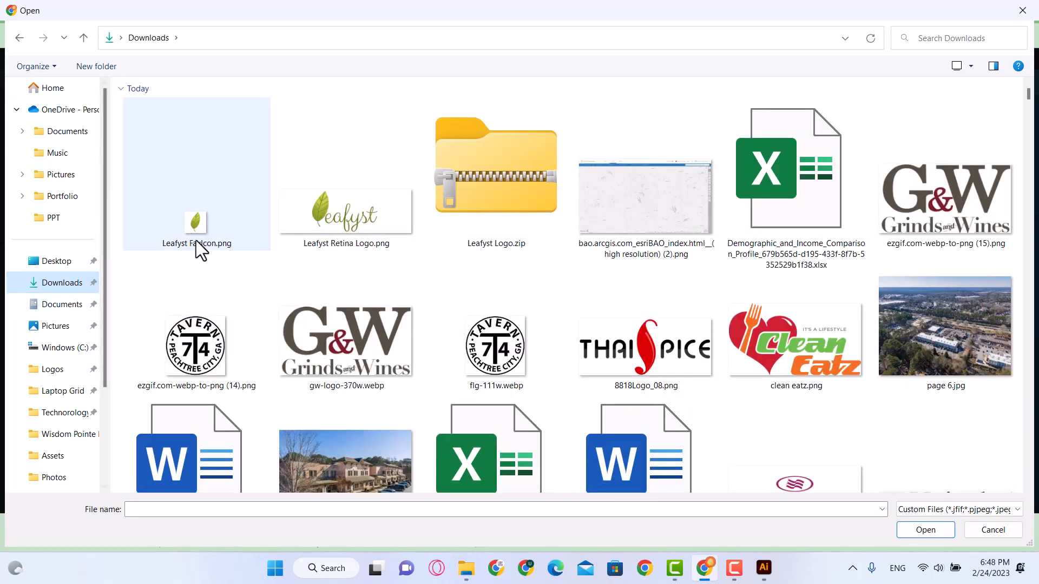
double_click(196, 240)
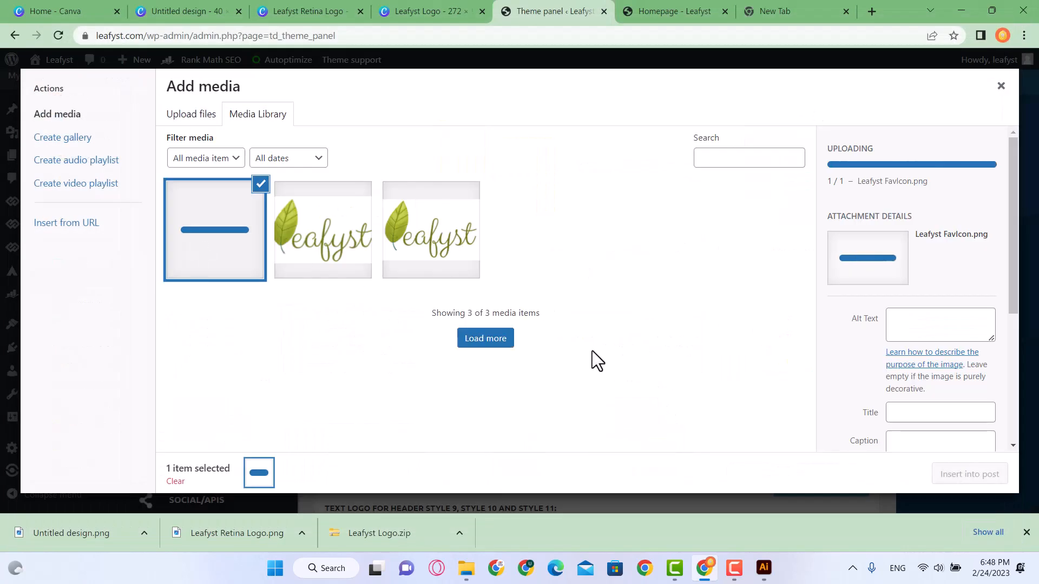
Set the favicon image's alt text to Leafyst Logo Favicon and insert it as the site favicon
click(940, 327)
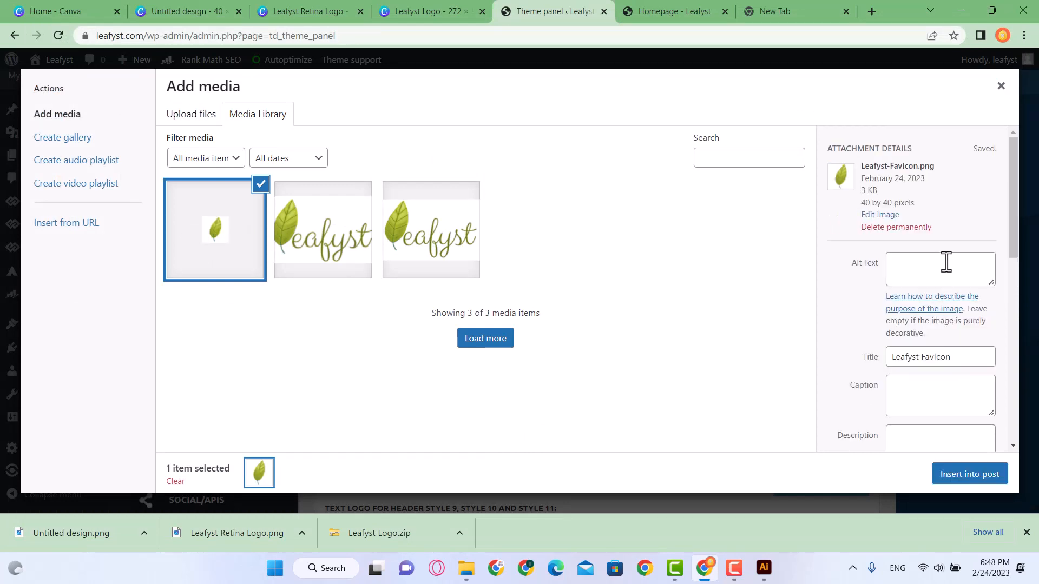
click(946, 262)
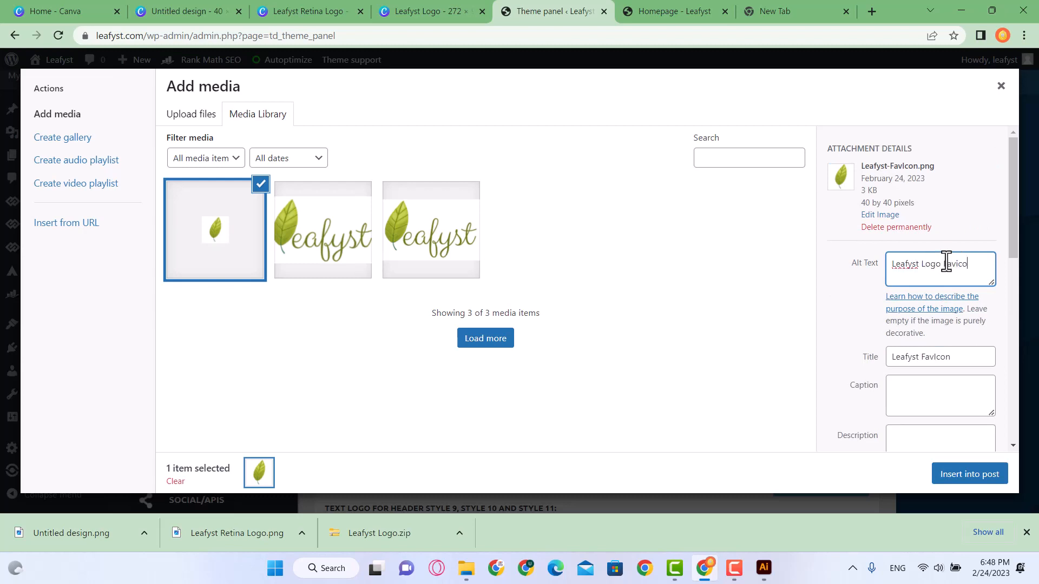
text(Leafyst Logo Favicon)
click(997, 476)
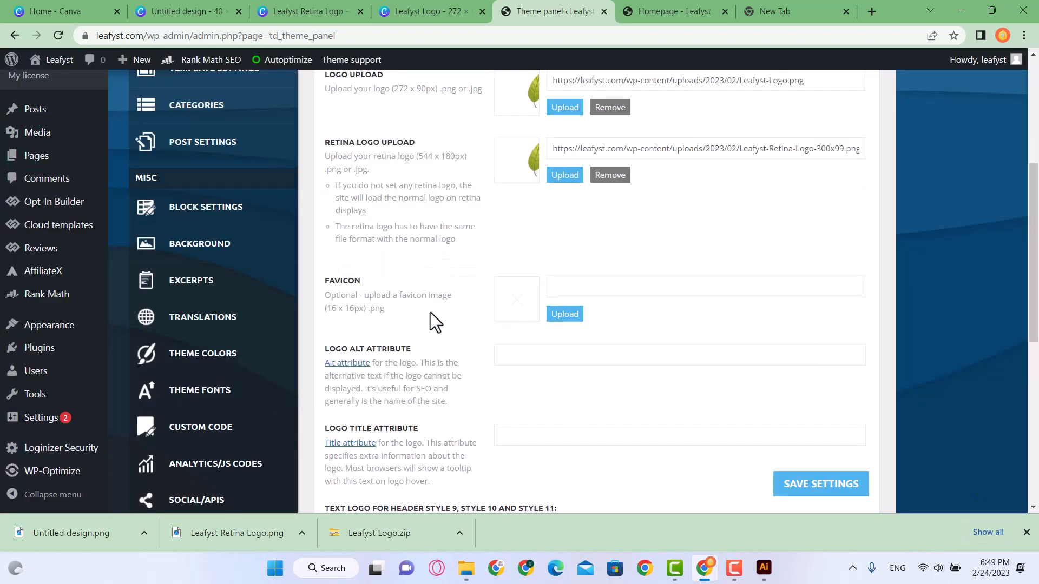
Set the logo alt attribute to Leafyst Logo
scroll(453, 311, down, 1)
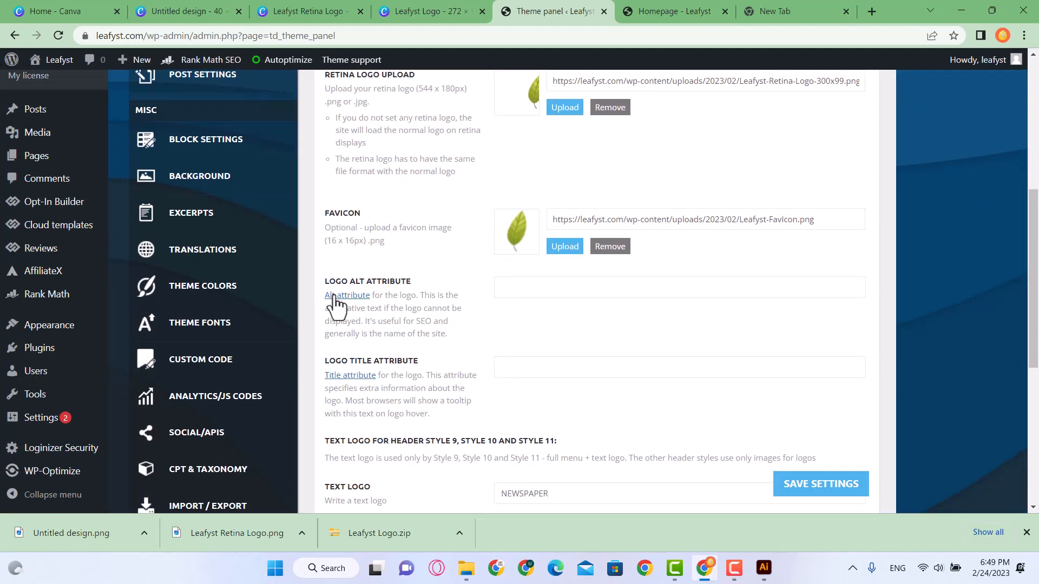
drag(324, 279, 420, 280)
click(420, 280)
scroll(584, 295, down, 1)
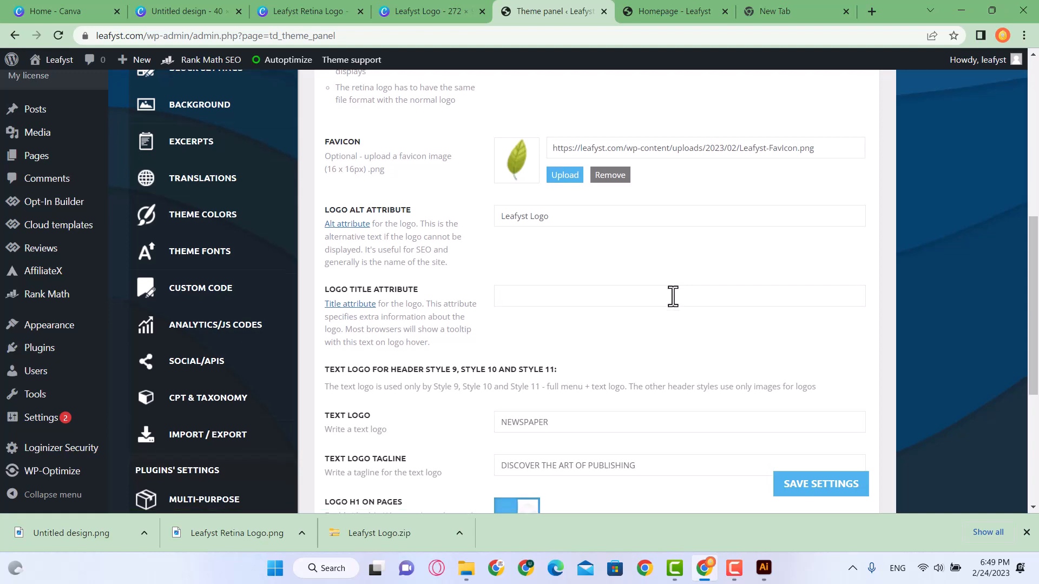
Expand the Sign In / Join section and disable Show Sign In / Join for the theme header
scroll(673, 294, down, 3)
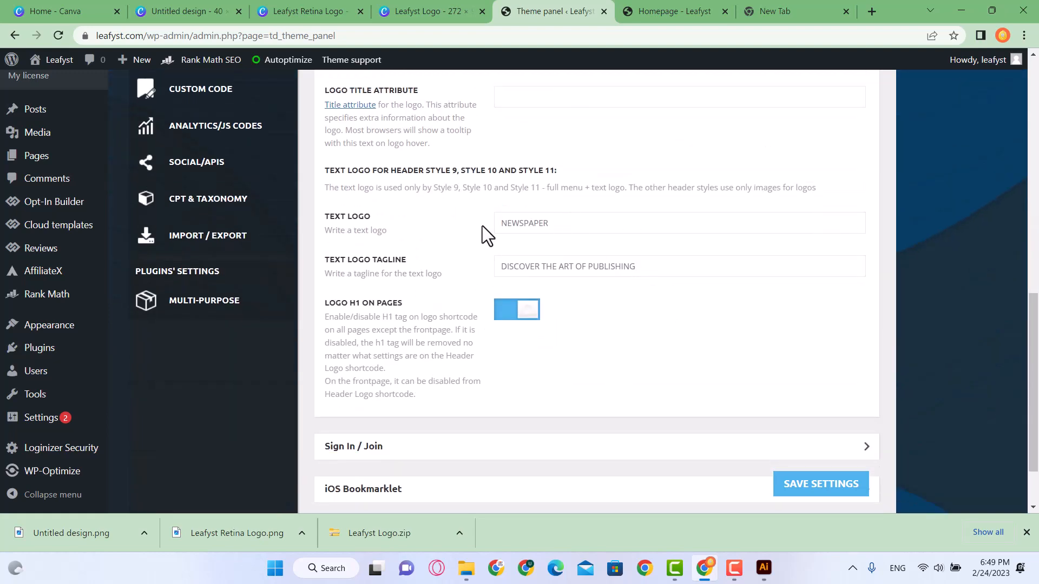
click(542, 223)
scroll(612, 281, up, 8)
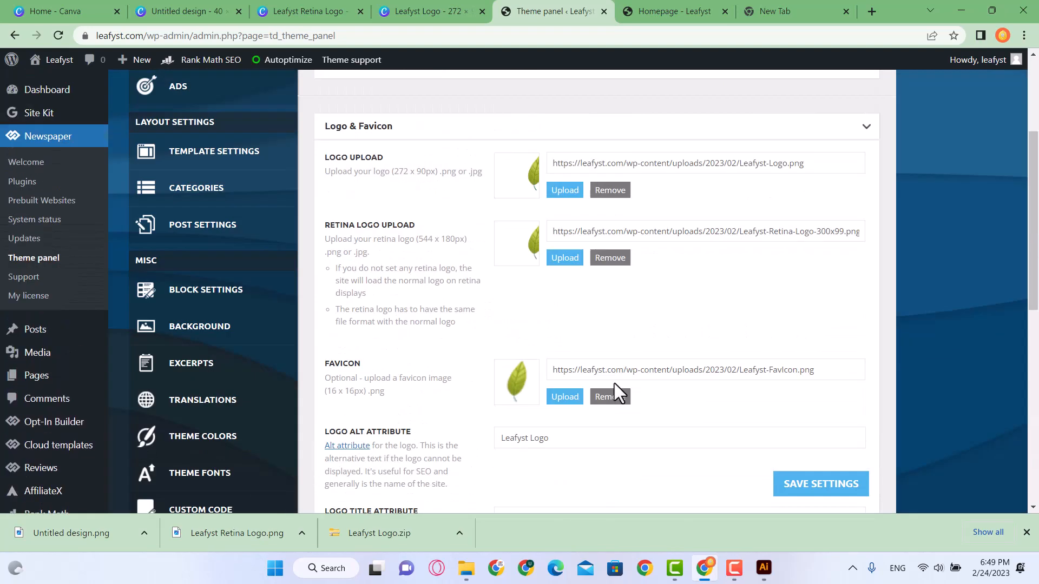
scroll(602, 255, down, 2)
scroll(558, 331, down, 9)
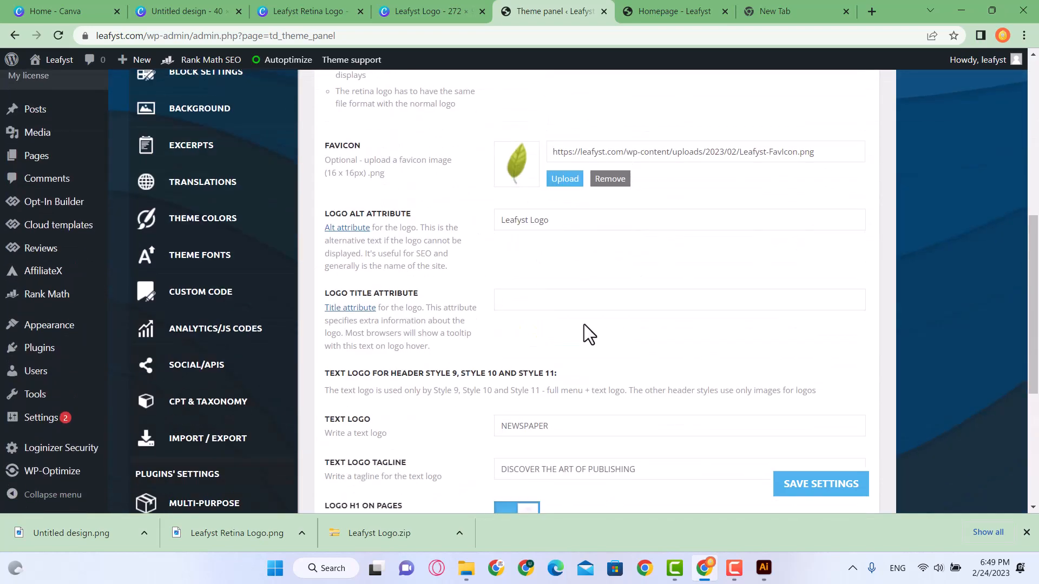
click(833, 373)
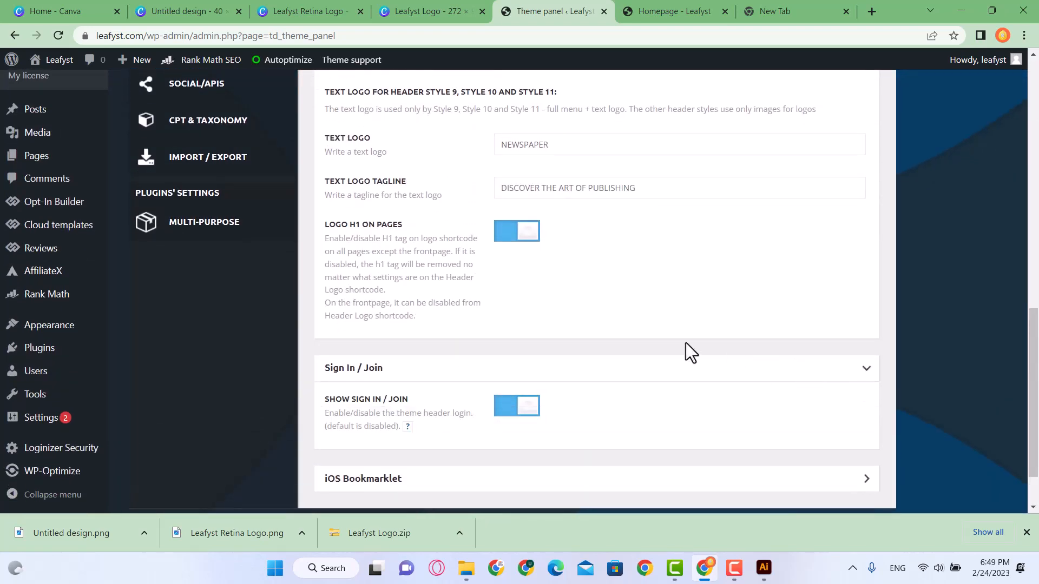
click(501, 414)
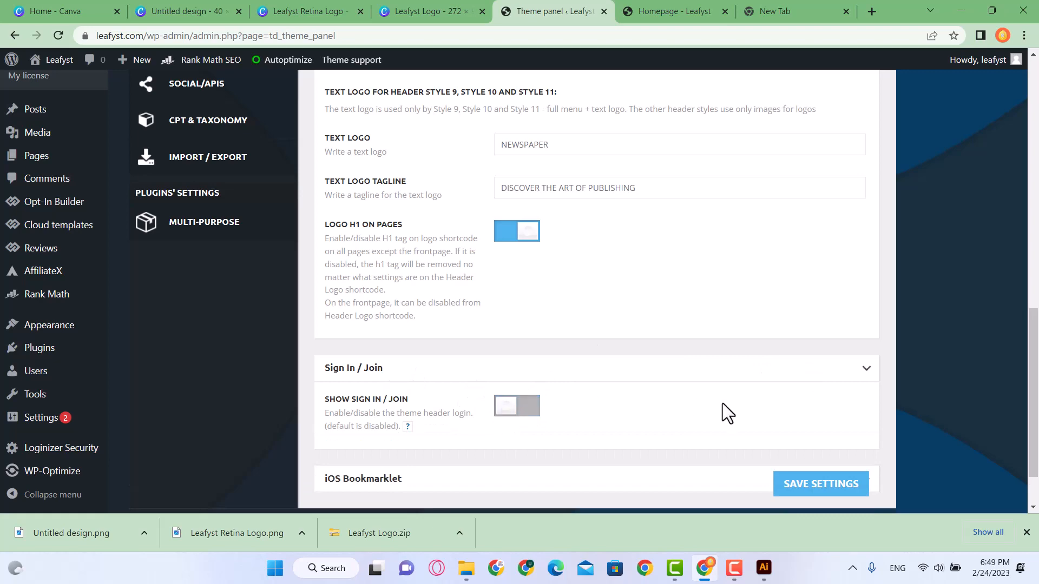
Save the theme panel settings
click(846, 488)
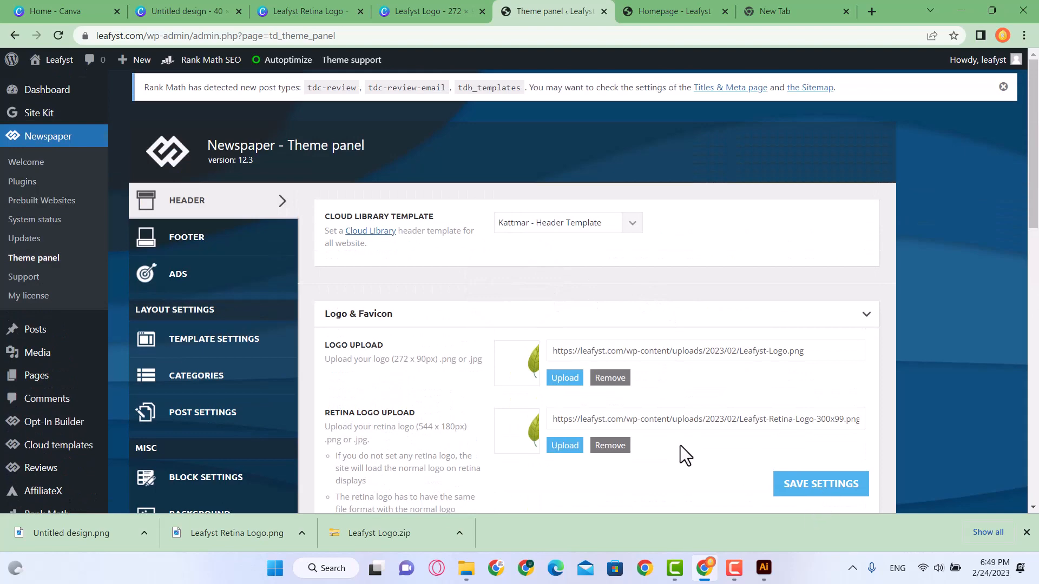
scroll(680, 446, down, 6)
scroll(758, 474, up, 5)
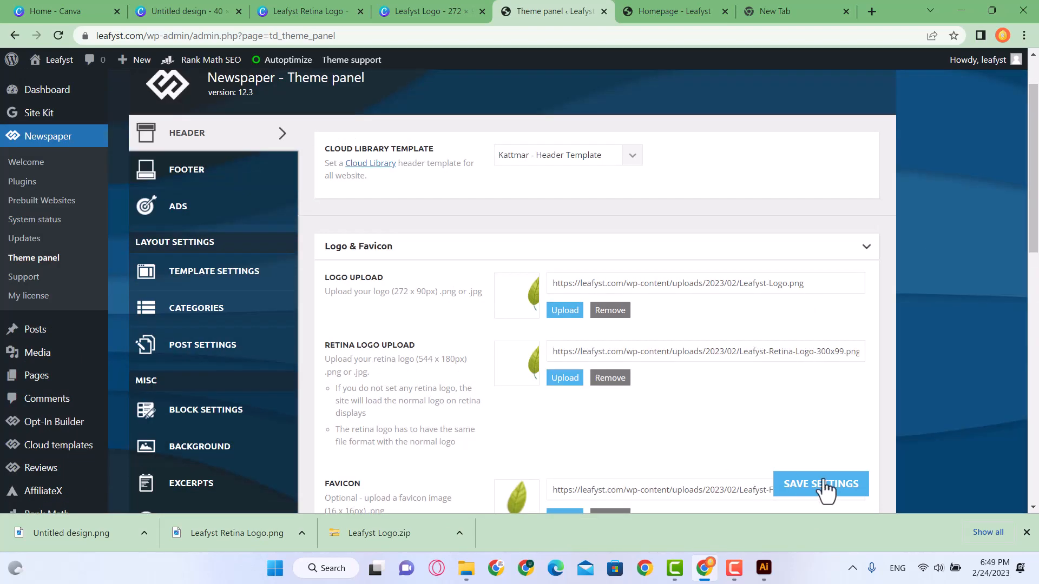
click(814, 489)
click(820, 493)
click(812, 490)
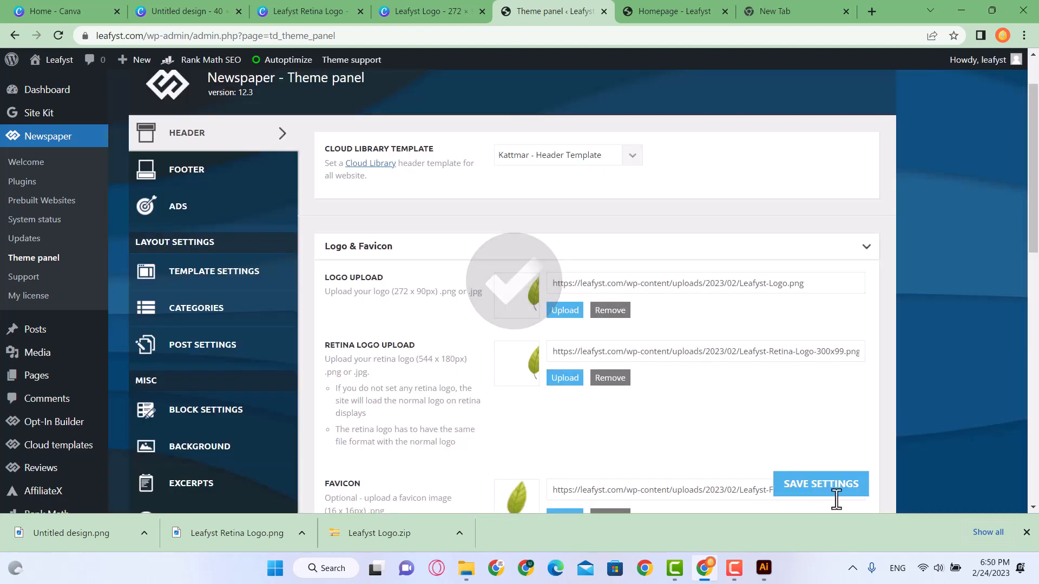
click(793, 493)
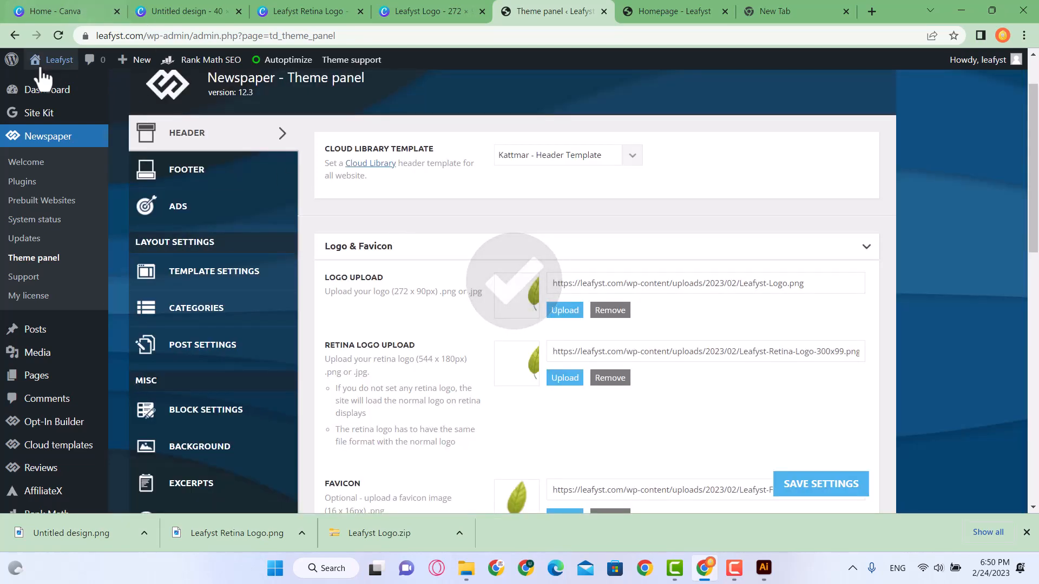
Open the live Leafyst site in a new tab, dismiss its newsletter popup and place the tab before the Theme panel tab
middle_click(55, 86)
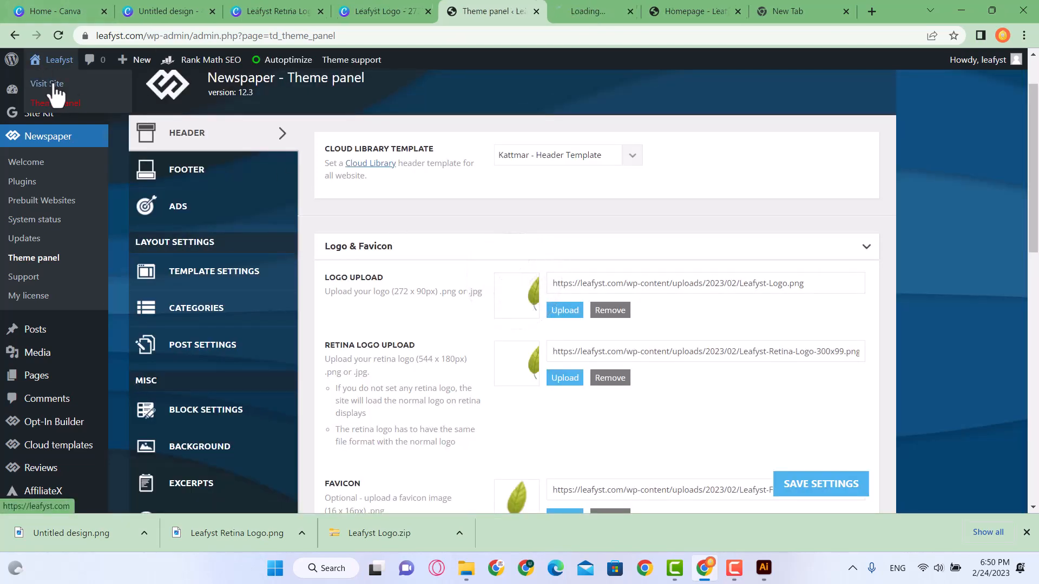
click(557, 4)
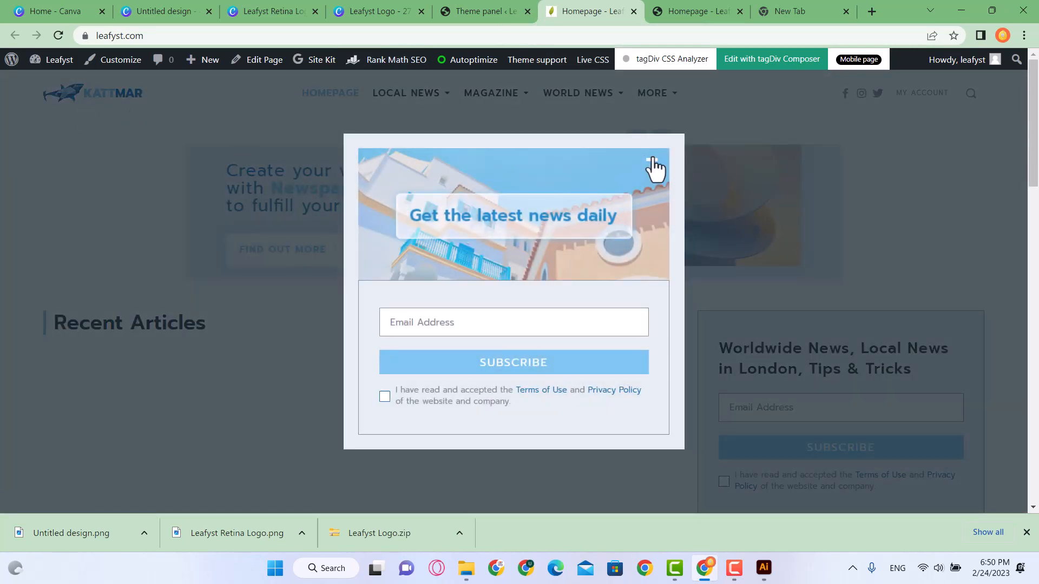
click(652, 161)
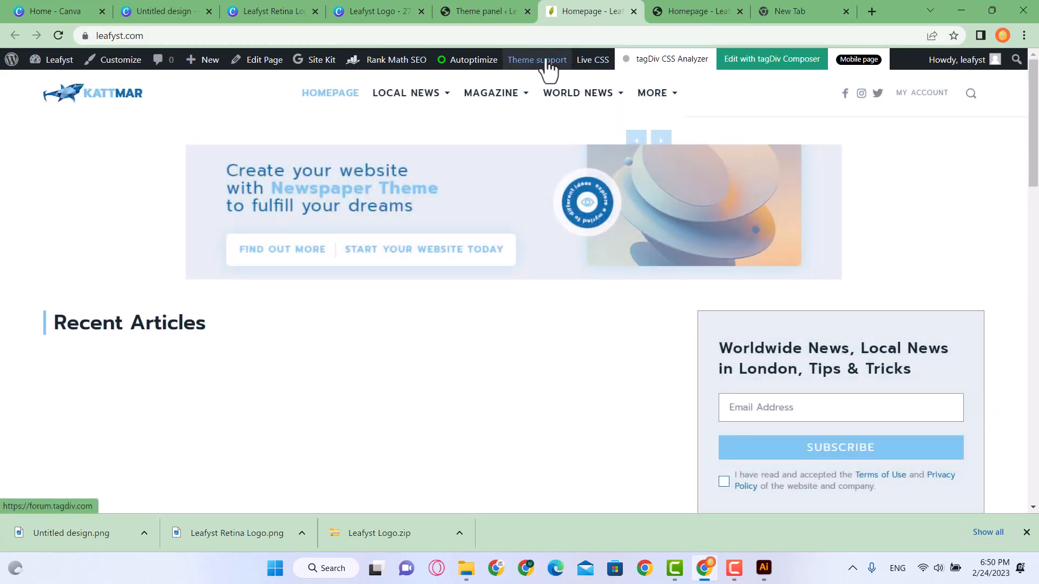
drag(565, 8, 465, 3)
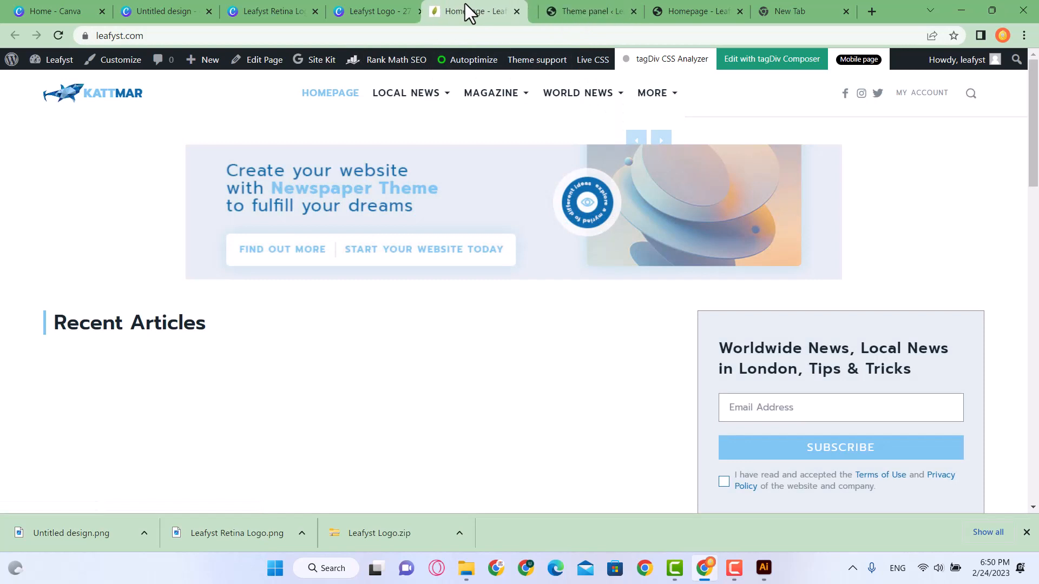
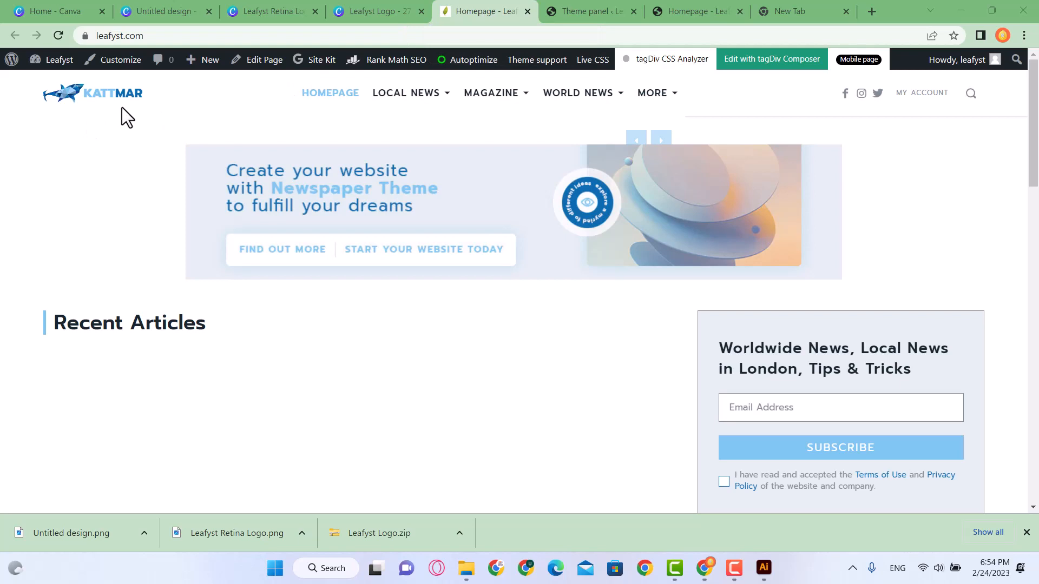
Examine the homepage's header logo and content sections
scroll(108, 151, down, 5)
scroll(112, 157, up, 5)
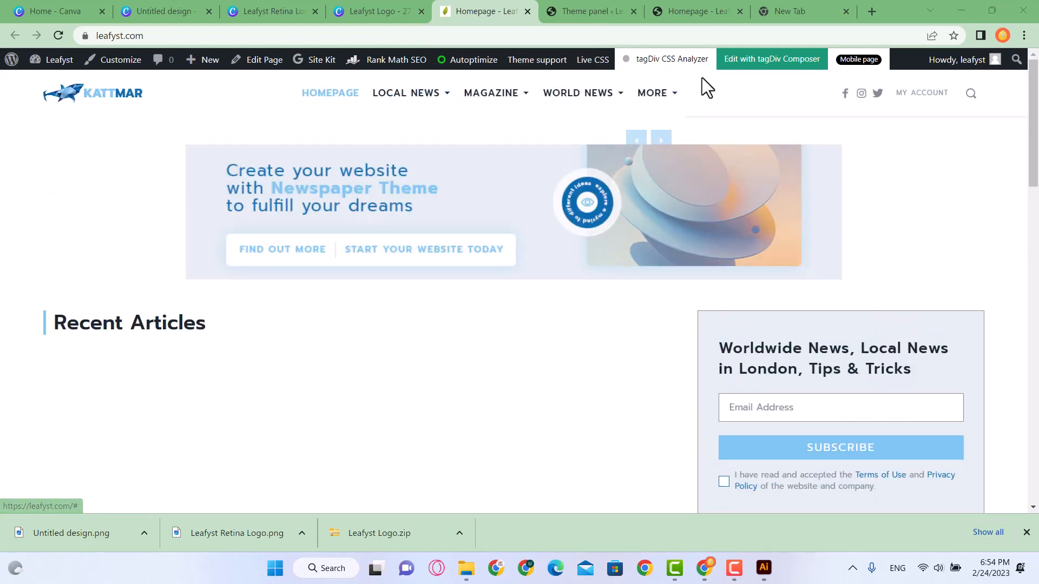
scroll(130, 143, down, 7)
scroll(186, 169, up, 7)
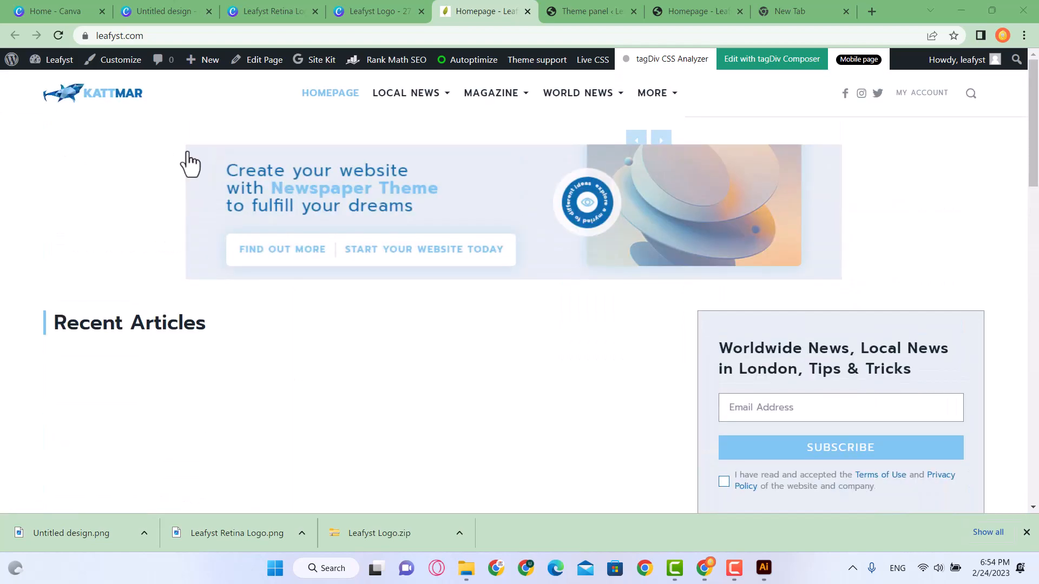
scroll(111, 107, down, 7)
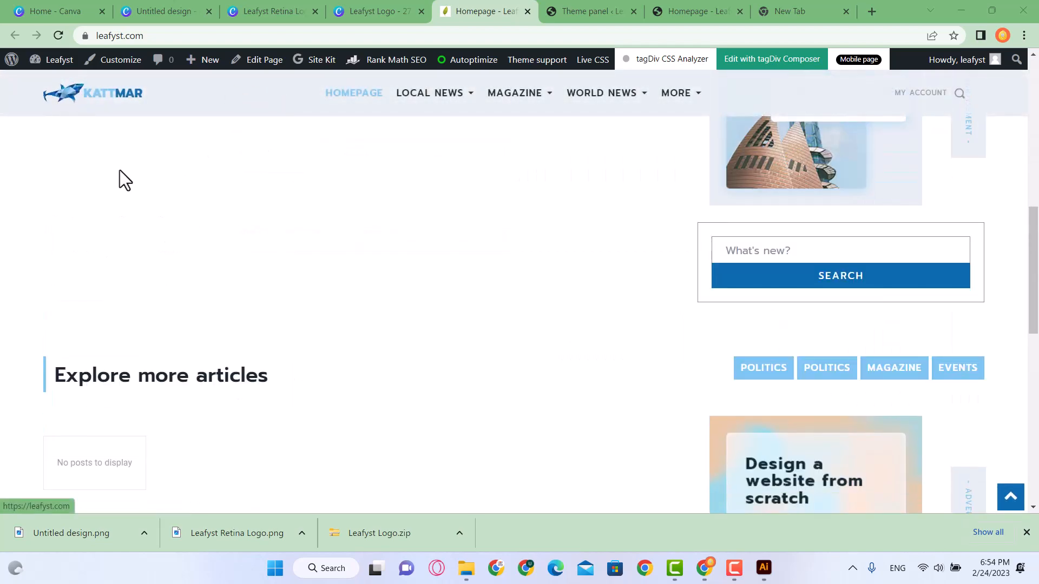
scroll(135, 173, up, 7)
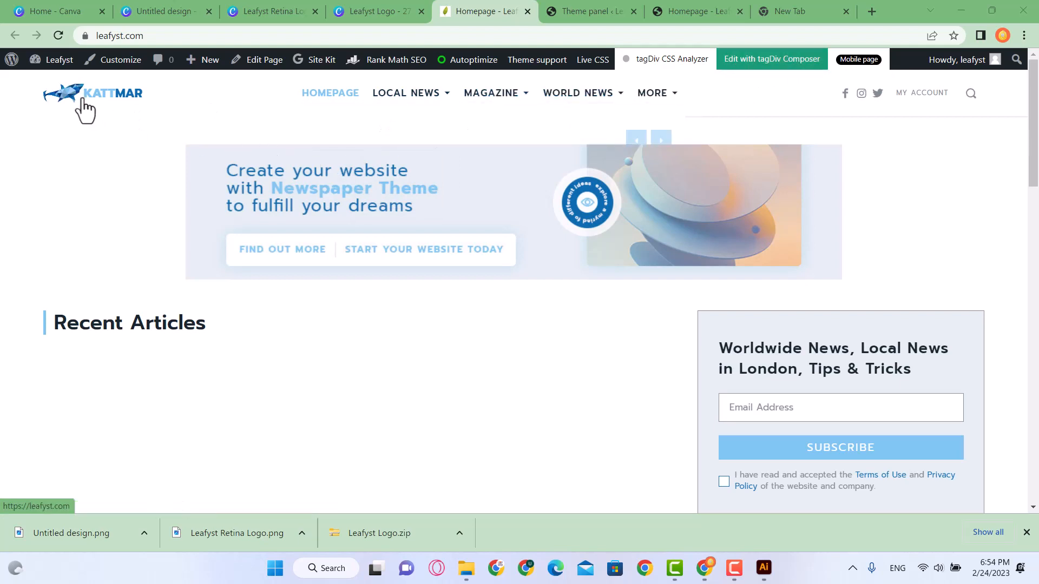
Switch to the Leafyst Logo design in Canva and review Logo Variant 1 and Logo Variant 2
click(380, 11)
scroll(582, 277, up, 3)
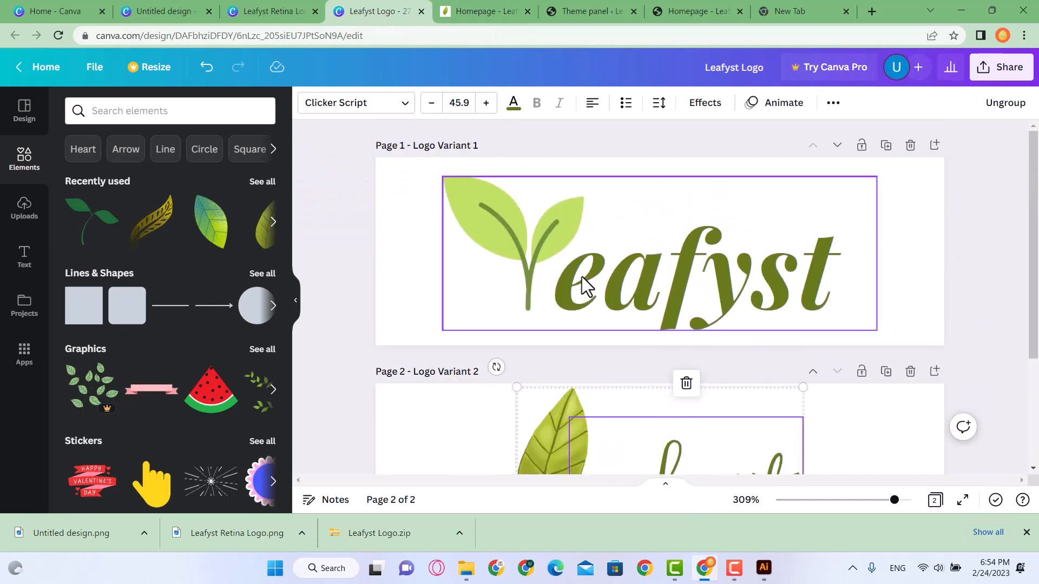
scroll(487, 232, down, 3)
scroll(453, 276, up, 3)
click(755, 286)
click(568, 182)
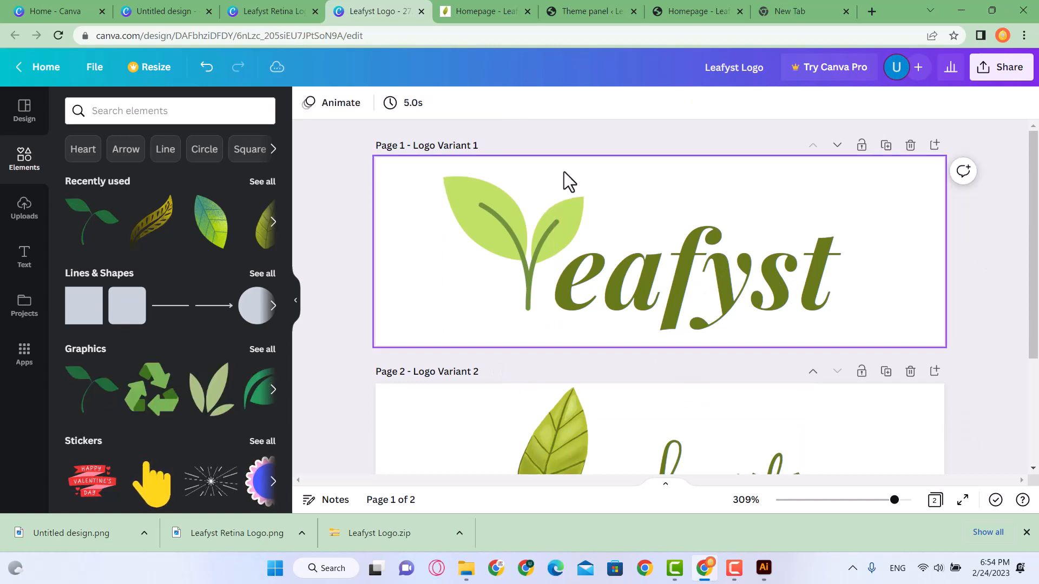
Return to the Canva home page and create a custom-size design of 2000 × 2000 px
click(127, 7)
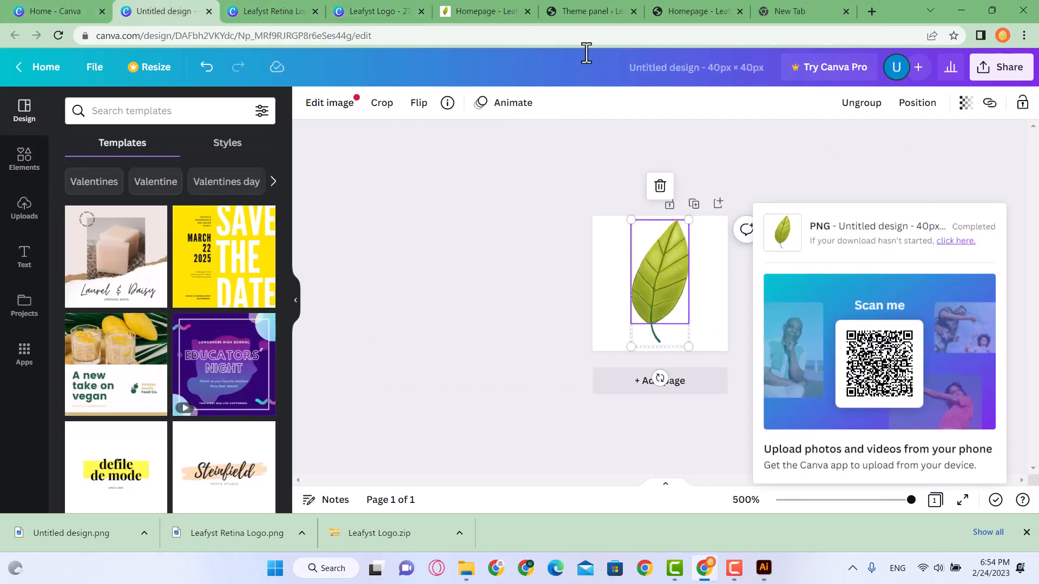
click(86, 11)
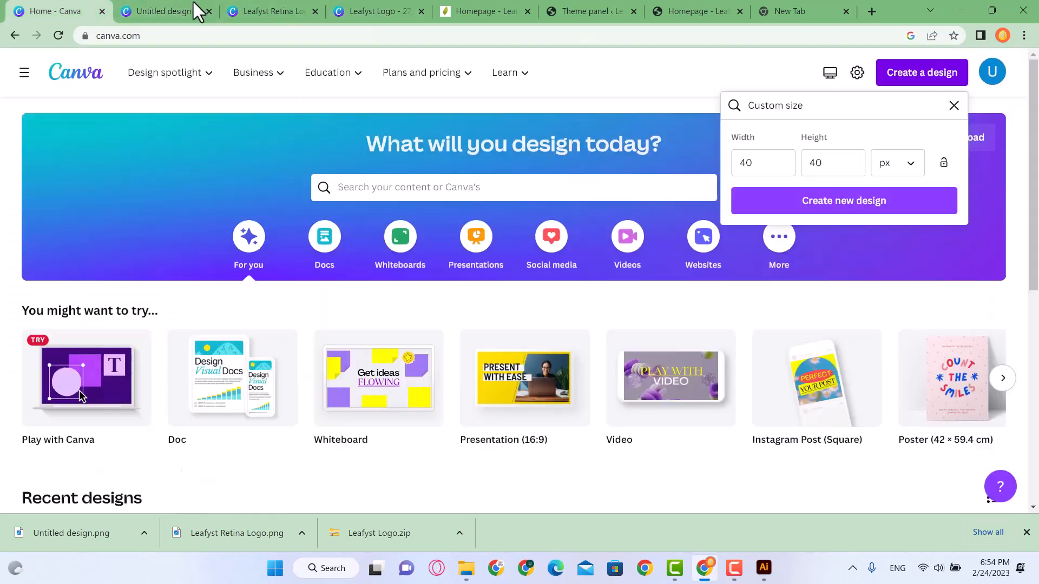
click(758, 160)
drag(763, 161, 737, 162)
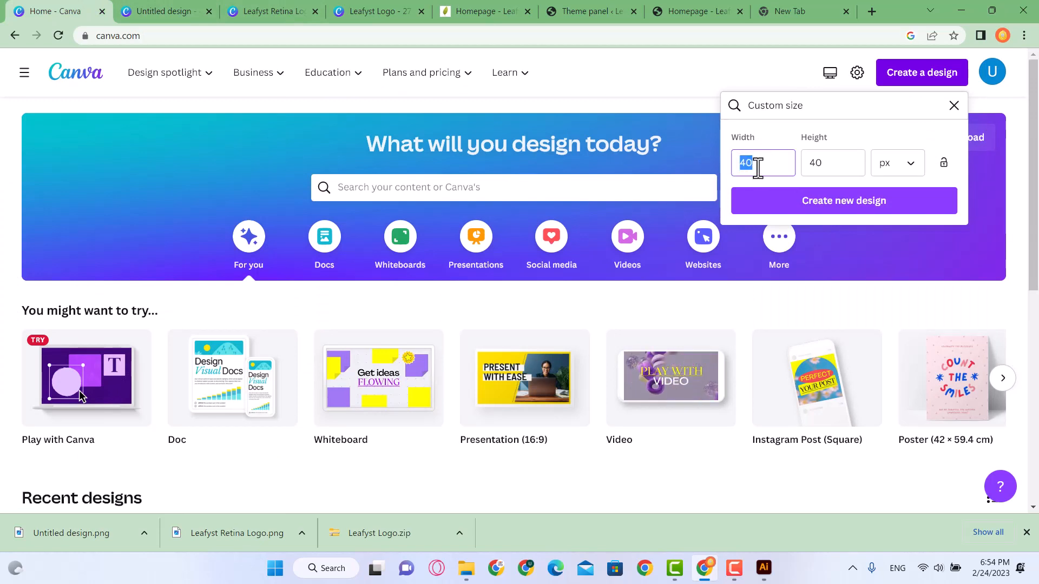
text(2000)
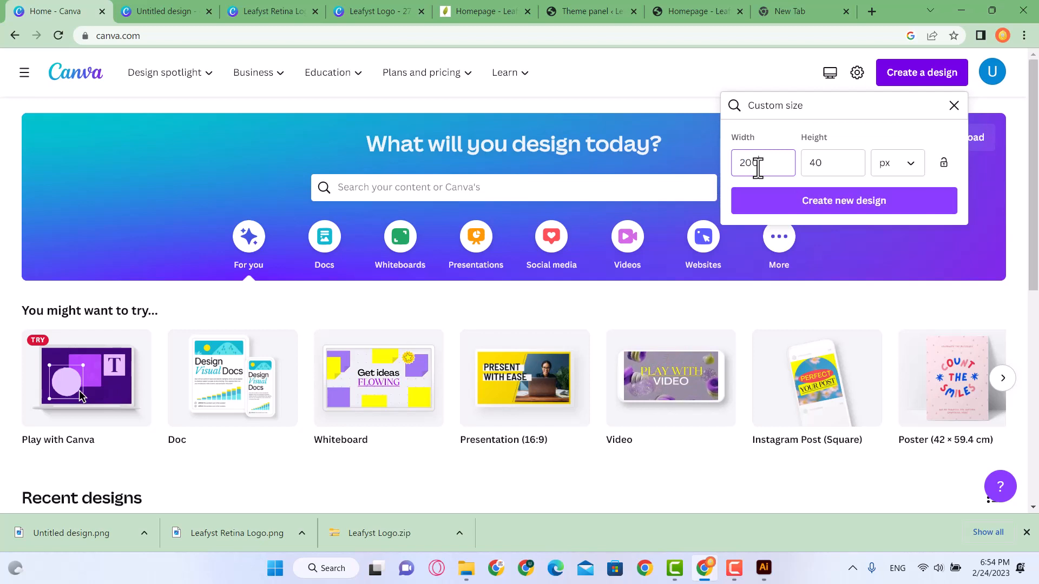
key(Tab)
text(2000)
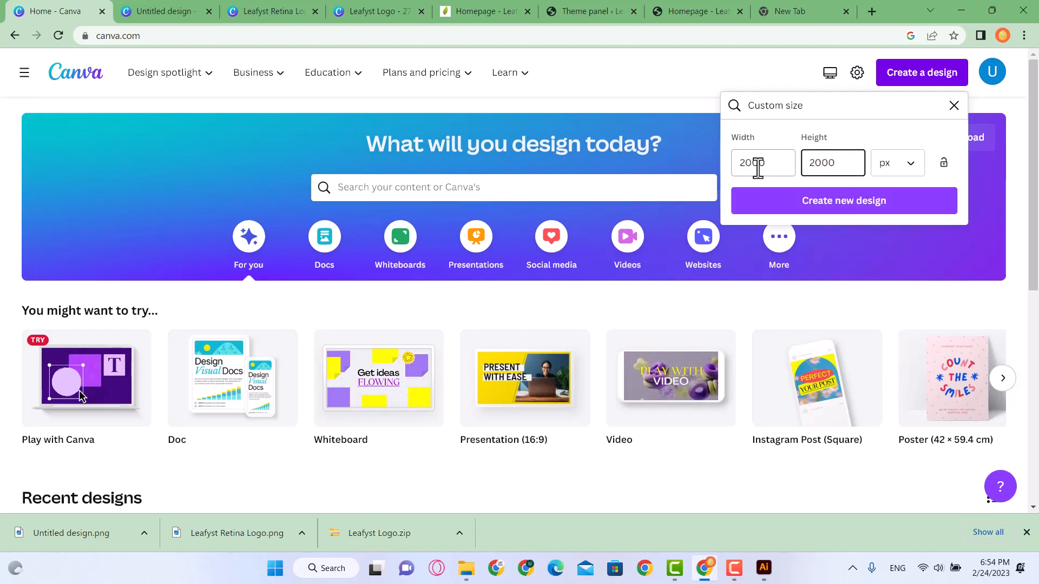
click(810, 205)
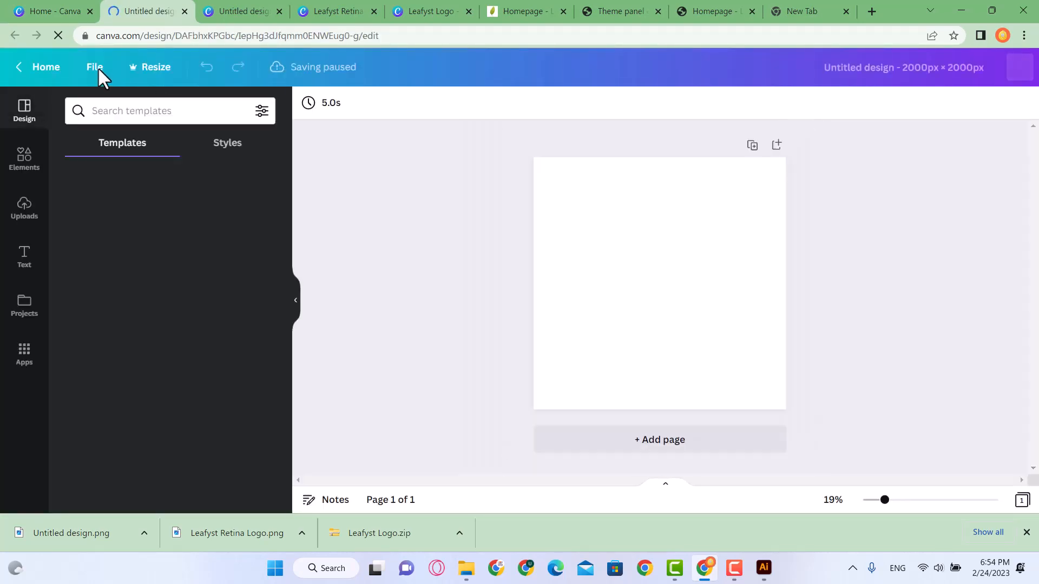
click(98, 66)
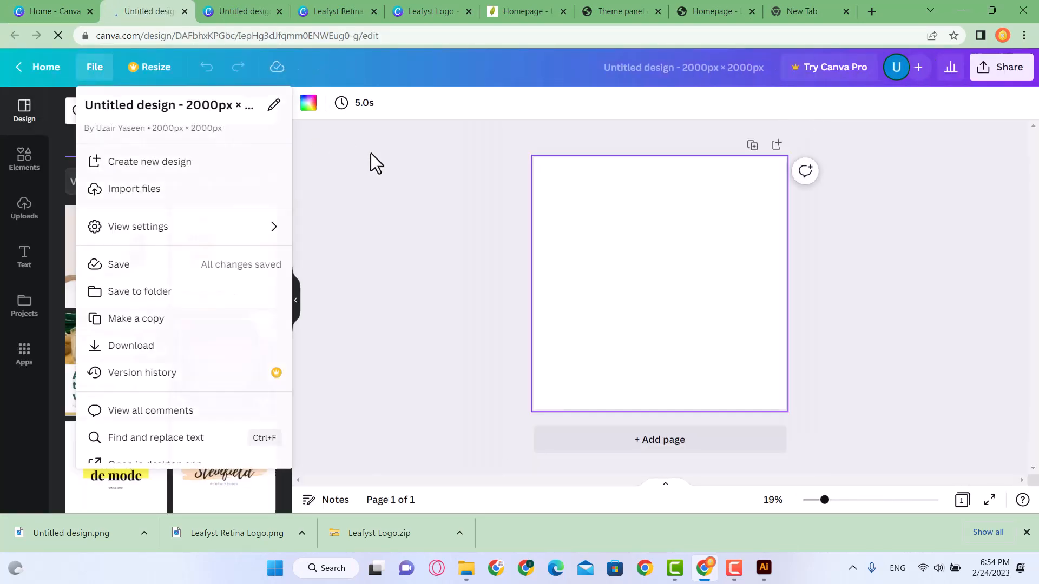
click(371, 157)
click(736, 69)
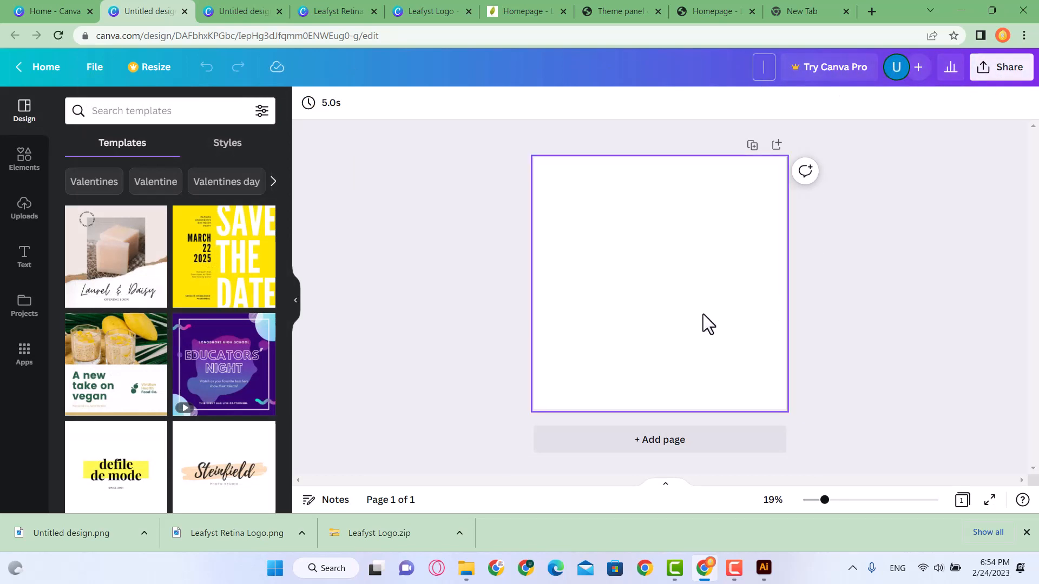
From the Canva home page, create another custom-size design of 2000 × 700 px
click(51, 9)
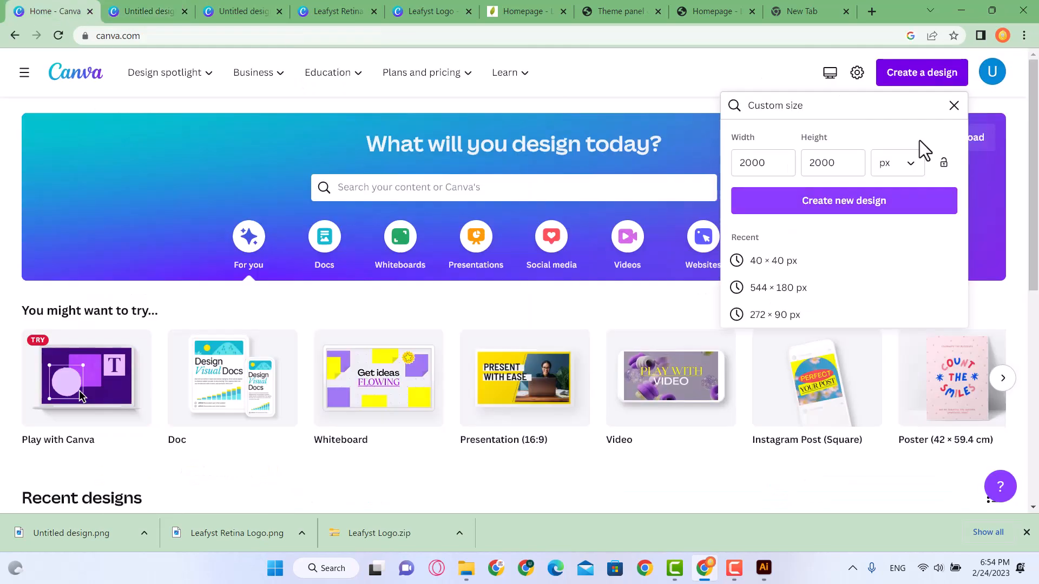
double_click(830, 157)
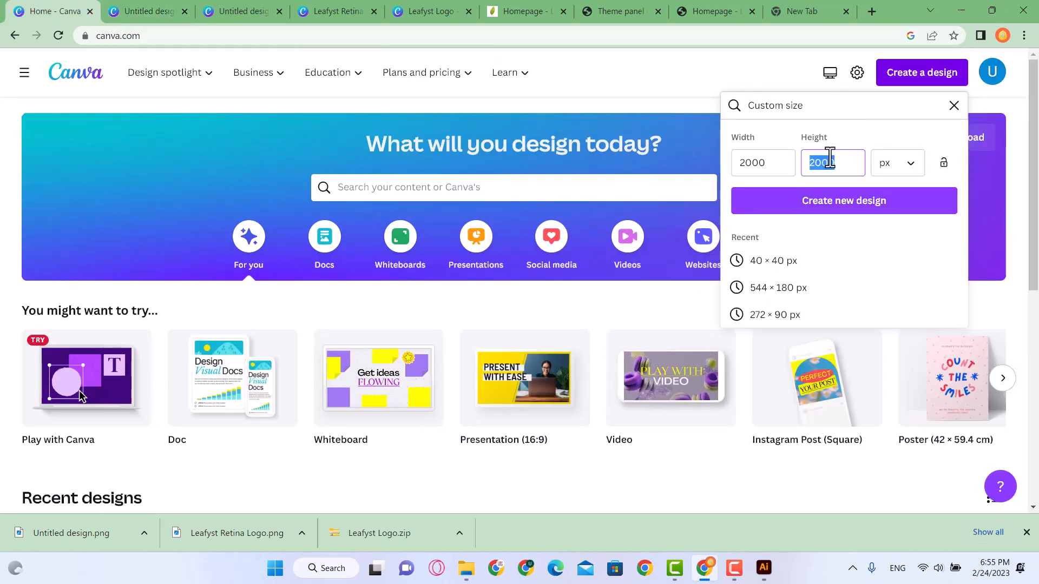
text(700)
key(Return)
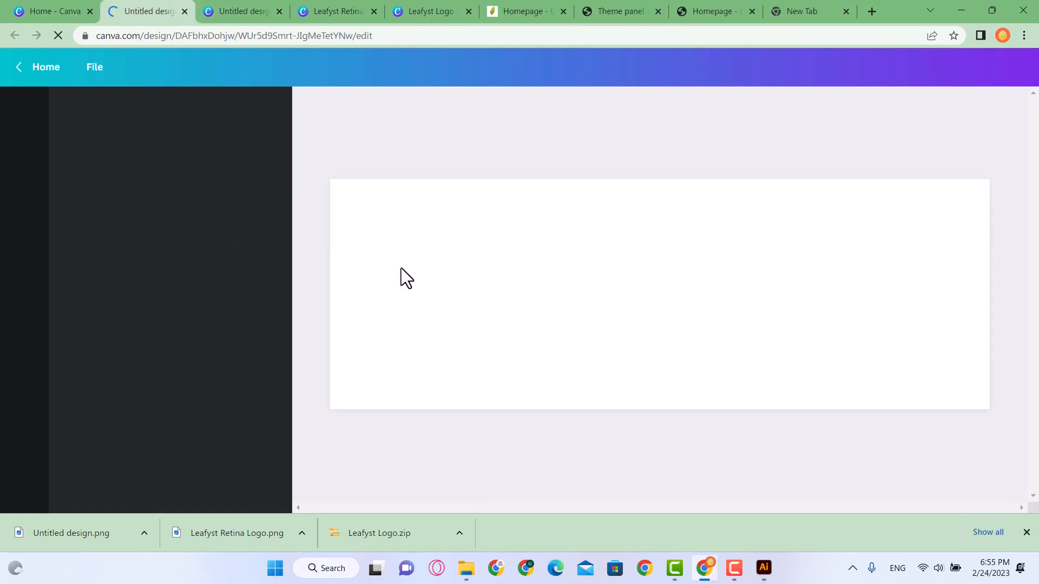
Copy the grouped logo from Logo Variant 2 in the Leafyst Logo design and paste it into the 2000 × 700 px design
click(430, 5)
scroll(700, 312, down, 3)
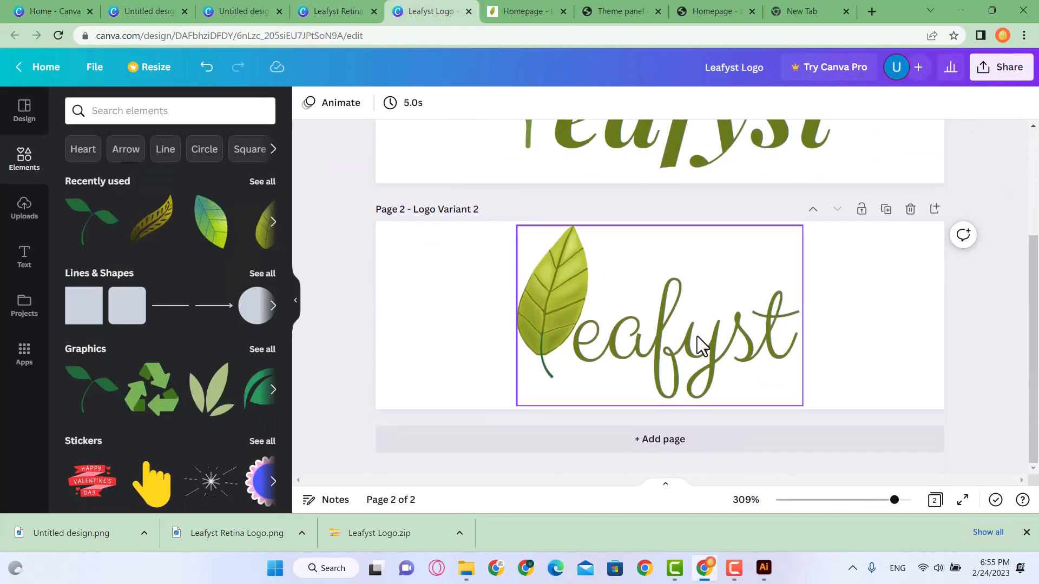
click(718, 343)
click(152, 7)
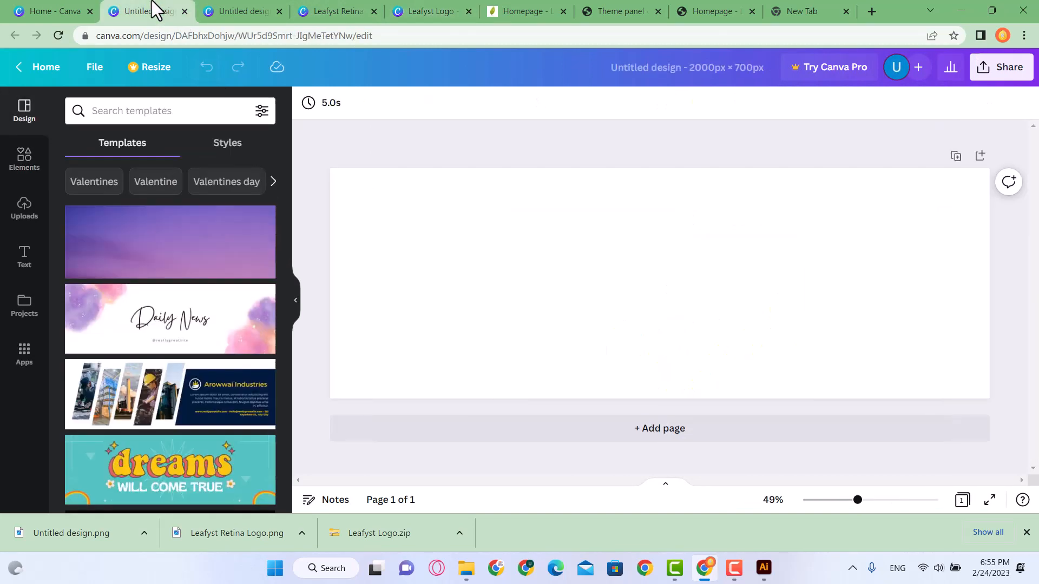
key(ctrl+v)
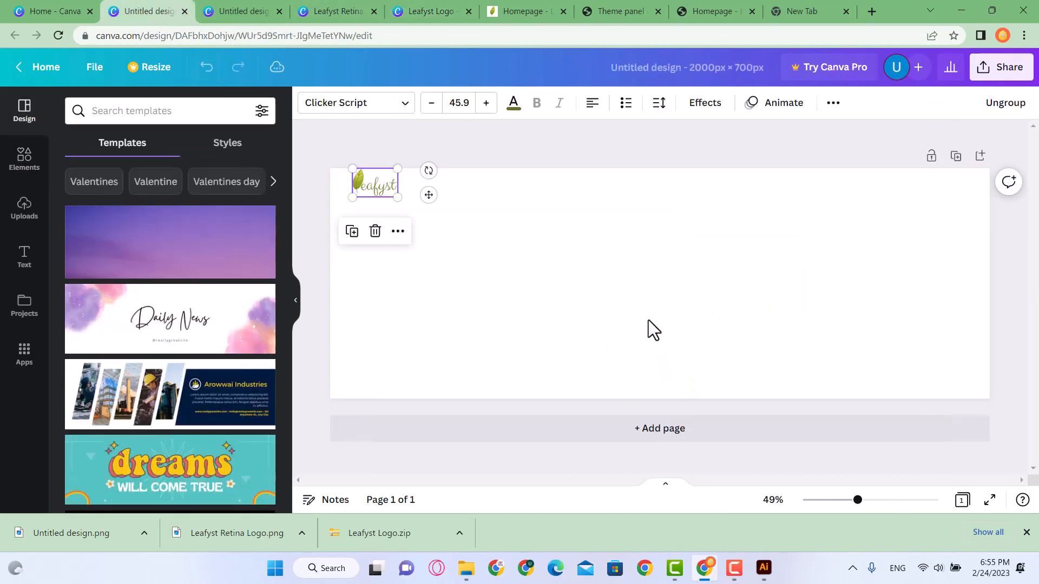
Enlarge the pasted logo to about 1018 × 642 px and centre it on the page
drag(390, 184, 687, 374)
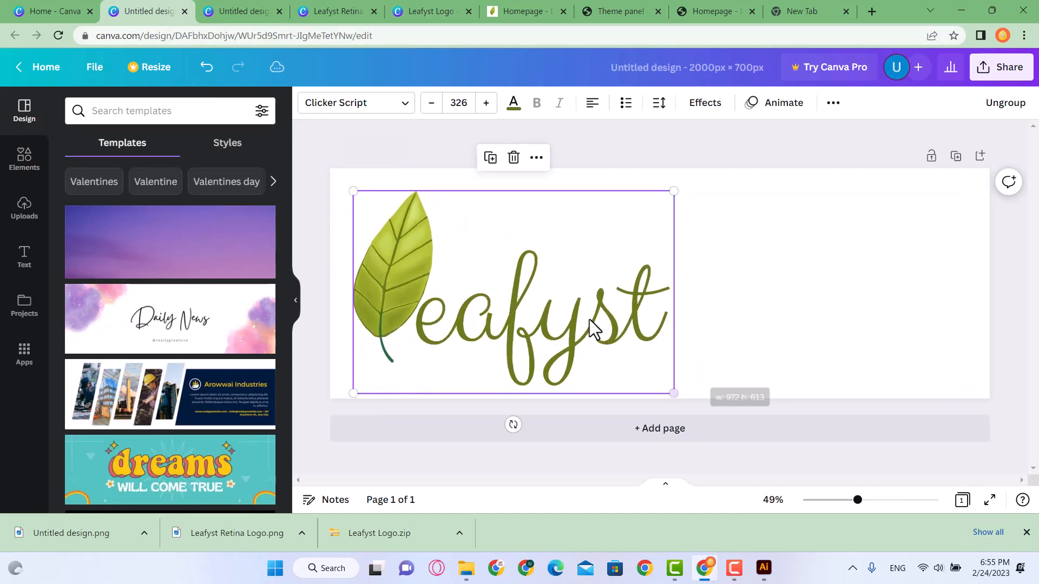
drag(594, 329, 696, 305)
drag(817, 388, 819, 390)
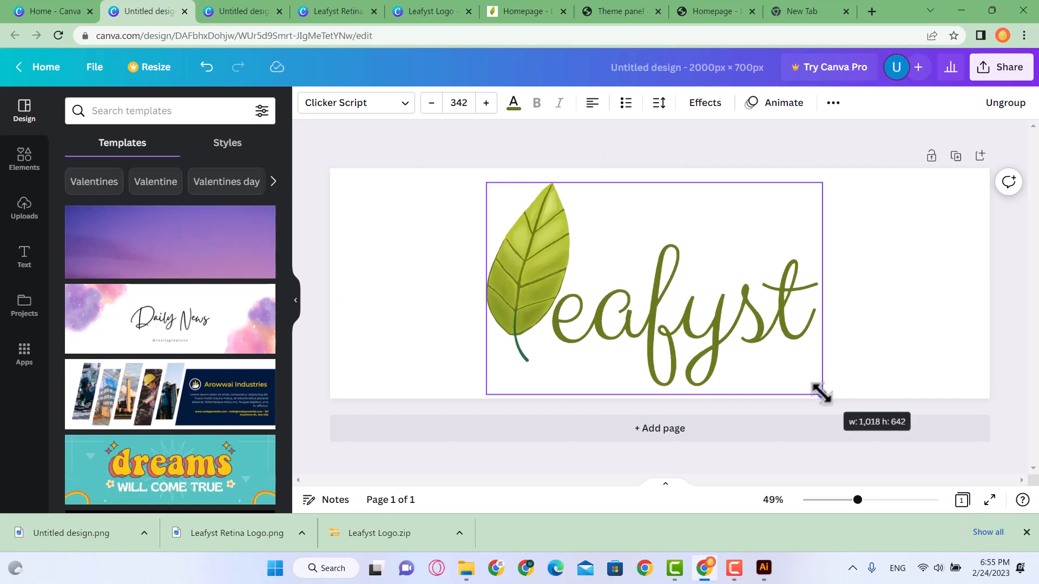
drag(738, 329, 738, 331)
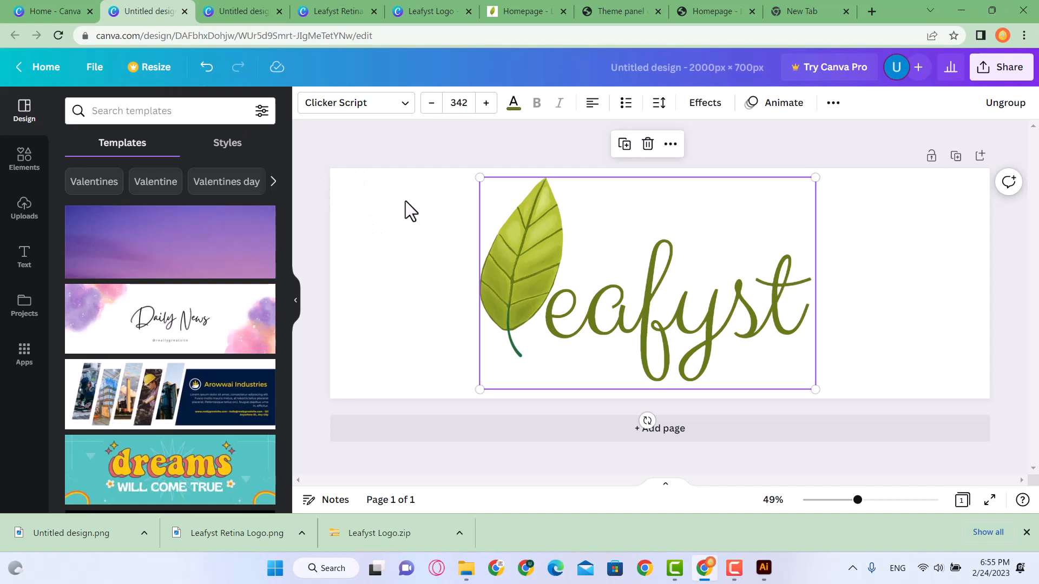
Create a 1500 × 700 px custom-size design and paste the enlarged logo at its centre
click(70, 8)
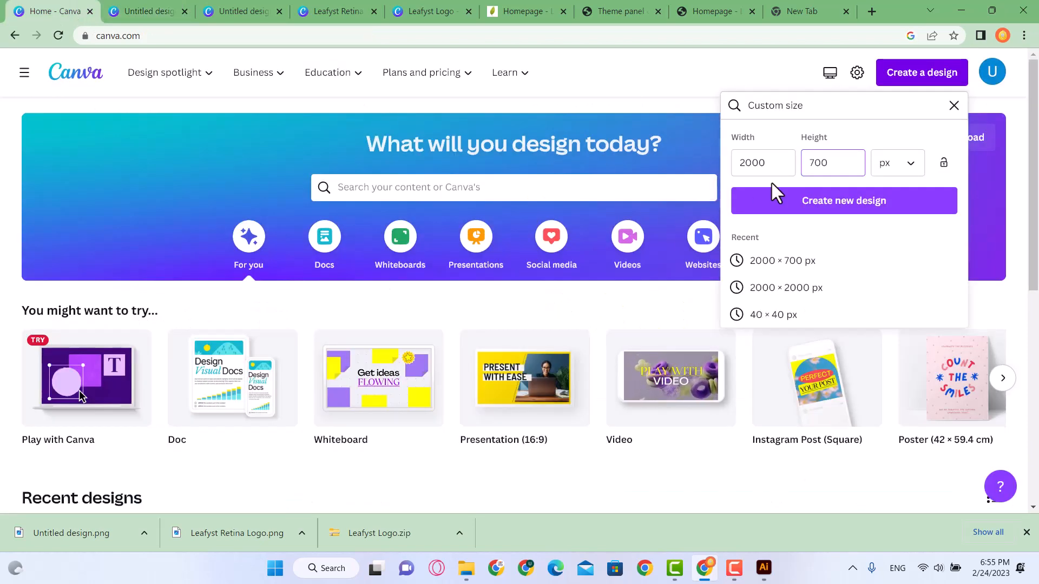
click(769, 163)
double_click(769, 164)
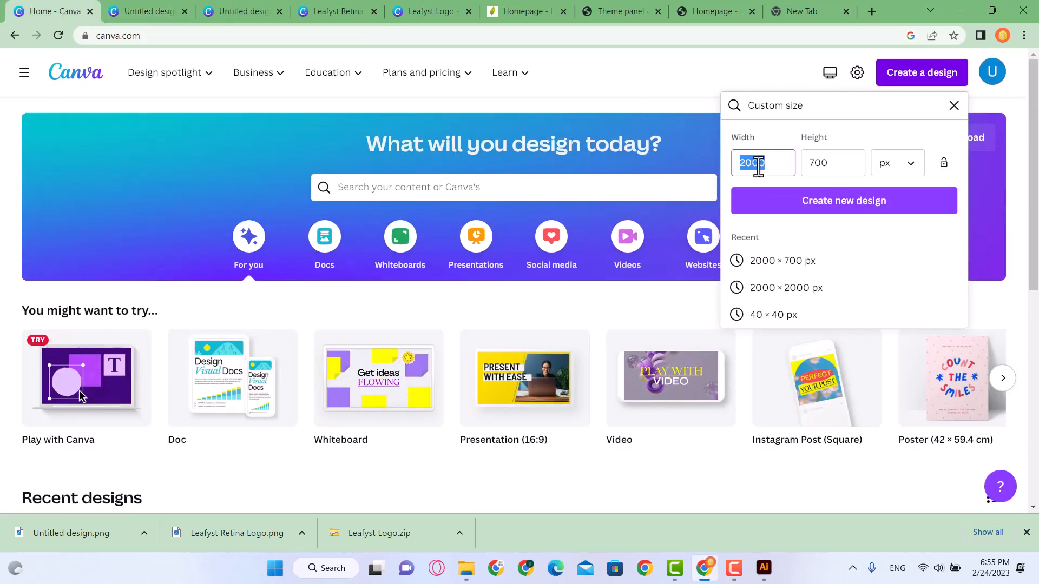
text(15)
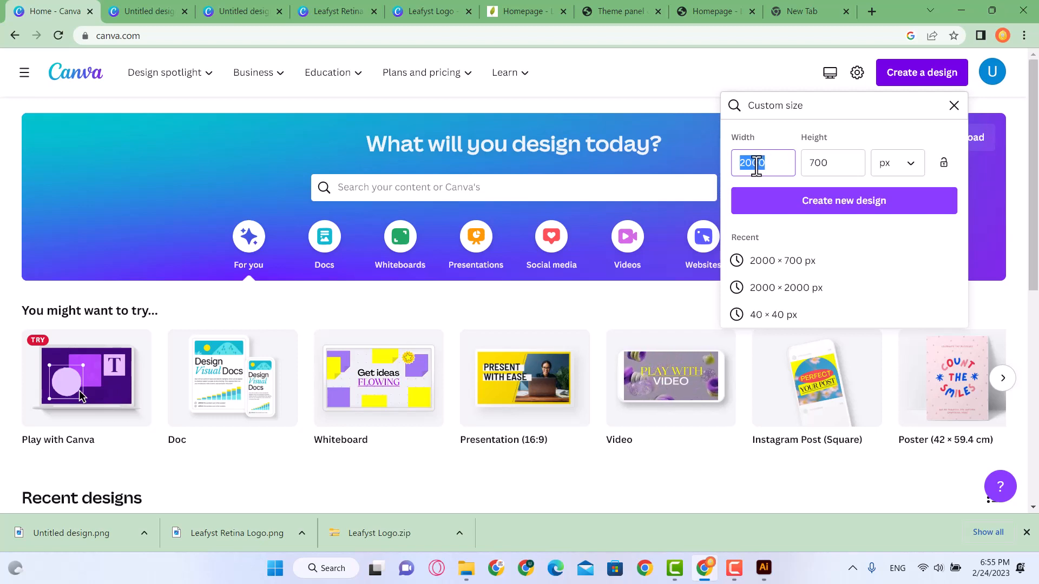
text(00)
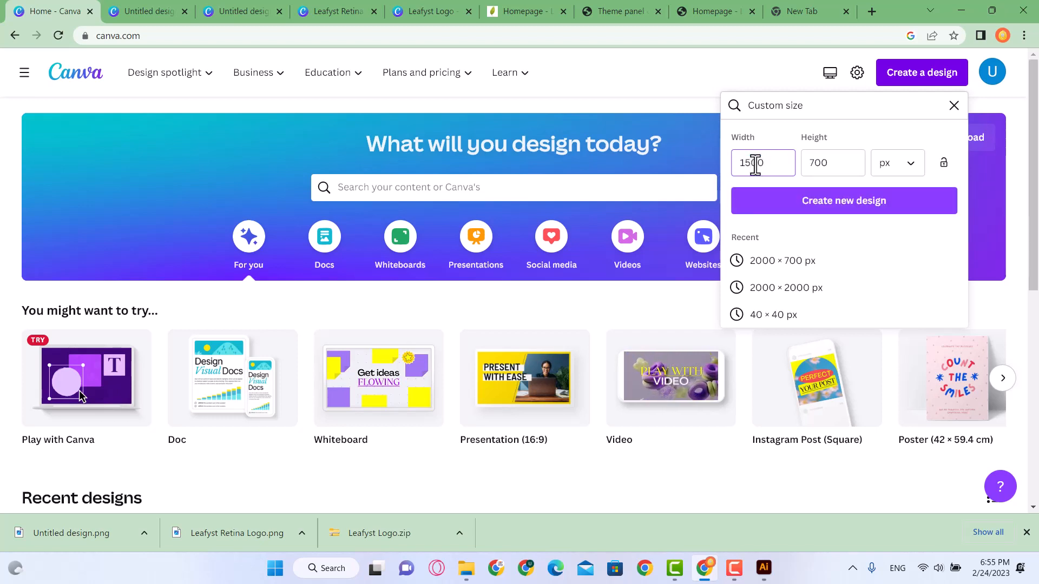
click(810, 204)
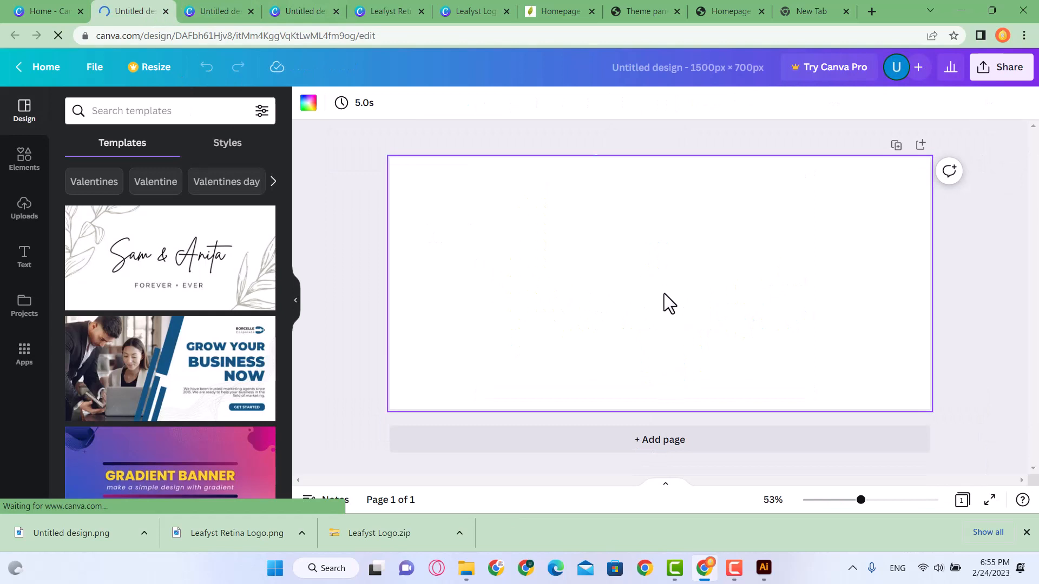
key(ctrl+v)
drag(705, 314, 643, 303)
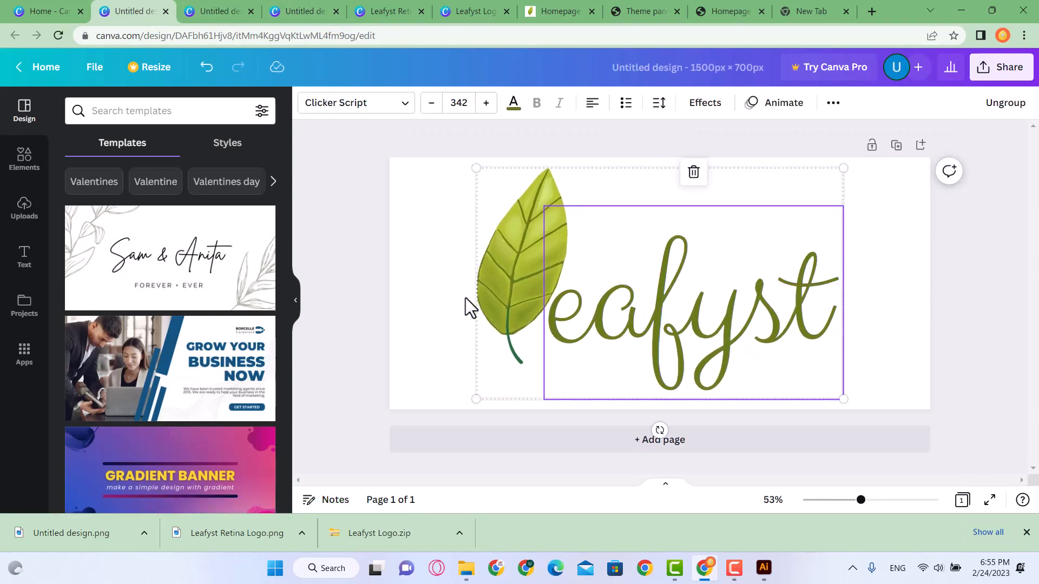
From the Canva home page, create a narrower custom-size design of 1200 × 700 px
click(51, 10)
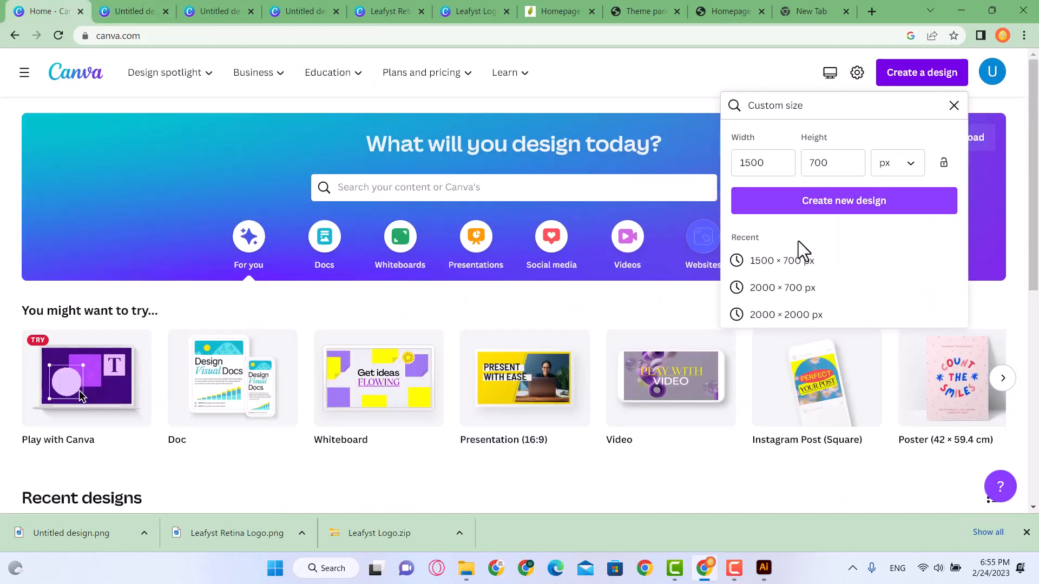
click(778, 161)
double_click(772, 163)
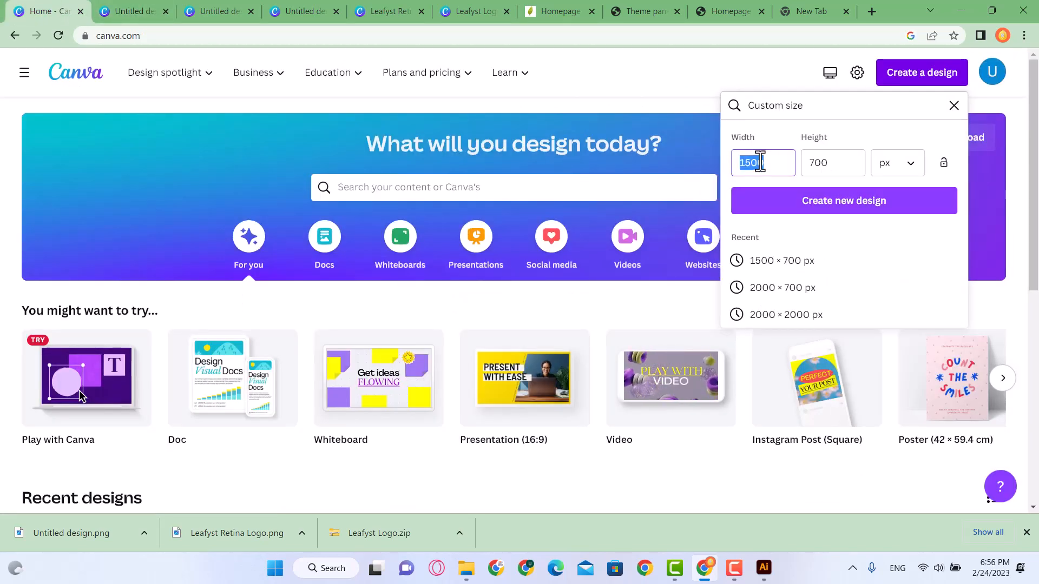
text(1200)
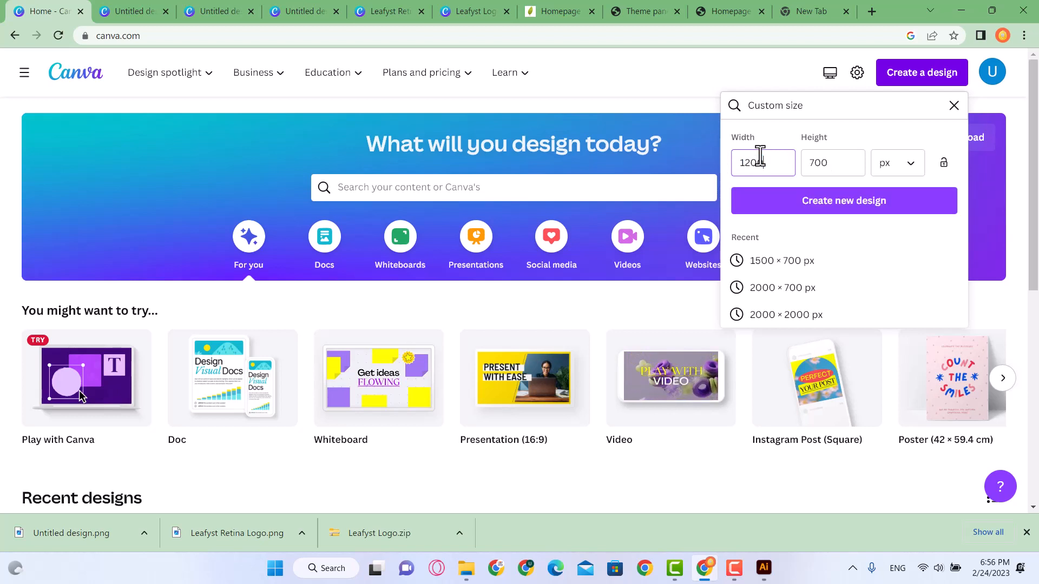
click(793, 210)
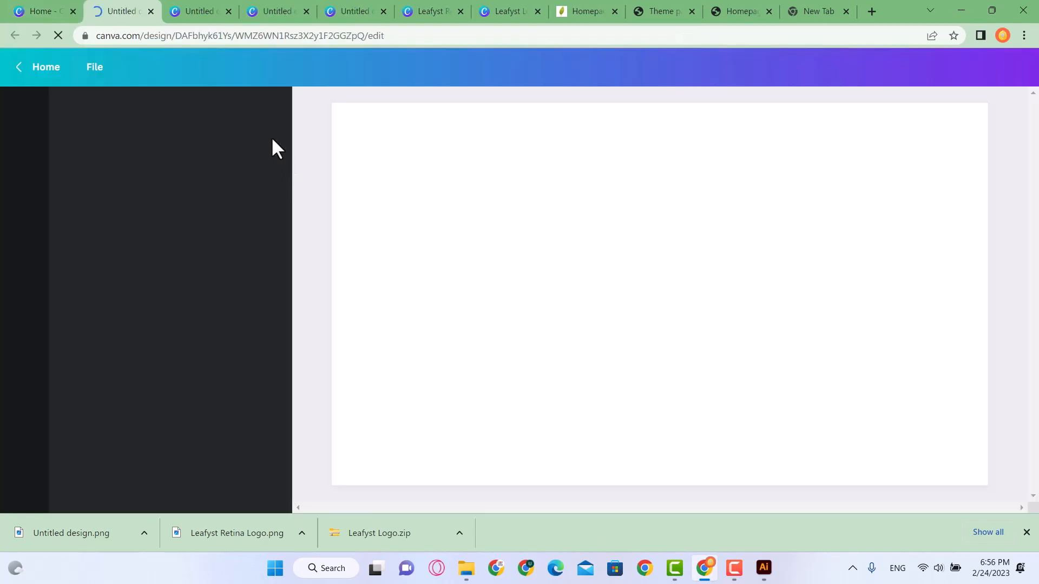
Copy the logo from the 1500 × 700 px design and paste it centred in the 1200 × 700 px design
click(194, 10)
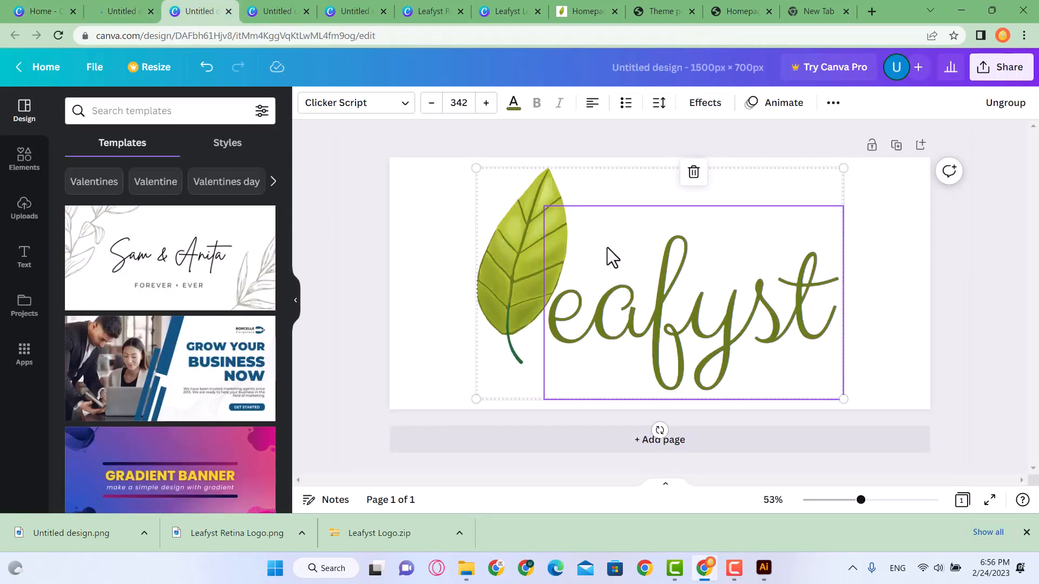
click(127, 10)
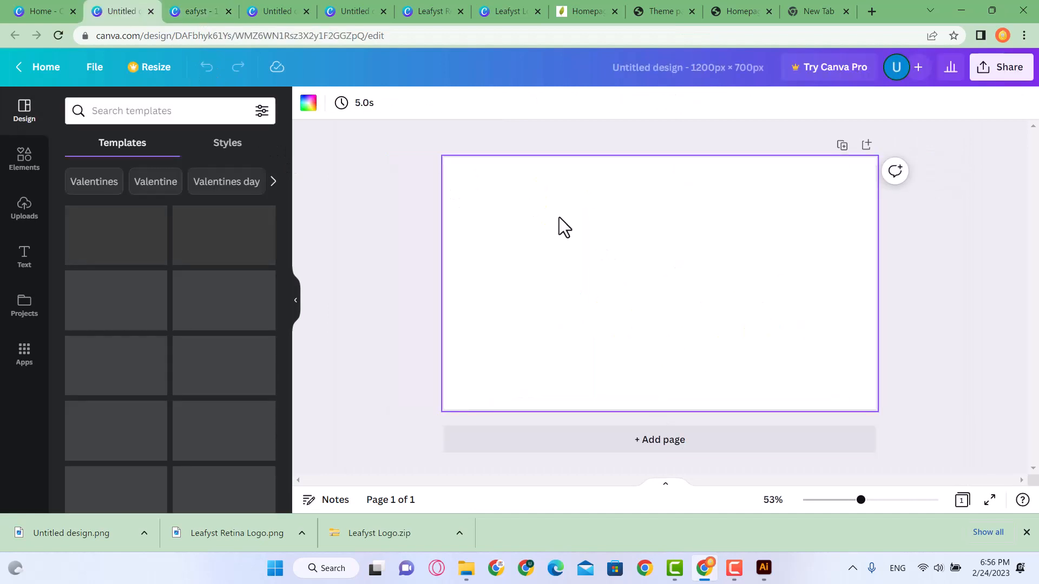
key(ctrl+v)
drag(698, 322, 711, 326)
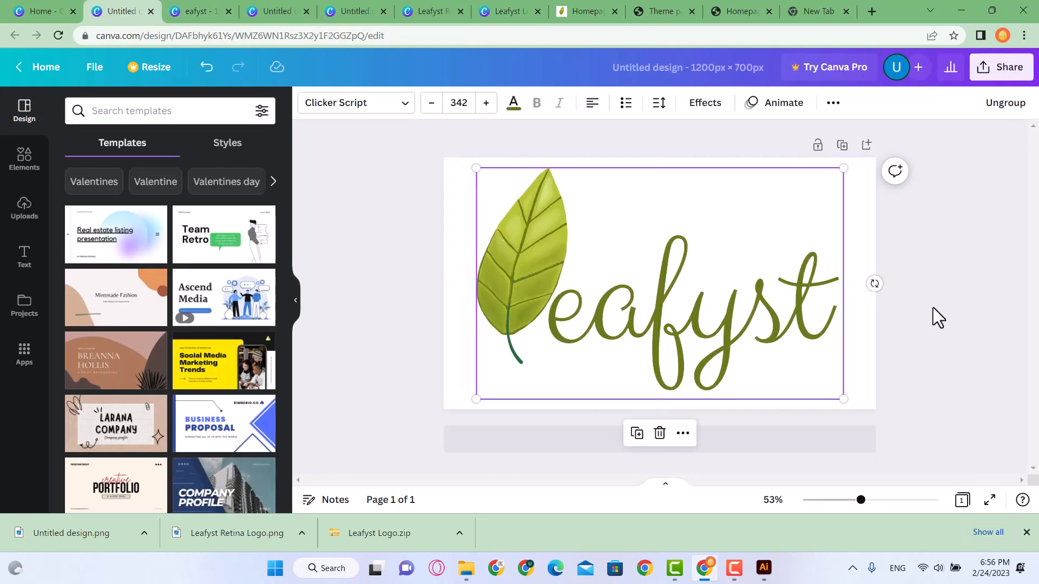
click(932, 308)
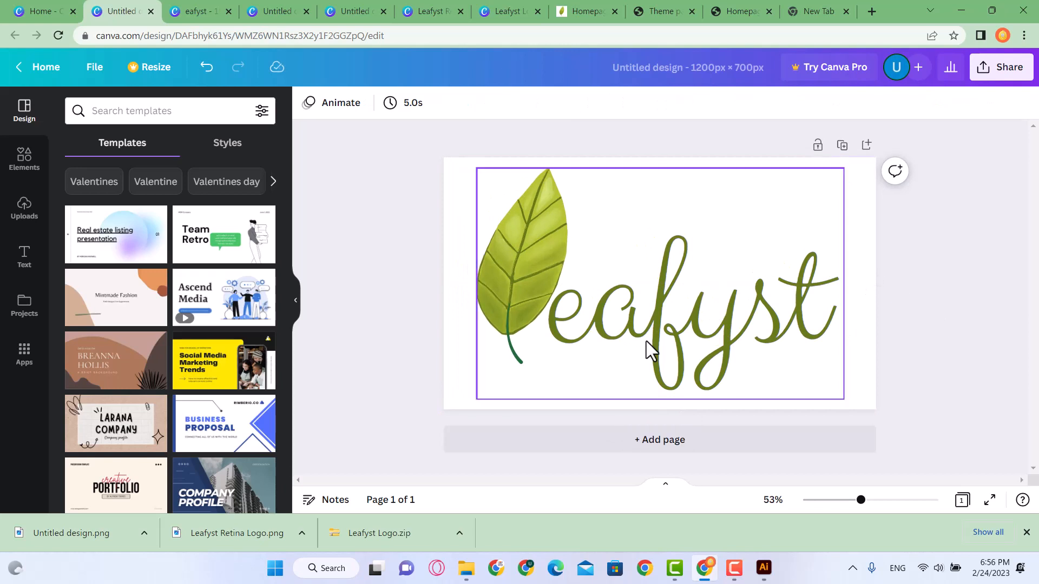
Check the PNG download options for the 1200 × 700 px design, including size and transparent background
click(1010, 73)
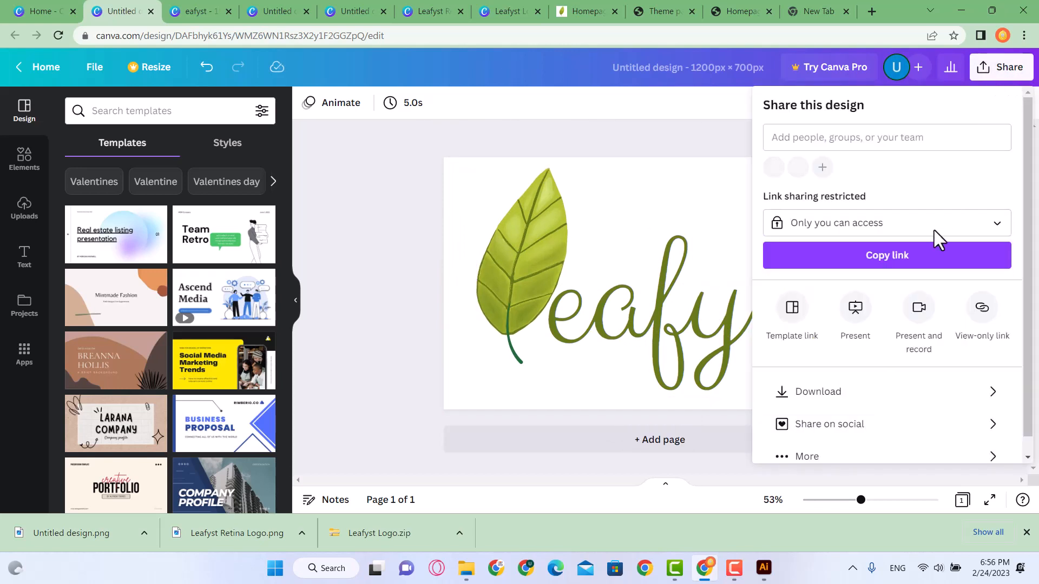
click(871, 395)
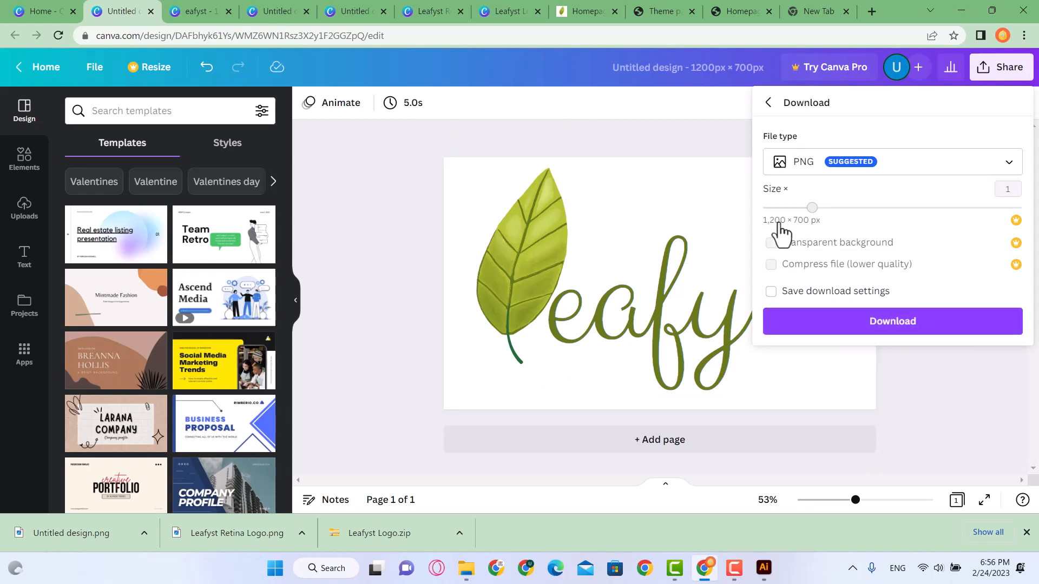
click(420, 307)
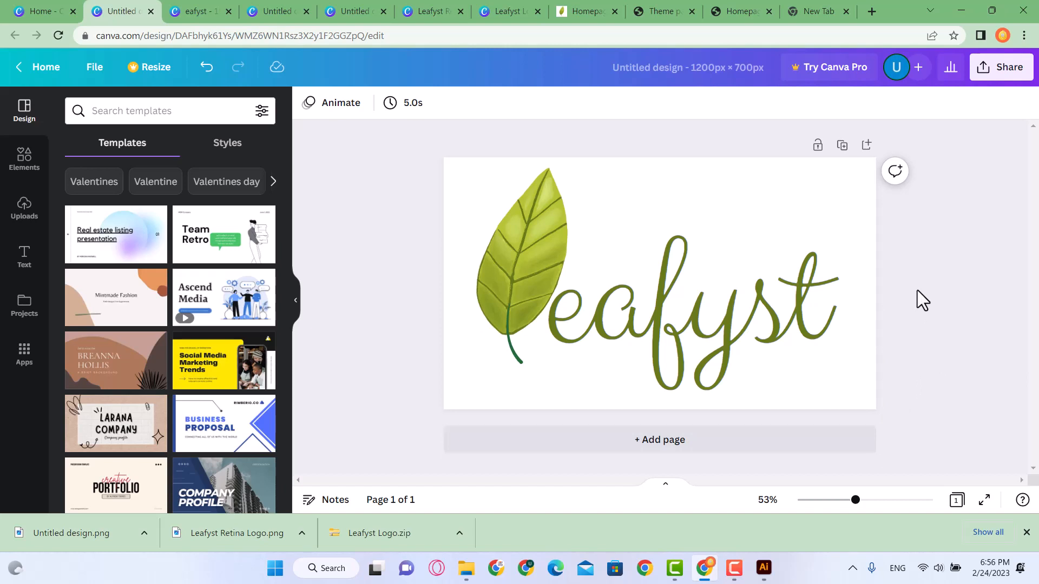
Download the 1200 × 700 px logo design as a PNG at its original size
click(1020, 73)
click(865, 401)
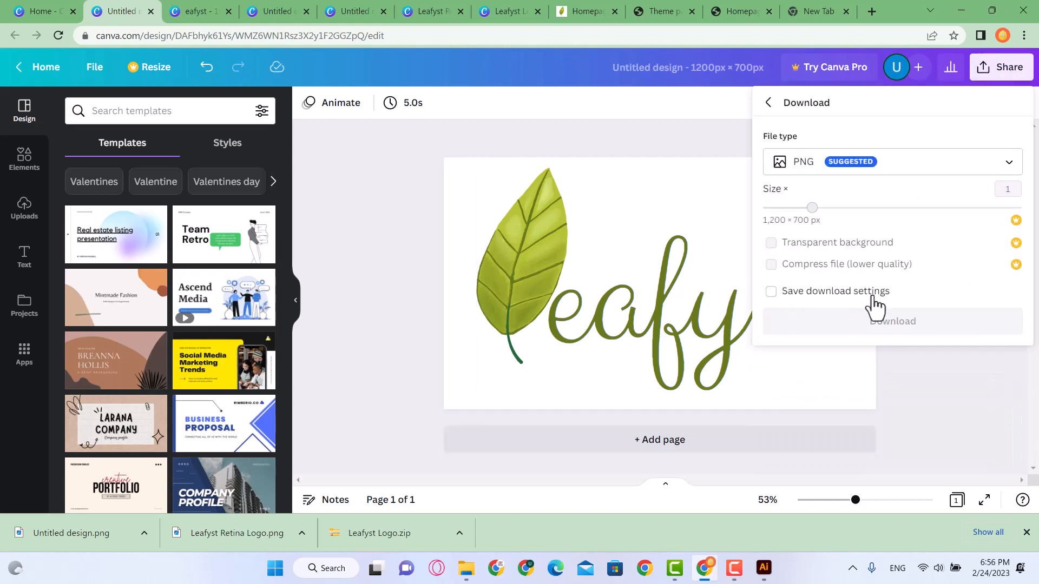
click(877, 327)
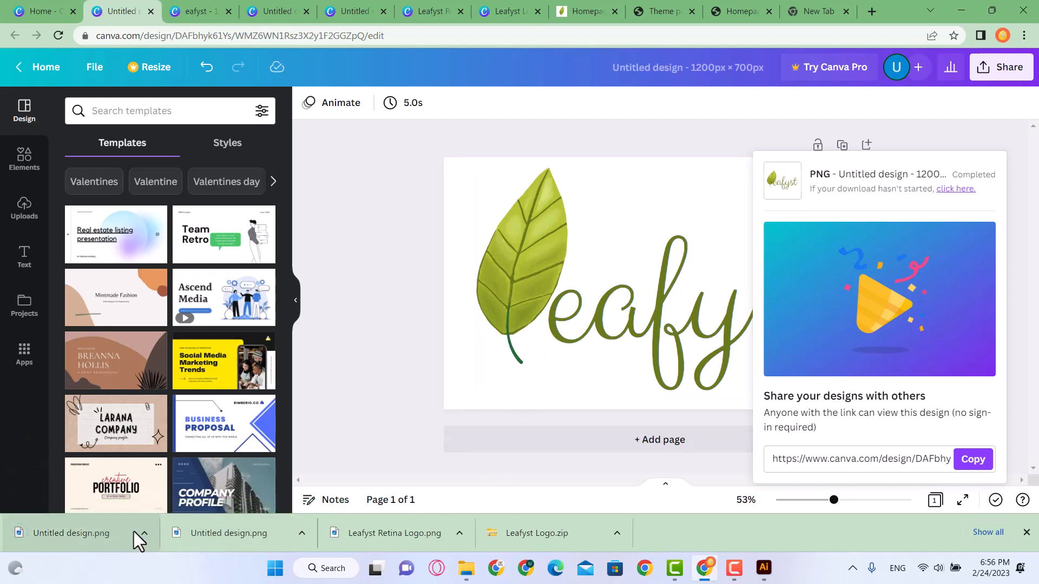
Show the downloaded Untitled design.png in the Downloads folder and rename it as Leafyst High Resolution.png
click(148, 532)
click(186, 486)
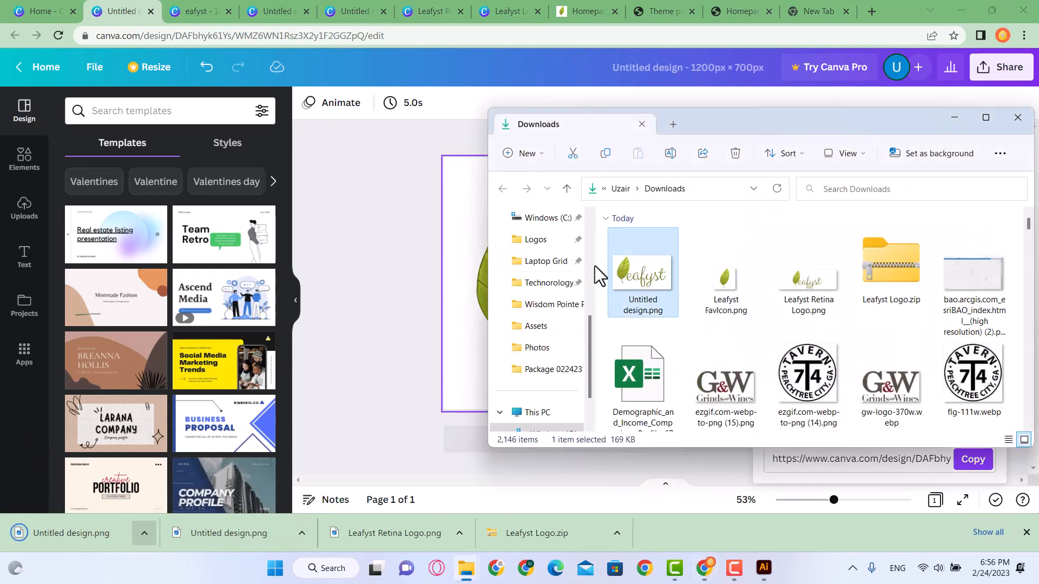
click(645, 307)
text(Leafy)
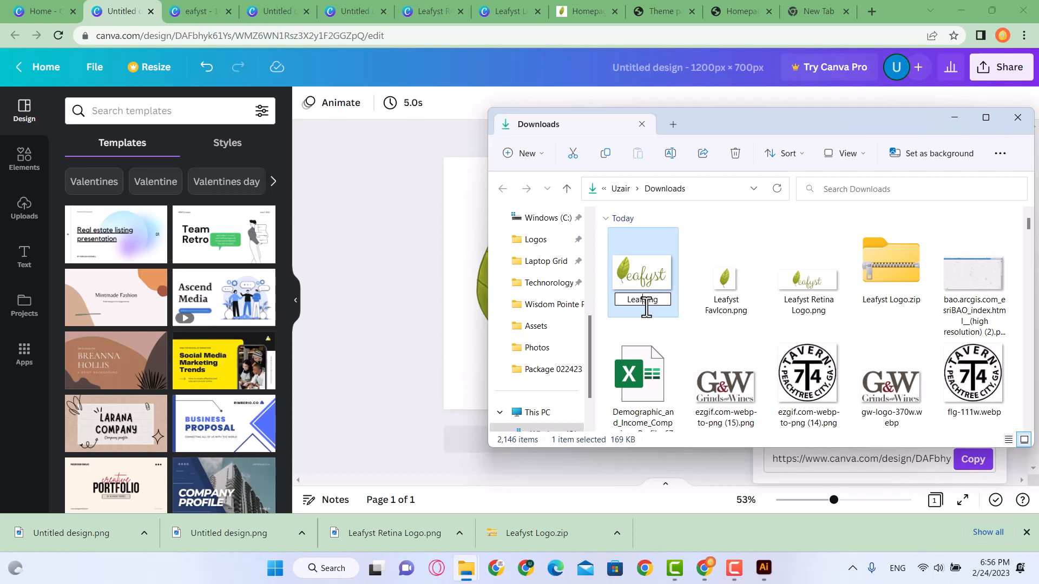
text(st High Resolution.png)
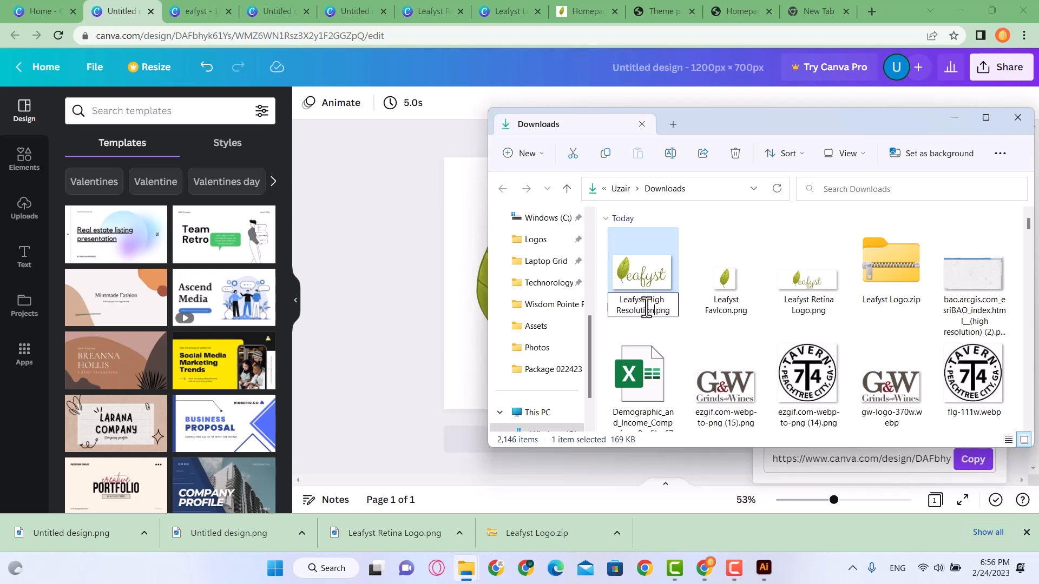
key(Return)
Compare the image sharpness of Leafyst High Resolution.png and Leafyst Retina Logo.png by viewing each one from the Downloads folder
double_click(646, 308)
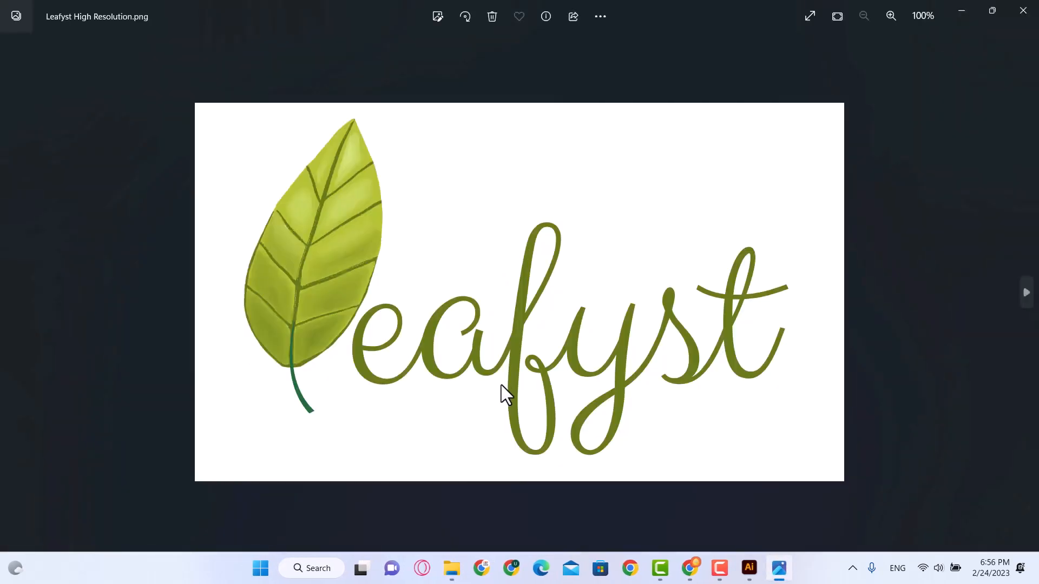
scroll(509, 368, up, 8)
scroll(535, 343, down, 8)
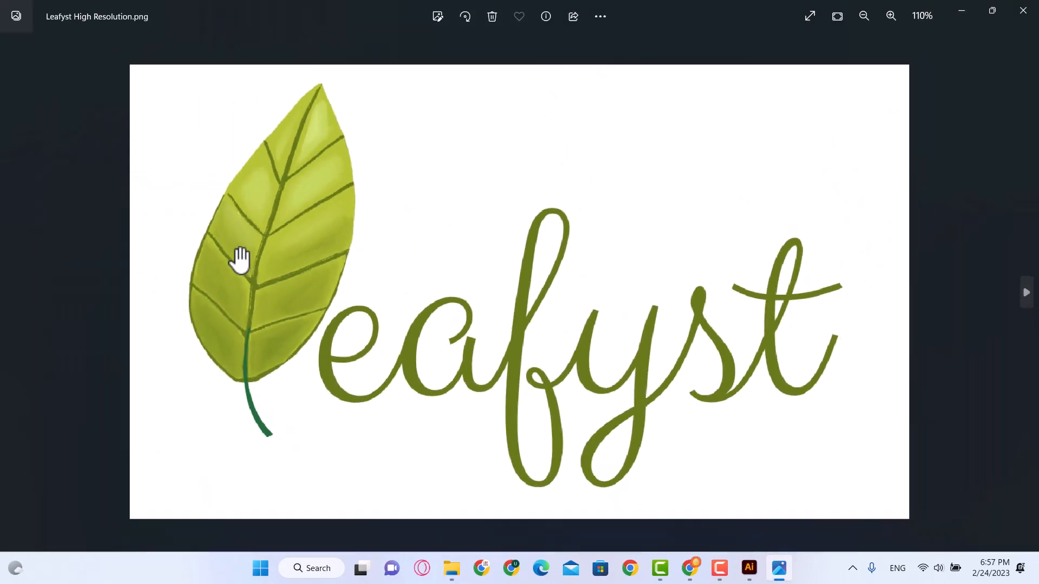
click(1022, 10)
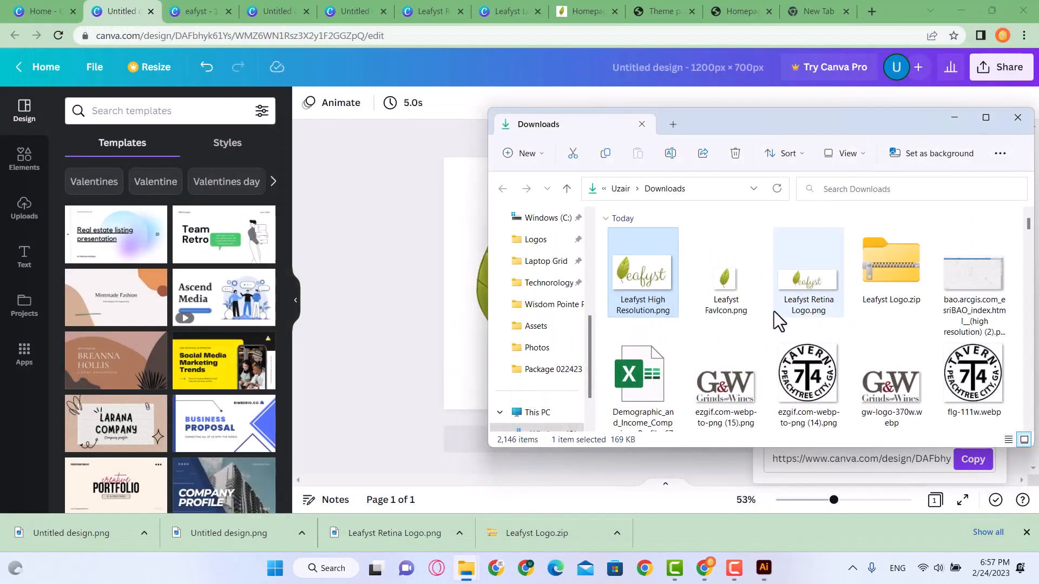
double_click(818, 295)
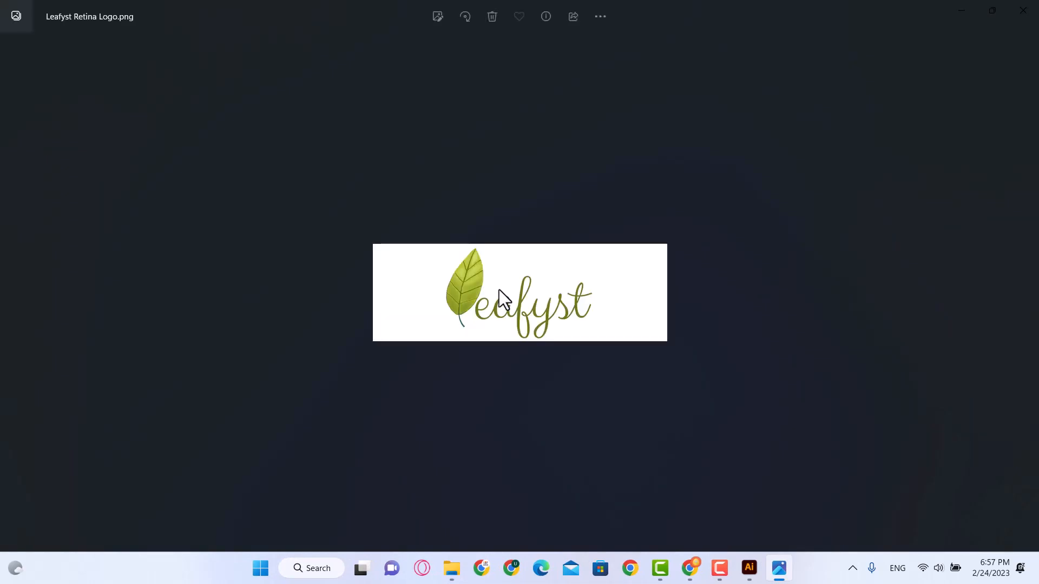
scroll(524, 326, up, 10)
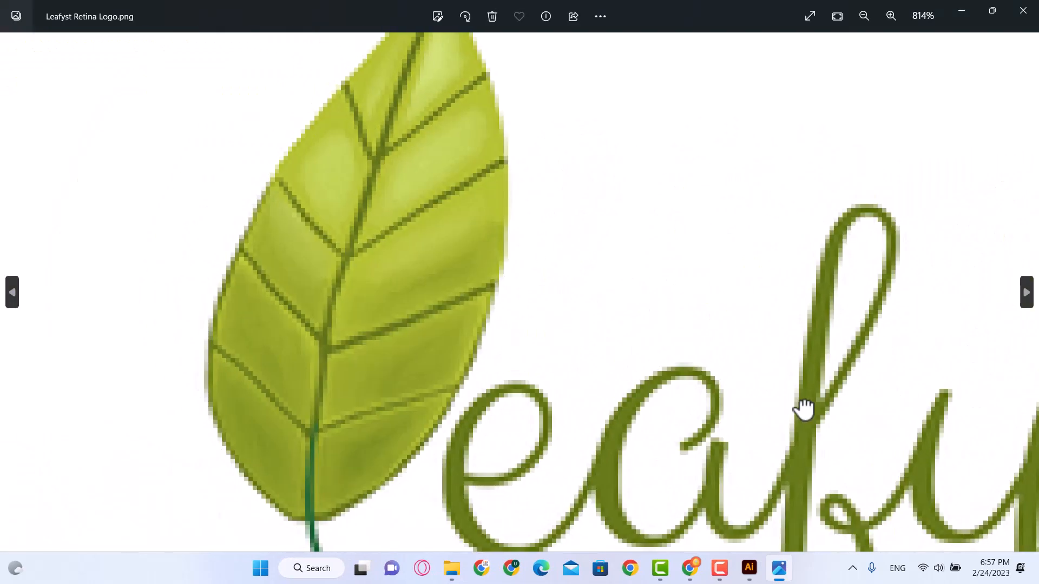
scroll(805, 409, right, 4)
click(1022, 11)
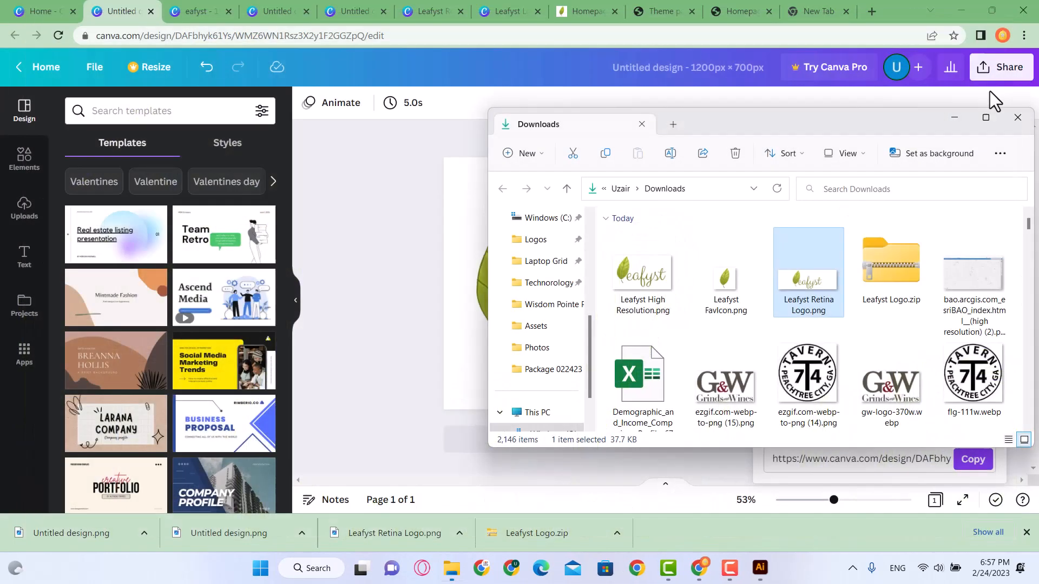
click(653, 304)
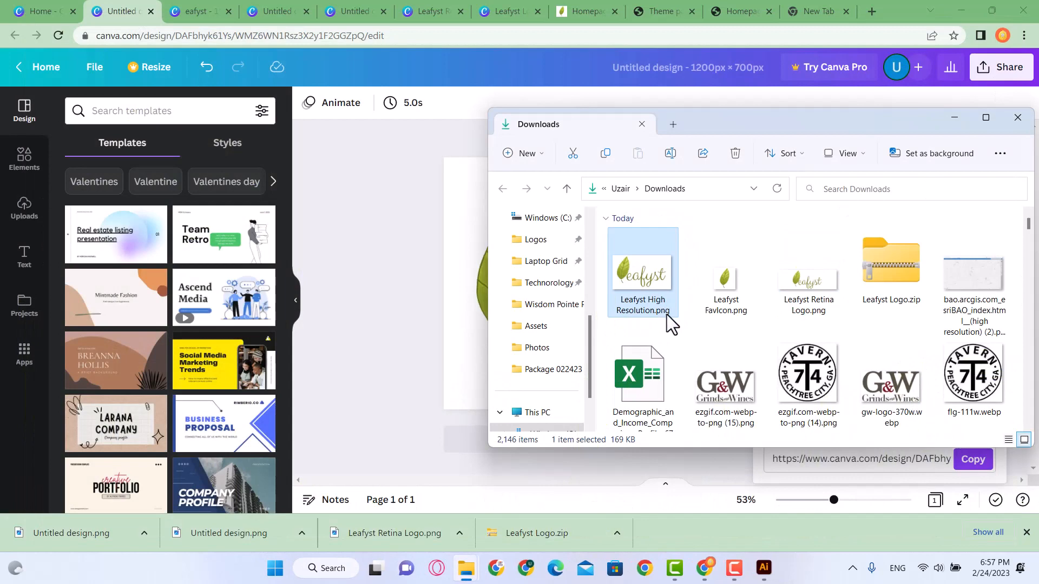
double_click(638, 283)
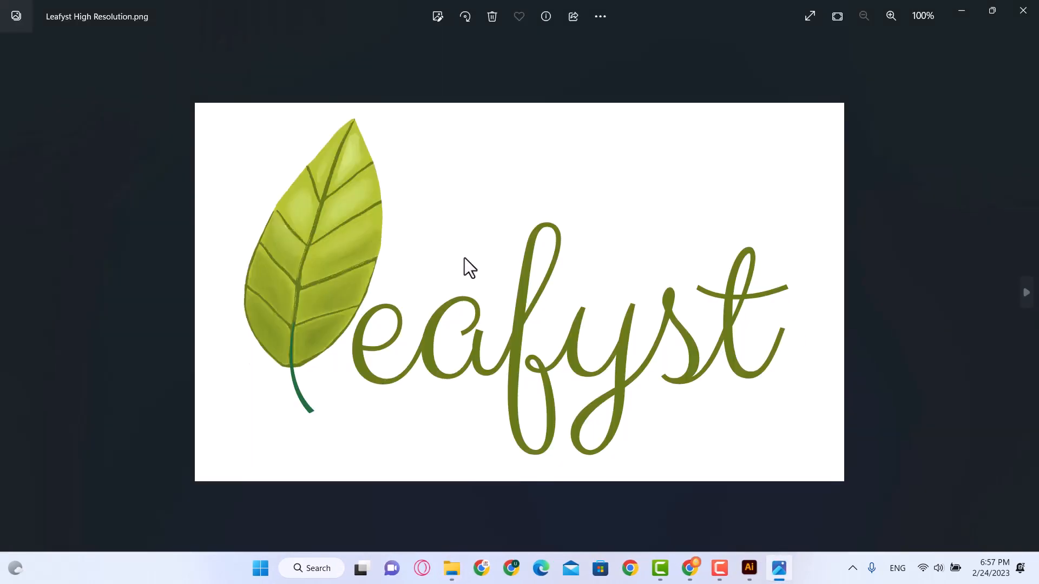
click(1022, 10)
Search the web for Adobe's background remover in the empty browser tab and open the Free Image Background Remover page of Adobe Express
click(831, 10)
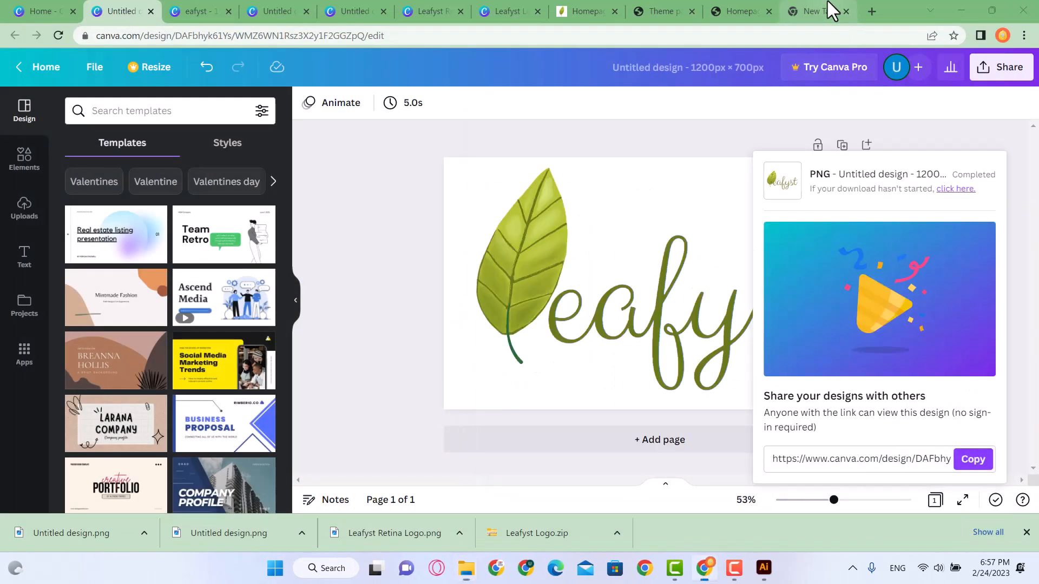
click(820, 35)
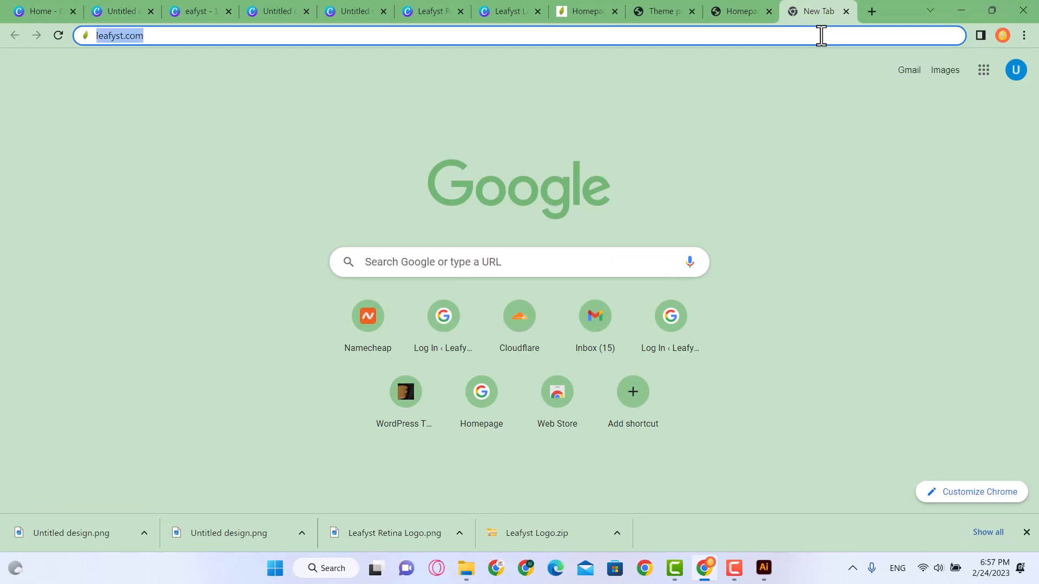
text(remobe)
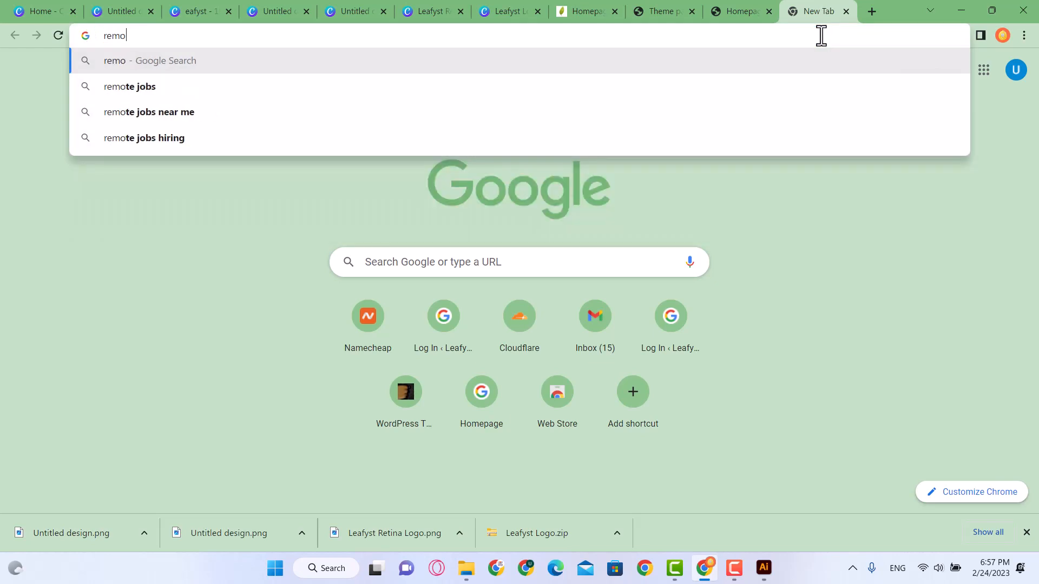
key(BackSpace)
key(BackSpace)
text(ve bac)
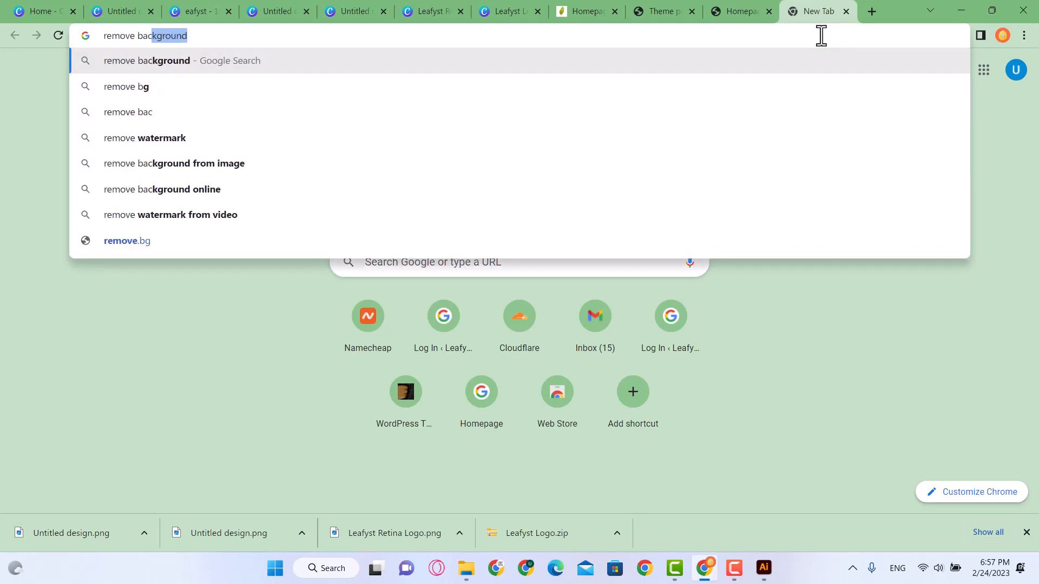
text(kgrounde adobe)
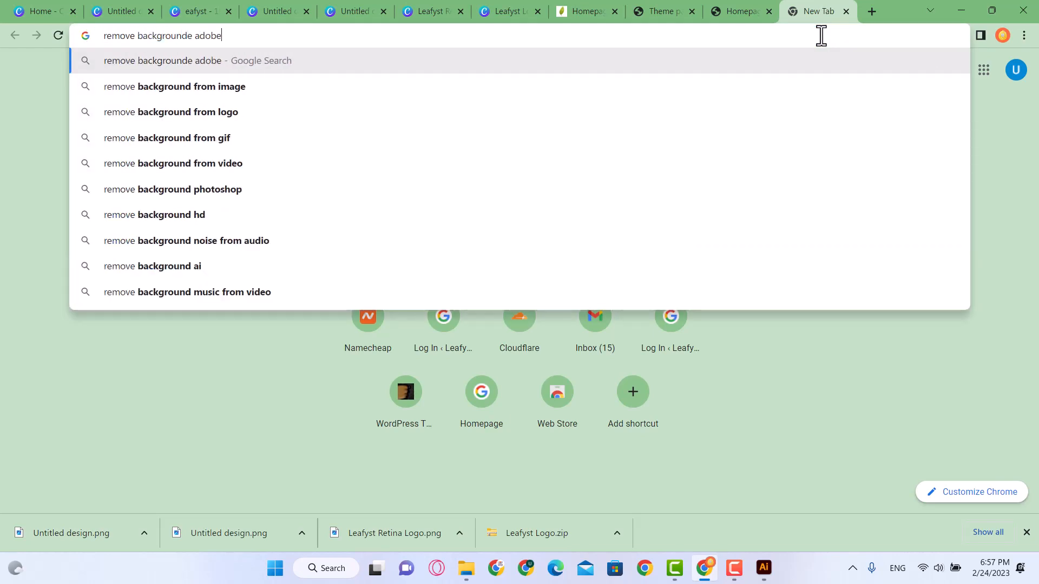
key(Return)
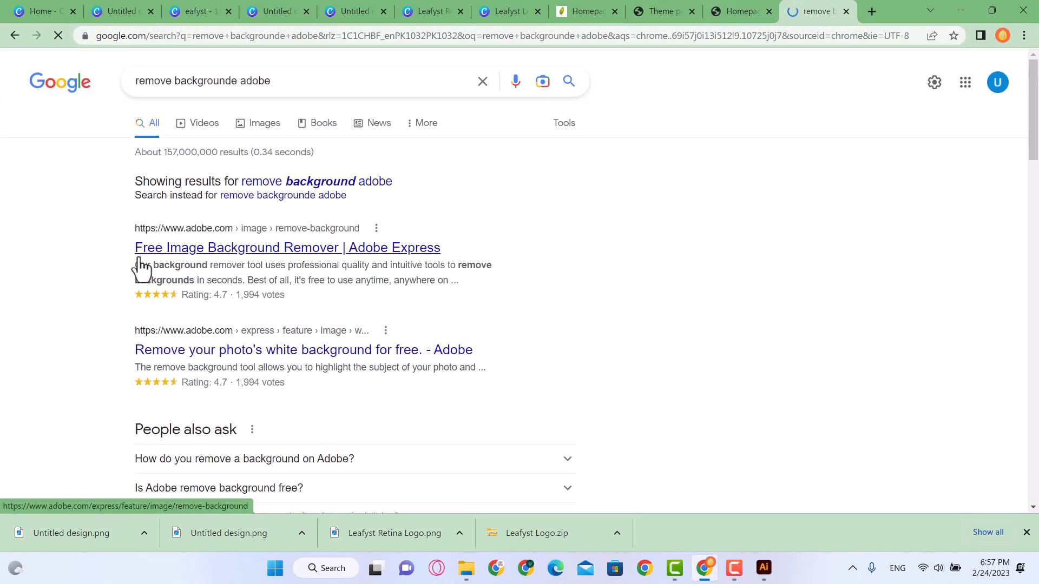
click(232, 252)
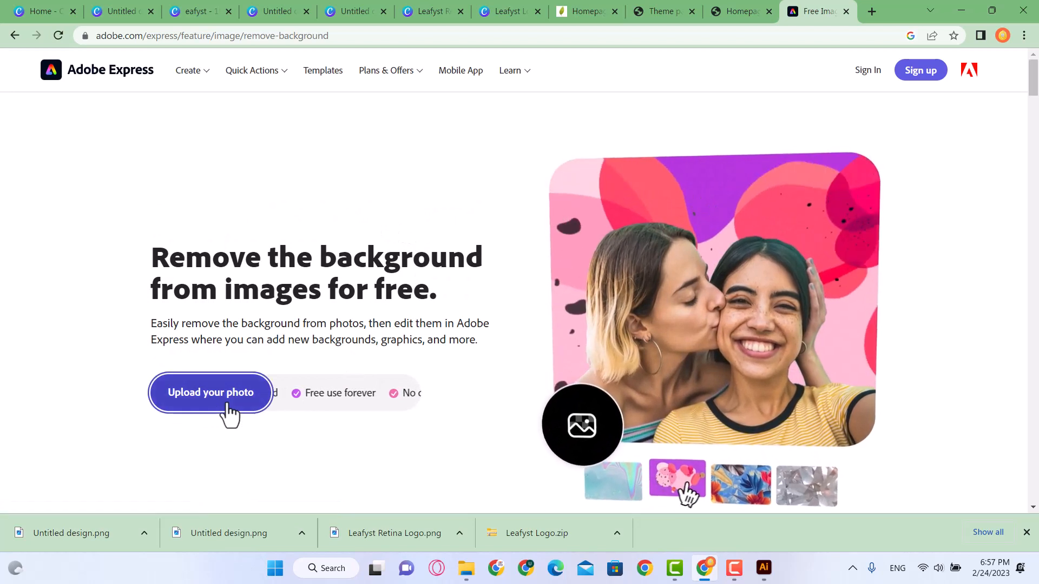
Upload Leafyst High Resolution.png from the Downloads folder to the Adobe Express background remover
click(229, 415)
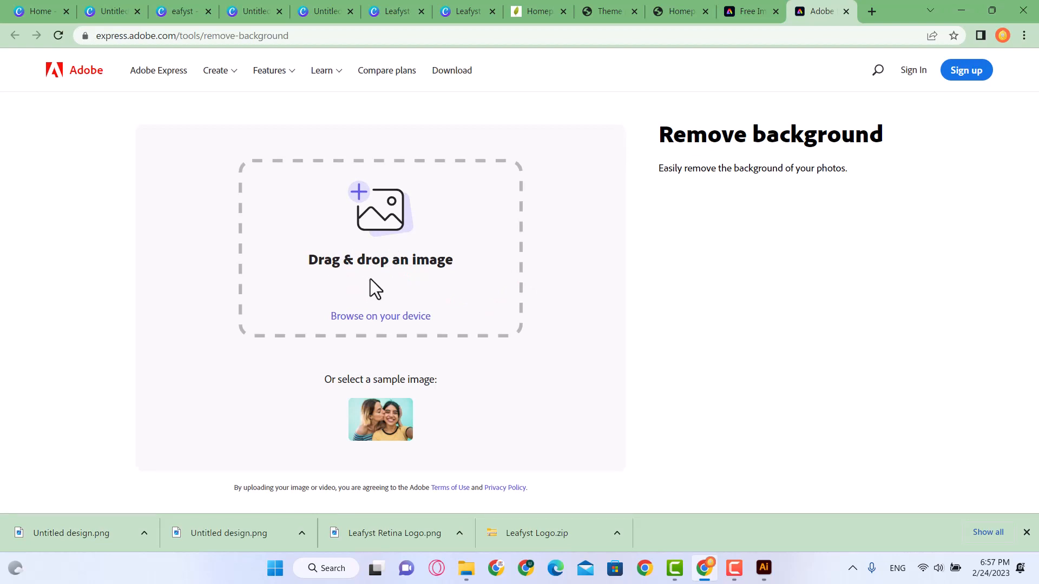
click(387, 322)
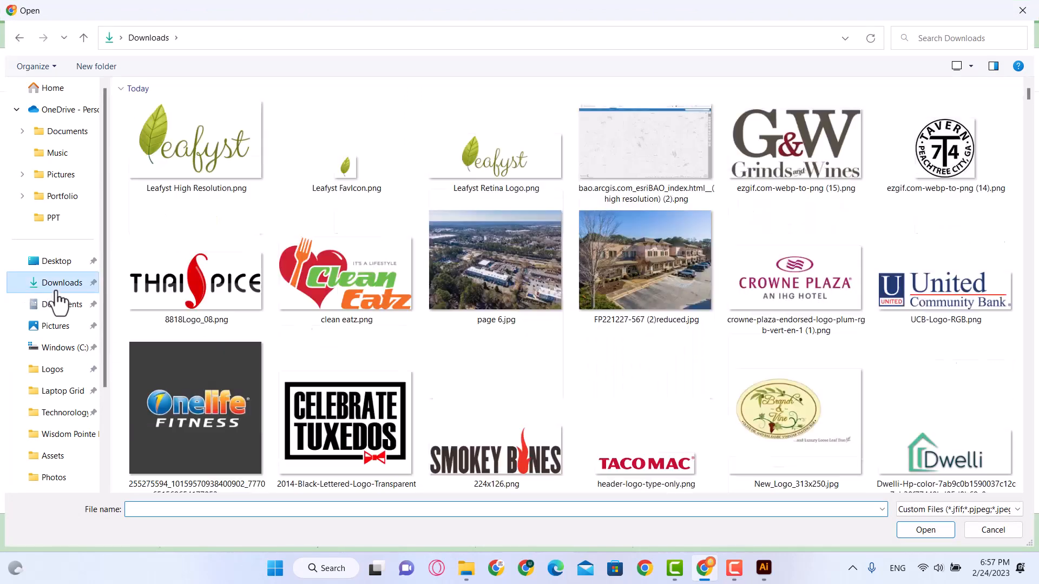
double_click(216, 164)
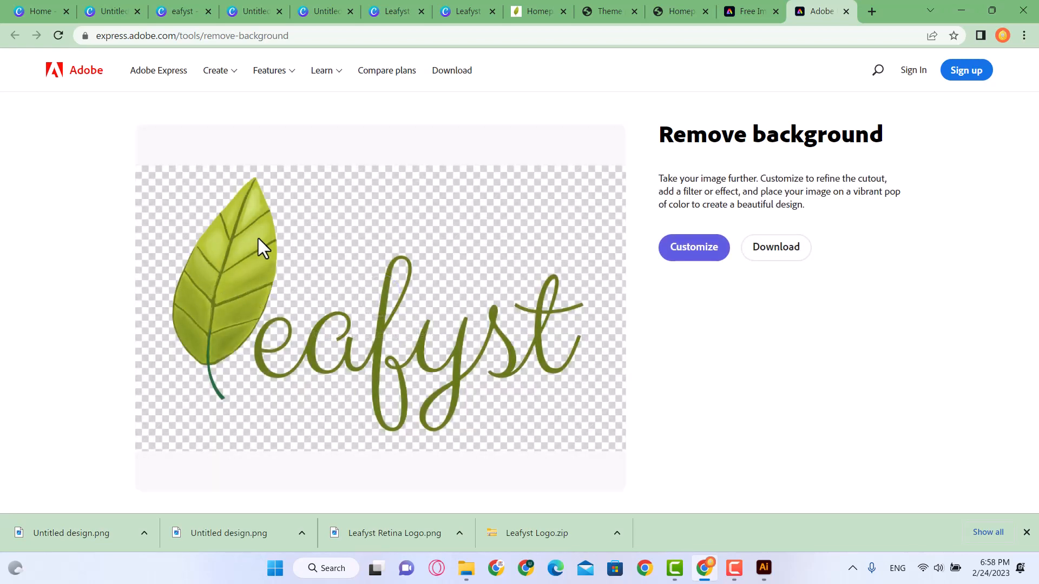
Review the custom-size width and height used for the high-resolution logo on the Canva home page
click(41, 6)
double_click(739, 162)
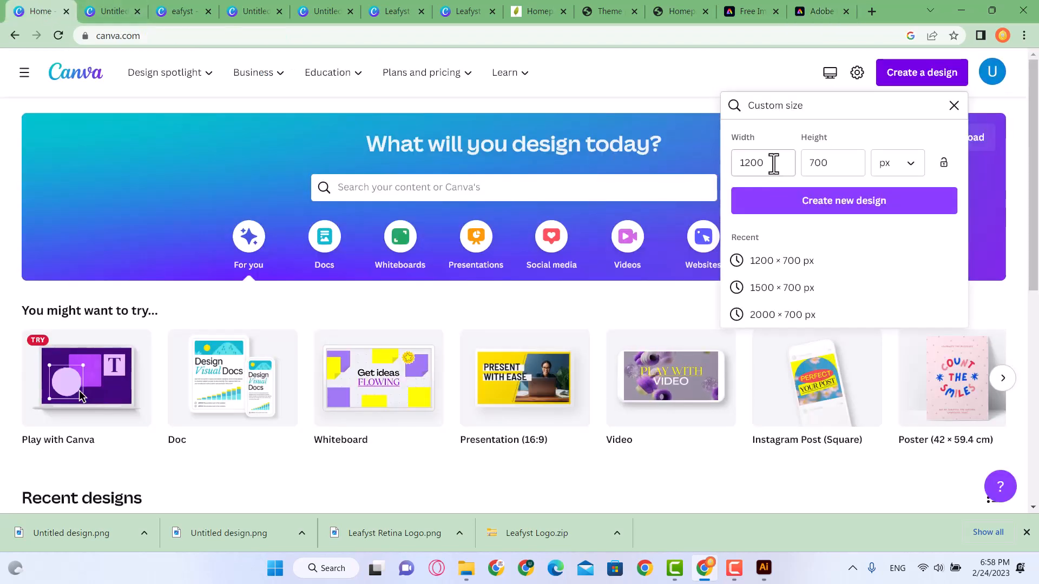
click(742, 164)
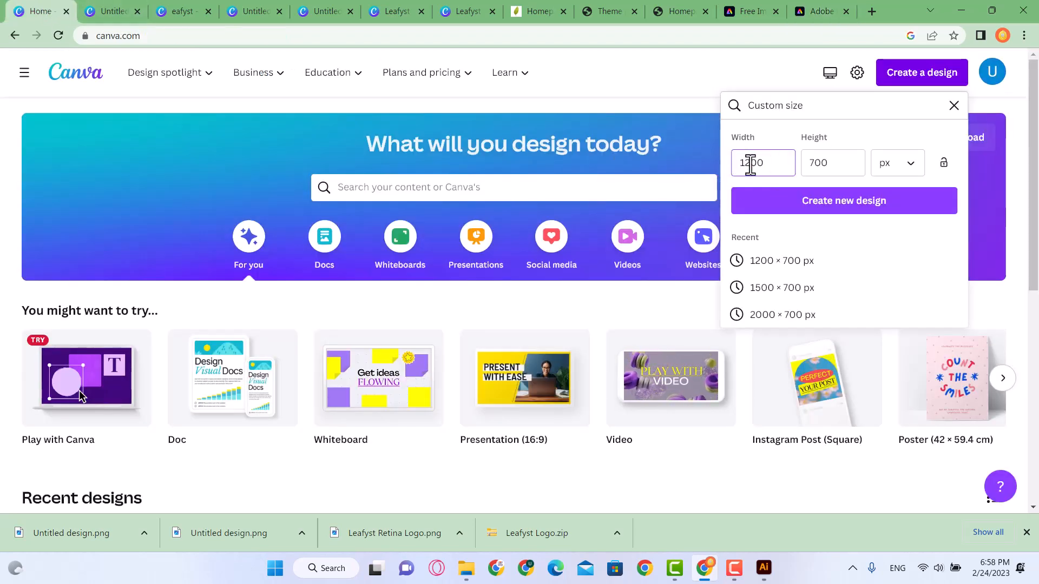
double_click(752, 164)
double_click(824, 163)
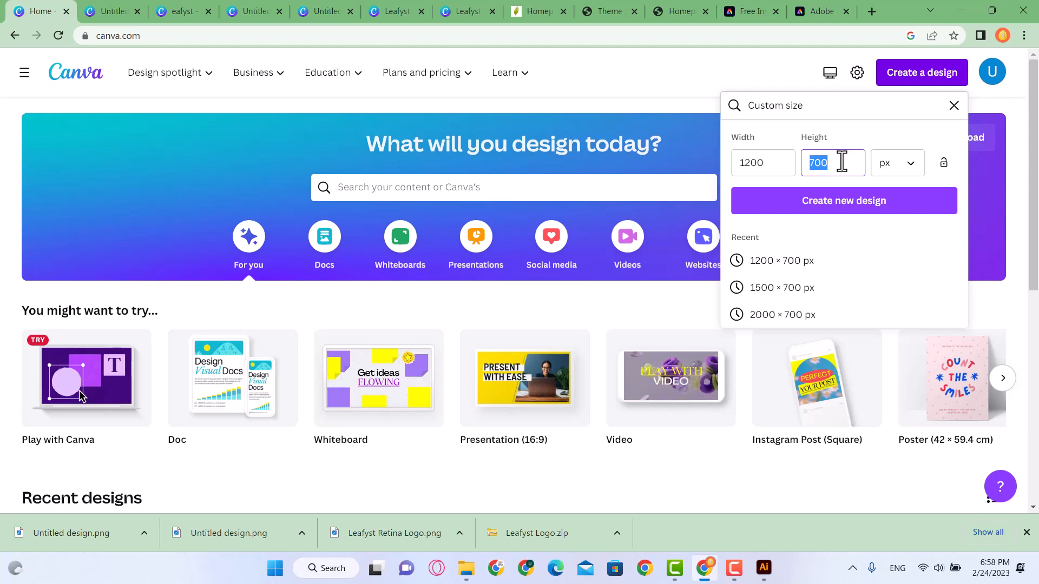
click(839, 165)
double_click(825, 164)
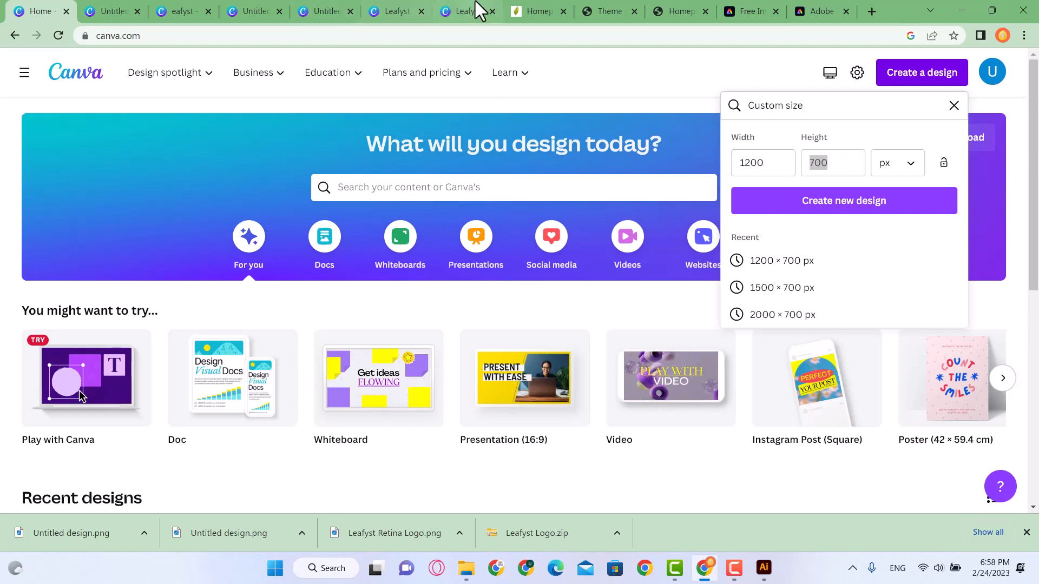
click(476, 10)
Download the background-free logo from Adobe Express, creating the required Adobe account with the existing Google account and dismissing the notification request
click(814, 11)
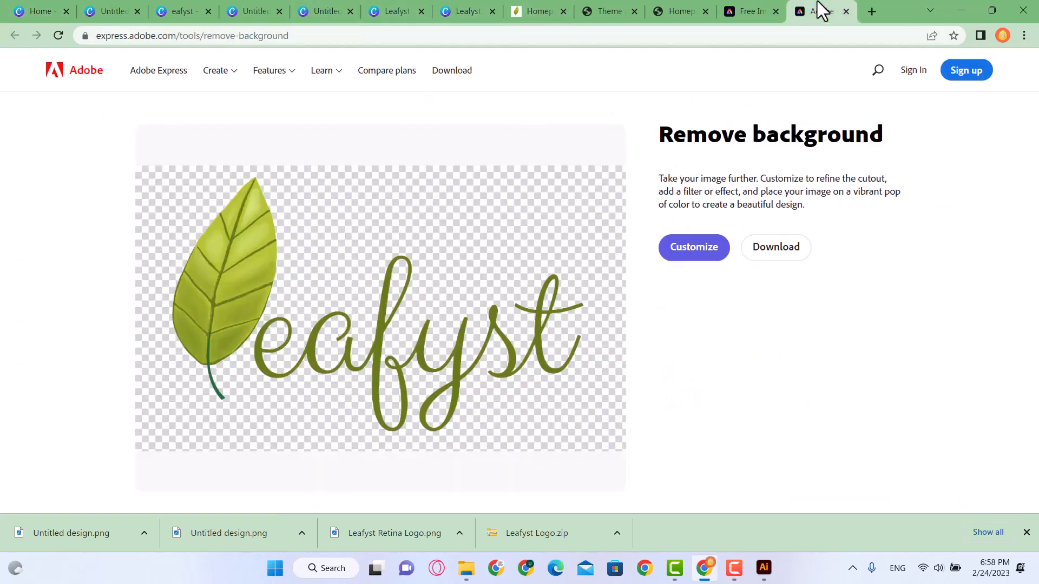
click(785, 262)
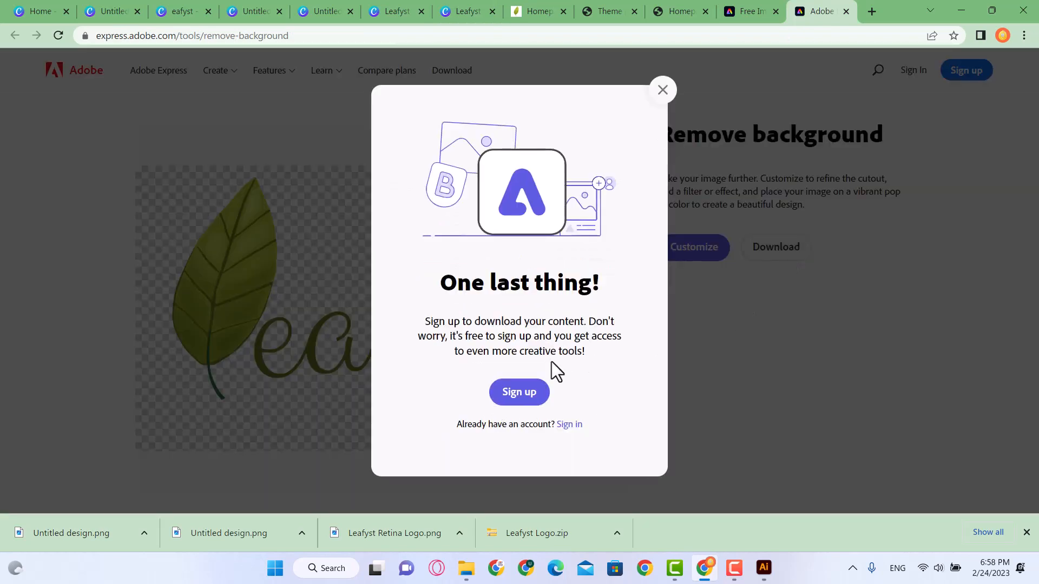
click(525, 402)
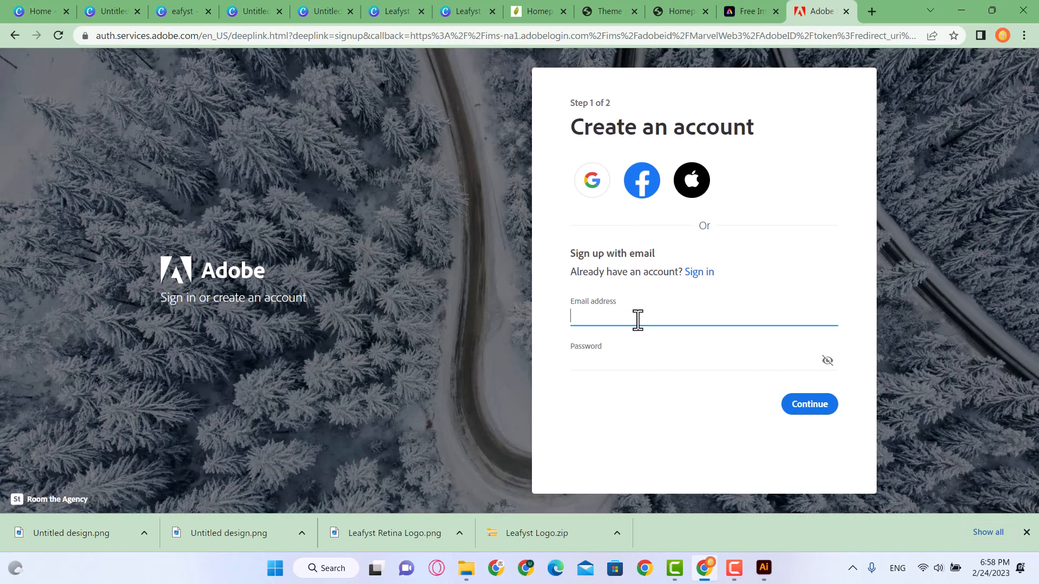
click(596, 195)
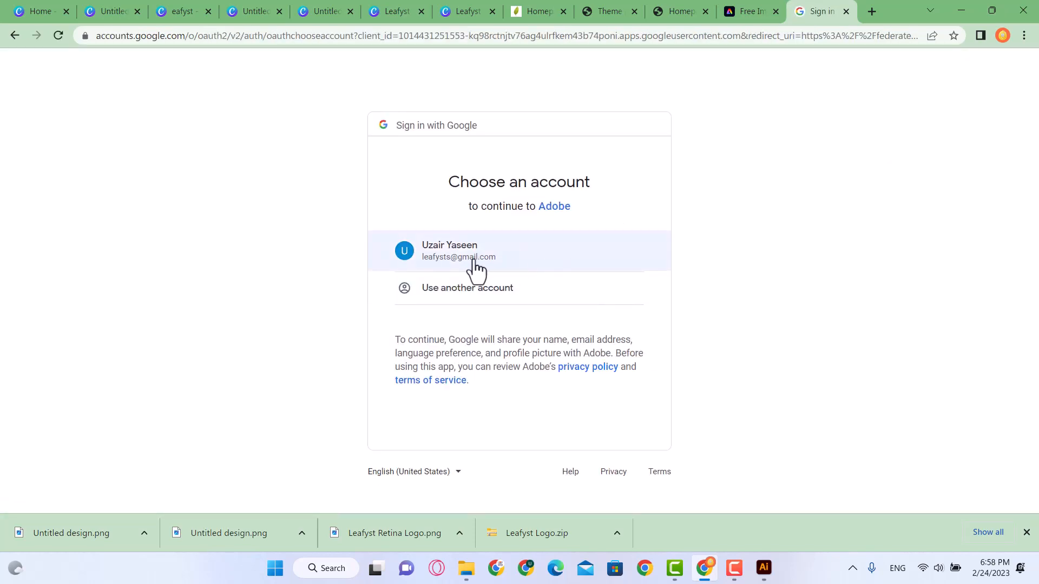
click(466, 264)
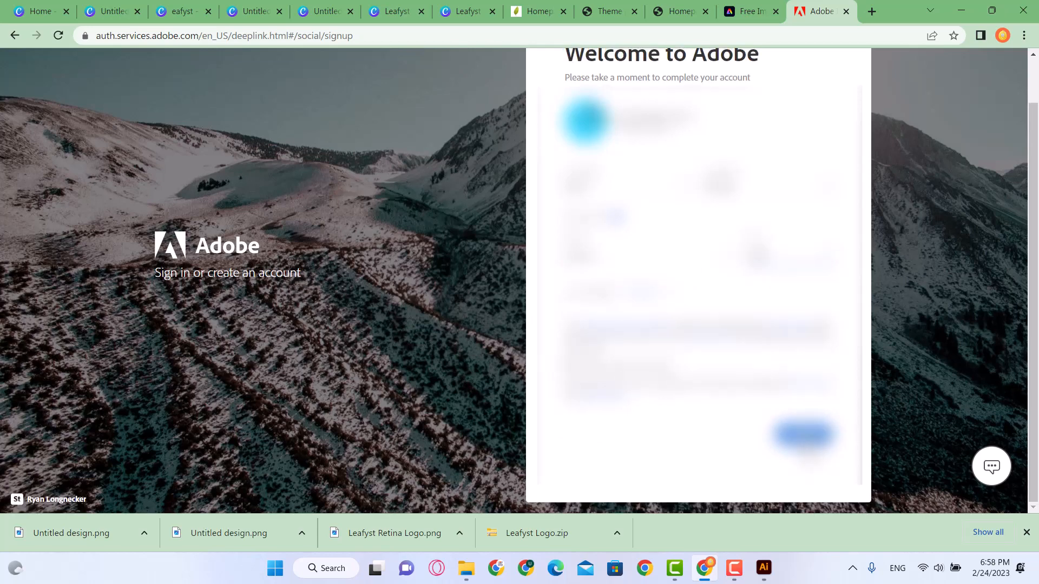
click(802, 443)
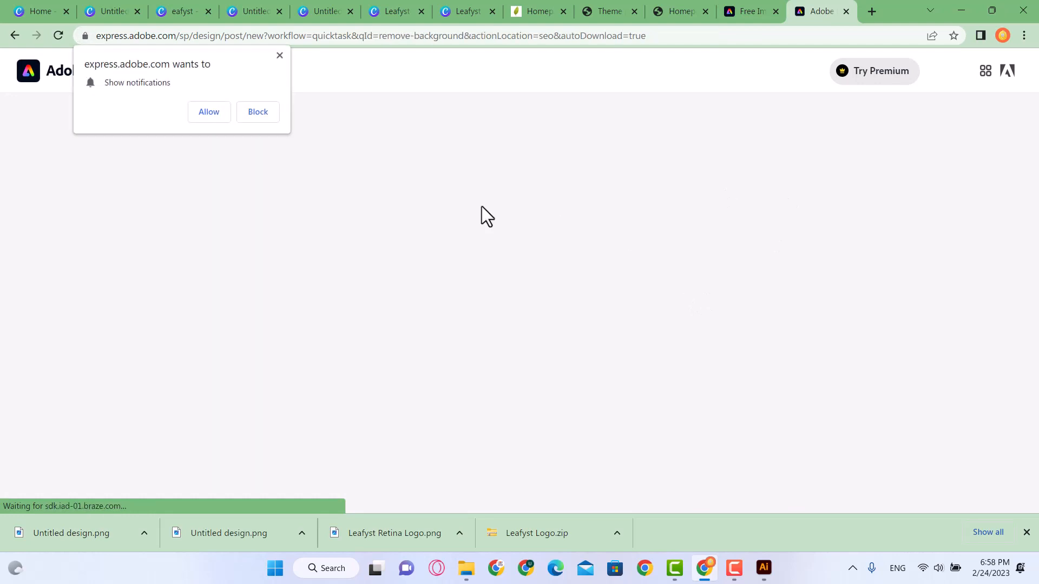
click(278, 56)
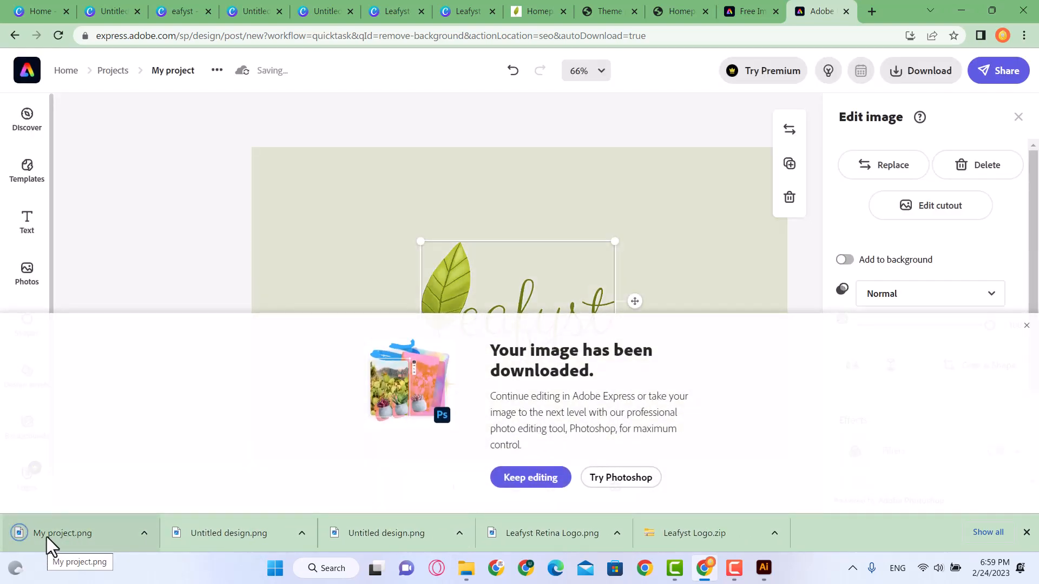
In the Downloads folder, rename My project.png as Leafyst Logo Transparent Background.png
mouse_move(465, 575)
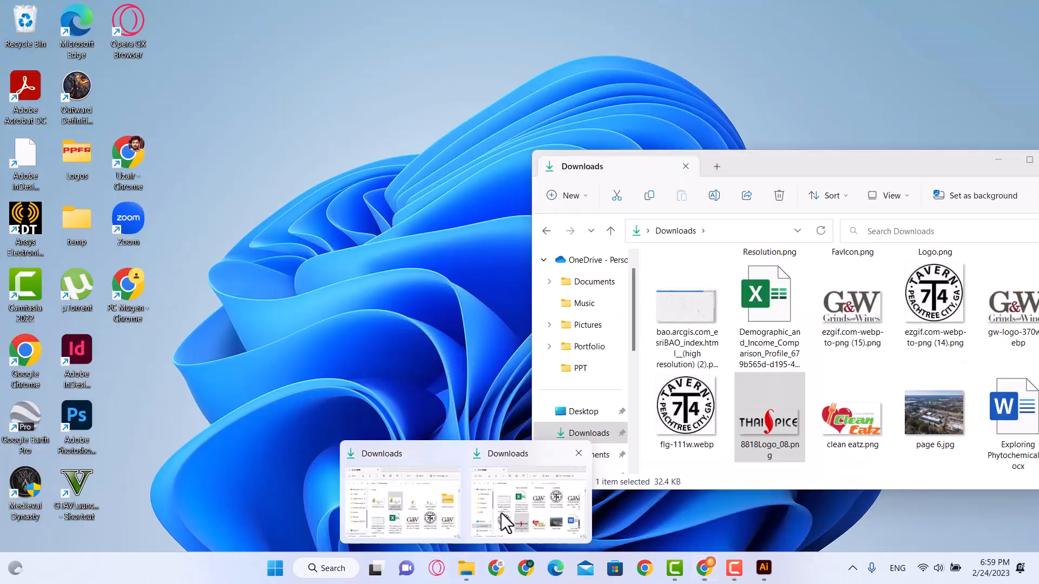
click(421, 506)
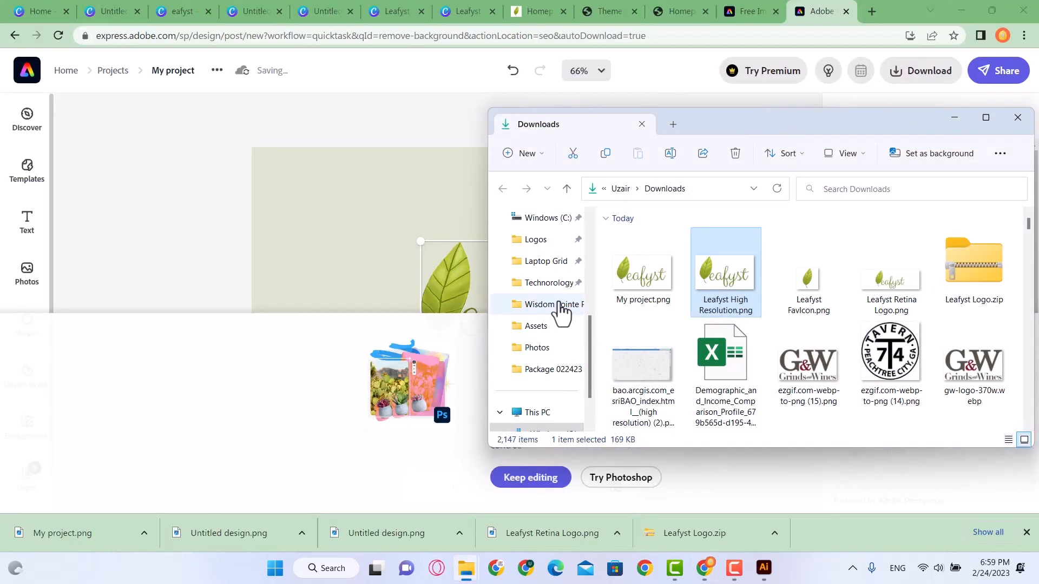
click(646, 301)
click(647, 303)
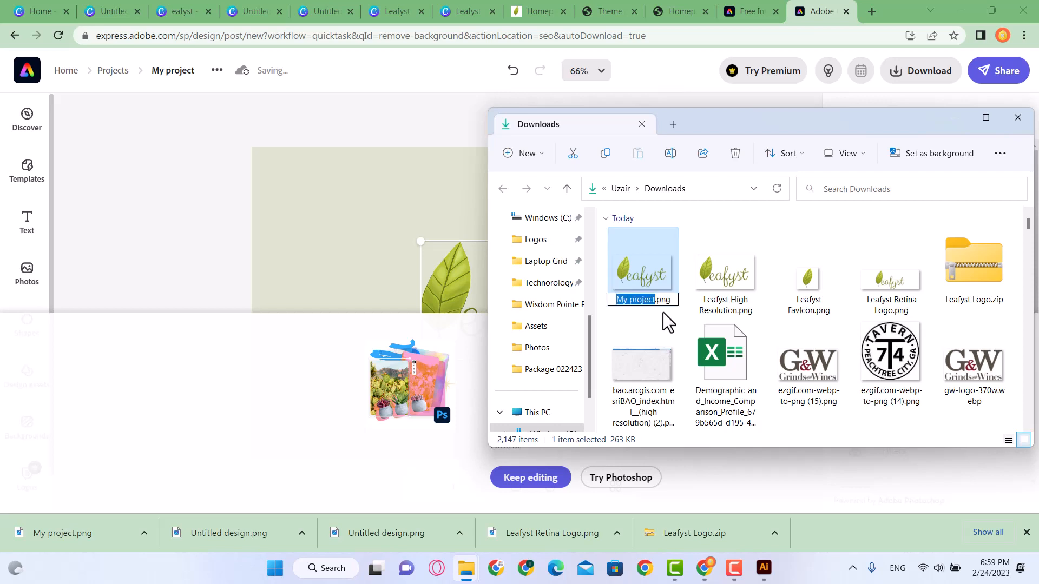
text(Leafy)
text(st Logo Tran)
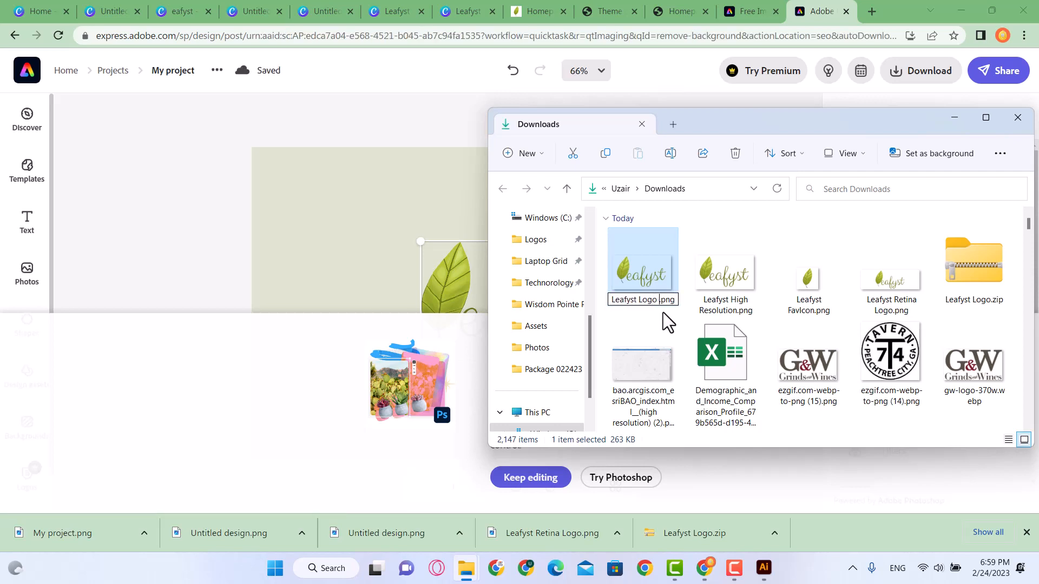
text(sparent )
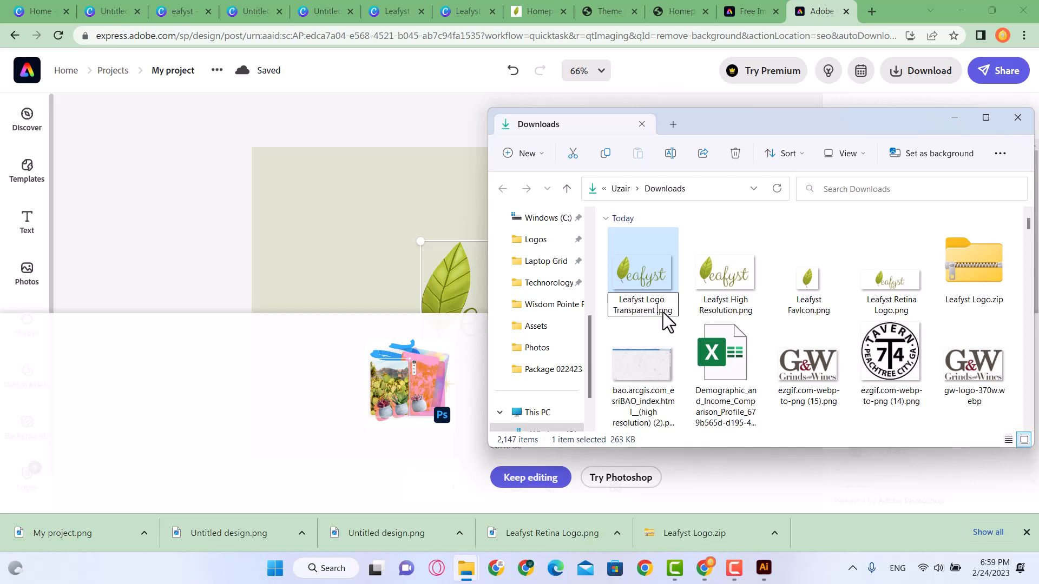
text(Background)
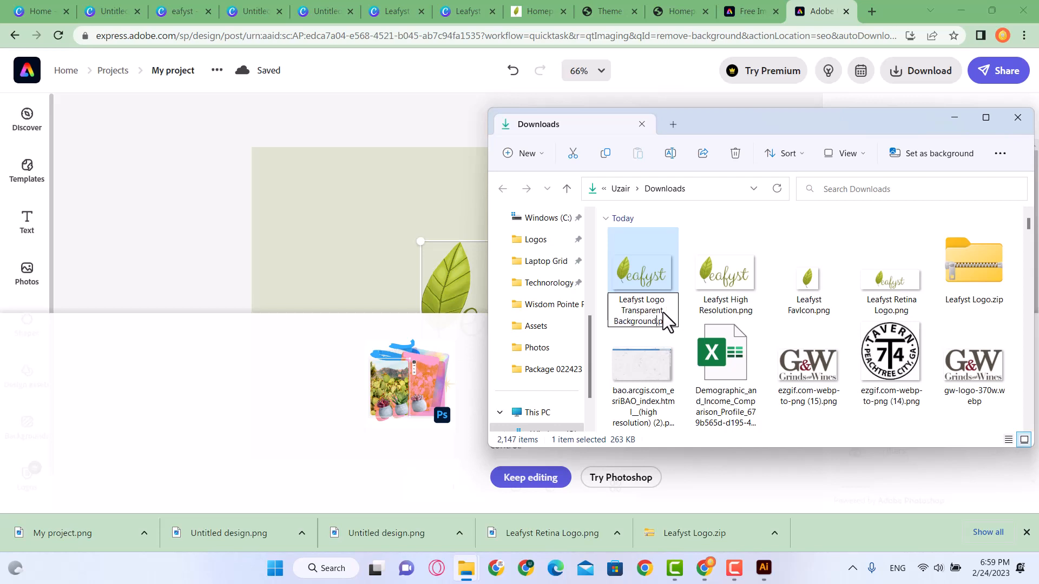
key(Return)
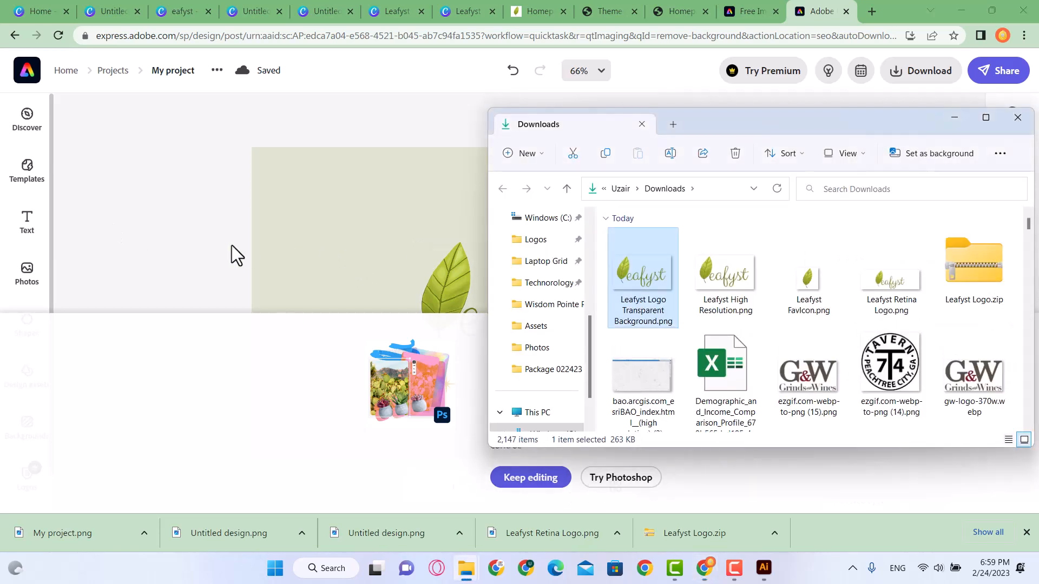
Switch to Illustrator and place Leafyst High Resolution.png from the Downloads folder on the black artboard for the transparency comparison
click(236, 256)
key(alt+Tab)
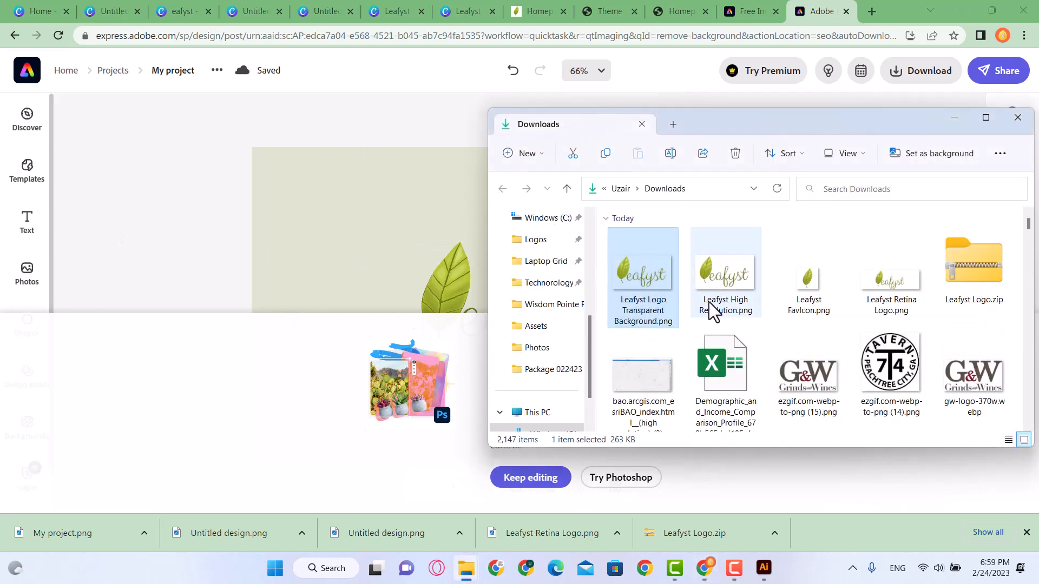
click(755, 303)
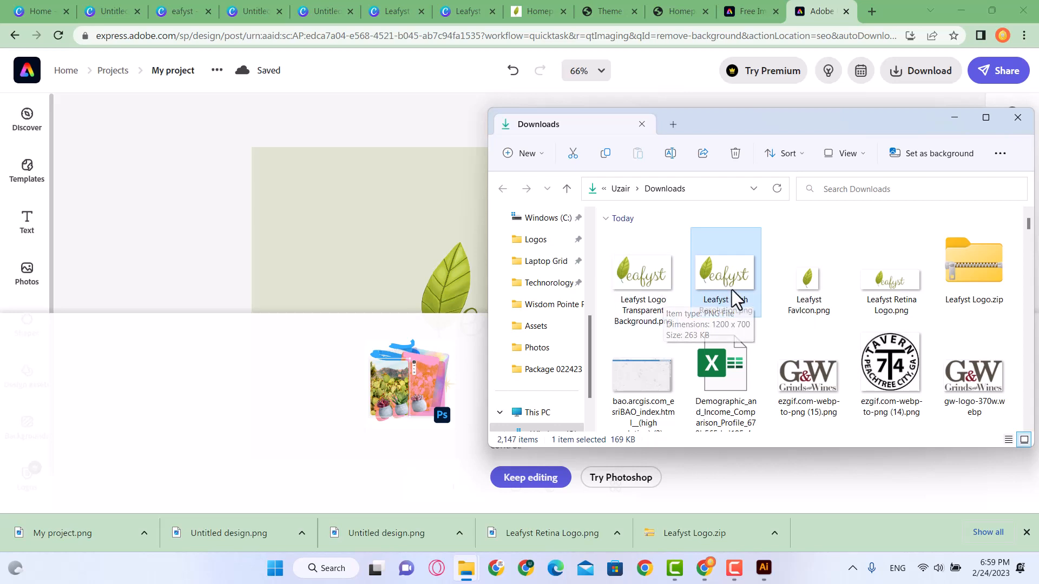
mouse_move(735, 297)
mouse_down()
mouse_move(726, 281)
mouse_move(732, 297)
mouse_up()
click(669, 292)
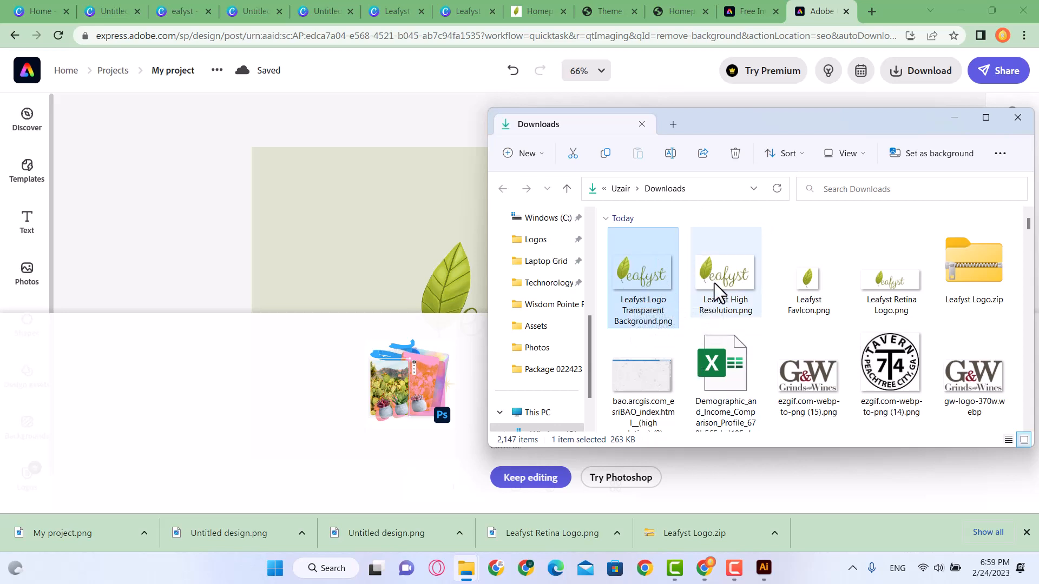
drag(719, 294, 623, 346)
mouse_move(460, 389)
mouse_down()
mouse_move(638, 394)
mouse_move(464, 422)
mouse_move(460, 395)
mouse_move(457, 403)
mouse_up()
drag(547, 367, 496, 341)
drag(376, 341, 438, 365)
drag(779, 365, 444, 364)
Replace the Thai Spice logo on the purple "Has Transparency" artboard with Leafyst Logo Transparent Background.png from the Downloads folder
click(568, 366)
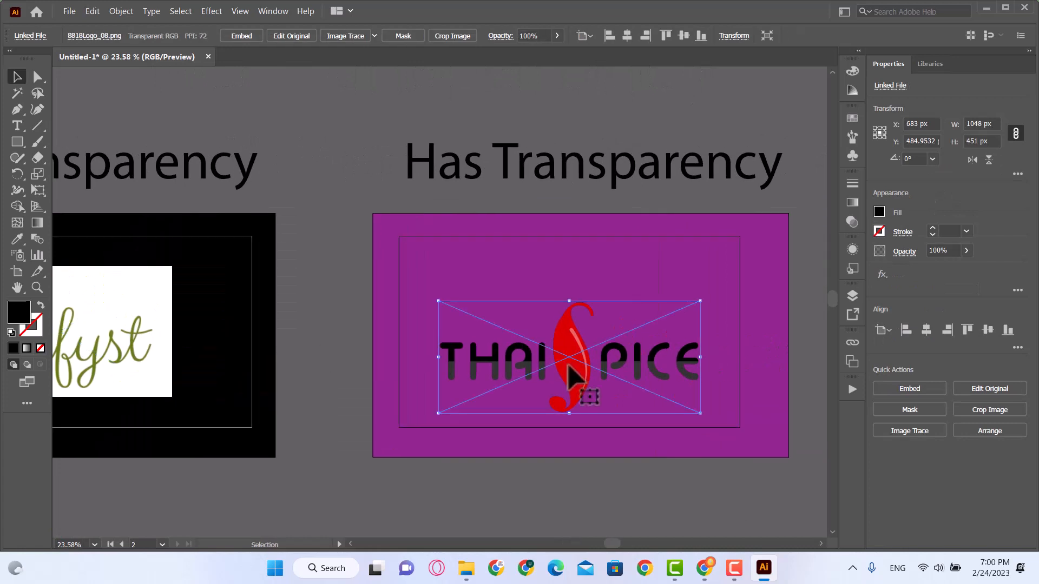
key(Delete)
key(alt+Tab)
click(658, 294)
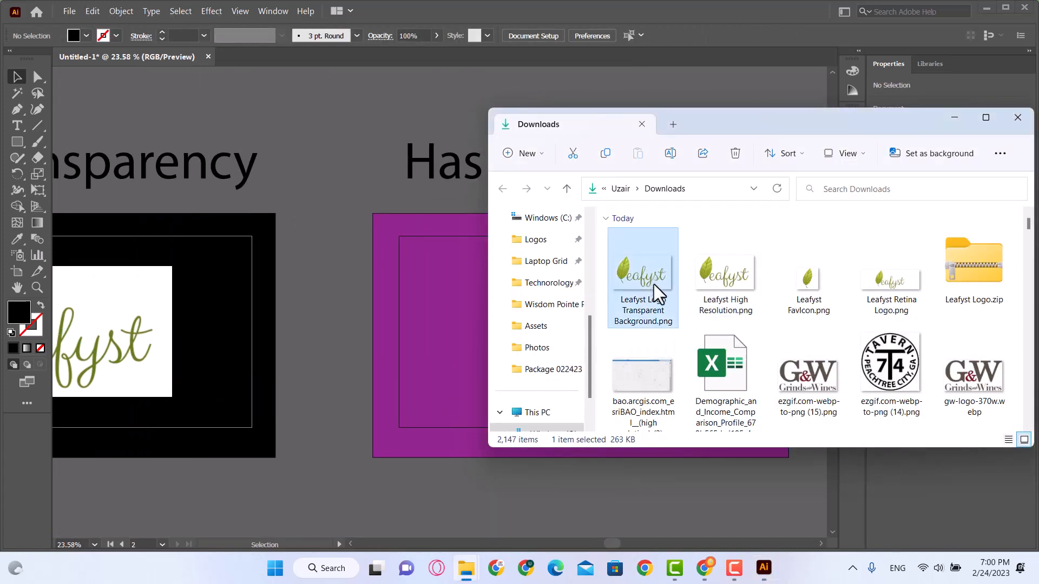
drag(400, 290, 545, 373)
drag(674, 400, 599, 389)
drag(520, 339, 814, 368)
drag(386, 246, 243, 309)
drag(581, 331, 394, 353)
drag(523, 316, 685, 330)
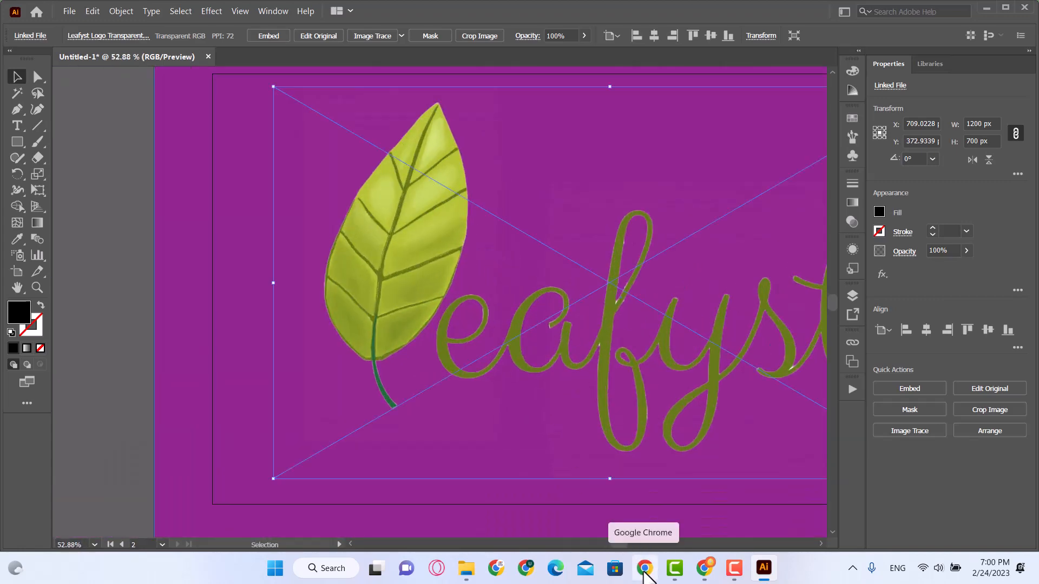
drag(621, 305, 610, 406)
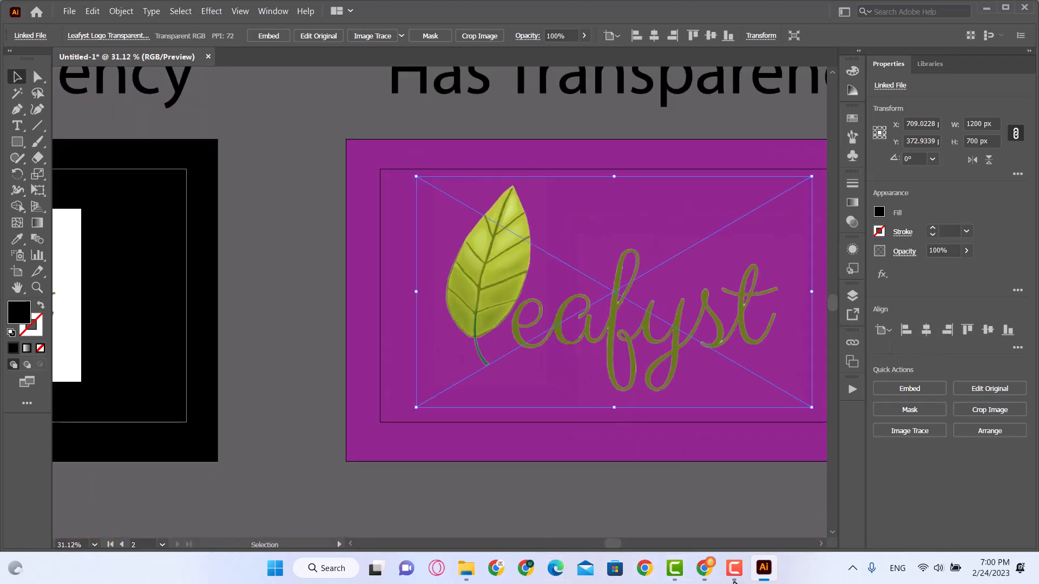
Switch to Chrome and create a new Canva custom-size design of 2400 × 1400 px
click(702, 577)
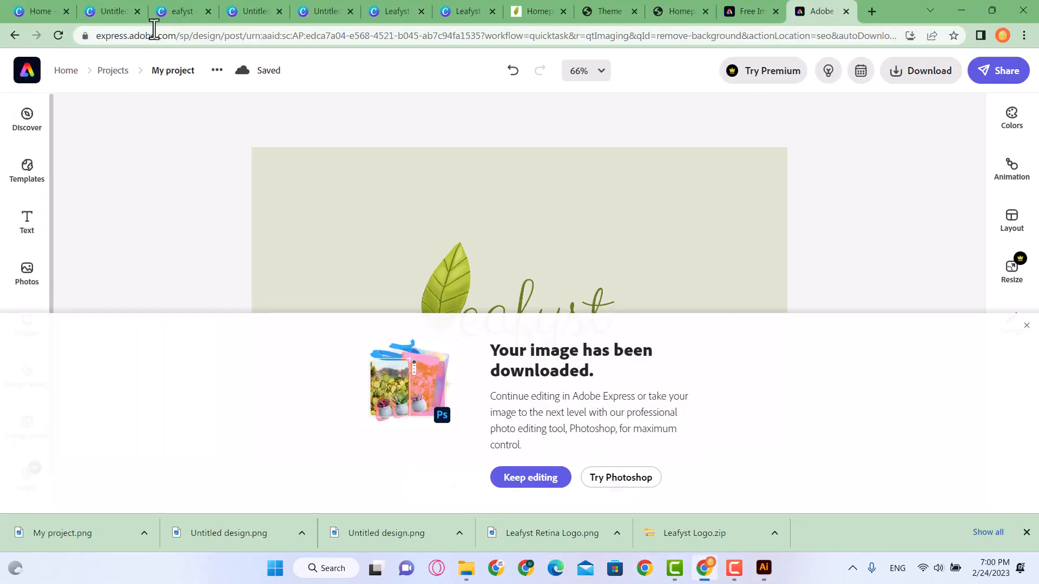
click(50, 9)
click(111, 11)
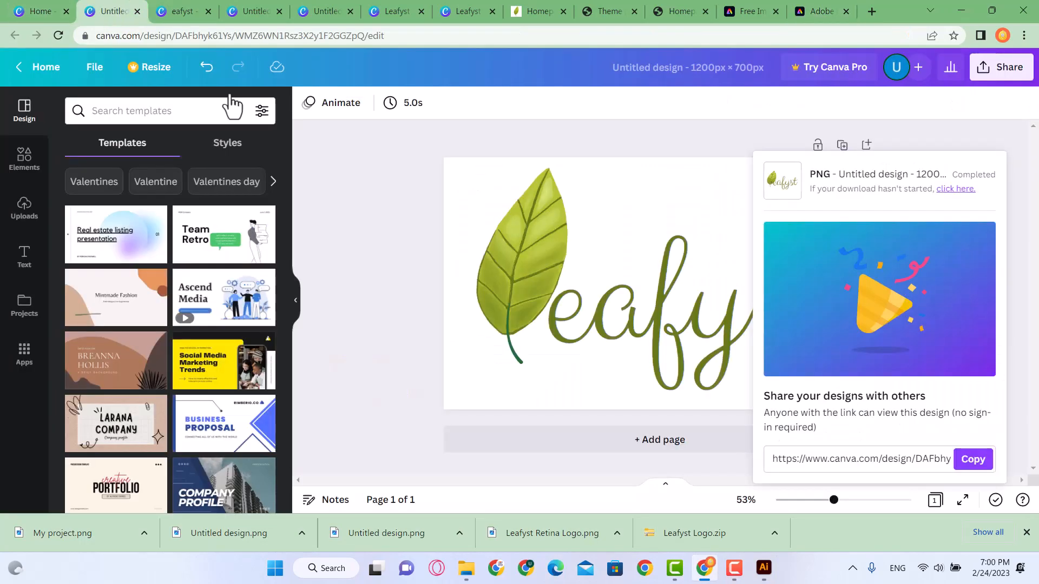
click(390, 125)
click(41, 8)
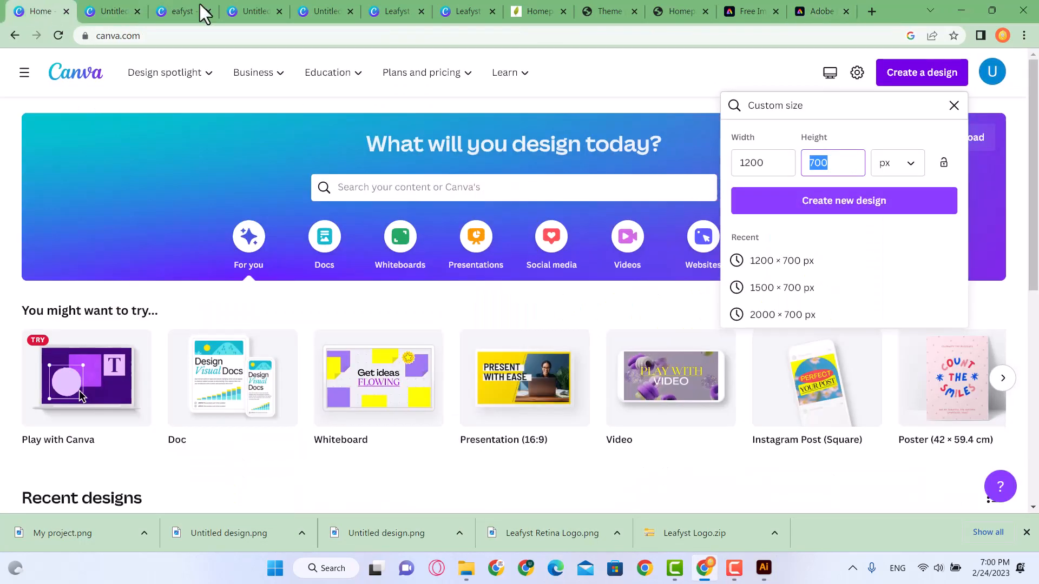
click(738, 157)
click(787, 165)
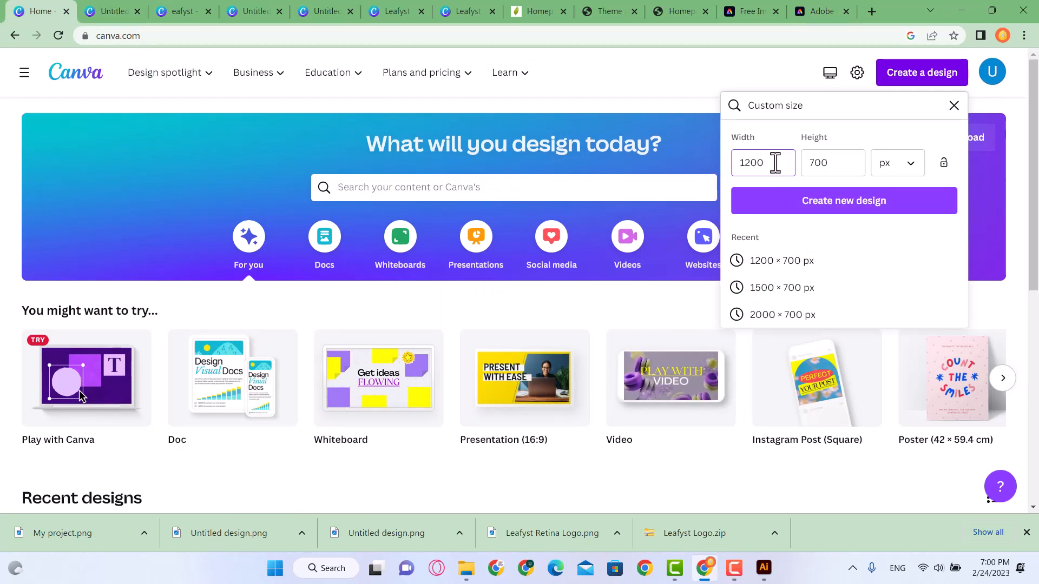
double_click(757, 163)
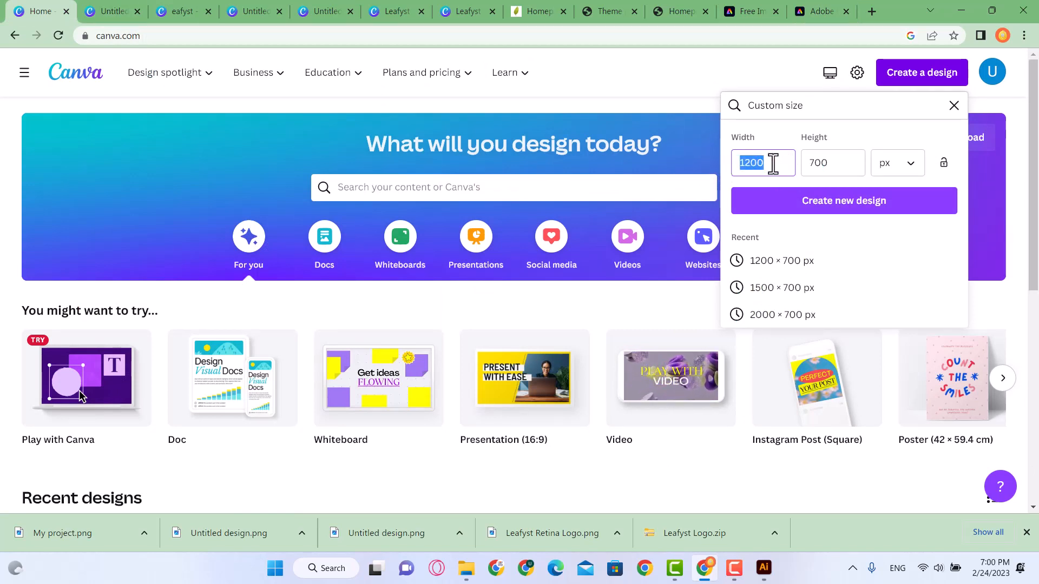
text(2400)
key(Tab)
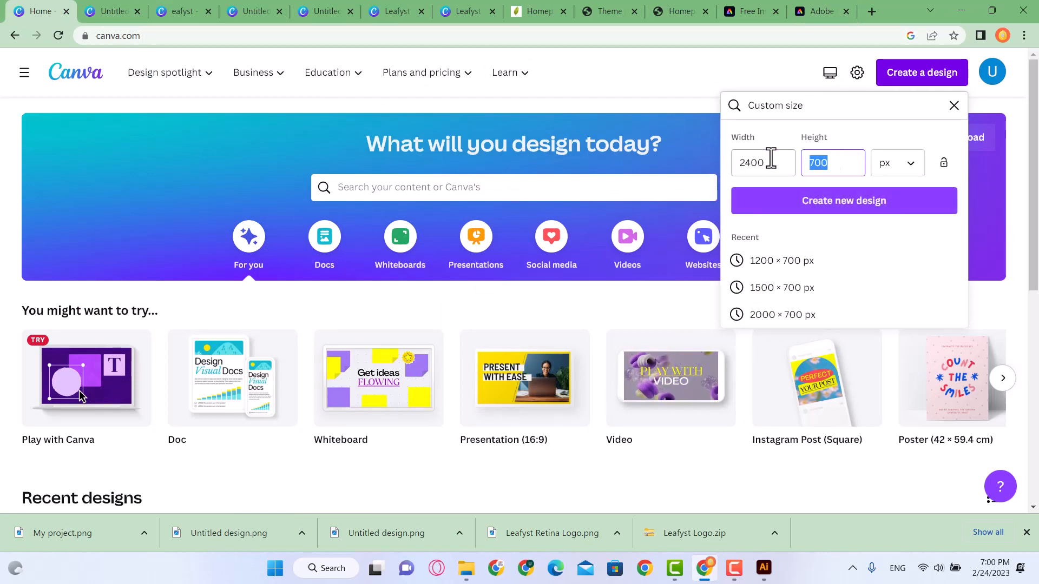
text(1400)
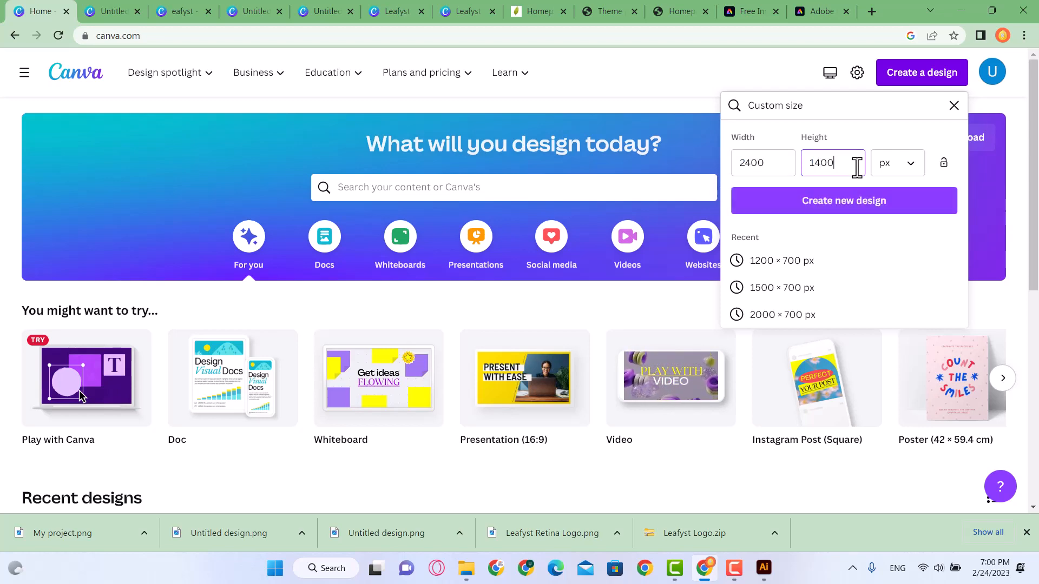
click(854, 210)
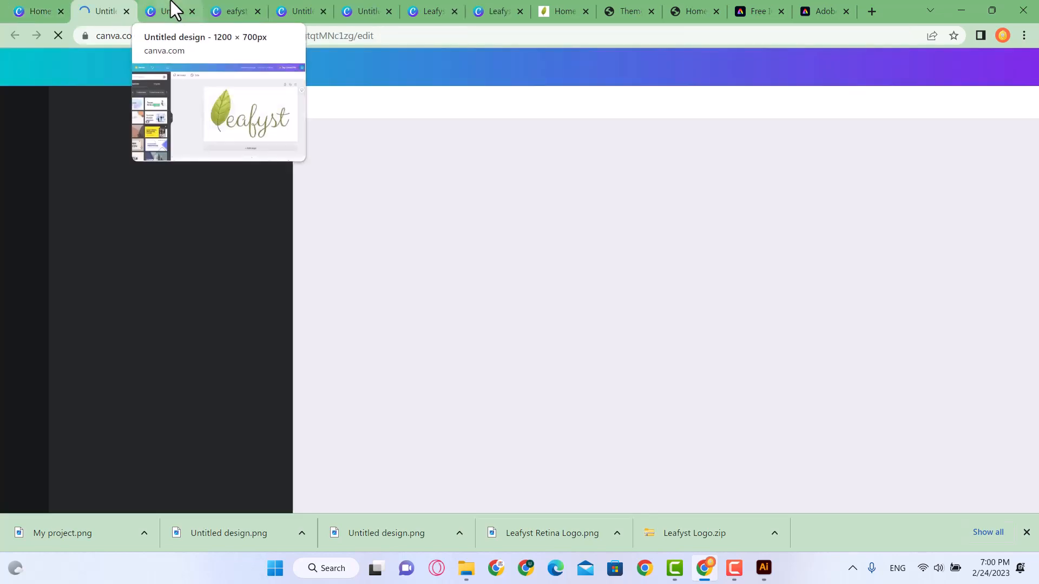
Copy the Leafyst logo from the 1200 × 700 px design and paste it into the new 2400 × 1400 px design
click(173, 10)
click(536, 258)
click(105, 11)
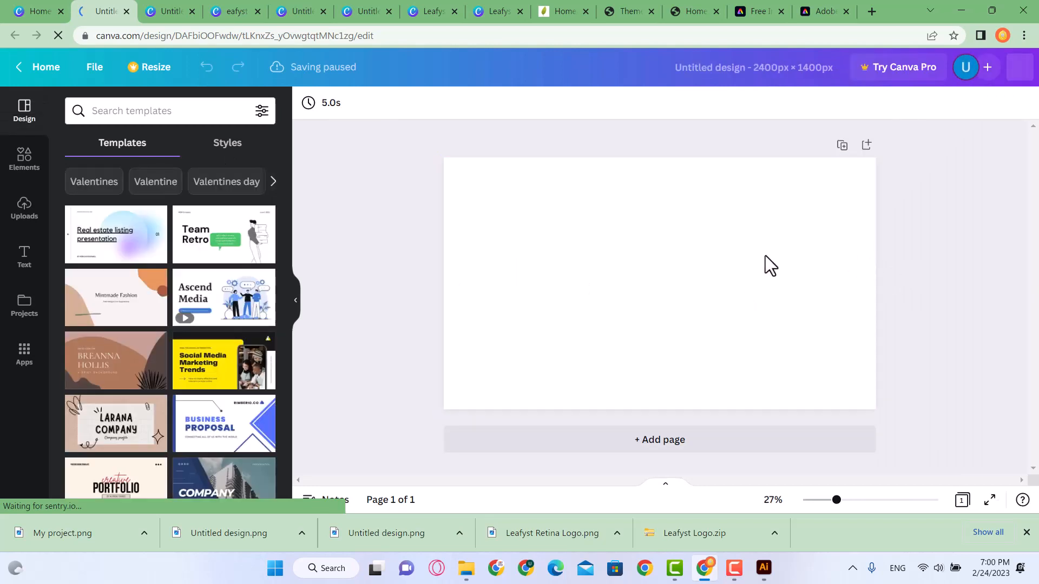
key(ctrl+v)
key(ctrl+v)
Delete the duplicate logo's text, leaf and stem, and shift the remaining logo toward the upper-left corner of the page
drag(558, 240, 645, 290)
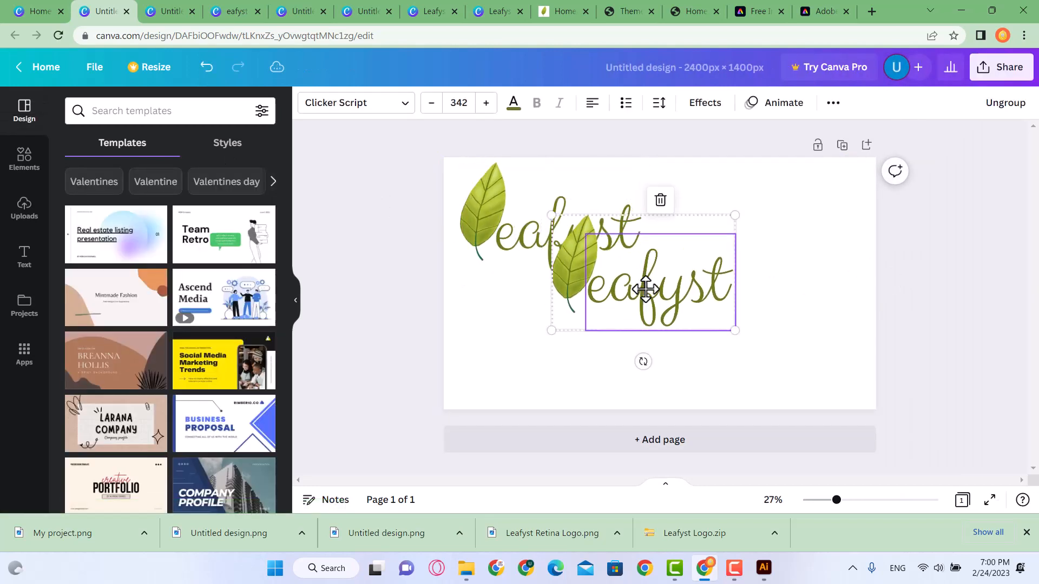
key(Delete)
drag(502, 243, 497, 248)
click(574, 275)
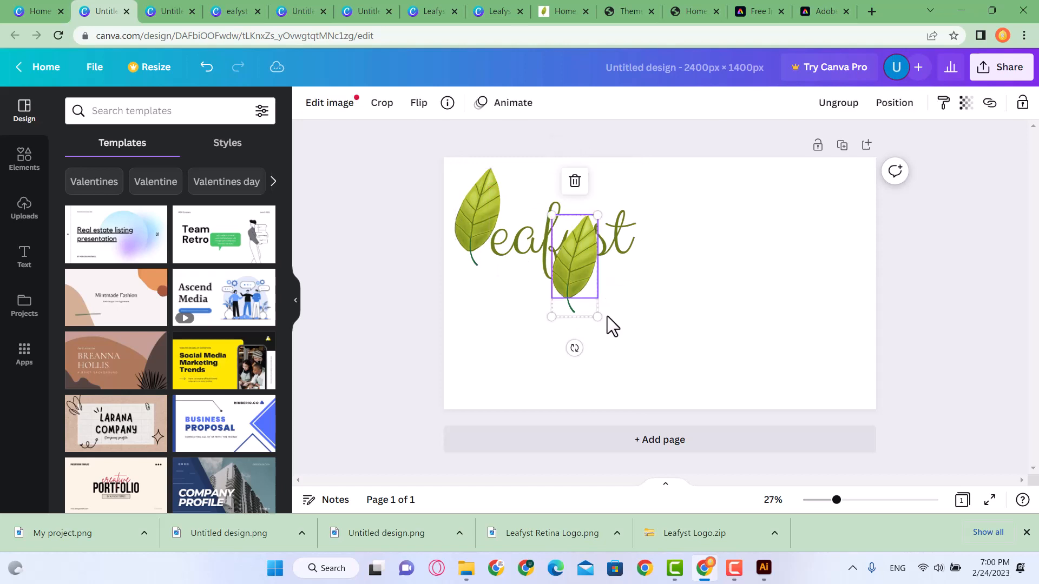
key(Delete)
click(508, 274)
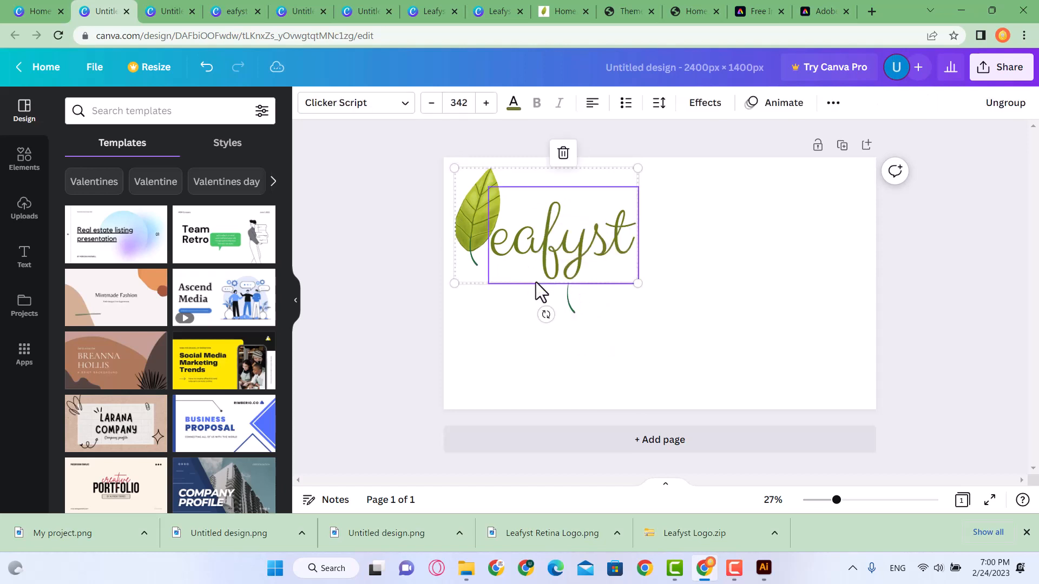
click(575, 307)
key(Delete)
Enlarge the remaining Leafyst logo to nearly fill the page, with its text at size 715, and center it
click(490, 243)
drag(637, 283, 838, 409)
mouse_move(838, 168)
mouse_down()
mouse_move(844, 156)
mouse_move(836, 168)
mouse_up()
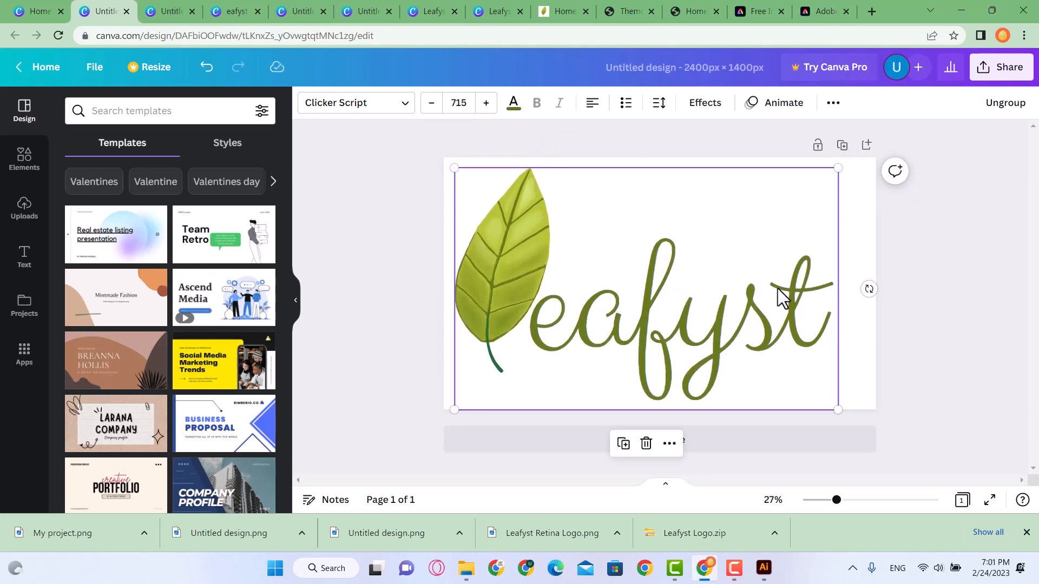
drag(784, 294, 792, 287)
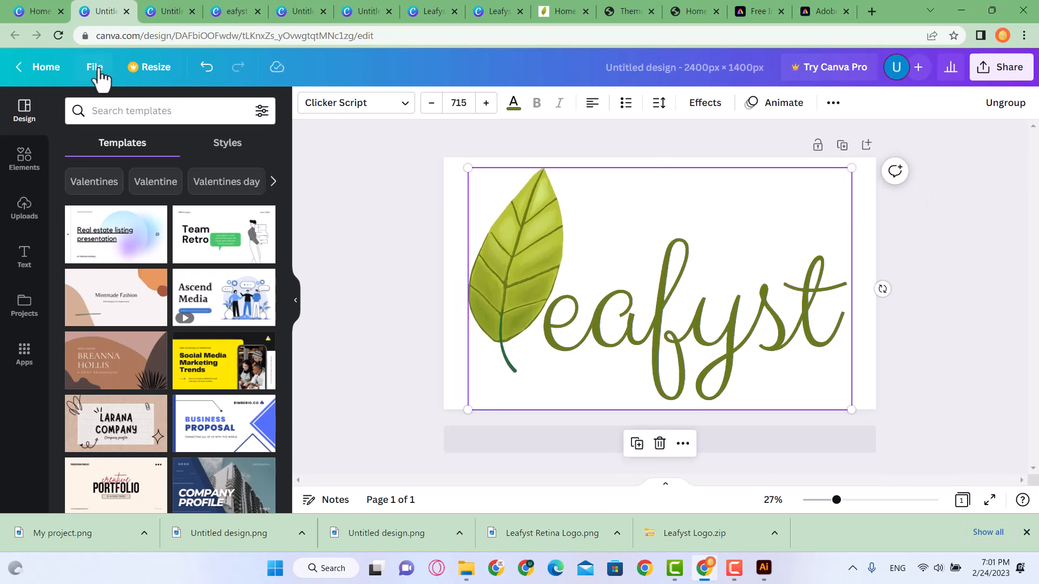
Download the 2400 × 1400 px logo design from Canva as a PNG
click(1005, 71)
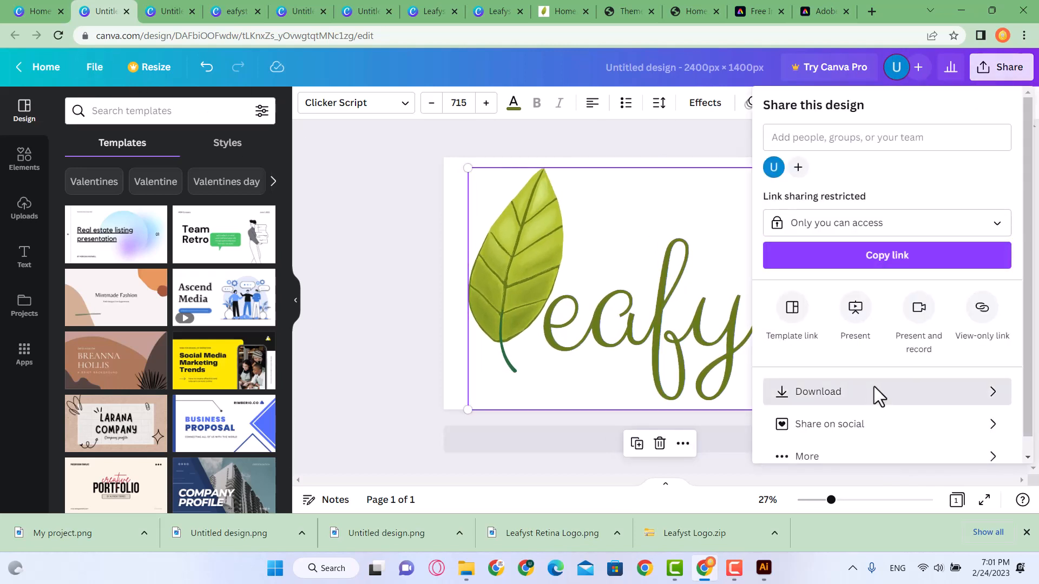
click(875, 391)
click(859, 326)
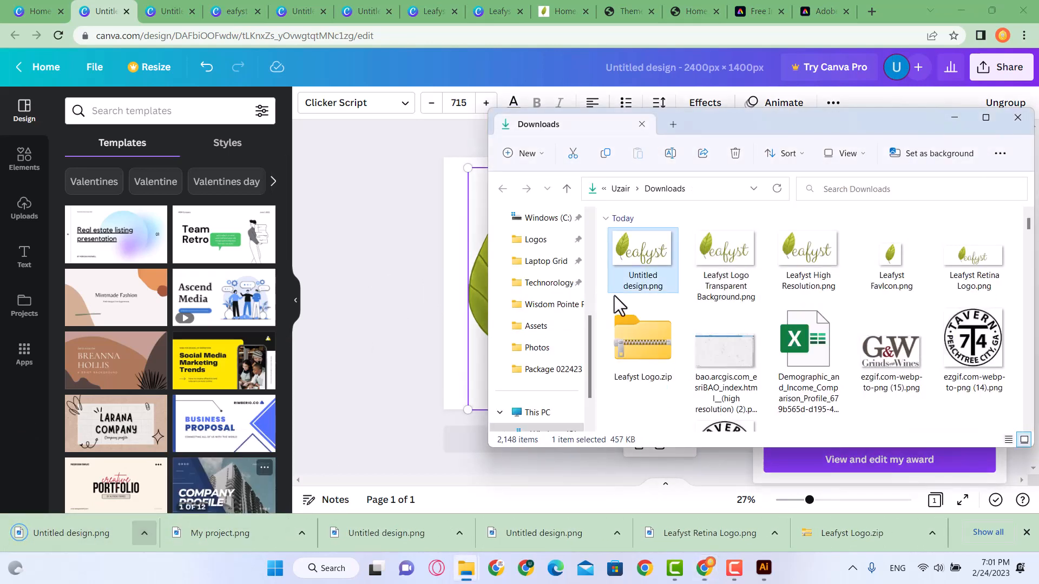
Rename the downloaded Untitled design.png in the Downloads folder as High Res Whit Background.png
click(644, 286)
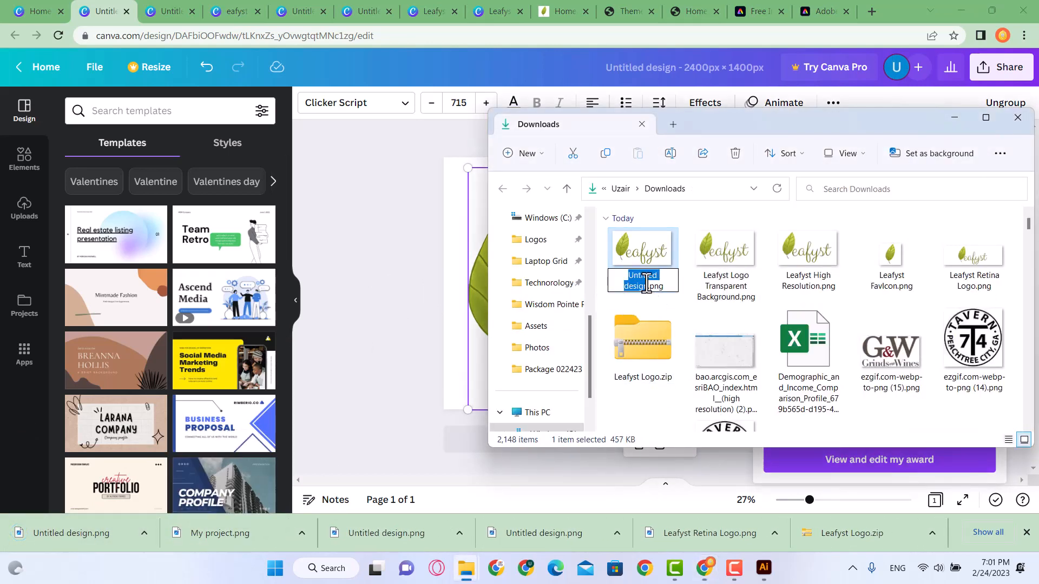
text(High)
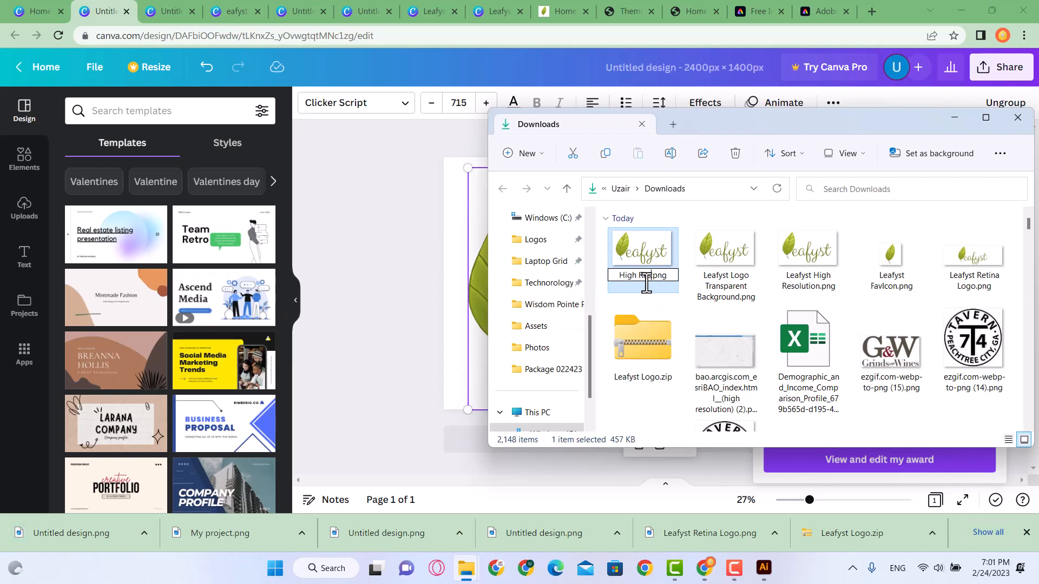
text( Res WHite )
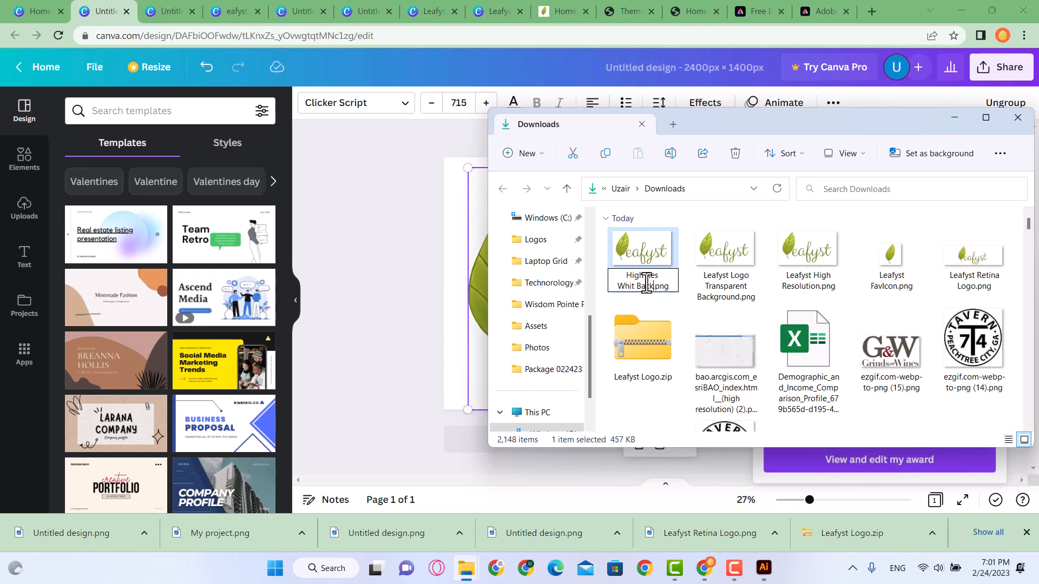
text(Background)
key(Return)
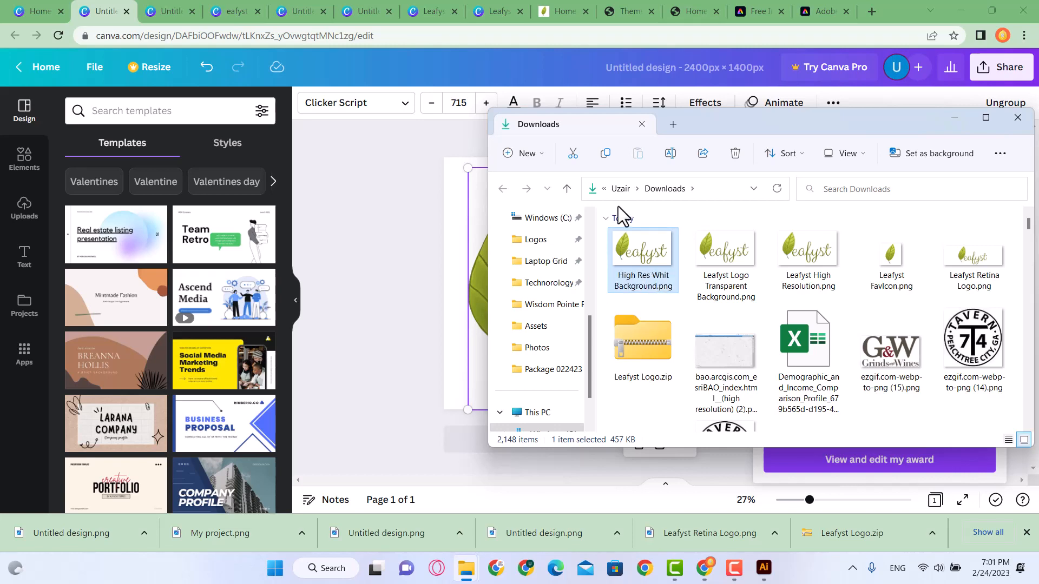
Remove the background from High Res Whit Background.png in Adobe Express and download the result
click(775, 10)
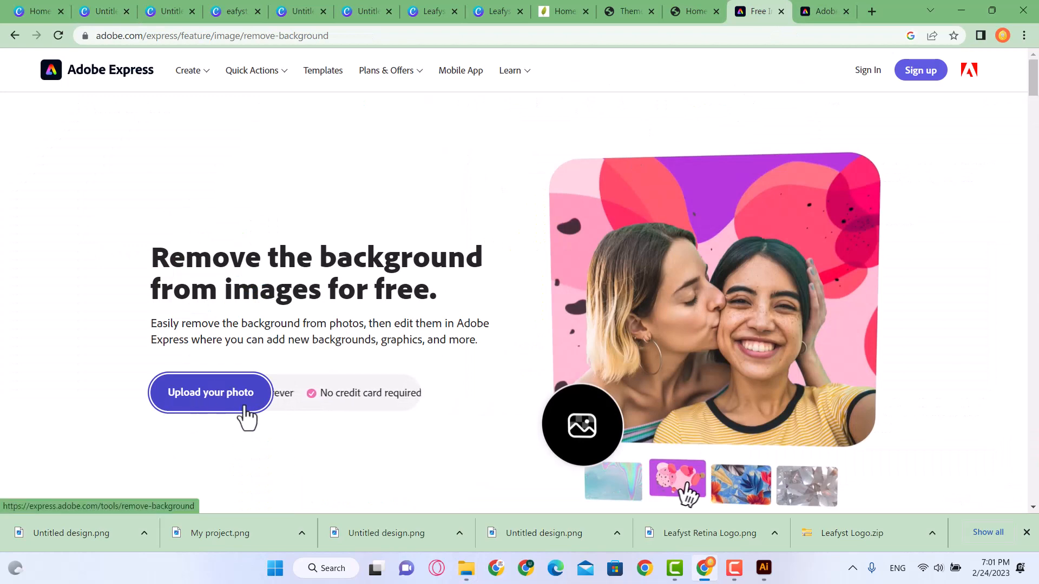
click(224, 403)
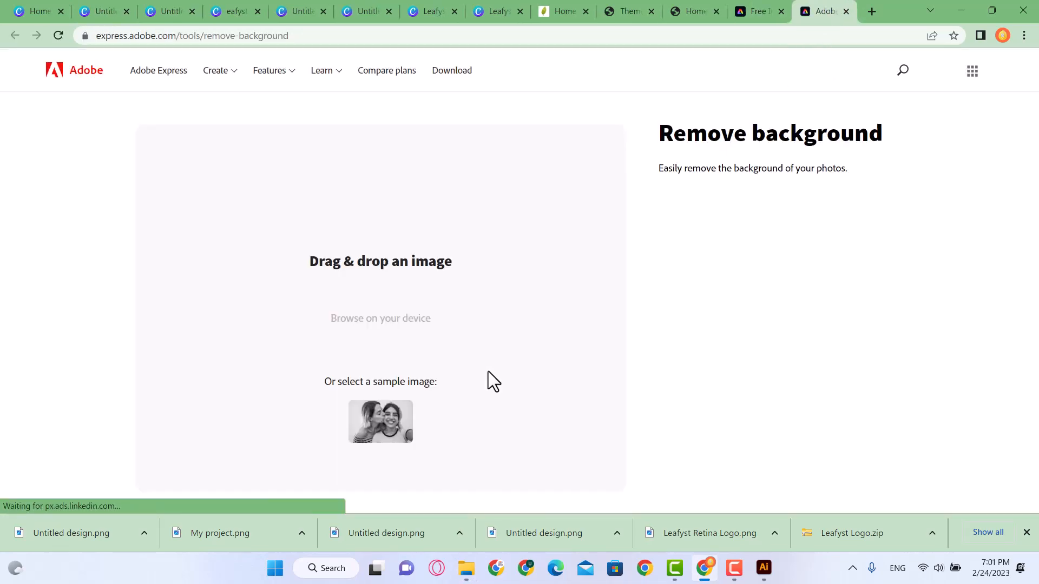
click(398, 324)
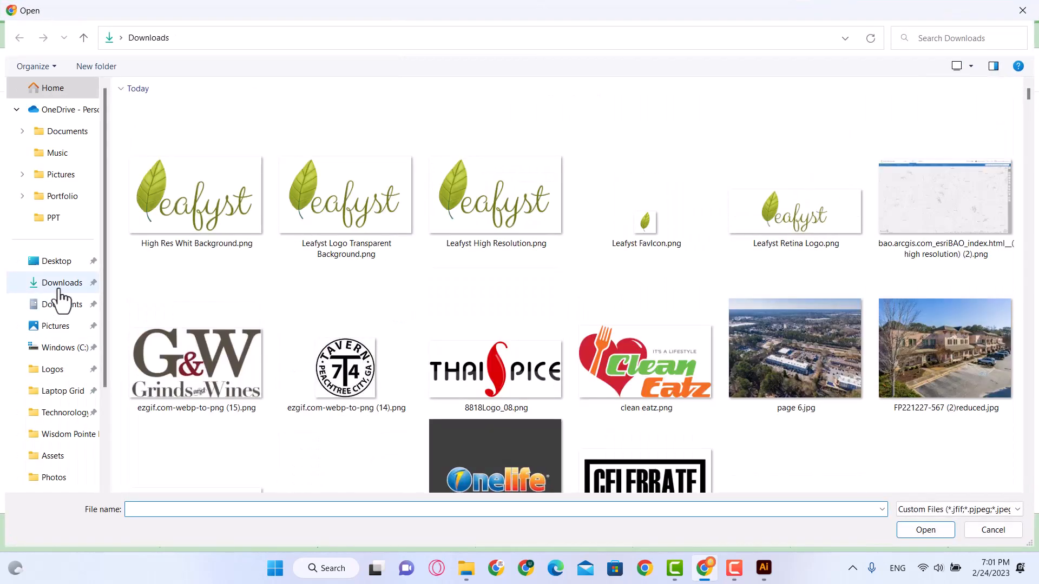
double_click(203, 193)
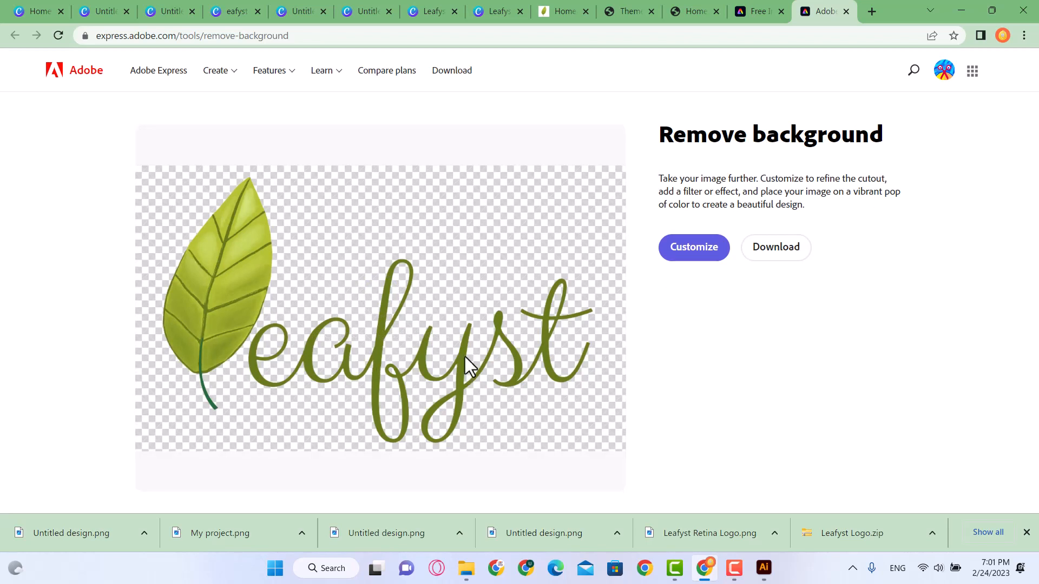
click(783, 253)
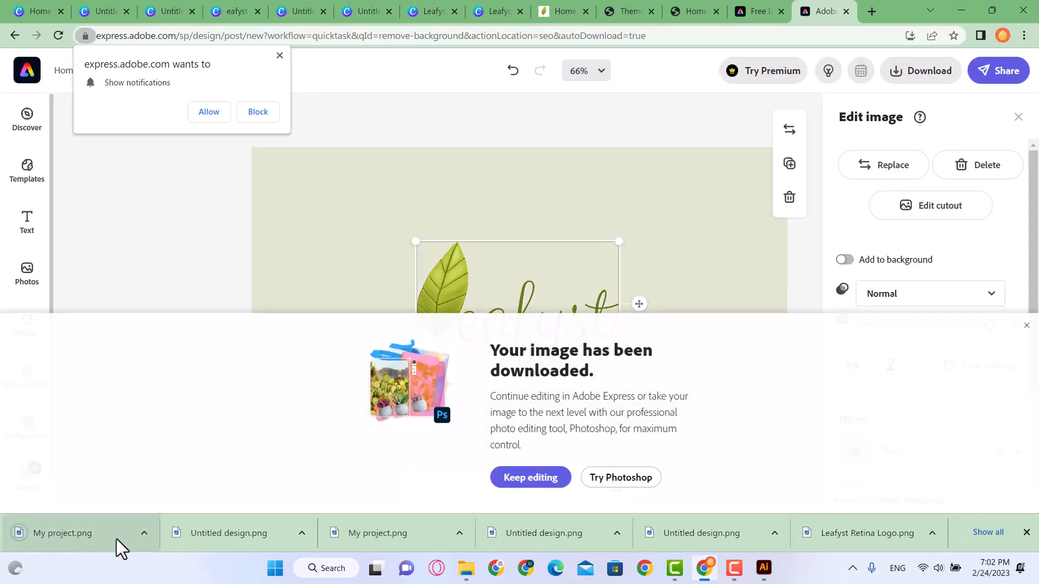
Rename the downloaded My project.png in the Downloads folder as High Resolution Transparent Background.png
click(144, 533)
click(195, 484)
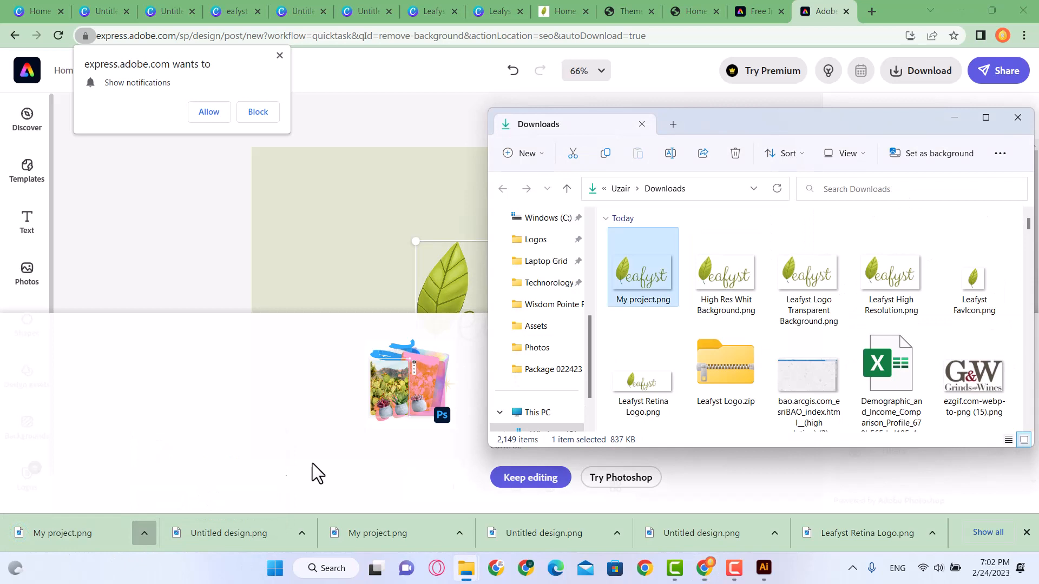
click(651, 300)
text(High)
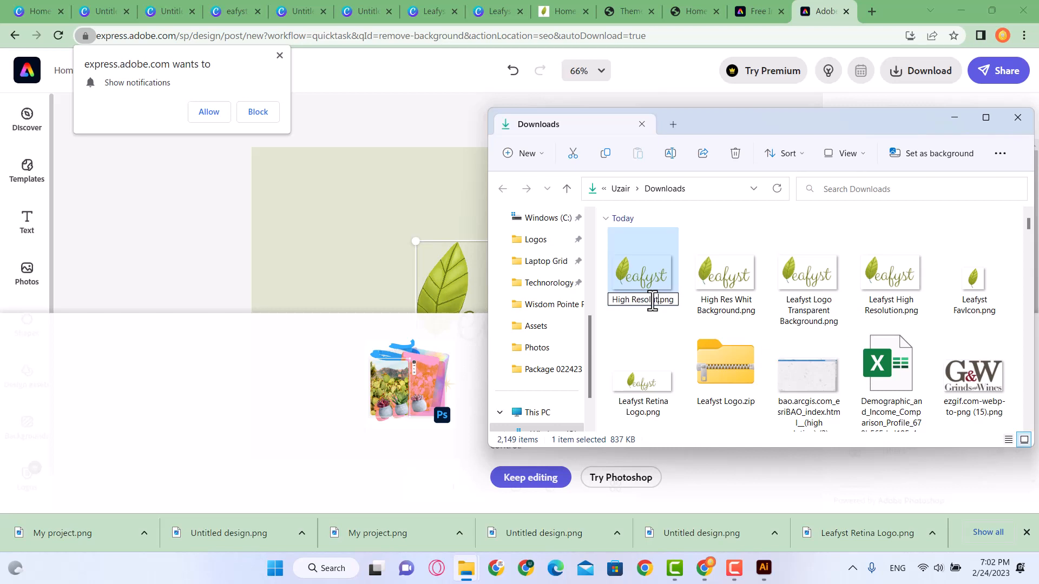
text(Resolution Transpa)
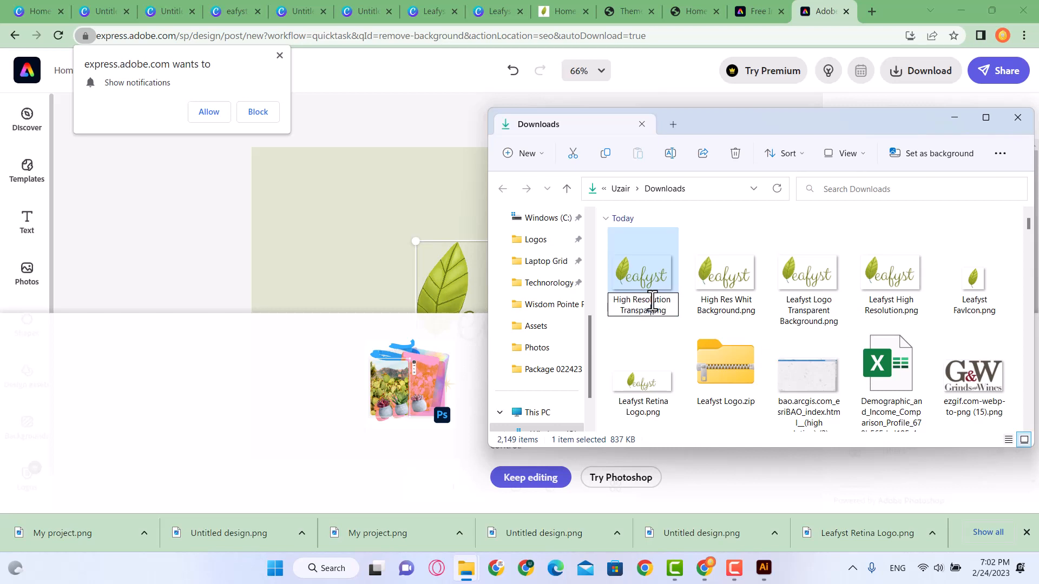
text(rent 3)
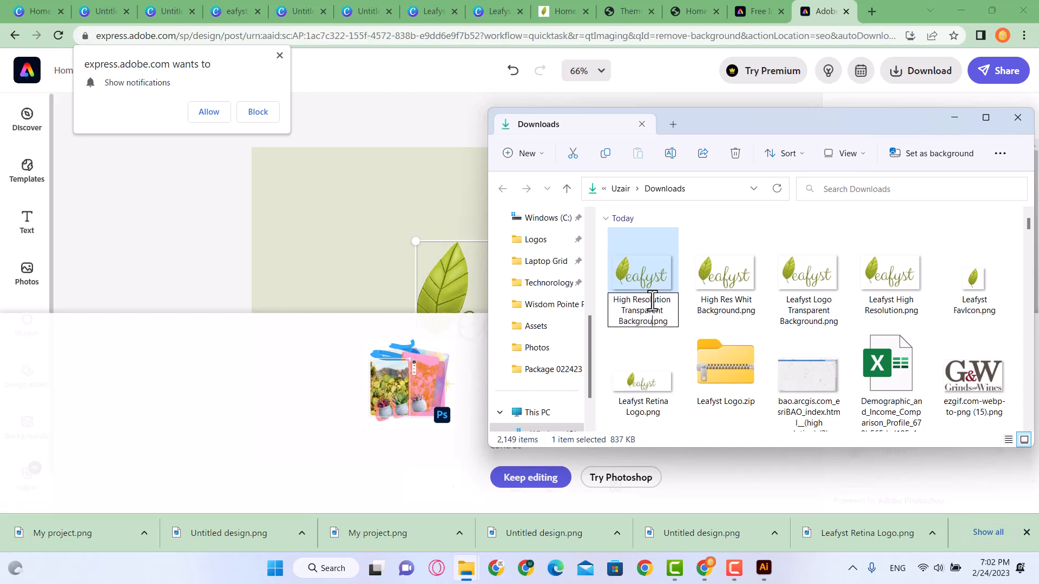
key(Return)
Place the high-resolution transparent logo in the Illustrator document and scale it down to about 1170 × 683 px
drag(653, 299, 527, 388)
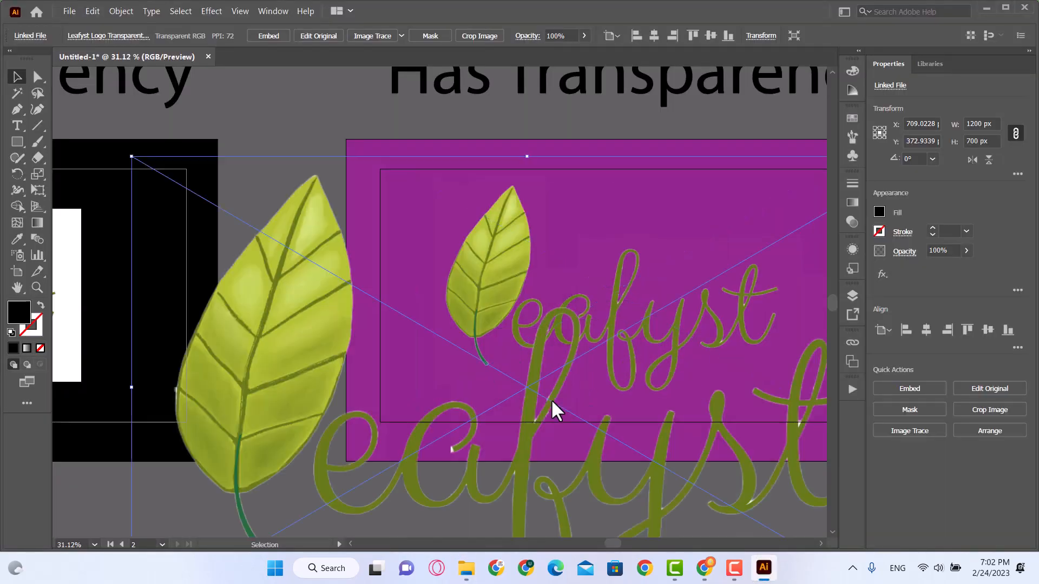
drag(643, 501, 552, 359)
drag(671, 398, 552, 385)
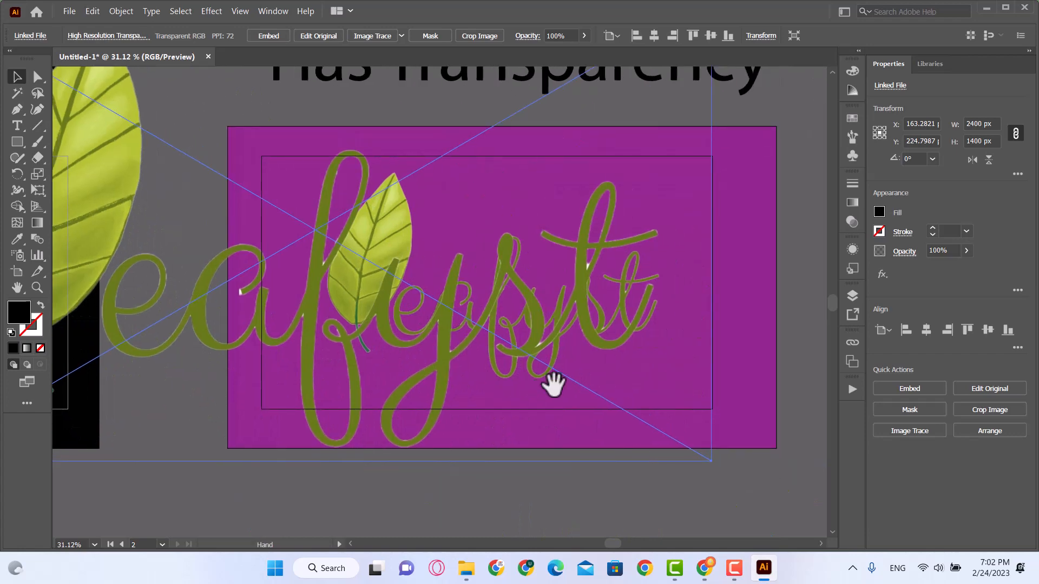
drag(711, 461, 501, 330)
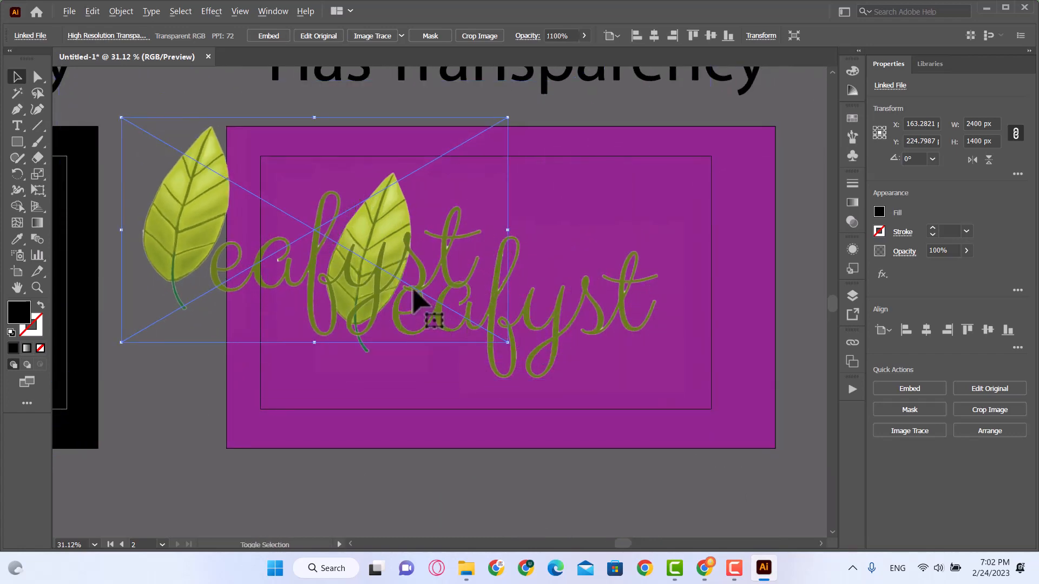
Arrange the two transparent logos for comparison, with the high-resolution one on the purple artboard and the 1200 px one below it
drag(413, 297, 478, 343)
drag(559, 336, 365, 462)
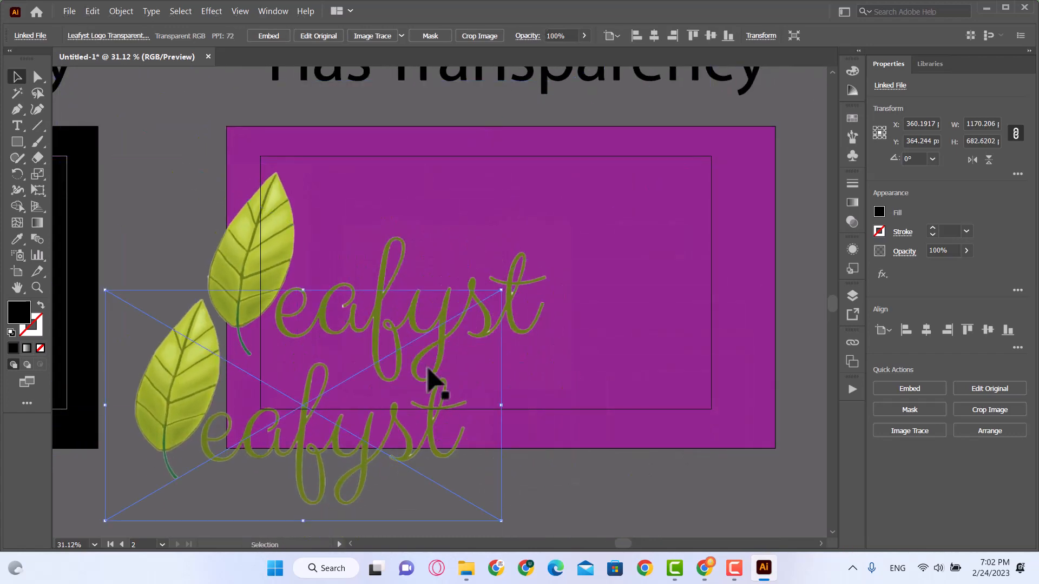
drag(444, 356, 573, 311)
drag(548, 346, 445, 440)
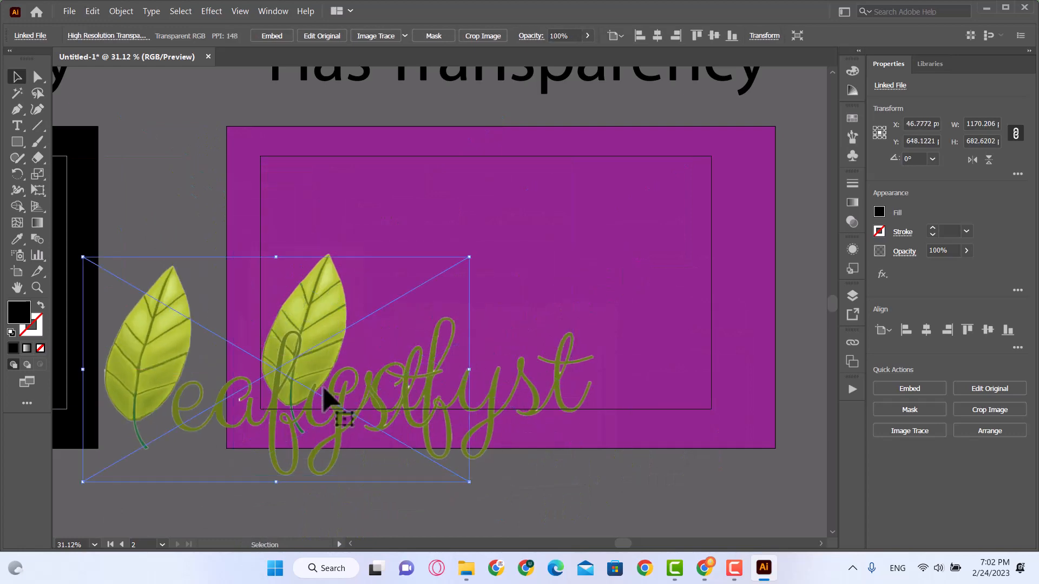
drag(197, 381, 442, 186)
drag(442, 403, 515, 446)
Examine the letter edges of both transparent logos up close to compare their cutout quality
key(ctrl+space)
drag(529, 213, 471, 273)
key(space)
drag(584, 280, 561, 374)
key(ctrl+space)
drag(584, 313, 916, 324)
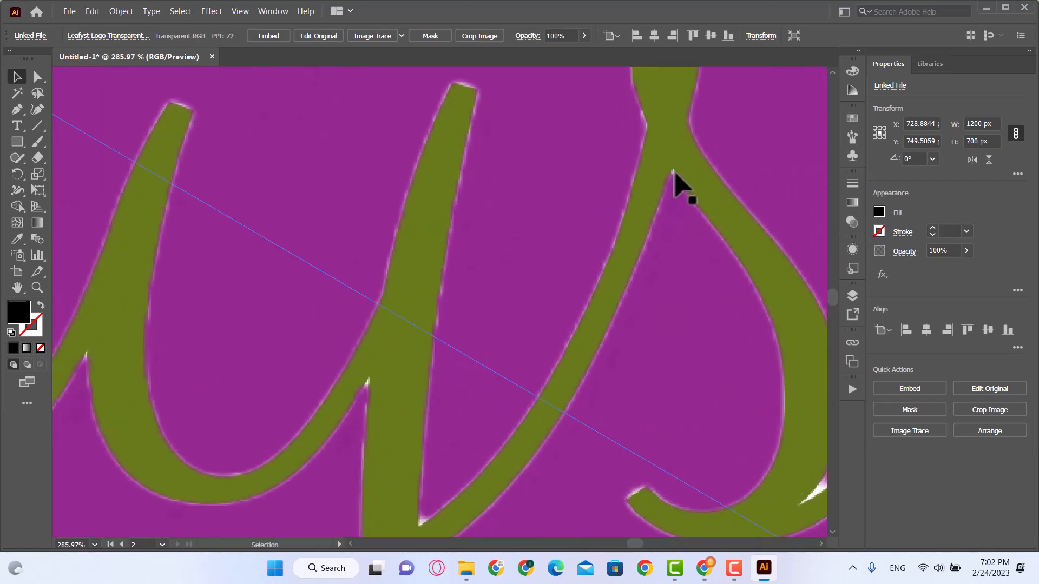
key(ctrl+alt+space)
drag(781, 352, 425, 352)
key(space)
drag(501, 417, 512, 473)
drag(509, 212, 482, 283)
key(ctrl+space)
drag(387, 234, 485, 253)
key(ctrl+space)
drag(281, 221, 261, 267)
drag(531, 303, 471, 303)
Delete both transparent logos from the purple artboard area
click(546, 468)
shift+click(591, 285)
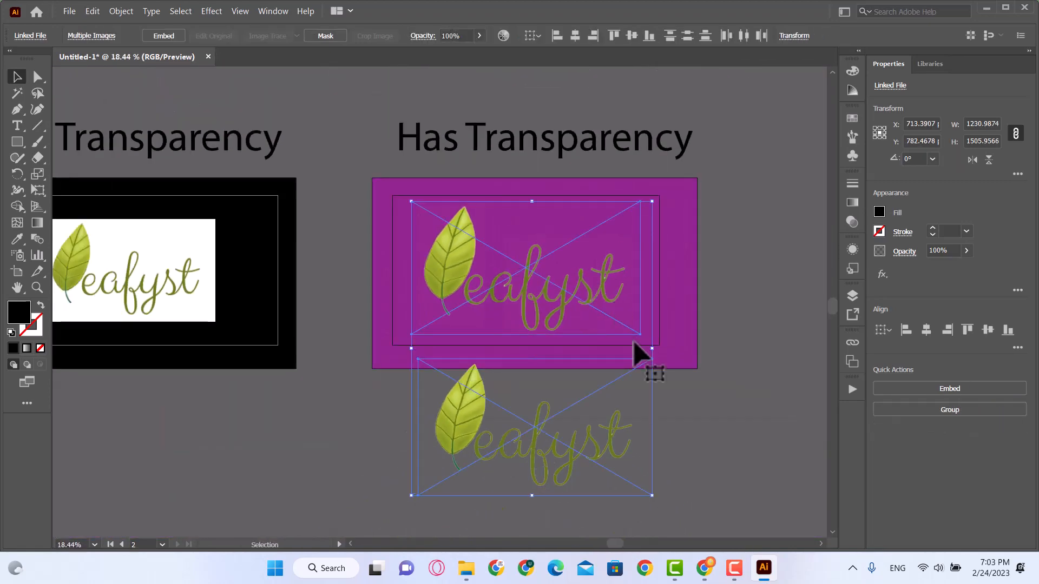
key(Delete)
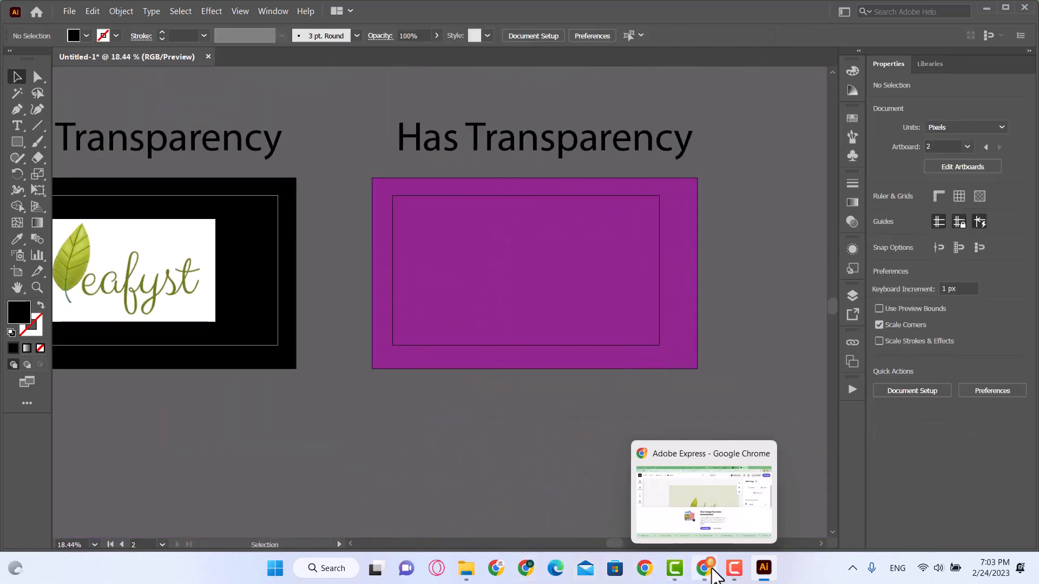
Switch to Chrome and review the Newspaper theme's header settings for the recommended logo, retina logo and favicon sizes
click(706, 574)
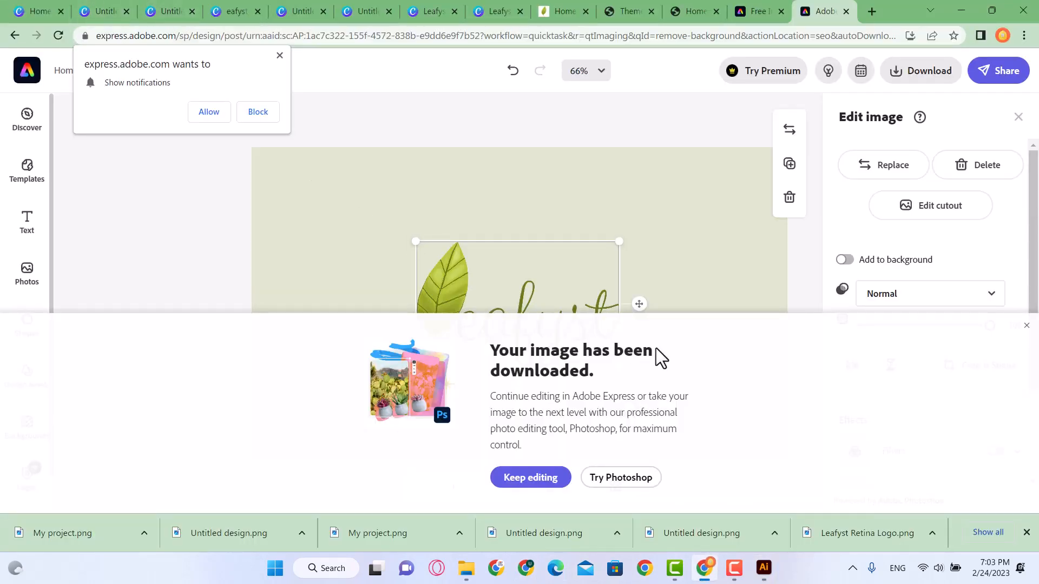
click(616, 17)
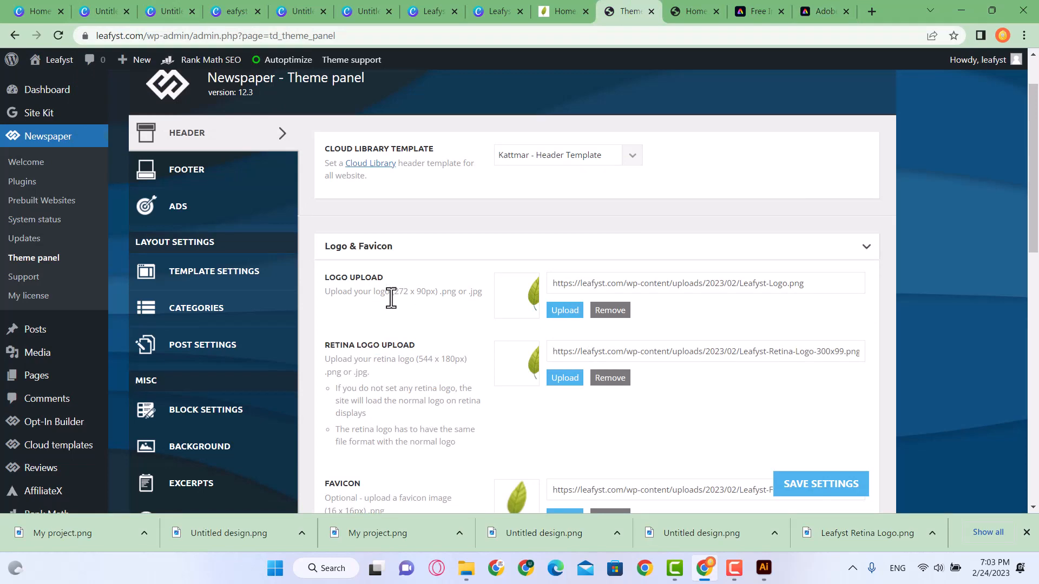
scroll(391, 298, down, 14)
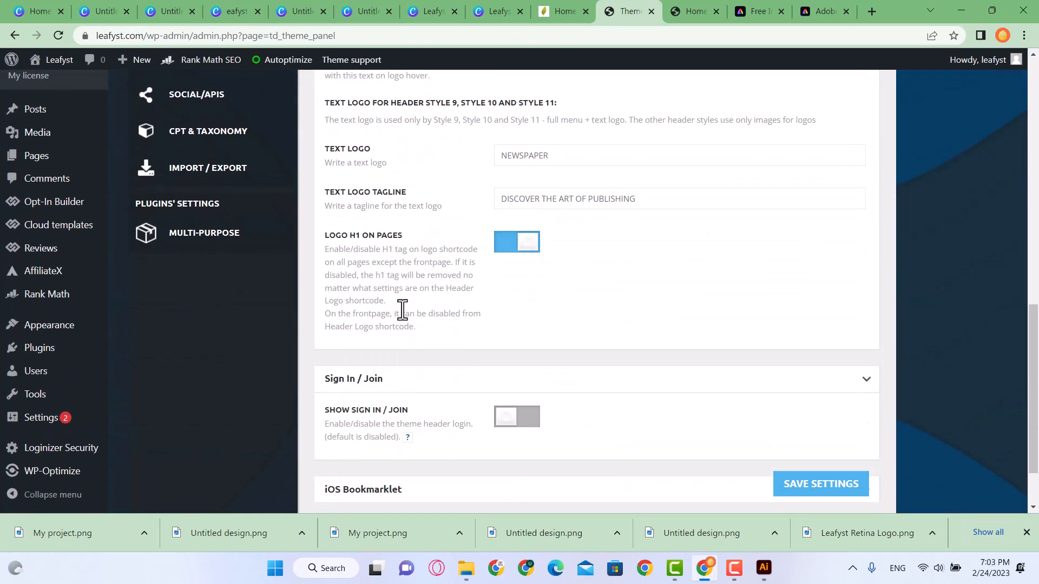
scroll(402, 310, up, 14)
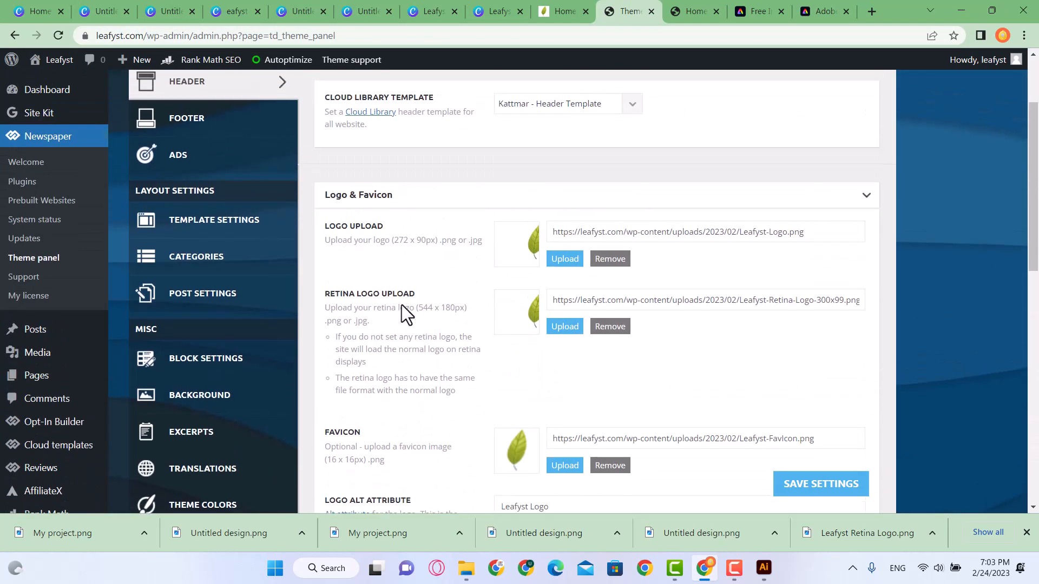
scroll(402, 304, up, 1)
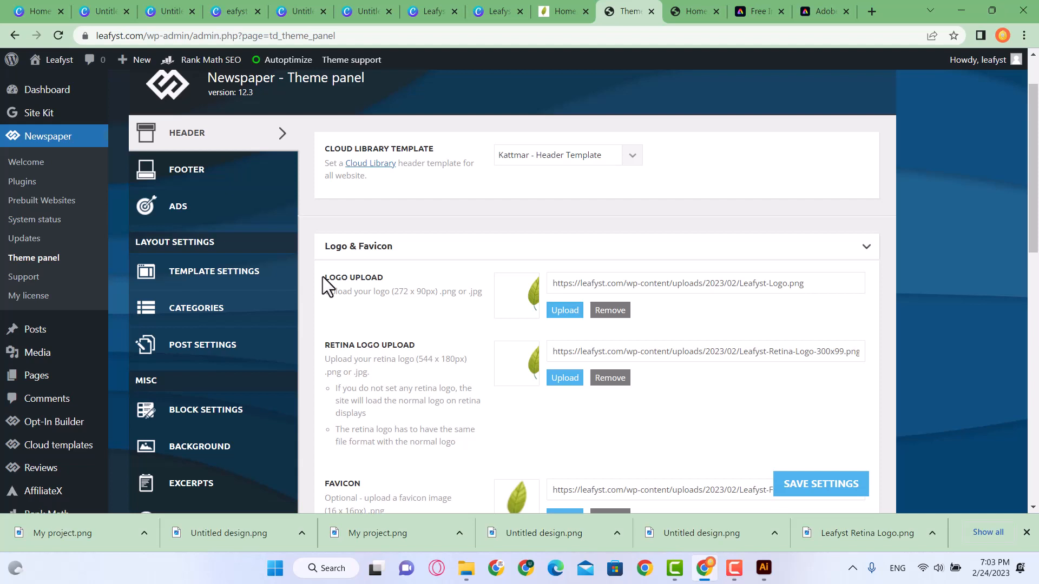
scroll(444, 318, down, 1)
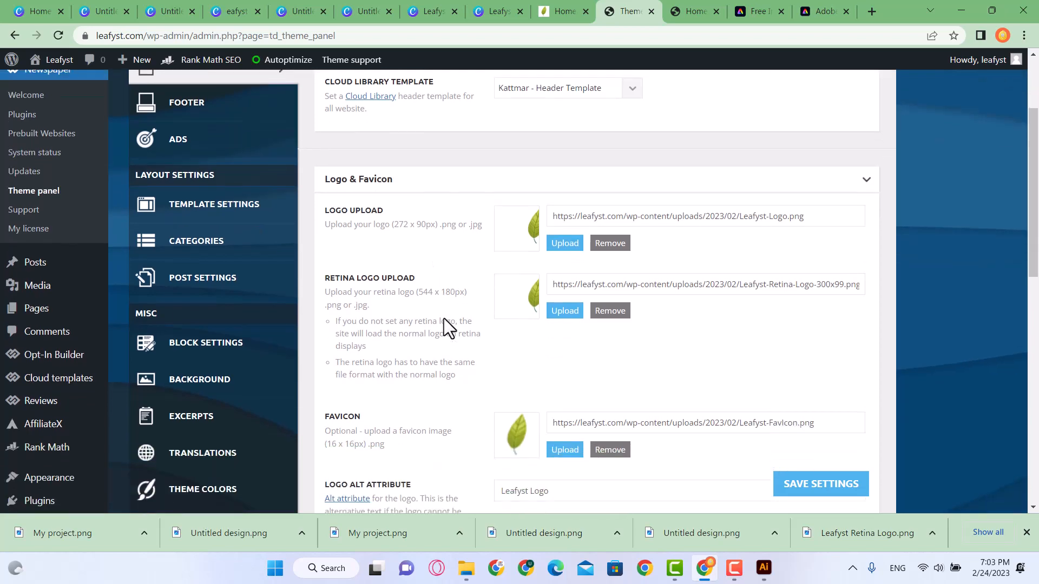
scroll(447, 327, up, 1)
drag(486, 295, 385, 293)
scroll(411, 330, down, 2)
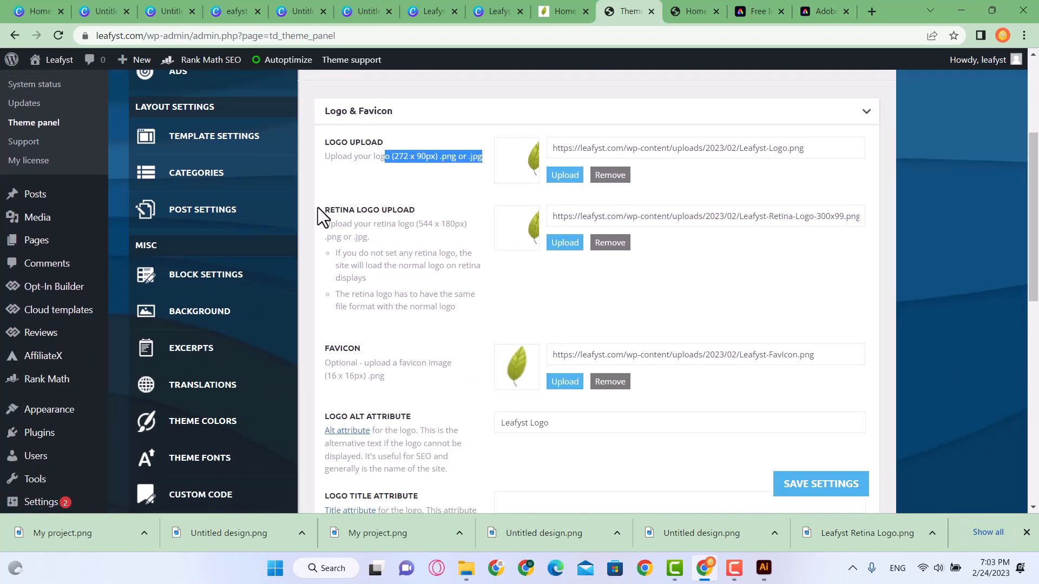
scroll(365, 320, down, 4)
scroll(378, 352, up, 5)
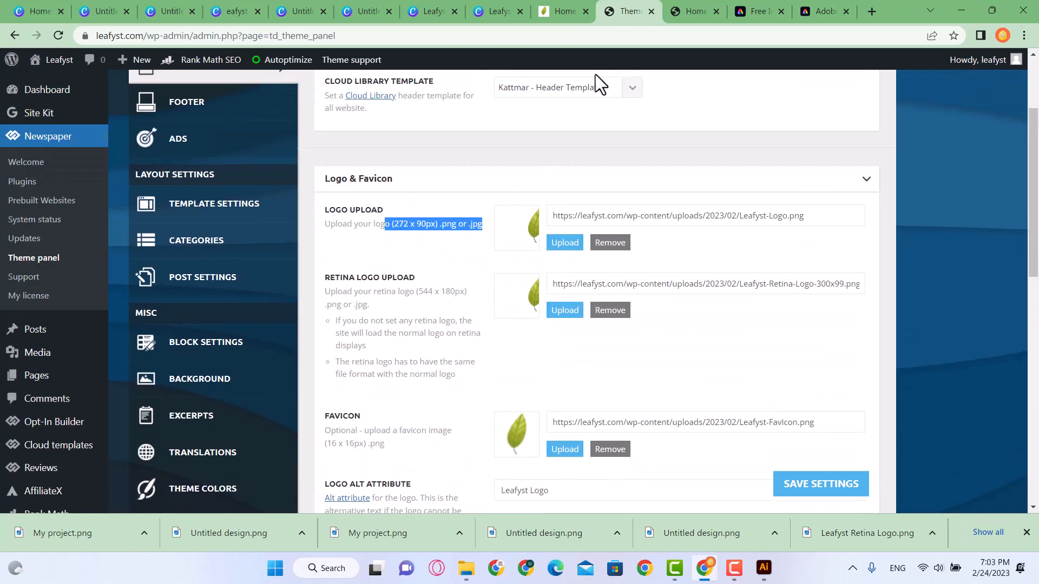
Look over the leafyst.com homepage, including its header logo and page content
click(573, 11)
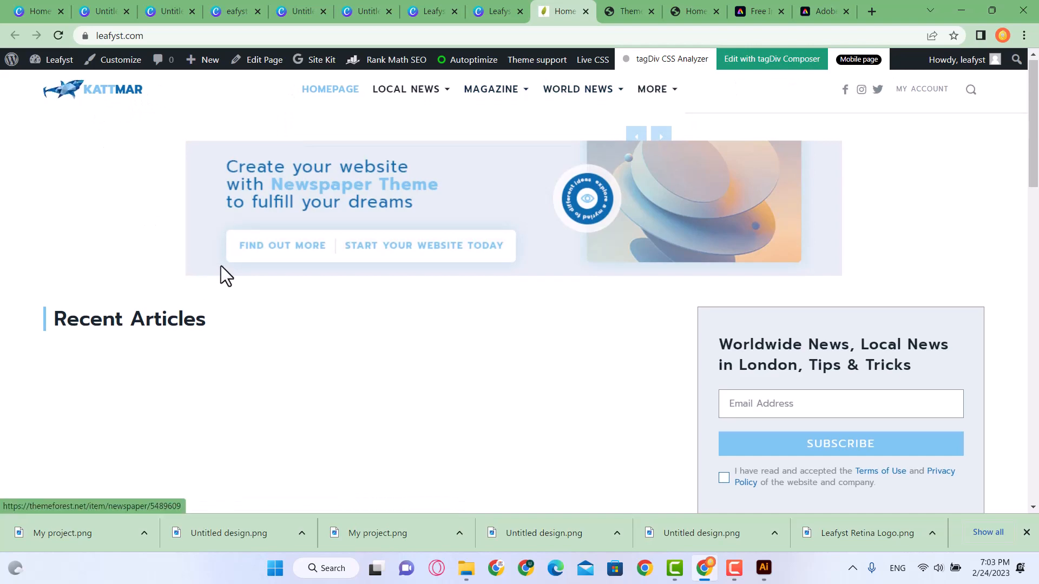
scroll(232, 257, down, 5)
scroll(402, 304, up, 10)
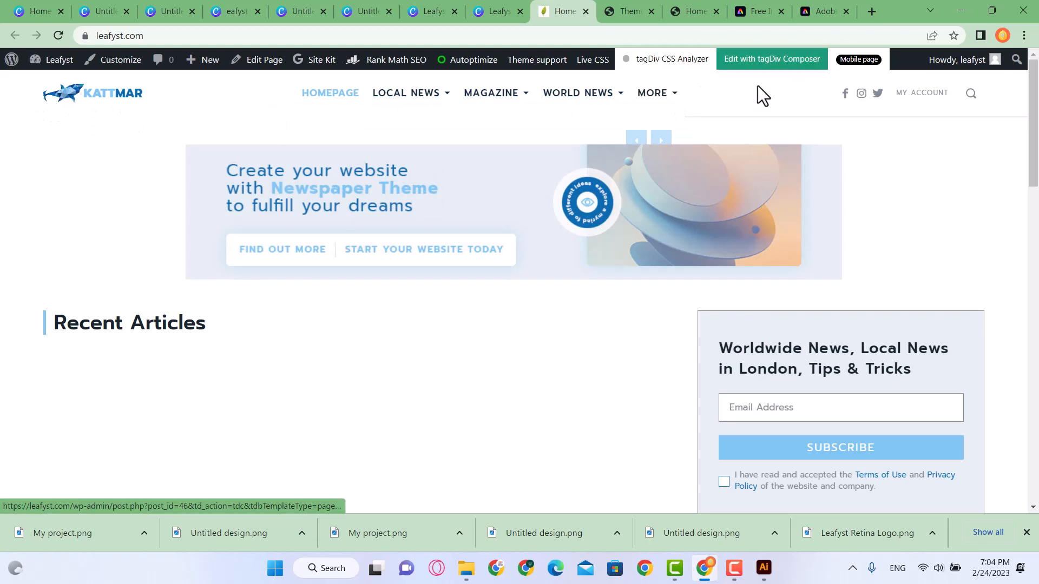
Close all the Canva browser tabs, keeping the Leafyst site and Adobe Express tabs open
click(509, 4)
middle_click(462, 2)
middle_click(462, 2)
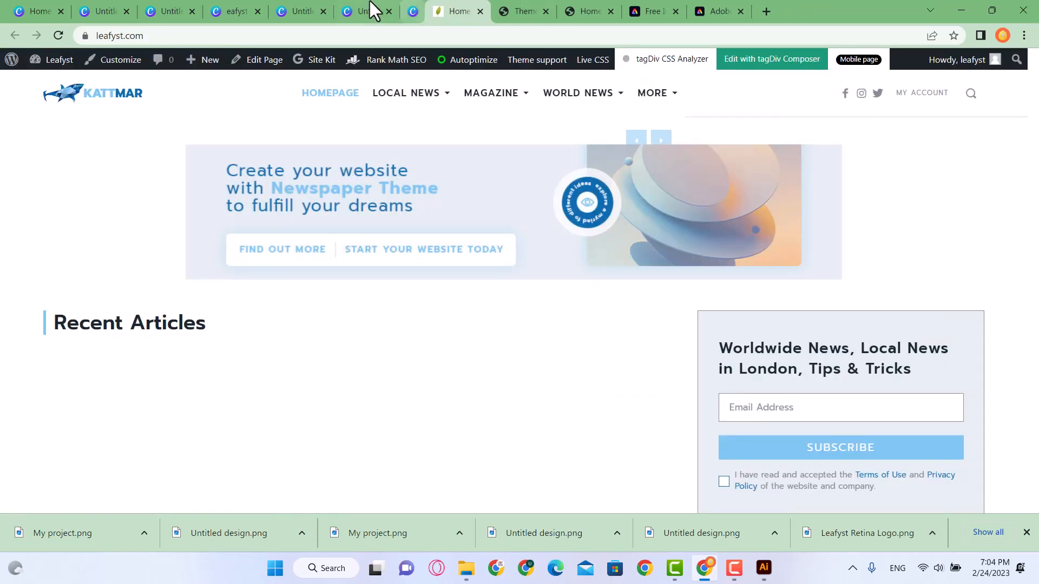
middle_click(370, 3)
middle_click(292, 3)
middle_click(233, 3)
middle_click(144, 3)
middle_click(81, 3)
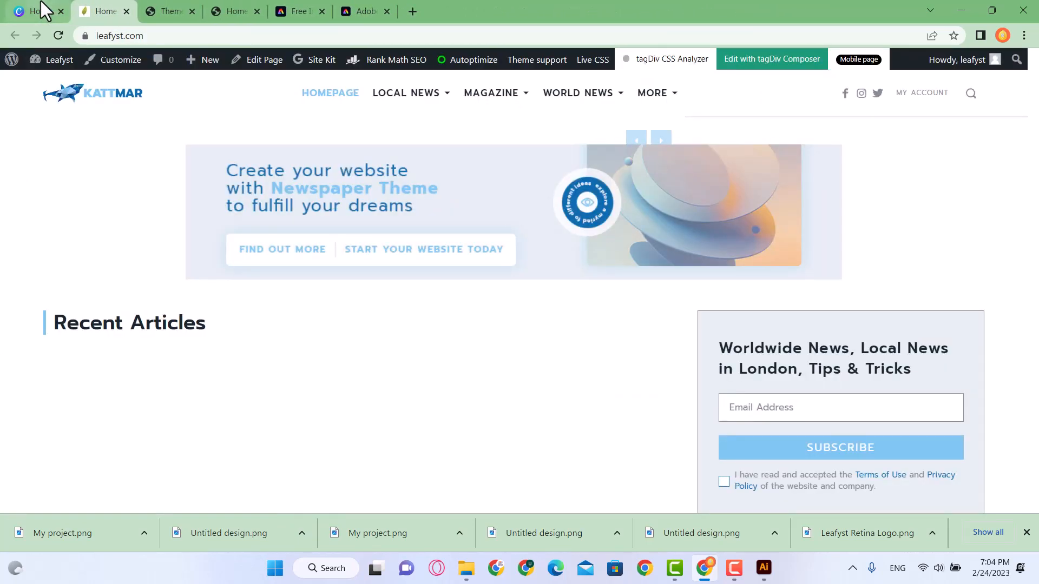
click(60, 12)
Open the Homepage template from the WordPress Cloud templates for editing with TD Composer
click(54, 60)
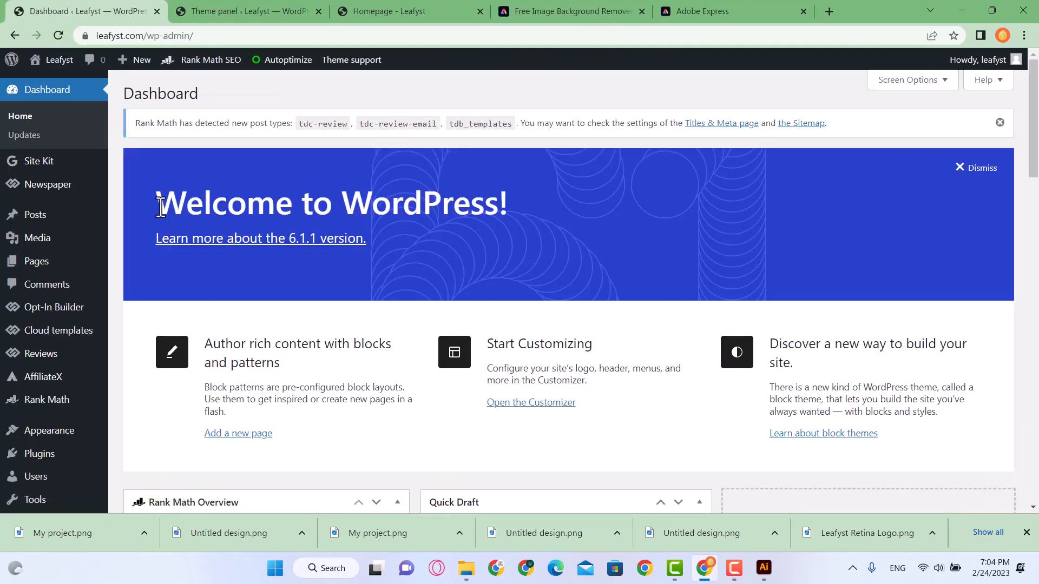
mouse_move(54, 64)
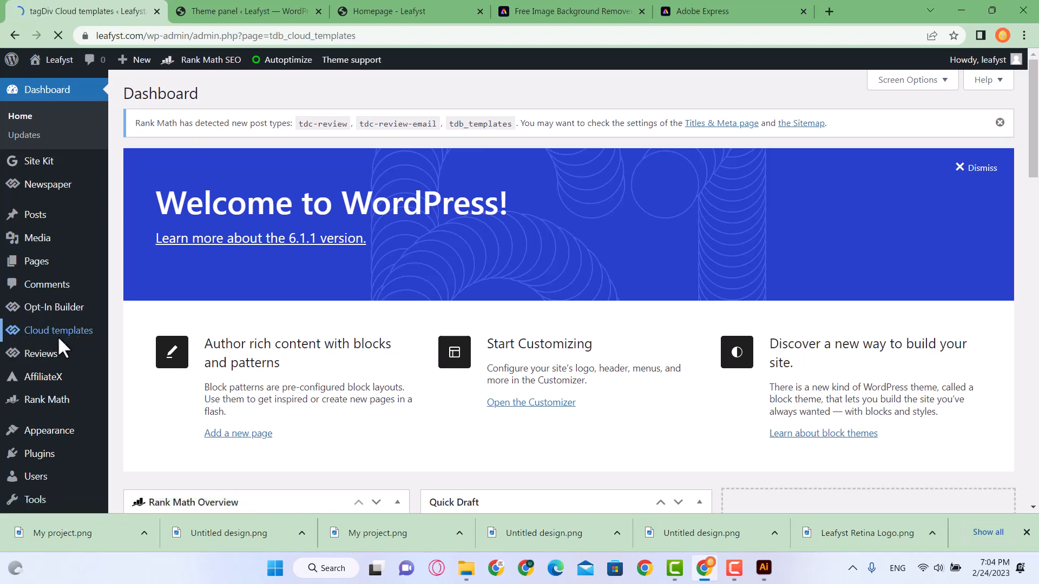
scroll(242, 252, down, 2)
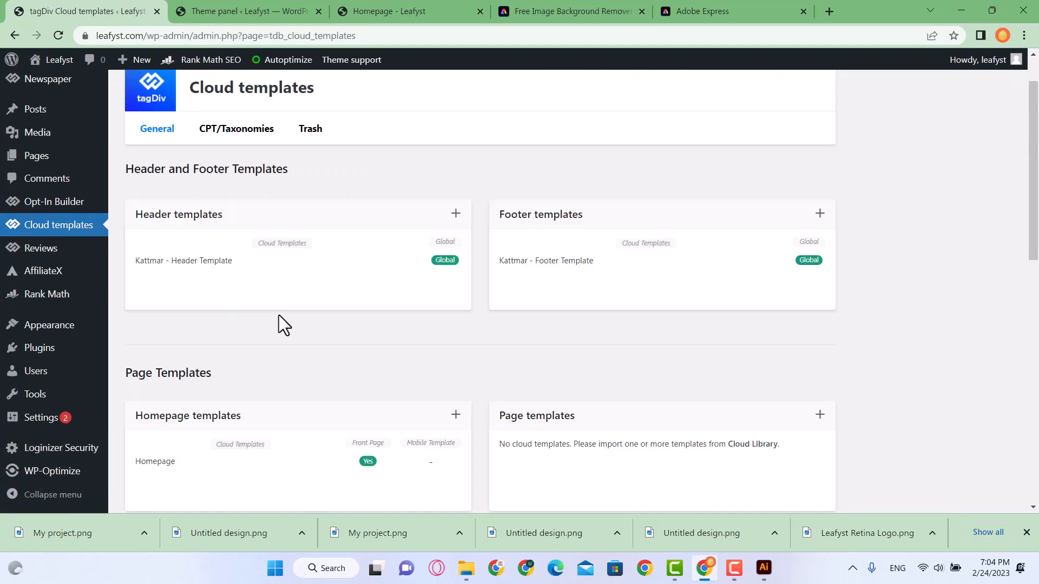
scroll(279, 313, down, 3)
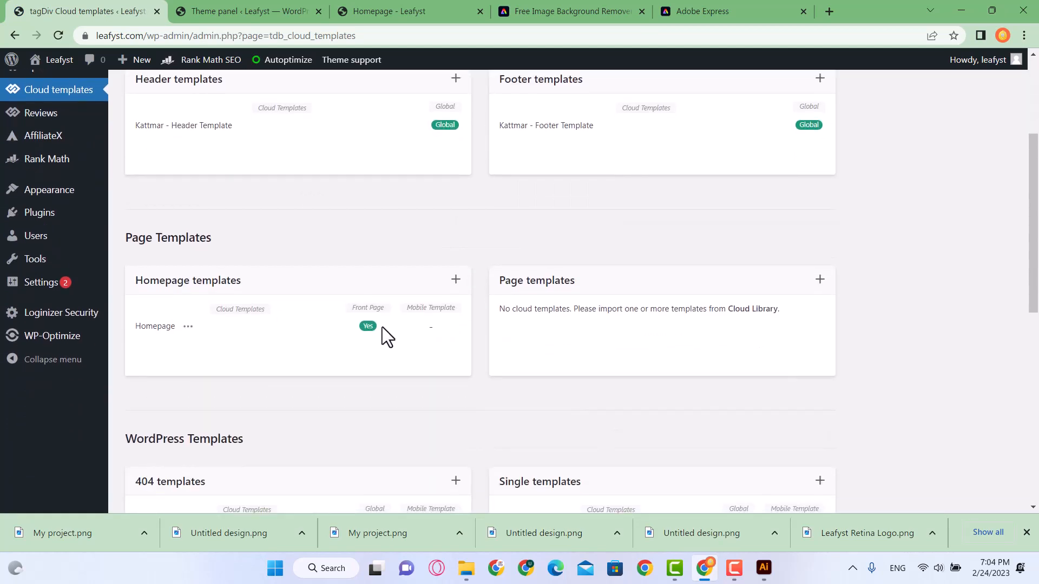
mouse_move(196, 329)
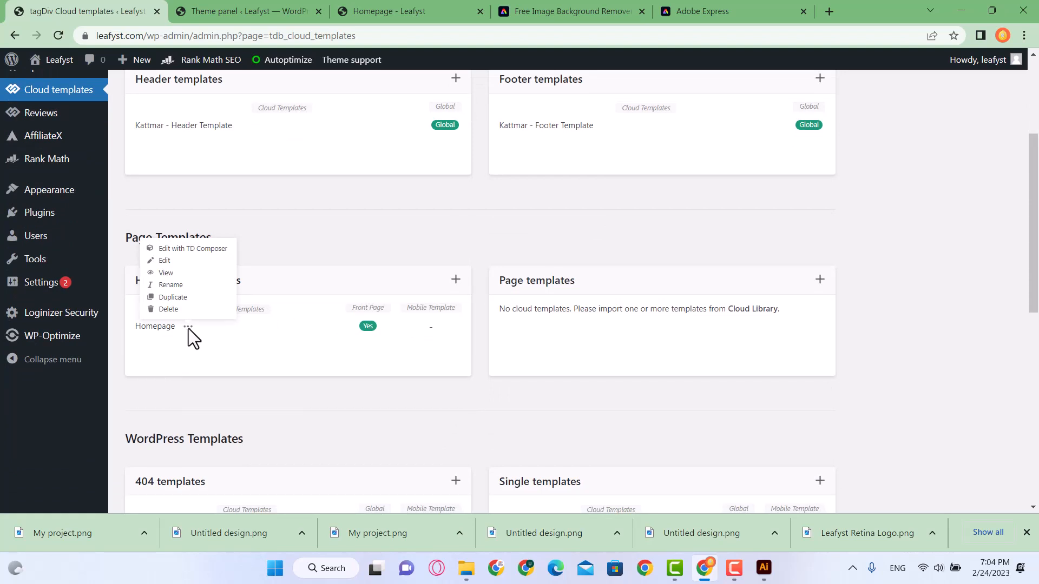
click(194, 250)
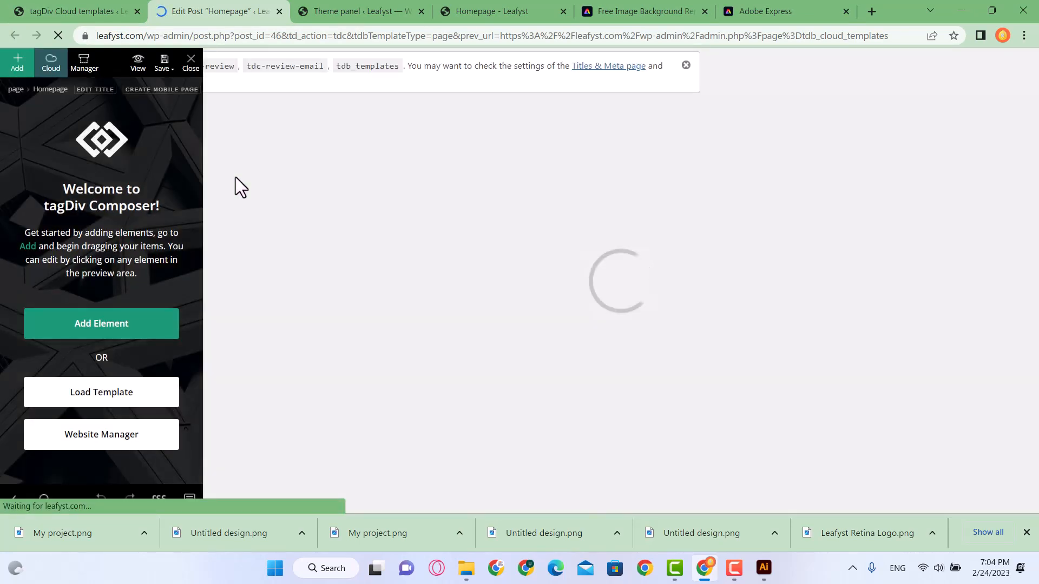
Close the Theme panel, Leafyst homepage and Adobe Express browser tabs, keeping the Cloud templates and Homepage editor tabs open
middle_click(382, 2)
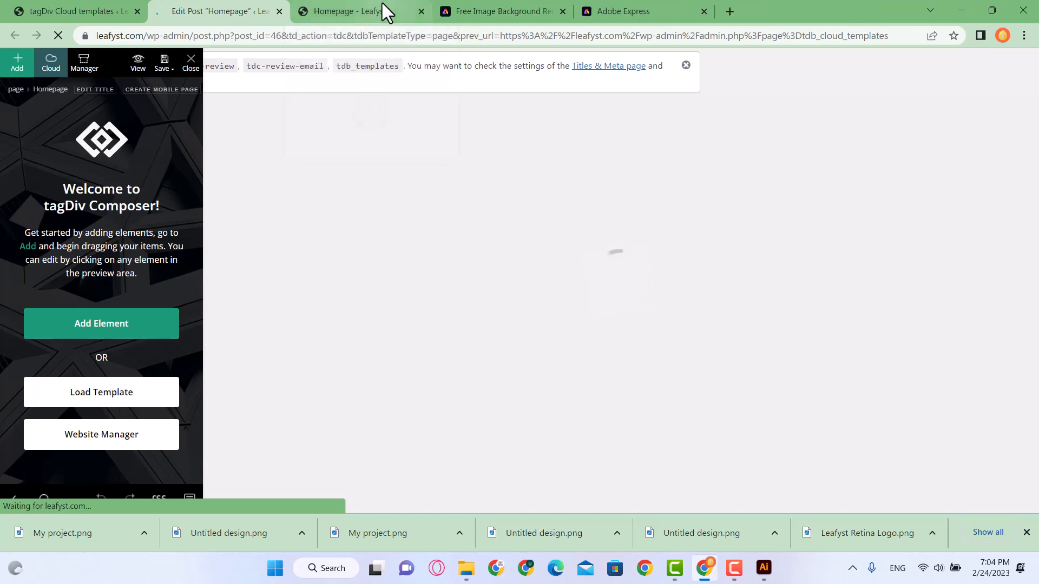
middle_click(382, 2)
middle_click(382, 2)
middle_click(382, 2)
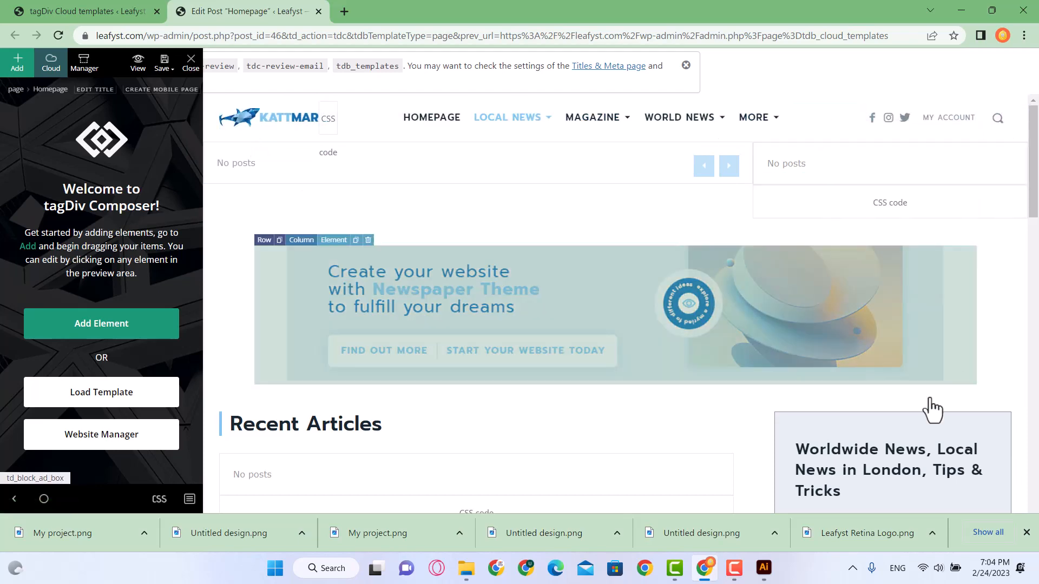
Open the settings of the KATTMAR header logo element and look through its general options
scroll(428, 352, down, 2)
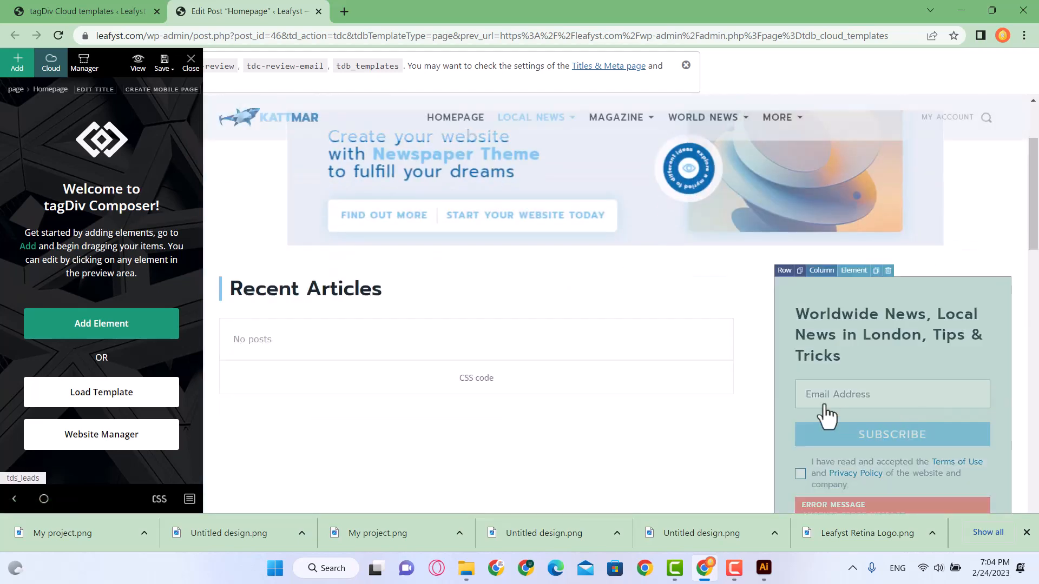
scroll(325, 314, up, 2)
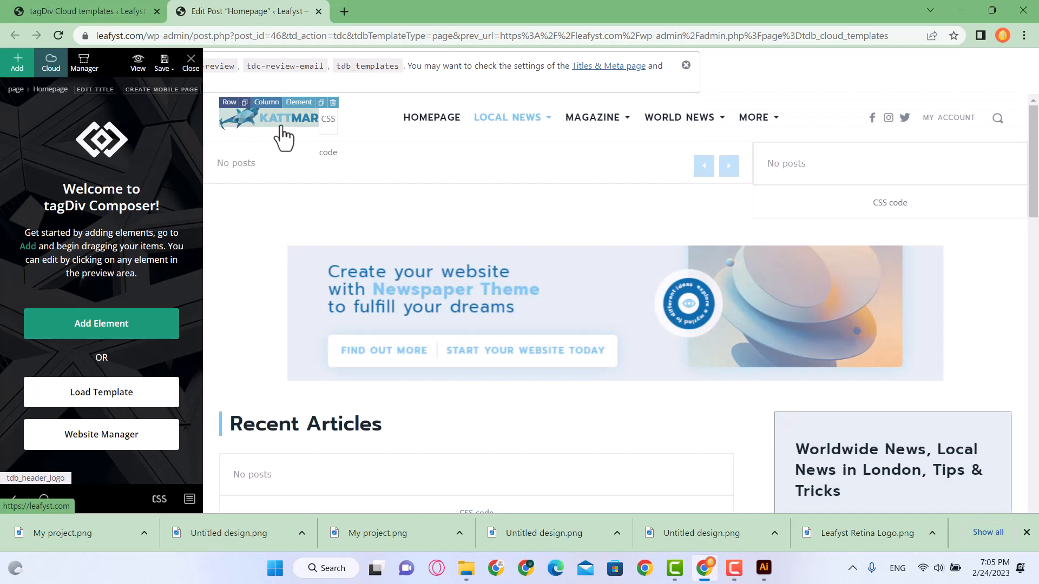
click(283, 139)
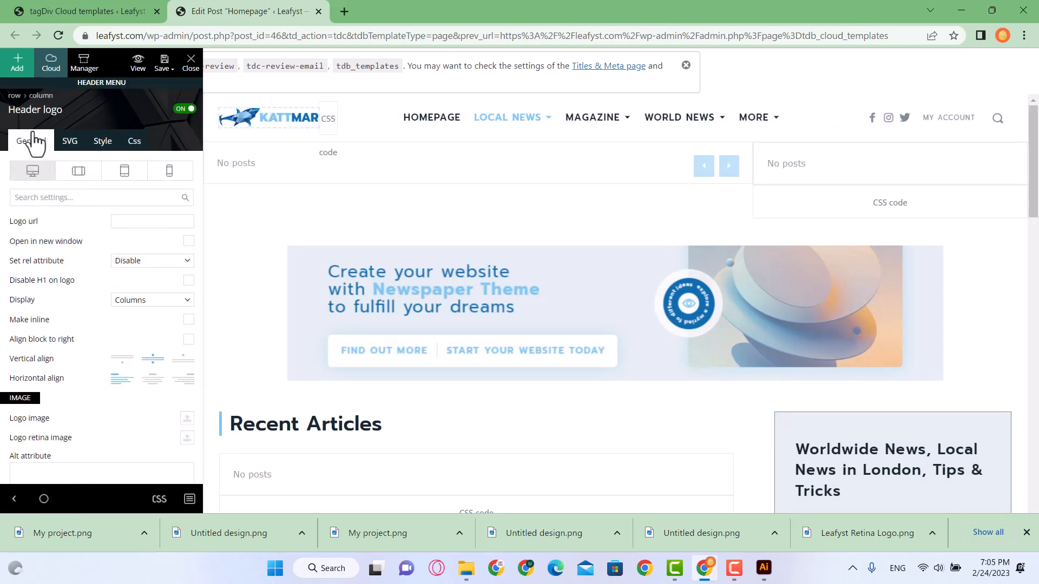
scroll(57, 296, down, 6)
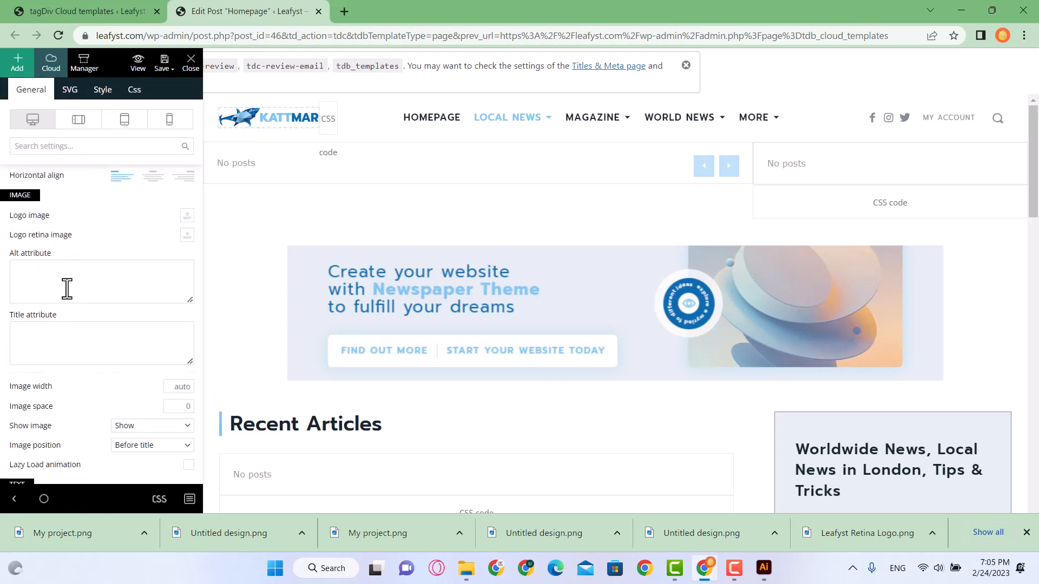
scroll(90, 350, up, 3)
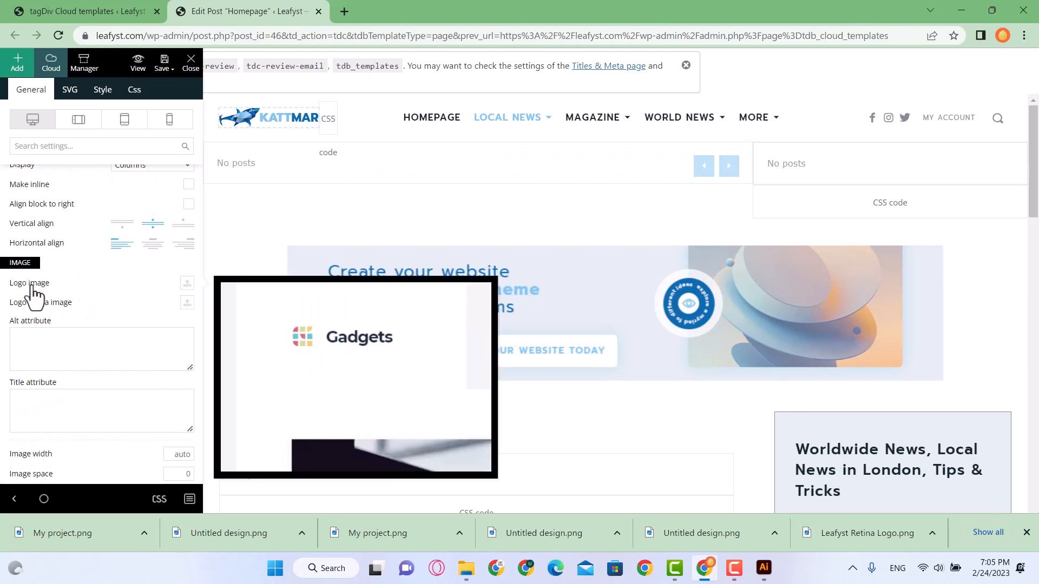
scroll(178, 288, down, 10)
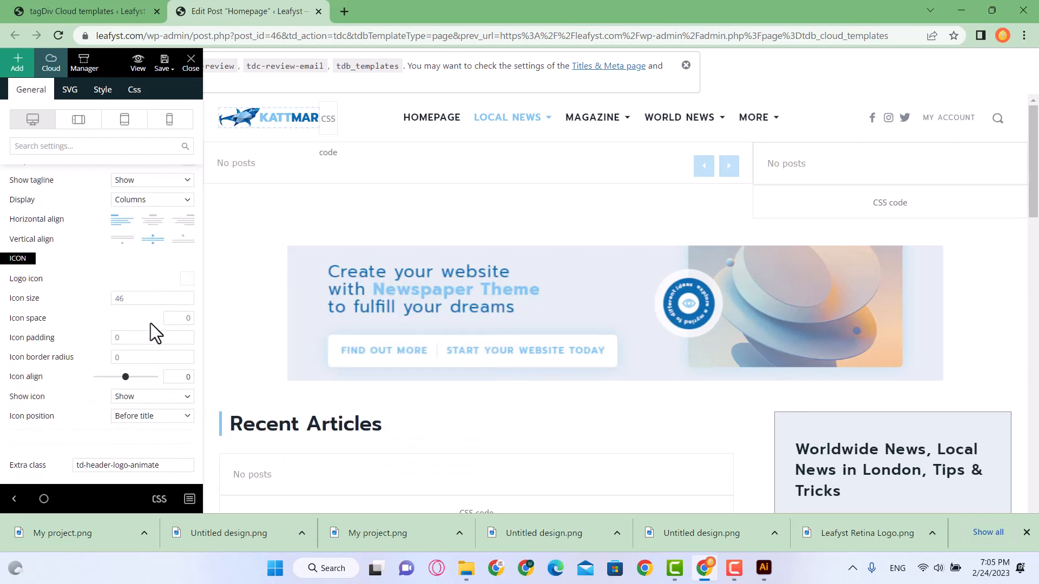
scroll(157, 323, up, 6)
scroll(163, 323, up, 3)
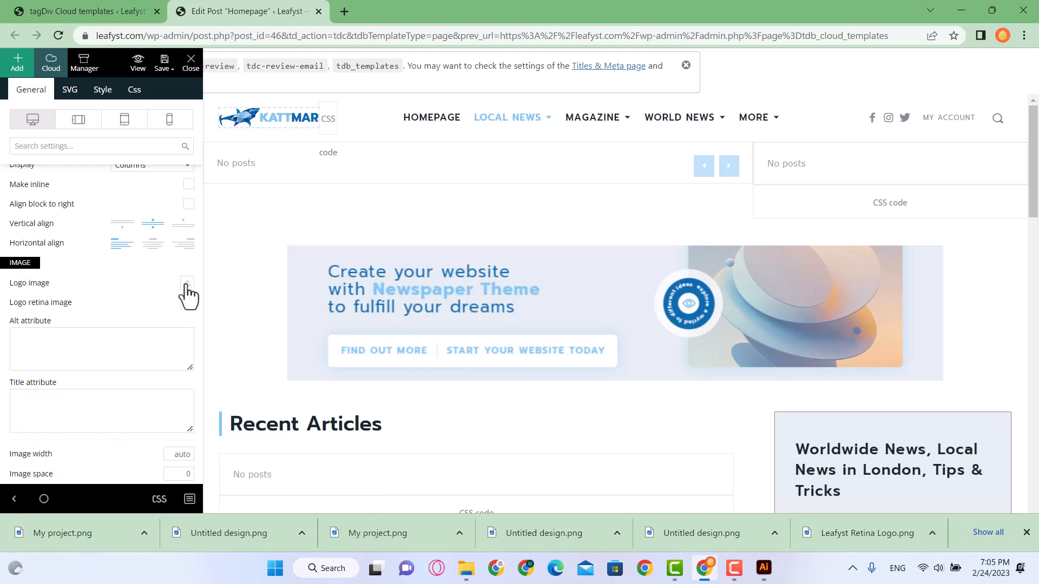
Set the header logo's image to Leafyst-Logo.png from the media library
click(186, 285)
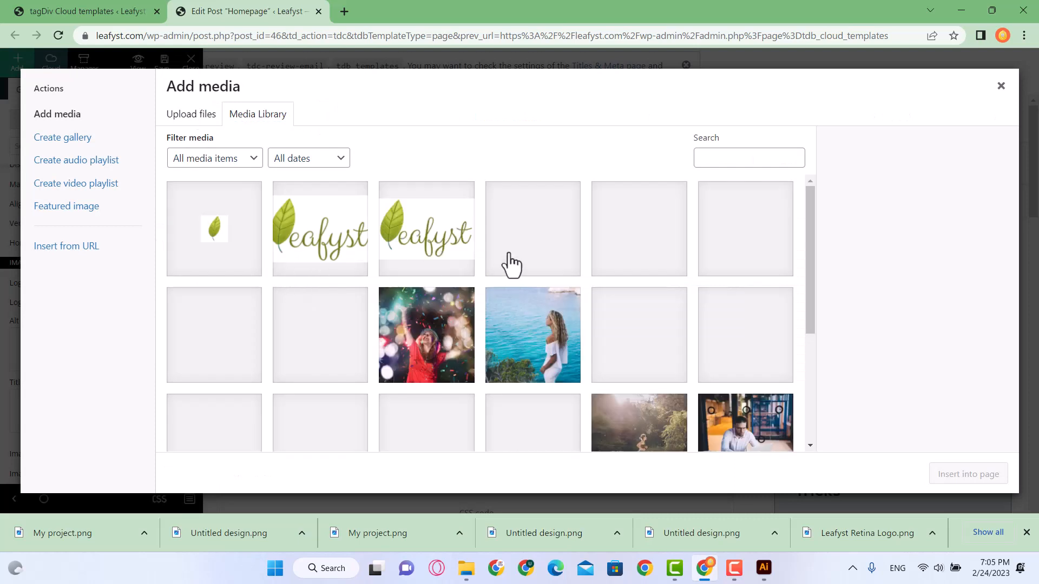
click(443, 256)
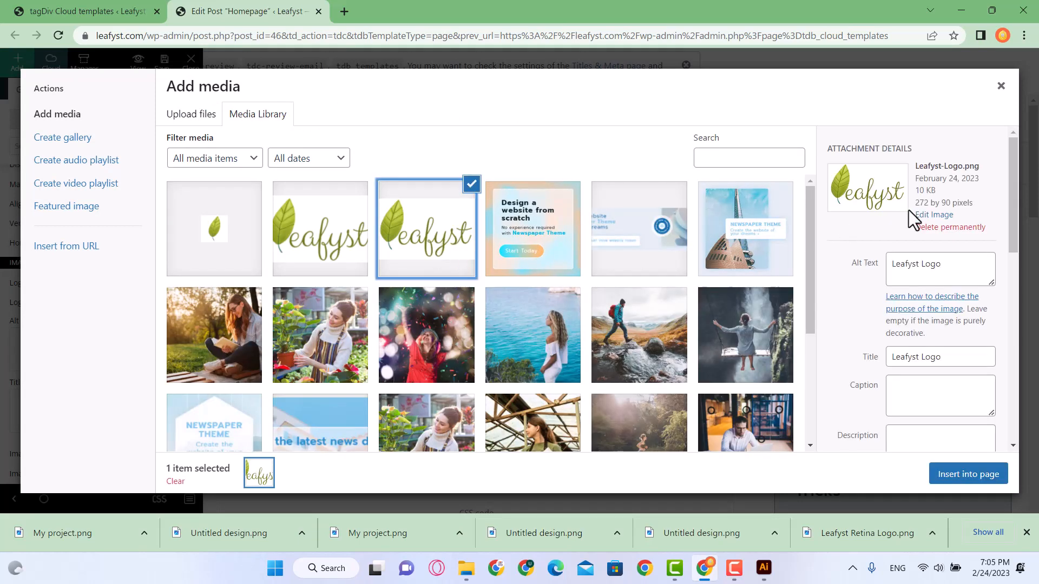
drag(919, 170, 984, 167)
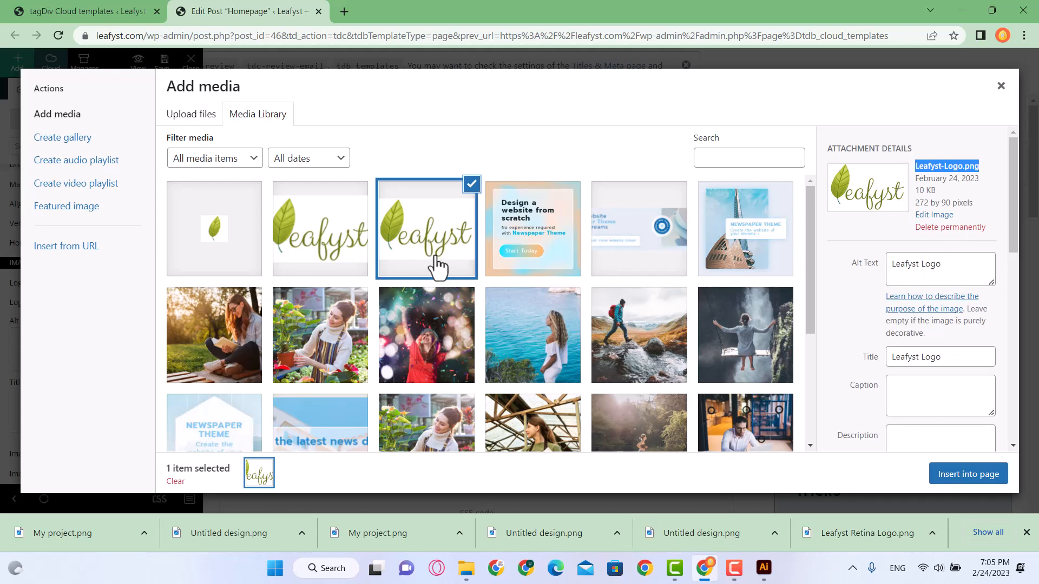
click(969, 474)
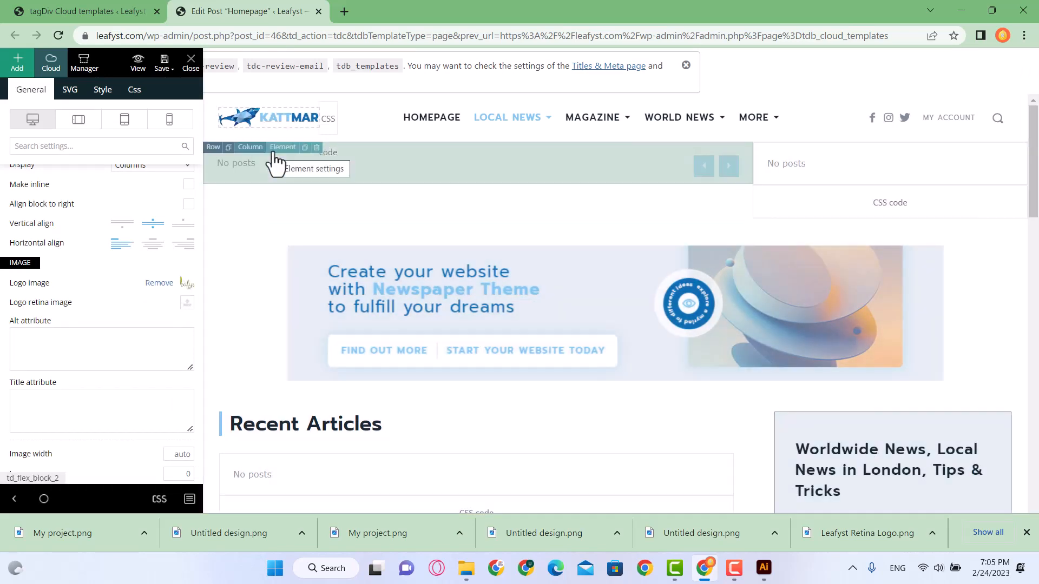
Set the header logo's retina image to the larger Leafyst logo from the media library
click(187, 304)
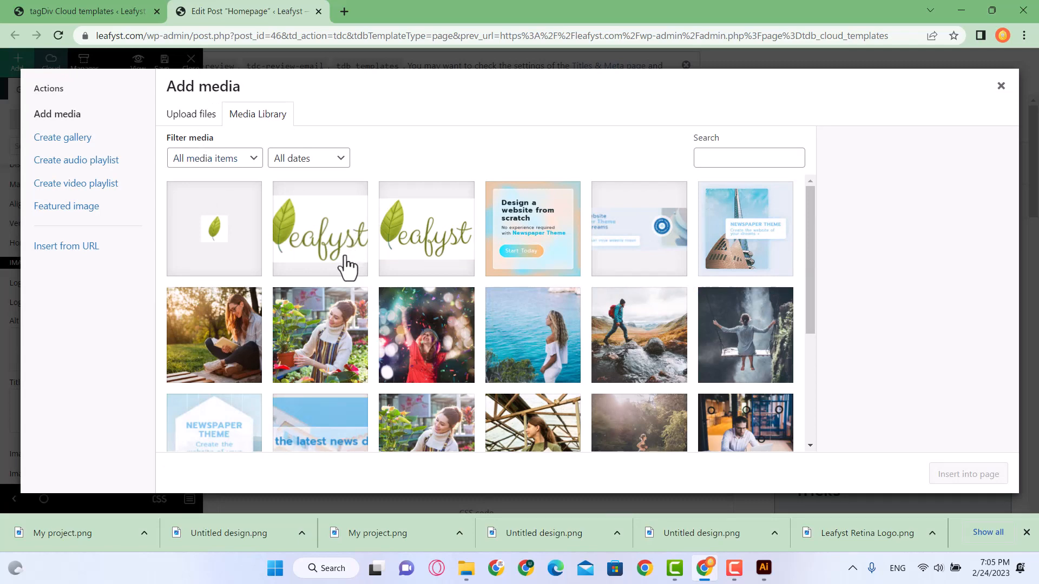
click(326, 255)
drag(829, 200, 924, 205)
click(968, 474)
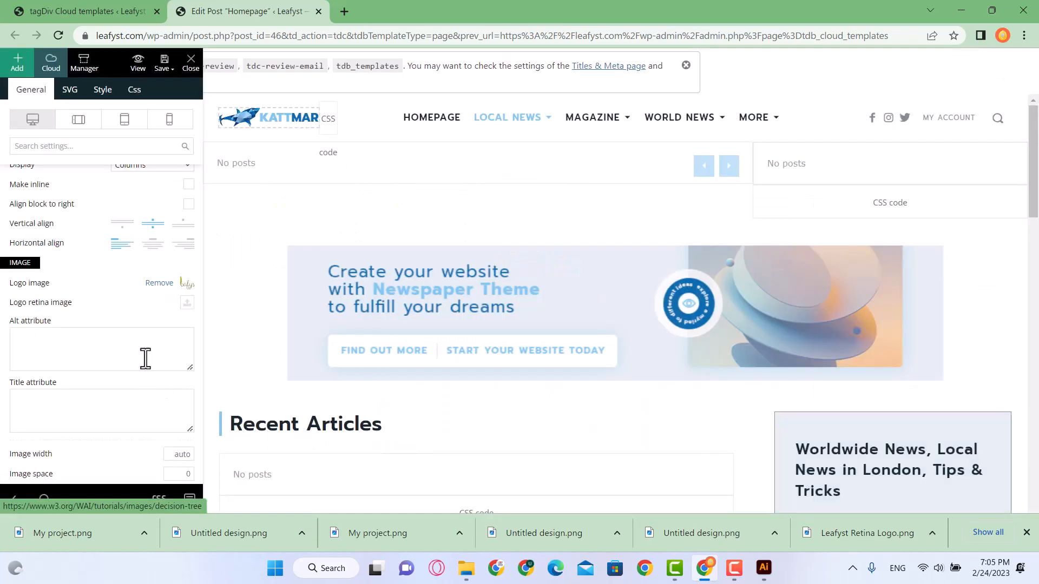
Review the header logo's general settings and check the Show image option, leaving it on Show
scroll(128, 318, down, 6)
scroll(146, 335, down, 4)
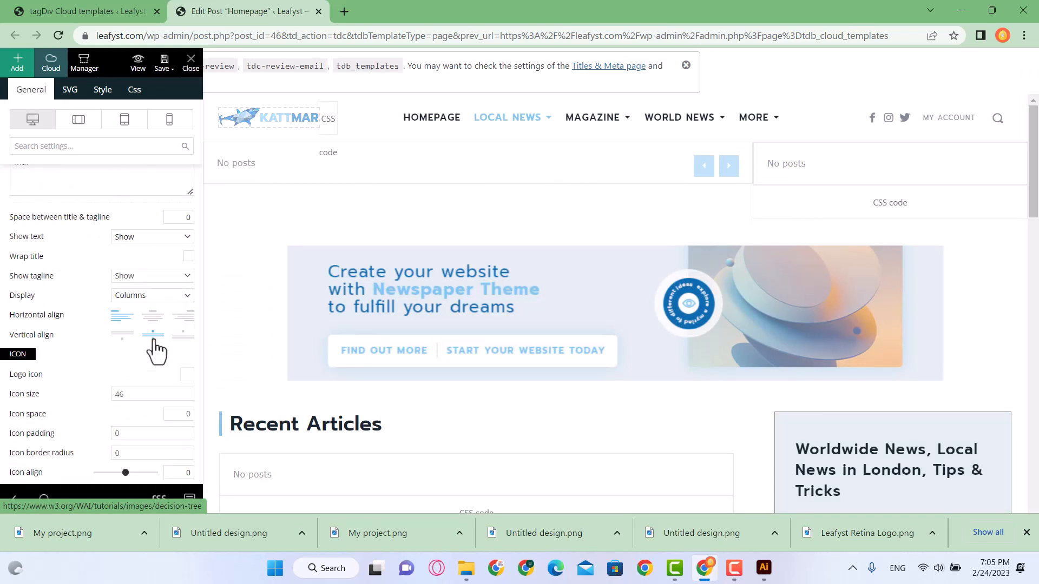
scroll(150, 322, up, 9)
scroll(151, 319, up, 4)
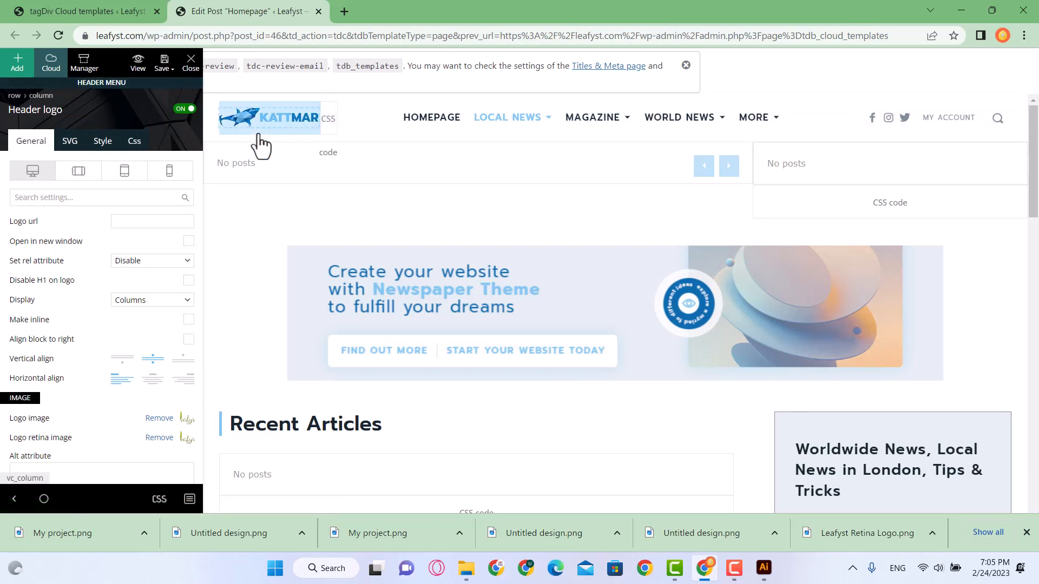
scroll(149, 427, down, 1)
scroll(143, 412, down, 1)
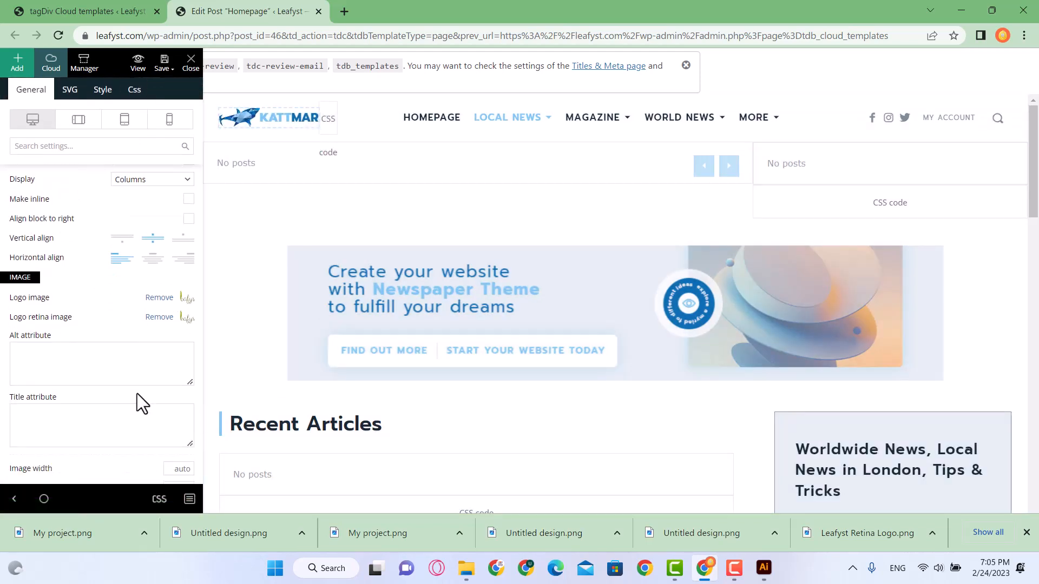
scroll(137, 379, up, 3)
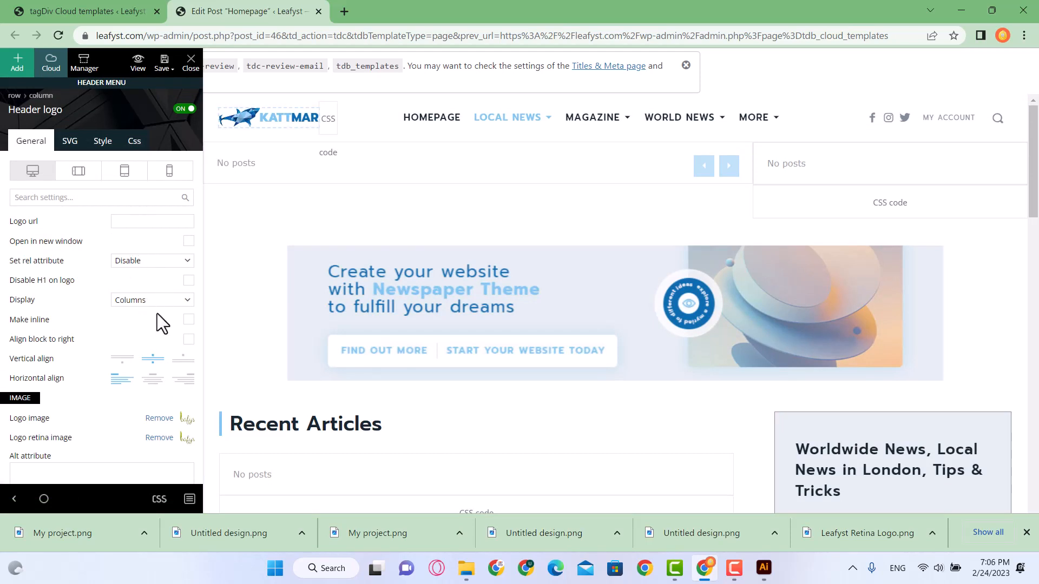
scroll(157, 313, down, 2)
scroll(157, 313, down, 1)
scroll(157, 314, down, 1)
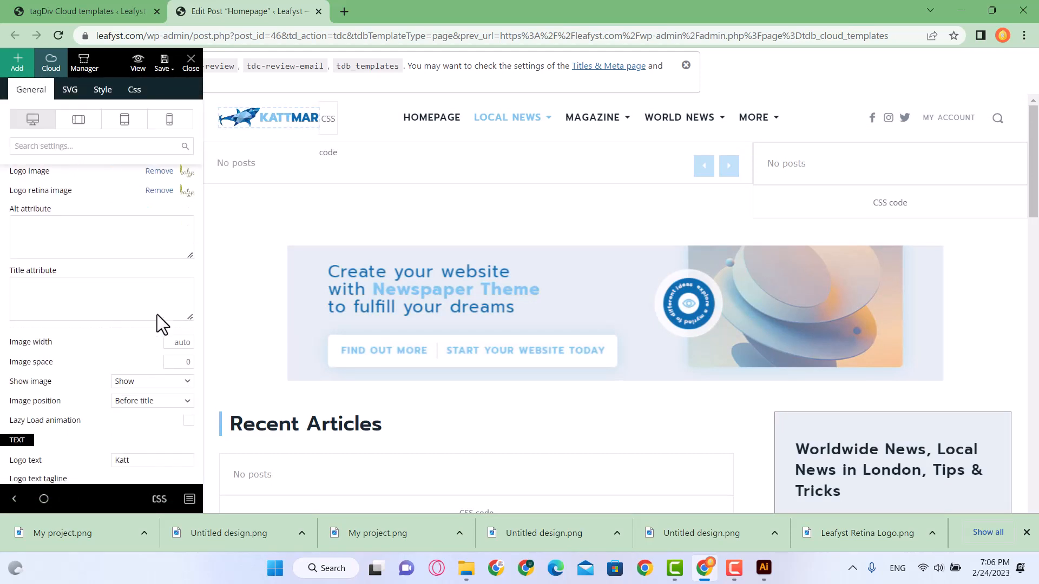
click(153, 360)
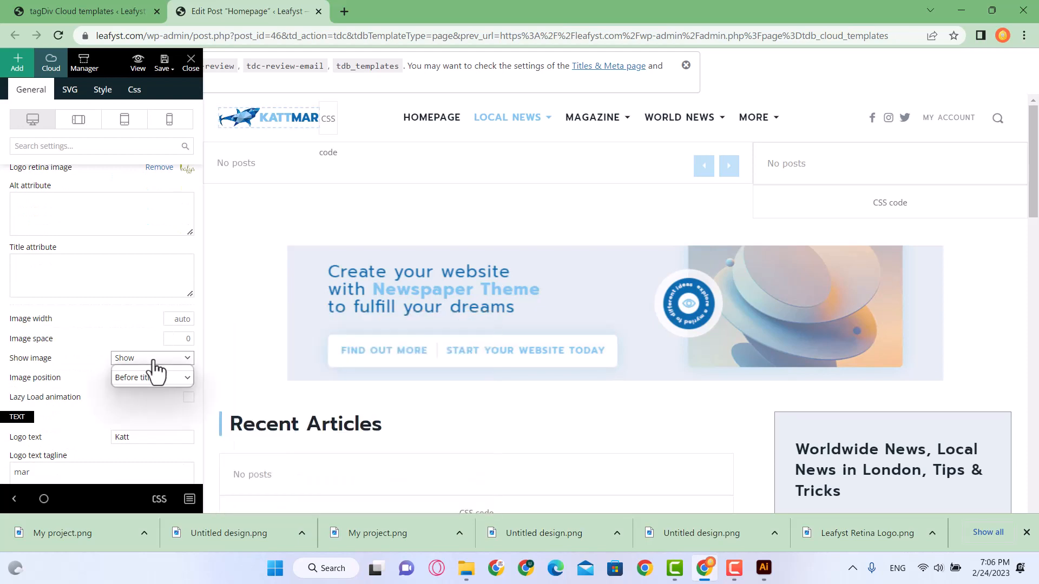
click(156, 368)
Clear the header logo's text "Katt" and its tagline "mar"
scroll(157, 389, down, 1)
scroll(157, 390, down, 2)
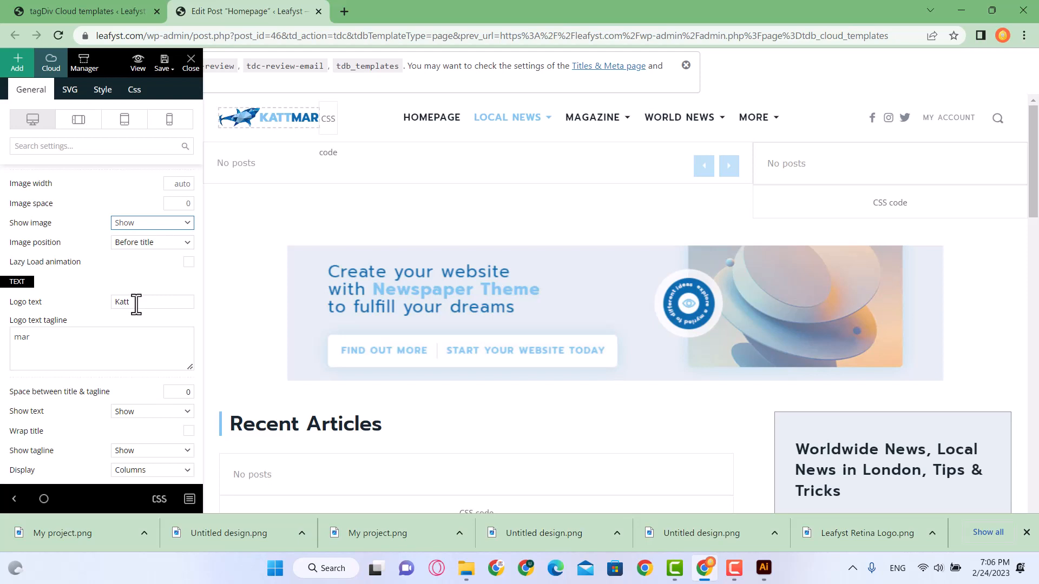
drag(140, 302, 105, 302)
key(BackSpace)
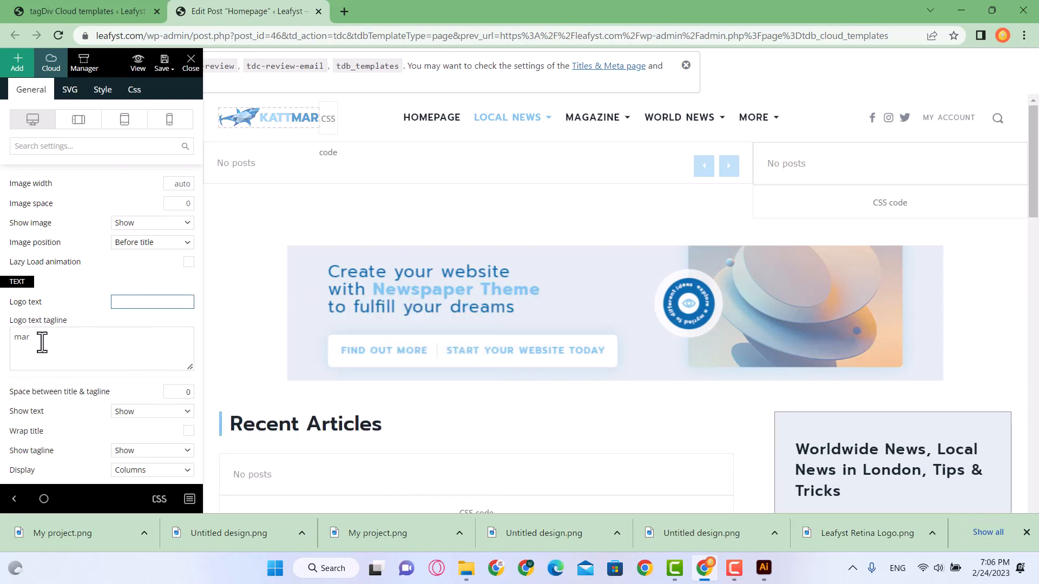
drag(35, 335, 5, 336)
key(BackSpace)
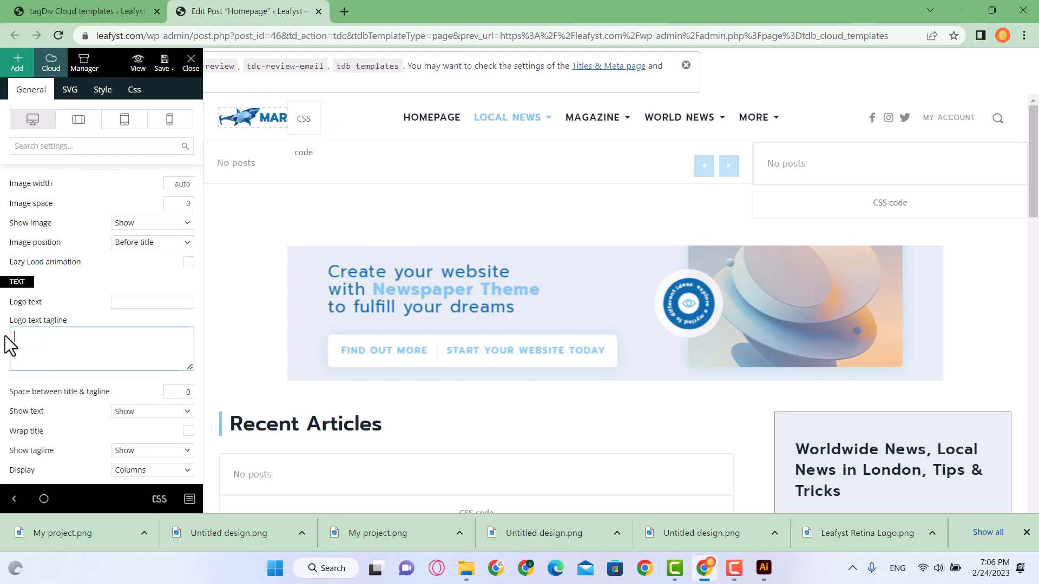
Set the header logo's Show text option to Hide
scroll(70, 344, down, 2)
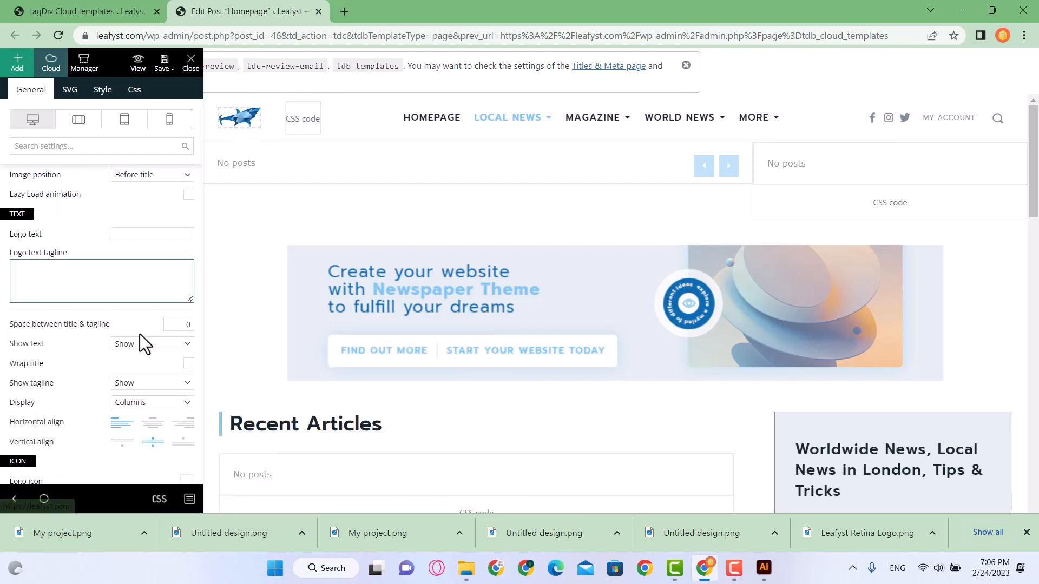
scroll(142, 346, down, 4)
scroll(139, 324, up, 7)
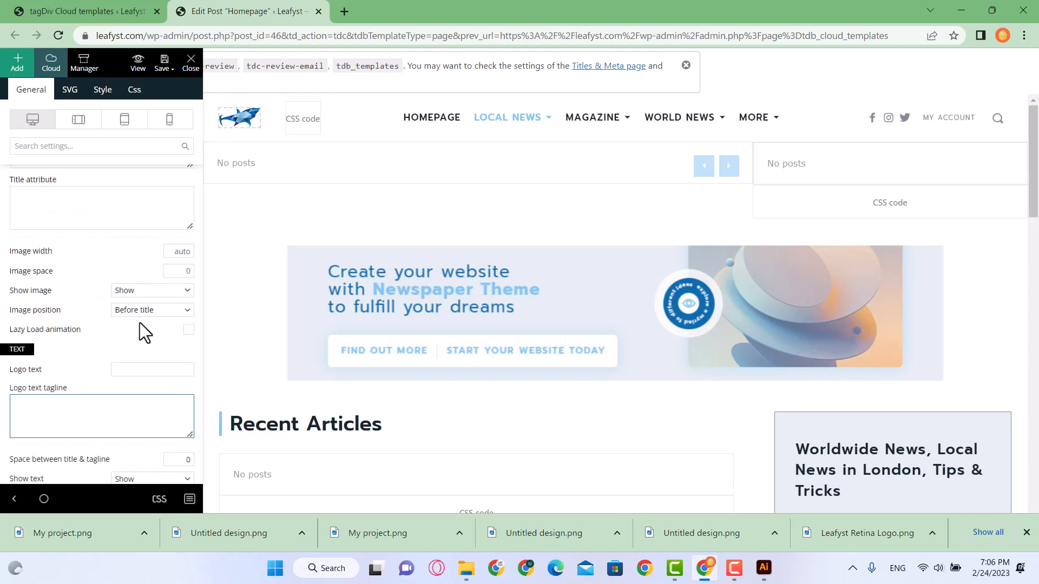
scroll(162, 359, down, 5)
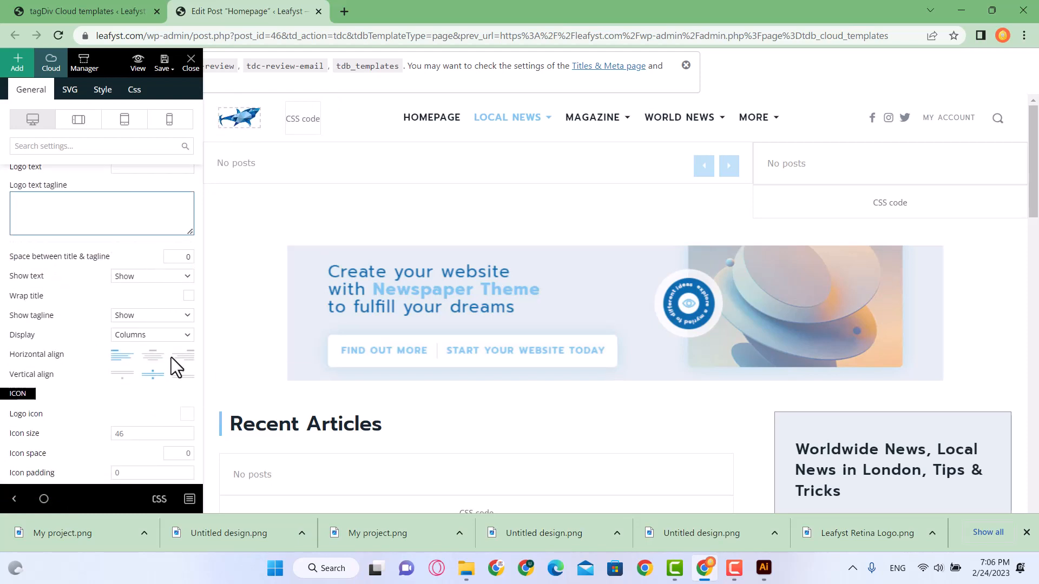
click(152, 277)
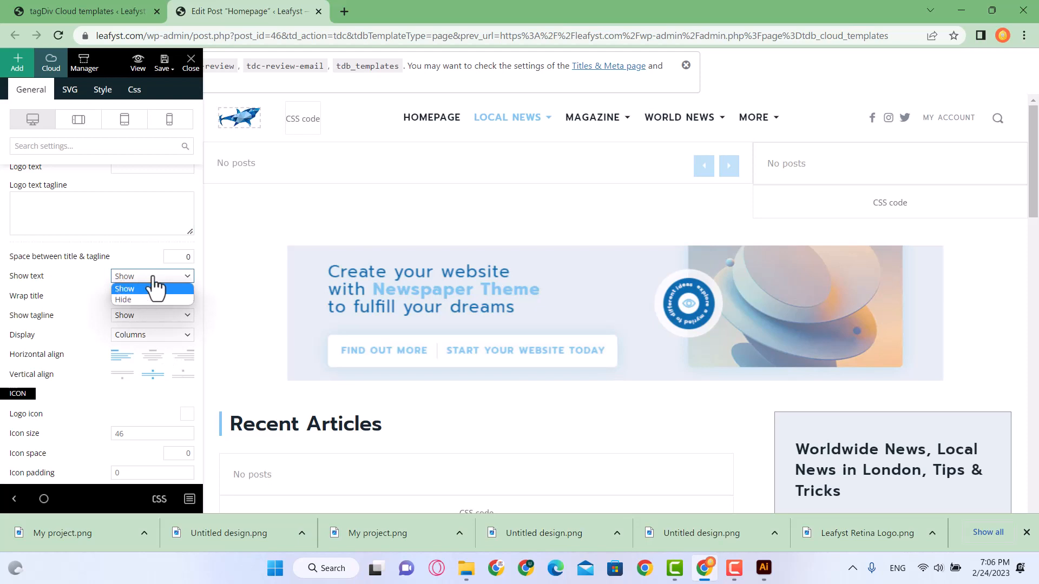
click(159, 298)
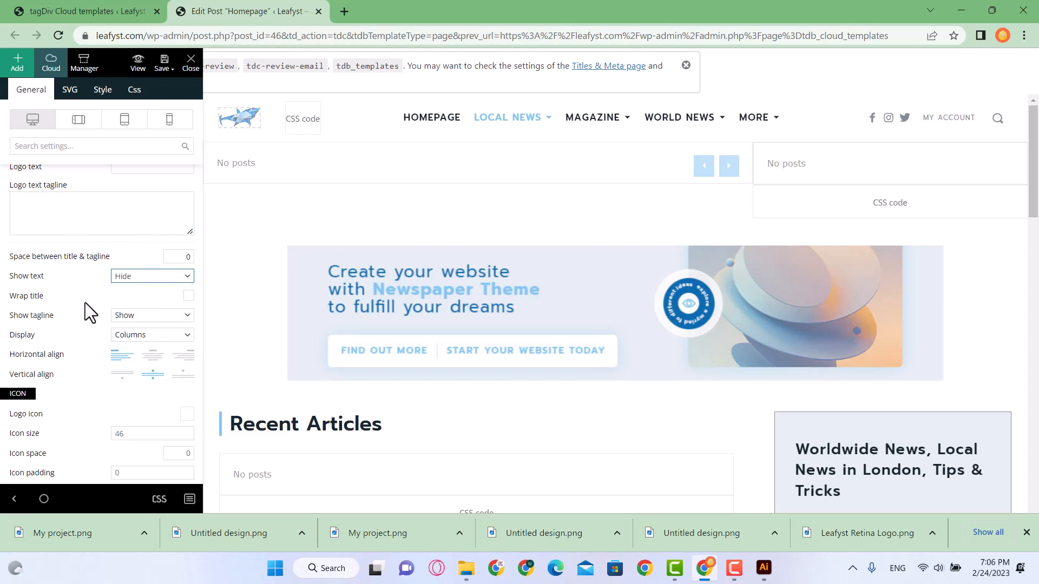
Examine the header logo's icon, image and text settings for what still controls the displayed shark logo
scroll(157, 357, down, 5)
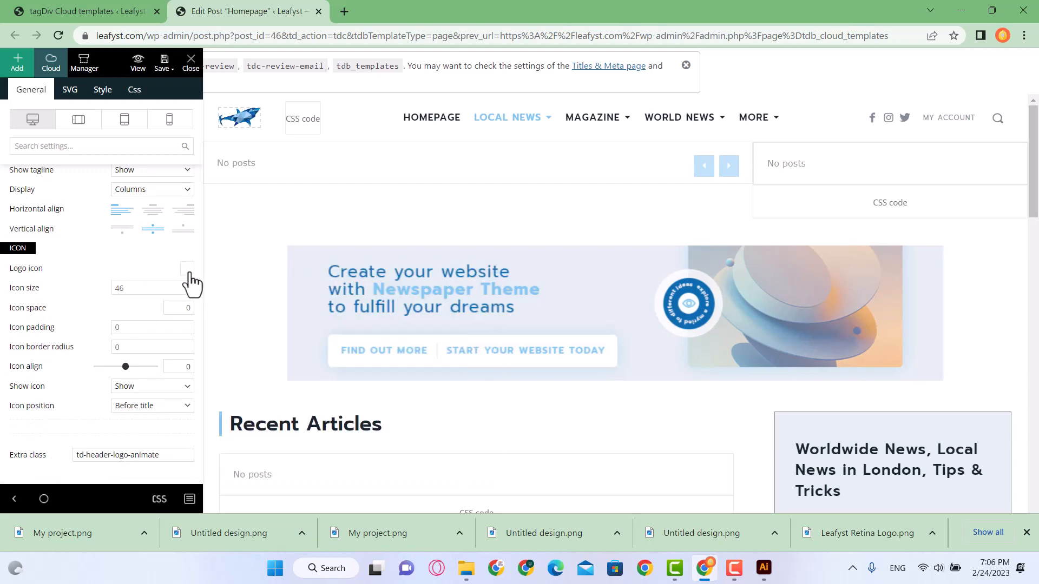
click(190, 273)
click(151, 267)
scroll(97, 294, up, 8)
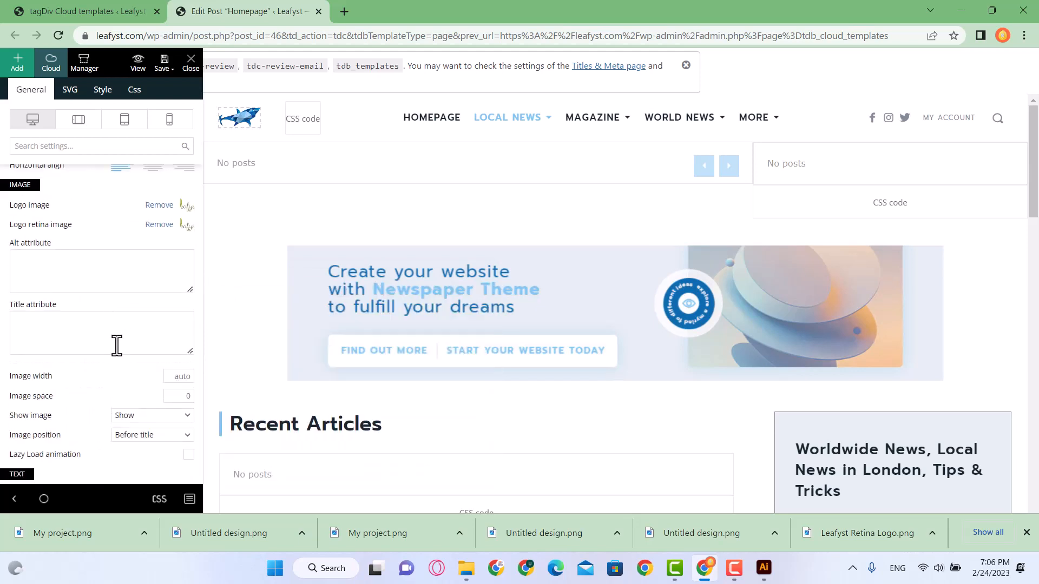
scroll(112, 375, up, 4)
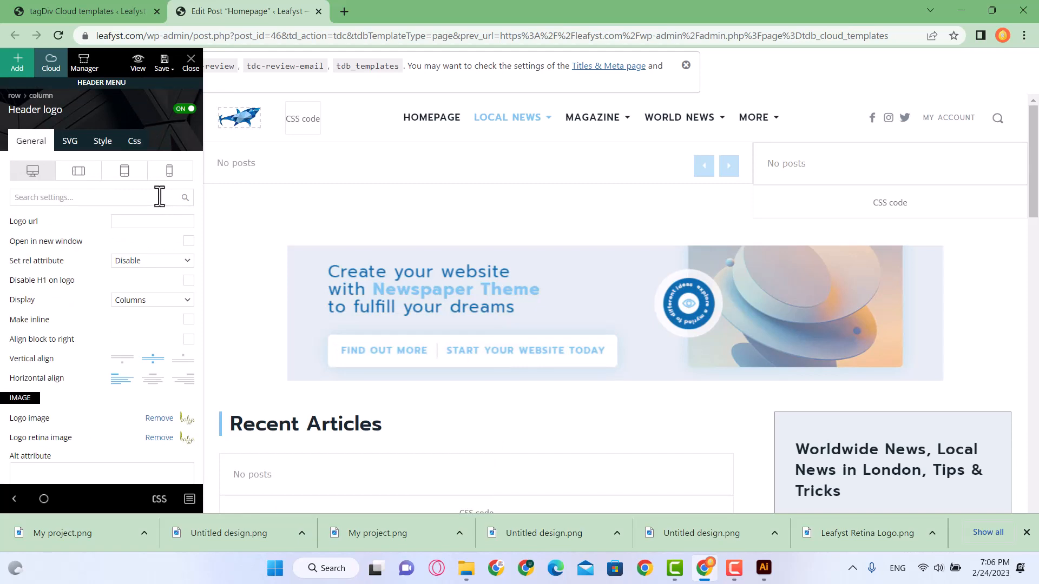
scroll(161, 327, down, 3)
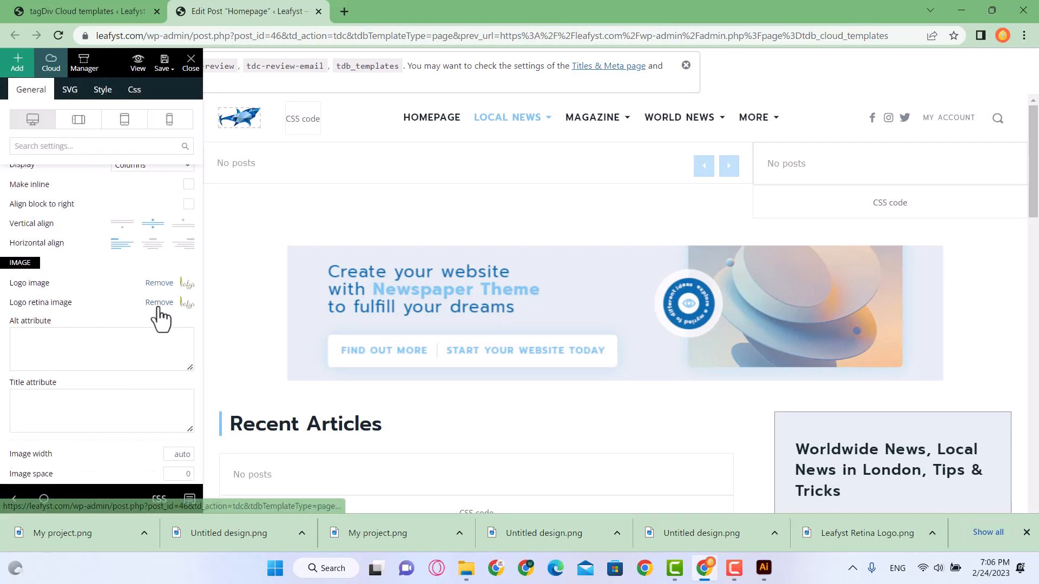
scroll(130, 338, down, 3)
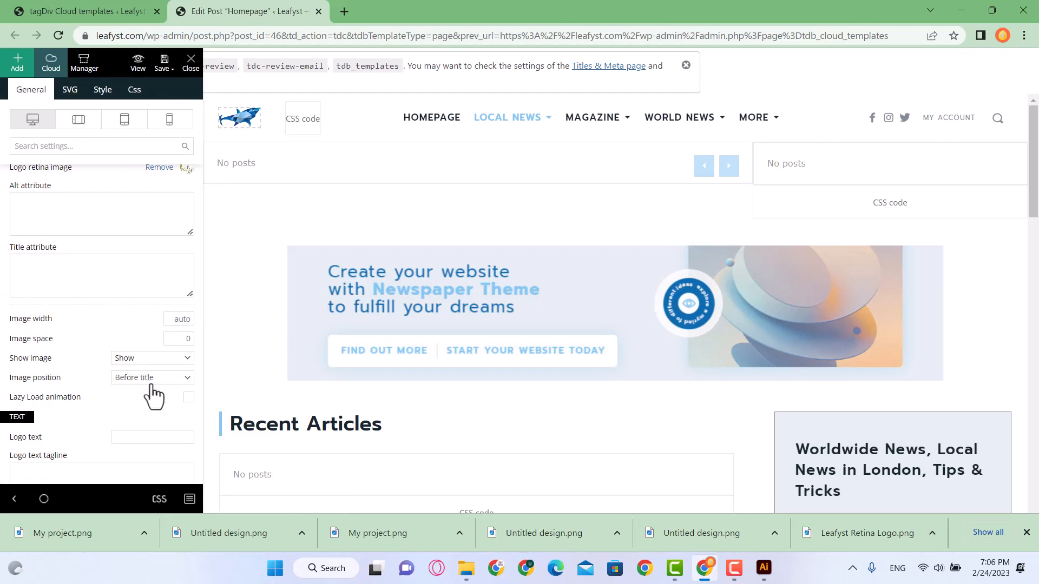
scroll(153, 386, down, 2)
scroll(200, 169, up, 3)
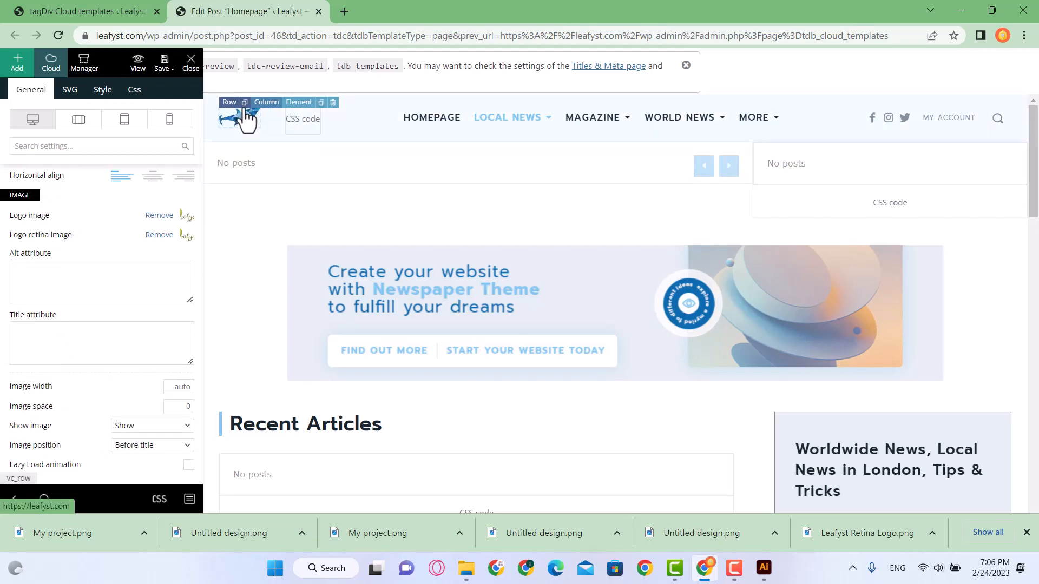
Delete the shark logo element from the main header menu and place a new Header logo element in its column
click(333, 104)
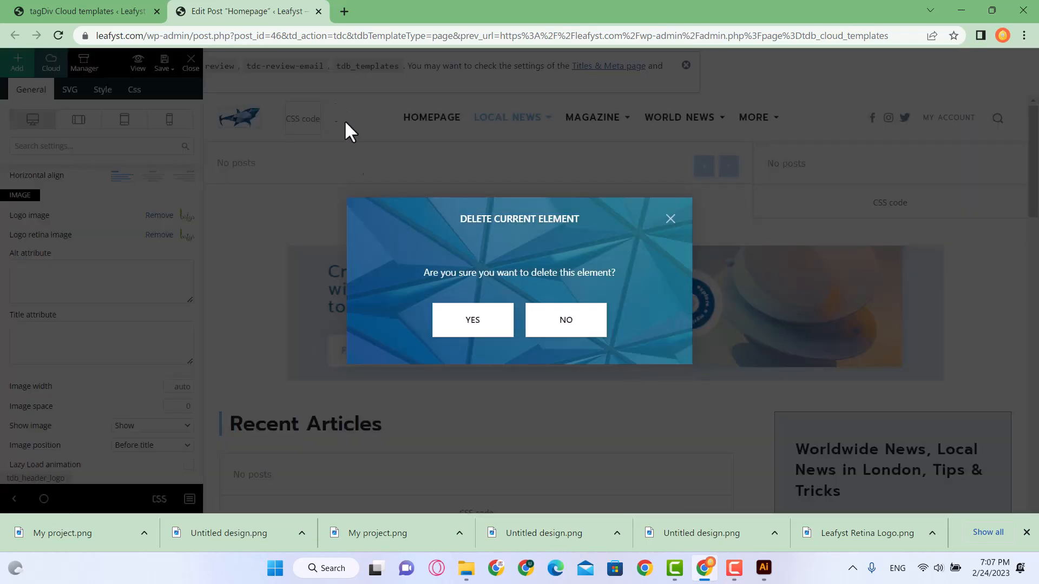
click(473, 343)
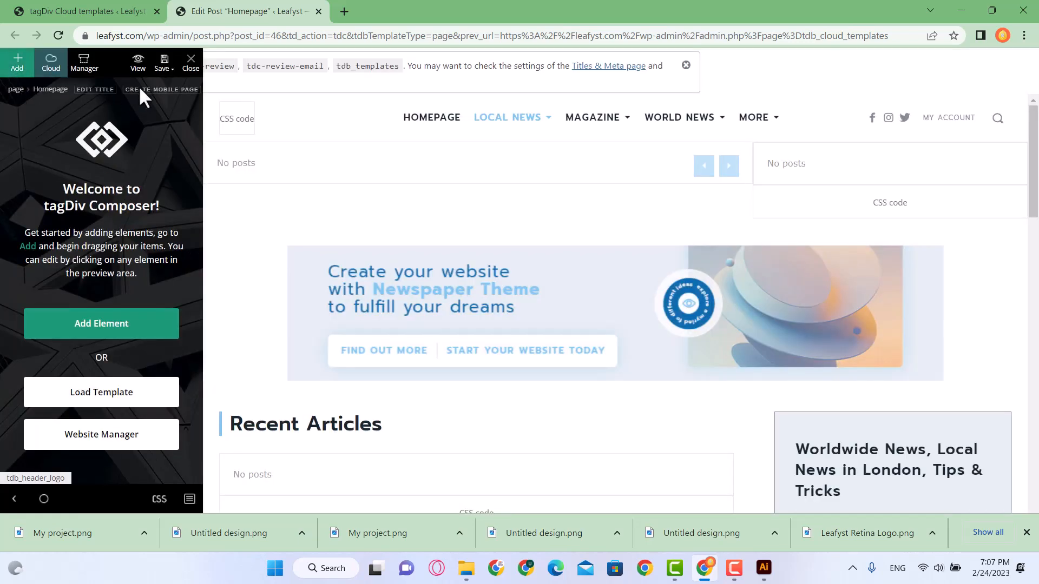
click(19, 74)
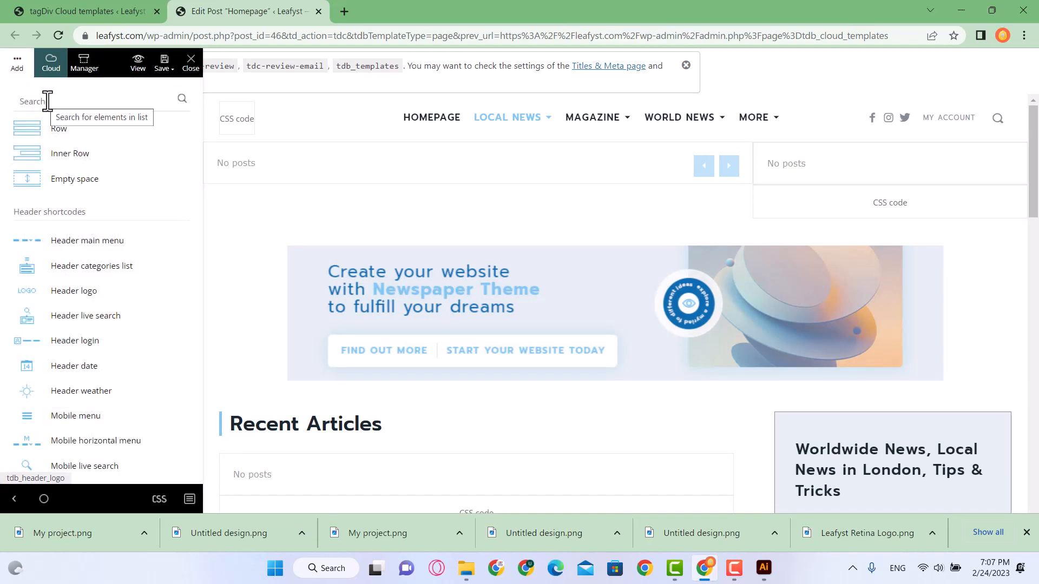
text(logo)
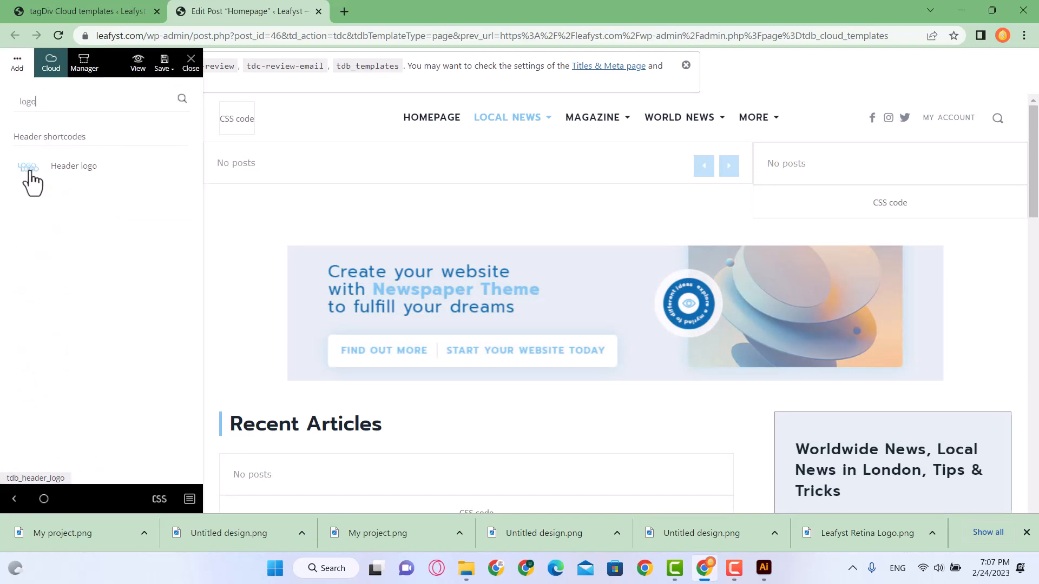
drag(180, 150, 223, 124)
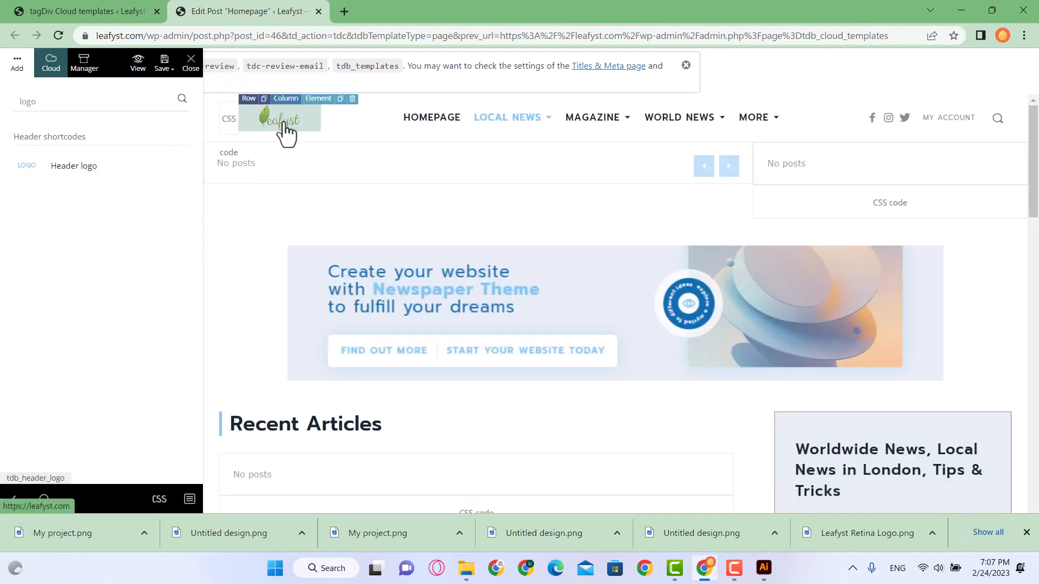
Move the CSS code element after the new header logo, check the logo's general settings and save all template changes
click(286, 132)
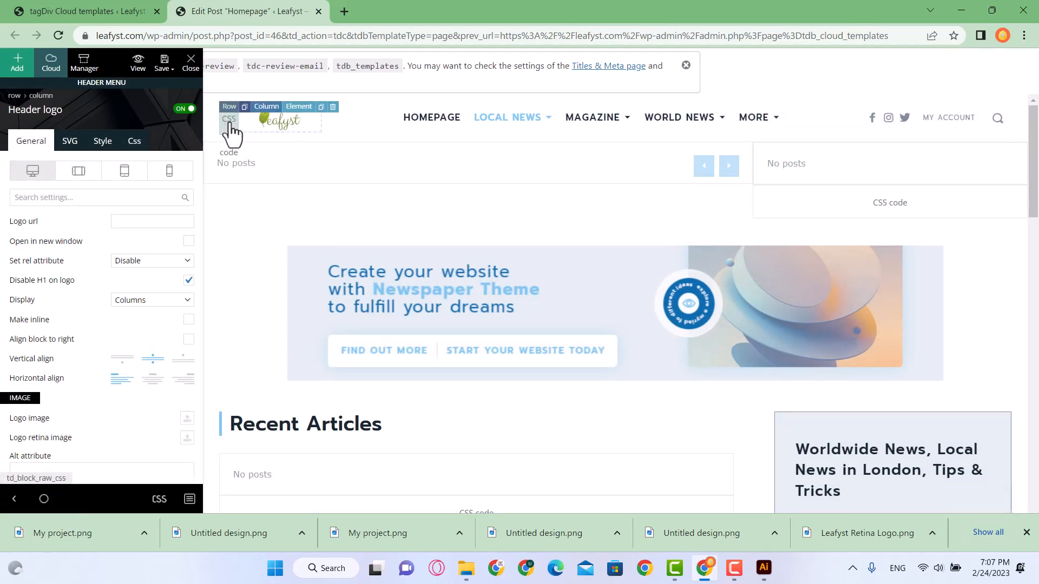
drag(230, 128, 295, 135)
click(276, 133)
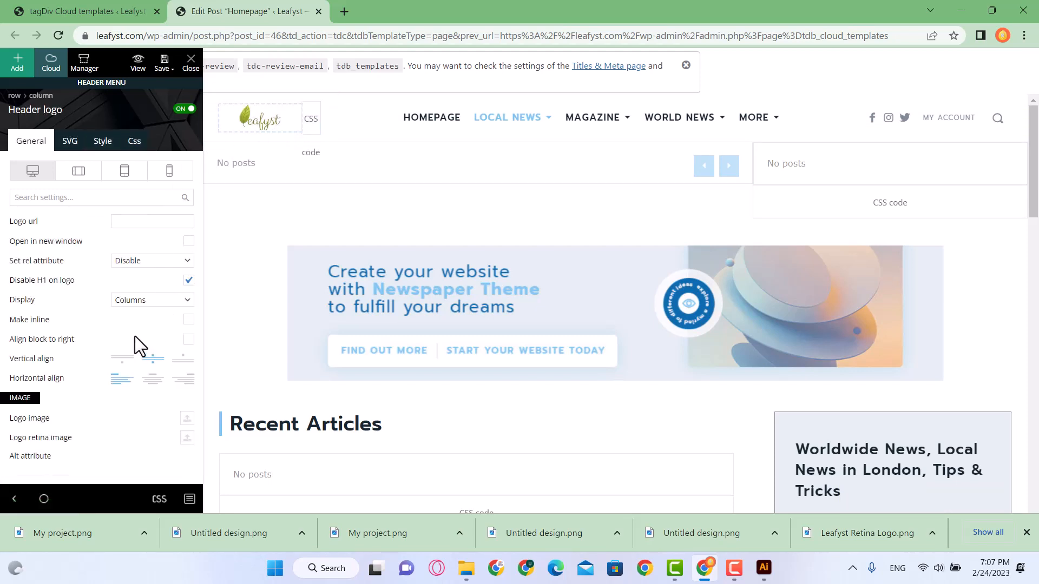
scroll(132, 287, down, 5)
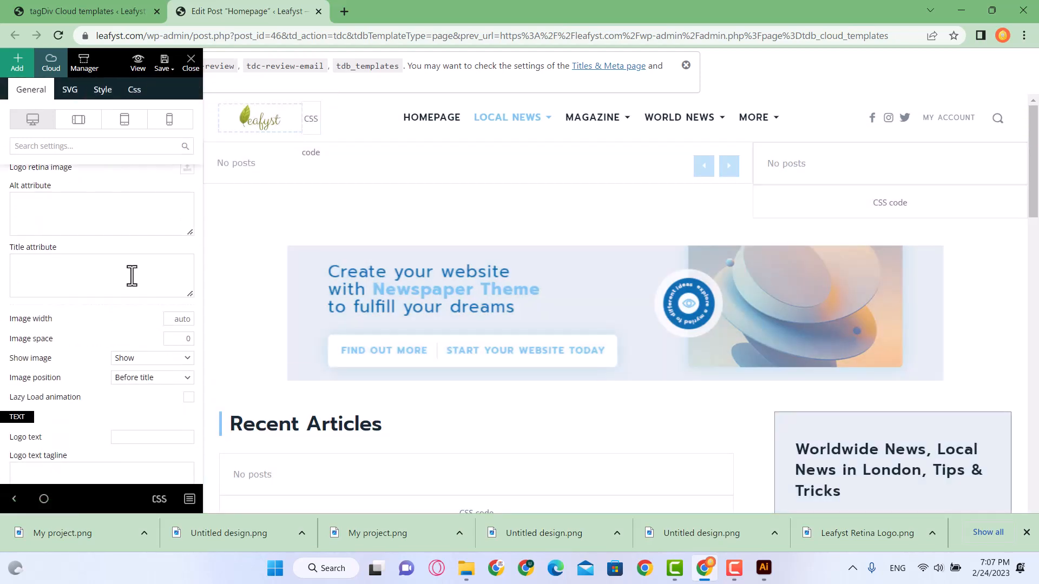
scroll(132, 278, up, 3)
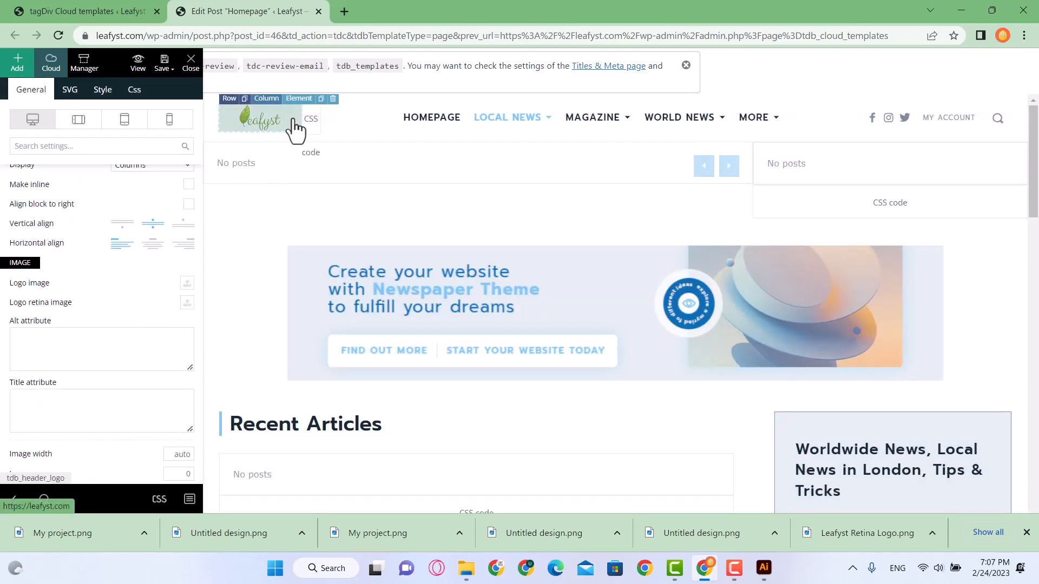
click(164, 70)
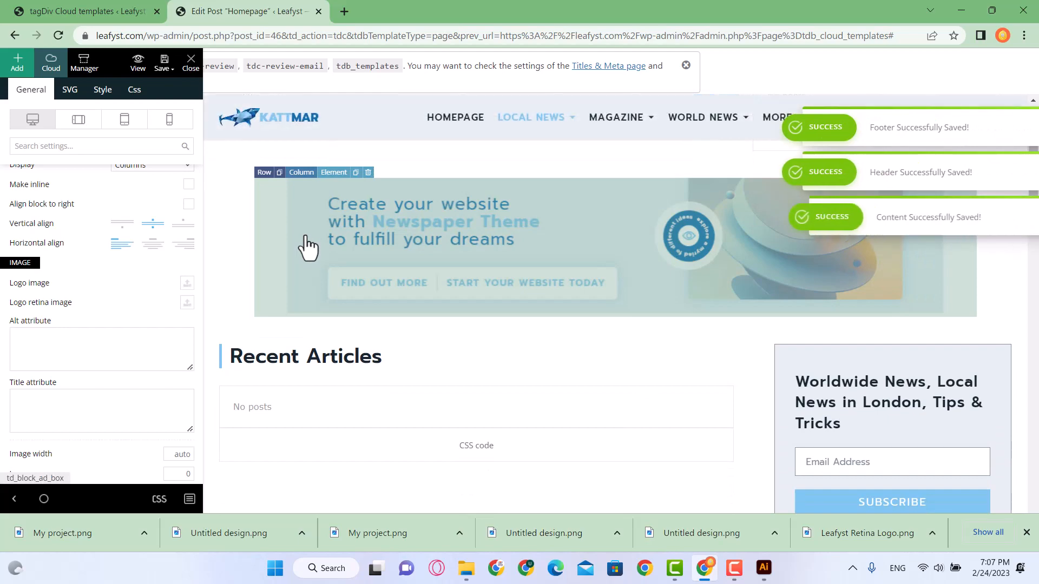
Delete the Kattmar logo from the sticky header menu and place a new Header logo element in the empty column
scroll(280, 182, down, 5)
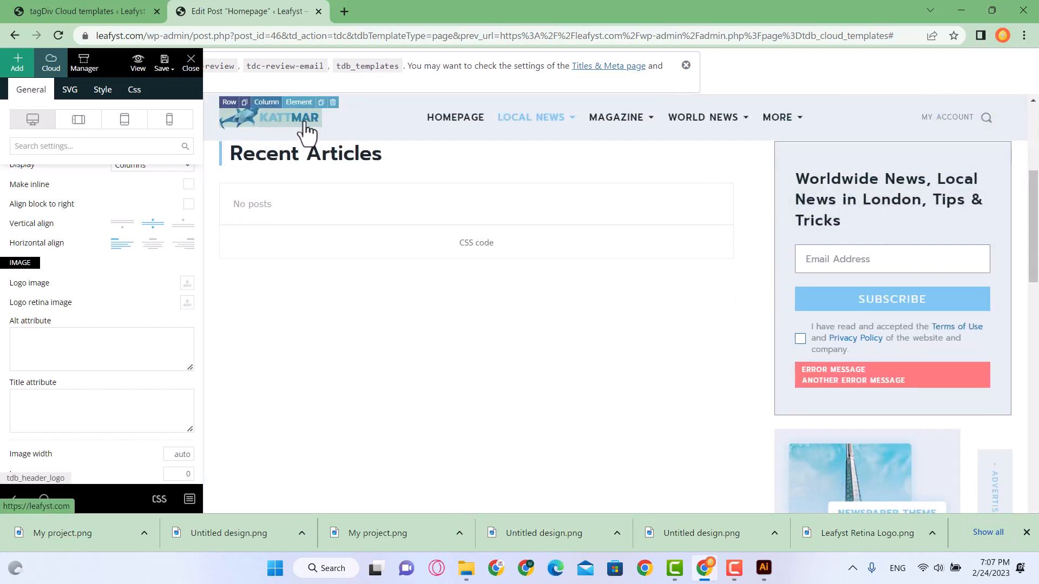
click(332, 103)
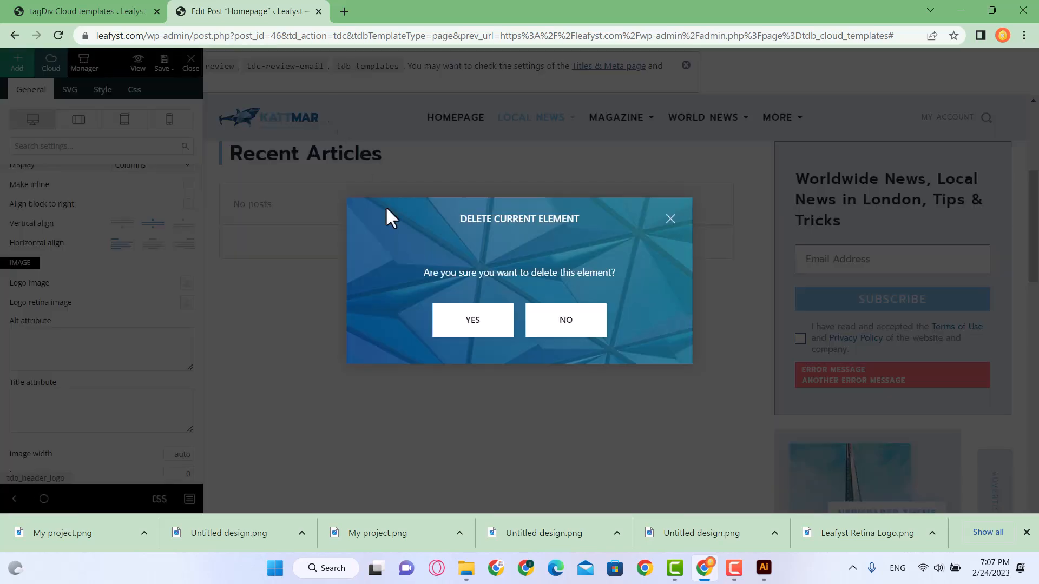
click(482, 326)
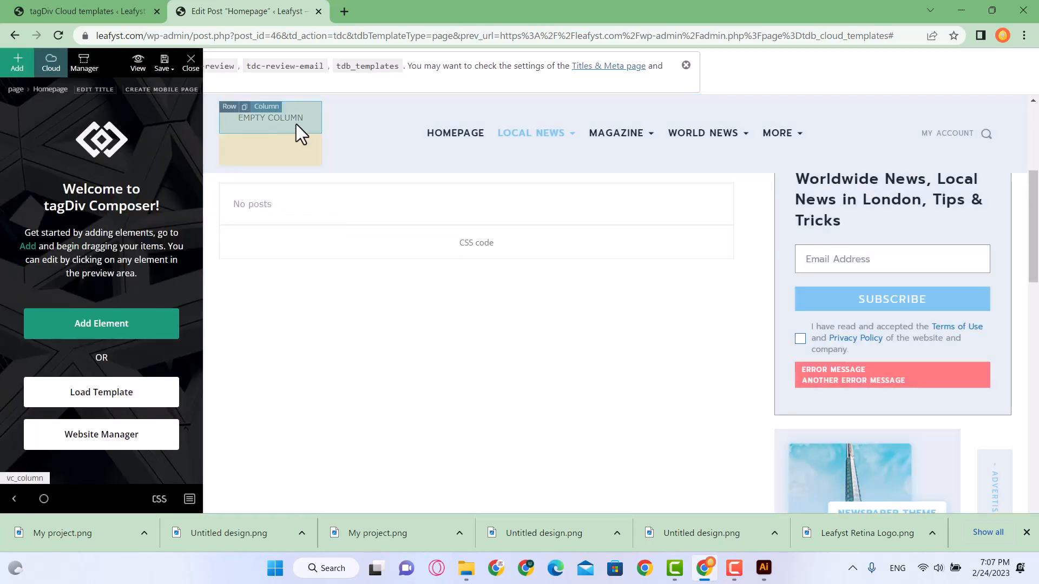
click(17, 63)
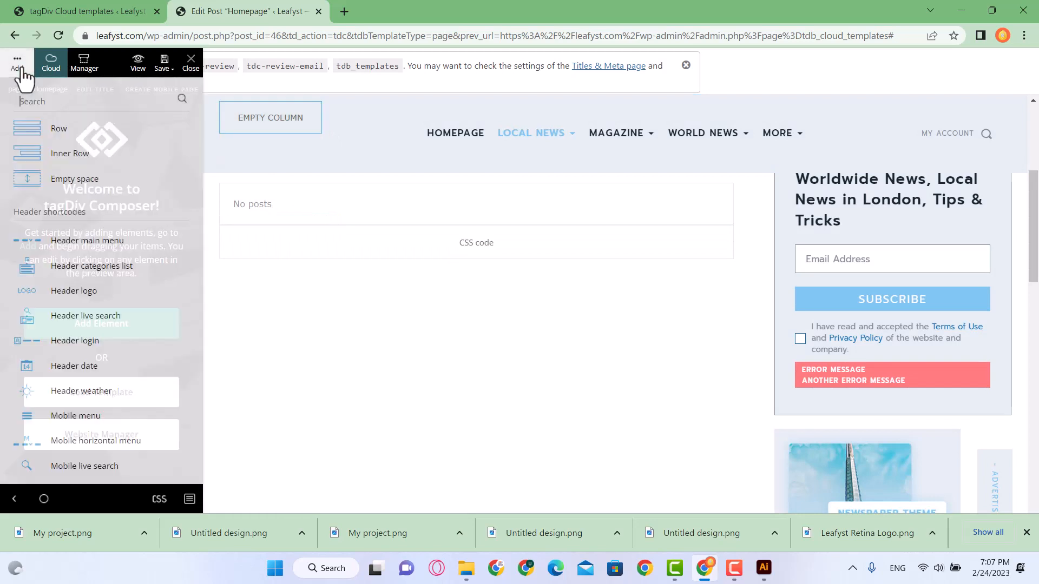
click(87, 105)
text(logo)
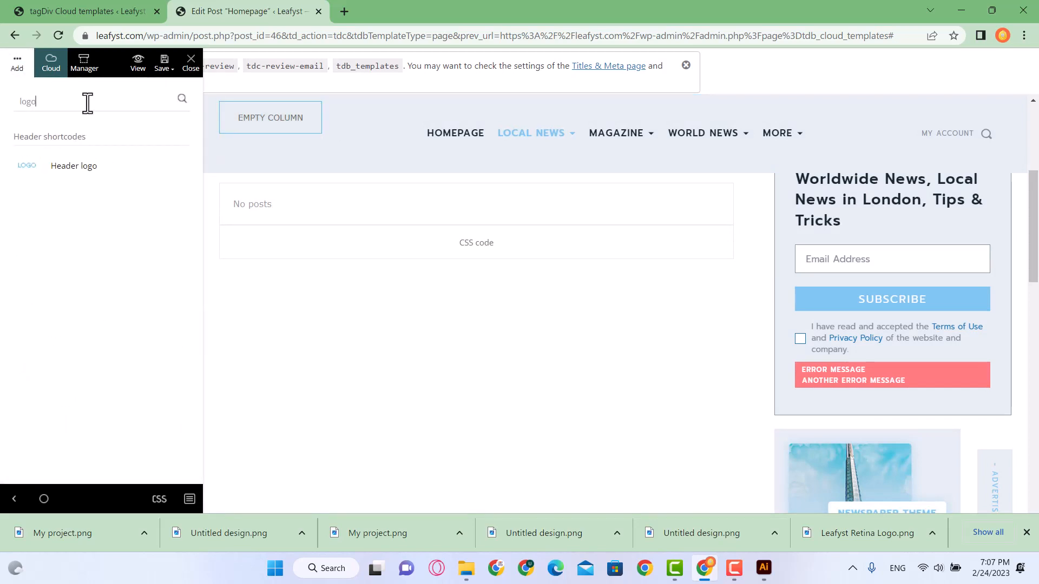
drag(63, 184, 279, 135)
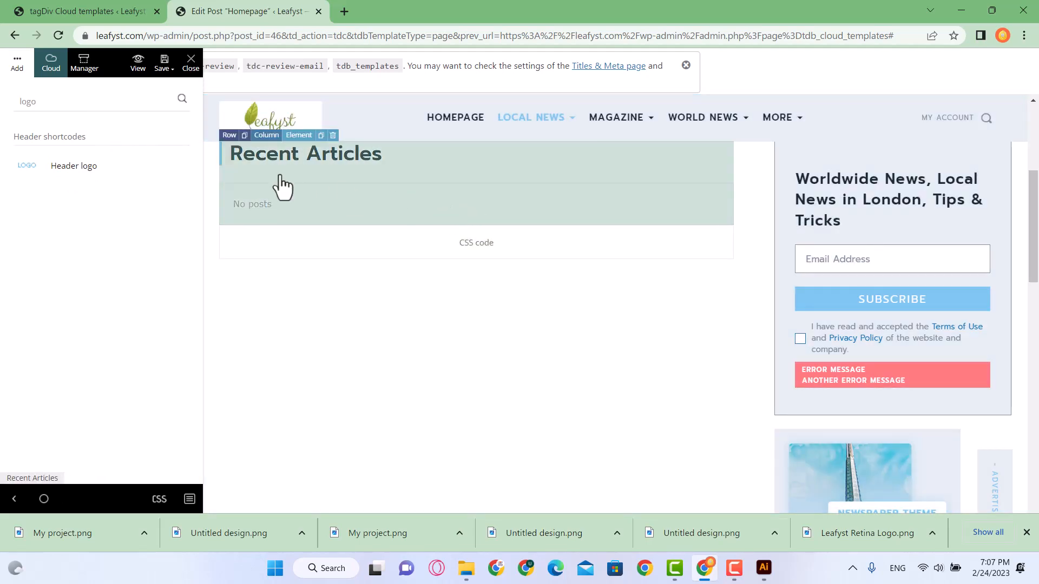
Switch to the WordPress dashboard tab and open the Logo & Favicon settings in the Newspaper theme panel
click(85, 7)
scroll(80, 187, up, 4)
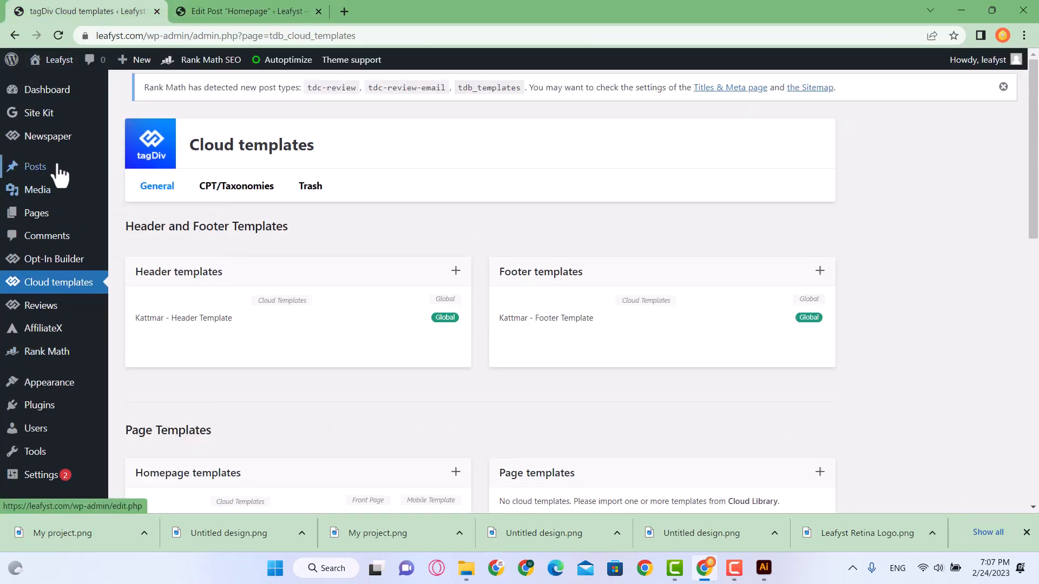
mouse_move(71, 155)
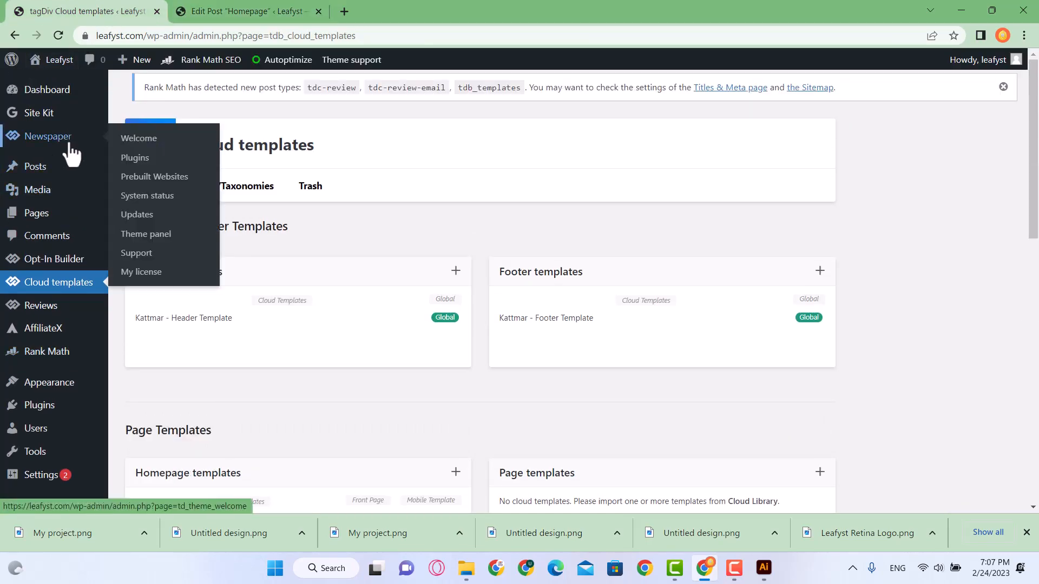
click(162, 236)
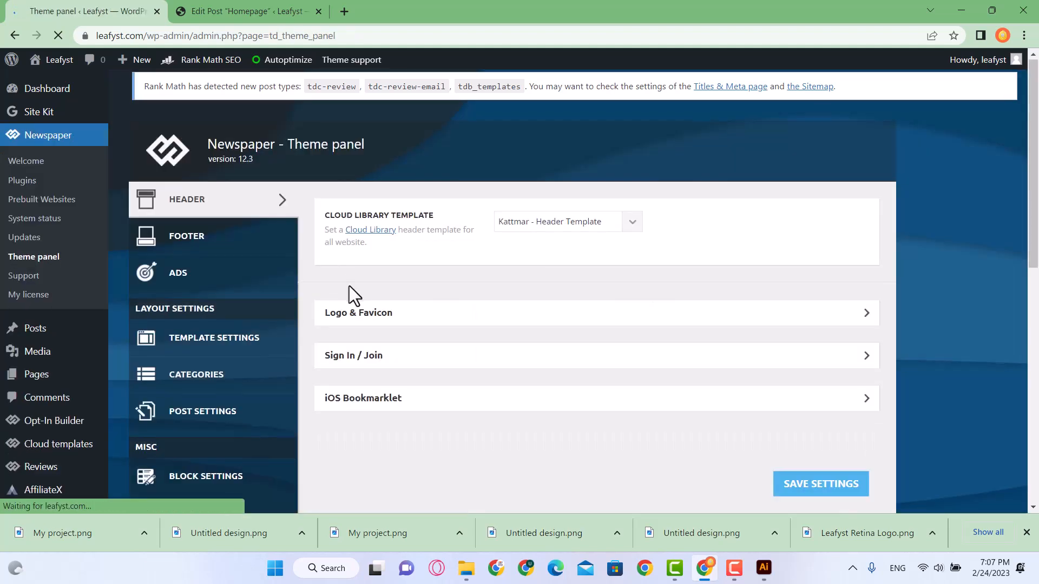
scroll(378, 259, down, 2)
click(434, 254)
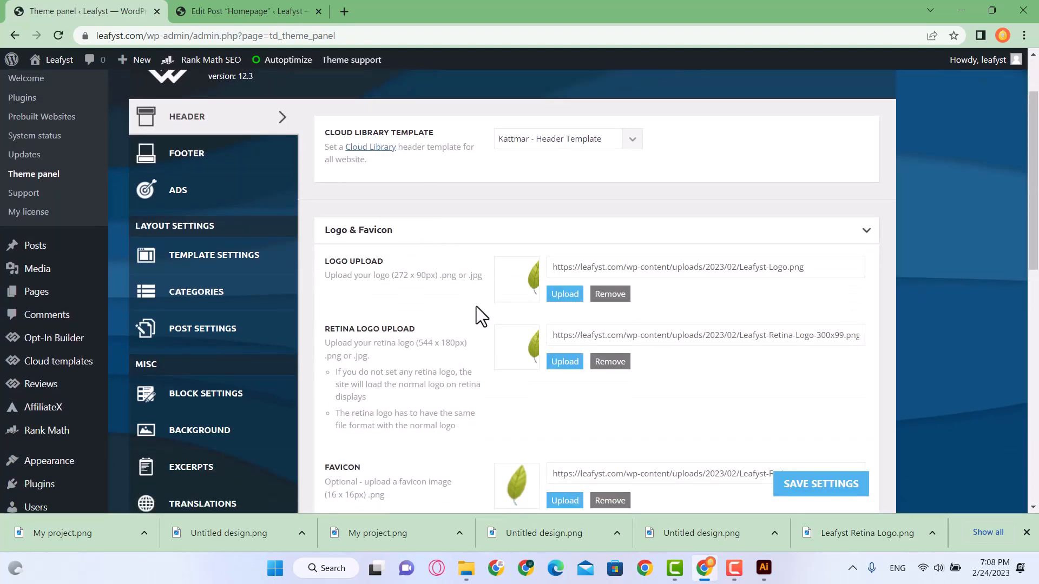
scroll(541, 238, down, 6)
Return to the Homepage template, compare the logos in the main and sticky headers, and save all changes
click(279, 12)
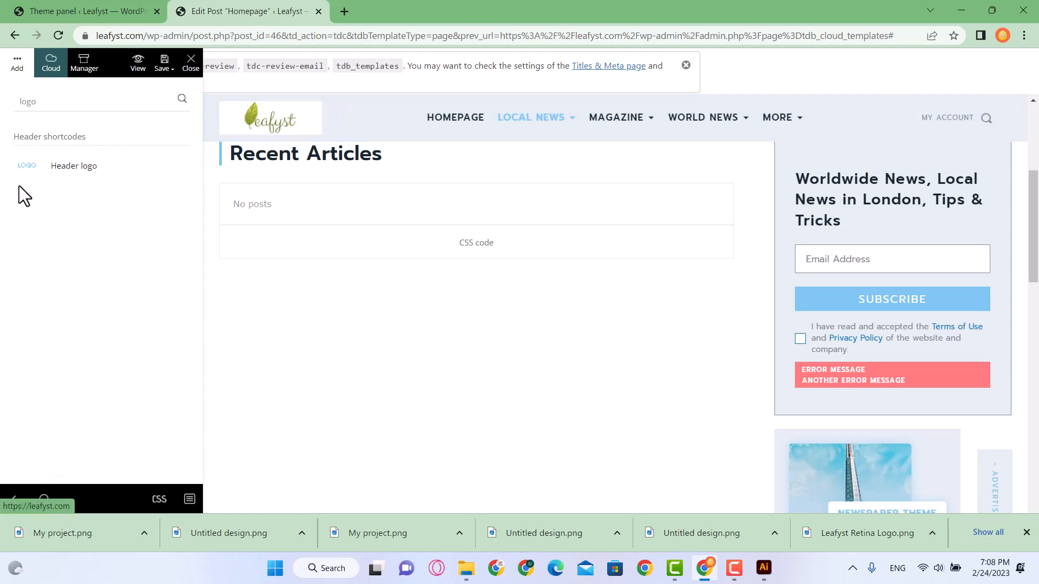
scroll(368, 279, up, 4)
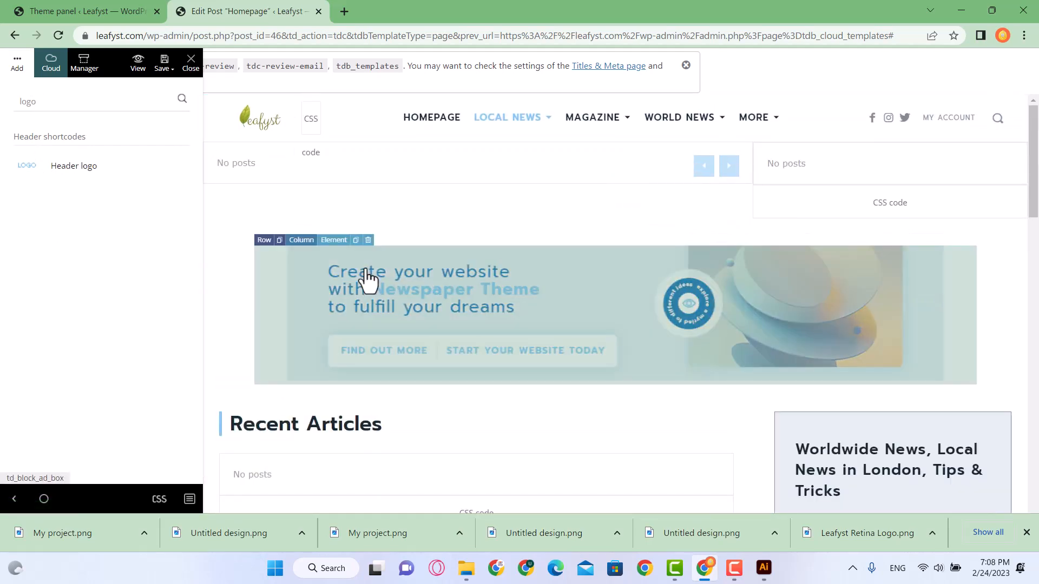
scroll(357, 255, down, 6)
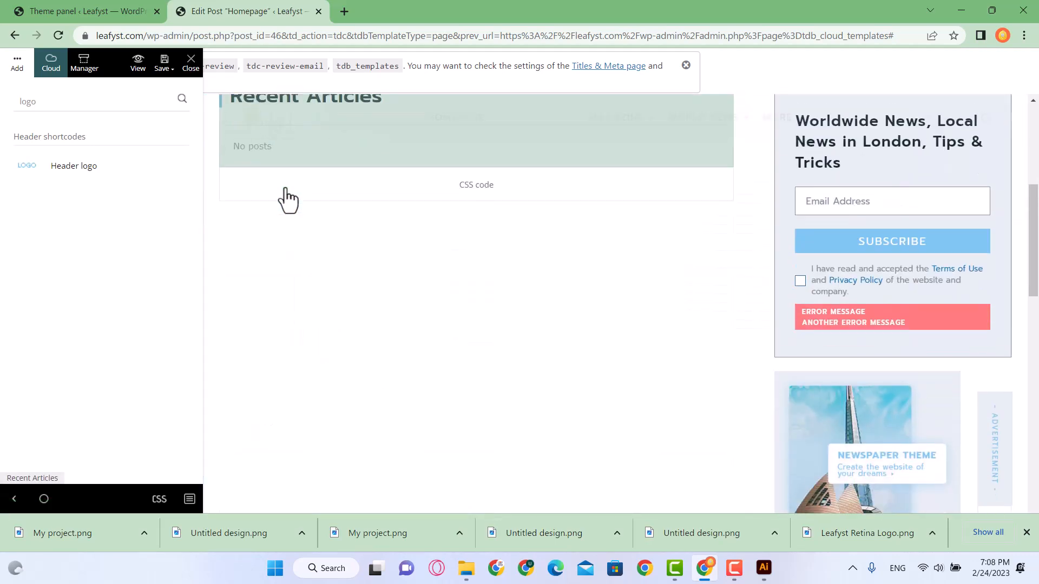
click(294, 138)
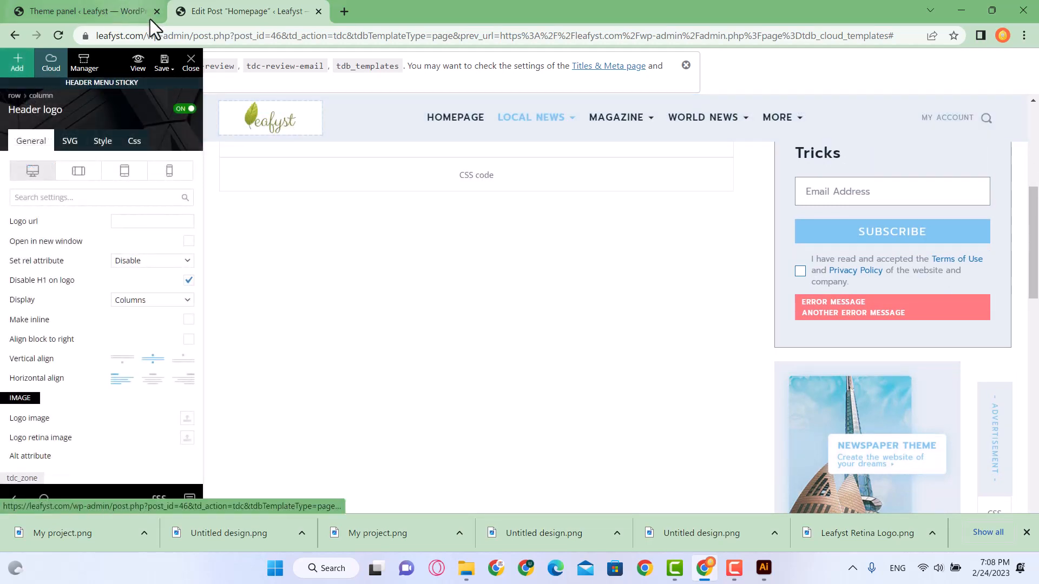
mouse_move(163, 69)
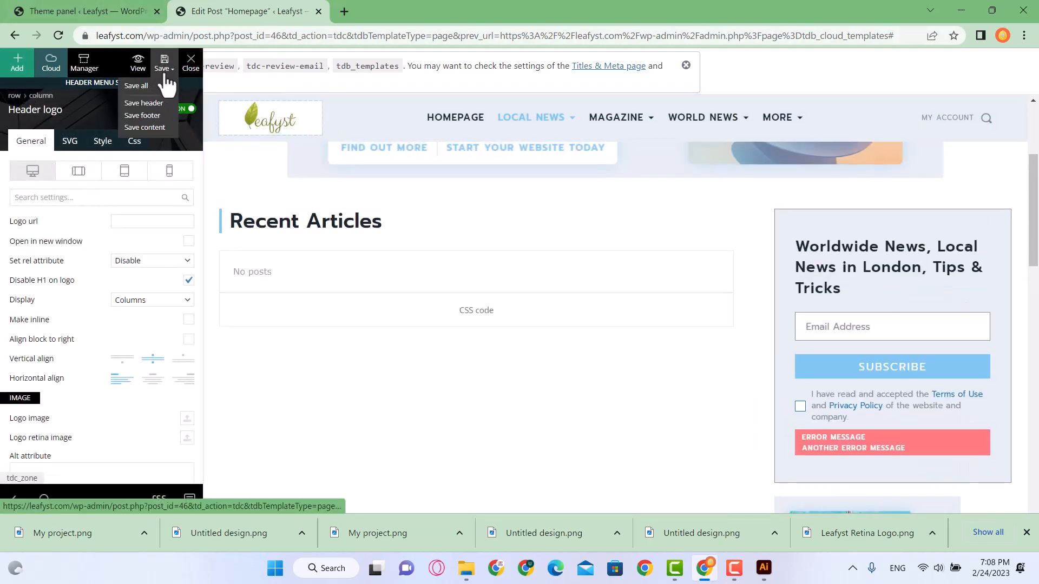
click(162, 85)
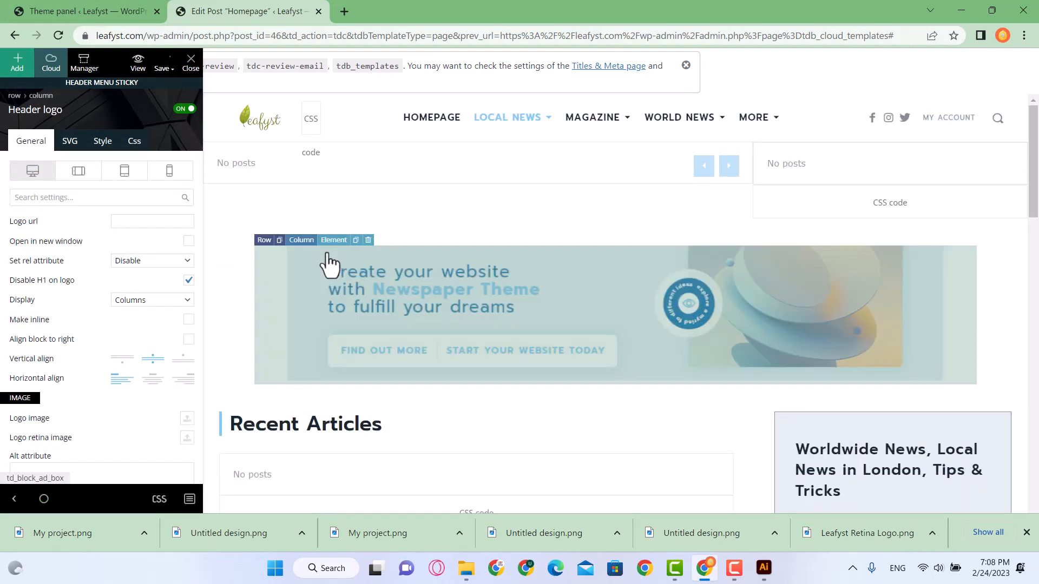
Upload High Resolution Transparent Background.png as the main logo in the theme panel's Logo & Favicon settings and save them
click(85, 7)
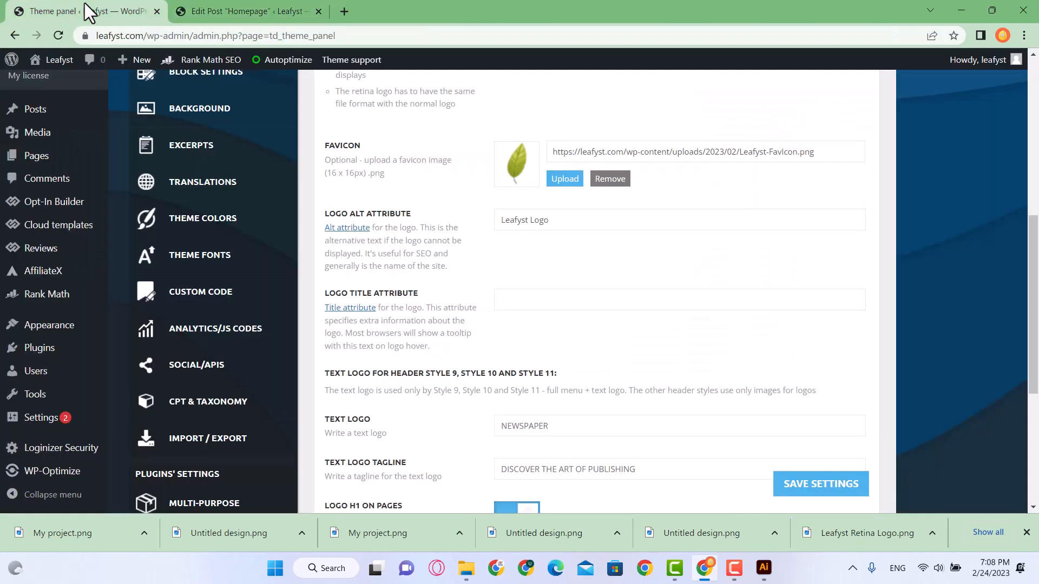
scroll(475, 266, up, 5)
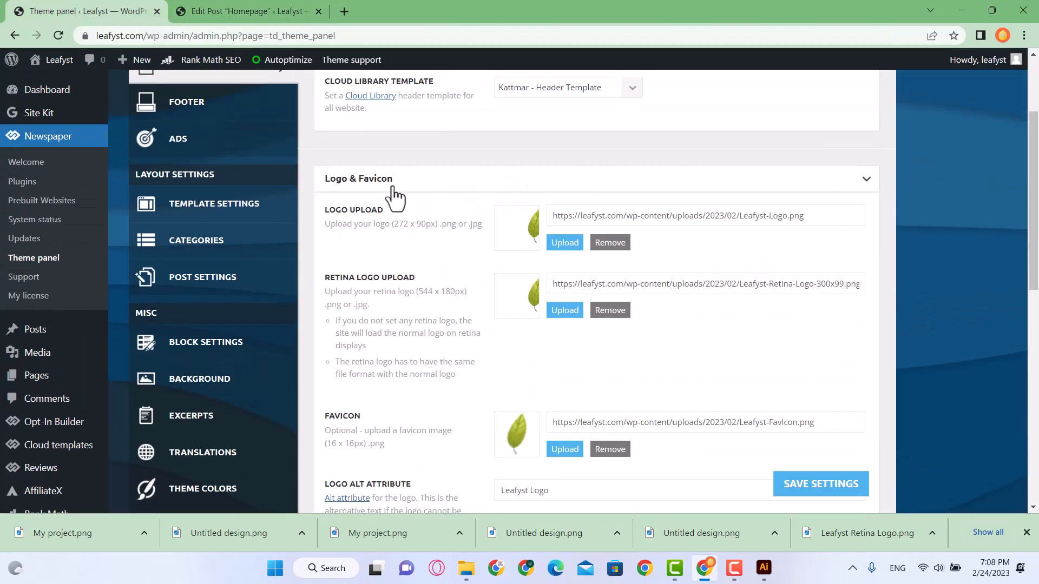
scroll(439, 248, up, 3)
scroll(371, 289, down, 4)
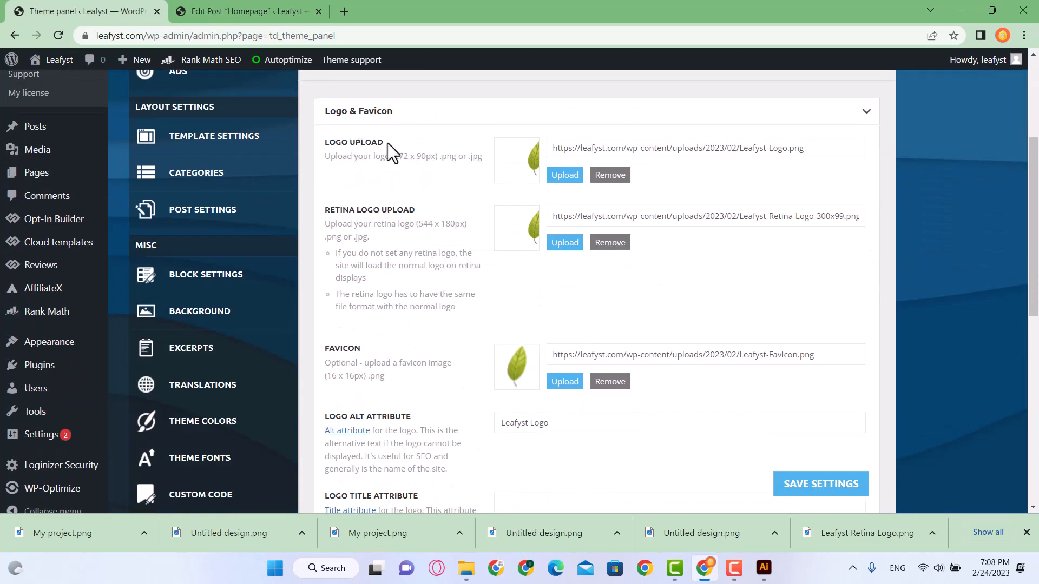
click(565, 175)
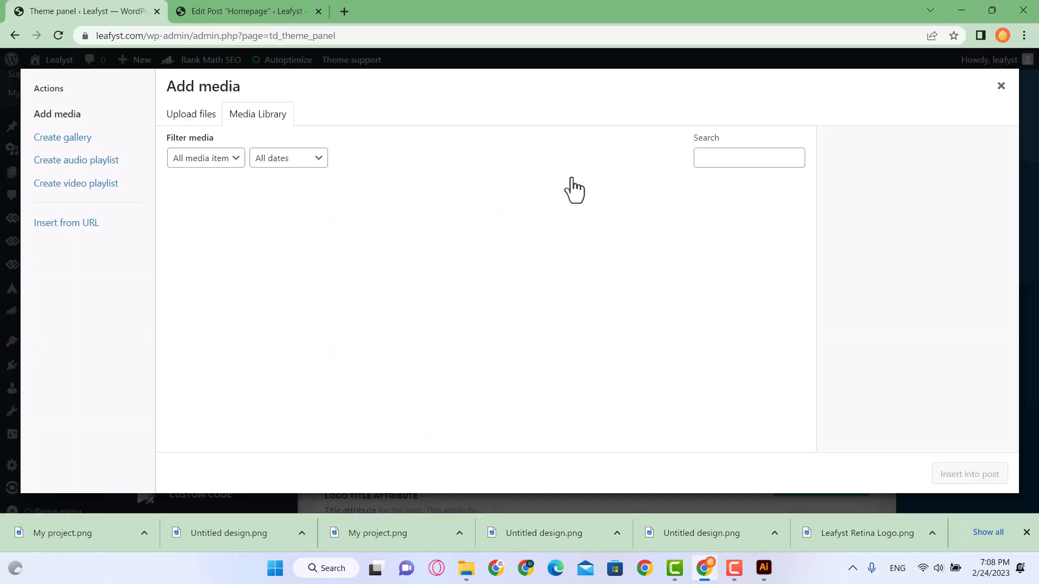
click(203, 130)
click(570, 294)
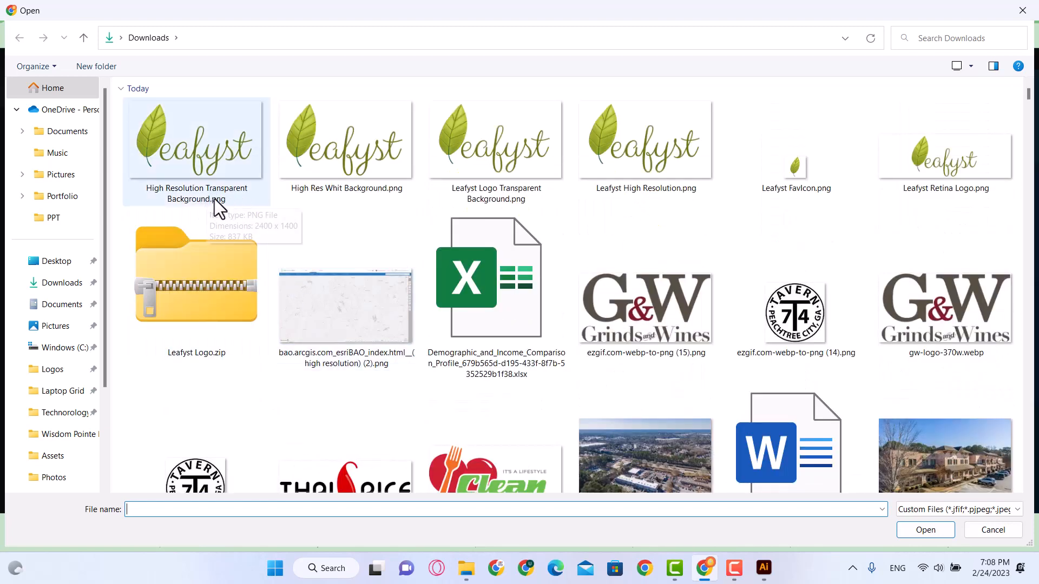
double_click(236, 177)
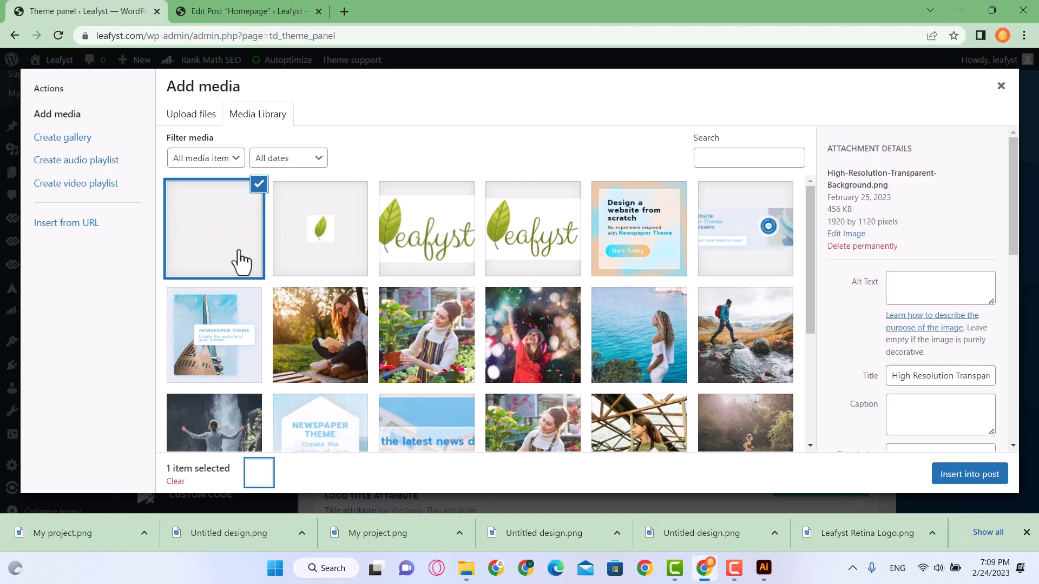
click(969, 475)
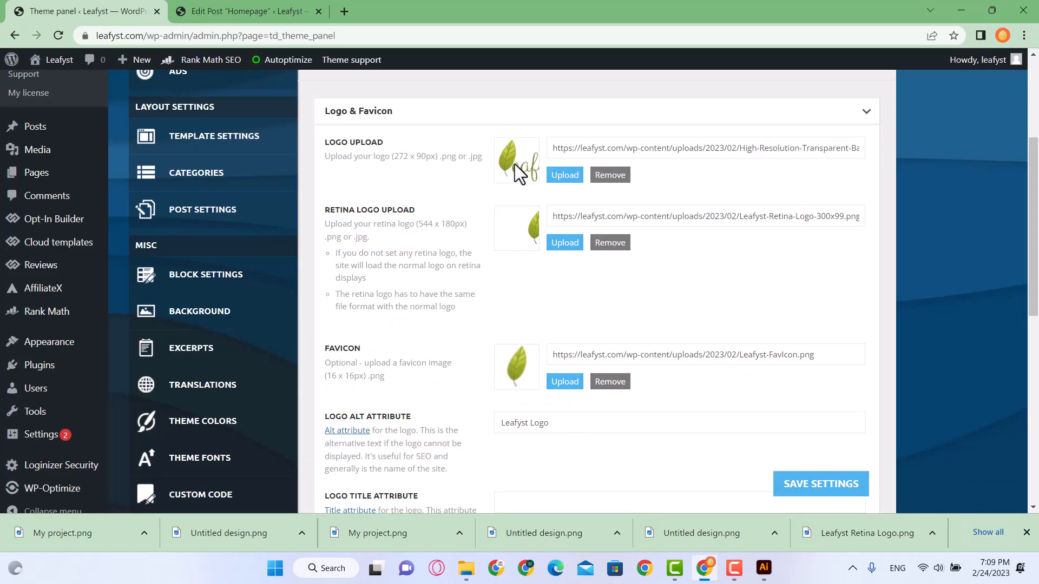
scroll(832, 404, down, 1)
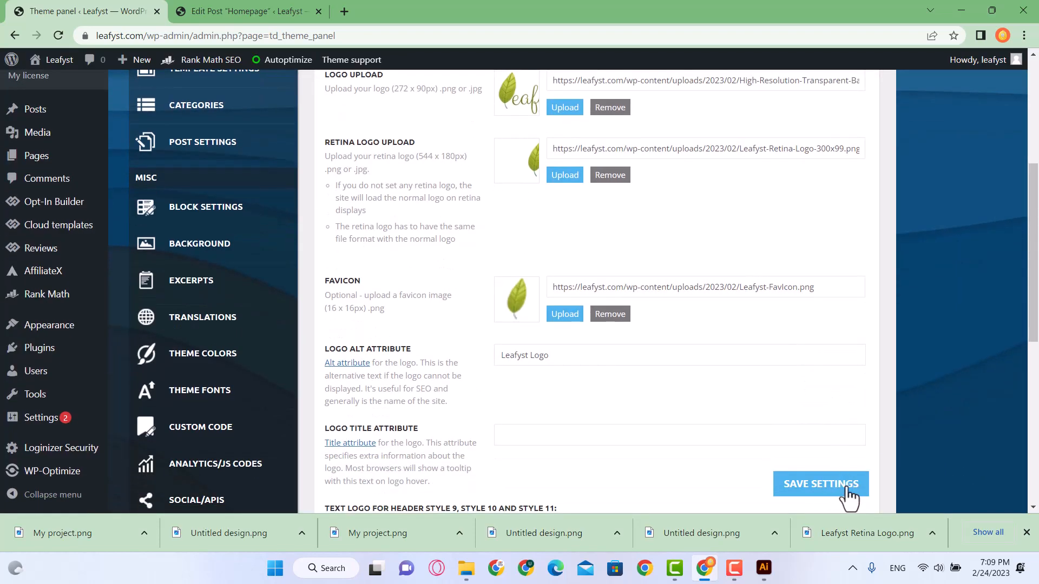
click(832, 492)
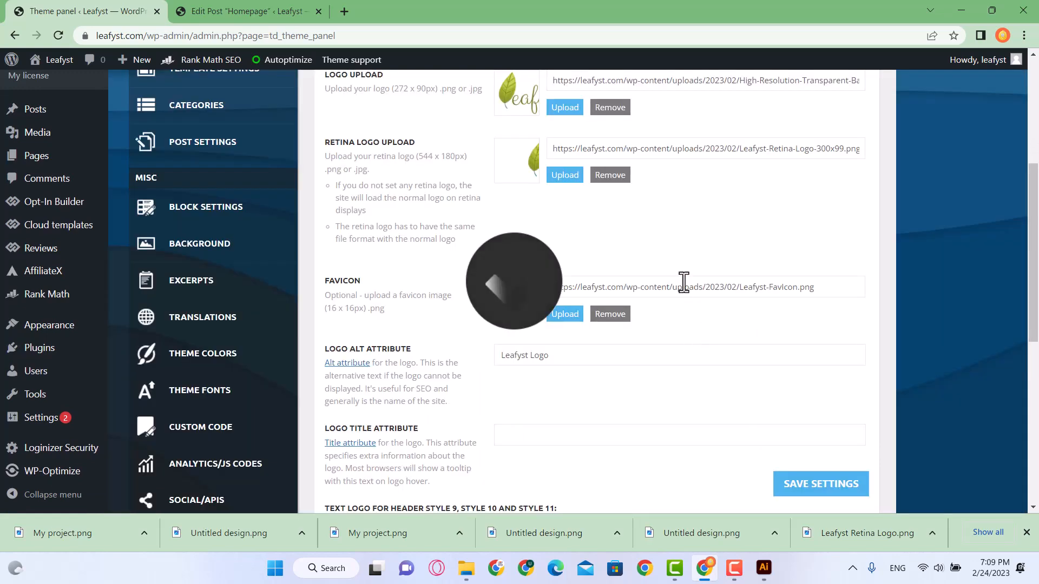
Close the old Homepage editor tab and reopen the Homepage template from Cloud templates with TD Composer
scroll(365, 157, up, 2)
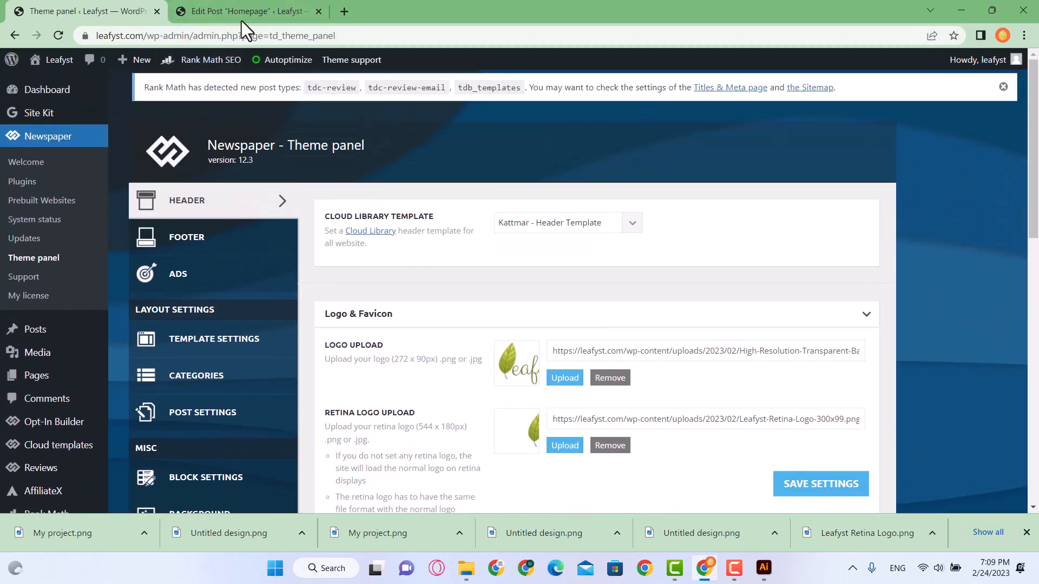
middle_click(241, 7)
scroll(56, 349, down, 1)
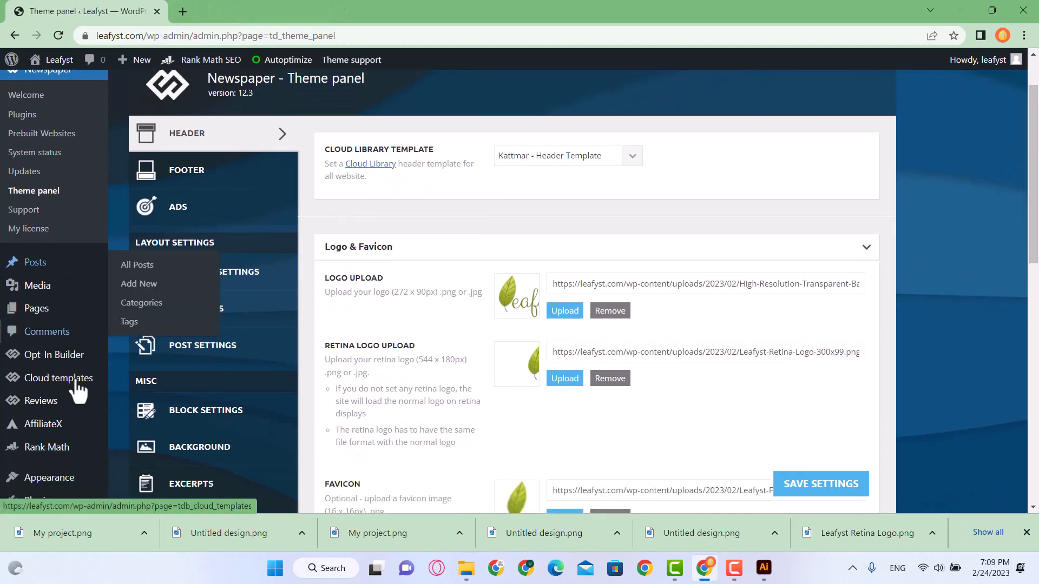
click(56, 394)
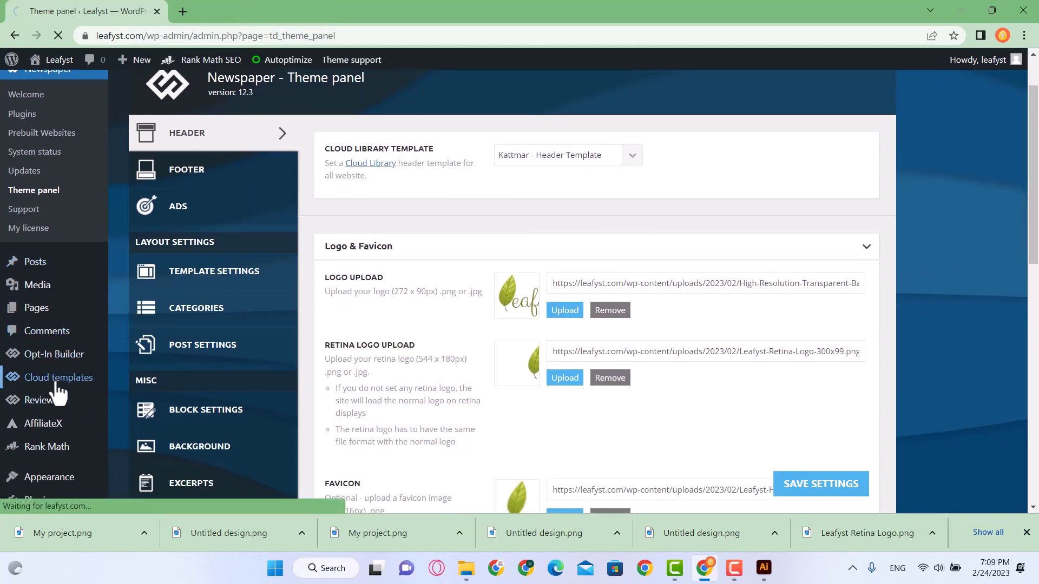
scroll(261, 260, down, 1)
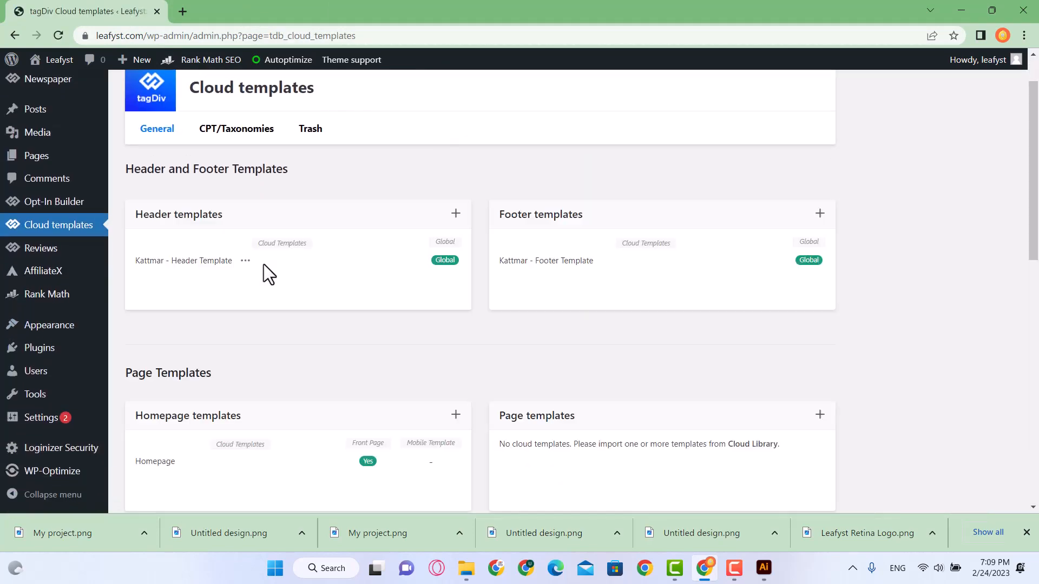
scroll(269, 273, down, 2)
click(186, 326)
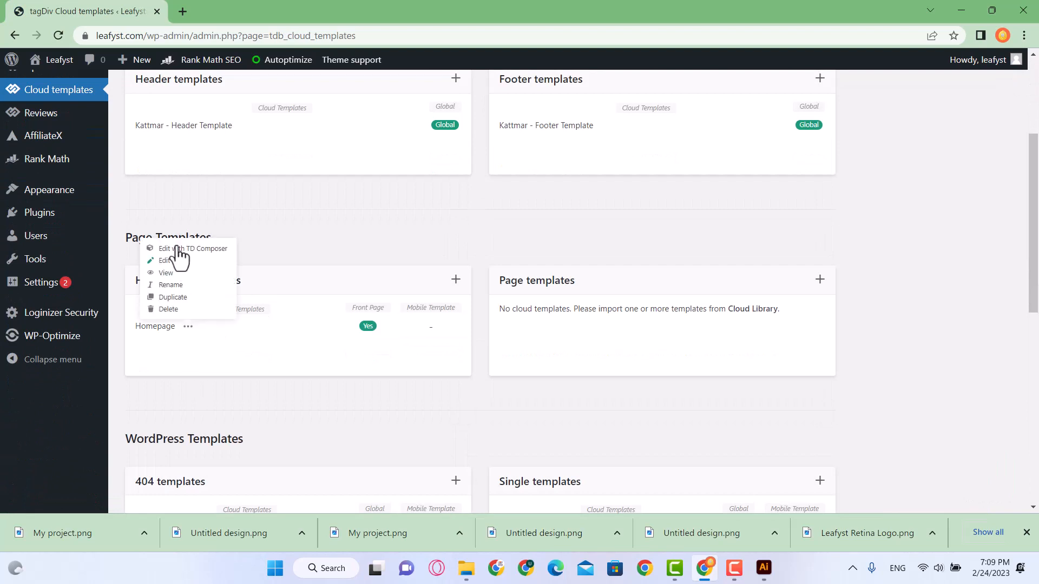
click(224, 250)
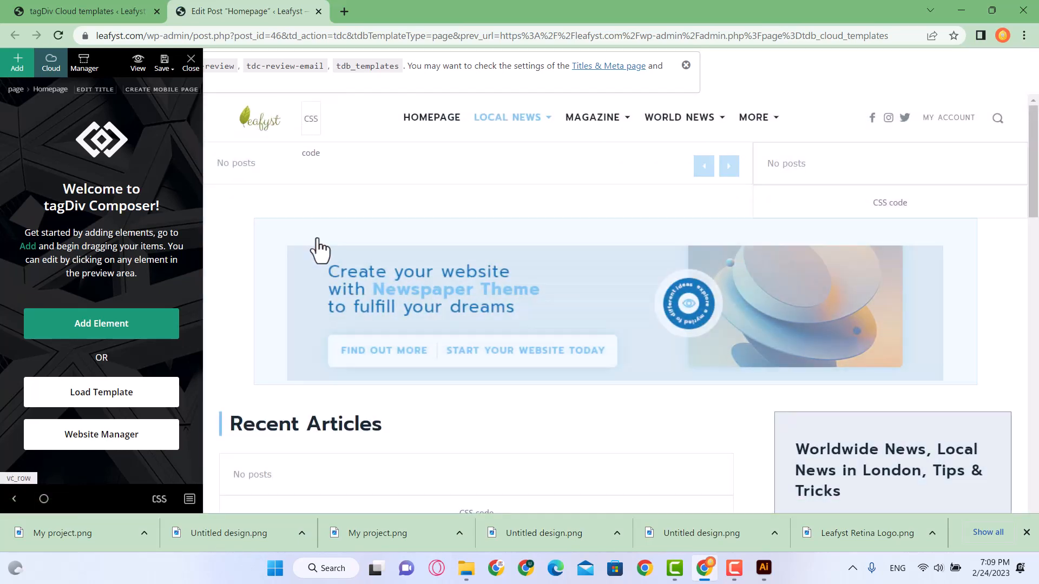
Check the Leafyst logo in the template's sticky header, save the template, and view the live homepage
scroll(317, 248, down, 3)
scroll(395, 429, down, 3)
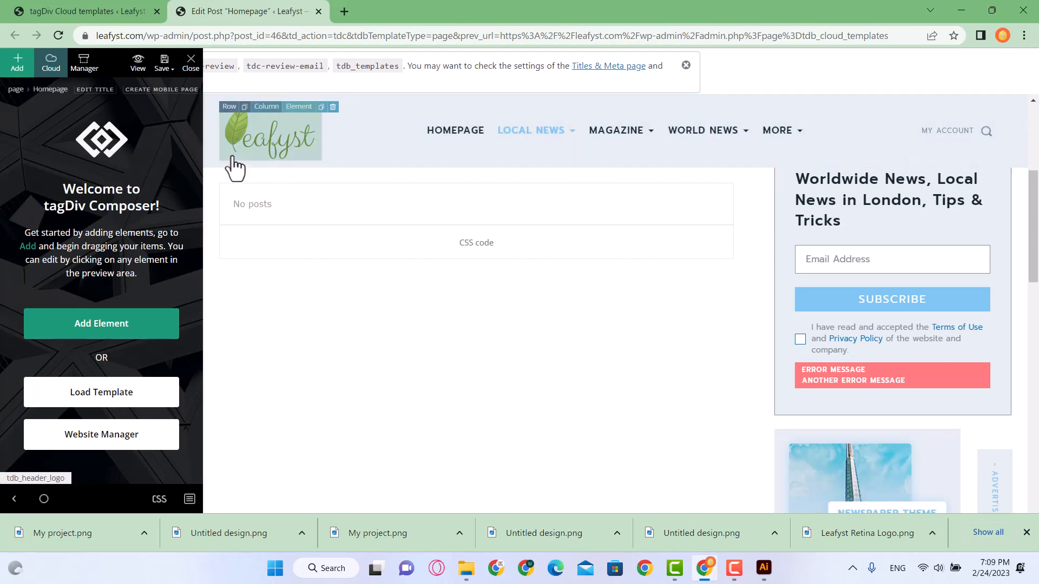
mouse_move(156, 75)
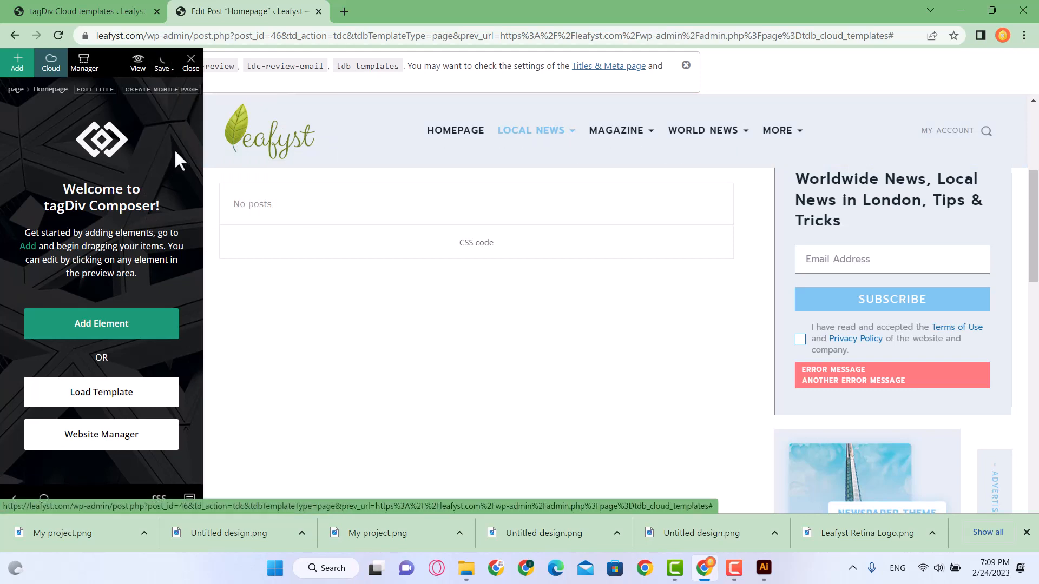
click(138, 70)
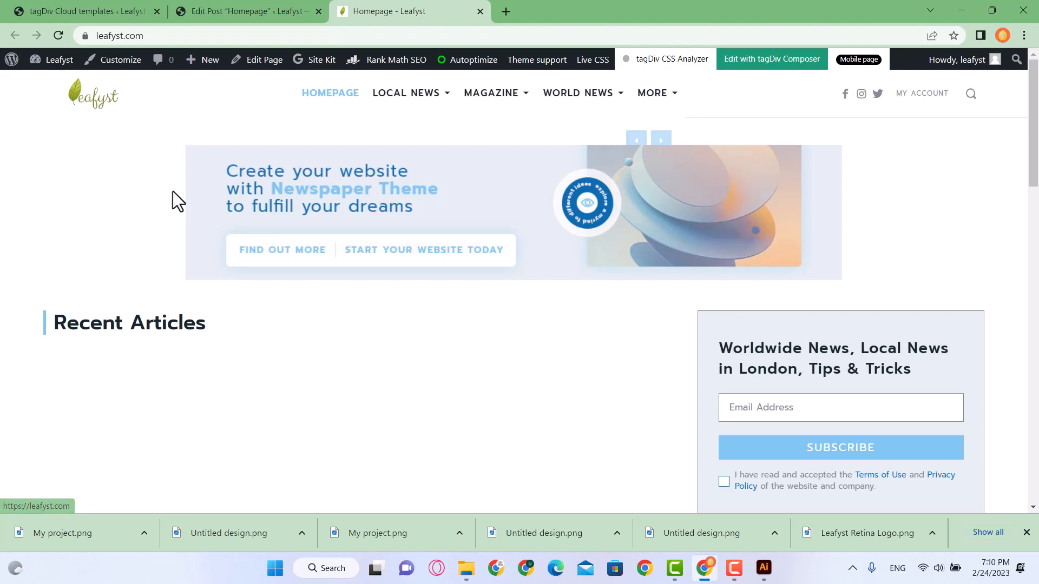
Dismiss the newsletter popup and examine the logos in the live homepage's main header, sticky header and footer
scroll(171, 190, down, 2)
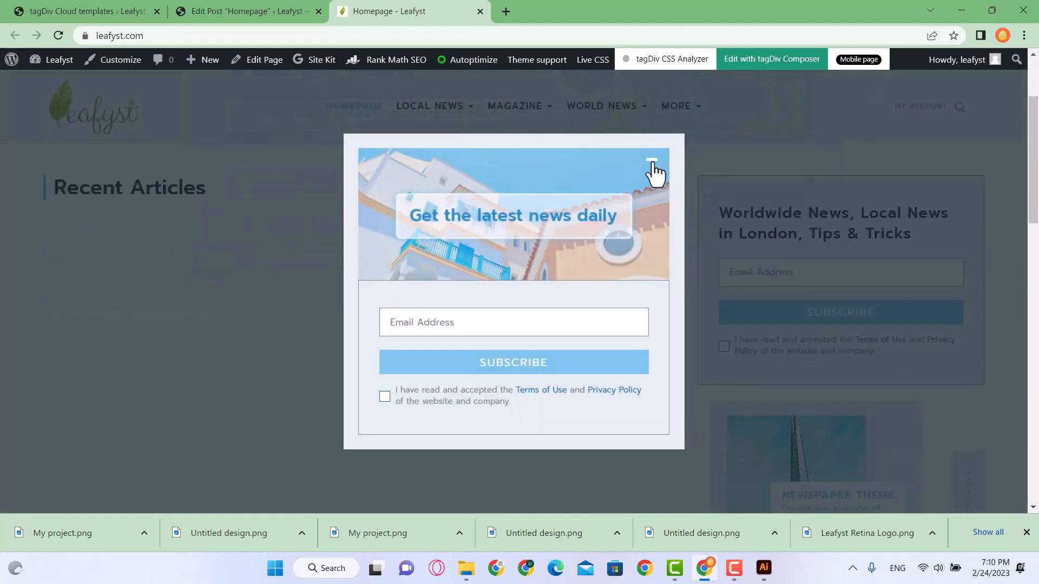
click(652, 164)
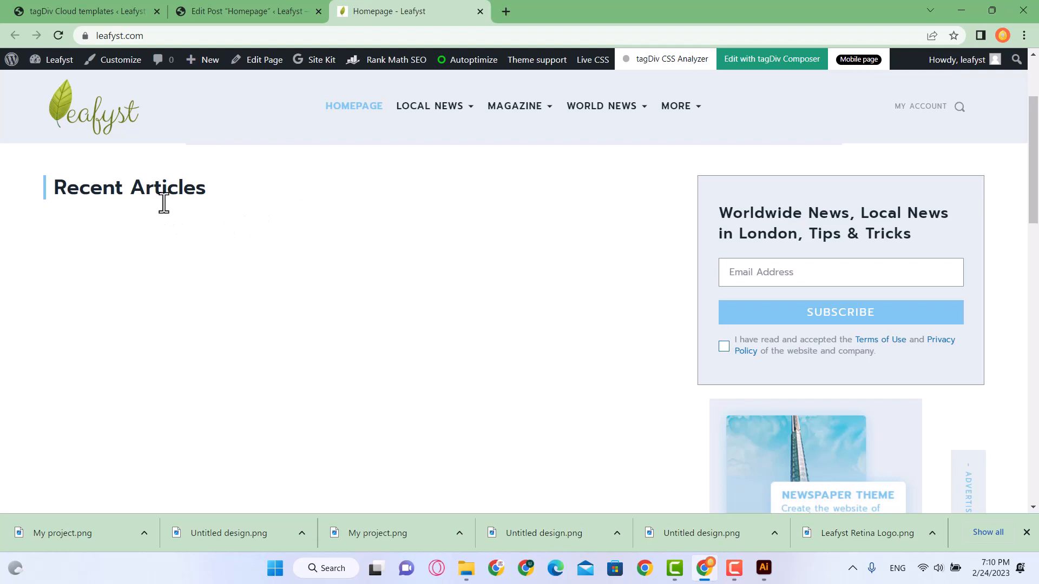
scroll(184, 248, down, 2)
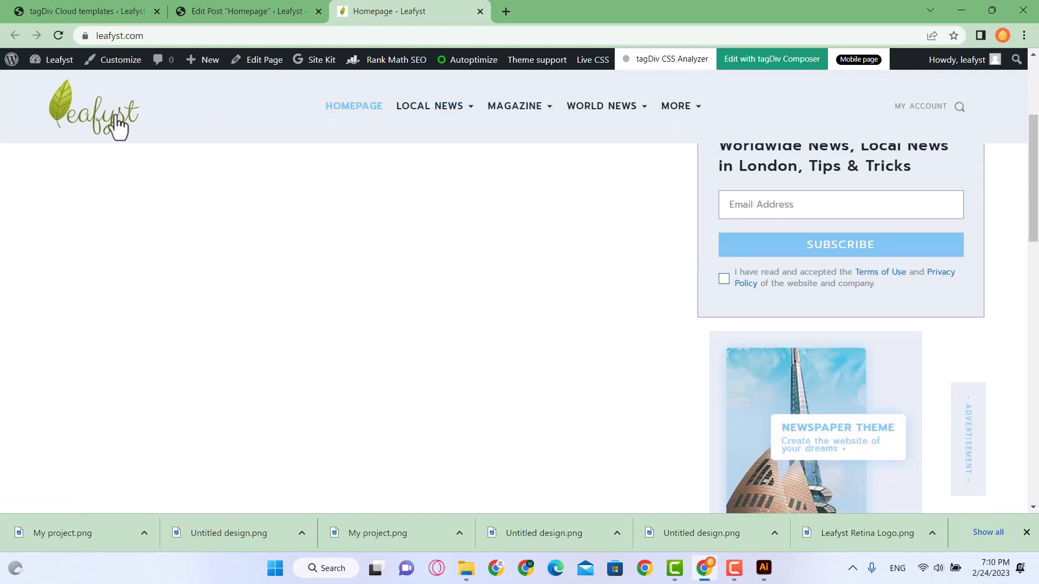
scroll(131, 286, down, 1)
scroll(131, 285, up, 1)
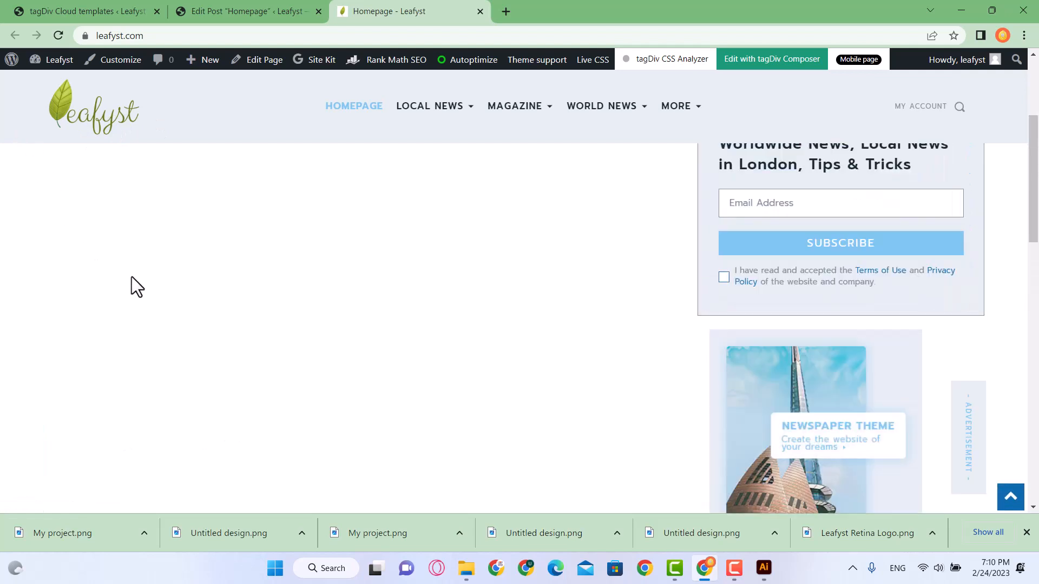
scroll(131, 277, up, 3)
scroll(132, 277, down, 2)
scroll(132, 277, down, 15)
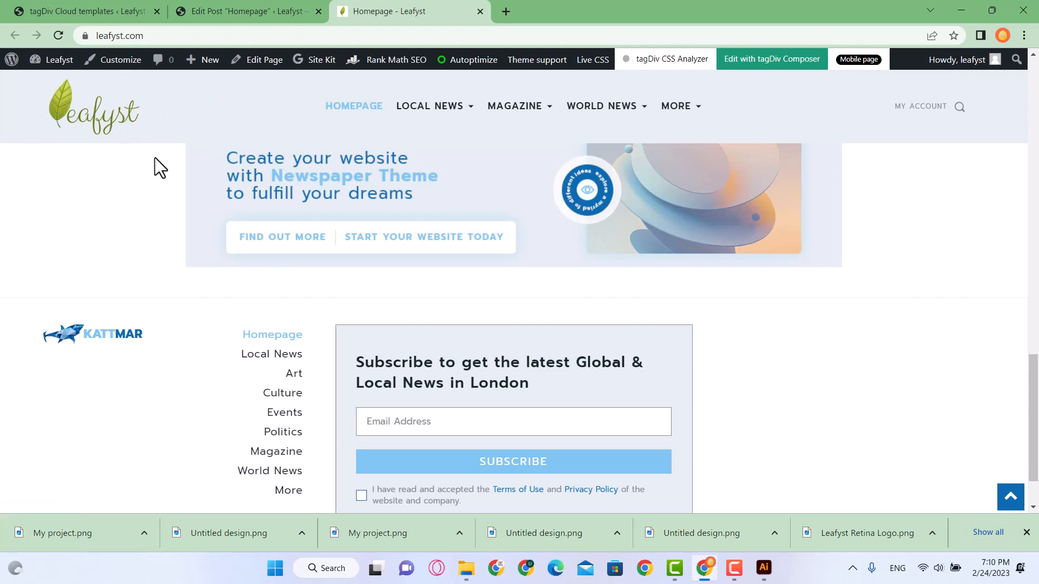
scroll(134, 256, up, 15)
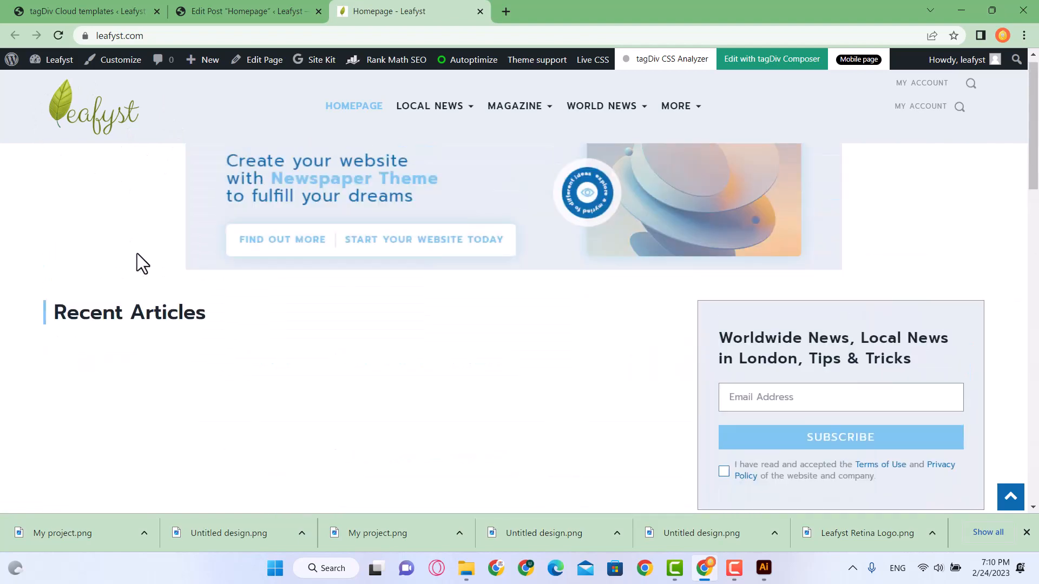
scroll(157, 243, down, 1)
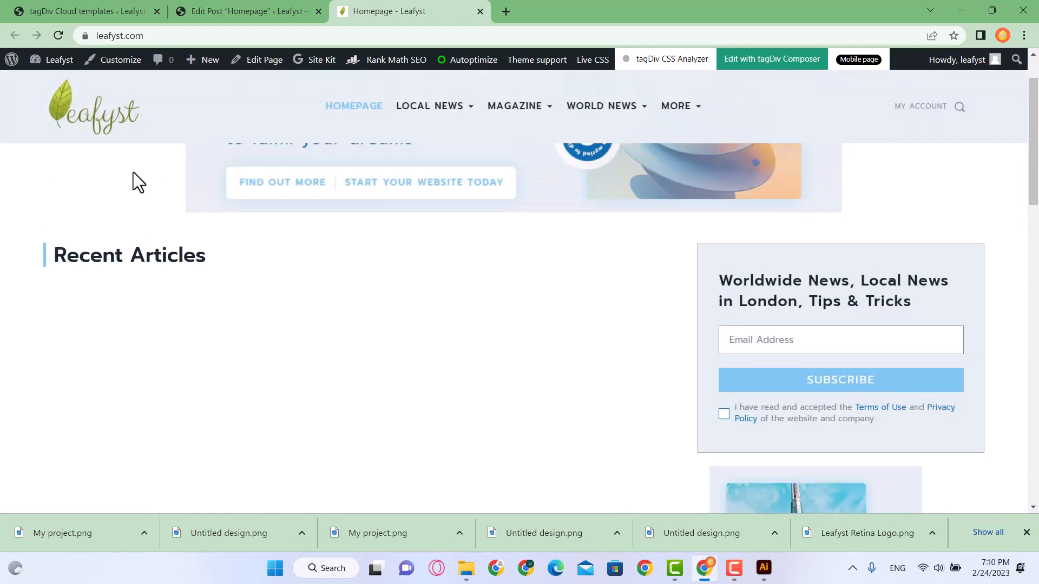
scroll(130, 143, down, 10)
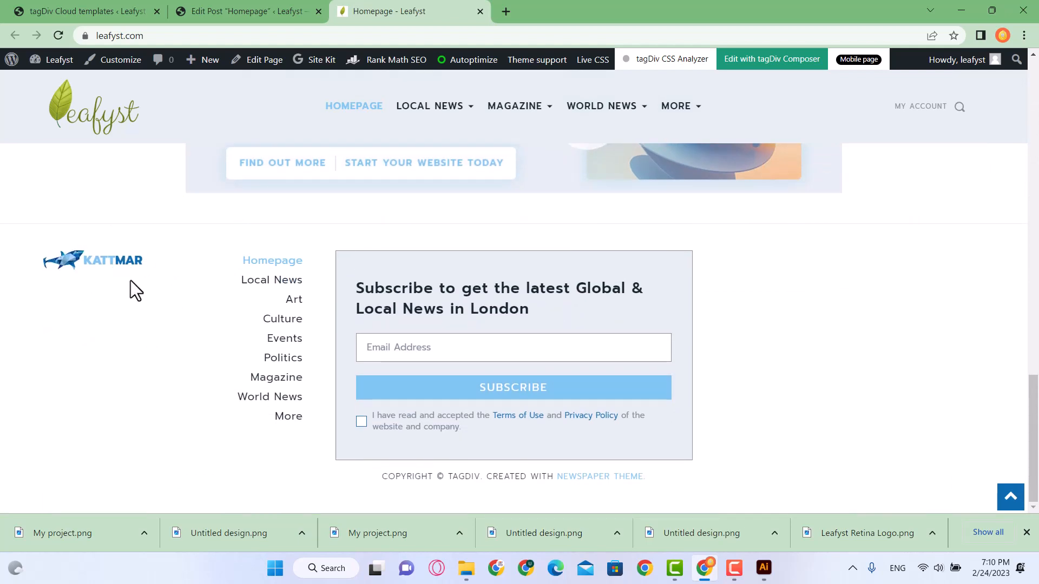
Review the Cloud templates list, return to the live homepage and open it for editing with tagDiv Composer
click(204, 12)
click(134, 12)
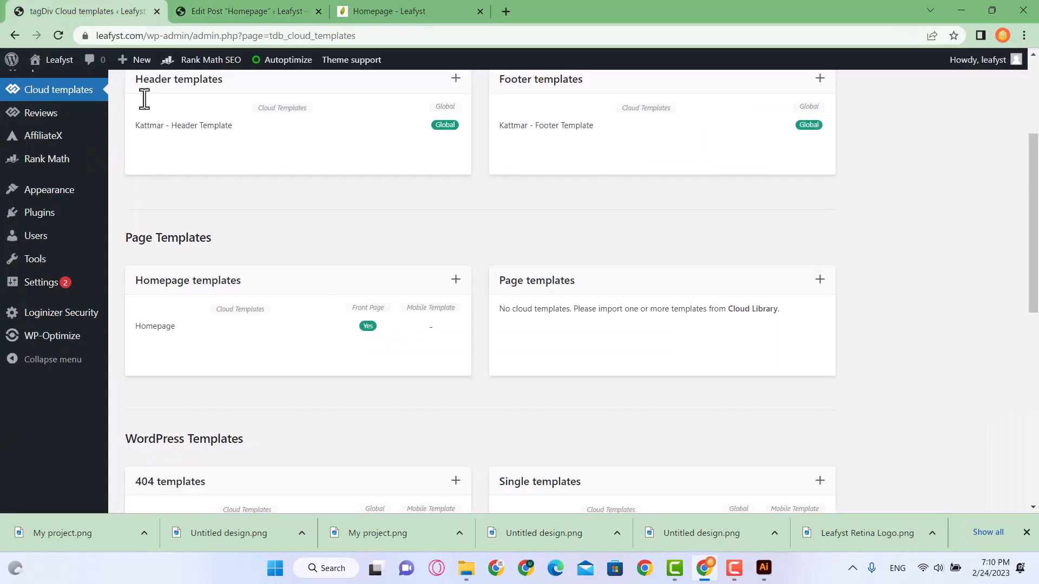
scroll(242, 301, up, 2)
scroll(189, 324, down, 3)
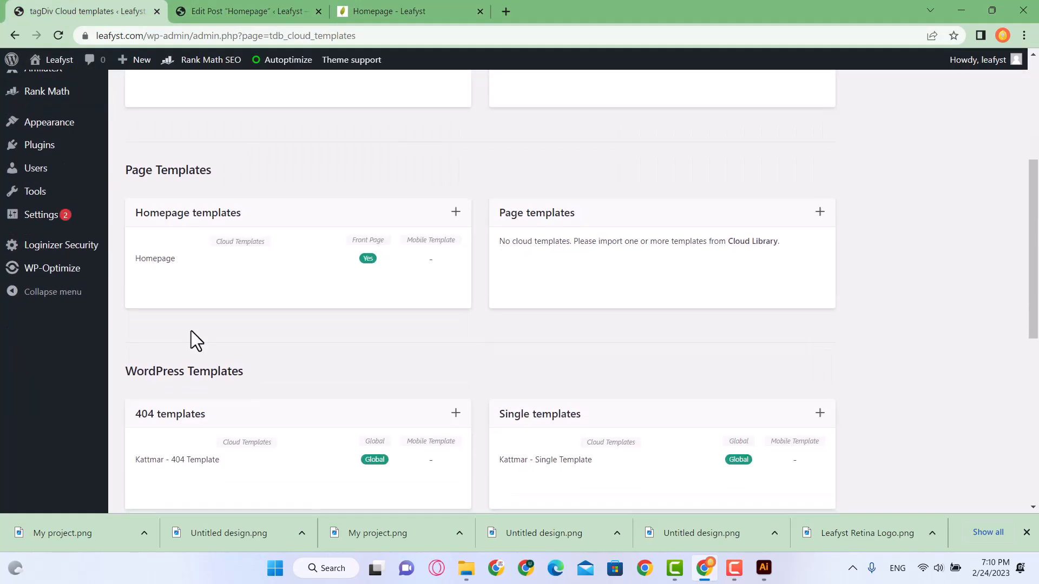
scroll(161, 271, down, 5)
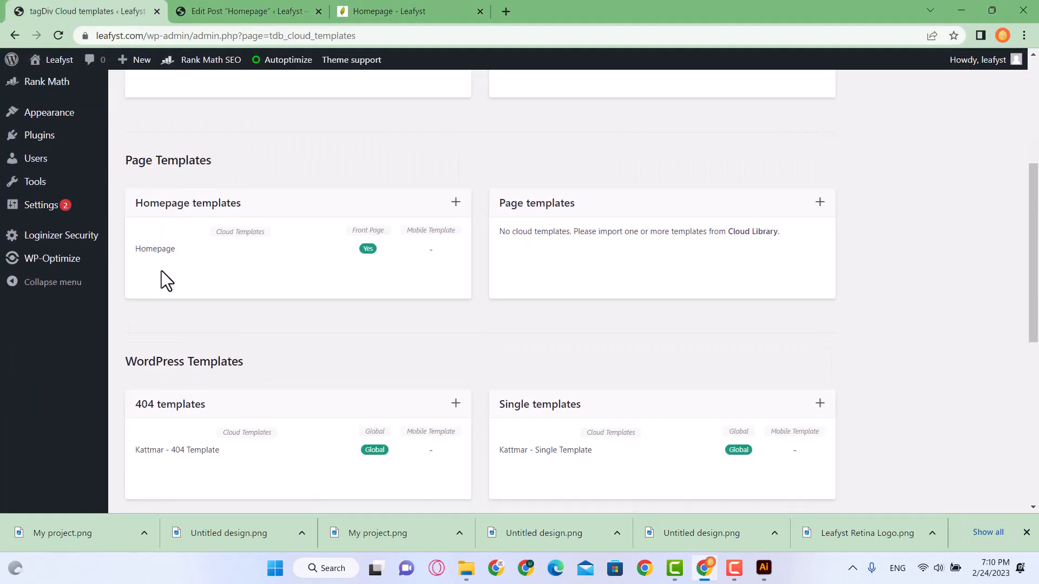
click(290, 8)
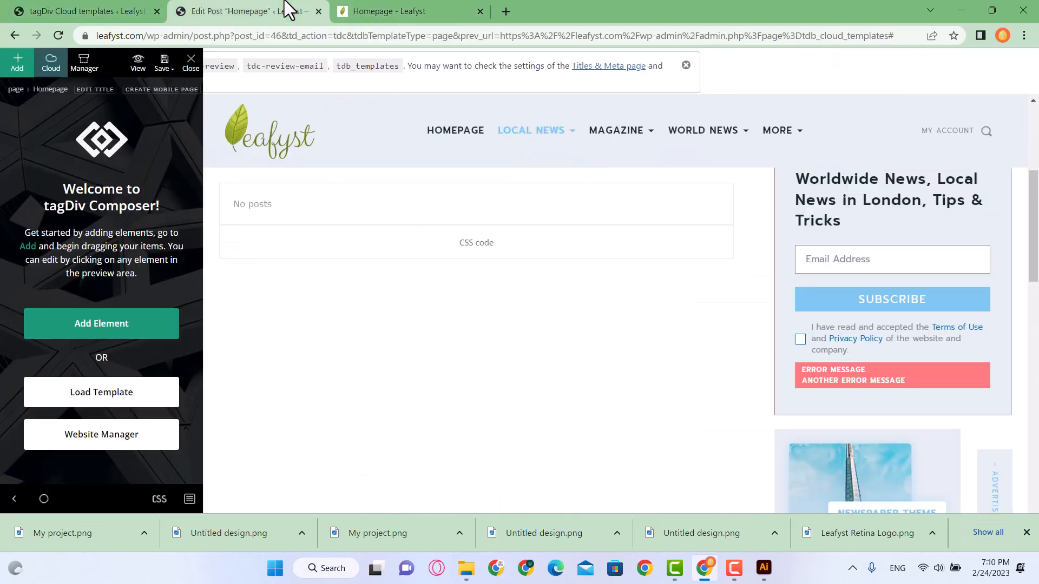
click(399, 6)
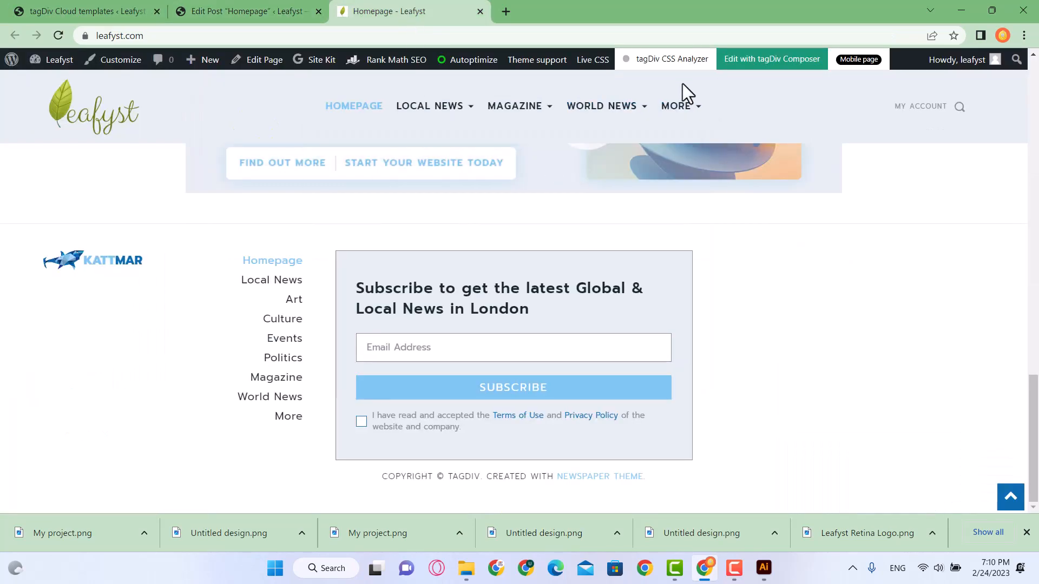
click(798, 64)
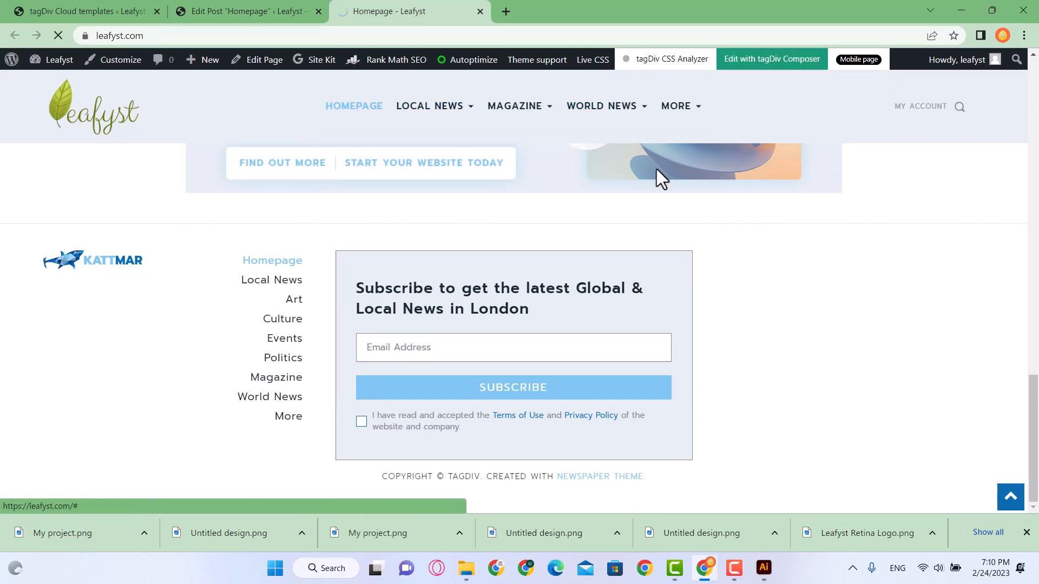